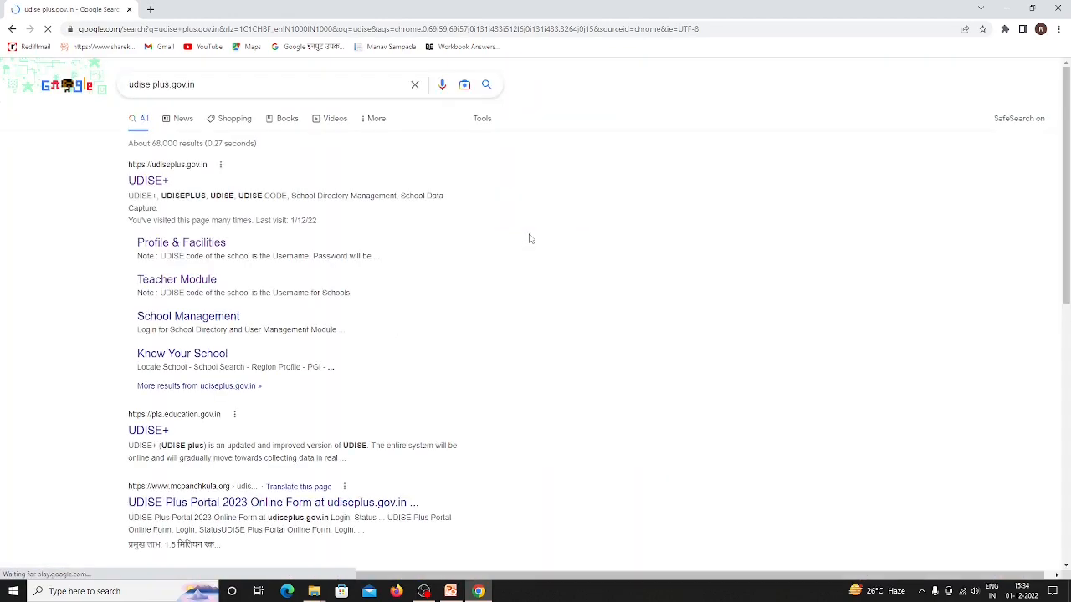
- Open the UDISE+ website from the search results and go to the Profile & Facilities login for AY 2022-23
{"action": "left_click", "coordinate": [180, 174]}
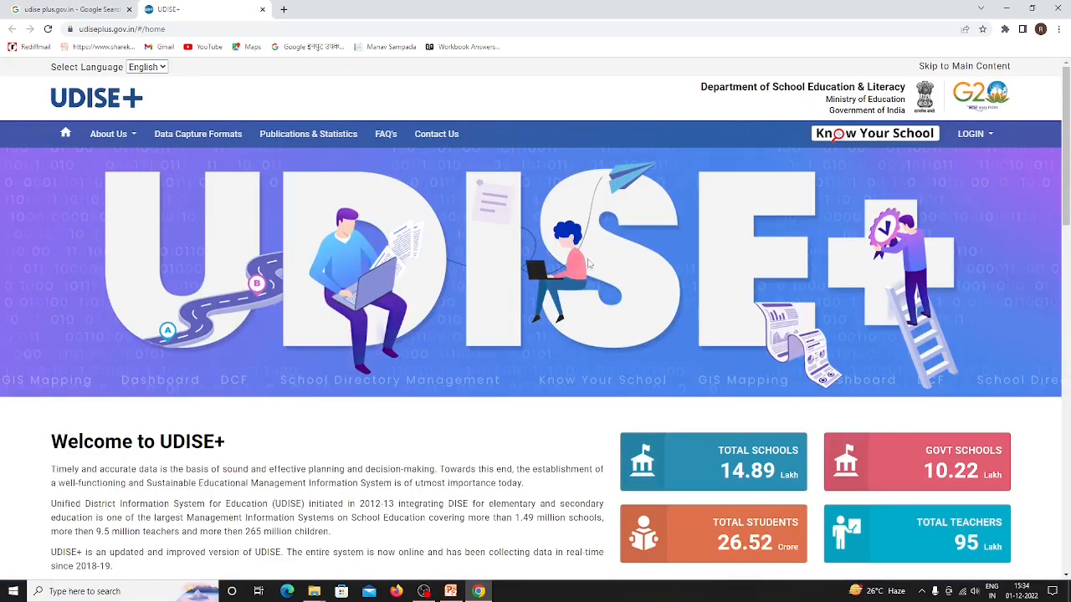
{"action": "left_click", "coordinate": [972, 136]}
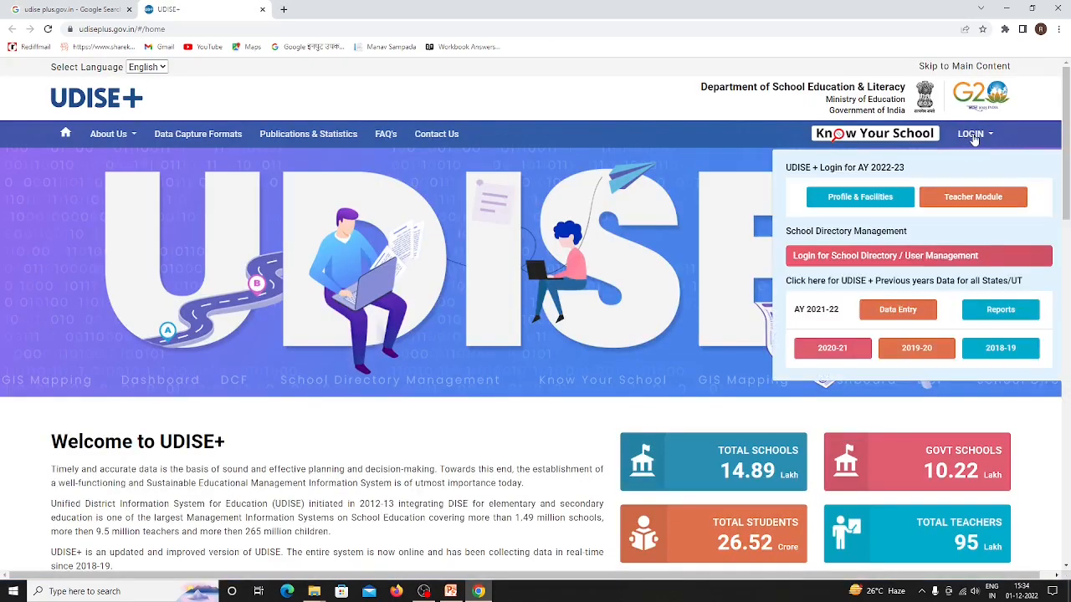
{"action": "left_click", "coordinate": [861, 199]}
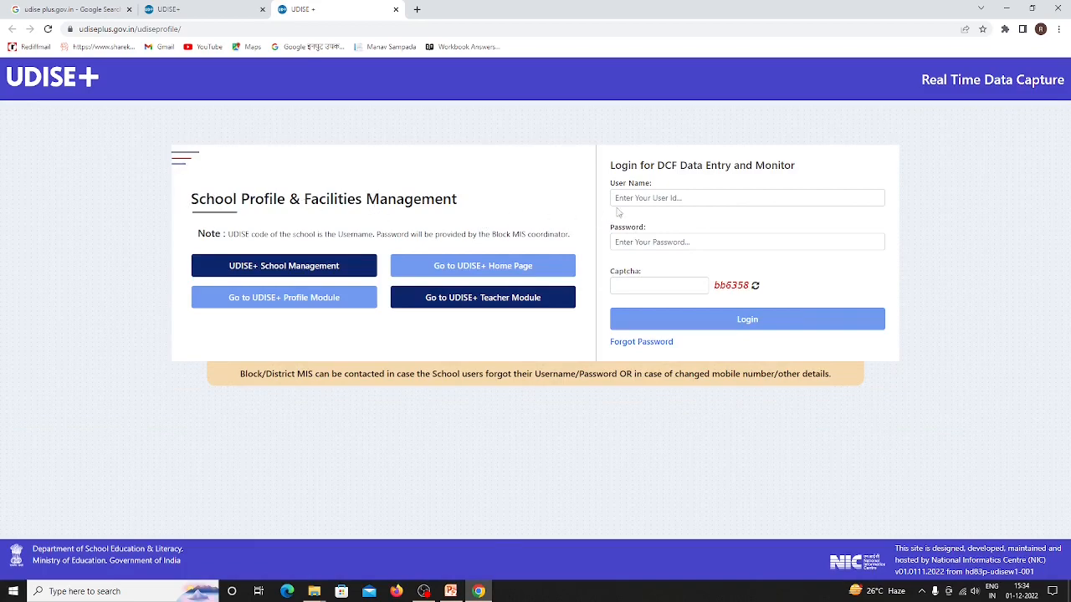
- Log in for DCF data entry with the school's user name, the account password and the captcha code
{"action": "left_click", "coordinate": [648, 199]}
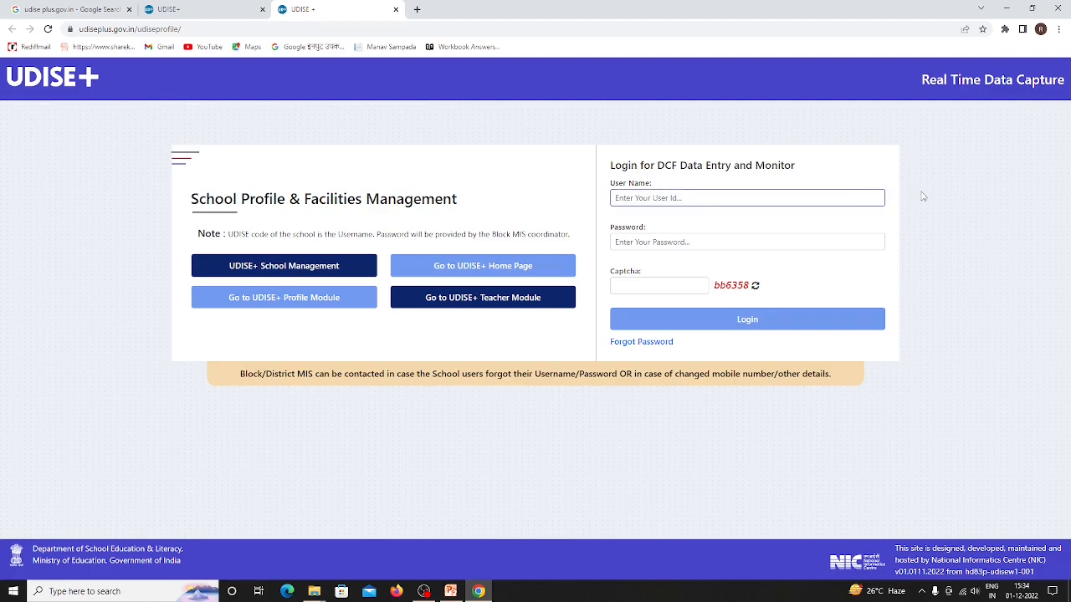
{"action": "type", "text": "0"}
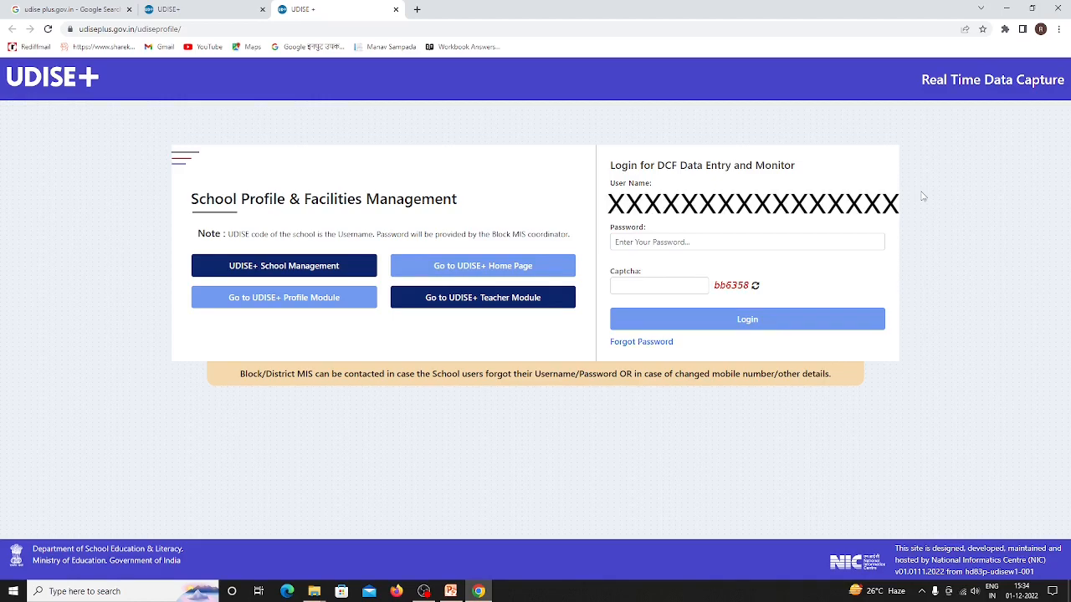
{"action": "left_click", "coordinate": [707, 239]}
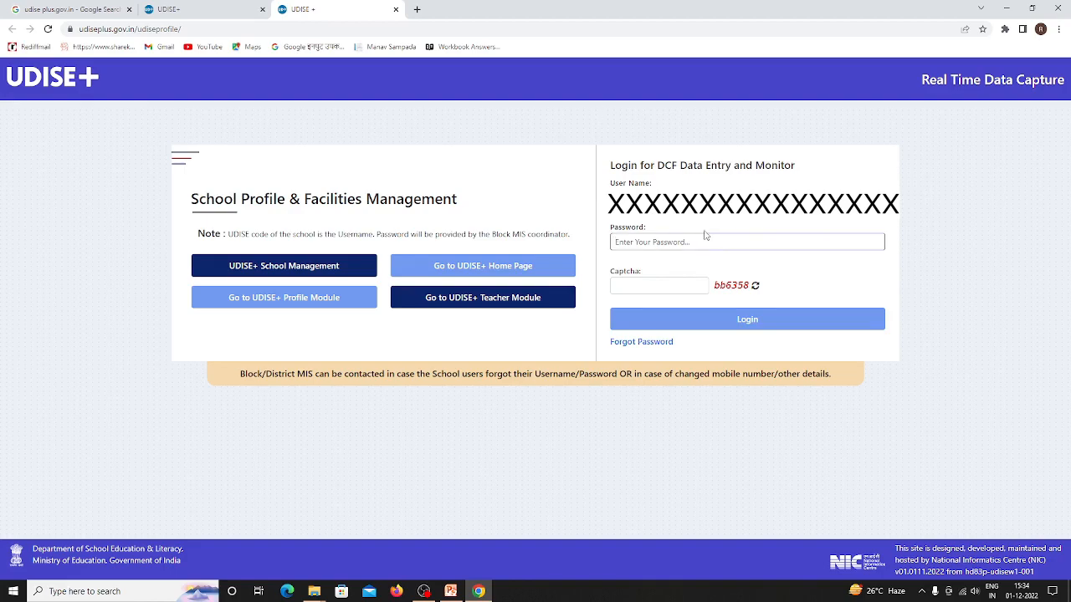
{"action": "type", "text": "*******"}
{"action": "left_click", "coordinate": [669, 284]}
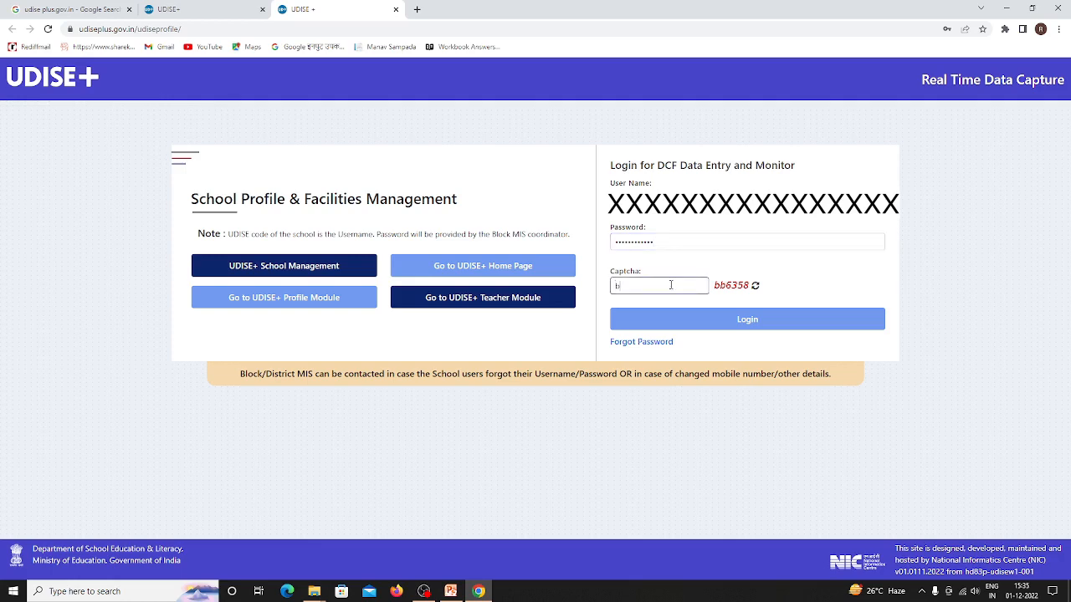
{"action": "type", "text": "bb6358"}
{"action": "left_click", "coordinate": [750, 319]}
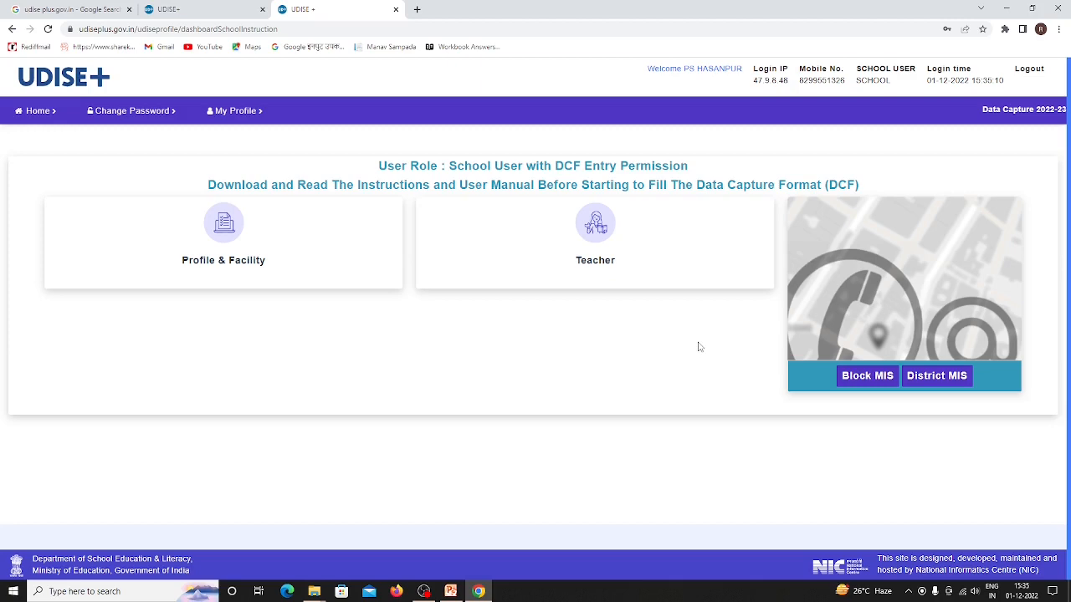
- Enlarge the page, open the Profile & Facility module and dismiss the Important Notes message
{"action": "key", "text": "ctrl+plus"}
{"action": "key", "text": "ctrl+plus"}
{"action": "key", "text": "ctrl+plus"}
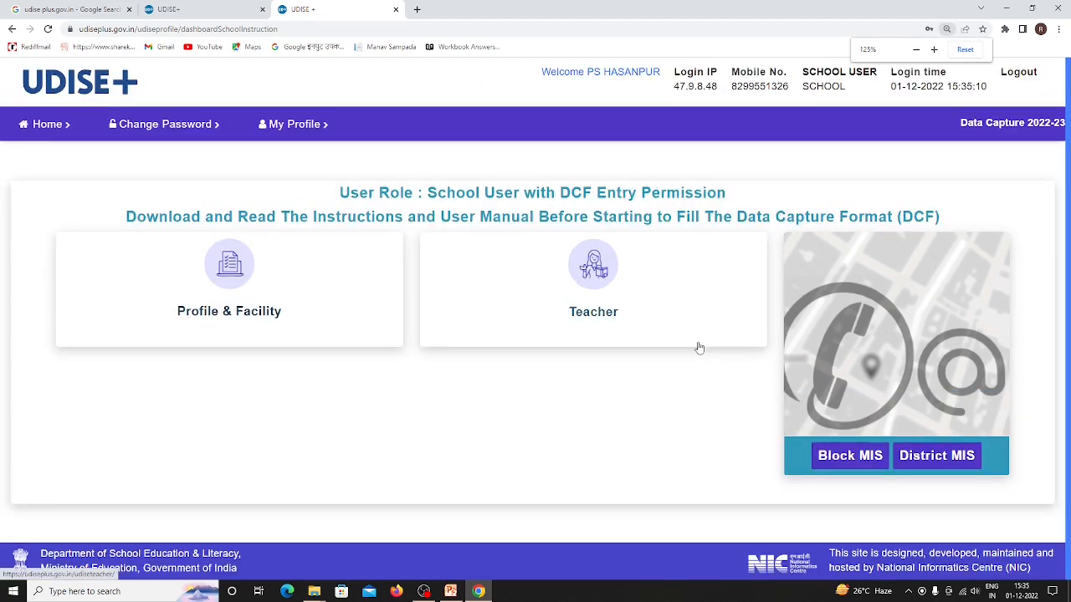
{"action": "key", "text": "ctrl+plus"}
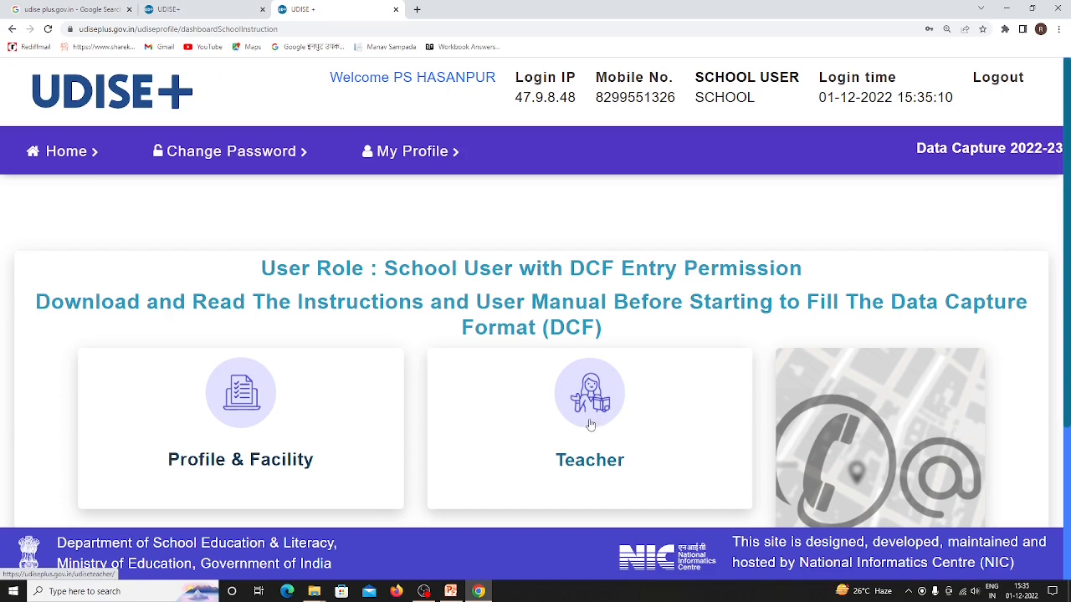
{"action": "left_click", "coordinate": [245, 416]}
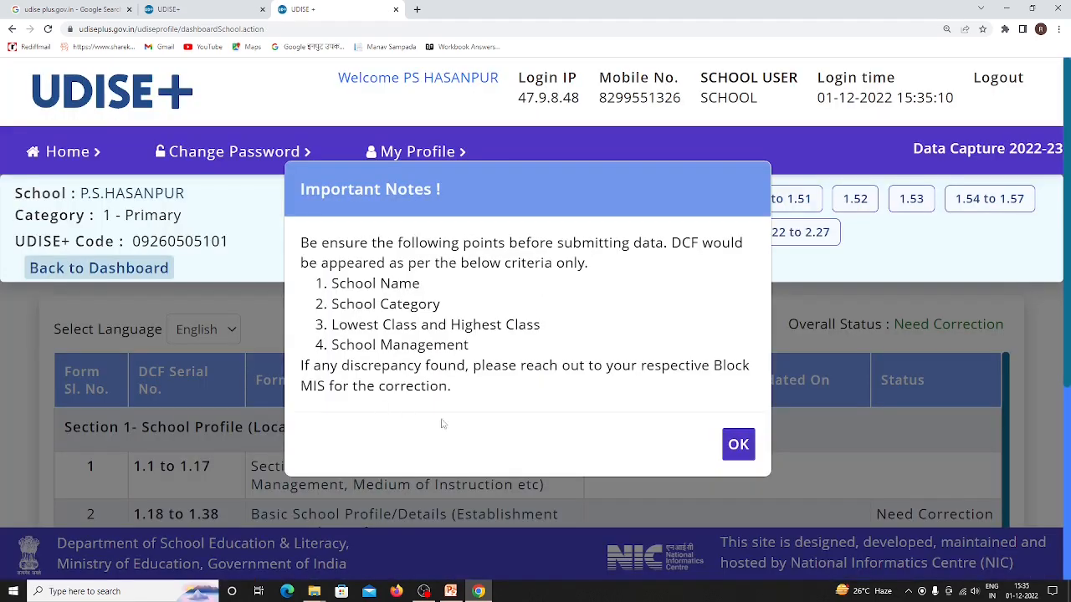
{"action": "left_click", "coordinate": [739, 452]}
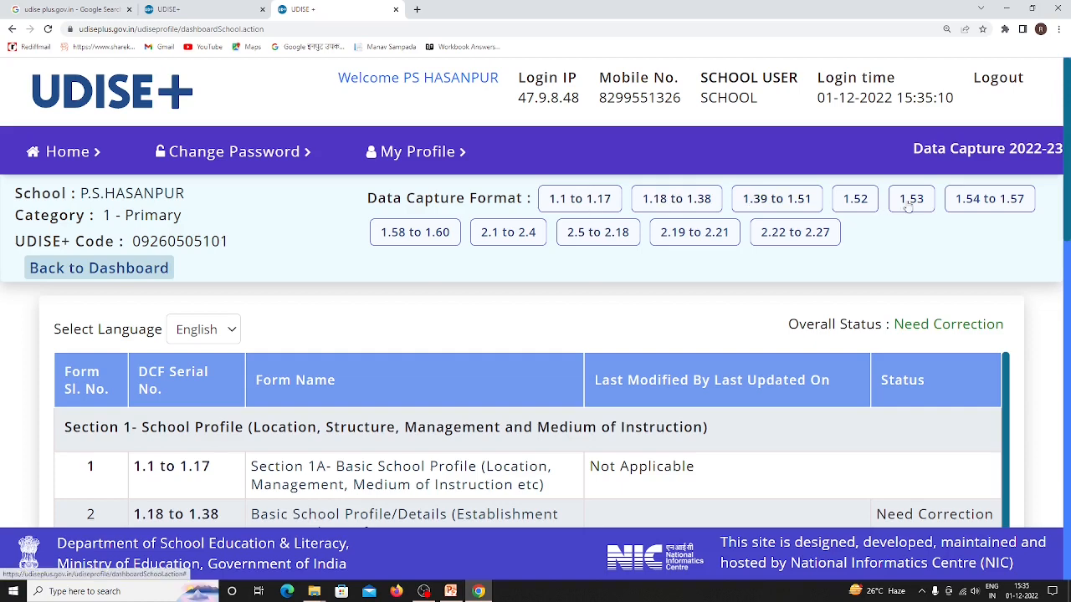
- Look through the 1.1 to 1.17 and 1.39 to 1.51 forms, and return to the school dashboard
{"action": "left_click", "coordinate": [585, 208]}
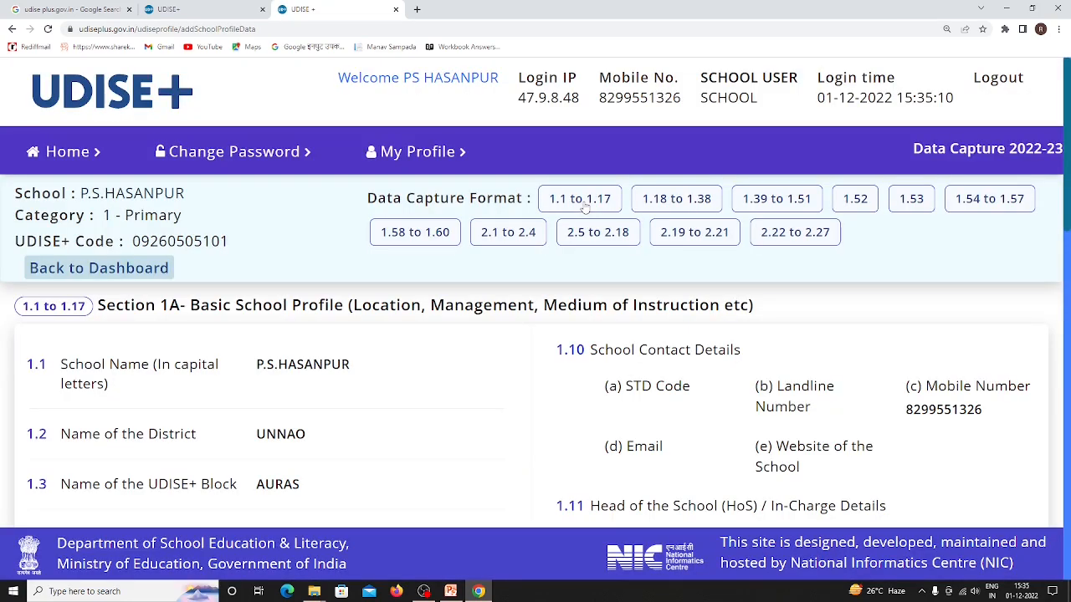
{"action": "scroll", "coordinate": [617, 234], "scroll_direction": "down", "scroll_amount": 2}
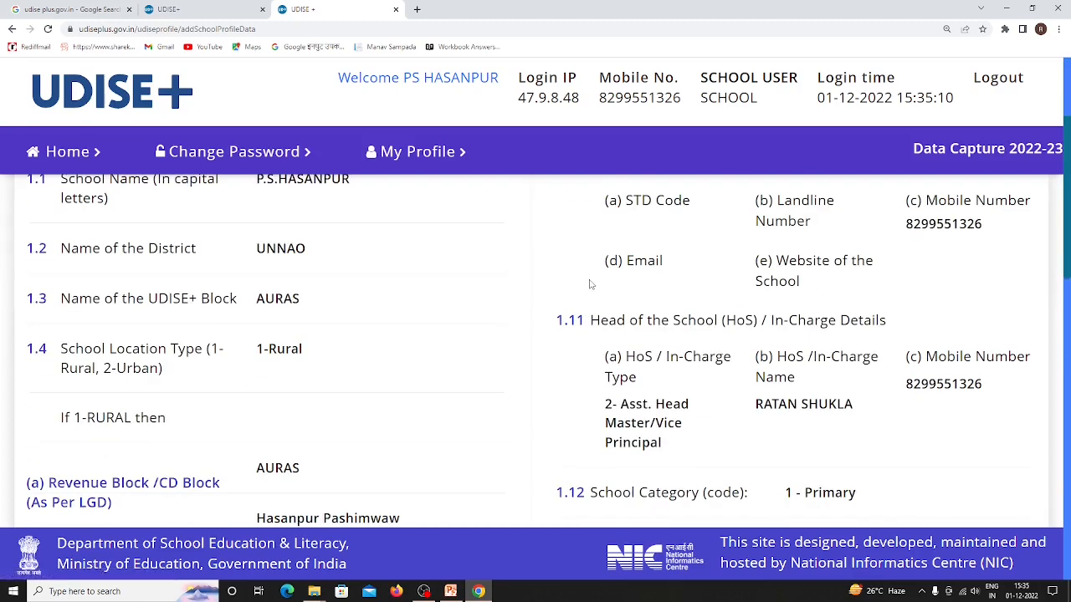
{"action": "scroll", "coordinate": [589, 285], "scroll_direction": "up", "scroll_amount": 2}
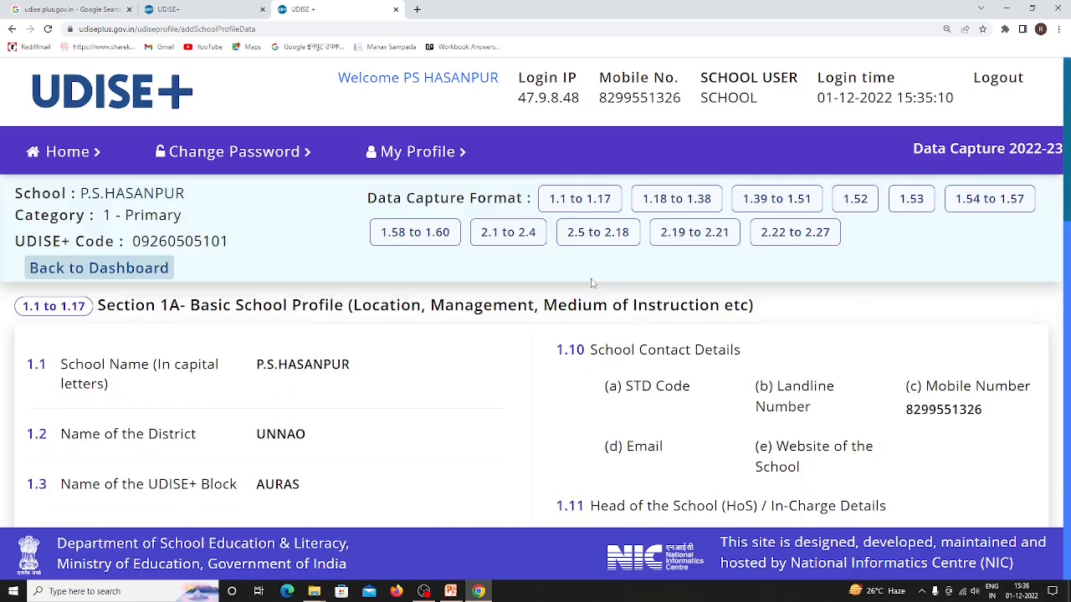
{"action": "left_click", "coordinate": [777, 200]}
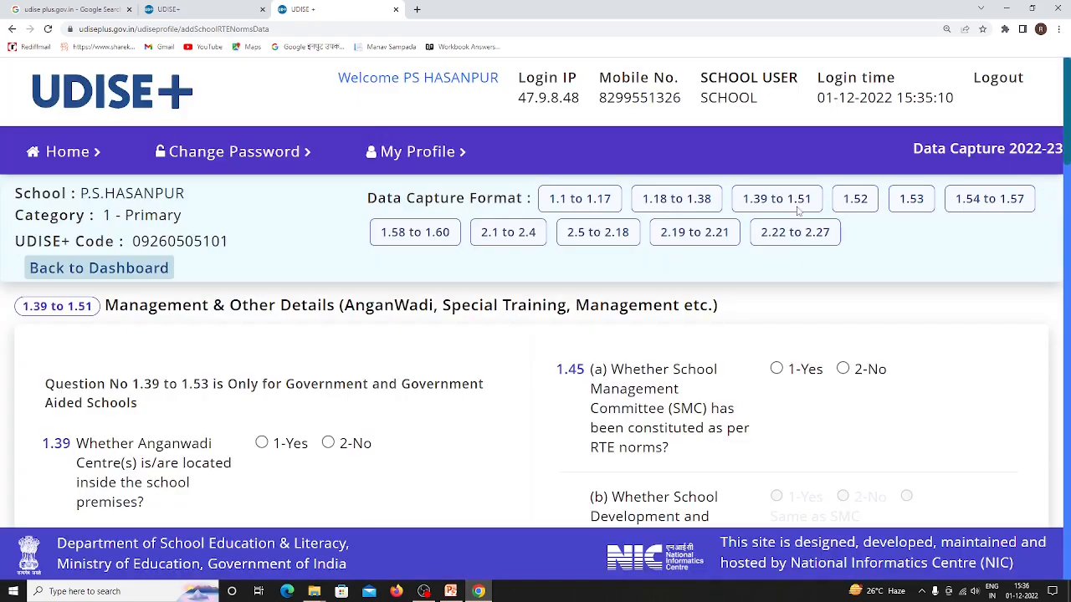
{"action": "scroll", "coordinate": [731, 323], "scroll_direction": "down", "scroll_amount": 2}
{"action": "scroll", "coordinate": [731, 323], "scroll_direction": "up", "scroll_amount": 2}
{"action": "left_click", "coordinate": [98, 269]}
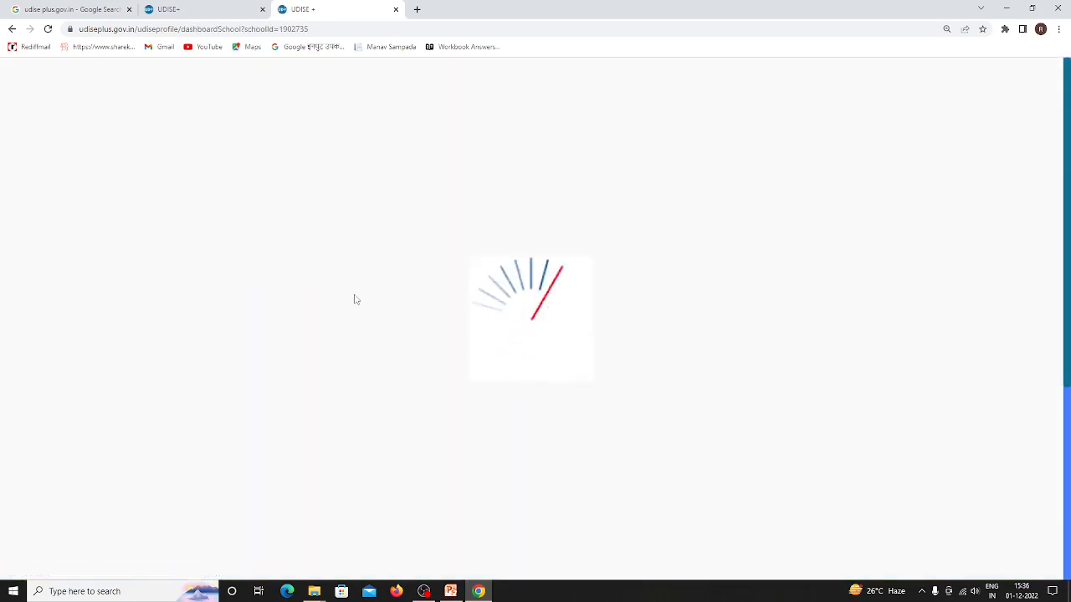
- Examine the form list, the basic school profile form and the 2.19 to 2.21 facilities form, and return to the dashboard
{"action": "scroll", "coordinate": [392, 359], "scroll_direction": "down", "scroll_amount": 2}
{"action": "scroll", "coordinate": [410, 410], "scroll_direction": "up", "scroll_amount": 2}
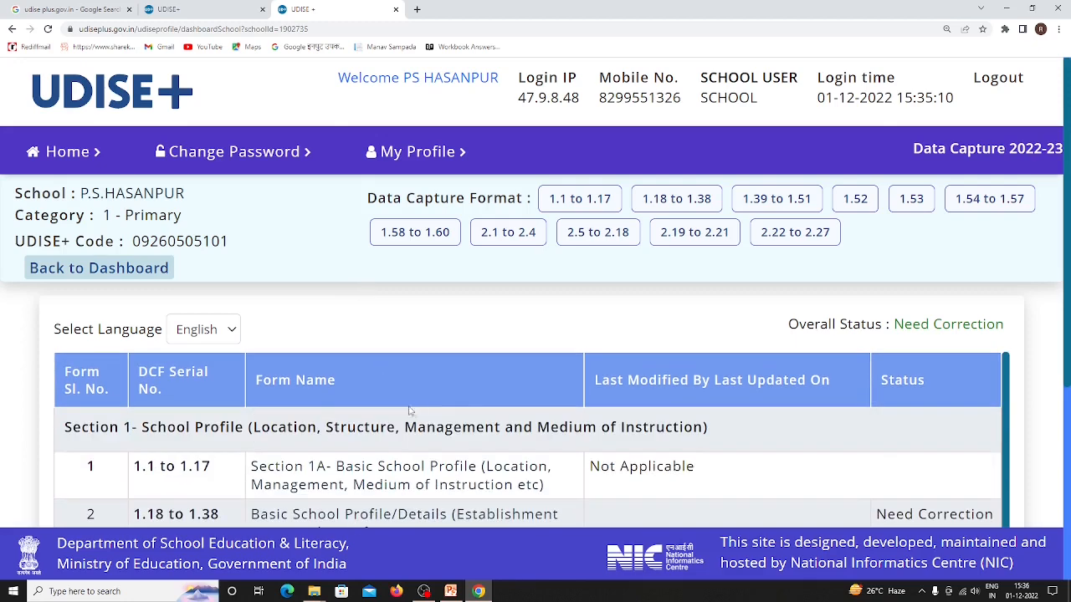
{"action": "scroll", "coordinate": [1069, 378], "scroll_direction": "down", "scroll_amount": 1}
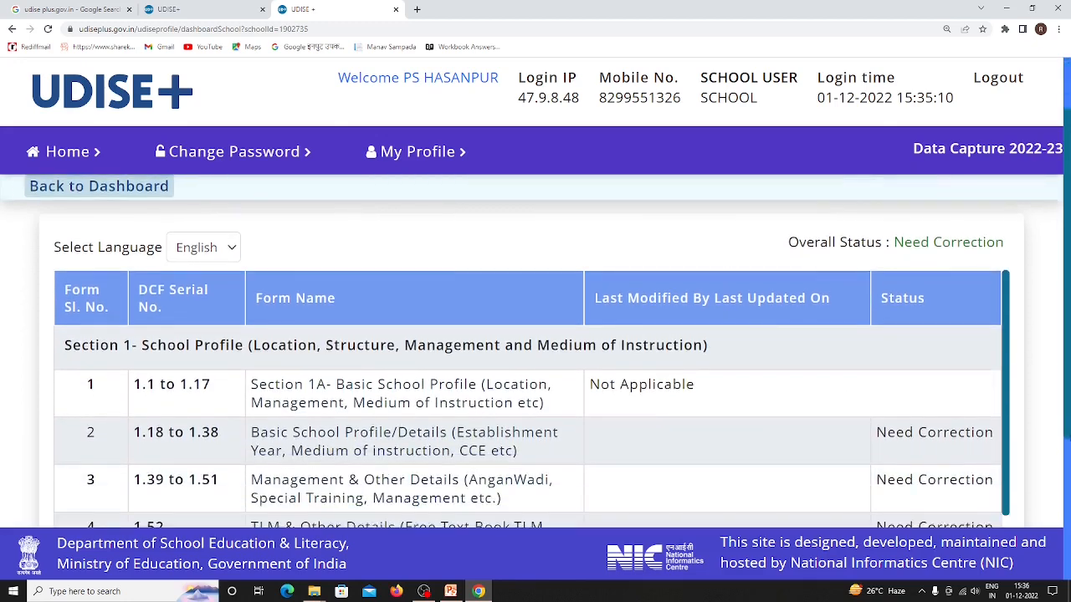
{"action": "left_click", "coordinate": [471, 373]}
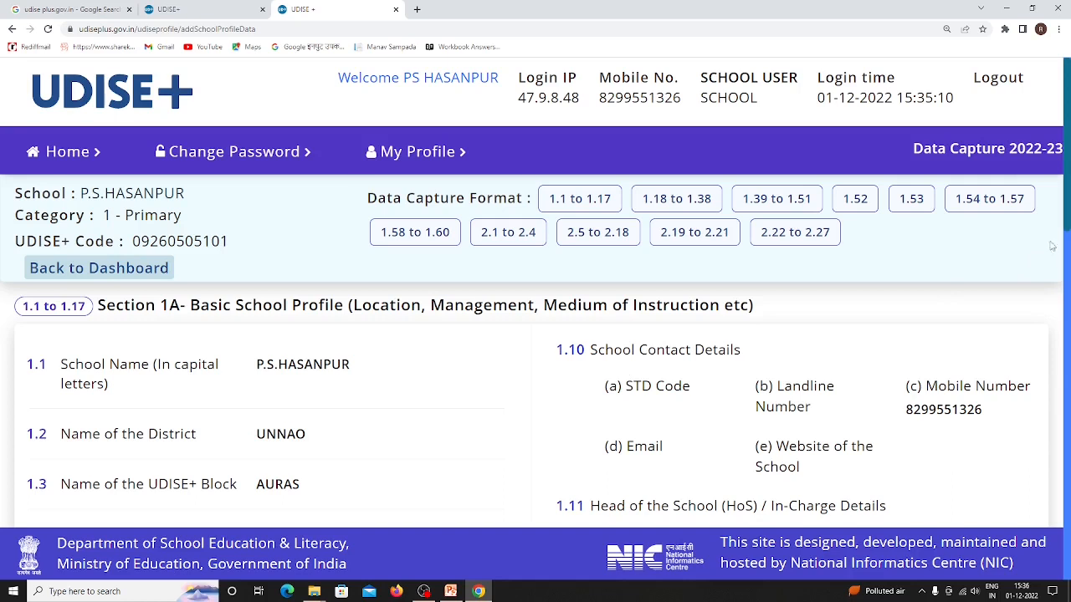
{"action": "left_click_drag", "start_coordinate": [1068, 227], "coordinate": [1069, 231]}
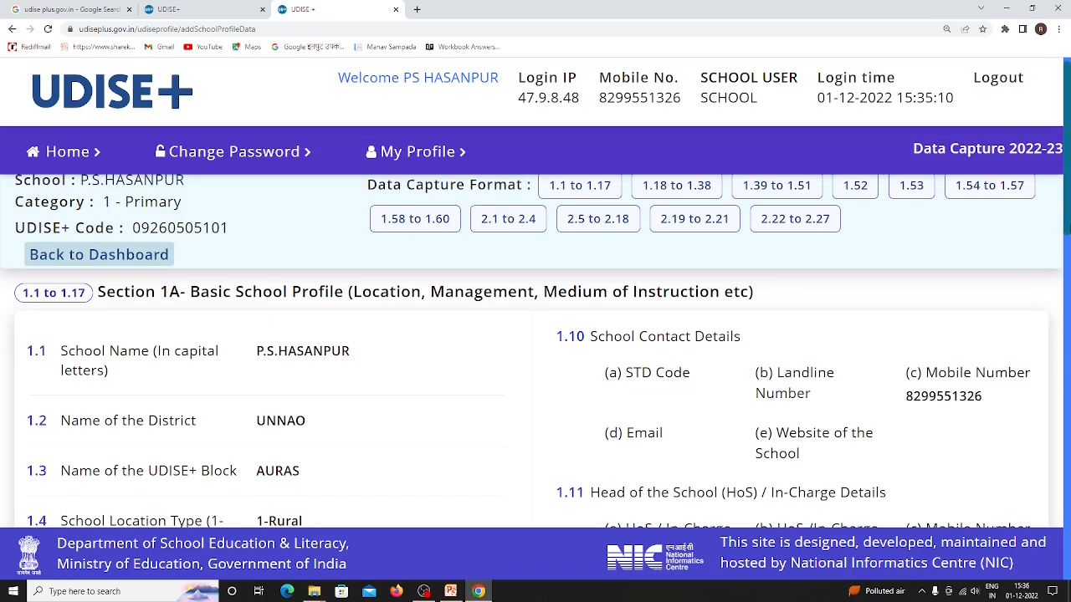
{"action": "left_click", "coordinate": [698, 221]}
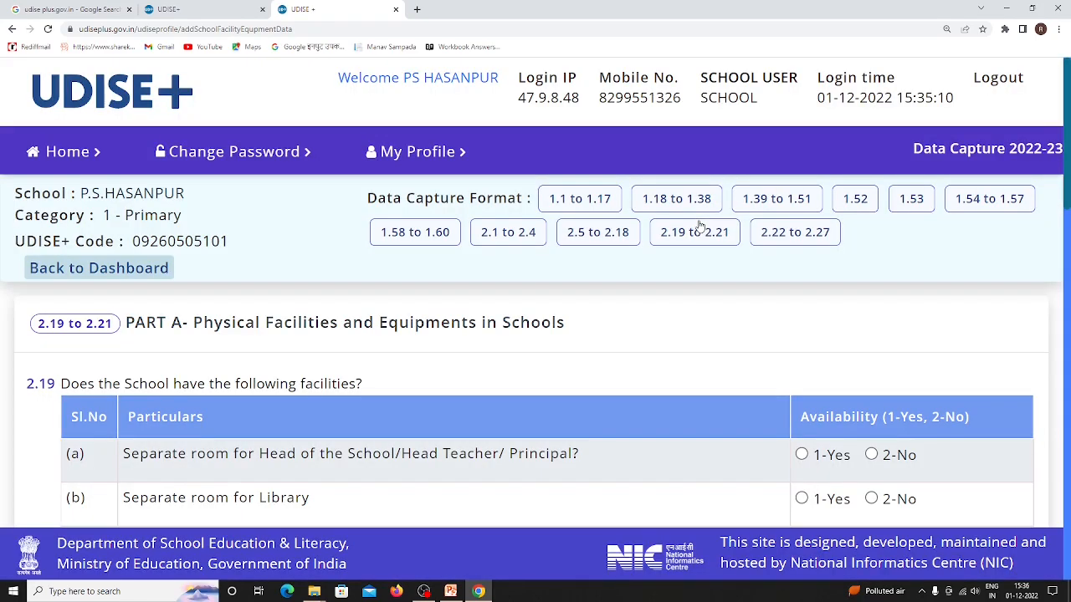
{"action": "left_click", "coordinate": [113, 272]}
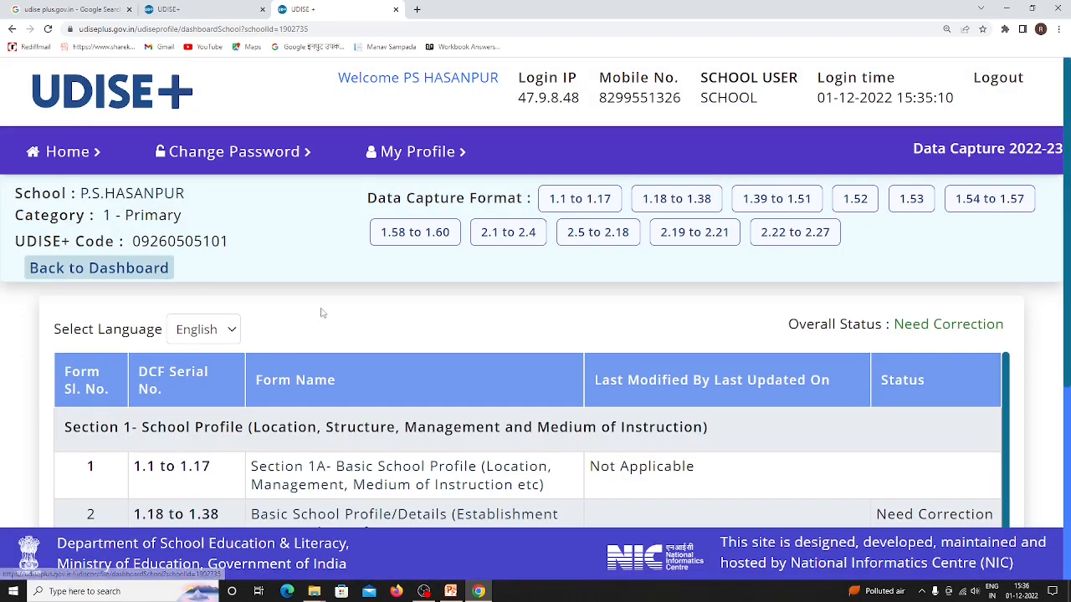
- Open the Basic School Profile/Details form (1.18 to 1.38) and enlarge the page for reading
{"action": "scroll", "coordinate": [324, 312], "scroll_direction": "down", "scroll_amount": 2}
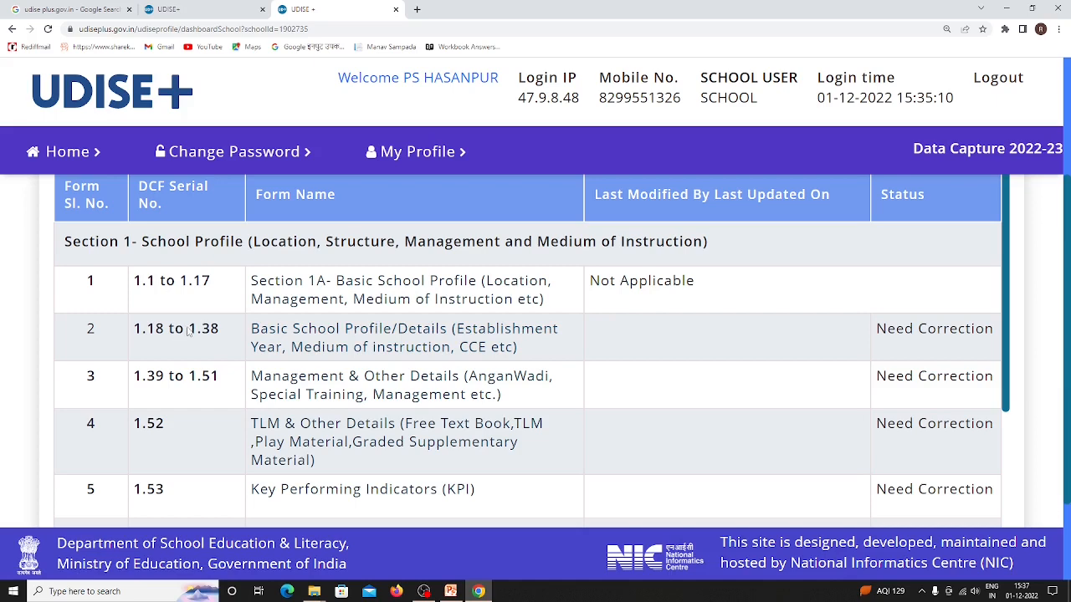
{"action": "left_click", "coordinate": [343, 334]}
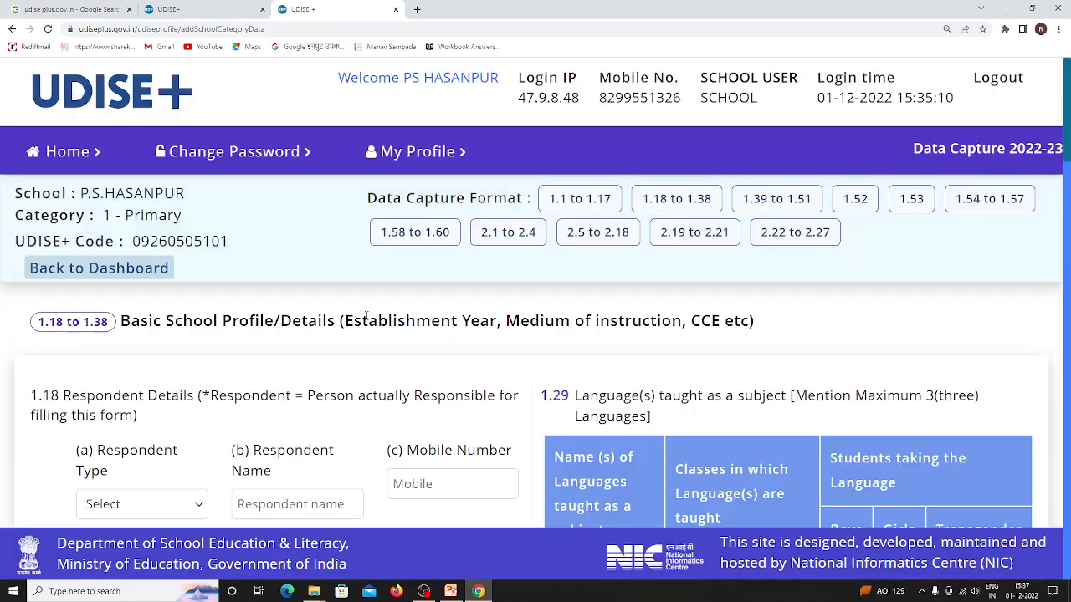
{"action": "scroll", "coordinate": [370, 316], "scroll_direction": "down", "scroll_amount": 2}
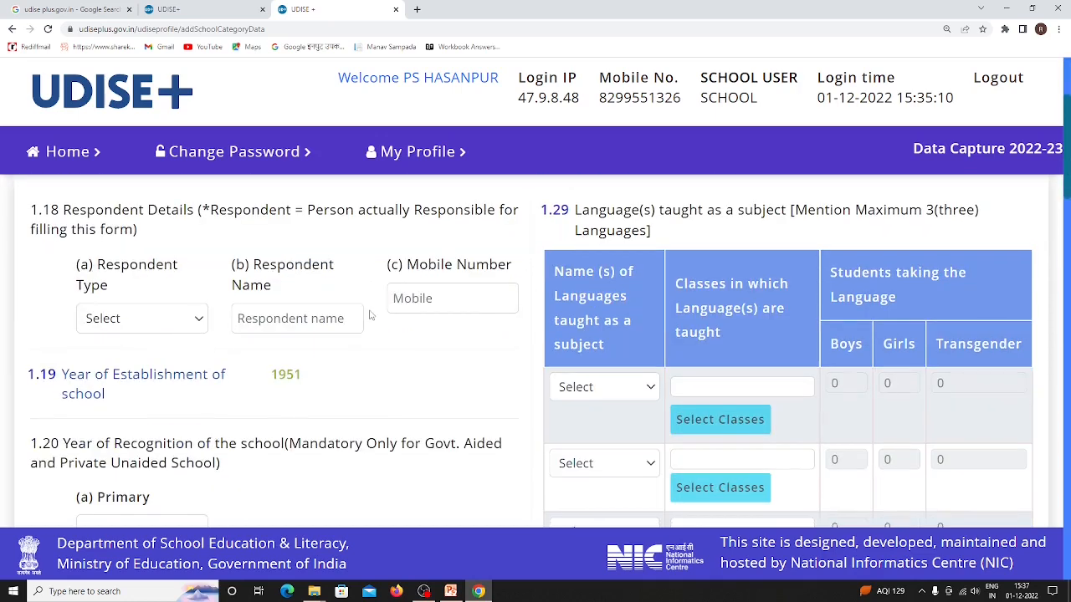
{"action": "key", "text": "ctrl+plus"}
{"action": "key", "text": "ctrl+plus"}
{"action": "key", "text": "ctrl+plus"}
{"action": "key", "text": "ctrl+plus"}
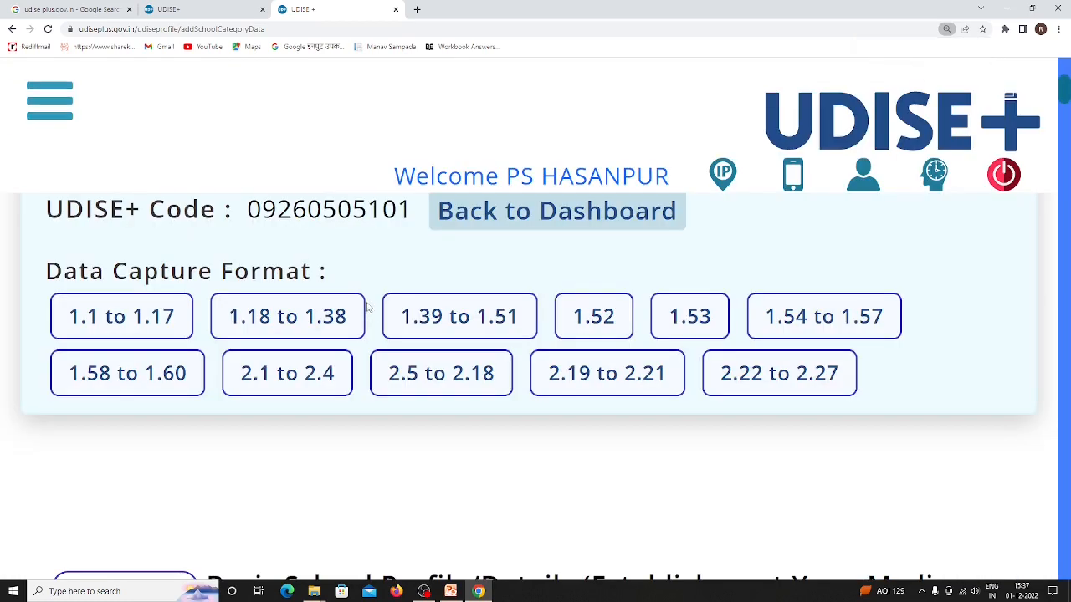
{"action": "left_click", "coordinate": [301, 299]}
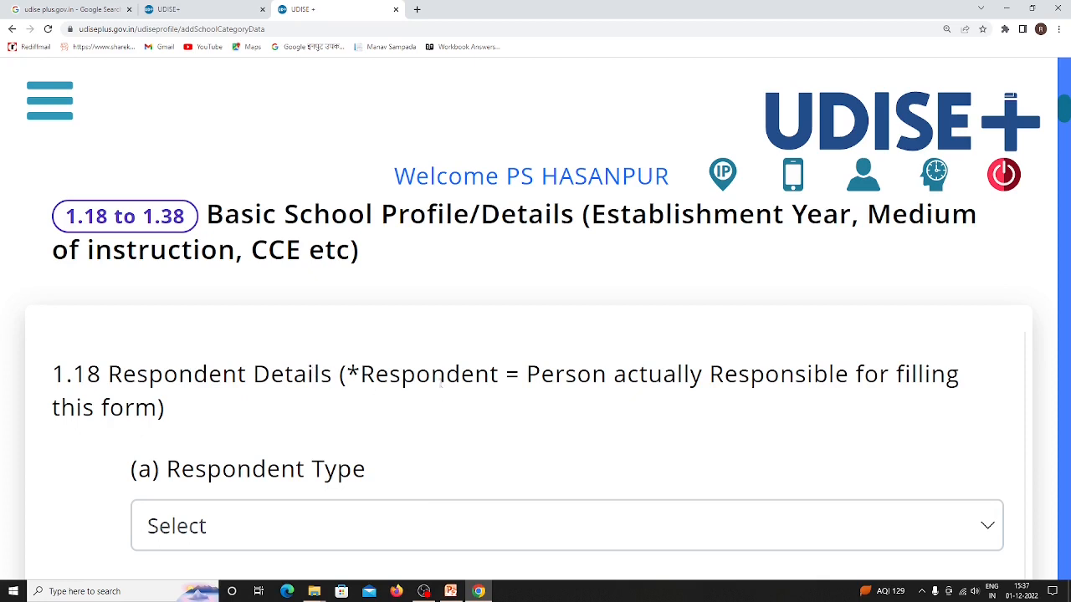
- Set the Respondent Type in question 1.18 to 2- Teacher
{"action": "scroll", "coordinate": [410, 387], "scroll_direction": "down", "scroll_amount": 2}
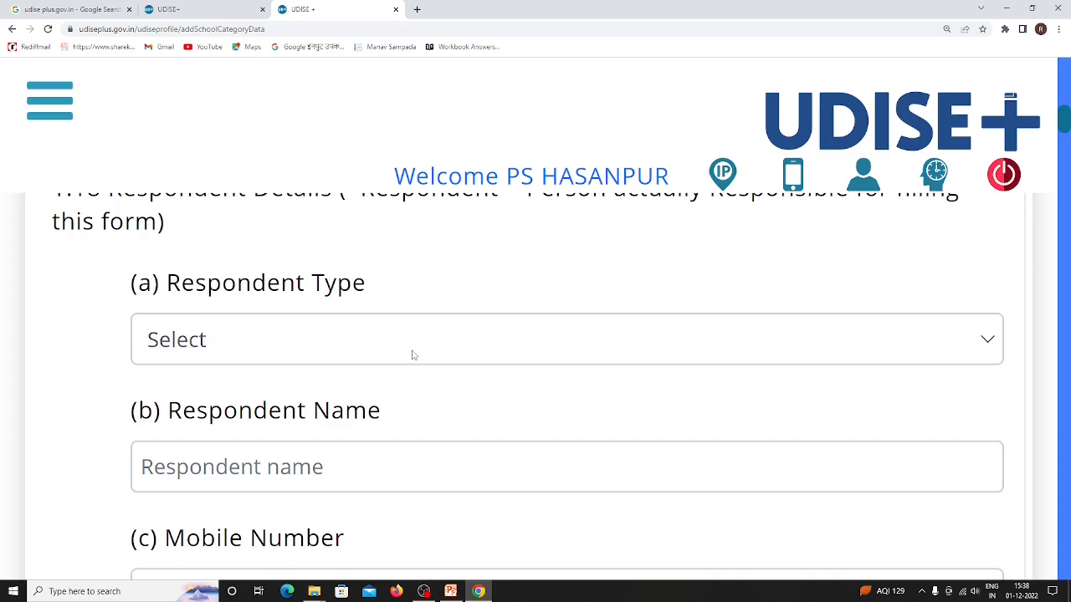
{"action": "left_click", "coordinate": [412, 354]}
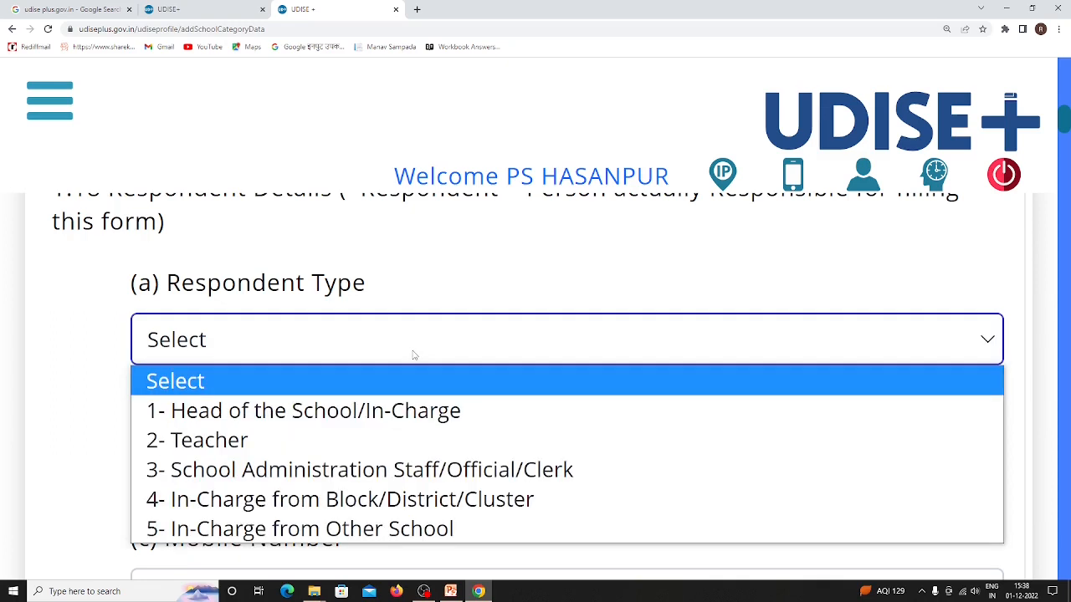
{"action": "left_click", "coordinate": [346, 440]}
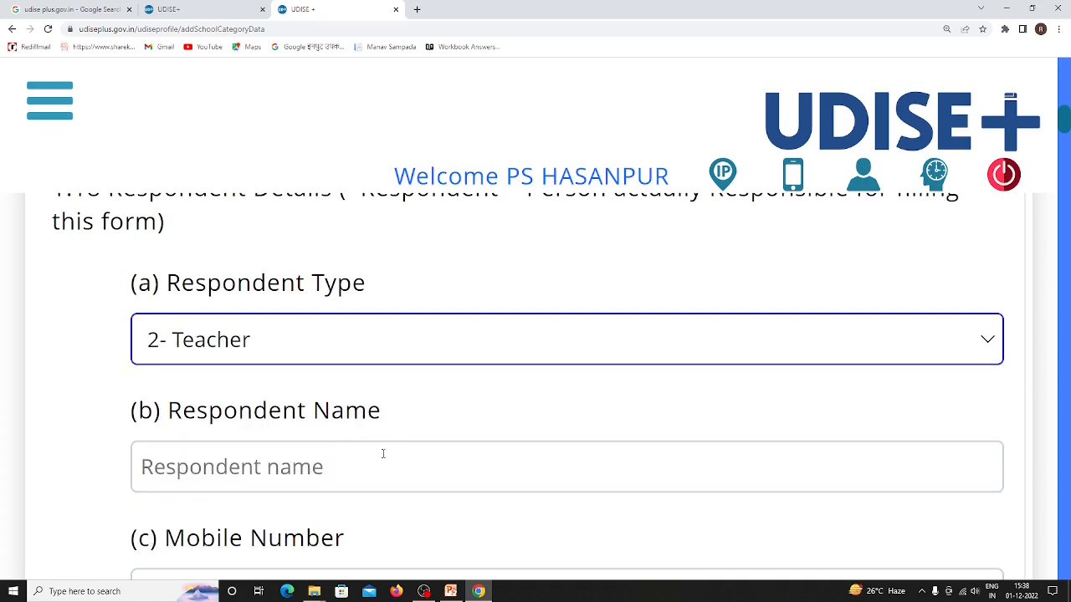
- Go through the respondent name and mobile number fields and questions 1.19 and 1.20 on establishment and recognition years
{"action": "left_click", "coordinate": [372, 467]}
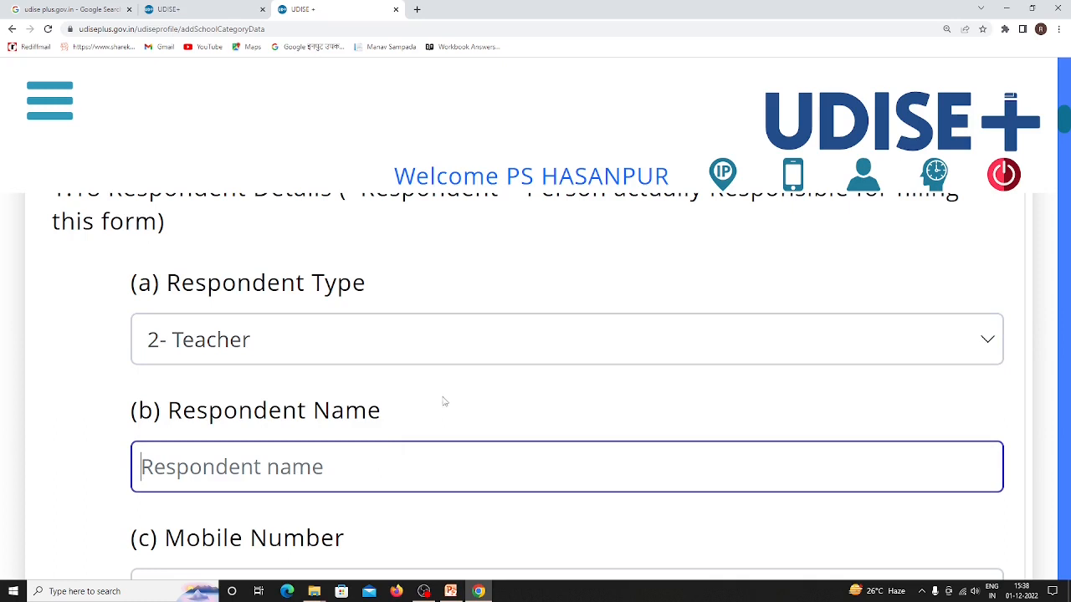
{"action": "scroll", "coordinate": [445, 403], "scroll_direction": "down", "scroll_amount": 1}
{"action": "scroll", "coordinate": [444, 403], "scroll_direction": "down", "scroll_amount": 2}
{"action": "left_click", "coordinate": [444, 388]}
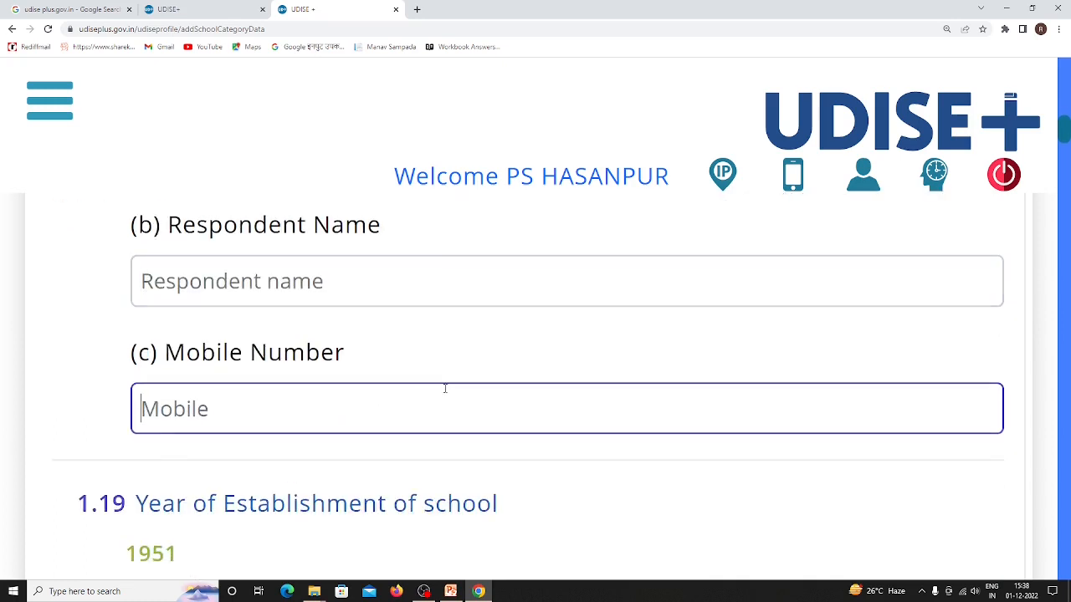
{"action": "scroll", "coordinate": [444, 402], "scroll_direction": "down", "scroll_amount": 2}
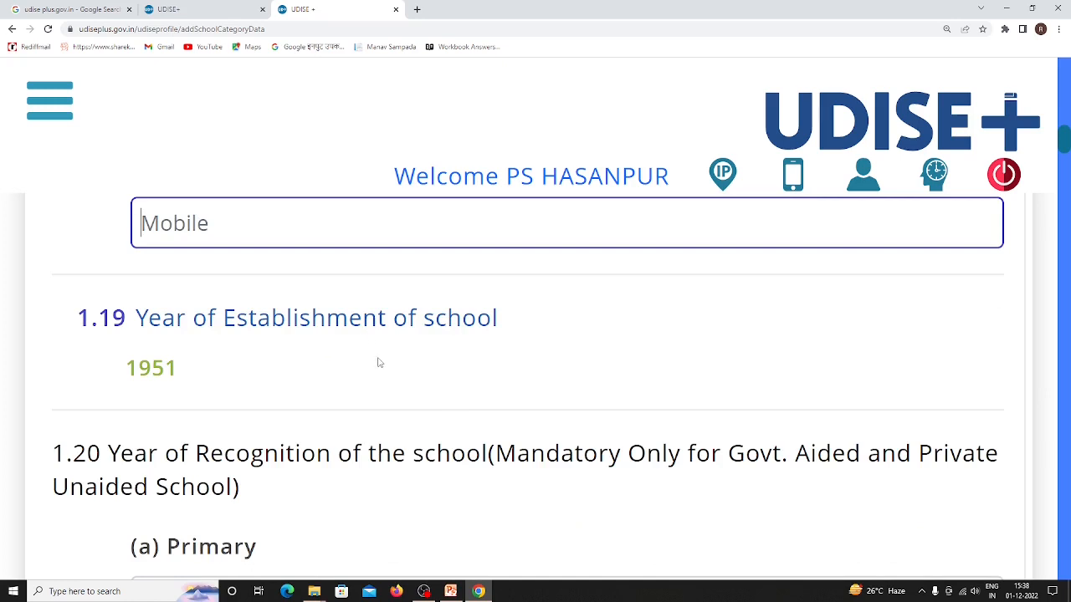
{"action": "scroll", "coordinate": [378, 362], "scroll_direction": "down", "scroll_amount": 1}
{"action": "scroll", "coordinate": [378, 362], "scroll_direction": "down", "scroll_amount": 2}
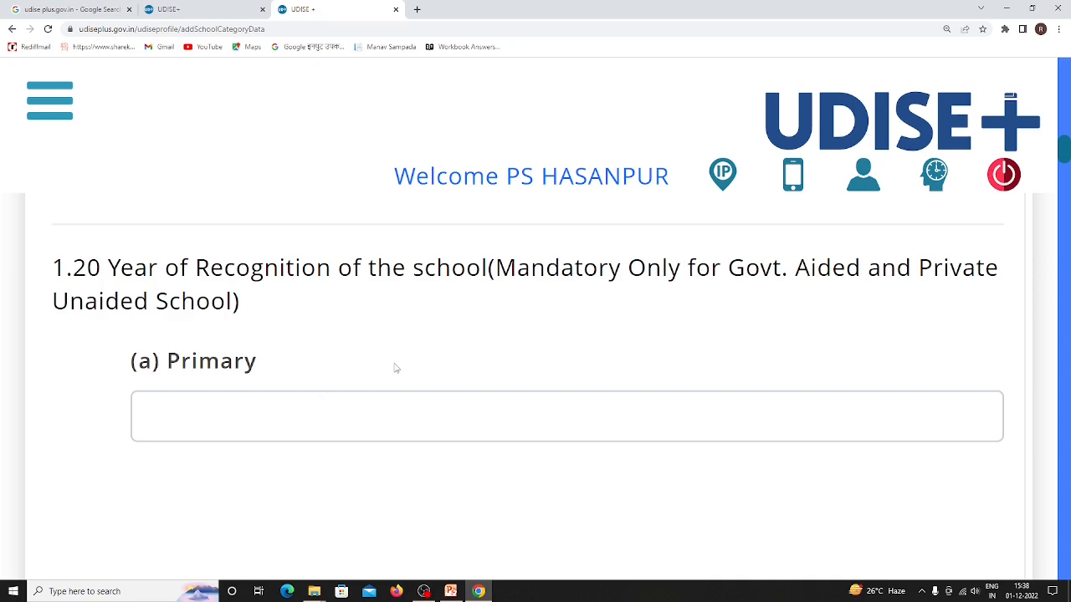
- Try answering question 1.22 on special school for CWSN with 1-Yes, choosing type 1- Visual Impairments and then 2- Hearing Impairments
{"action": "scroll", "coordinate": [356, 411], "scroll_direction": "down", "scroll_amount": 5}
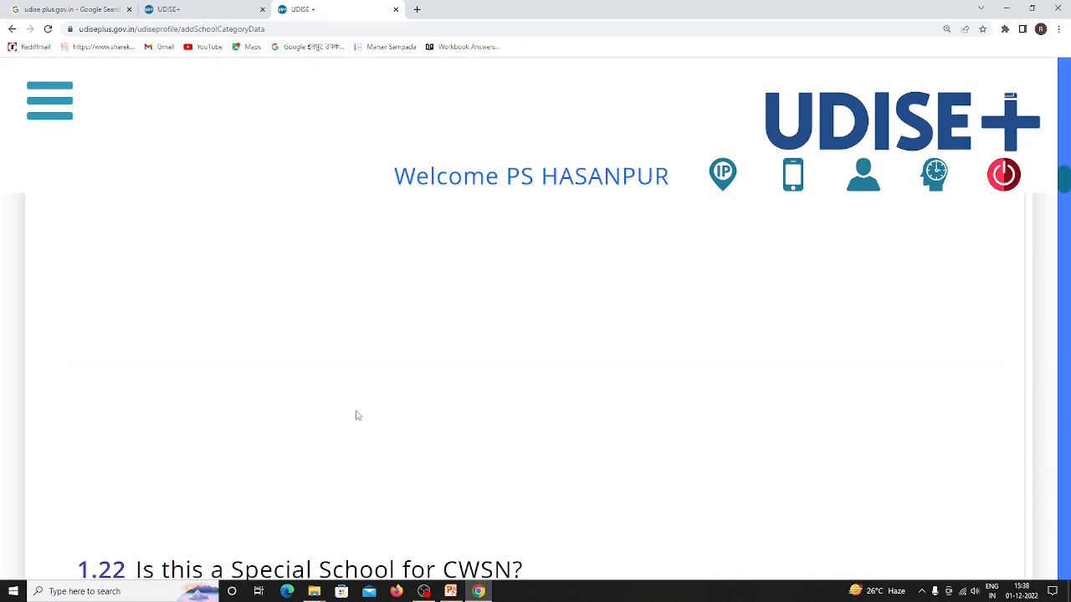
{"action": "scroll", "coordinate": [357, 414], "scroll_direction": "down", "scroll_amount": 2}
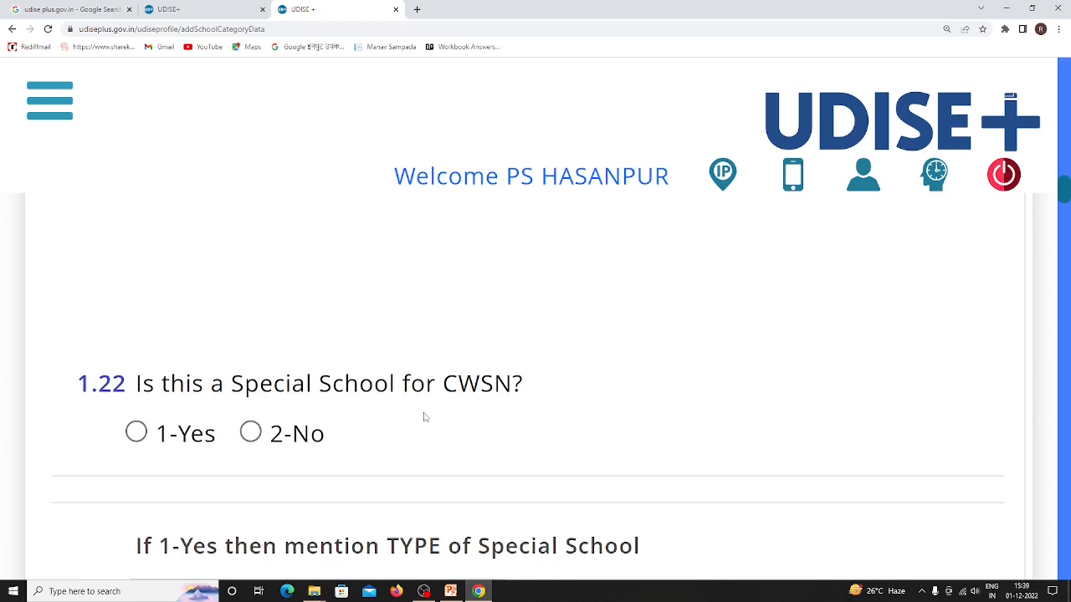
{"action": "scroll", "coordinate": [423, 418], "scroll_direction": "down", "scroll_amount": 2}
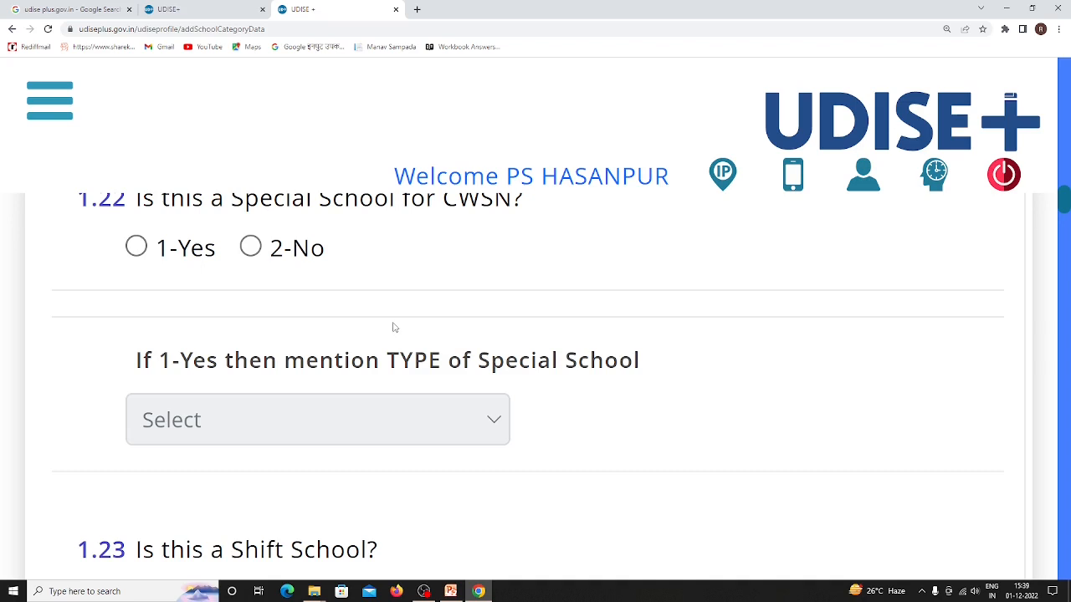
{"action": "left_click", "coordinate": [135, 249]}
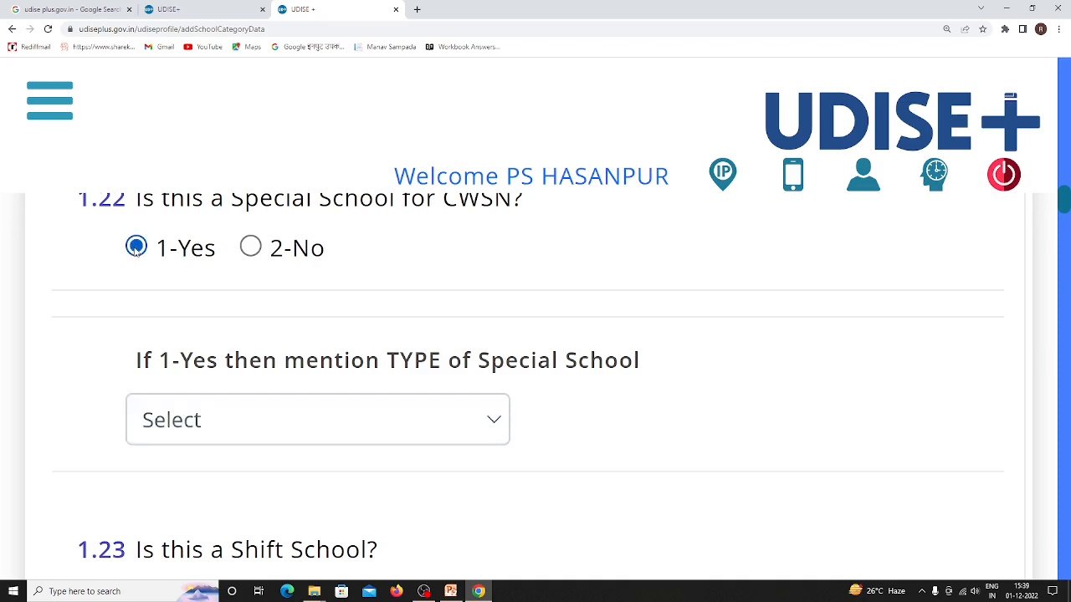
{"action": "left_click", "coordinate": [362, 429]}
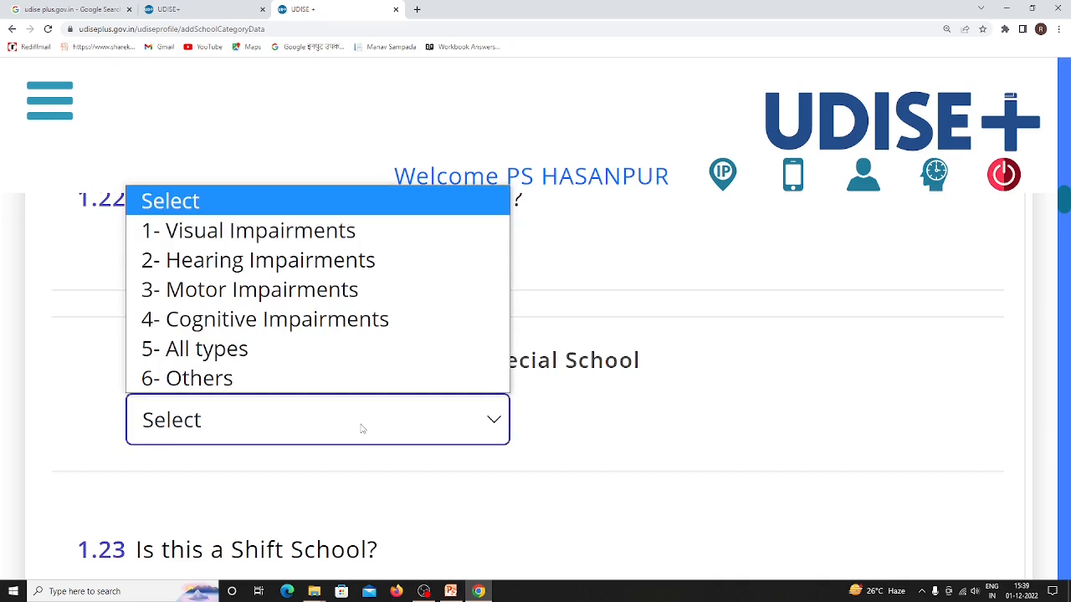
{"action": "left_click", "coordinate": [275, 237]}
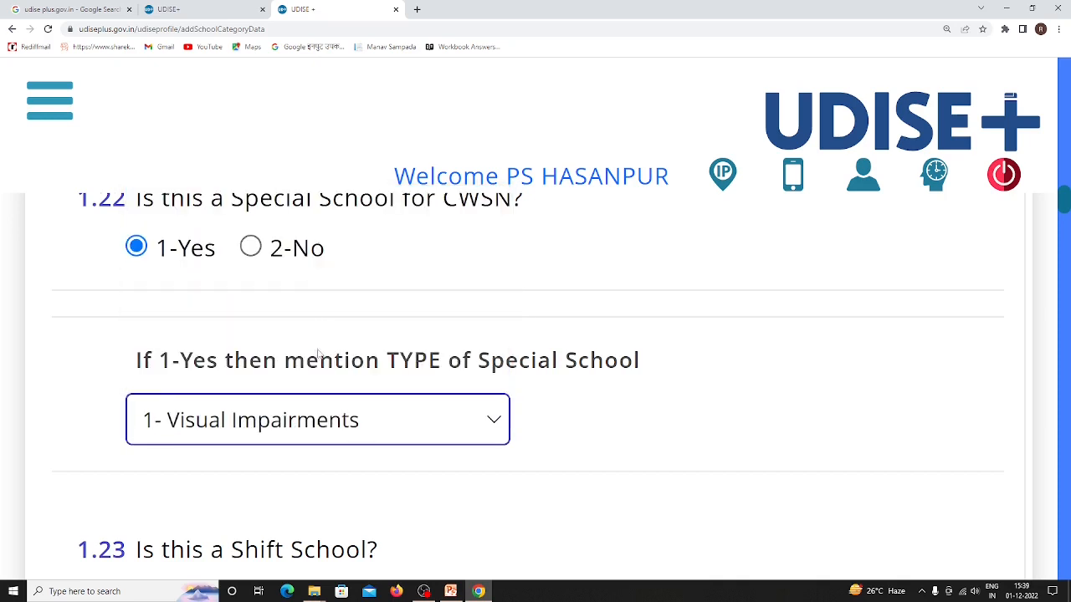
{"action": "left_click", "coordinate": [343, 427]}
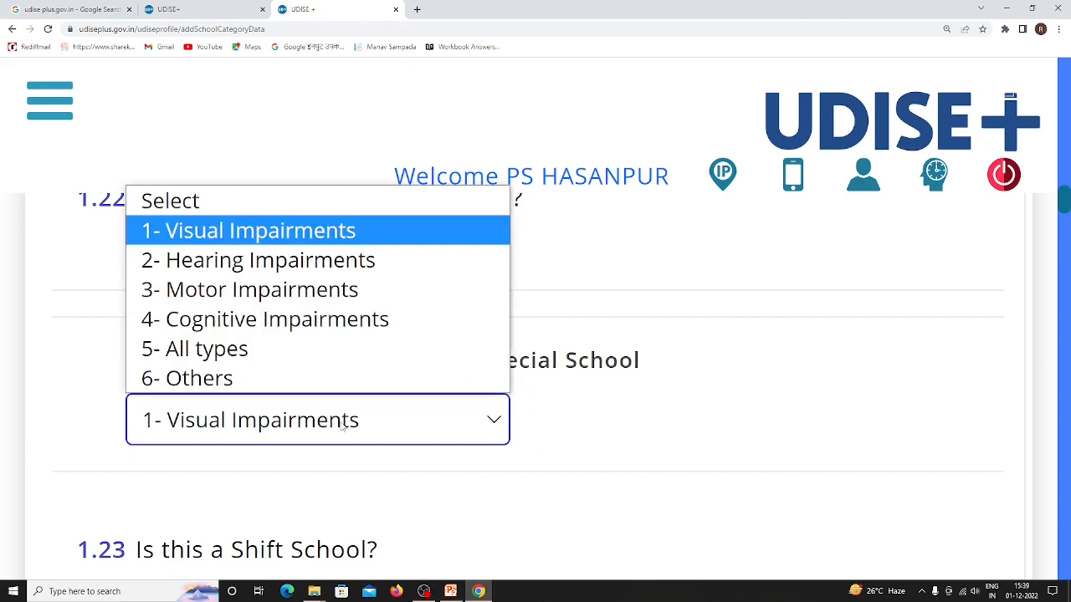
{"action": "left_click", "coordinate": [273, 264]}
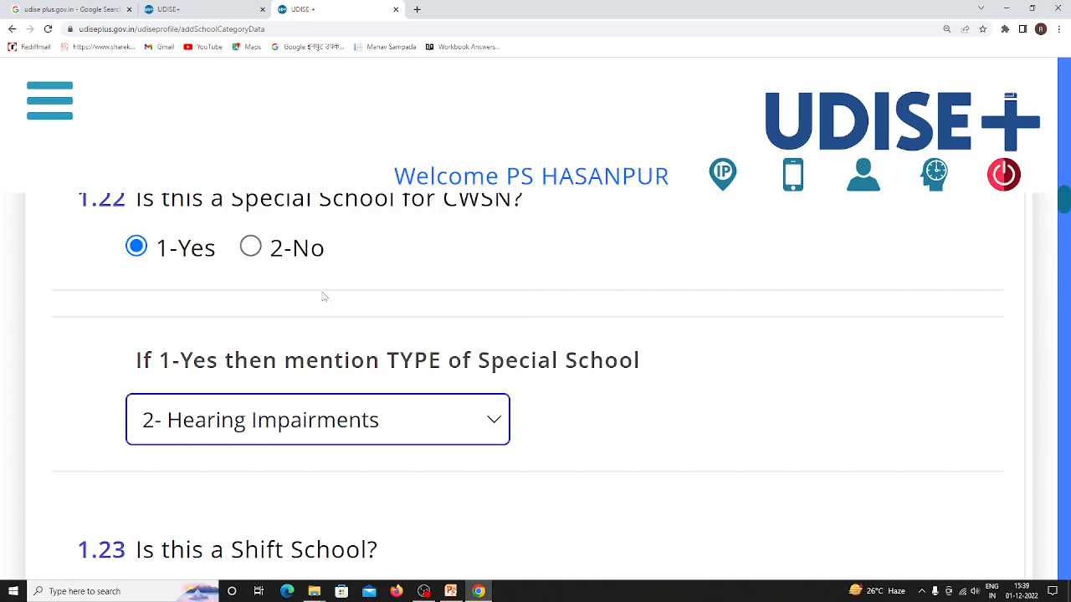
- Answer 2-No to questions 1.22 on special school for CWSN, 1.23 on shift school and 1.24 on skill training centre
{"action": "left_click", "coordinate": [259, 254]}
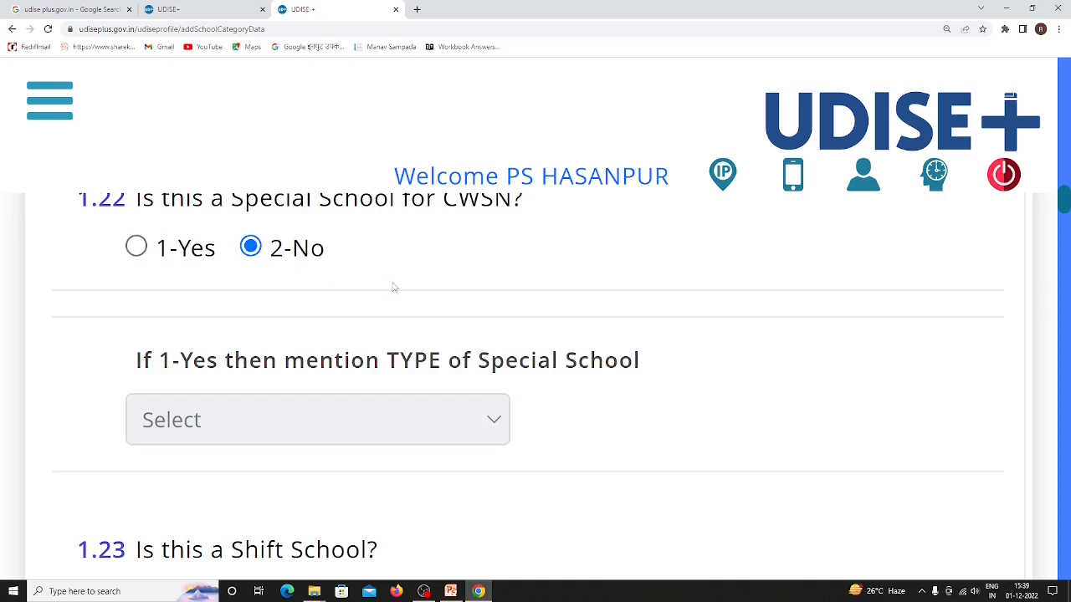
{"action": "scroll", "coordinate": [393, 318], "scroll_direction": "down", "scroll_amount": 2}
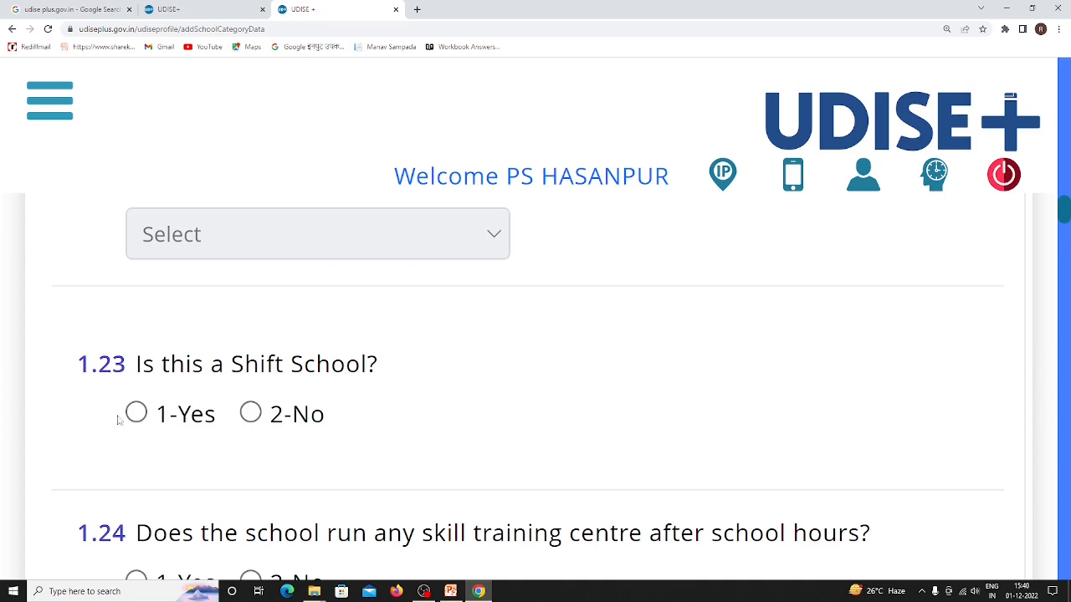
{"action": "left_click", "coordinate": [297, 422]}
{"action": "scroll", "coordinate": [362, 413], "scroll_direction": "down", "scroll_amount": 2}
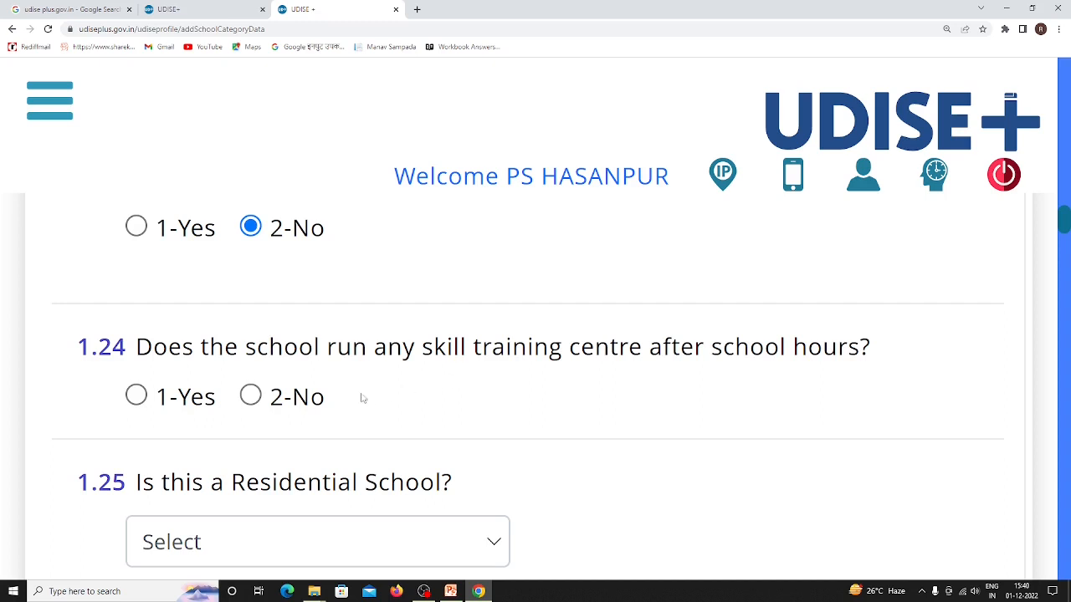
{"action": "left_click", "coordinate": [254, 399]}
- Try 1 - Completely Residential in question 1.25 with school type 10 - Jawahar Navodaya Vidyalaya, and reset the type to Select
{"action": "scroll", "coordinate": [452, 419], "scroll_direction": "down", "scroll_amount": 2}
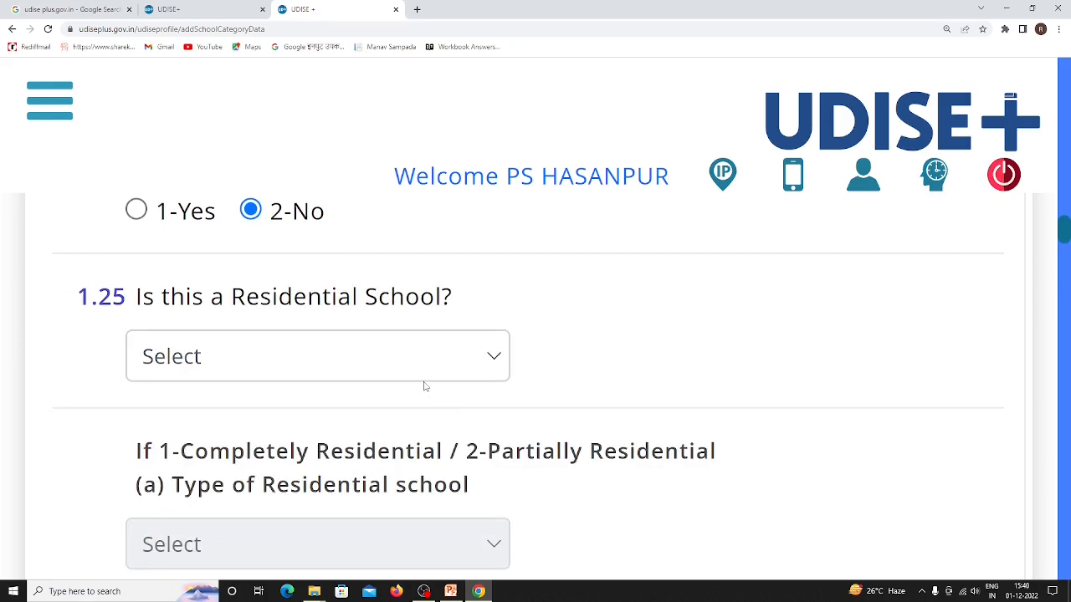
{"action": "left_click", "coordinate": [332, 368]}
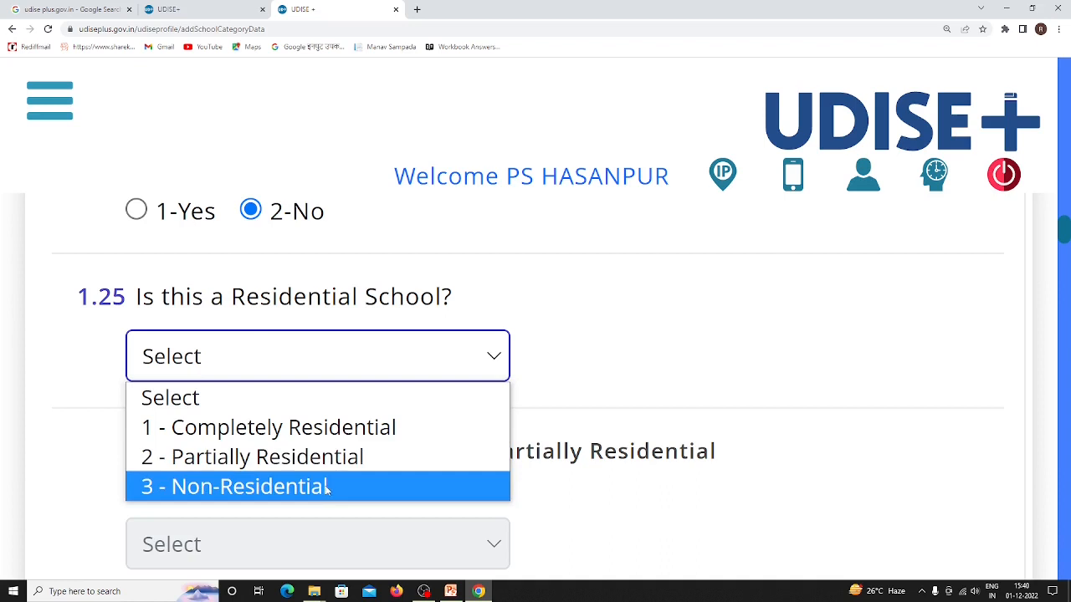
{"action": "left_click", "coordinate": [326, 436]}
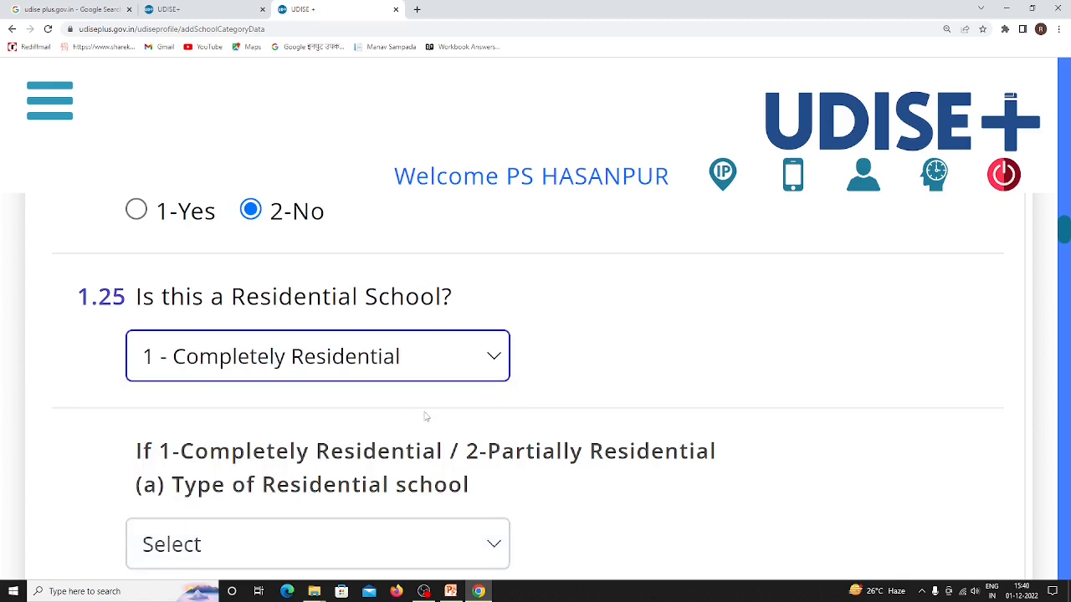
{"action": "scroll", "coordinate": [425, 416], "scroll_direction": "down", "scroll_amount": 2}
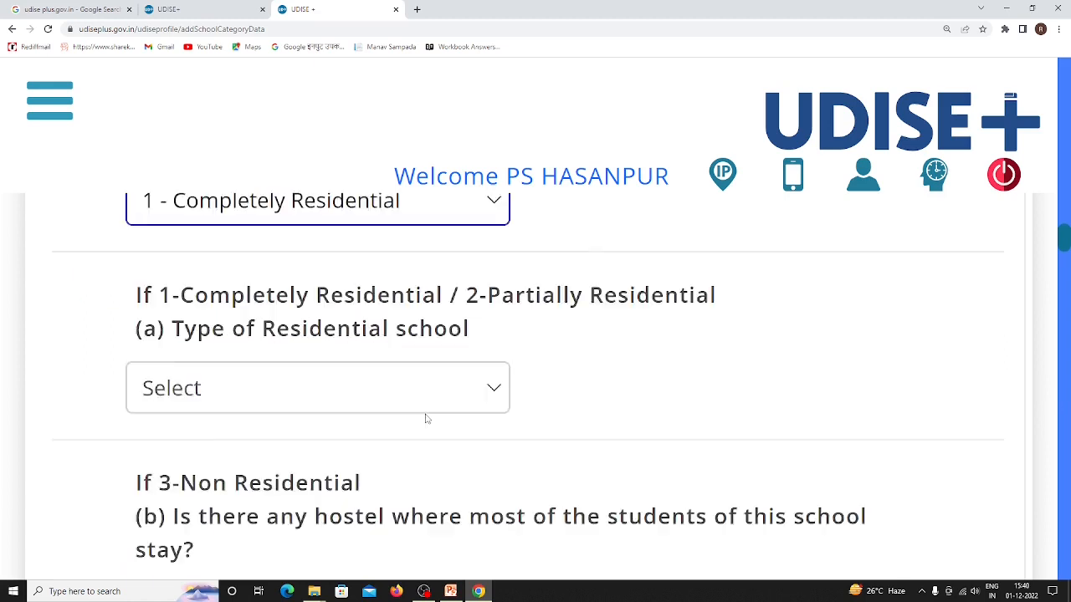
{"action": "left_click", "coordinate": [402, 378]}
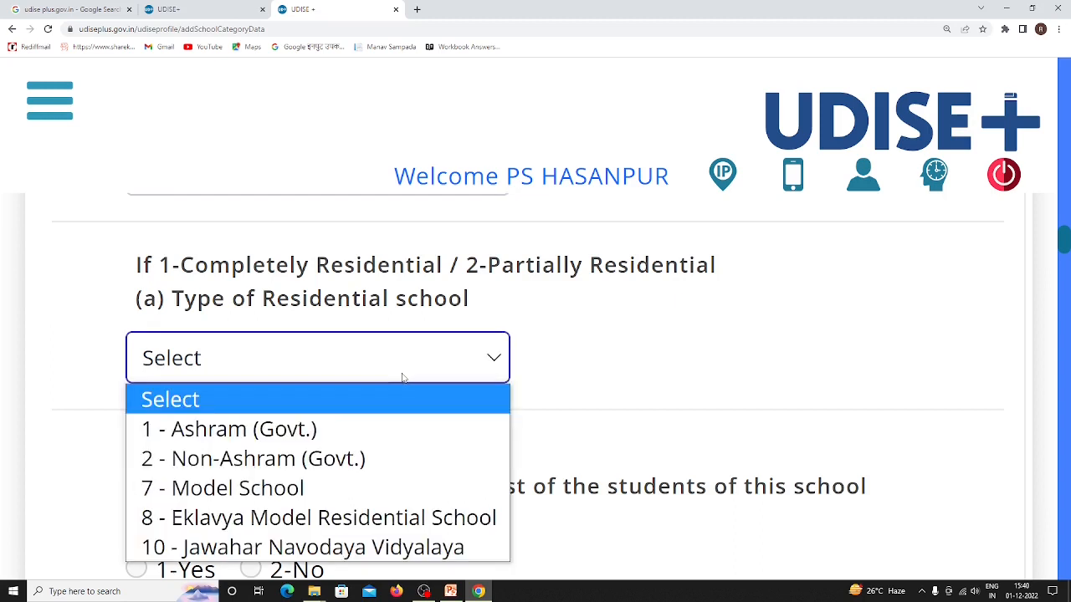
{"action": "left_click", "coordinate": [358, 548]}
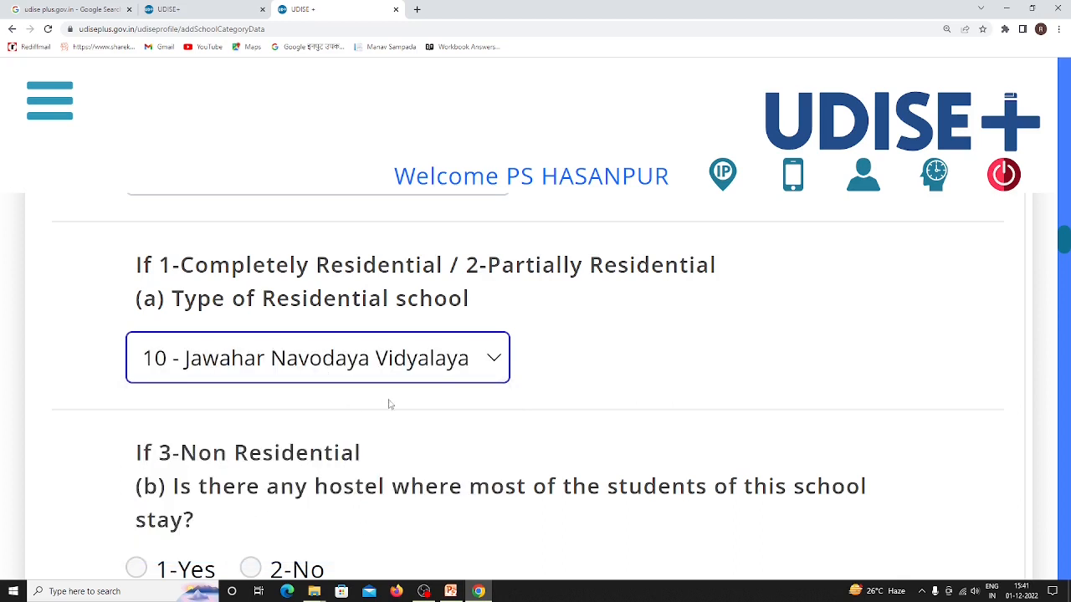
{"action": "left_click", "coordinate": [496, 362]}
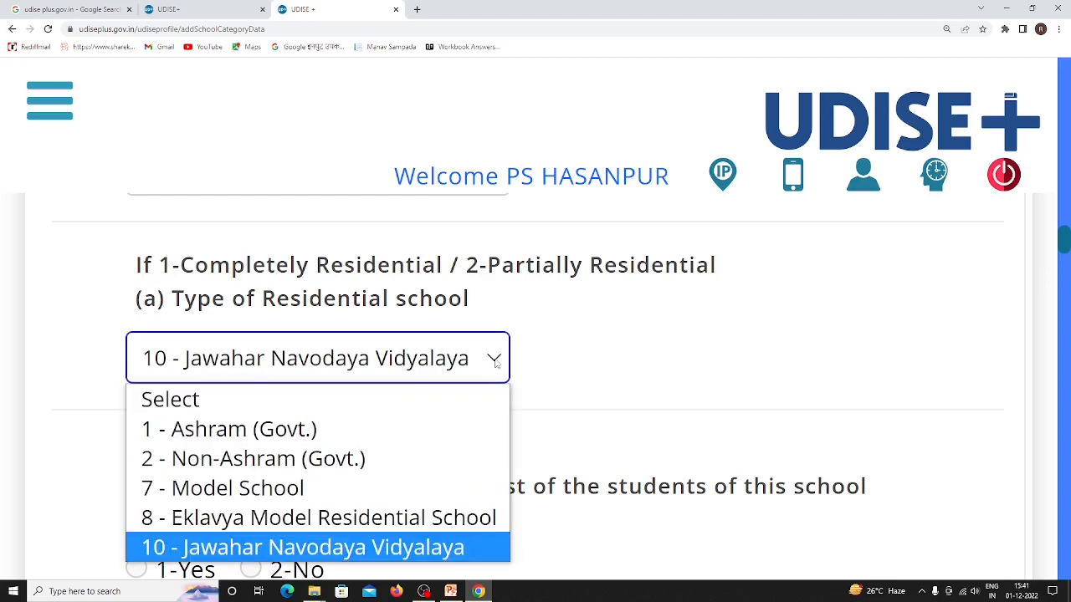
{"action": "left_click", "coordinate": [243, 407]}
- Set question 1.25 on residential school to 3 - Non-Residential
{"action": "scroll", "coordinate": [348, 401], "scroll_direction": "up", "scroll_amount": 2}
{"action": "scroll", "coordinate": [351, 402], "scroll_direction": "up", "scroll_amount": 2}
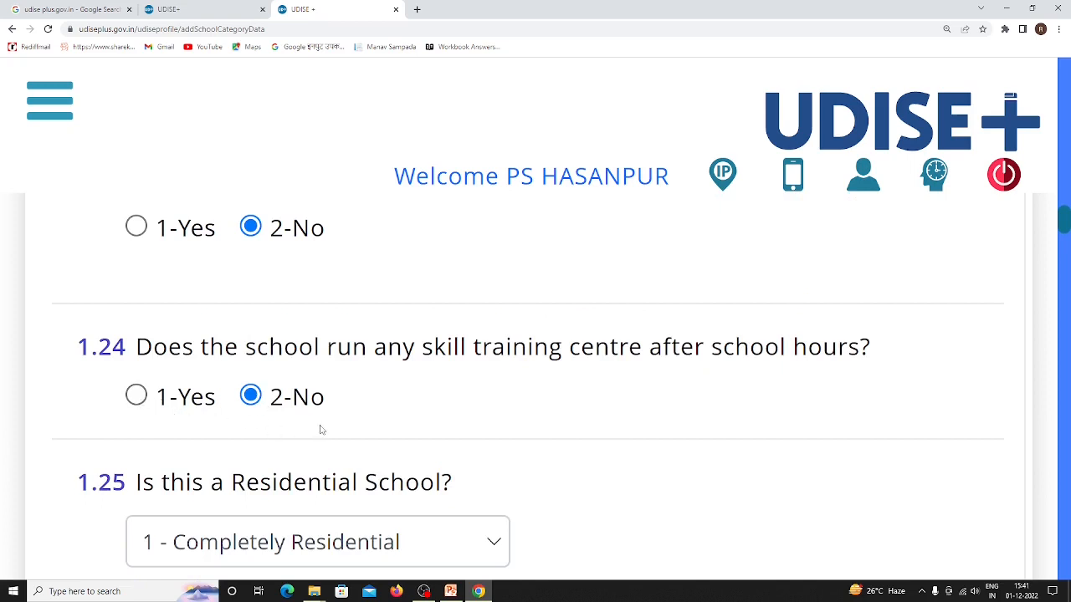
{"action": "scroll", "coordinate": [323, 433], "scroll_direction": "down", "scroll_amount": 2}
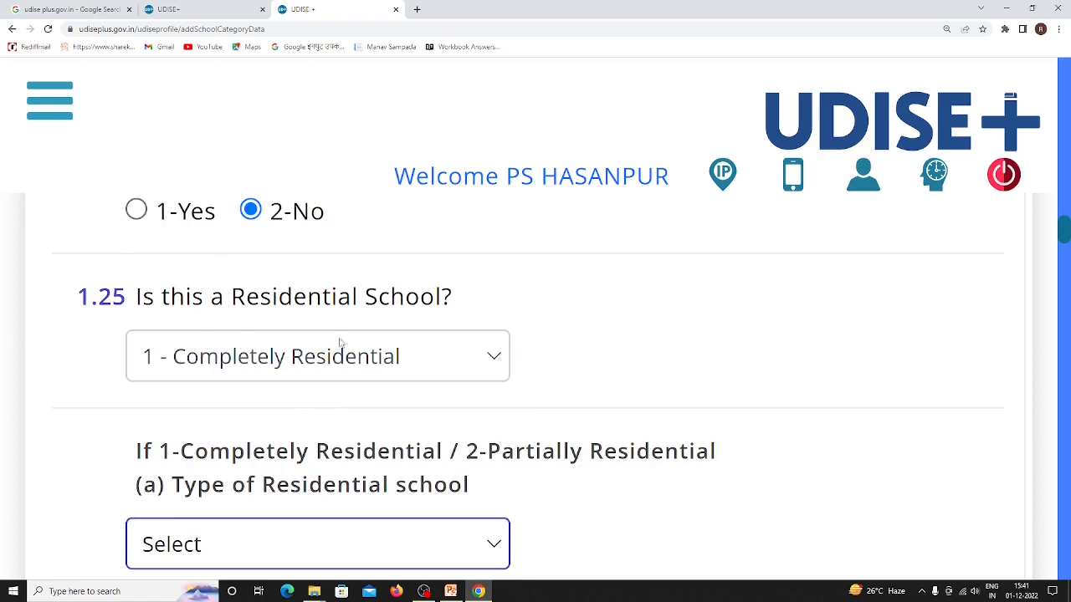
{"action": "left_click", "coordinate": [356, 370]}
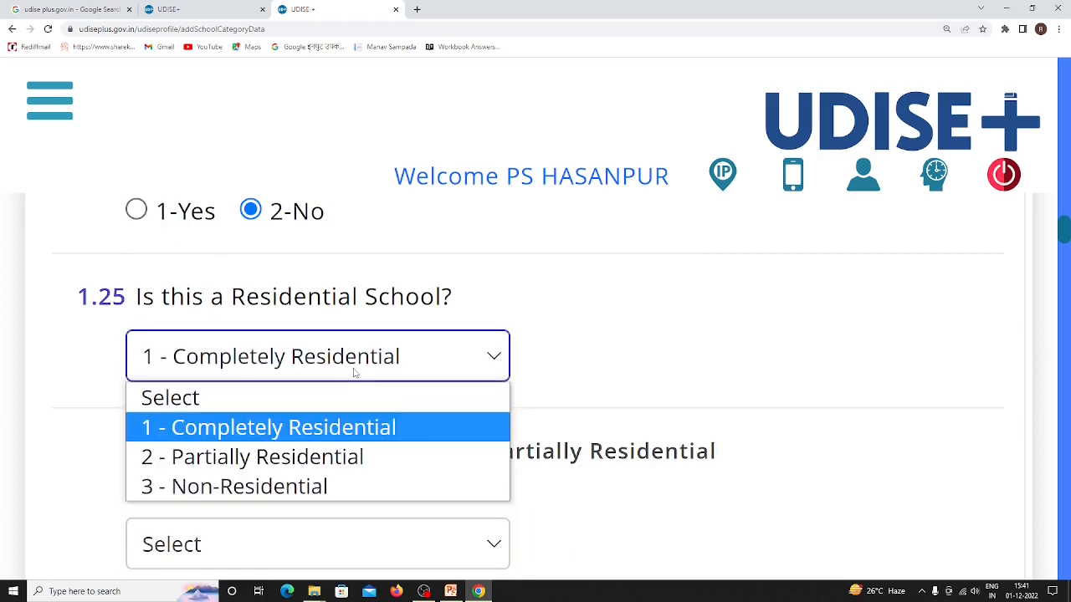
{"action": "left_click", "coordinate": [302, 487]}
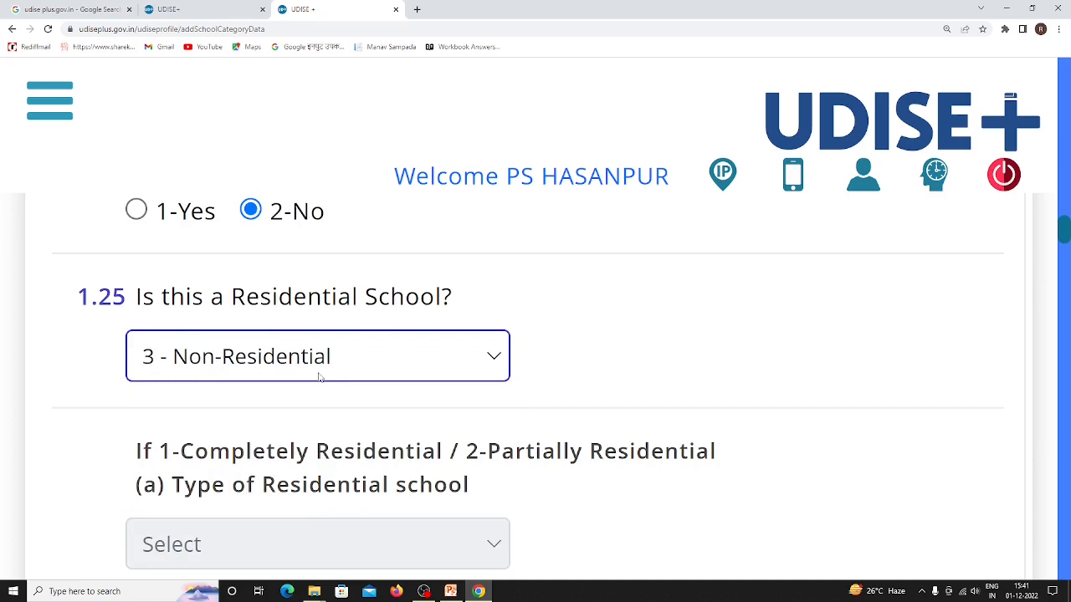
{"action": "scroll", "coordinate": [325, 383], "scroll_direction": "down", "scroll_amount": 5}
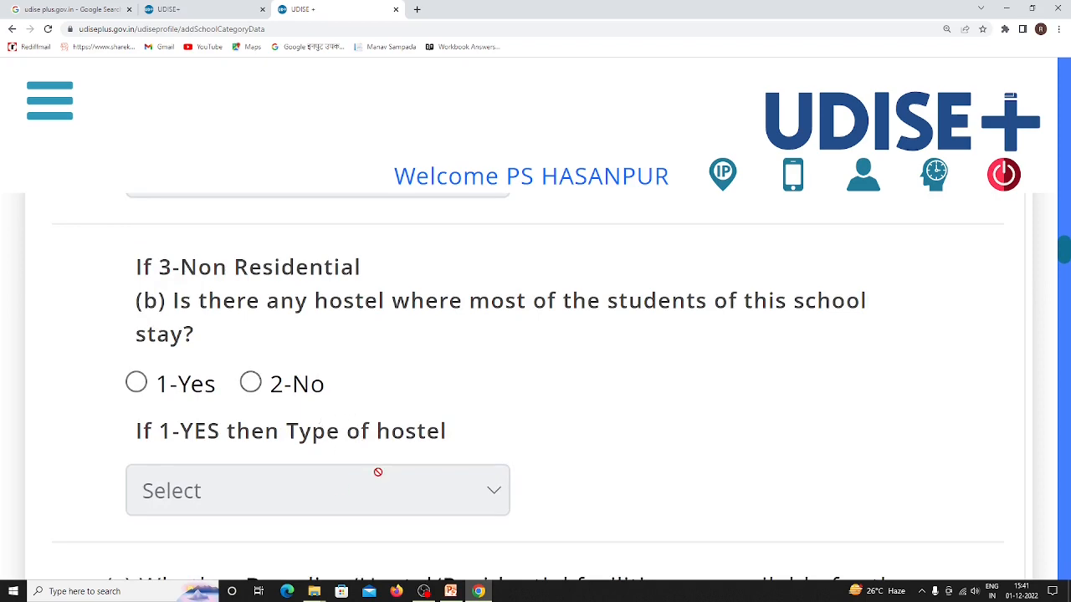
{"action": "scroll", "coordinate": [383, 461], "scroll_direction": "up", "scroll_amount": 5}
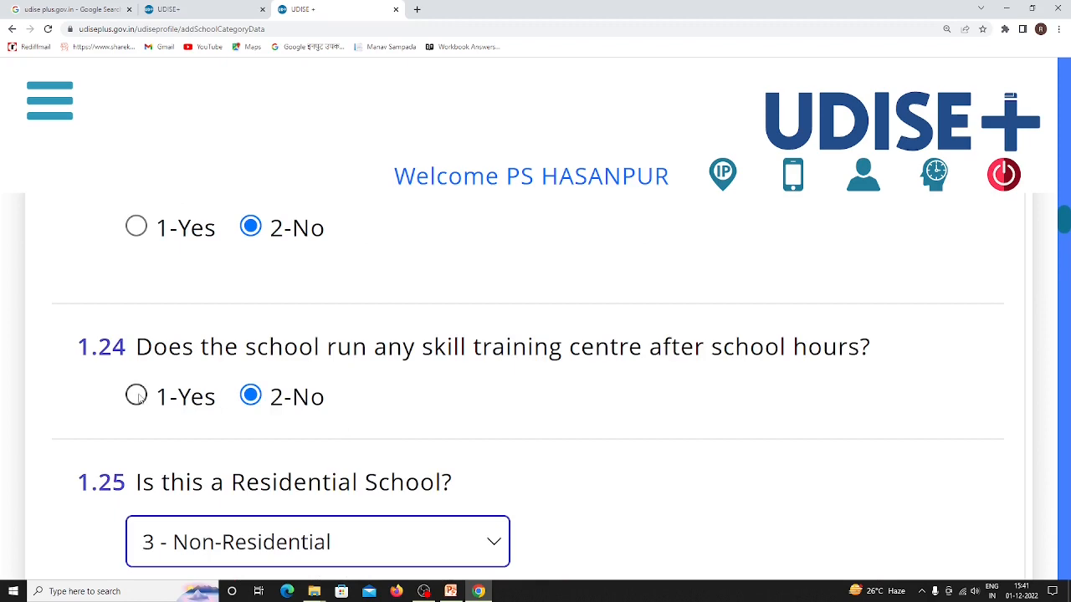
{"action": "scroll", "coordinate": [297, 481], "scroll_direction": "down", "scroll_amount": 2}
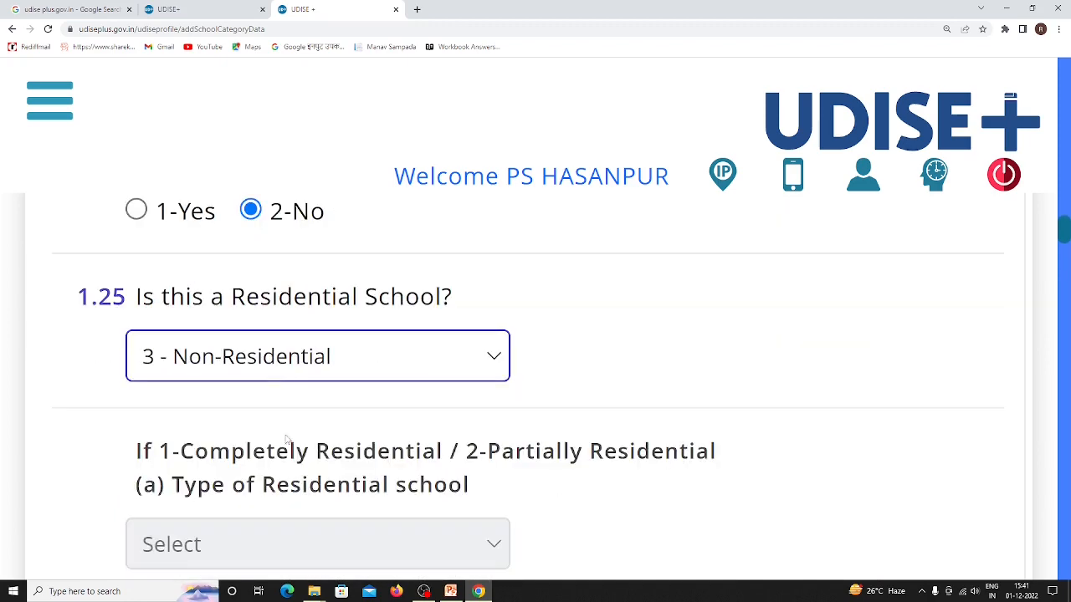
{"action": "left_click", "coordinate": [276, 365]}
{"action": "left_click", "coordinate": [286, 486]}
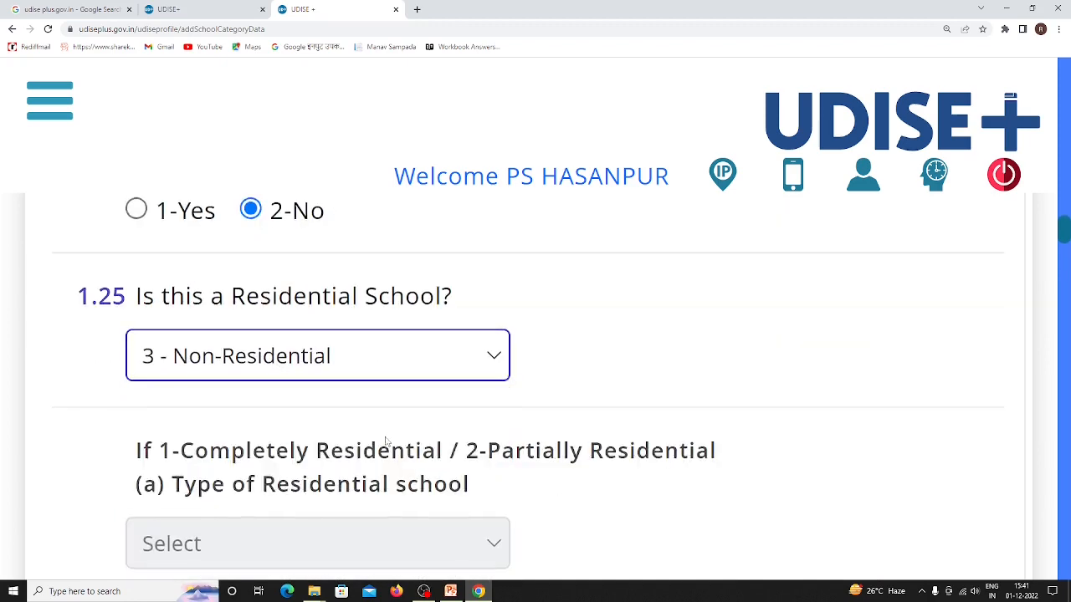
- Try the 1-Yes and 2-No answers for Primary boarding/hostel facilities in part (c) of question 1.25 and check the girls and boys fields
{"action": "scroll", "coordinate": [386, 447], "scroll_direction": "down", "scroll_amount": 4}
{"action": "scroll", "coordinate": [293, 456], "scroll_direction": "down", "scroll_amount": 2}
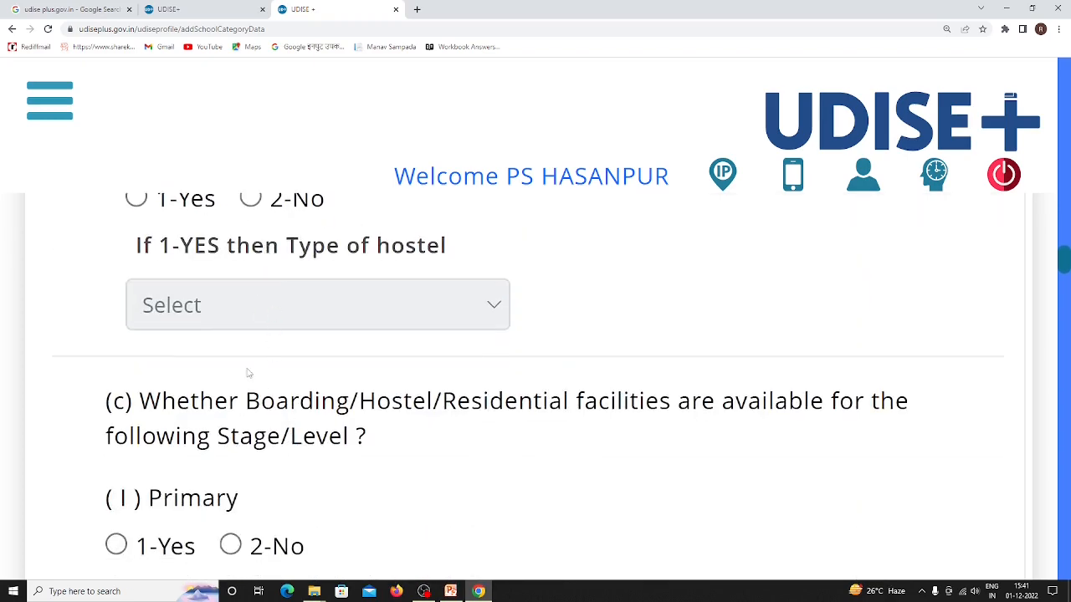
{"action": "scroll", "coordinate": [250, 372], "scroll_direction": "up", "scroll_amount": 2}
{"action": "scroll", "coordinate": [264, 404], "scroll_direction": "down", "scroll_amount": 2}
{"action": "left_click", "coordinate": [116, 545]}
{"action": "scroll", "coordinate": [368, 491], "scroll_direction": "down", "scroll_amount": 2}
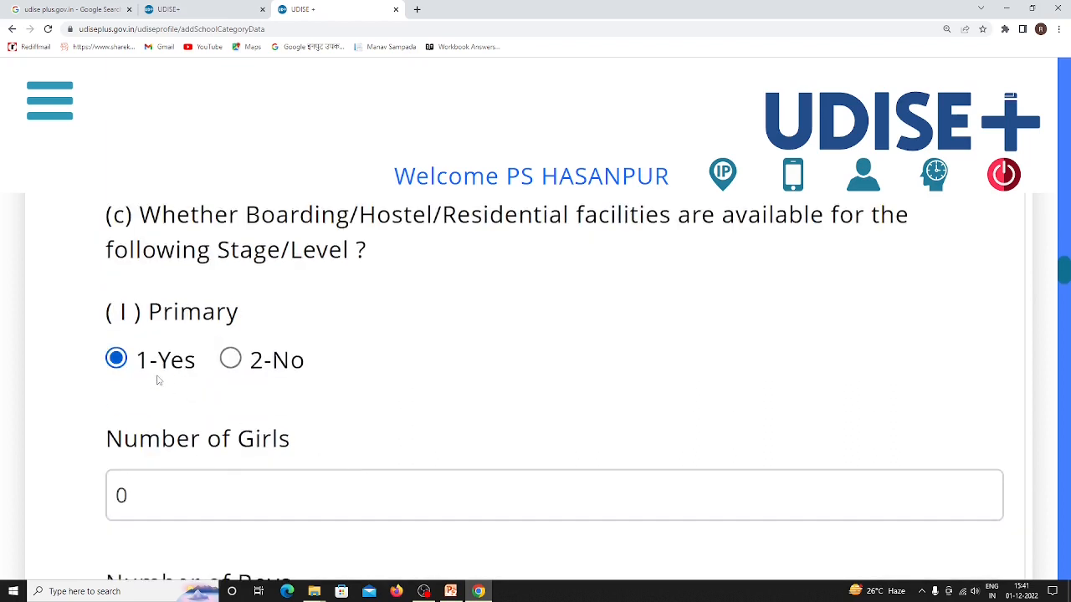
{"action": "left_click", "coordinate": [230, 359]}
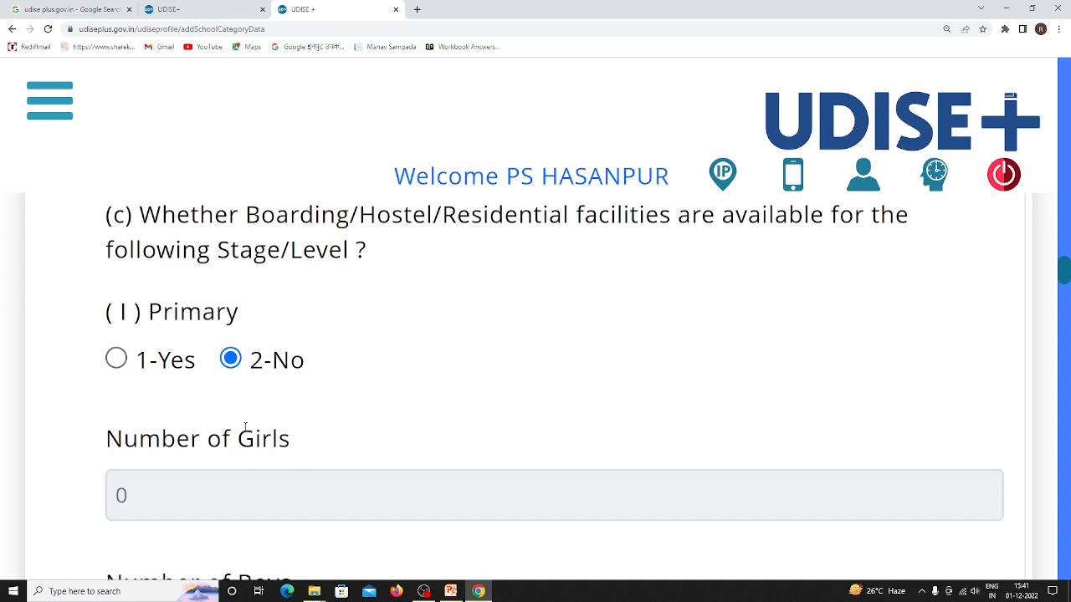
{"action": "left_click", "coordinate": [116, 359]}
{"action": "scroll", "coordinate": [260, 401], "scroll_direction": "down", "scroll_amount": 2}
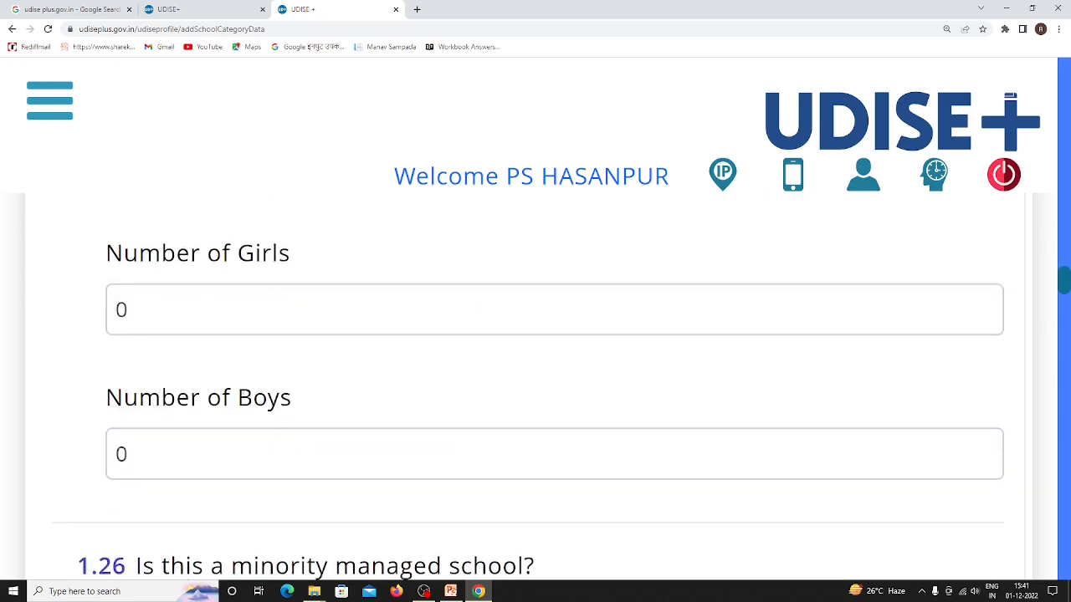
{"action": "scroll", "coordinate": [256, 381], "scroll_direction": "up", "scroll_amount": 2}
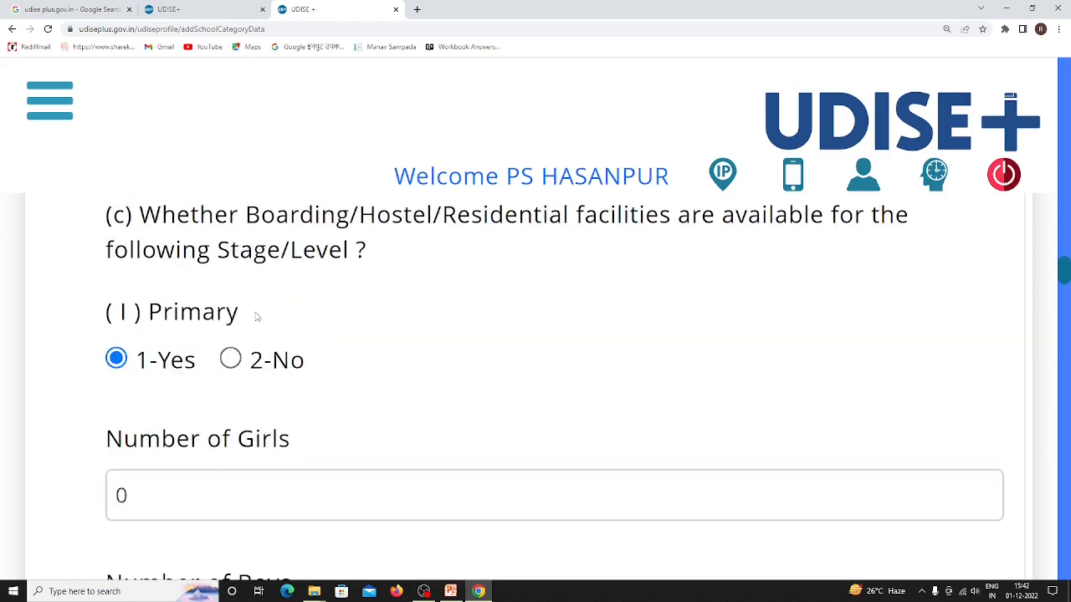
- Answer 2-No for Primary boarding/hostel facilities in part (c) of question 1.25 and 1-Yes for mother-tongue teaching in question 1.27
{"action": "left_click", "coordinate": [231, 359]}
{"action": "scroll", "coordinate": [335, 354], "scroll_direction": "down", "scroll_amount": 2}
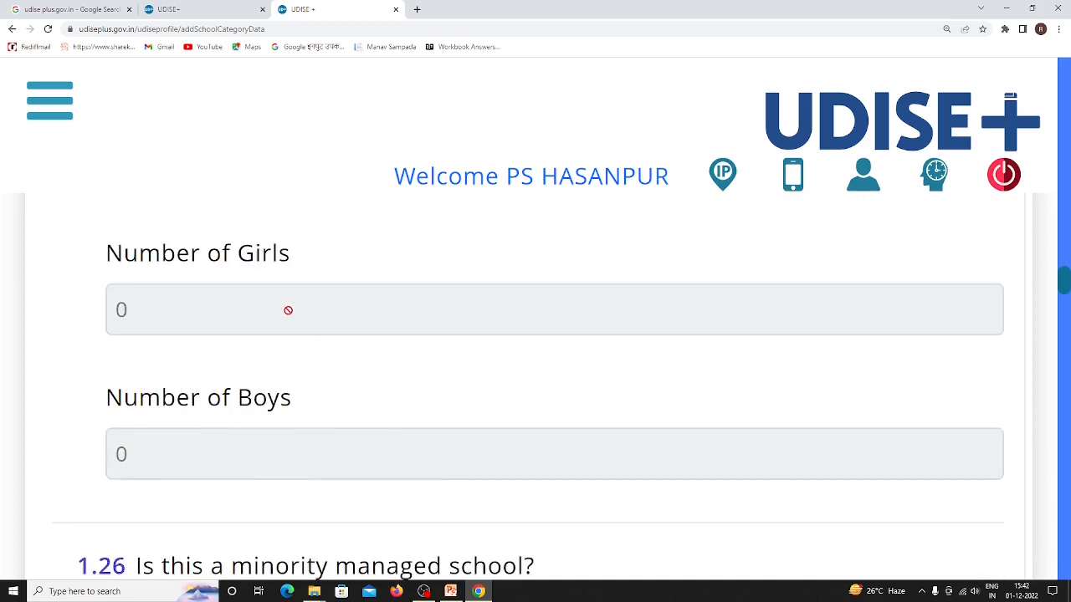
{"action": "scroll", "coordinate": [315, 408], "scroll_direction": "down", "scroll_amount": 2}
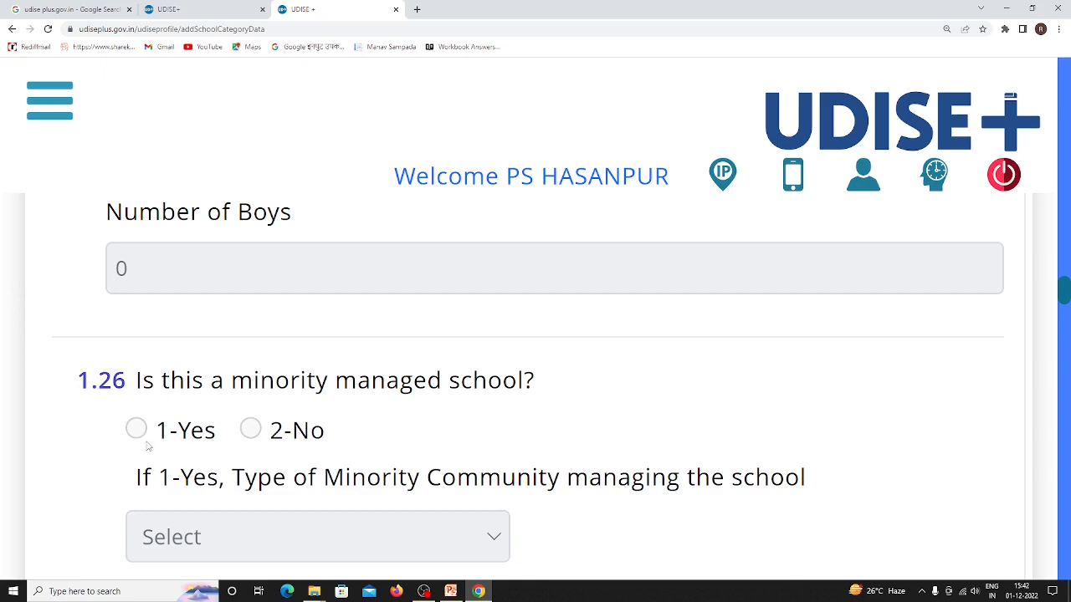
{"action": "scroll", "coordinate": [414, 468], "scroll_direction": "down", "scroll_amount": 2}
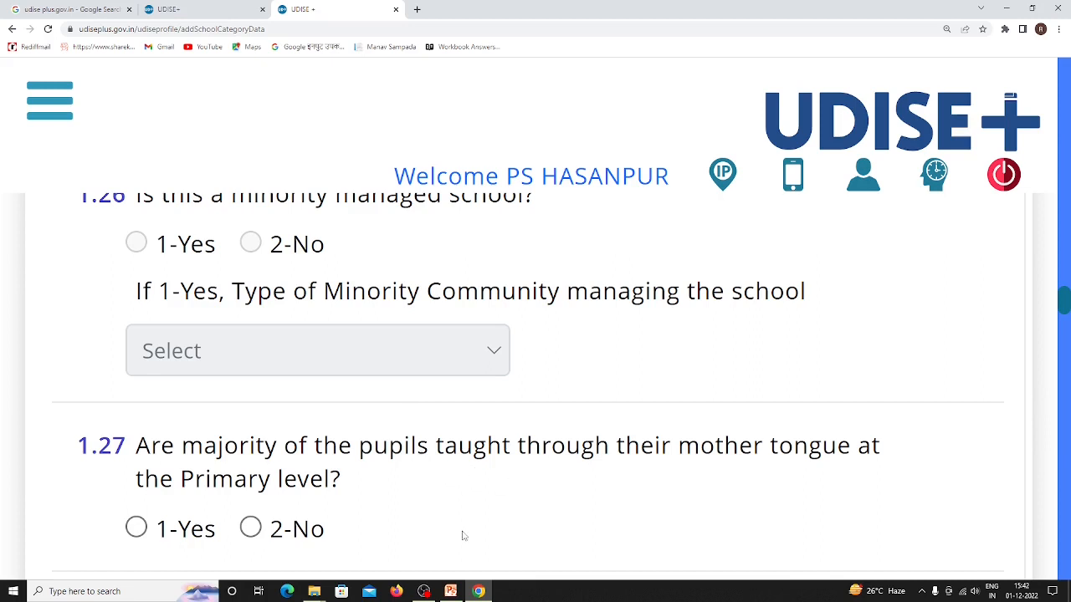
{"action": "left_click", "coordinate": [136, 527]}
{"action": "scroll", "coordinate": [431, 485], "scroll_direction": "down", "scroll_amount": 2}
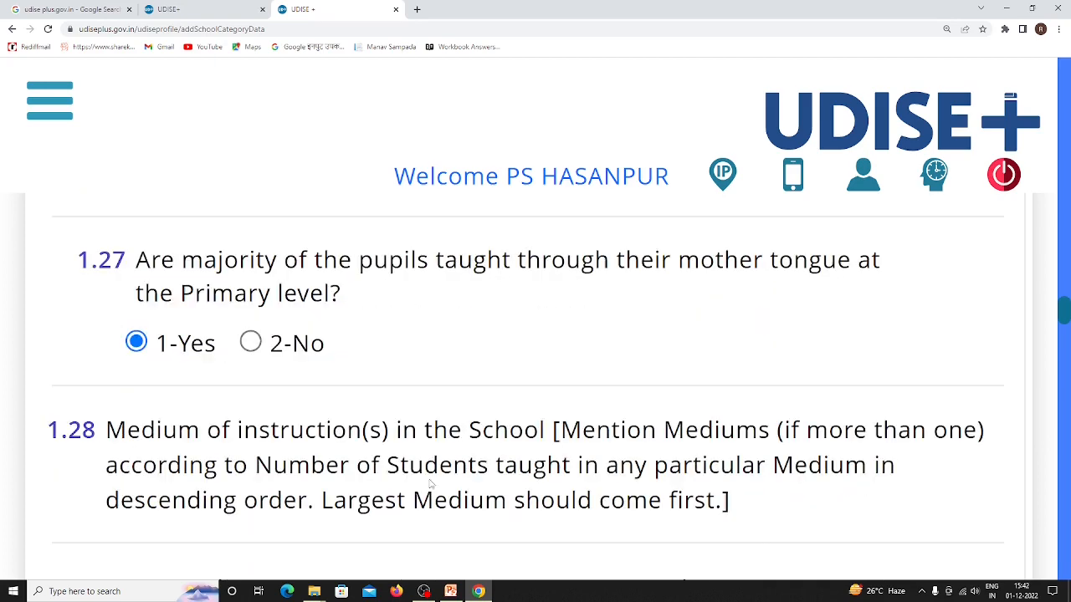
- Set Medium-1 to 04-Hindi and Medium-2 to 19-English for the mediums of instruction in question 1.28
{"action": "scroll", "coordinate": [430, 478], "scroll_direction": "down", "scroll_amount": 2}
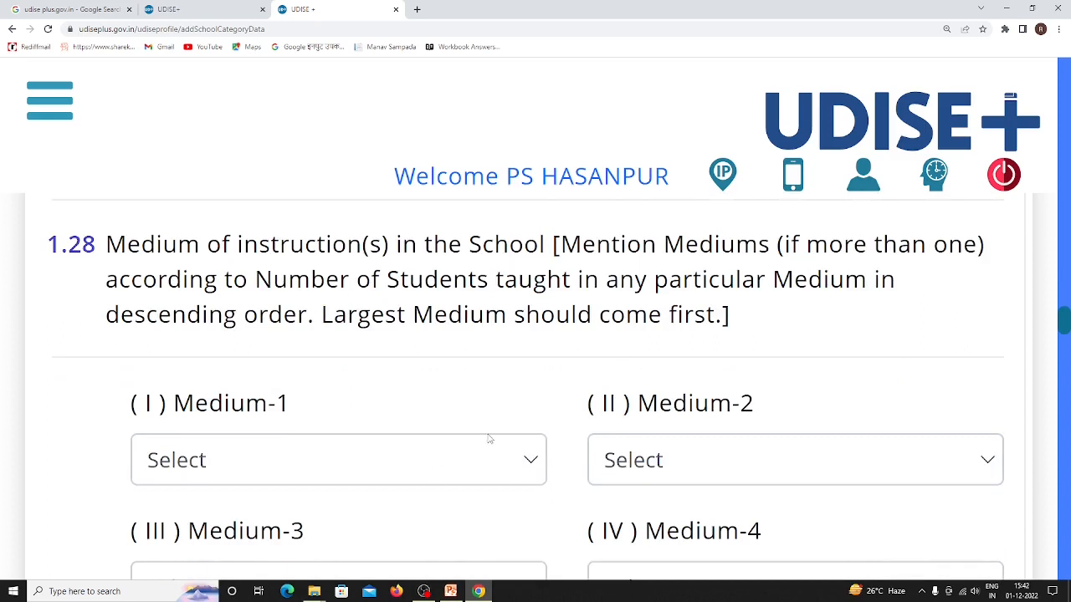
{"action": "left_click", "coordinate": [426, 461]}
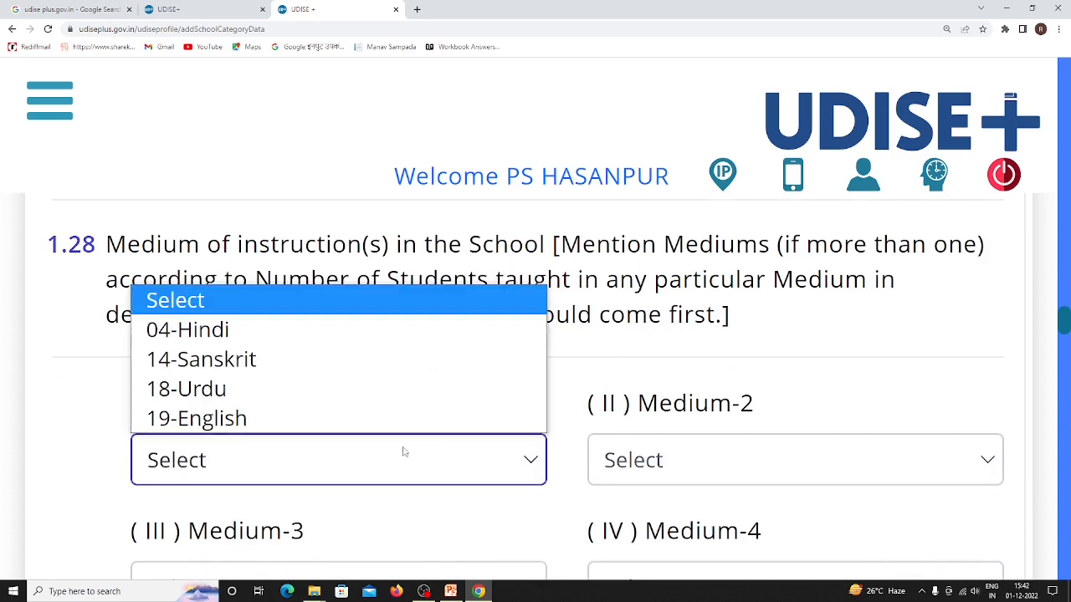
{"action": "left_click", "coordinate": [260, 332]}
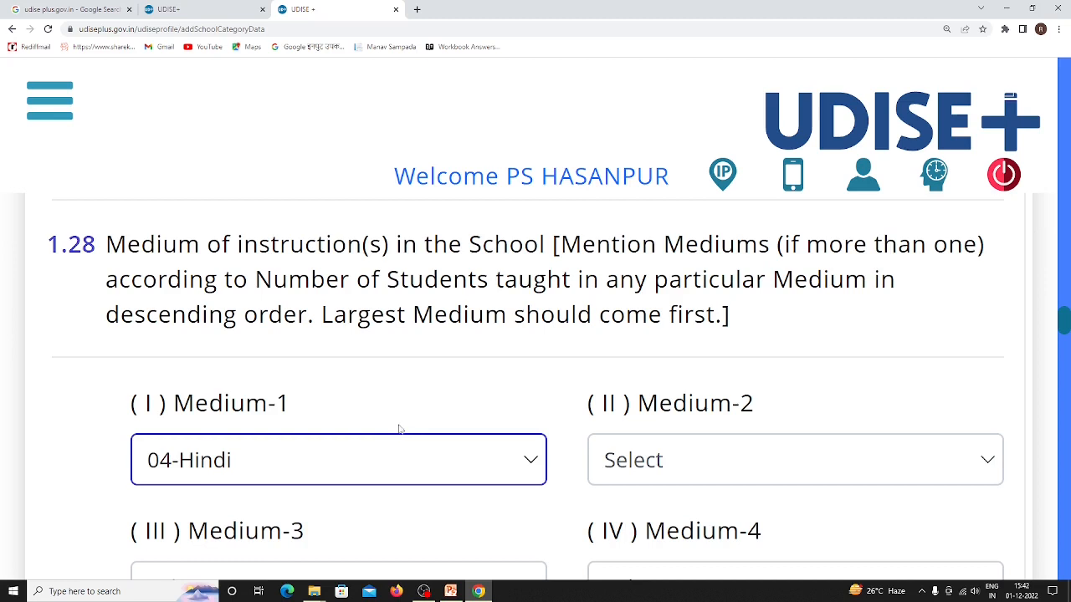
{"action": "left_click", "coordinate": [650, 467]}
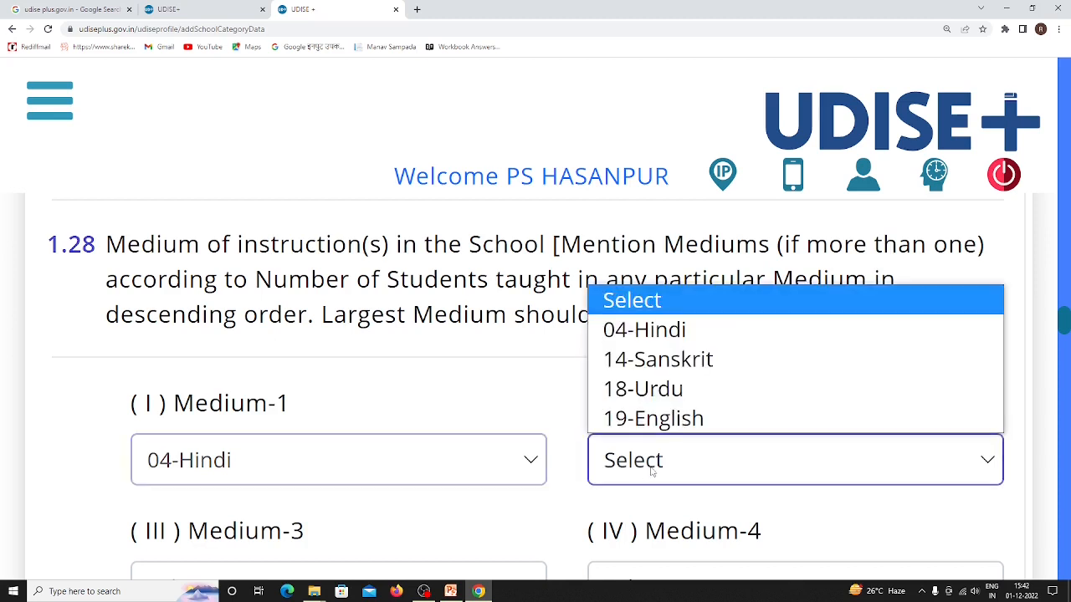
{"action": "left_click", "coordinate": [669, 422]}
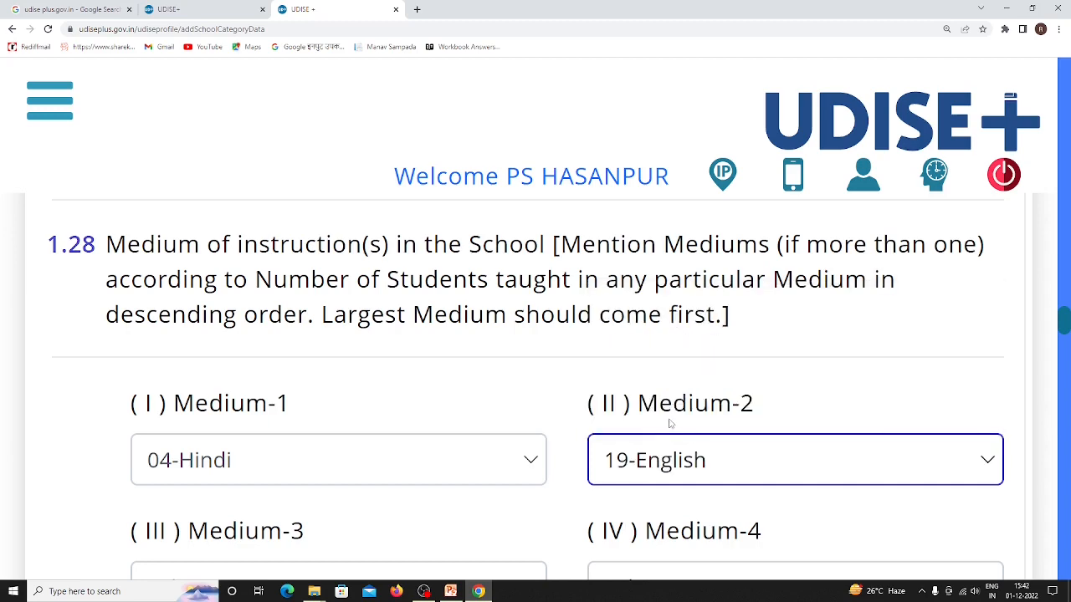
- Choose 04-Hindi as the first language taught as a subject in the table of question 1.29
{"action": "scroll", "coordinate": [503, 412], "scroll_direction": "down", "scroll_amount": 2}
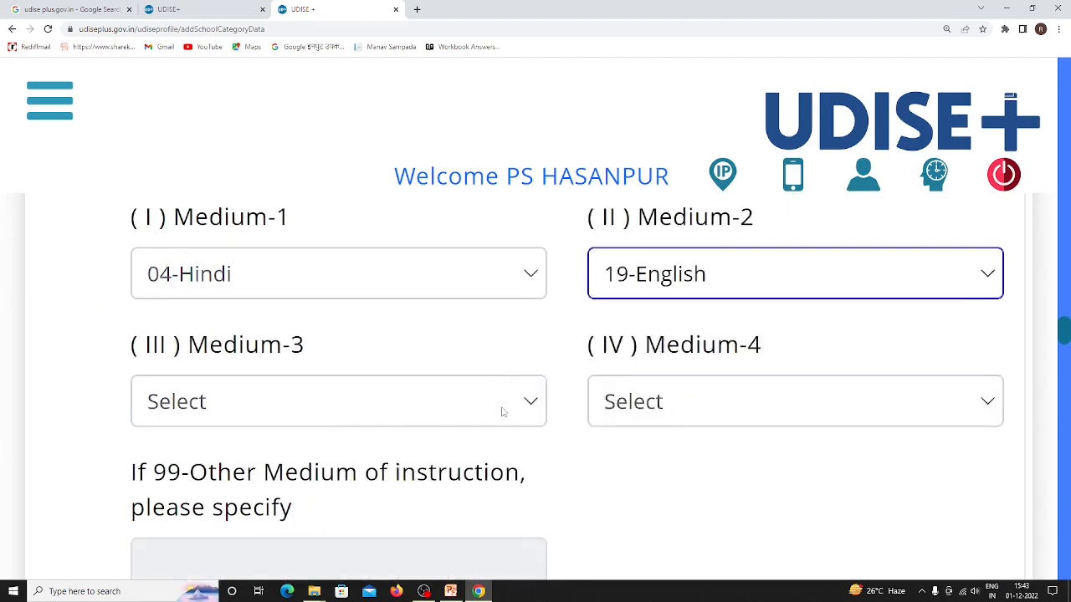
{"action": "scroll", "coordinate": [503, 411], "scroll_direction": "down", "scroll_amount": 2}
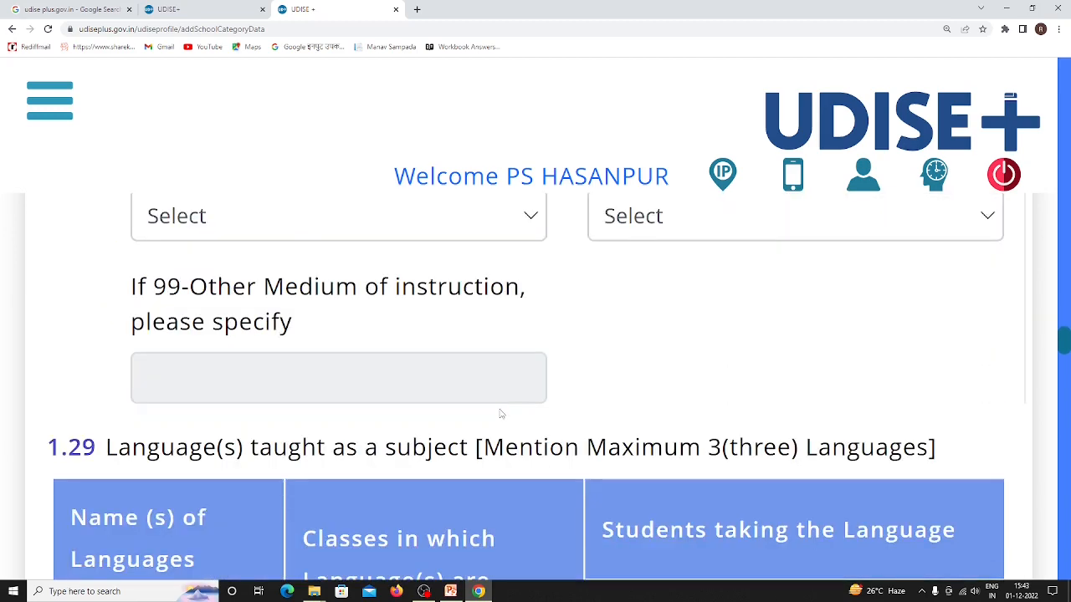
{"action": "scroll", "coordinate": [499, 412], "scroll_direction": "down", "scroll_amount": 2}
{"action": "scroll", "coordinate": [499, 412], "scroll_direction": "down", "scroll_amount": 2}
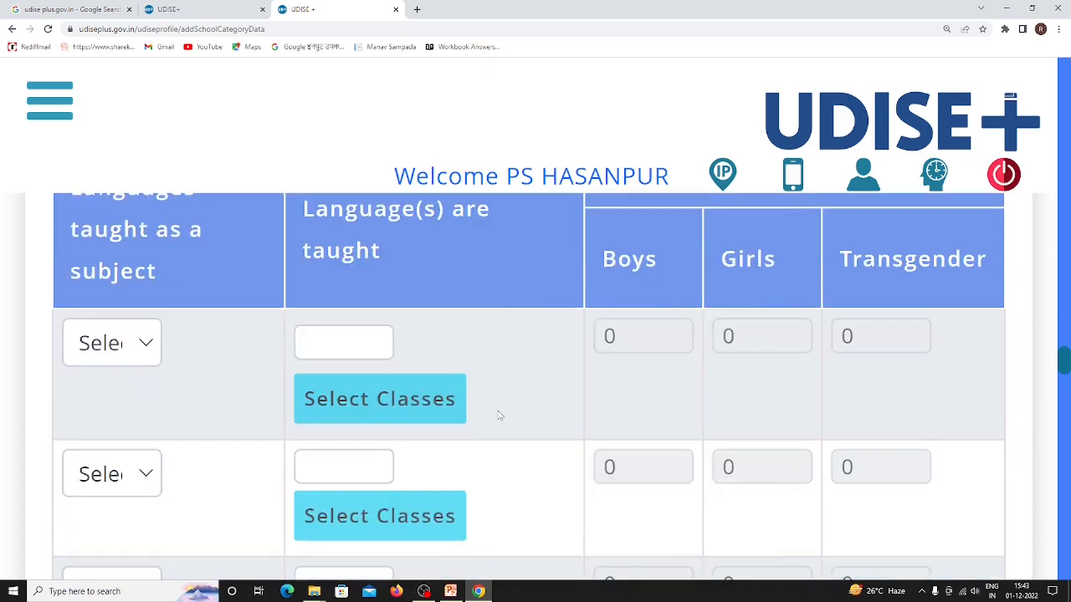
{"action": "scroll", "coordinate": [497, 413], "scroll_direction": "up", "scroll_amount": 2}
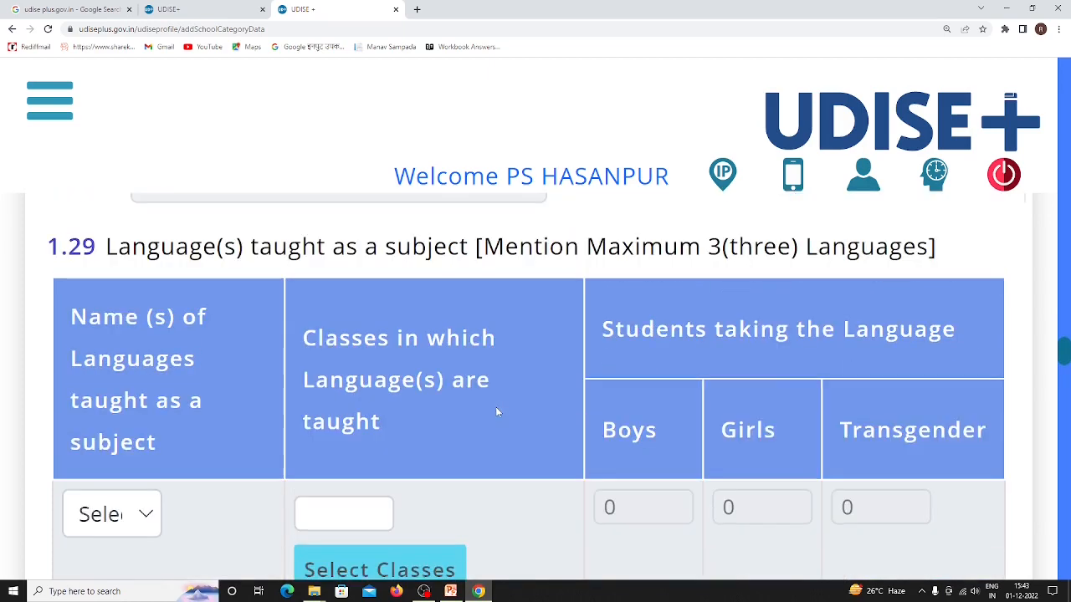
{"action": "left_click", "coordinate": [149, 535]}
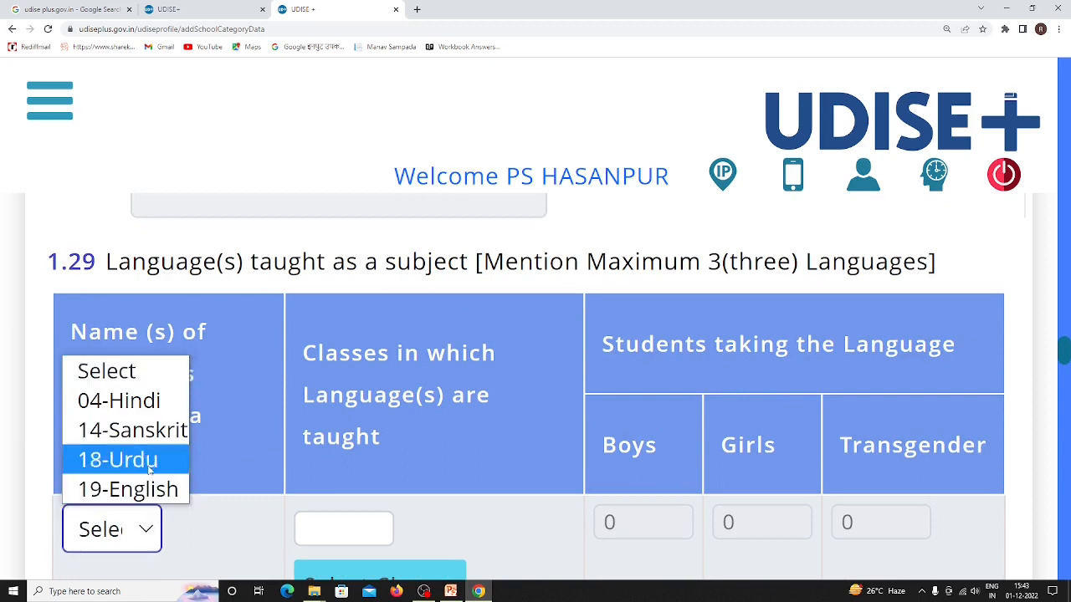
{"action": "left_click", "coordinate": [144, 402]}
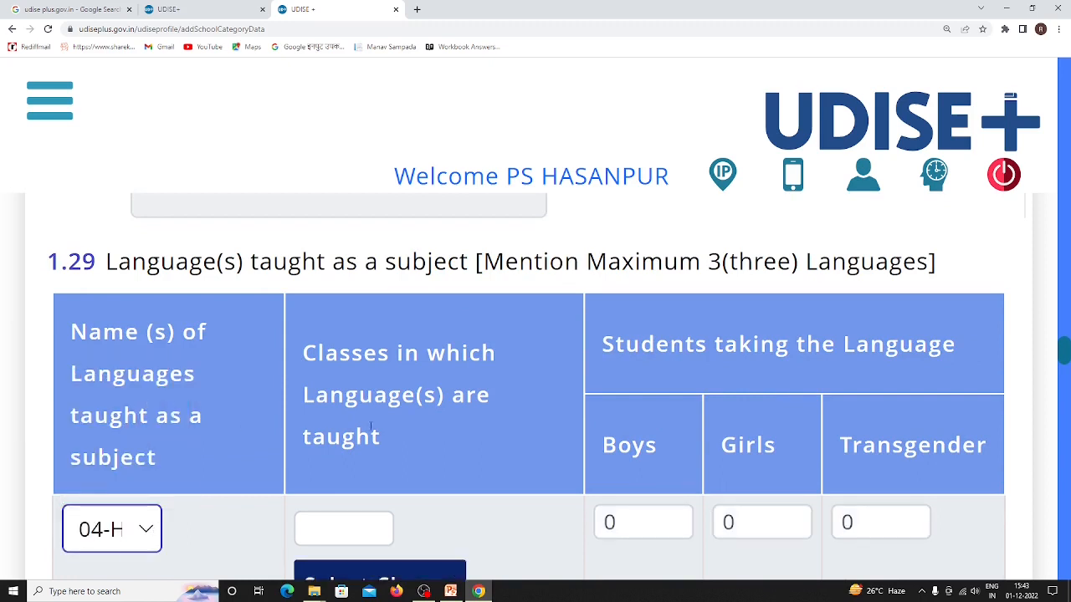
- Select classes 1, 2, 3, 4 and 5 as the classes in which Hindi is taught in question 1.29
{"action": "scroll", "coordinate": [371, 427], "scroll_direction": "down", "scroll_amount": 2}
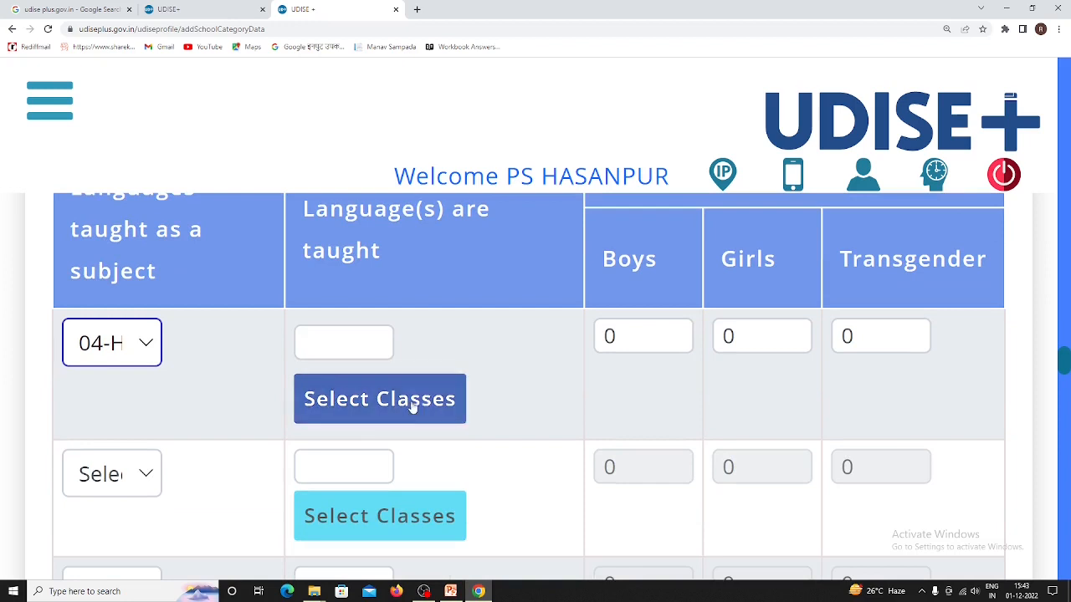
{"action": "left_click", "coordinate": [411, 402]}
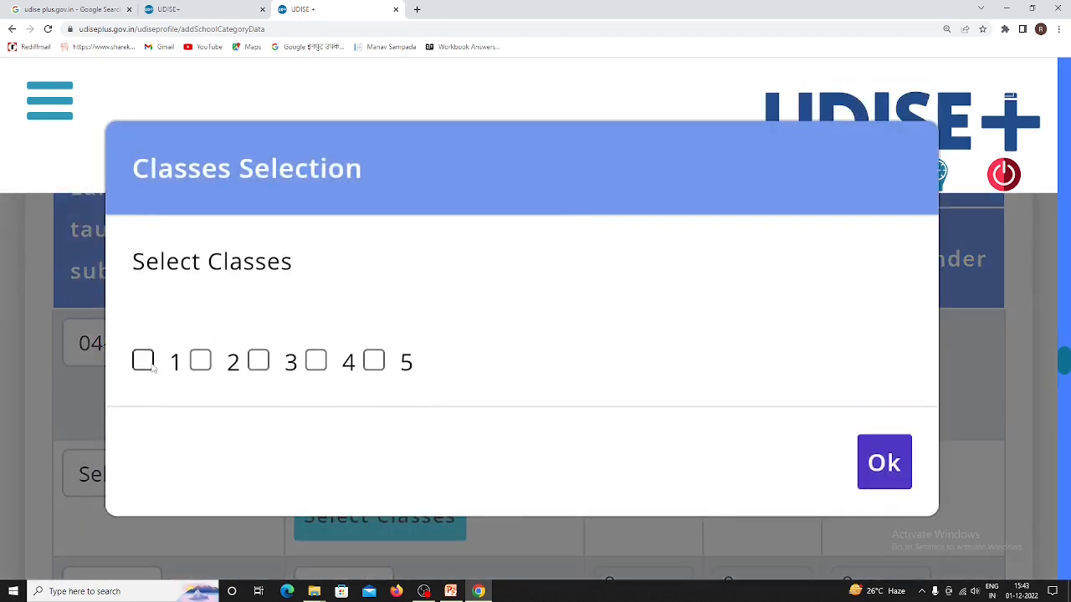
{"action": "left_click", "coordinate": [144, 362]}
{"action": "left_click", "coordinate": [201, 362]}
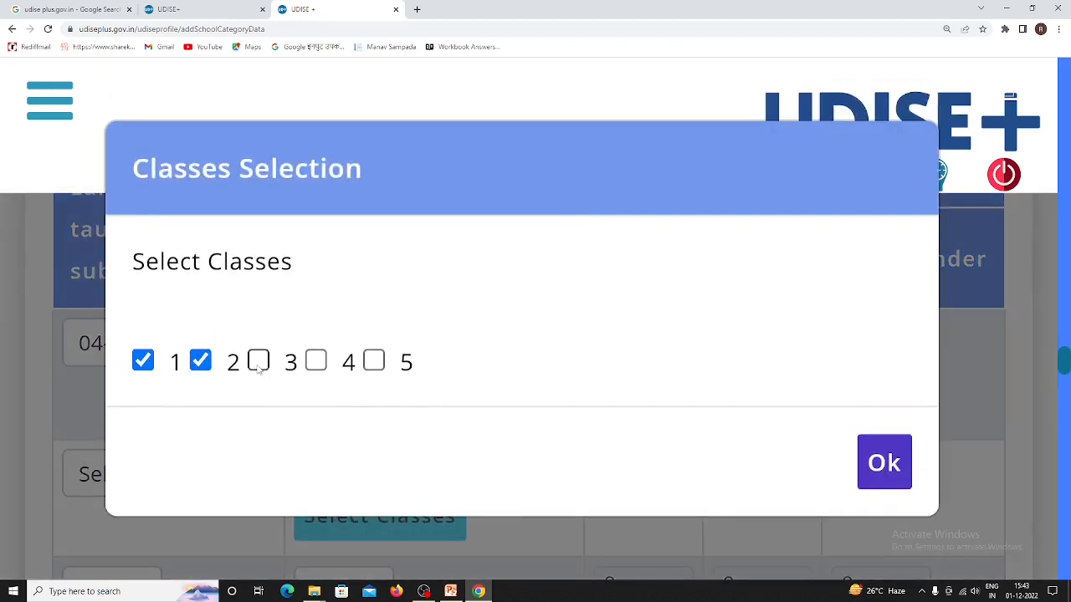
{"action": "left_click", "coordinate": [258, 362]}
{"action": "left_click", "coordinate": [316, 361]}
{"action": "left_click", "coordinate": [373, 362]}
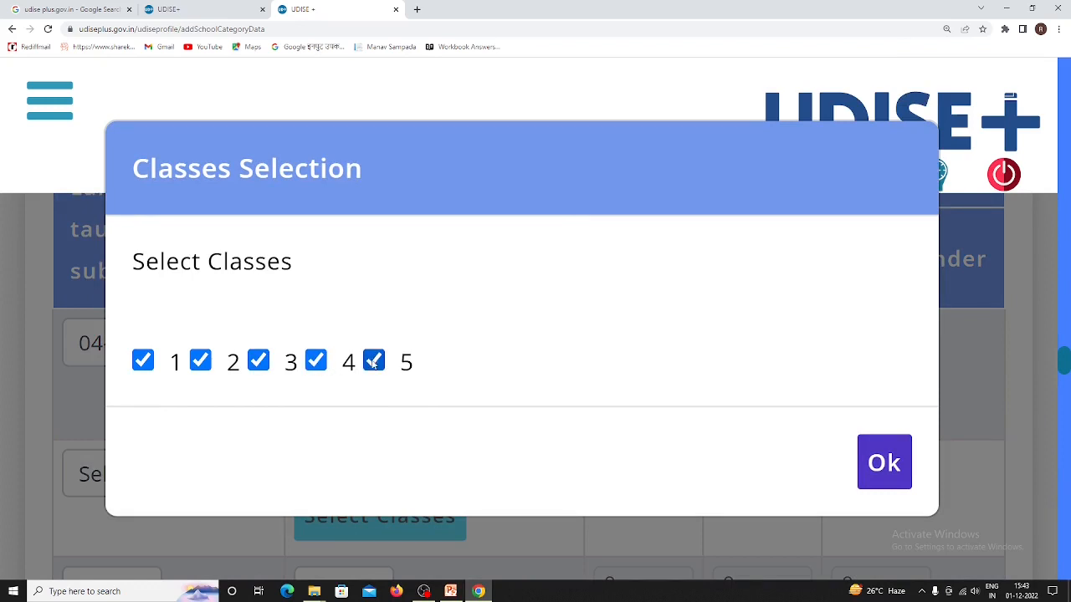
{"action": "left_click", "coordinate": [875, 476]}
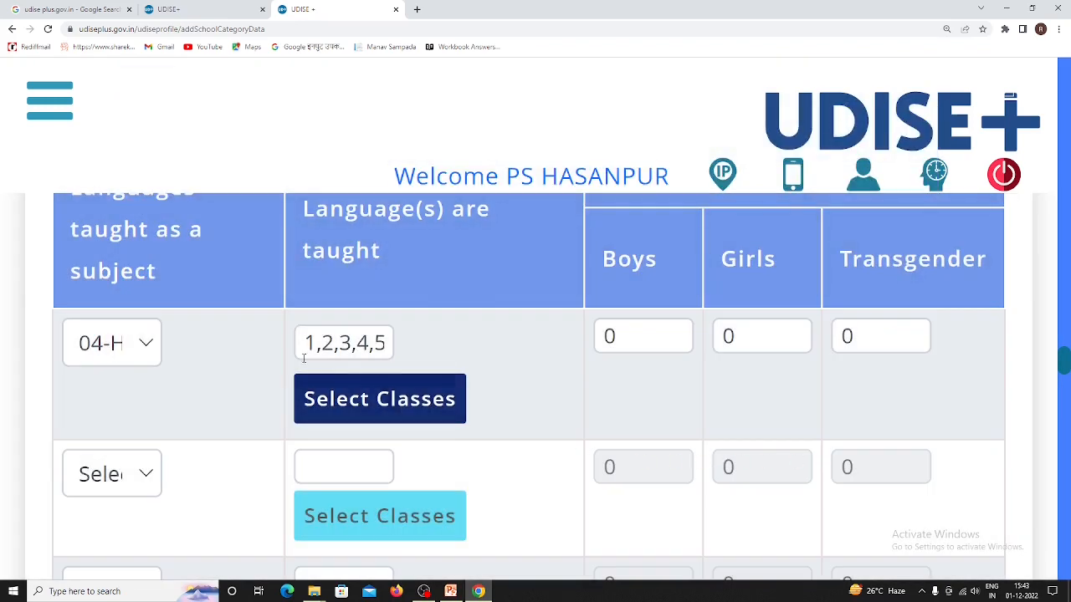
- Enter 100 boys and 100 girls as the students taking Hindi in question 1.29
{"action": "left_click", "coordinate": [642, 343]}
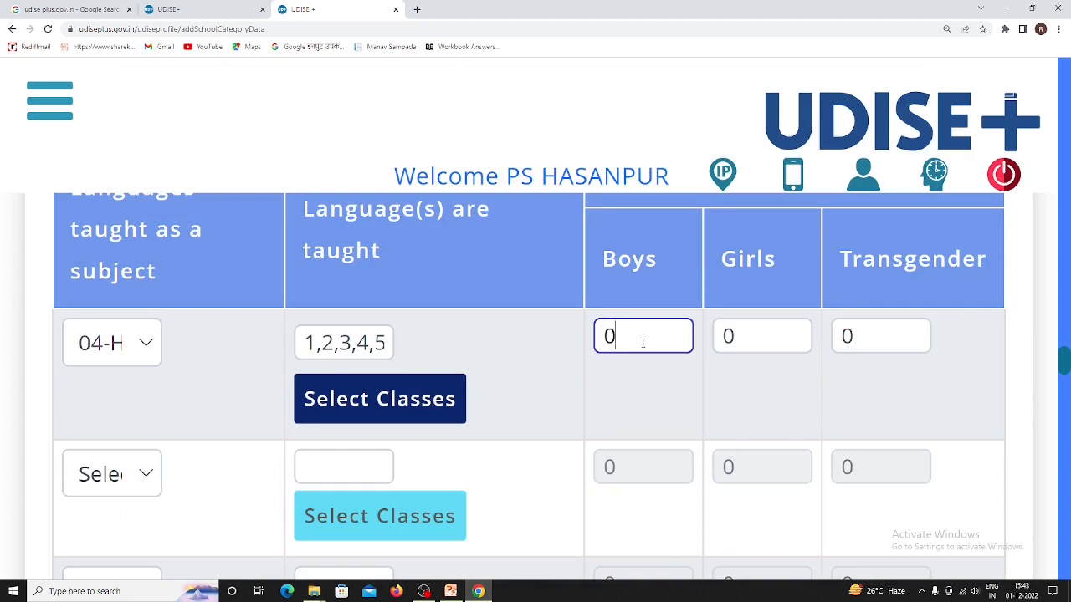
{"action": "key", "text": "BackSpace"}
{"action": "type", "text": "100"}
{"action": "left_click", "coordinate": [760, 337]}
{"action": "key", "text": "BackSpace"}
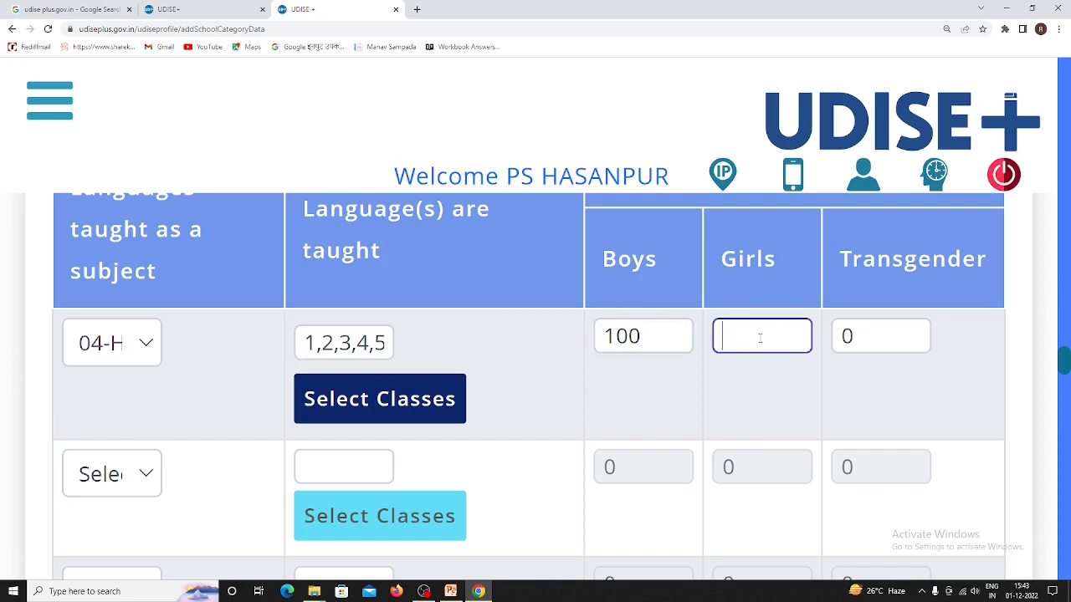
{"action": "type", "text": "100"}
- Add 19-English as the second language in question 1.29, taught in classes 1, 2, 3, 4 and 5
{"action": "left_click", "coordinate": [151, 478]}
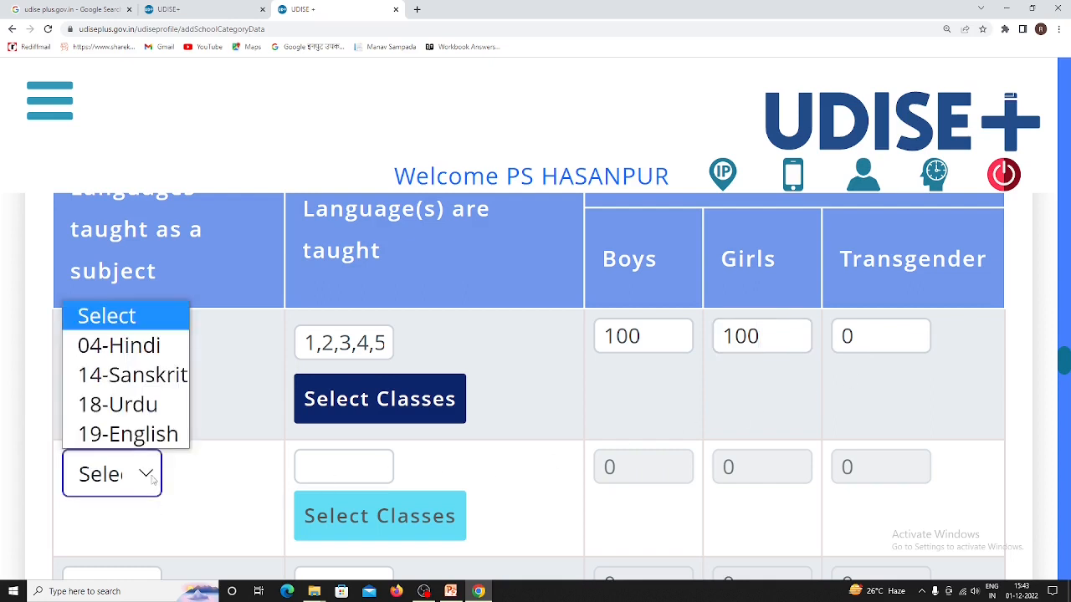
{"action": "left_click", "coordinate": [148, 434]}
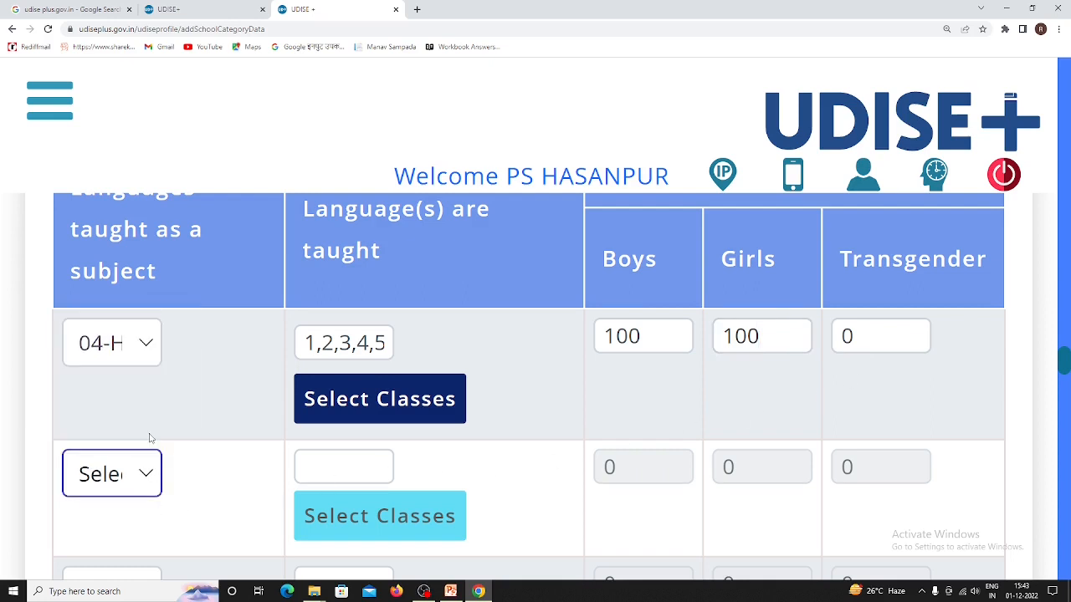
{"action": "left_click", "coordinate": [415, 514]}
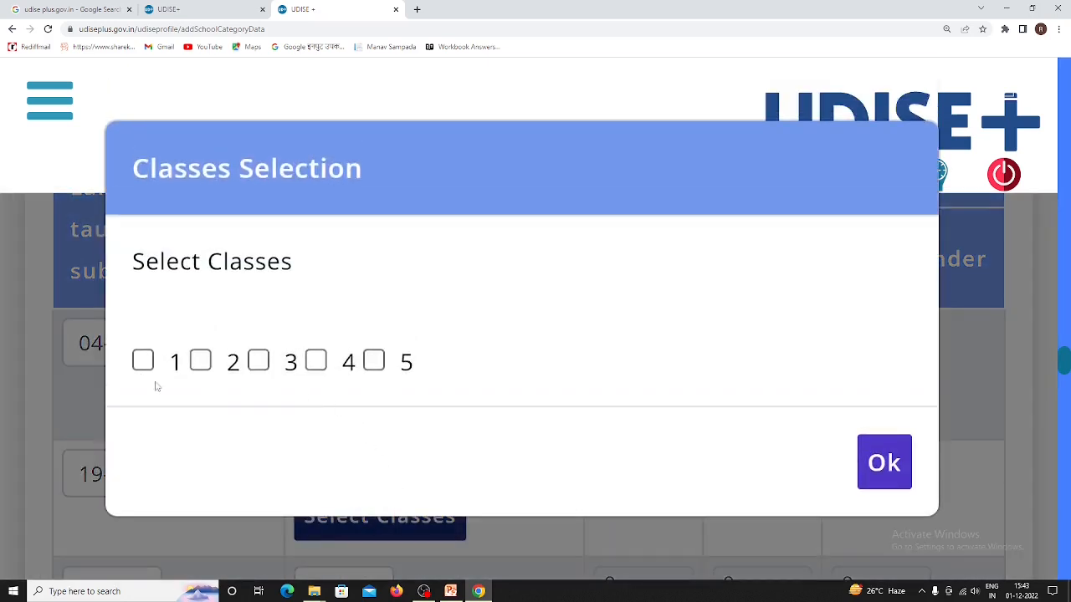
{"action": "left_click", "coordinate": [143, 360]}
{"action": "left_click", "coordinate": [201, 360]}
{"action": "left_click", "coordinate": [258, 361]}
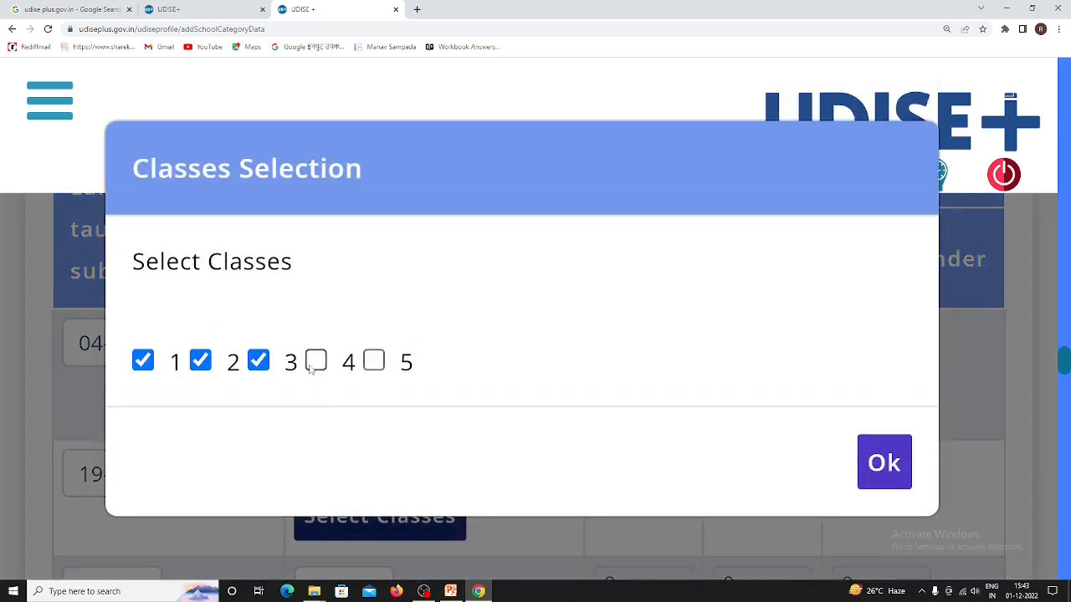
{"action": "left_click", "coordinate": [315, 360]}
{"action": "left_click", "coordinate": [373, 360]}
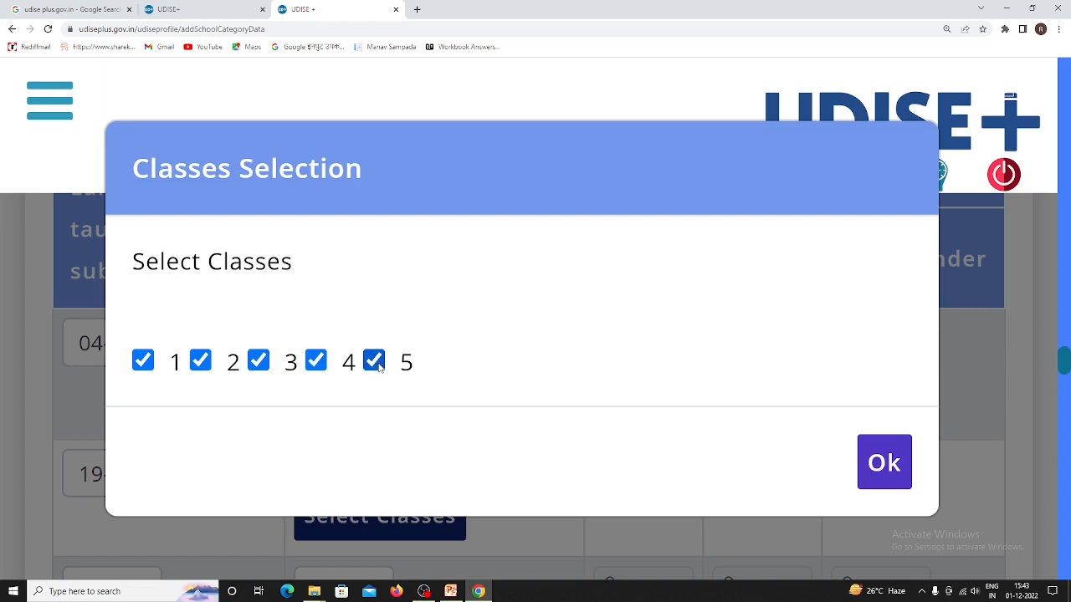
{"action": "left_click", "coordinate": [885, 463]}
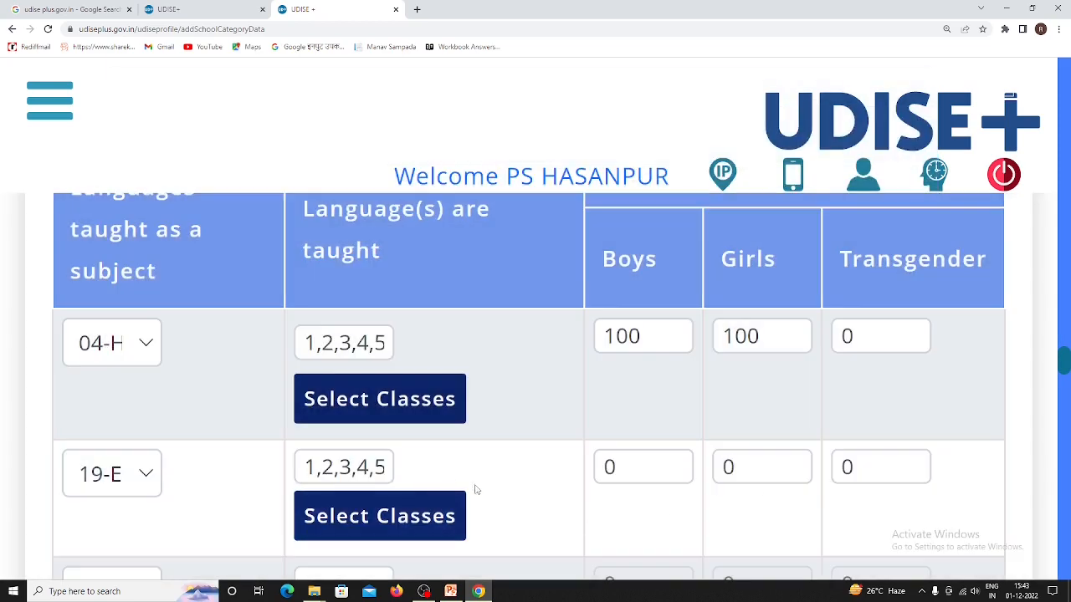
- Enter 100 boys and 100 girls as the students taking English in question 1.29
{"action": "left_click", "coordinate": [652, 471]}
{"action": "key", "text": "BackSpace"}
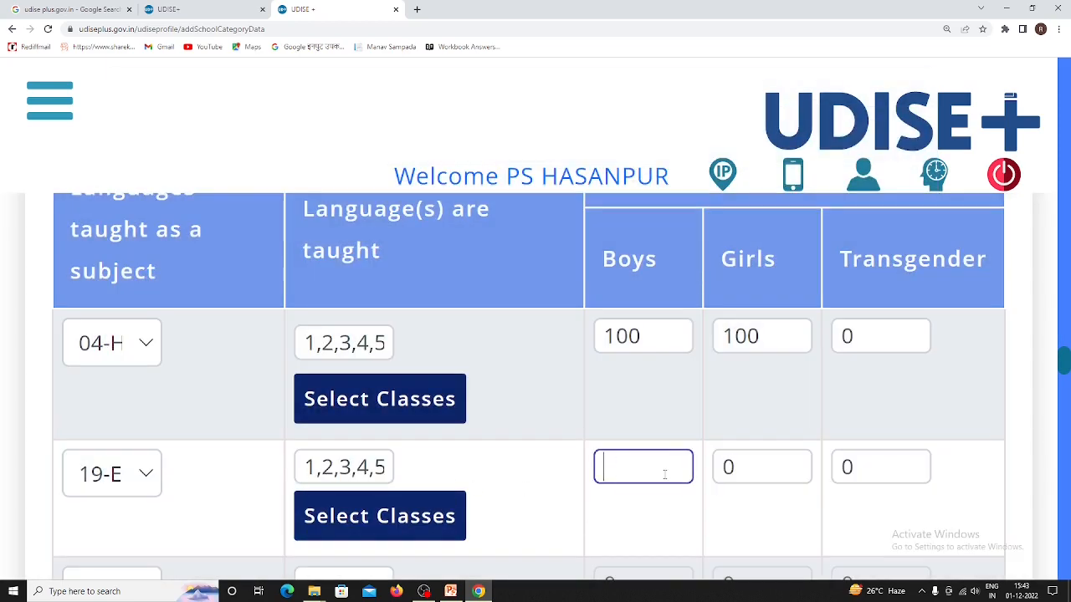
{"action": "type", "text": "100"}
{"action": "left_click", "coordinate": [728, 474]}
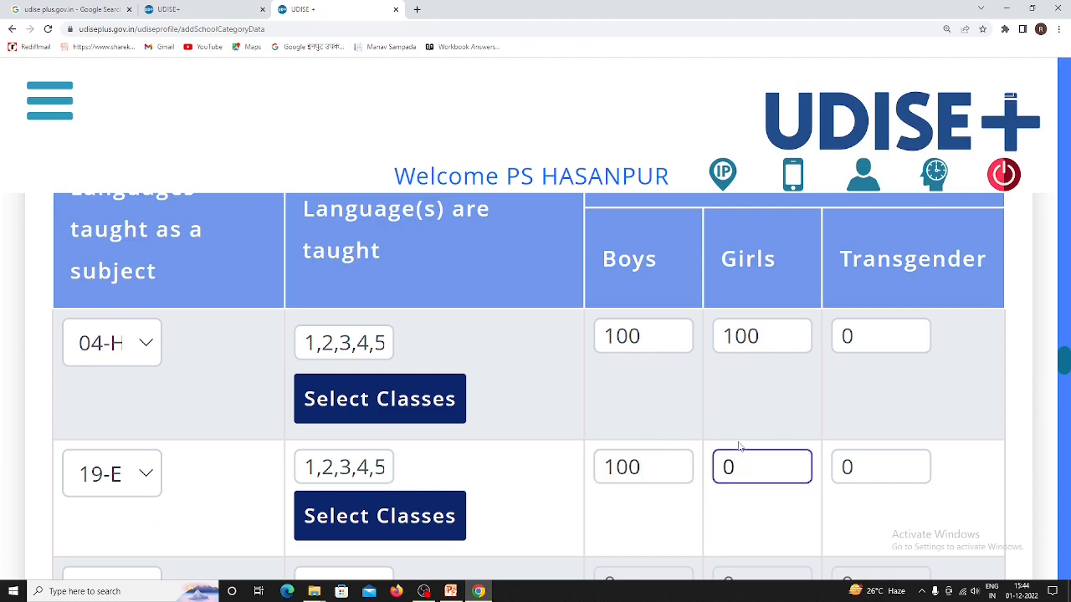
{"action": "key", "text": "BackSpace"}
{"action": "type", "text": "100"}
- Add 14-Sanskrit as the third language in question 1.29, taught in classes 3, 4 and 5
{"action": "scroll", "coordinate": [544, 452], "scroll_direction": "down", "scroll_amount": 2}
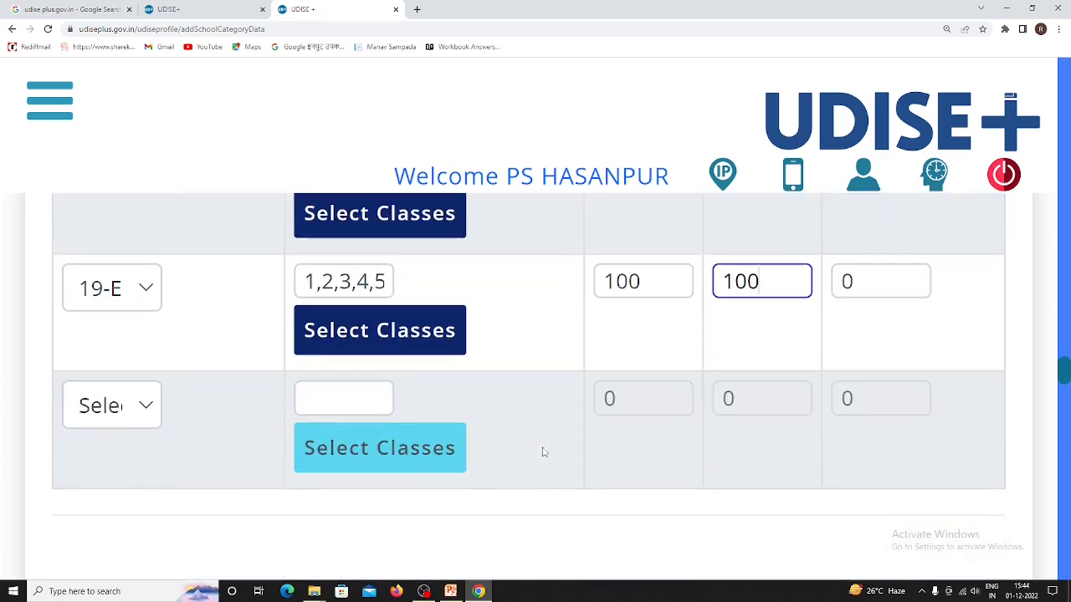
{"action": "left_click", "coordinate": [145, 412]}
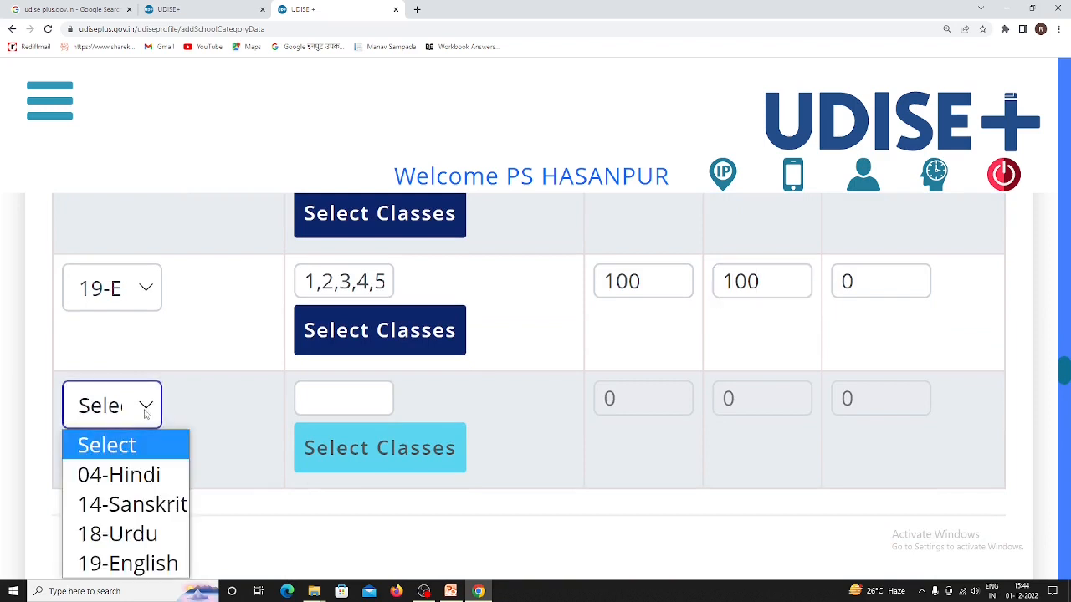
{"action": "left_click", "coordinate": [163, 506]}
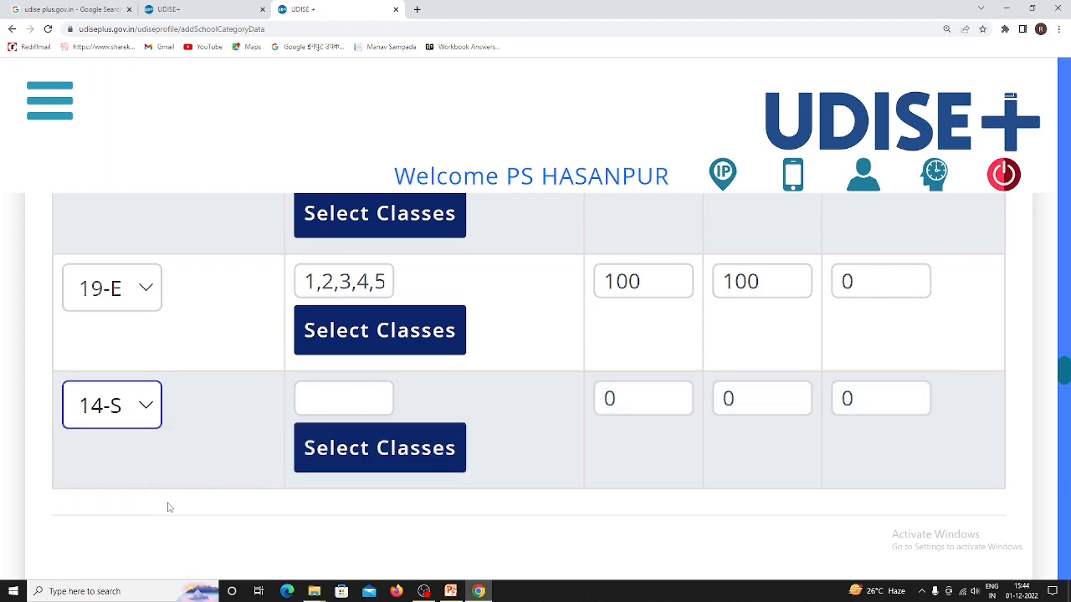
{"action": "left_click", "coordinate": [362, 458]}
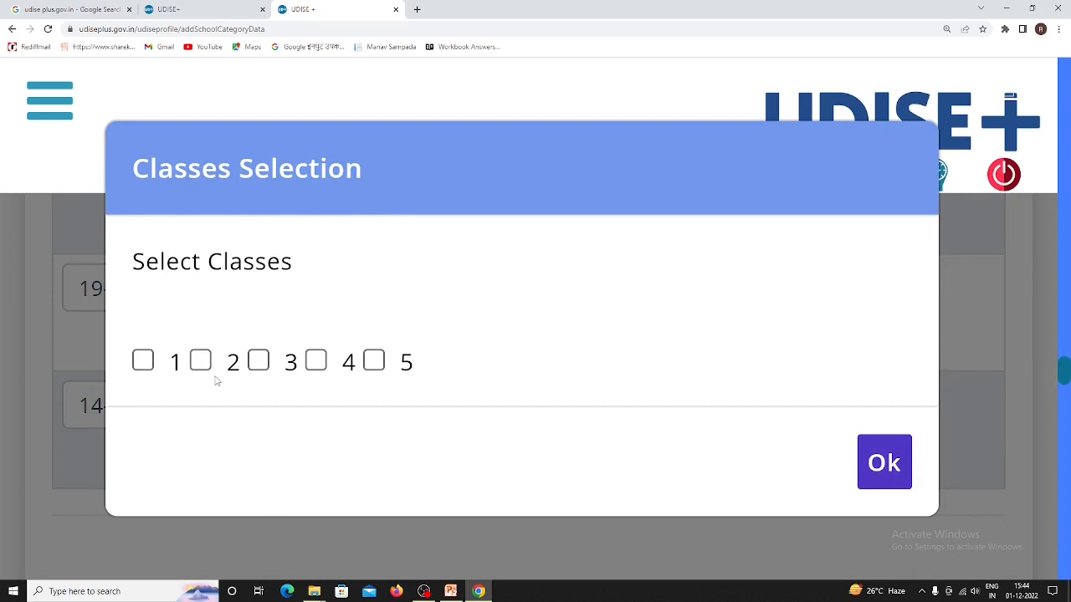
{"action": "left_click", "coordinate": [259, 361]}
{"action": "left_click", "coordinate": [315, 362]}
{"action": "left_click", "coordinate": [374, 361]}
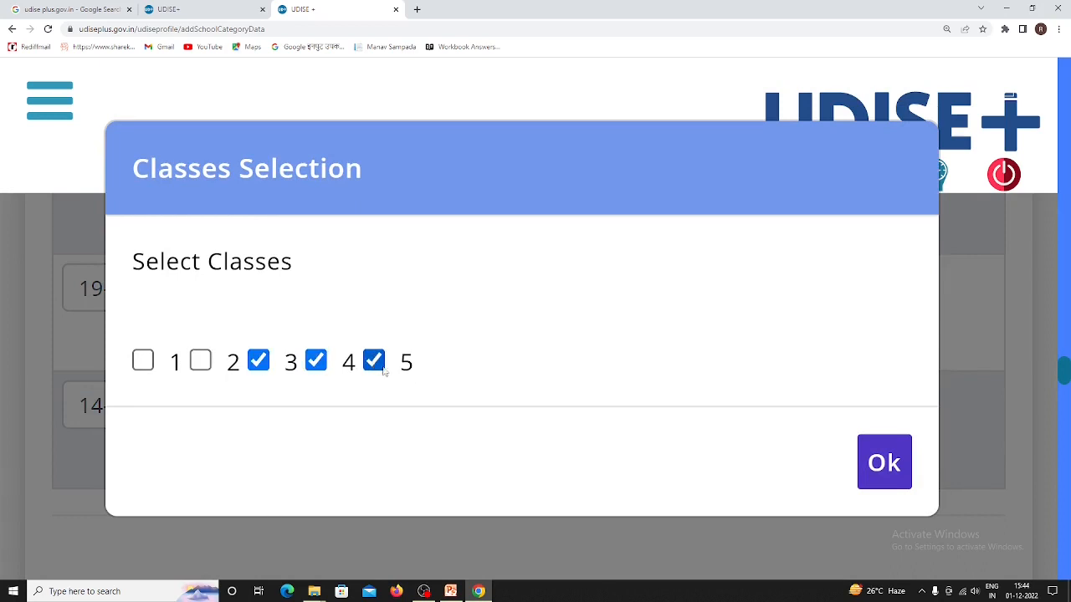
{"action": "left_click", "coordinate": [908, 466]}
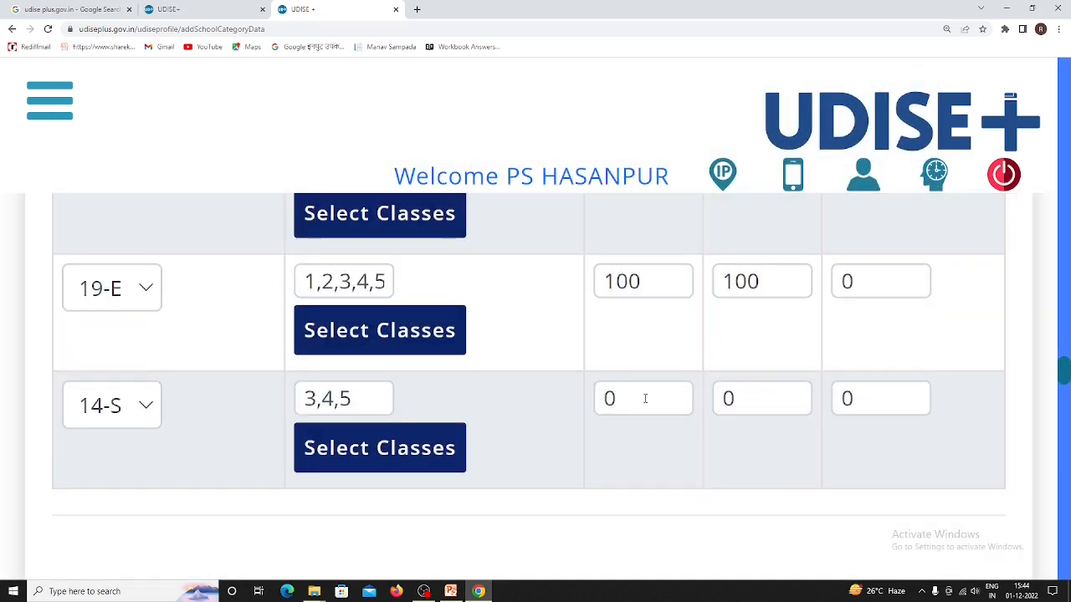
- Enter 55 boys and 55 girls as the students taking Sanskrit in question 1.29
{"action": "left_click", "coordinate": [645, 399]}
{"action": "key", "text": "BackSpace"}
{"action": "type", "text": "125"}
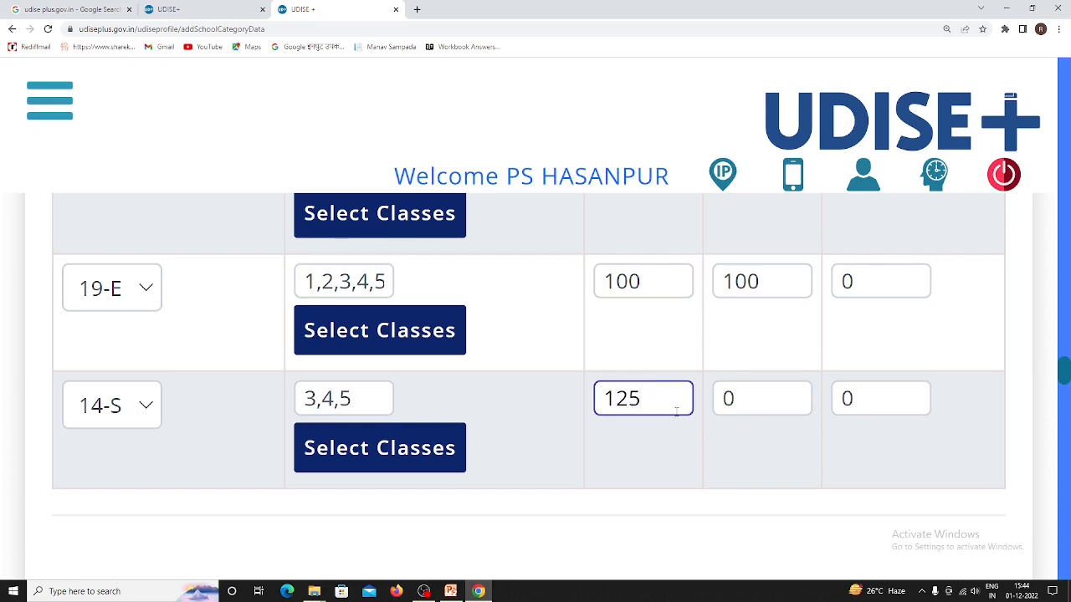
{"action": "key", "text": "BackSpace"}
{"action": "key", "text": "BackSpace"}
{"action": "key", "text": "BackSpace"}
{"action": "type", "text": "55"}
{"action": "left_click", "coordinate": [728, 398]}
{"action": "key", "text": "BackSpace"}
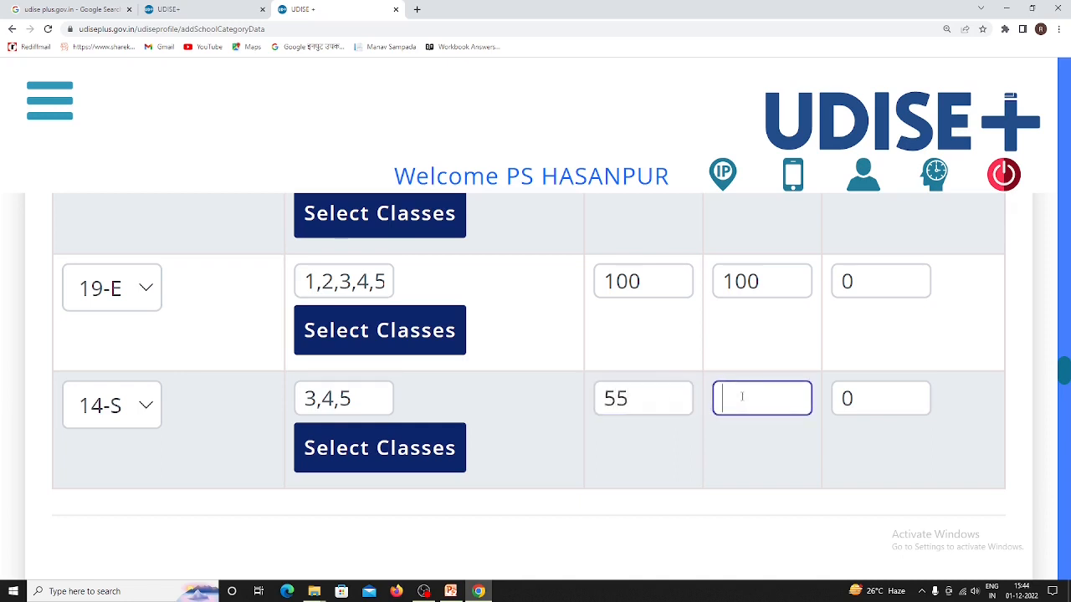
{"action": "type", "text": "55"}
{"action": "left_click", "coordinate": [665, 509]}
{"action": "scroll", "coordinate": [667, 498], "scroll_direction": "down", "scroll_amount": 5}
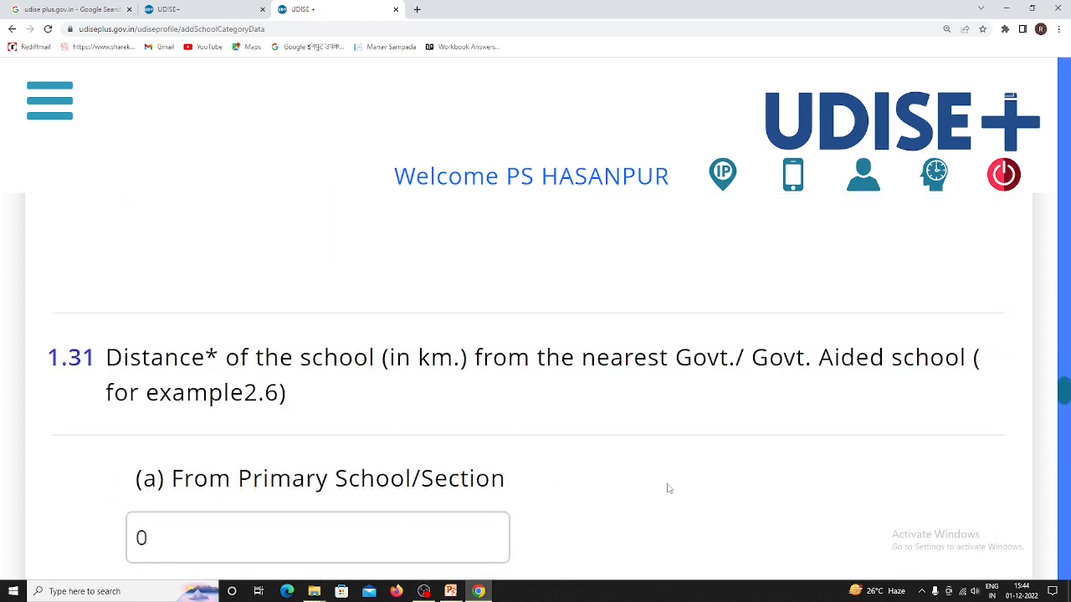
- In question 1.31, set the distance from the nearest primary school to 8 km and from the upper primary school to 2 km
{"action": "scroll", "coordinate": [668, 485], "scroll_direction": "down", "scroll_amount": 2}
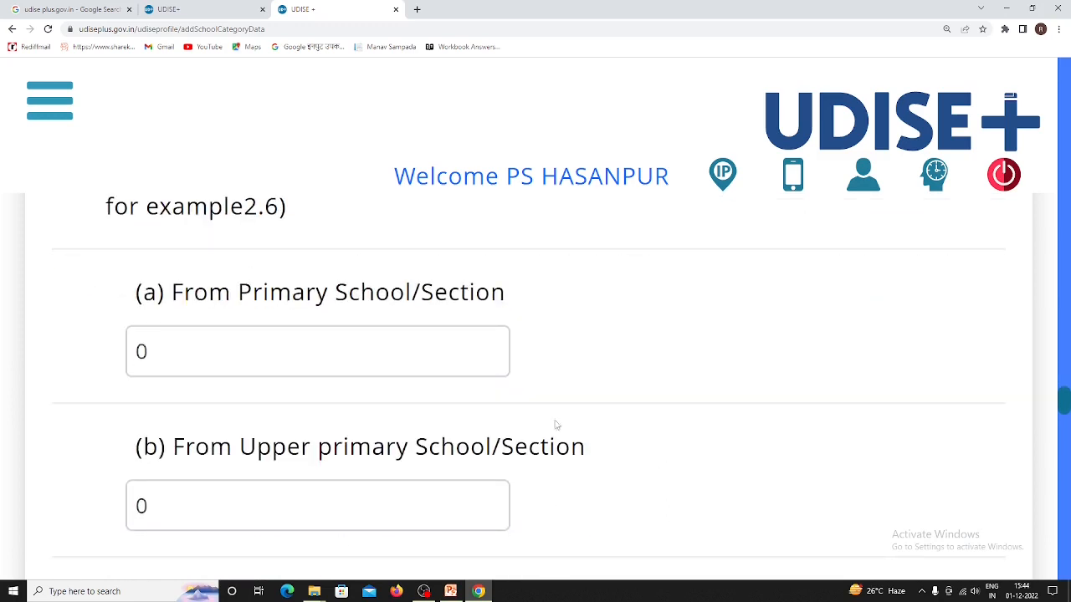
{"action": "left_click", "coordinate": [358, 355]}
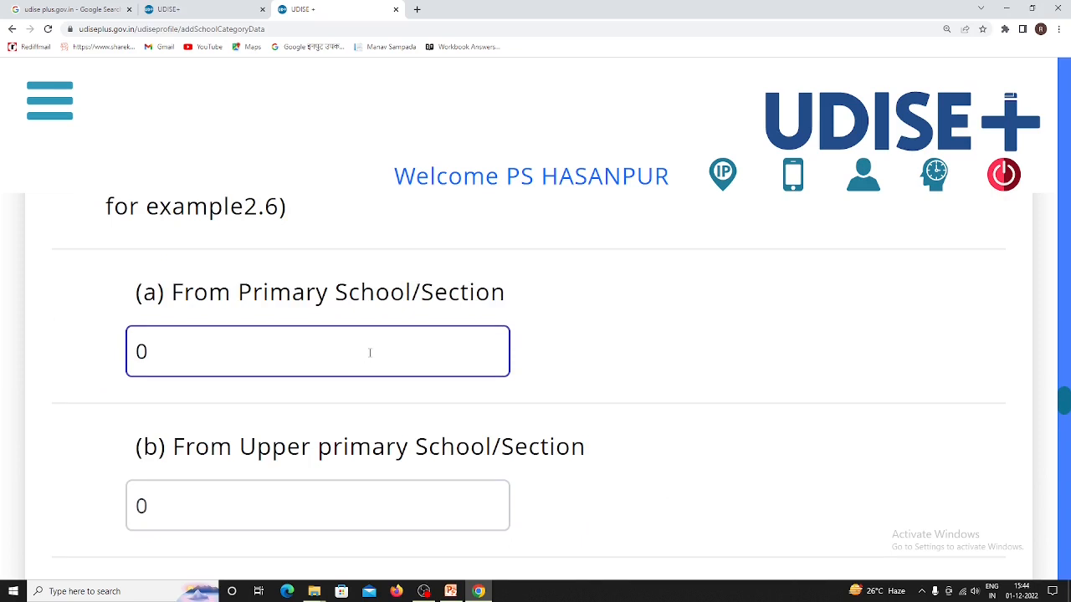
{"action": "key", "text": "BackSpace"}
{"action": "type", "text": "8"}
{"action": "left_click", "coordinate": [327, 522]}
{"action": "key", "text": "BackSpace"}
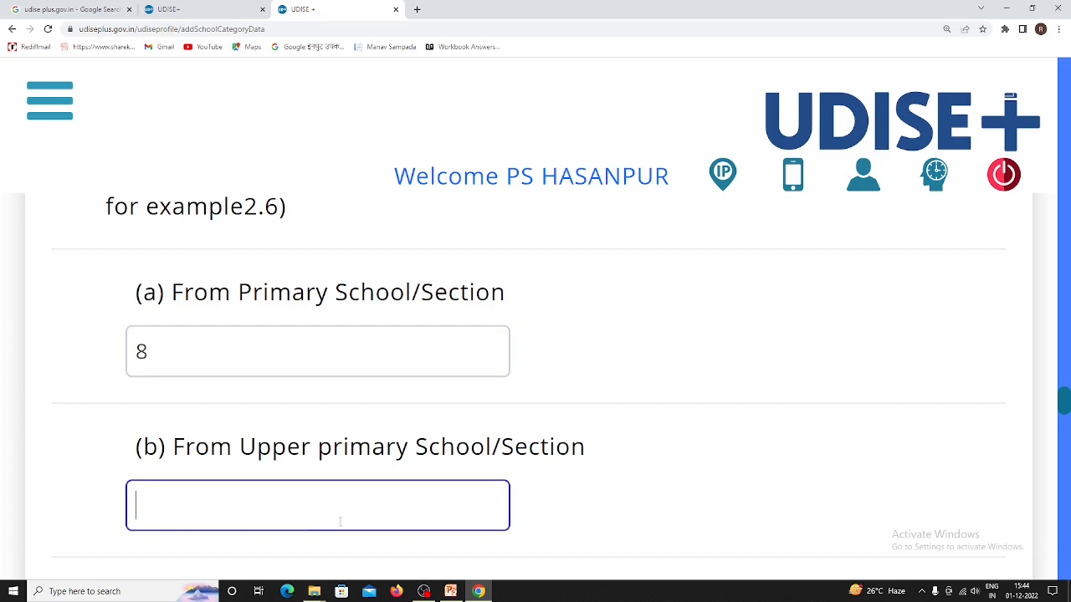
{"action": "type", "text": "2"}
- Set the question 1.31 distances from the secondary school to 2 km and from the higher secondary school/junior college to 1 km
{"action": "scroll", "coordinate": [335, 494], "scroll_direction": "down", "scroll_amount": 2}
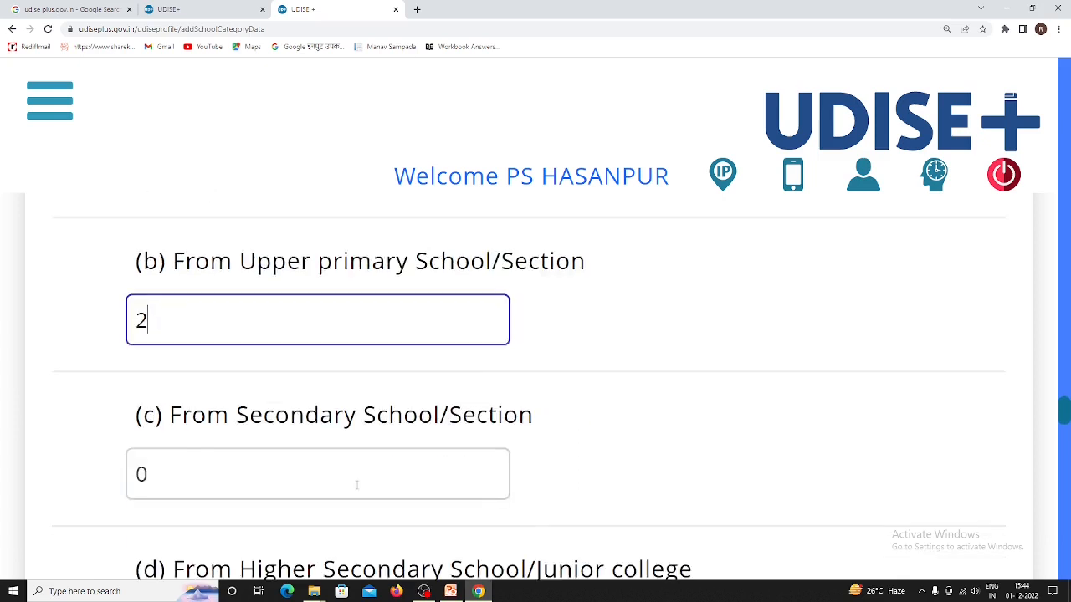
{"action": "left_click", "coordinate": [343, 473]}
{"action": "key", "text": "BackSpace"}
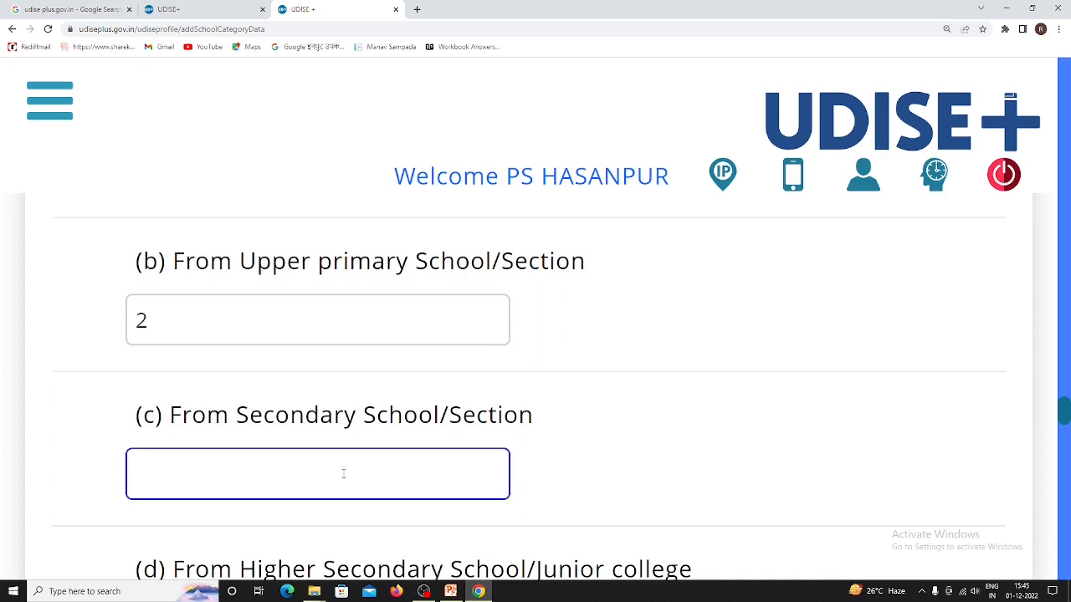
{"action": "type", "text": "2"}
{"action": "scroll", "coordinate": [502, 402], "scroll_direction": "down", "scroll_amount": 2}
{"action": "left_click", "coordinate": [218, 431]}
{"action": "key", "text": "BackSpace"}
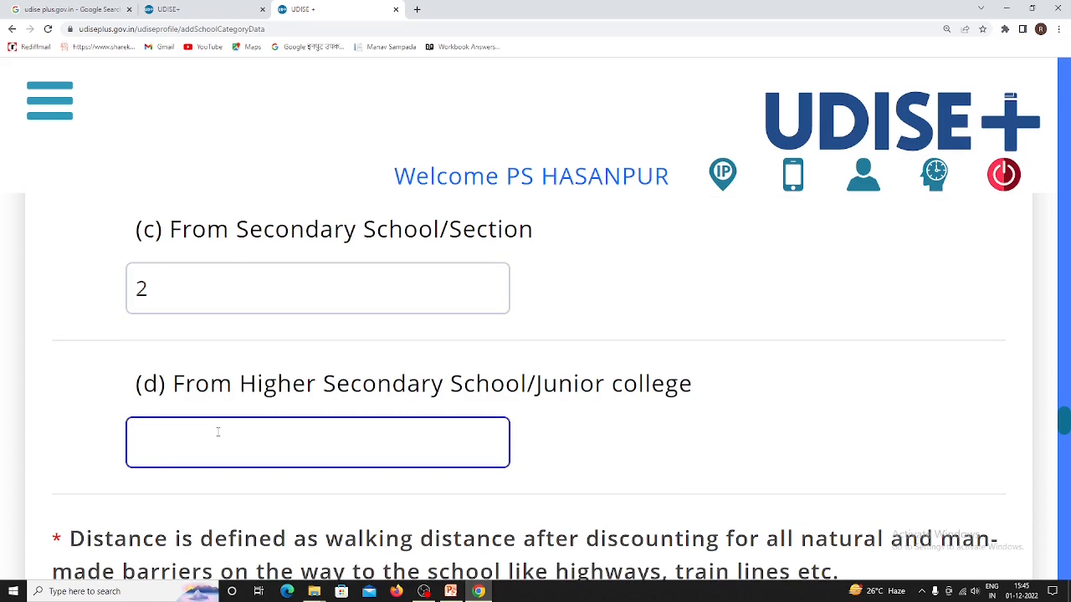
{"action": "type", "text": "1"}
- Answer Yes to all-weather road access in question 1.32 and enter 221 primary instructional days in question 1.33
{"action": "scroll", "coordinate": [390, 466], "scroll_direction": "down", "scroll_amount": 2}
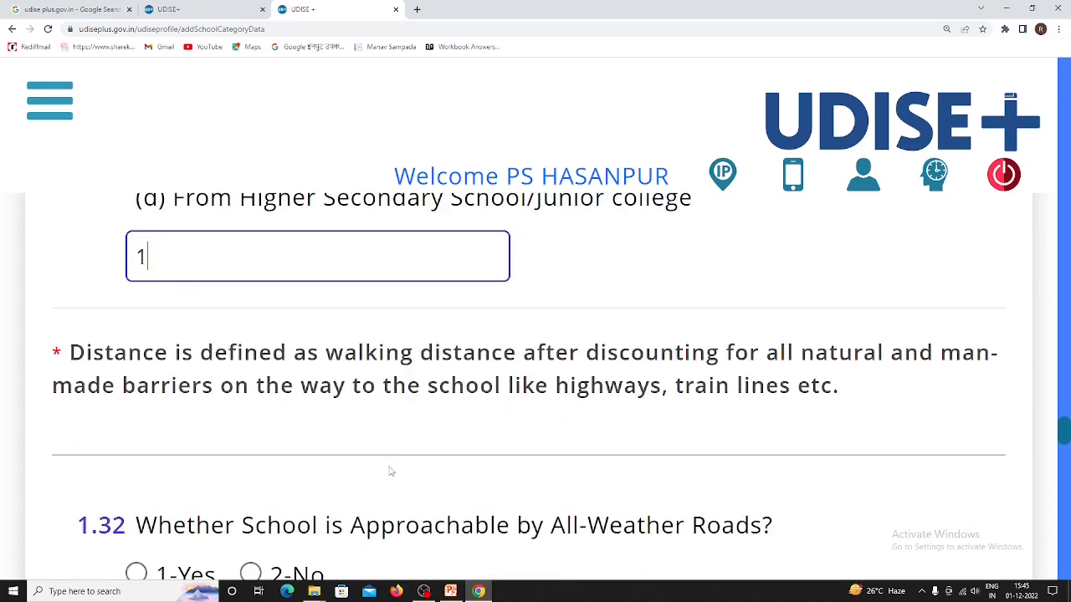
{"action": "scroll", "coordinate": [389, 471], "scroll_direction": "down", "scroll_amount": 2}
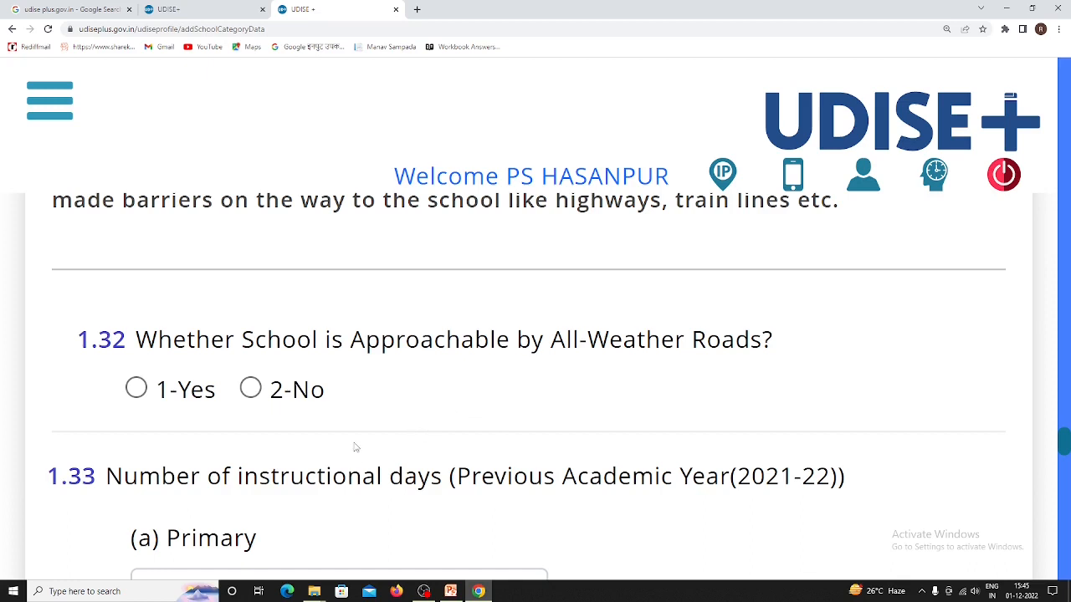
{"action": "left_click", "coordinate": [136, 389]}
{"action": "scroll", "coordinate": [425, 385], "scroll_direction": "down", "scroll_amount": 2}
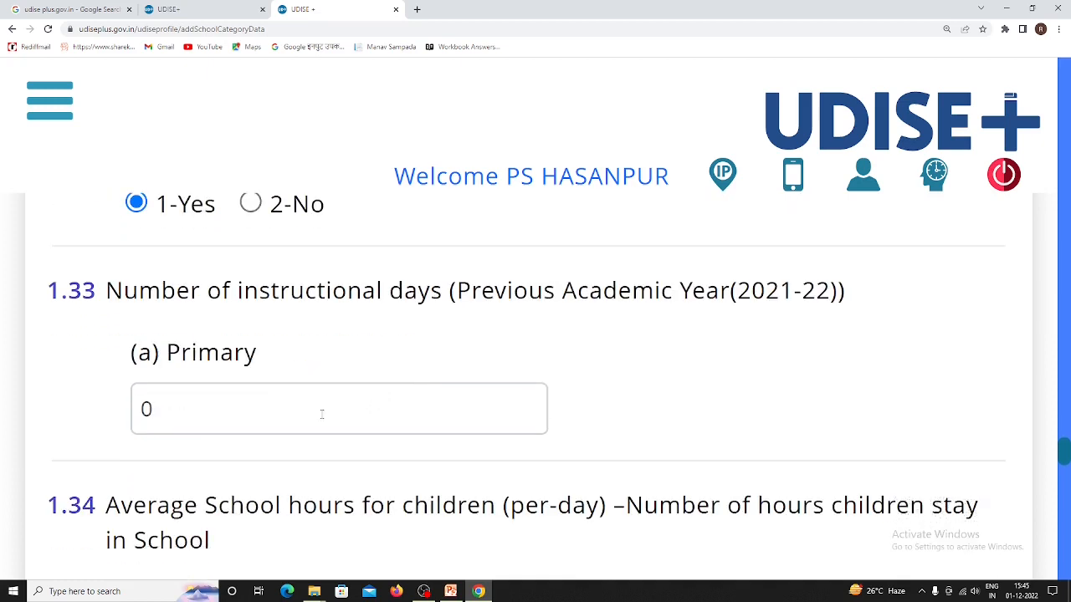
{"action": "left_click", "coordinate": [247, 410]}
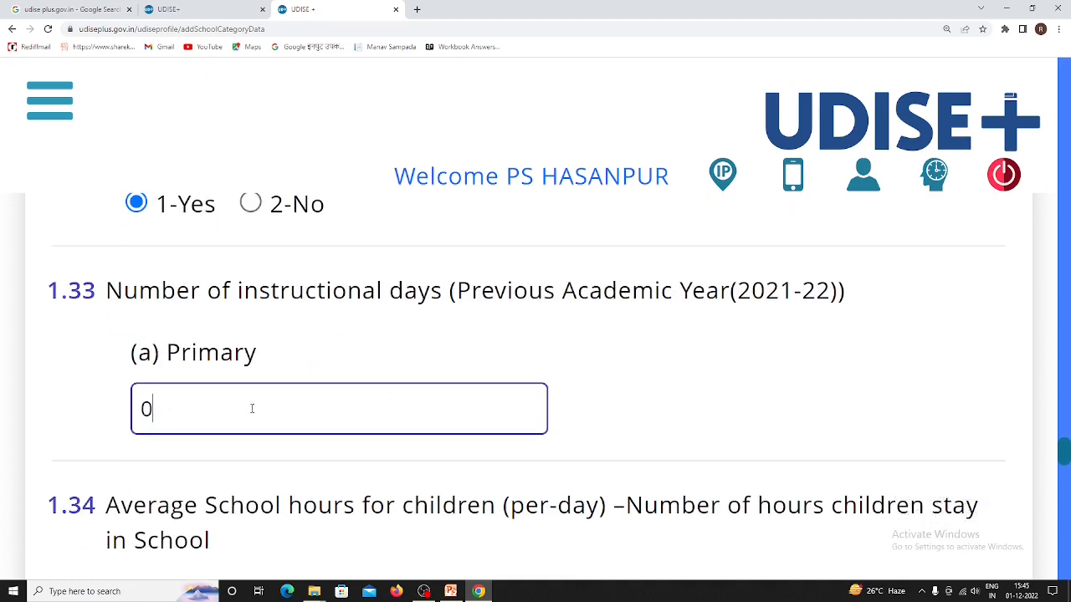
{"action": "key", "text": "BackSpace"}
{"action": "type", "text": "221"}
{"action": "left_click", "coordinate": [550, 407]}
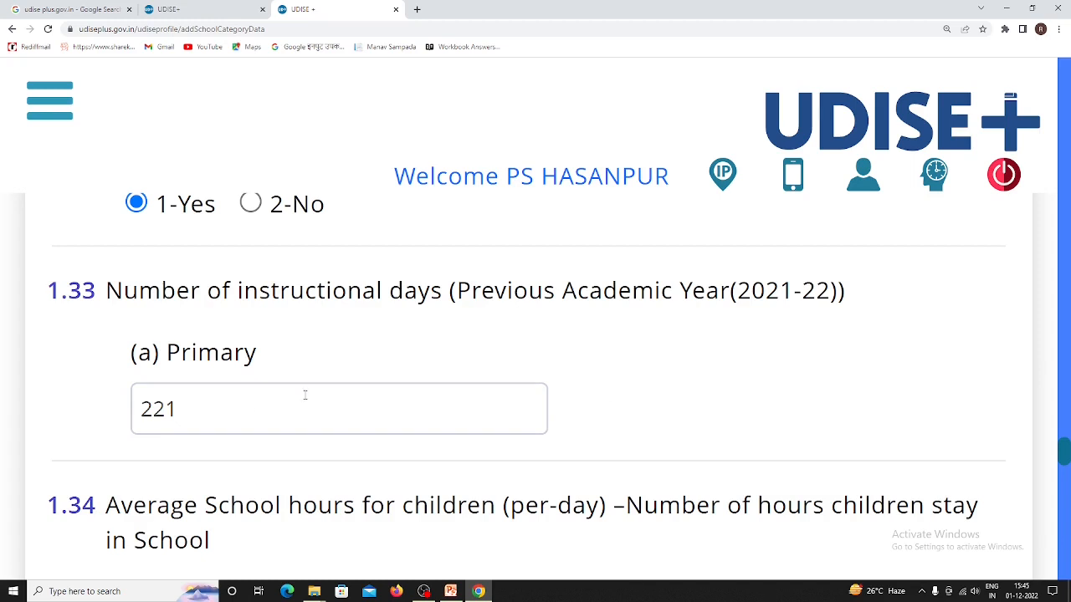
- Set the primary average daily school hours to 6 for children in question 1.34 and 7 for teachers in question 1.35
{"action": "scroll", "coordinate": [310, 423], "scroll_direction": "down", "scroll_amount": 2}
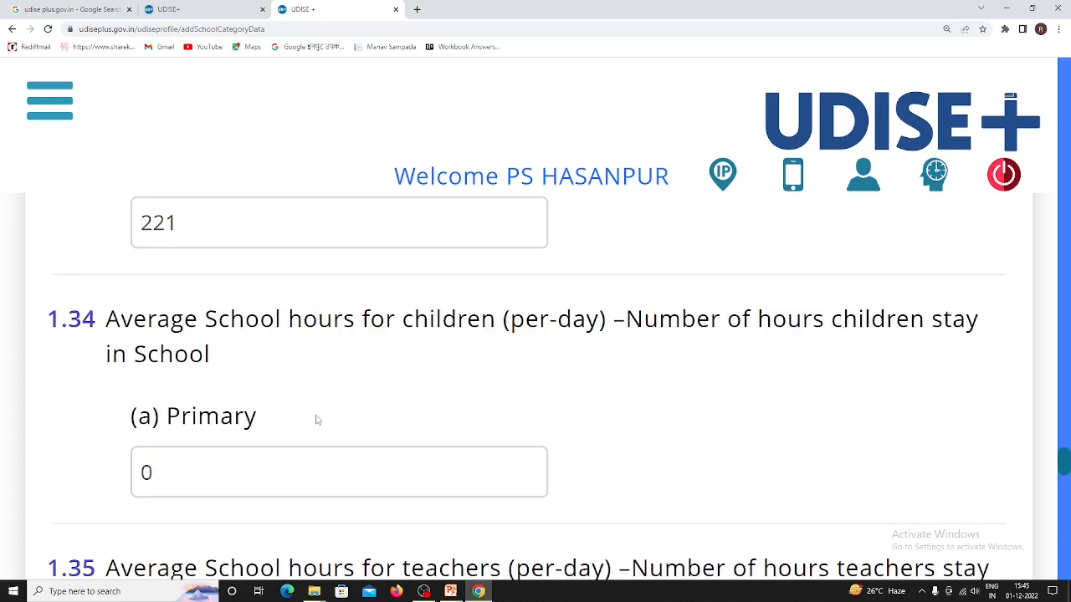
{"action": "left_click", "coordinate": [244, 485]}
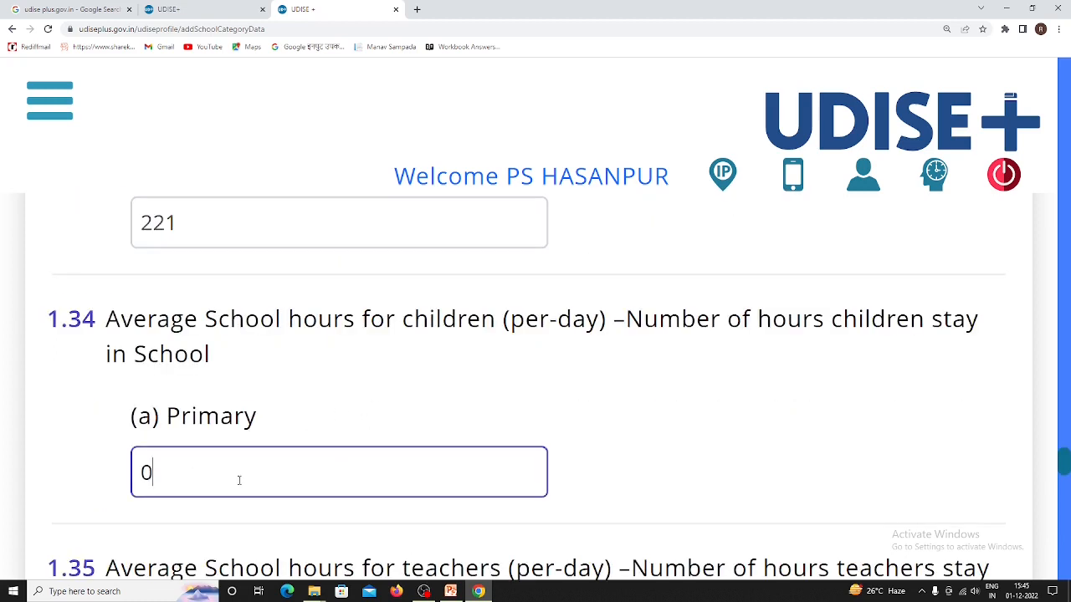
{"action": "key", "text": "BackSpace"}
{"action": "type", "text": "6"}
{"action": "scroll", "coordinate": [372, 477], "scroll_direction": "down", "scroll_amount": 2}
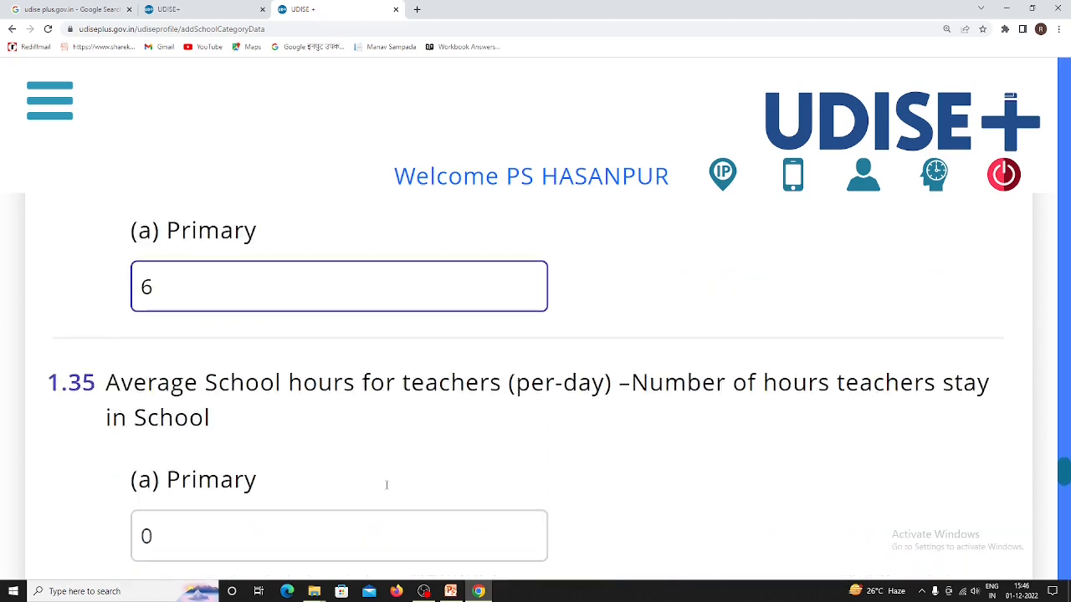
{"action": "left_click", "coordinate": [169, 544]}
{"action": "key", "text": "BackSpace"}
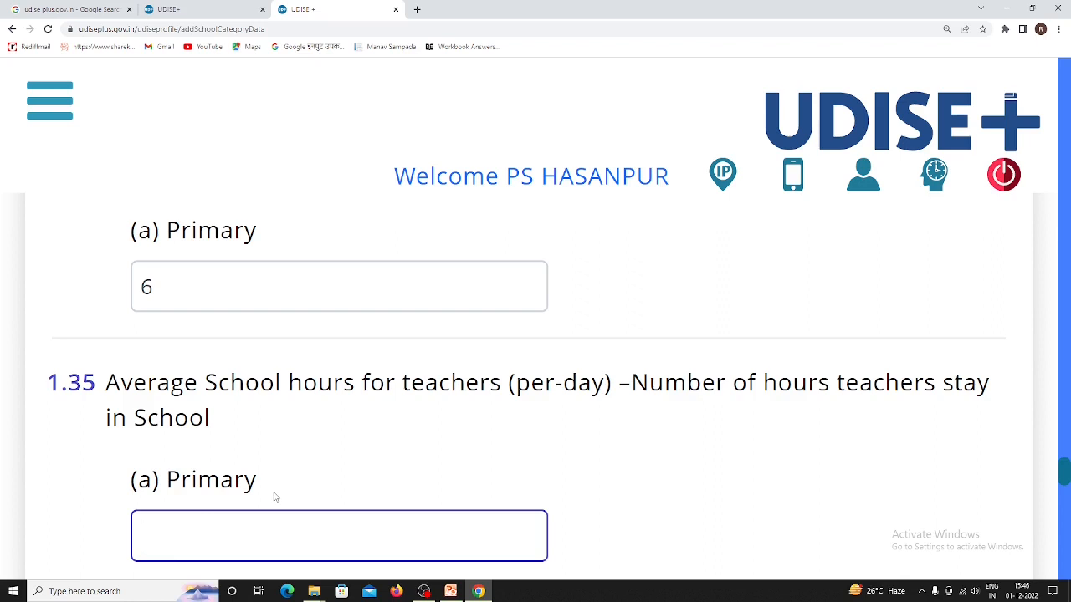
{"action": "type", "text": "7"}
- In question 1.36, mark CCE as implemented at the Primary level with 20 assessments made during the year
{"action": "scroll", "coordinate": [381, 482], "scroll_direction": "down", "scroll_amount": 2}
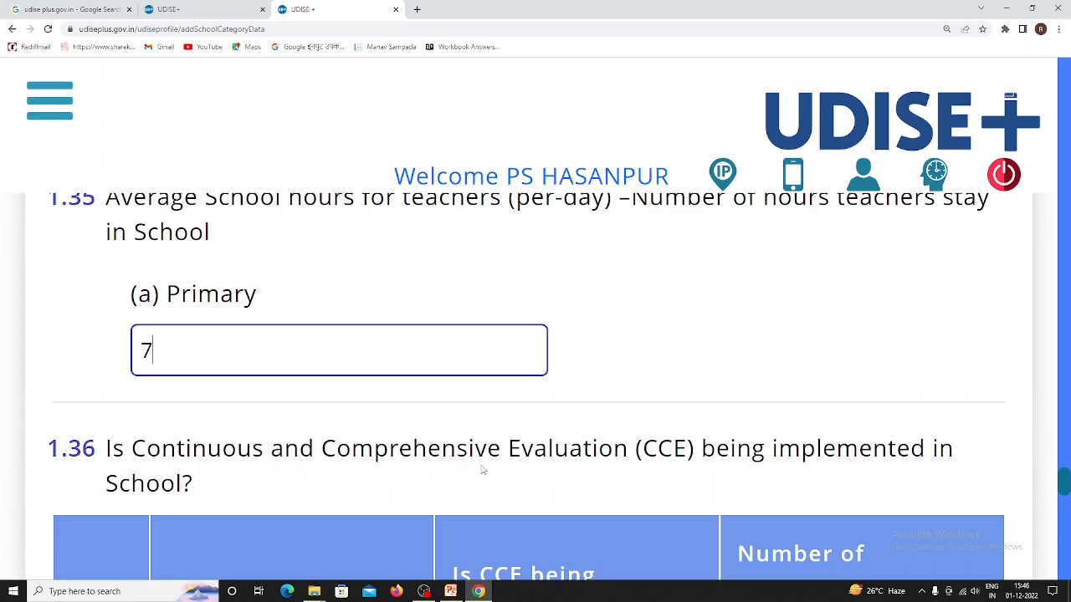
{"action": "scroll", "coordinate": [482, 469], "scroll_direction": "down", "scroll_amount": 2}
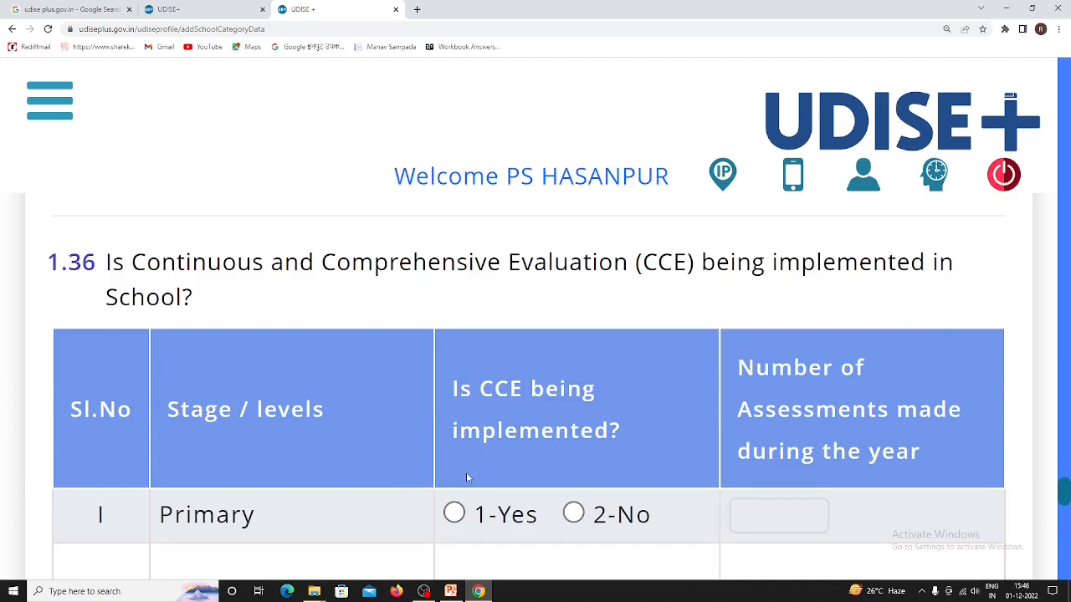
{"action": "left_click", "coordinate": [454, 514]}
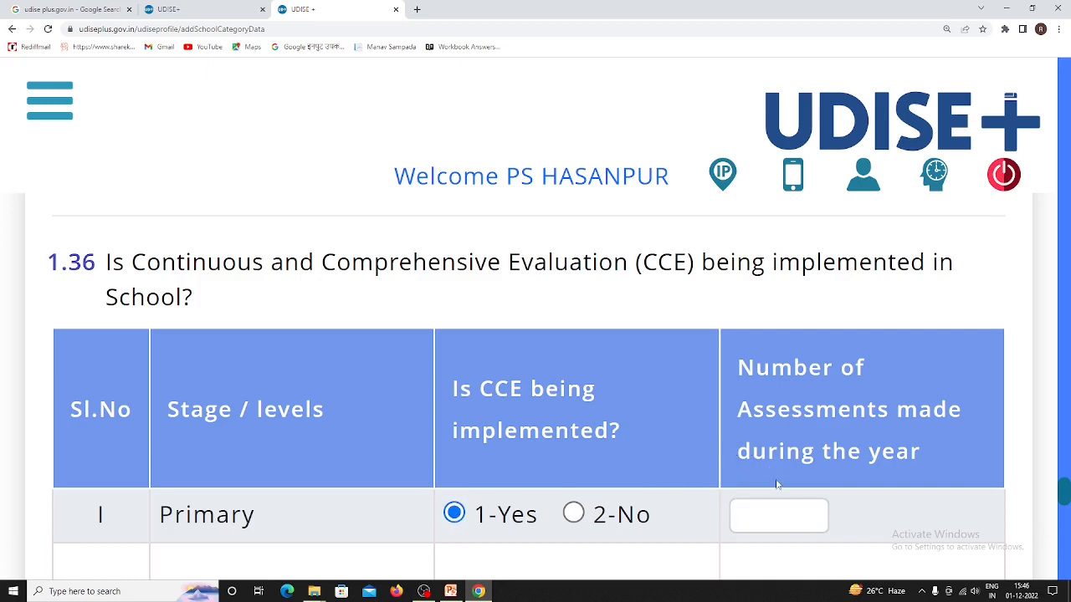
{"action": "left_click", "coordinate": [786, 512]}
{"action": "type", "text": "20"}
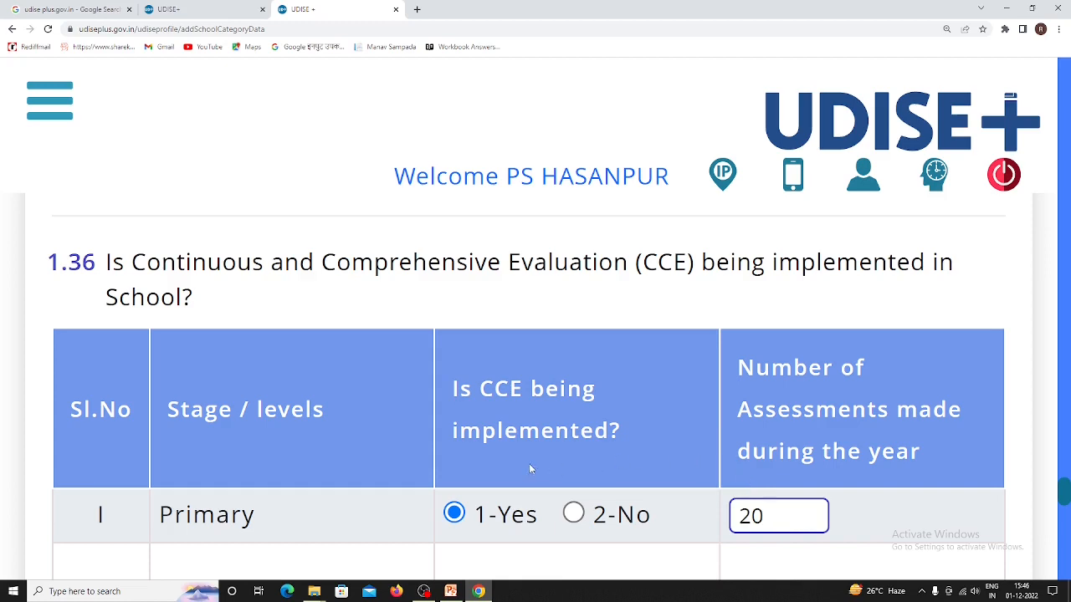
- Under question 1.36, mark cumulative pupil records as maintained and shared with parents, and assessment items as prepared by 1-School
{"action": "scroll", "coordinate": [528, 469], "scroll_direction": "down", "scroll_amount": 2}
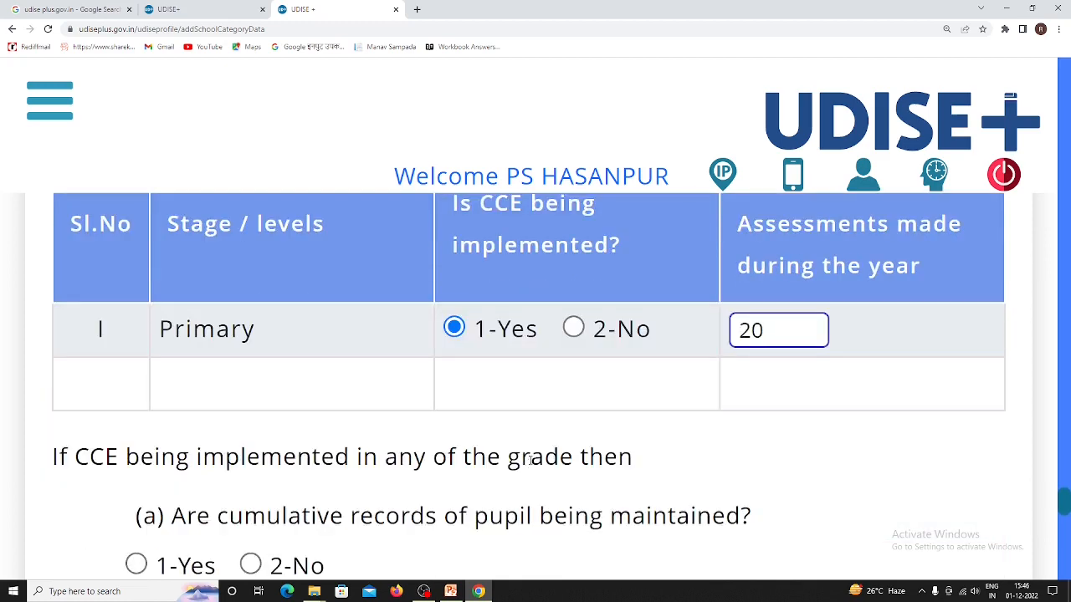
{"action": "scroll", "coordinate": [533, 462], "scroll_direction": "down", "scroll_amount": 2}
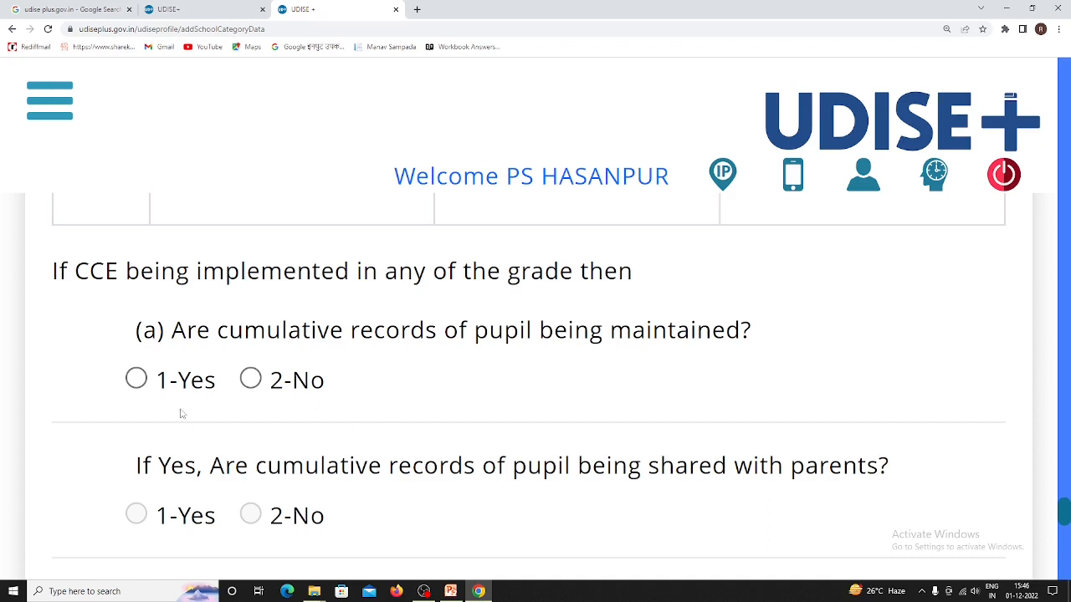
{"action": "left_click", "coordinate": [137, 380]}
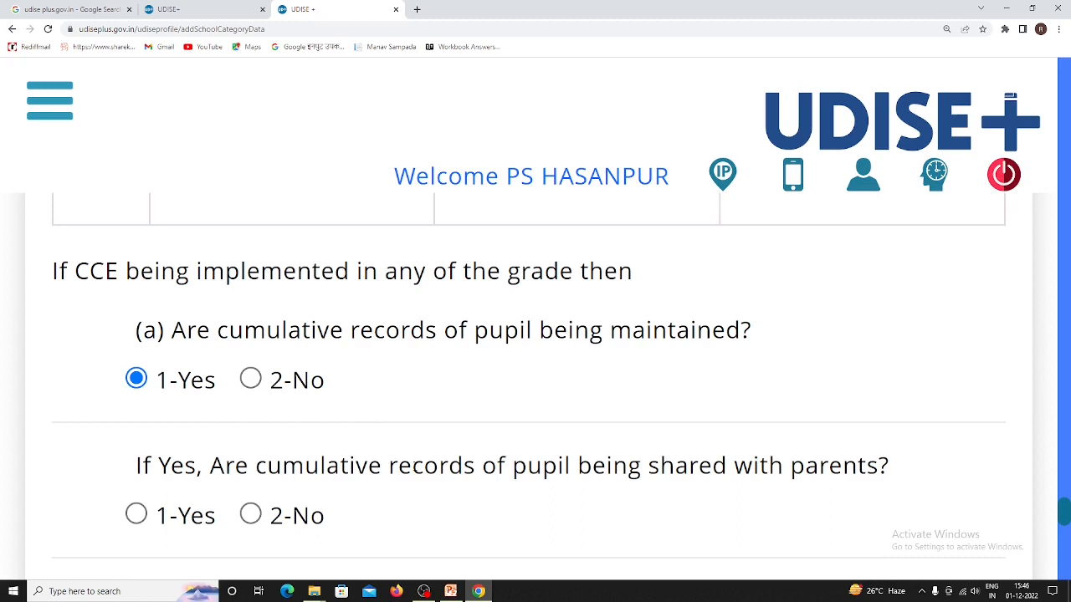
{"action": "left_click", "coordinate": [137, 517]}
{"action": "scroll", "coordinate": [566, 415], "scroll_direction": "down", "scroll_amount": 2}
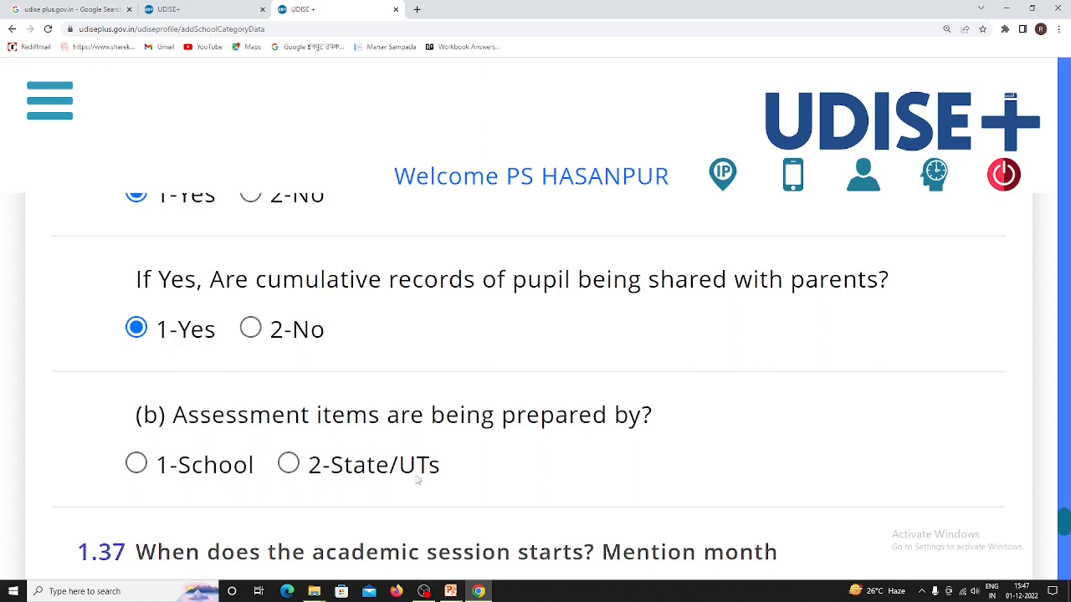
{"action": "left_click", "coordinate": [144, 468]}
- Set the academic session's starting month in question 1.37 to 4 - April and move on to form 1.39 to 1.51 without saving
{"action": "scroll", "coordinate": [693, 433], "scroll_direction": "down", "scroll_amount": 2}
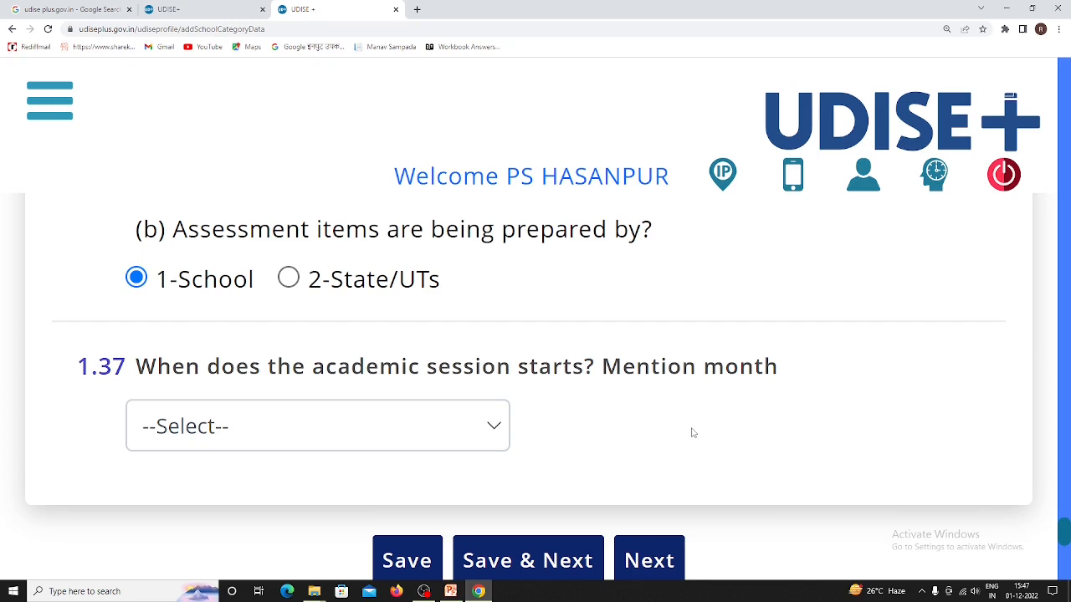
{"action": "left_click", "coordinate": [452, 431]}
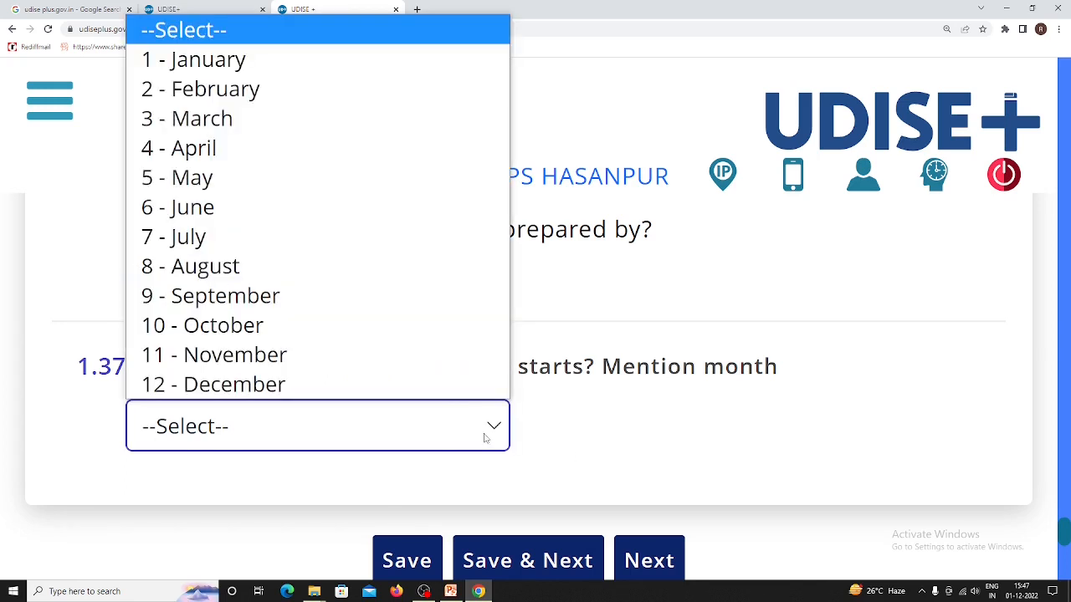
{"action": "left_click", "coordinate": [285, 156]}
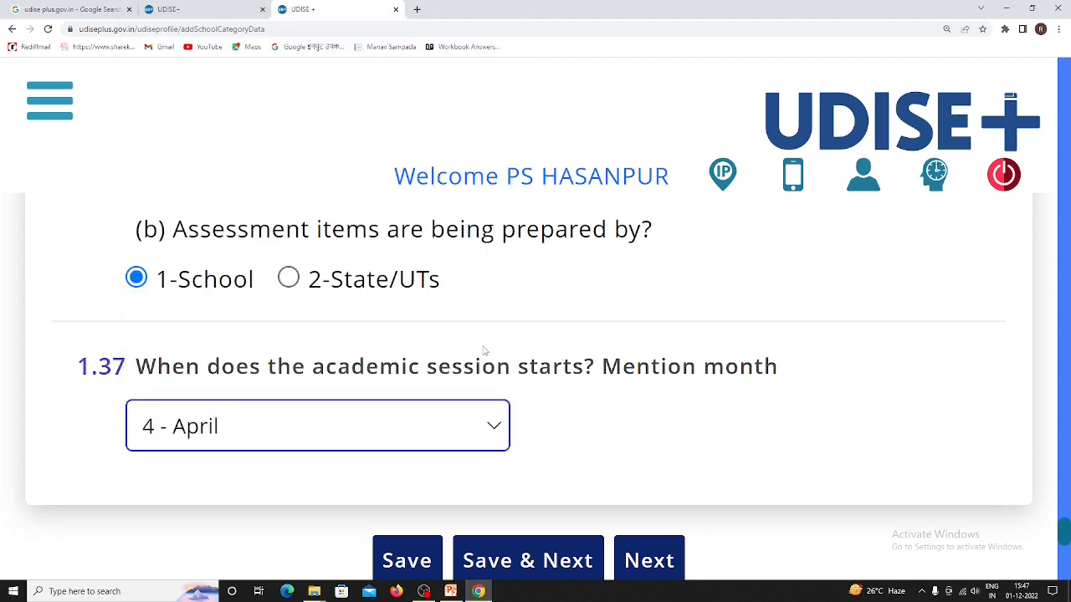
{"action": "left_click", "coordinate": [642, 557]}
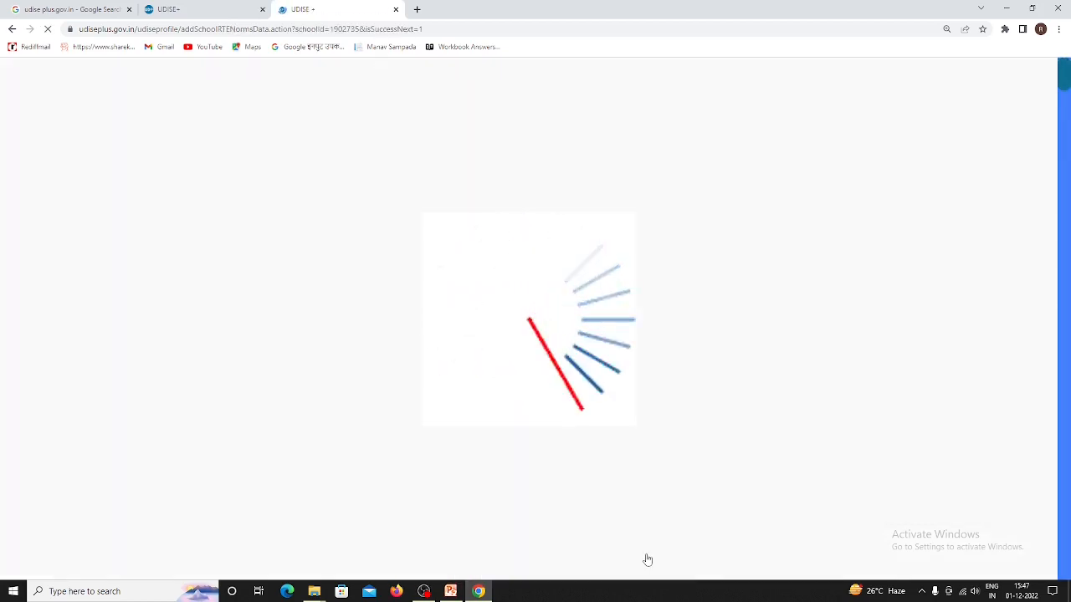
- Answer Yes to question 1.39 on whether Anganwadi Centres are located inside the school premises
{"action": "scroll", "coordinate": [519, 473], "scroll_direction": "down", "scroll_amount": 3}
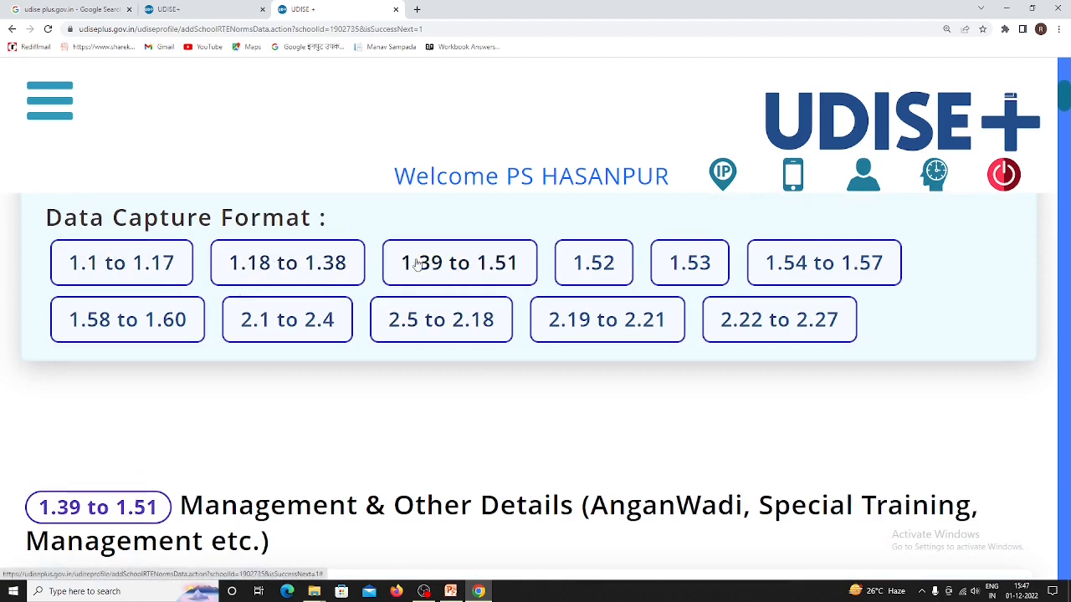
{"action": "scroll", "coordinate": [420, 341], "scroll_direction": "down", "scroll_amount": 2}
{"action": "scroll", "coordinate": [420, 341], "scroll_direction": "down", "scroll_amount": 2}
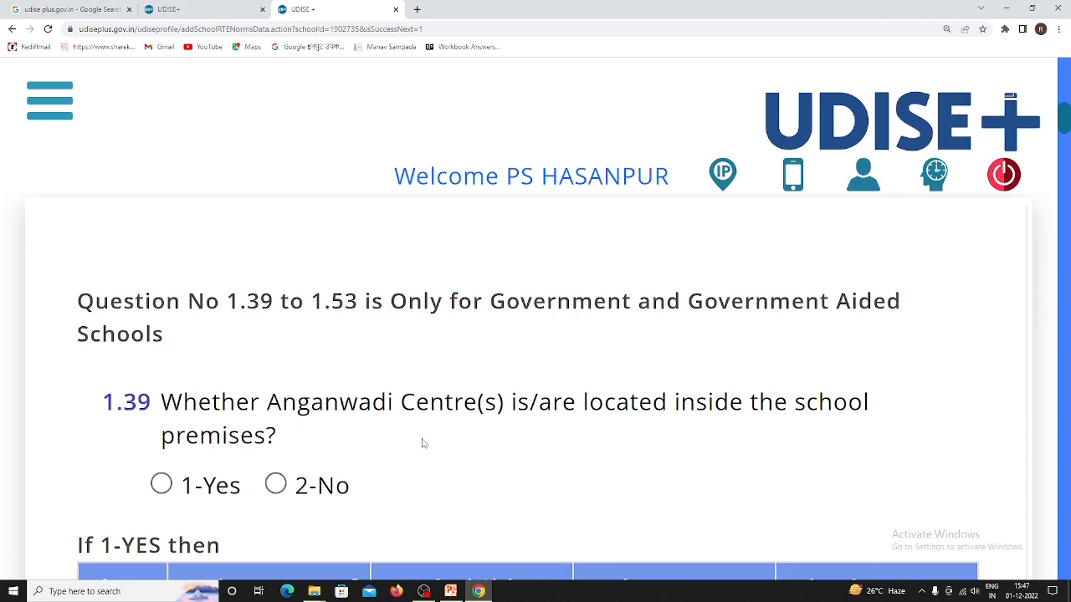
{"action": "left_click", "coordinate": [164, 487]}
- In row I of the Anganwadi table, enter centre code 123 with 45 boys and 45 girls
{"action": "scroll", "coordinate": [470, 425], "scroll_direction": "down", "scroll_amount": 2}
{"action": "scroll", "coordinate": [470, 418], "scroll_direction": "down", "scroll_amount": 2}
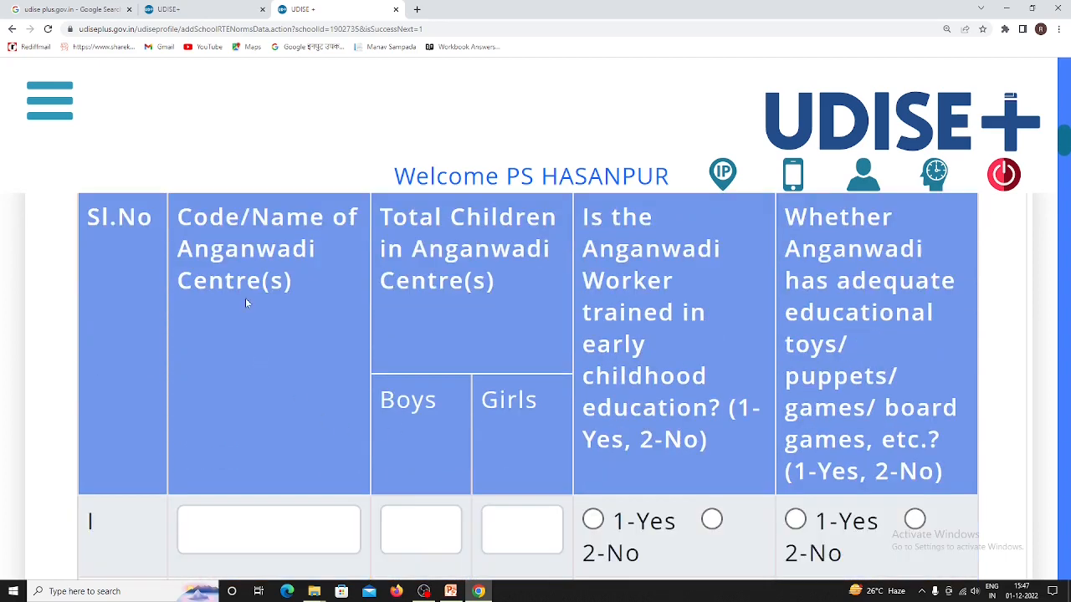
{"action": "left_click", "coordinate": [272, 524]}
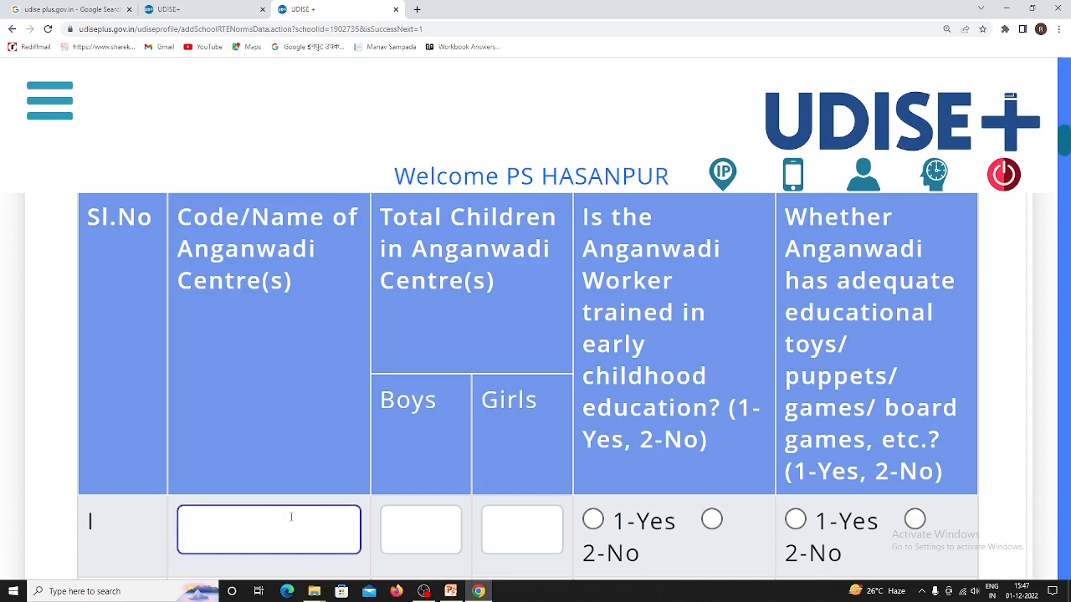
{"action": "type", "text": "123"}
{"action": "left_click", "coordinate": [411, 524]}
{"action": "type", "text": "45"}
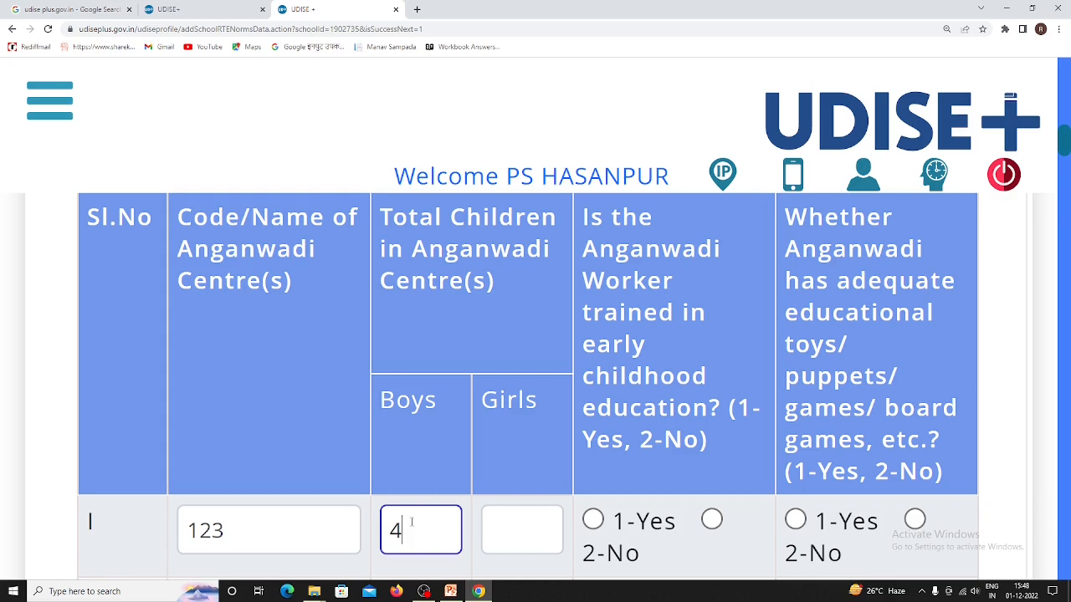
{"action": "left_click", "coordinate": [520, 534]}
{"action": "type", "text": "45"}
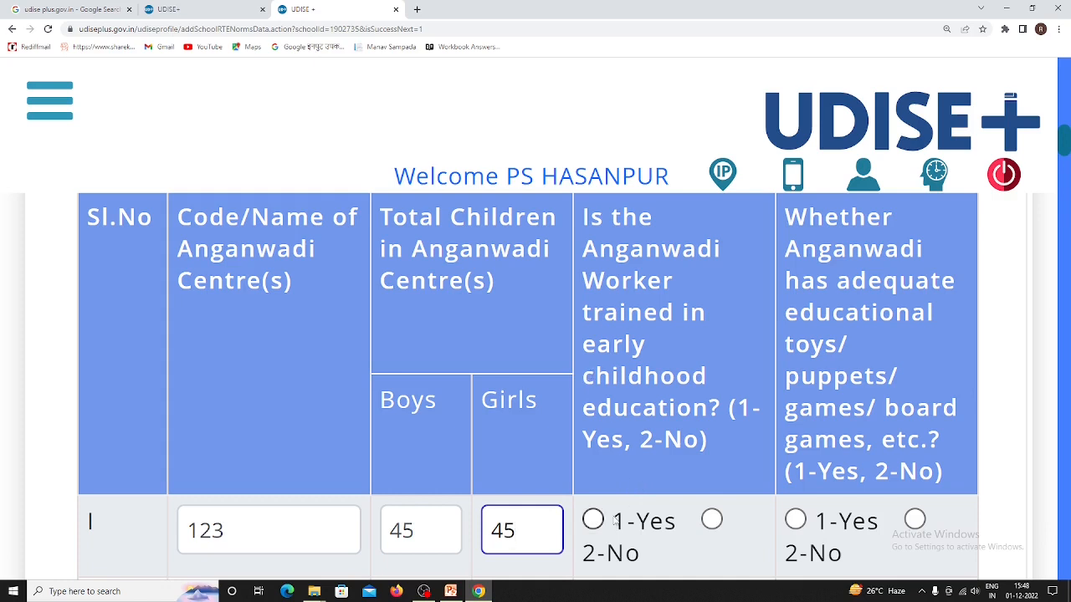
- For the Anganwadi centre in row I, mark Yes for the worker's early childhood training and for adequate educational toys
{"action": "left_click", "coordinate": [592, 521]}
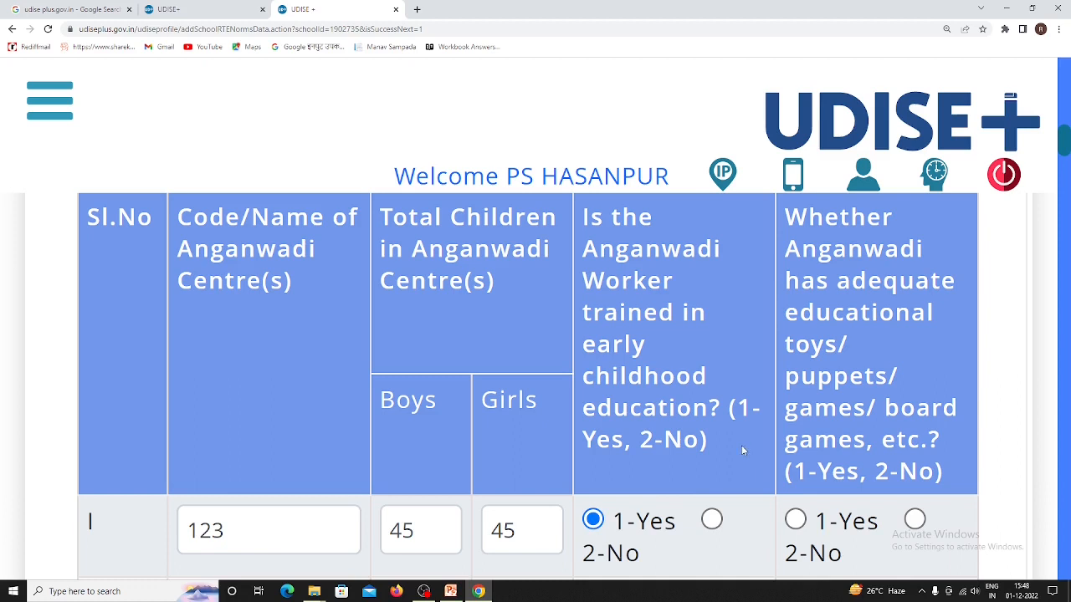
{"action": "left_click", "coordinate": [795, 519]}
{"action": "scroll", "coordinate": [678, 421], "scroll_direction": "down", "scroll_amount": 2}
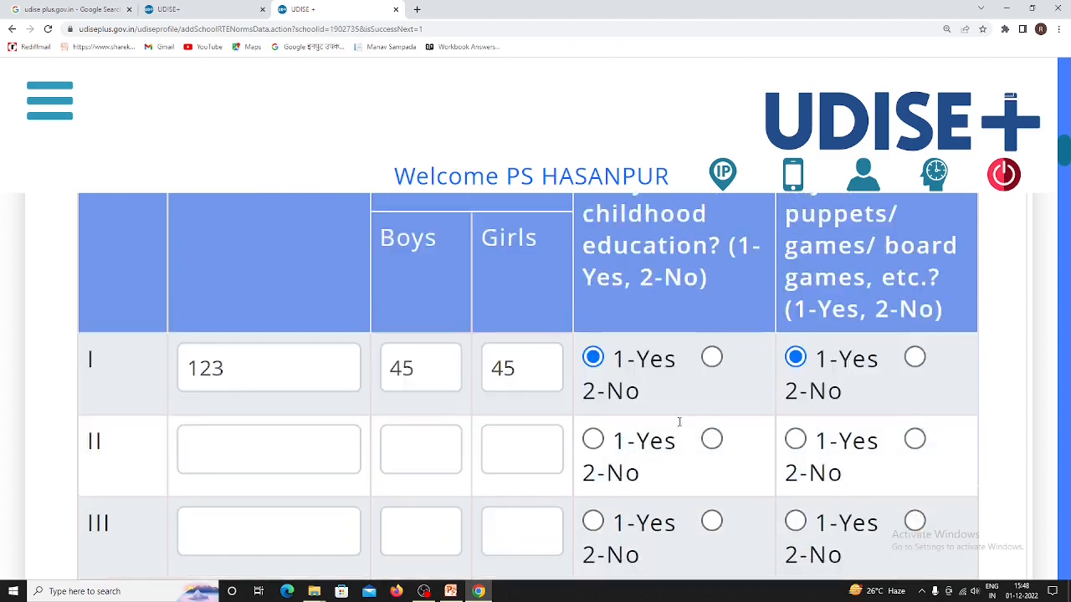
{"action": "left_click", "coordinate": [302, 434]}
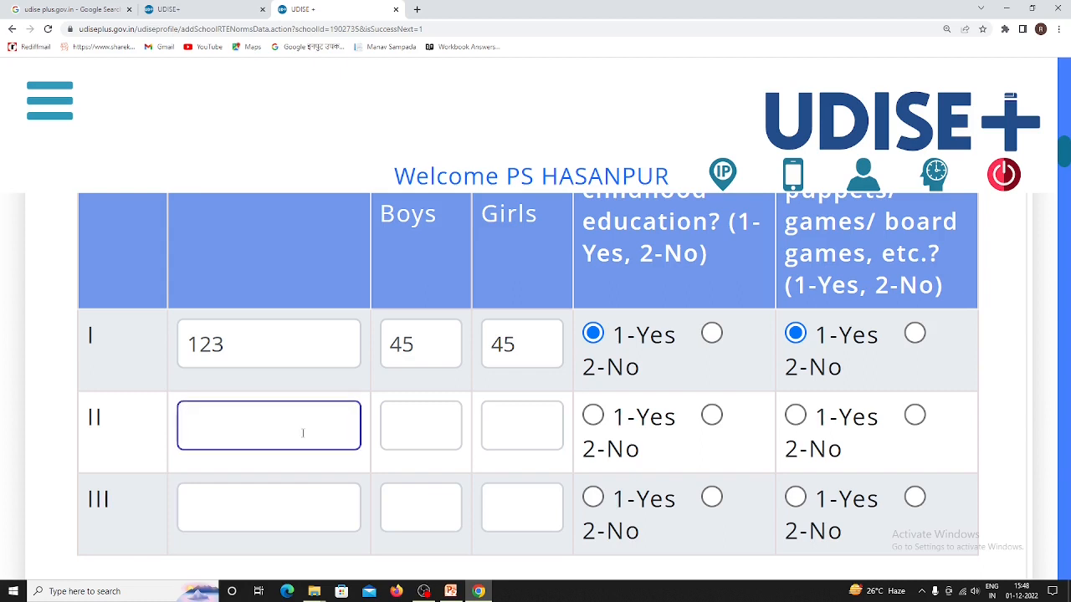
{"action": "left_click", "coordinate": [298, 500]}
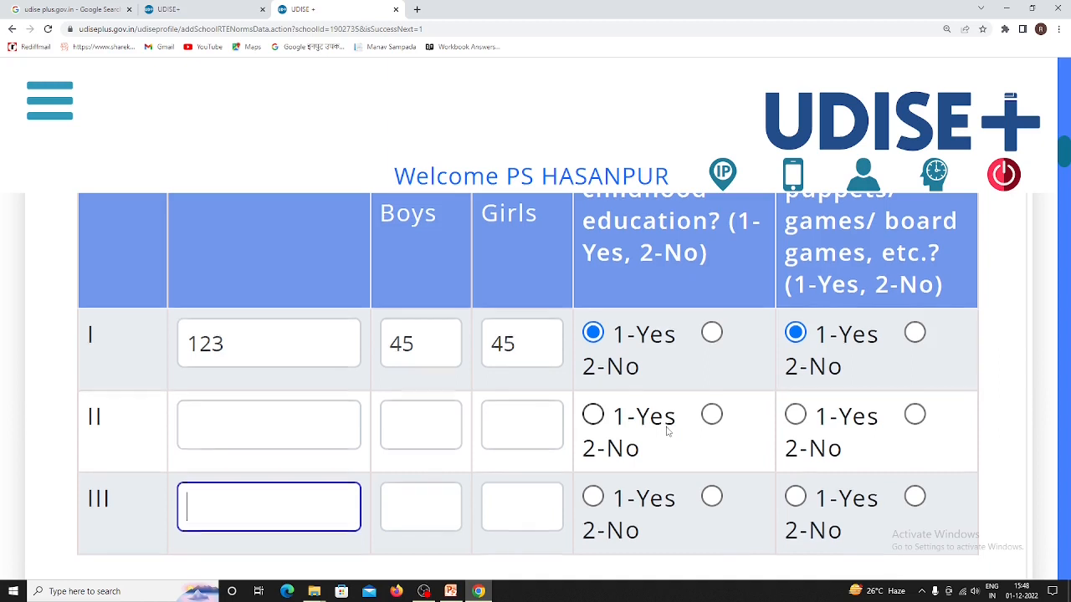
- Answer Yes to question 1.40 on Balavatika and to question 1.41 on out-of-school children attending Special Training
{"action": "scroll", "coordinate": [667, 430], "scroll_direction": "down", "scroll_amount": 2}
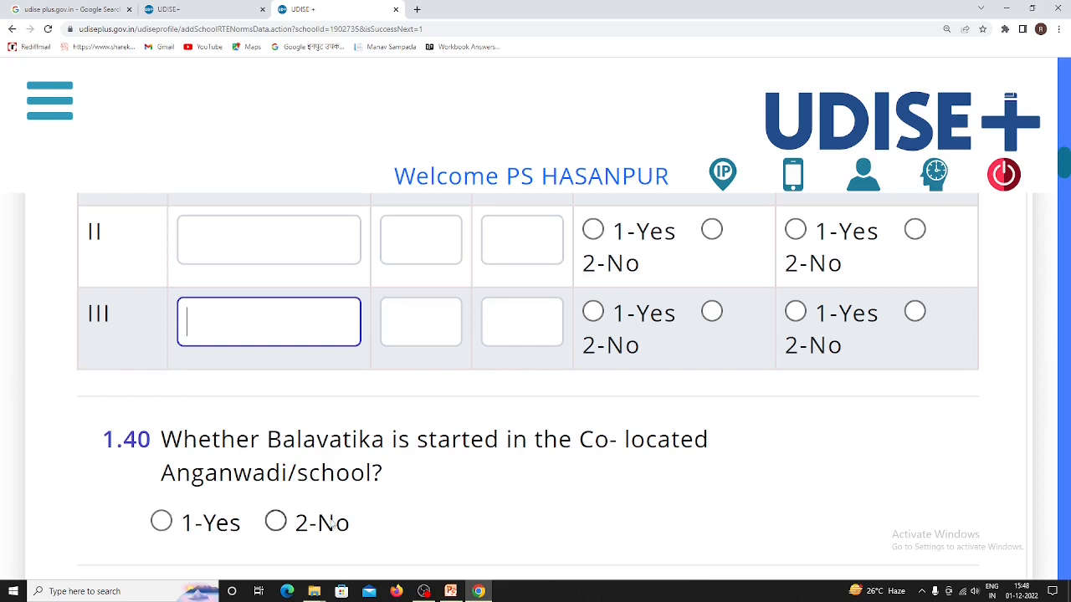
{"action": "left_click", "coordinate": [162, 522]}
{"action": "scroll", "coordinate": [485, 482], "scroll_direction": "down", "scroll_amount": 2}
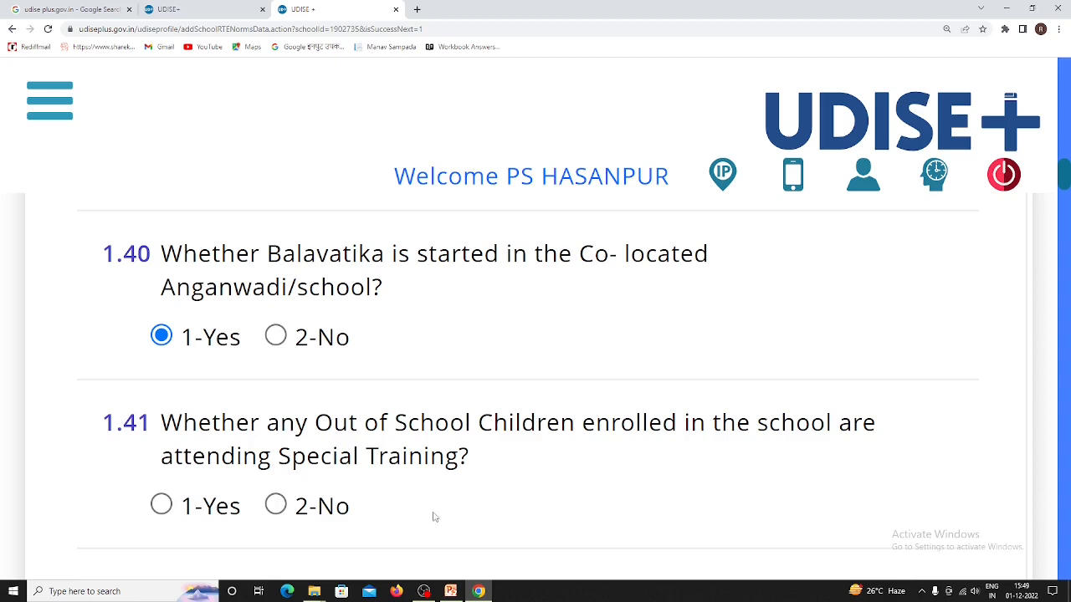
{"action": "left_click", "coordinate": [161, 506]}
- In question 1.41(a), enter 2 boys and 3 girls as enrolled for Special Training in the current year 2022-23
{"action": "scroll", "coordinate": [627, 438], "scroll_direction": "down", "scroll_amount": 2}
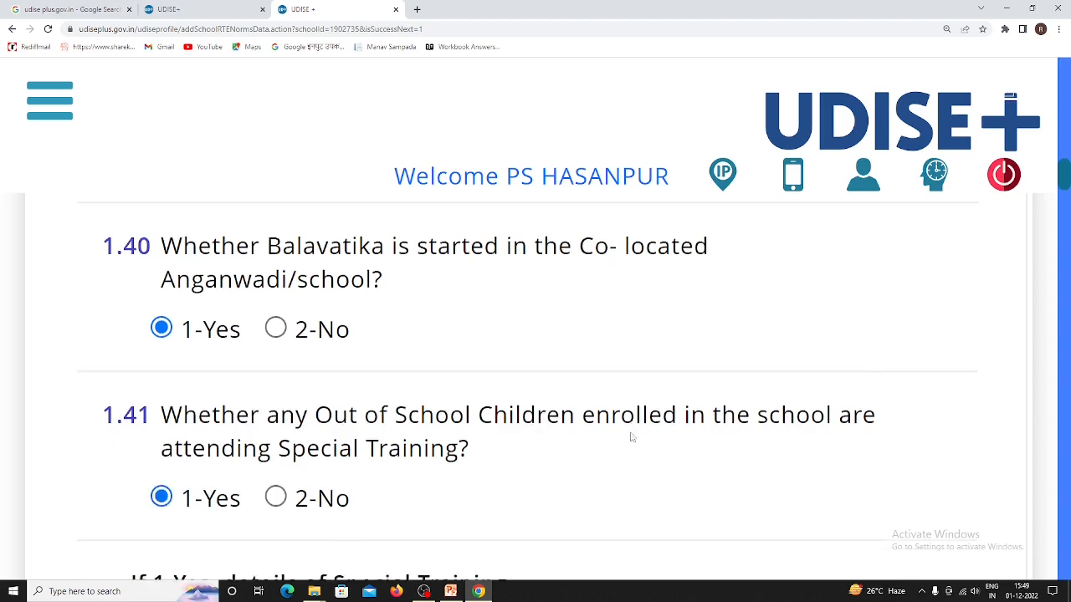
{"action": "scroll", "coordinate": [621, 436], "scroll_direction": "down", "scroll_amount": 2}
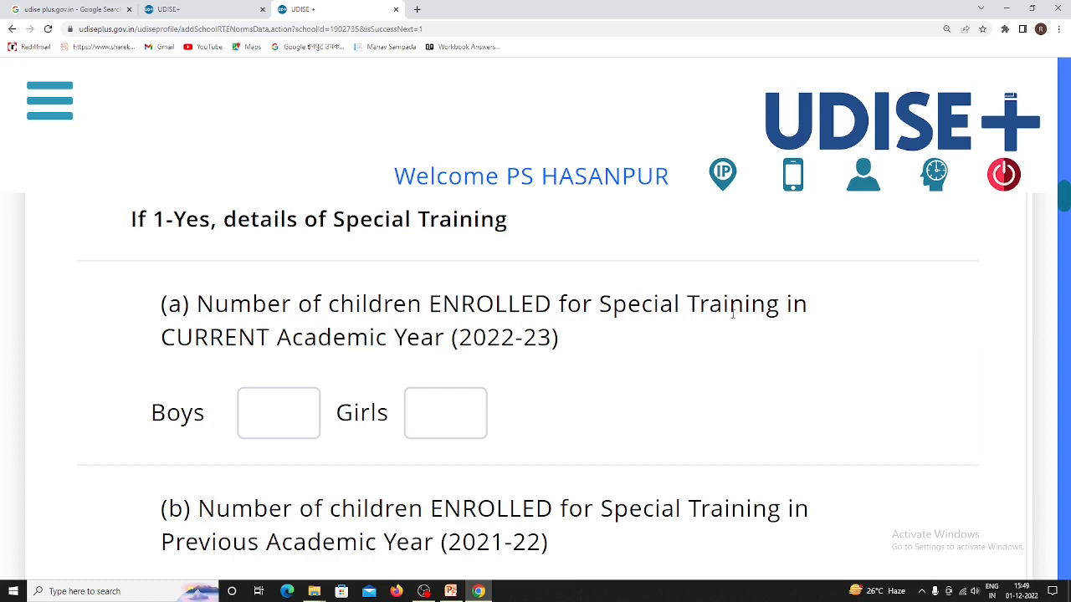
{"action": "left_click", "coordinate": [315, 417]}
{"action": "type", "text": "2"}
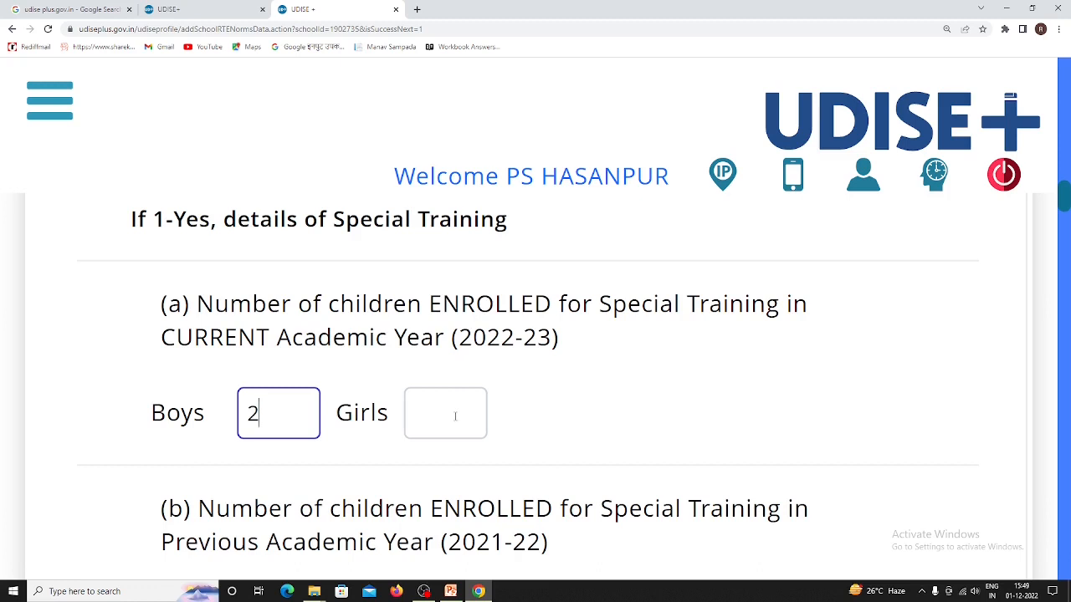
{"action": "type", "text": "3"}
{"action": "key", "text": "BackSpace"}
{"action": "left_click", "coordinate": [457, 425]}
{"action": "type", "text": "3"}
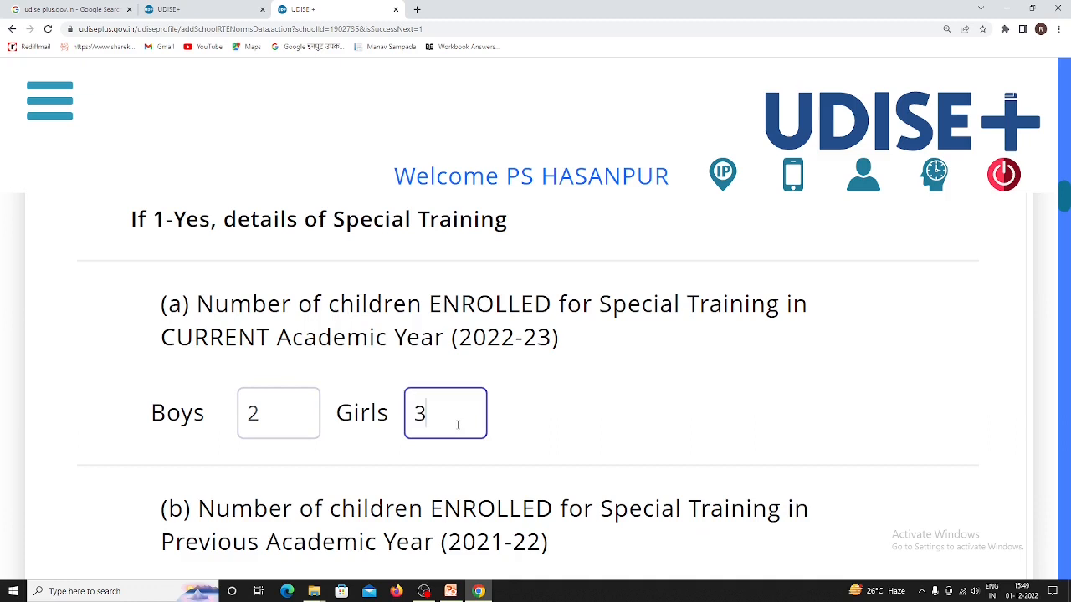
- In question 1.41(b), enter 5 boys and 6 girls as enrolled for Special Training in the previous year 2021-22
{"action": "scroll", "coordinate": [583, 424], "scroll_direction": "down", "scroll_amount": 2}
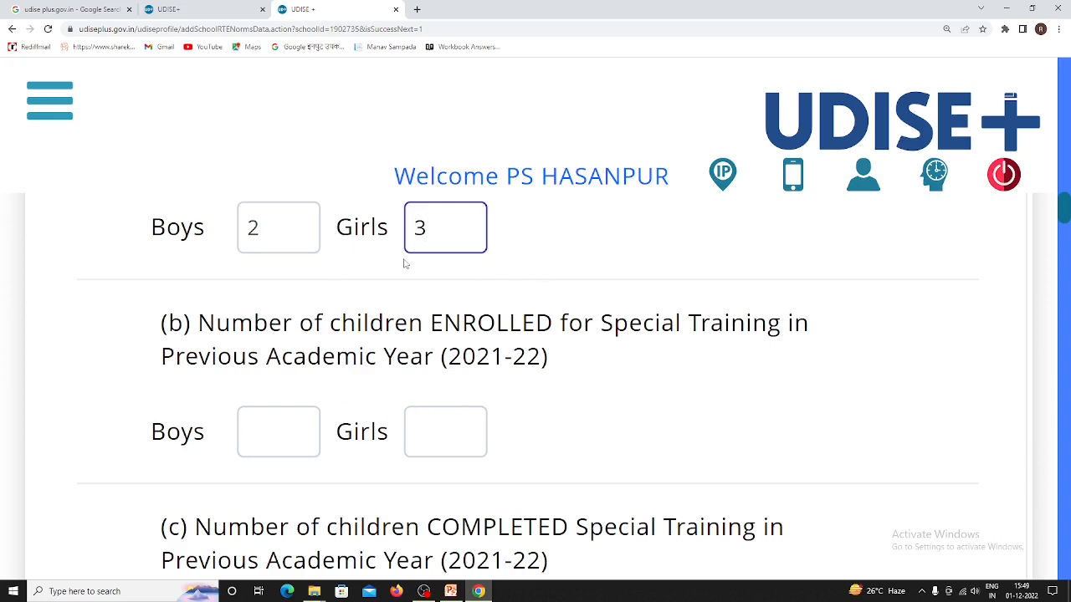
{"action": "left_click", "coordinate": [282, 433]}
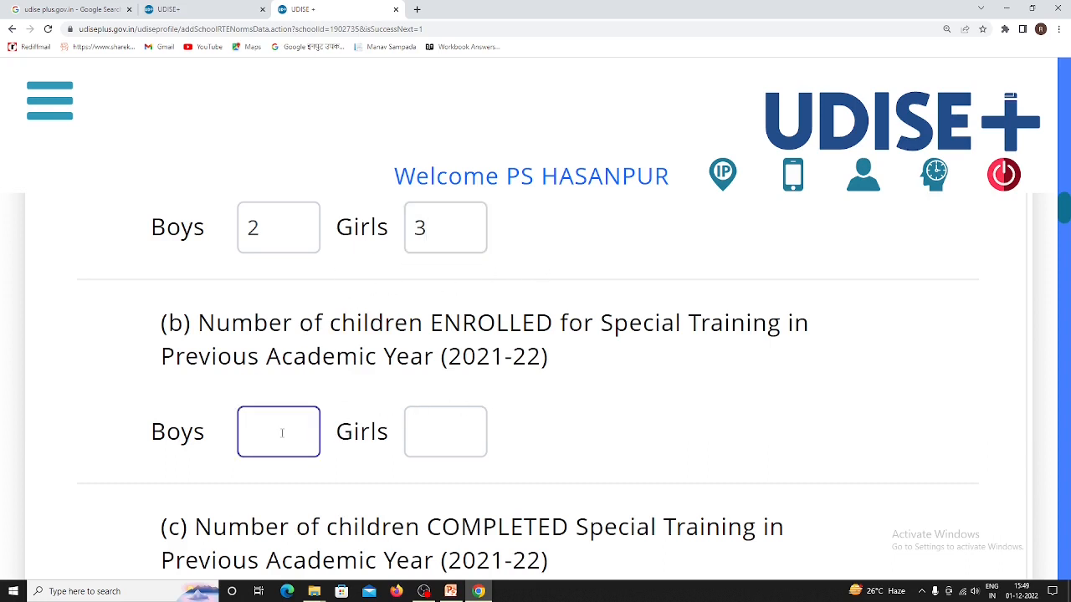
{"action": "type", "text": "5"}
{"action": "key", "text": "Tab"}
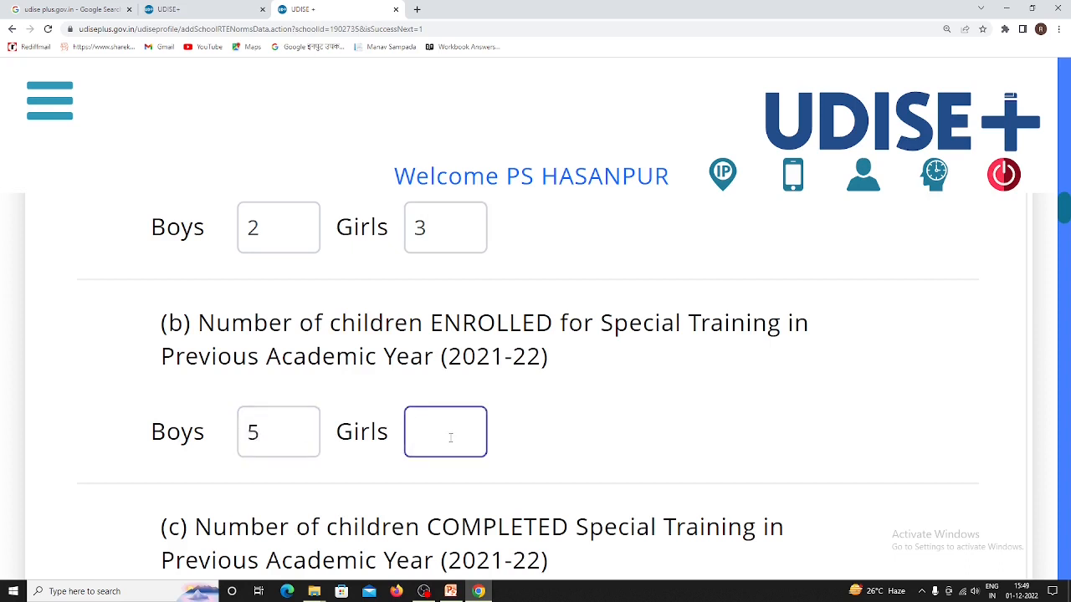
{"action": "type", "text": "6"}
- In question 1.41(c), enter 5 boys and 6 girls as having completed Special Training in 2021-22
{"action": "scroll", "coordinate": [448, 433], "scroll_direction": "down", "scroll_amount": 2}
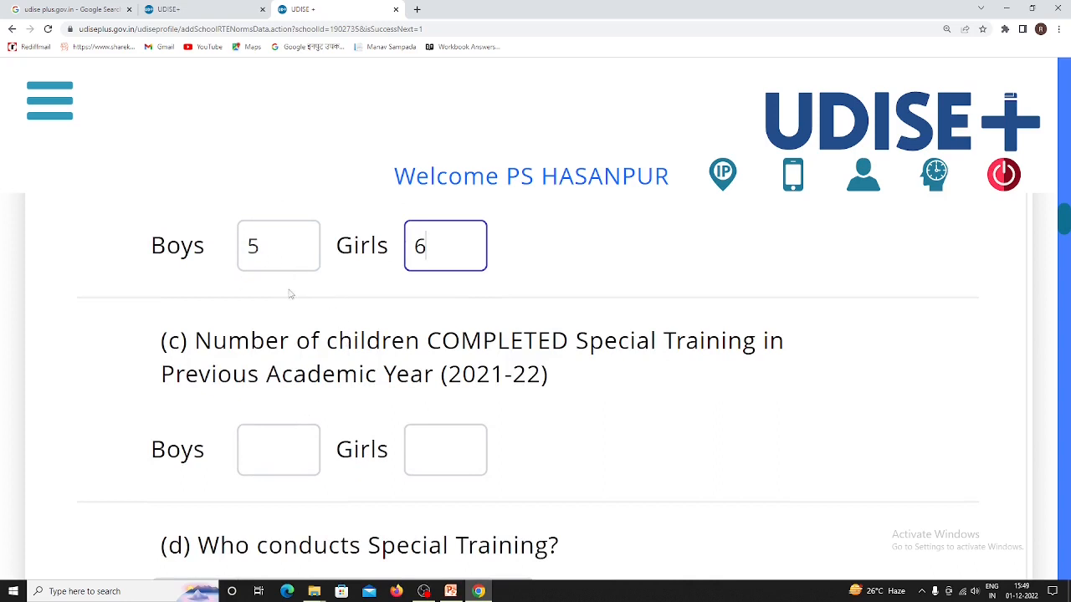
{"action": "left_click", "coordinate": [273, 450]}
{"action": "type", "text": "5"}
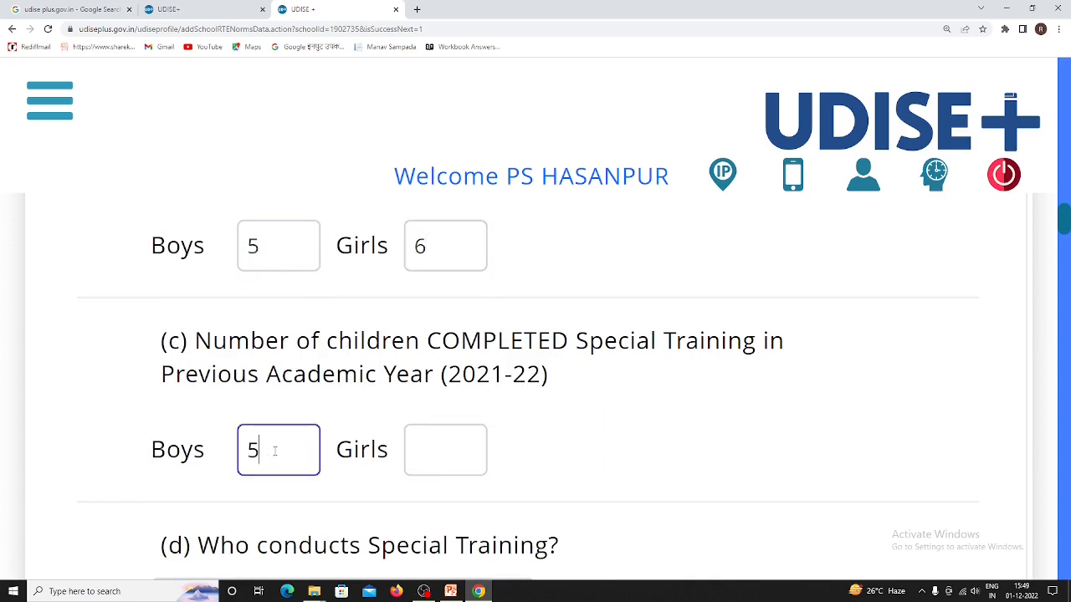
{"action": "left_click", "coordinate": [445, 448]}
{"action": "type", "text": "6"}
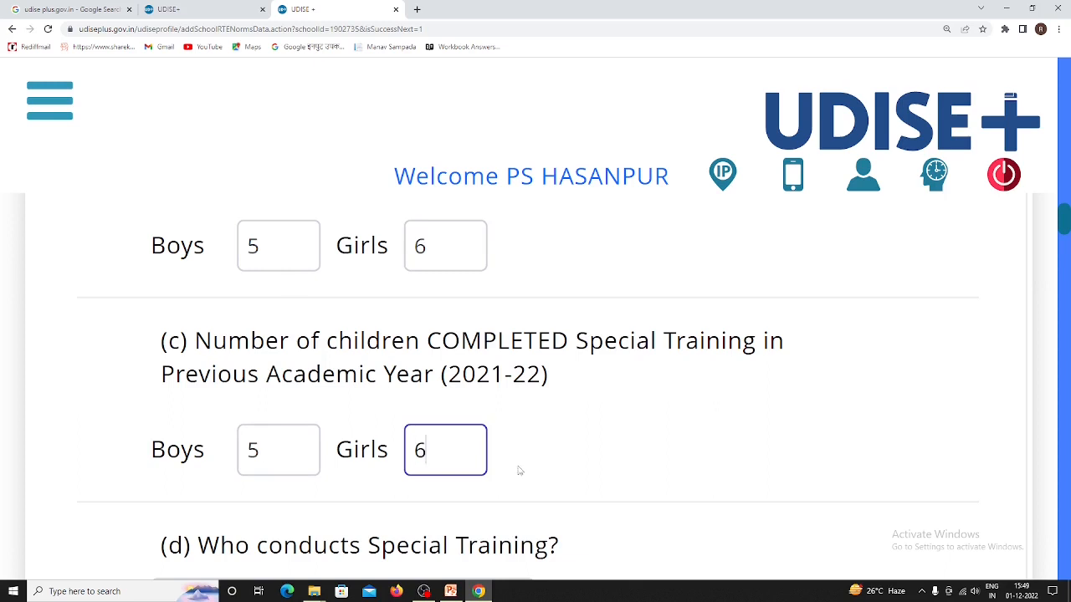
- Record Special Training as conducted by 1 - School Teachers at 1 - School Premises in questions 1.41(d) and (e)
{"action": "scroll", "coordinate": [519, 471], "scroll_direction": "down", "scroll_amount": 2}
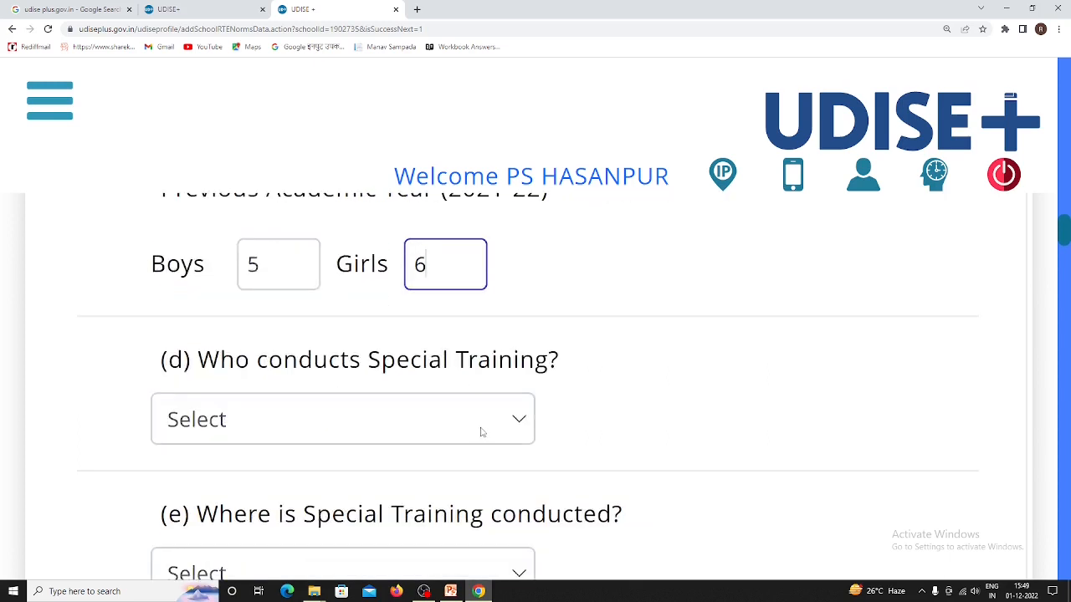
{"action": "left_click", "coordinate": [482, 431]}
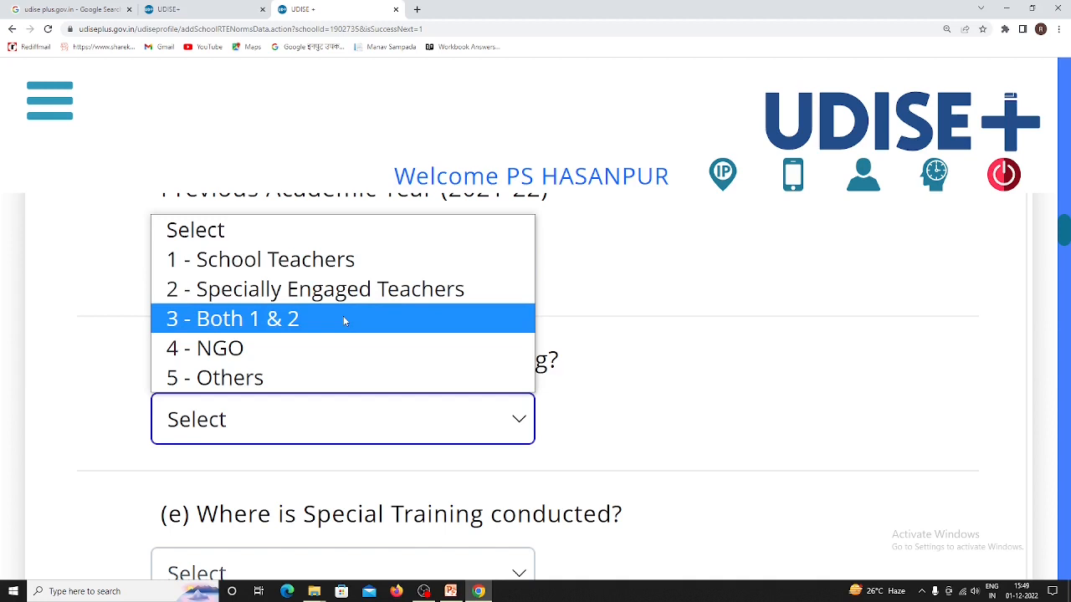
{"action": "left_click", "coordinate": [311, 266]}
{"action": "scroll", "coordinate": [614, 366], "scroll_direction": "down", "scroll_amount": 2}
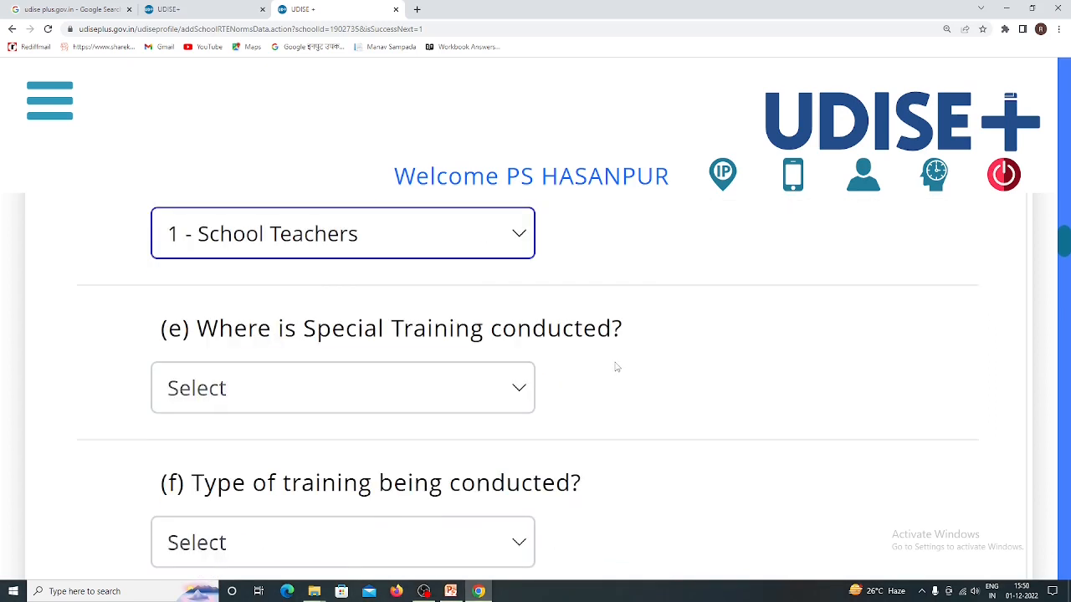
{"action": "left_click", "coordinate": [432, 410]}
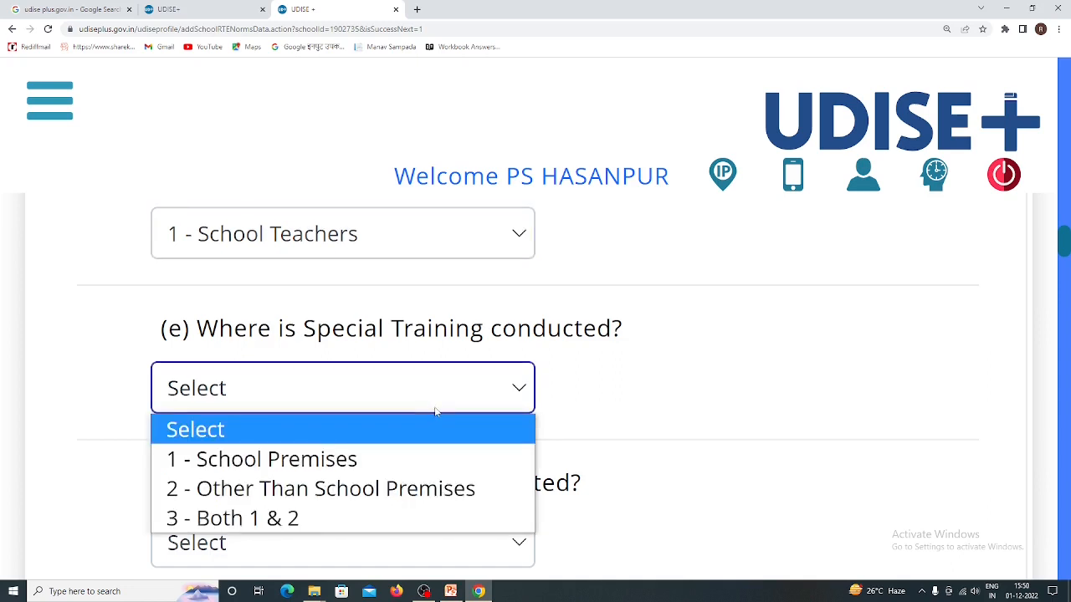
{"action": "scroll", "coordinate": [473, 319], "scroll_direction": "up", "scroll_amount": 2}
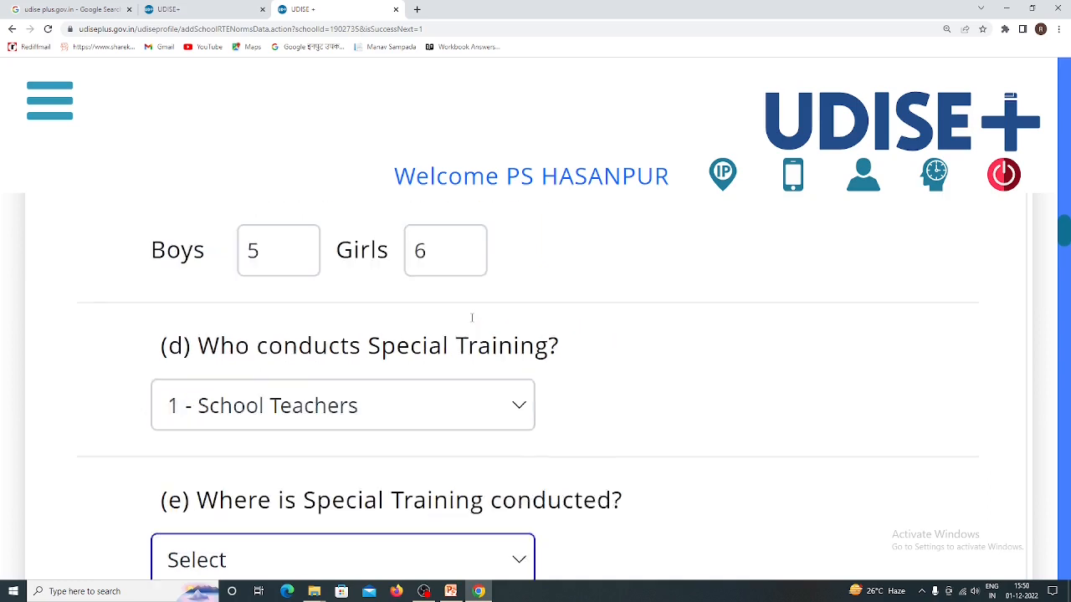
{"action": "scroll", "coordinate": [485, 396], "scroll_direction": "down", "scroll_amount": 2}
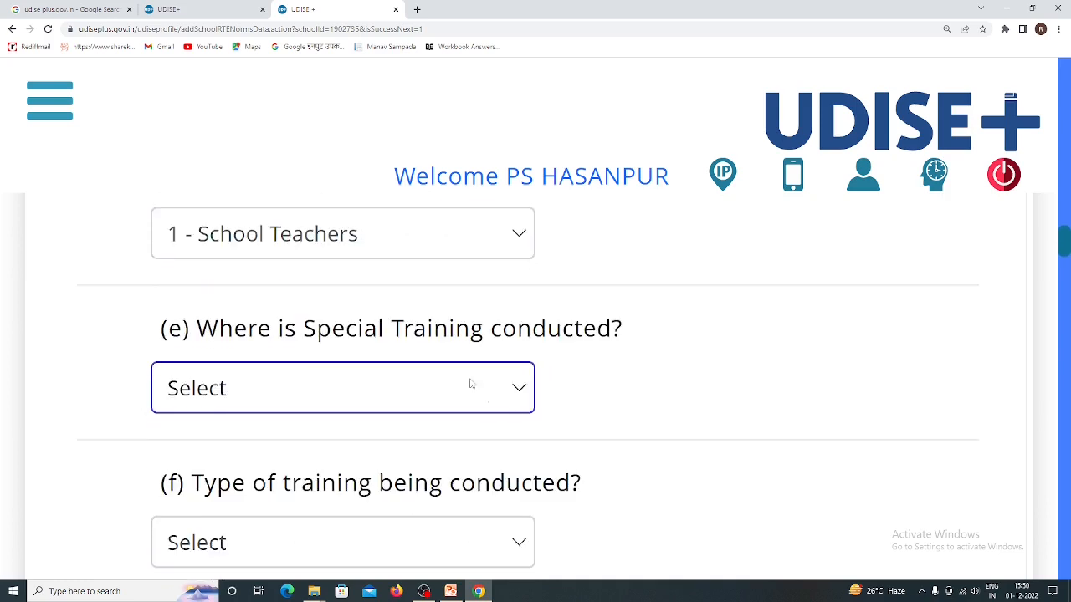
{"action": "left_click", "coordinate": [481, 391]}
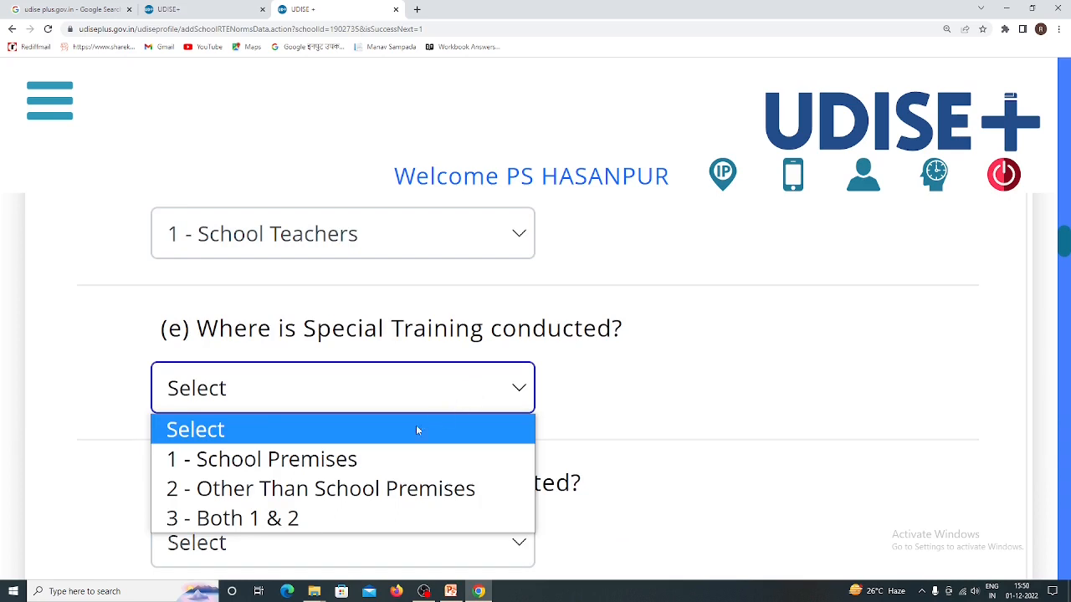
{"action": "left_click", "coordinate": [359, 465]}
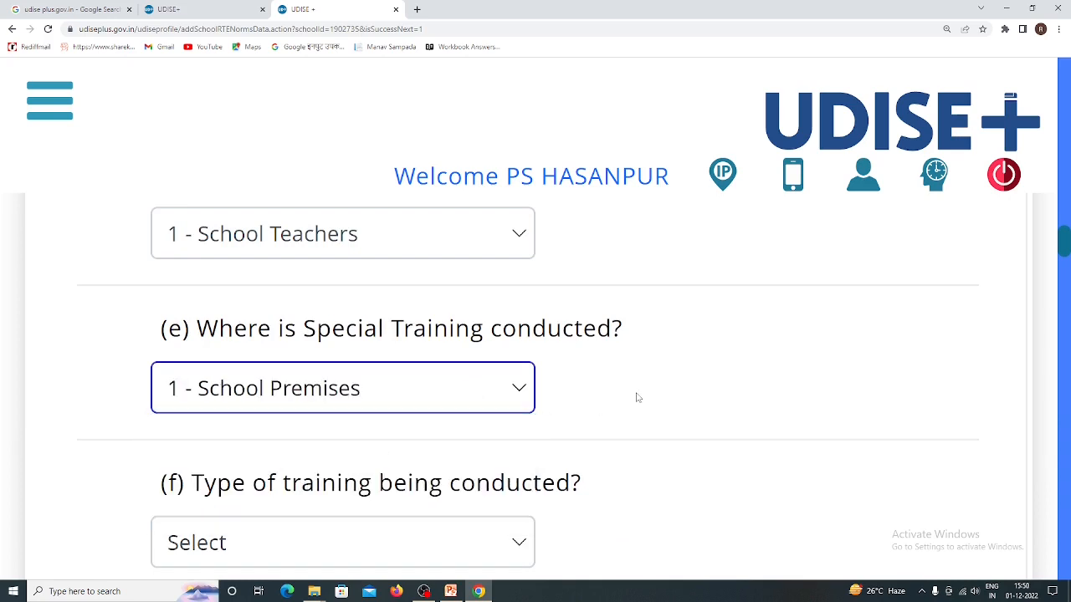
- Set the type of training being conducted in question 1.41(f) to 2 - Non-Residential
{"action": "scroll", "coordinate": [635, 427], "scroll_direction": "down", "scroll_amount": 2}
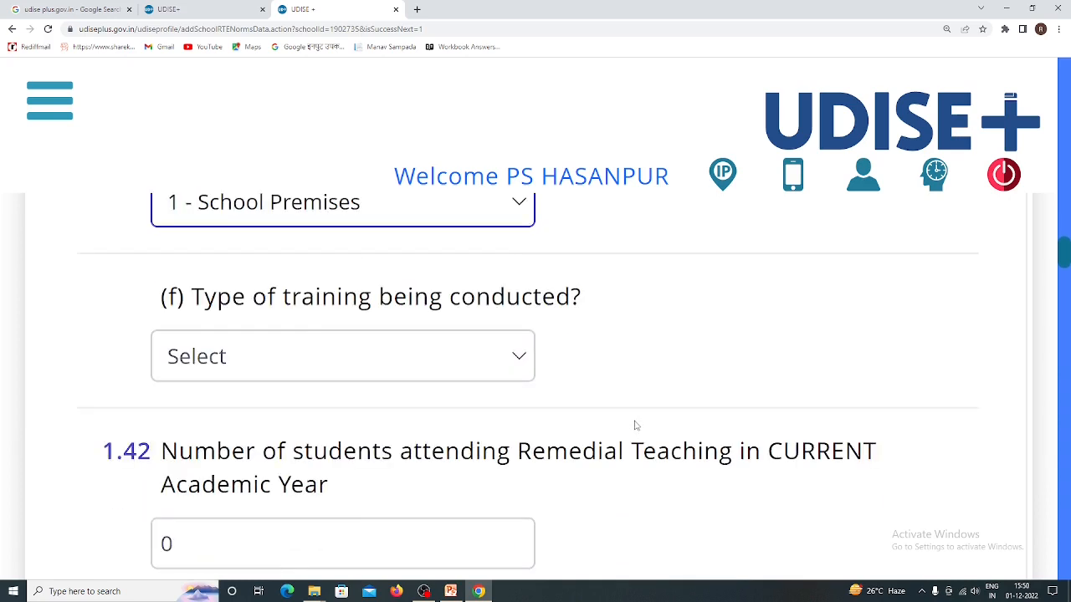
{"action": "left_click", "coordinate": [466, 376]}
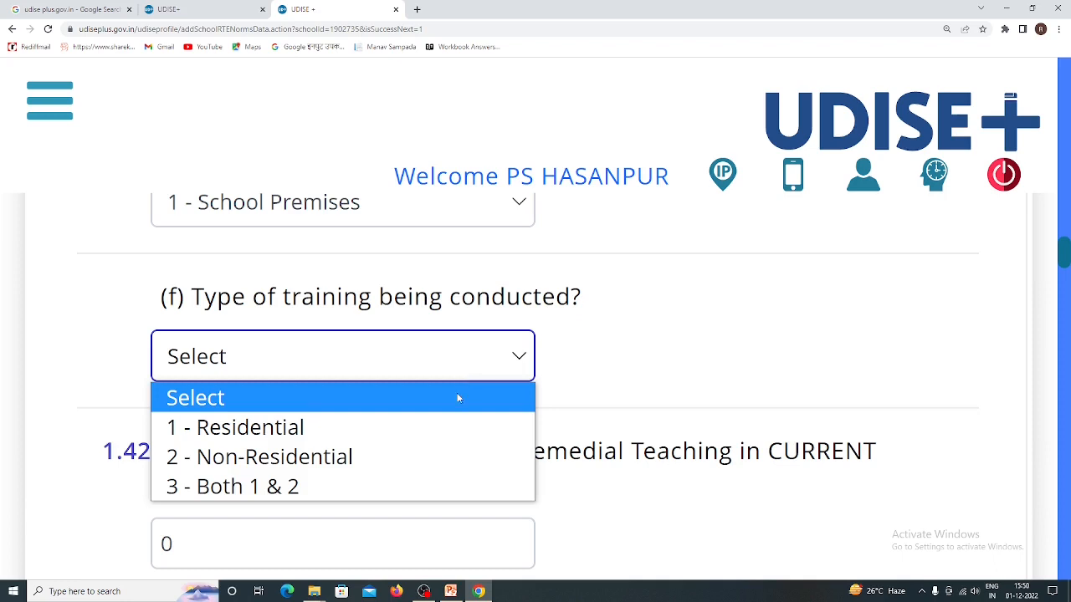
{"action": "left_click", "coordinate": [361, 456]}
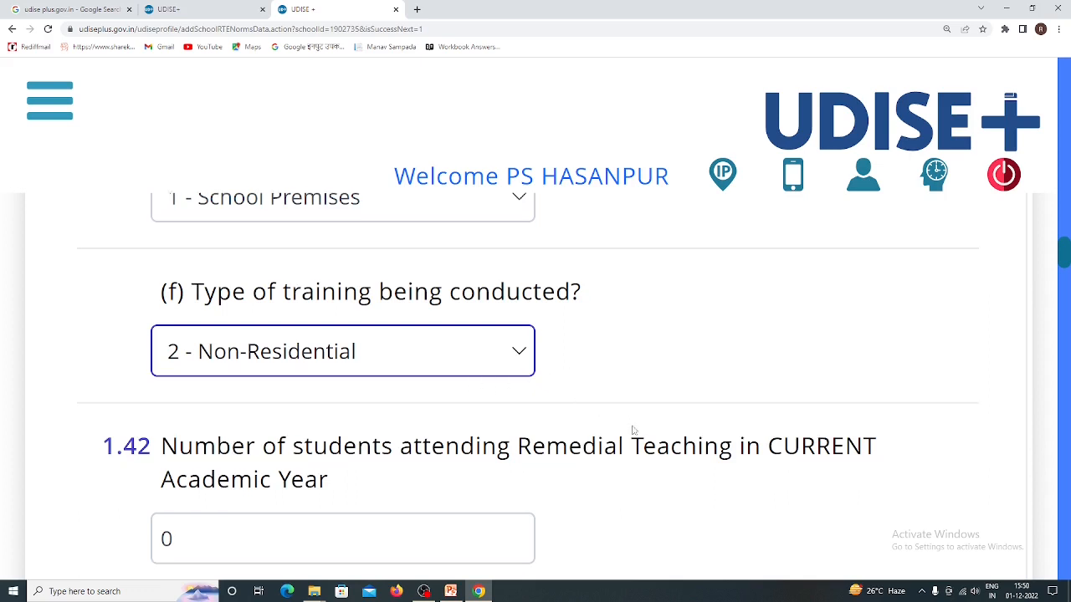
- Enter 35 students attending Remedial Teaching in question 1.42 and 25 attending Learning Enhancement classes in question 1.43
{"action": "scroll", "coordinate": [631, 431], "scroll_direction": "down", "scroll_amount": 2}
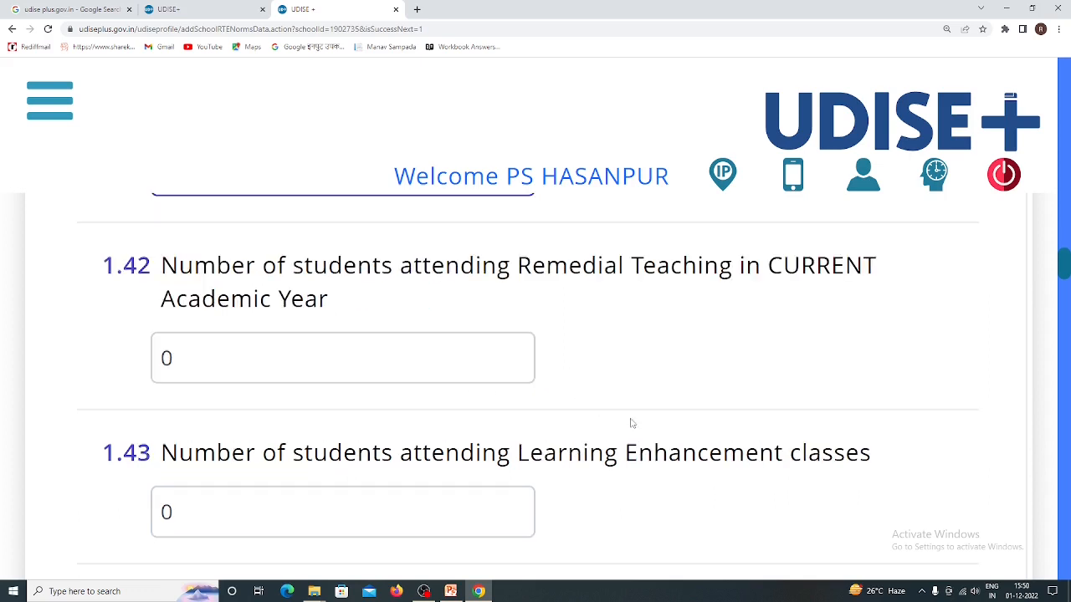
{"action": "left_click", "coordinate": [398, 369]}
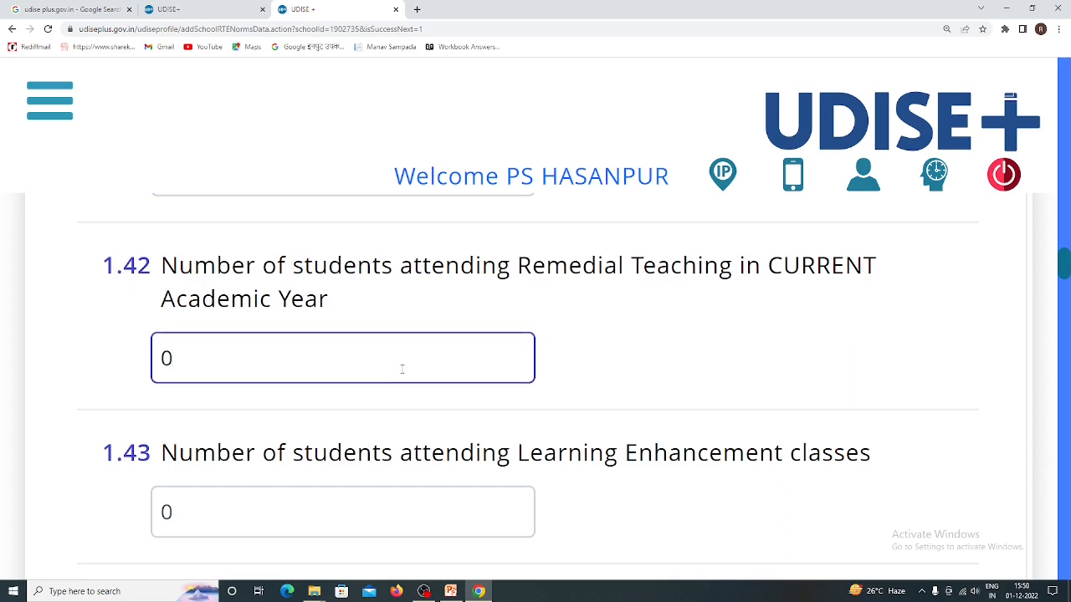
{"action": "key", "text": "BackSpace"}
{"action": "type", "text": "35"}
{"action": "left_click", "coordinate": [369, 501]}
{"action": "key", "text": "BackSpace"}
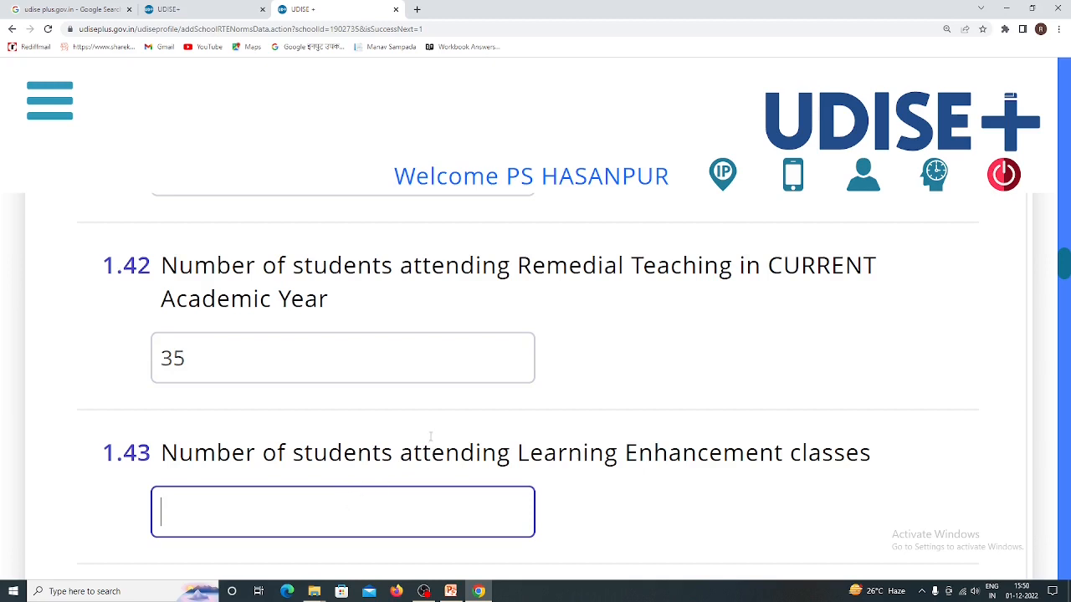
{"action": "type", "text": "25"}
{"action": "left_click", "coordinate": [432, 436]}
- Set the number of academic inspections in the previous academic year to 10 in question 1.44(a)
{"action": "scroll", "coordinate": [435, 440], "scroll_direction": "down", "scroll_amount": 4}
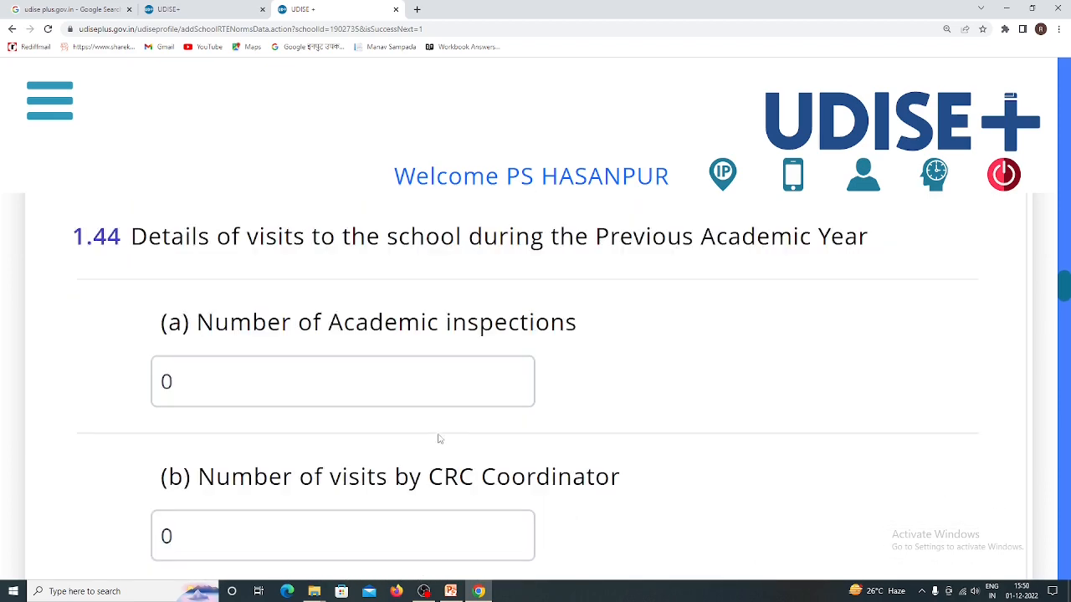
{"action": "left_click", "coordinate": [242, 381]}
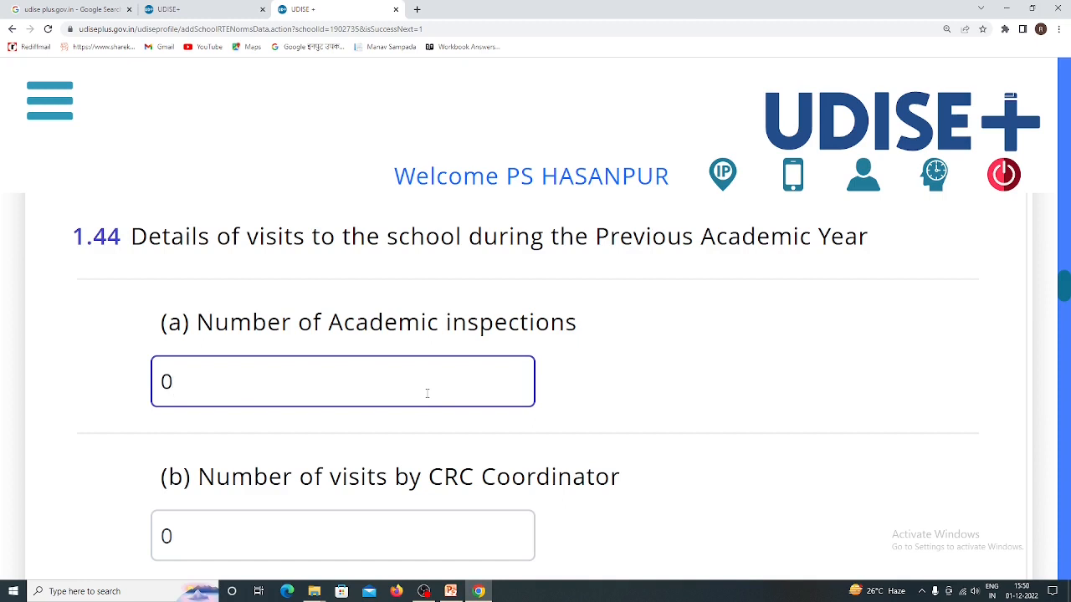
{"action": "key", "text": "BackSpace"}
{"action": "type", "text": "10"}
- In question 1.44, enter 4 visits by the CRC Coordinator and 4 visits by the Block level officer
{"action": "scroll", "coordinate": [545, 423], "scroll_direction": "down", "scroll_amount": 2}
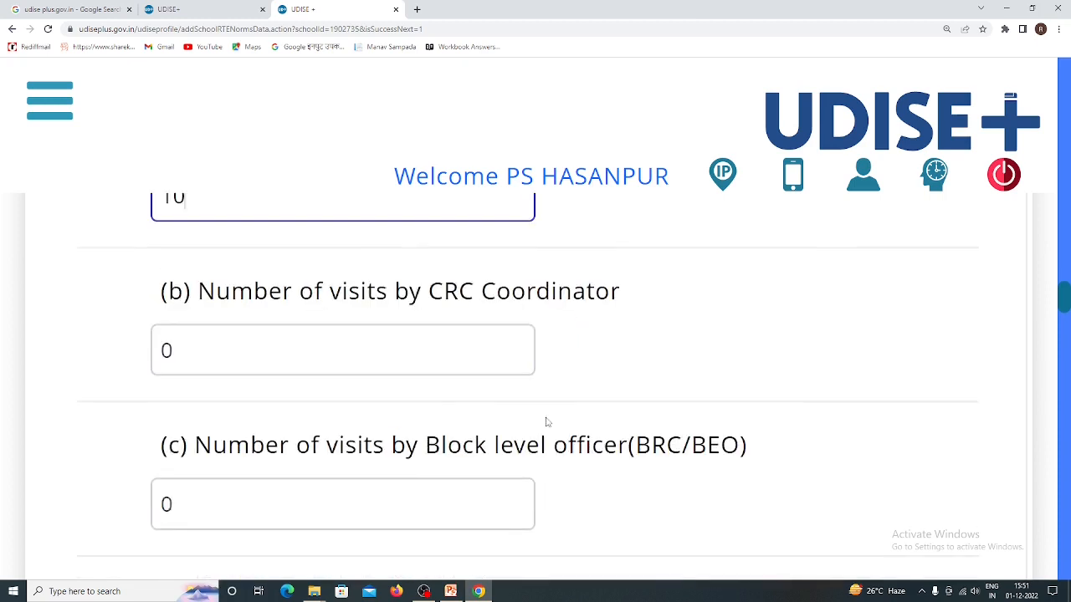
{"action": "left_click", "coordinate": [361, 350]}
{"action": "key", "text": "BackSpace"}
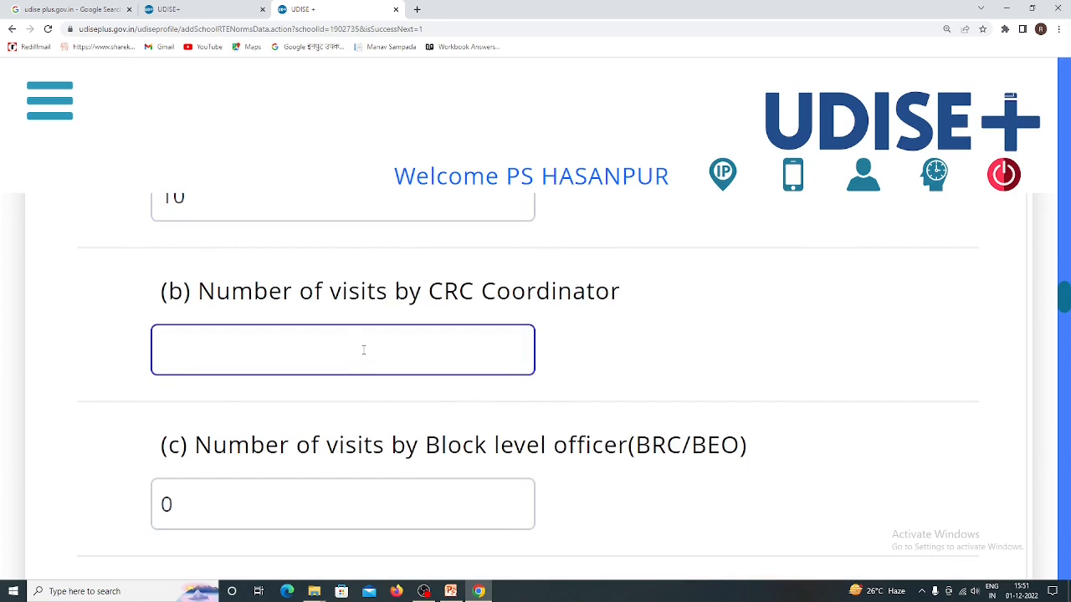
{"action": "type", "text": "4"}
{"action": "left_click", "coordinate": [326, 507]}
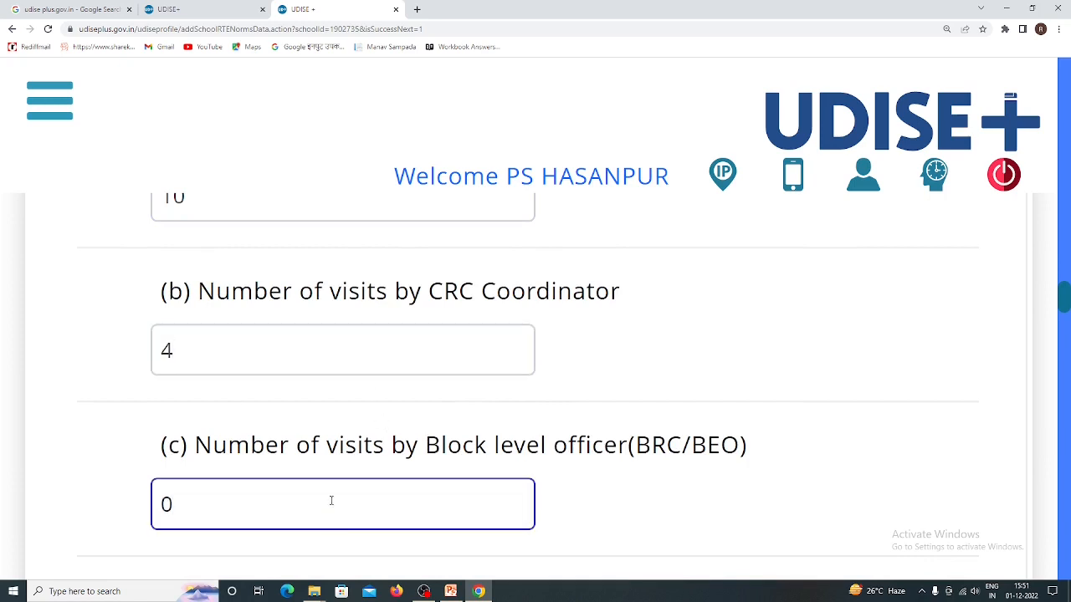
{"action": "key", "text": "BackSpace"}
{"action": "type", "text": "4"}
- Set the number of visits by District/State level officers to 2 in question 1.44(d) and review the other visit counts
{"action": "scroll", "coordinate": [601, 488], "scroll_direction": "down", "scroll_amount": 2}
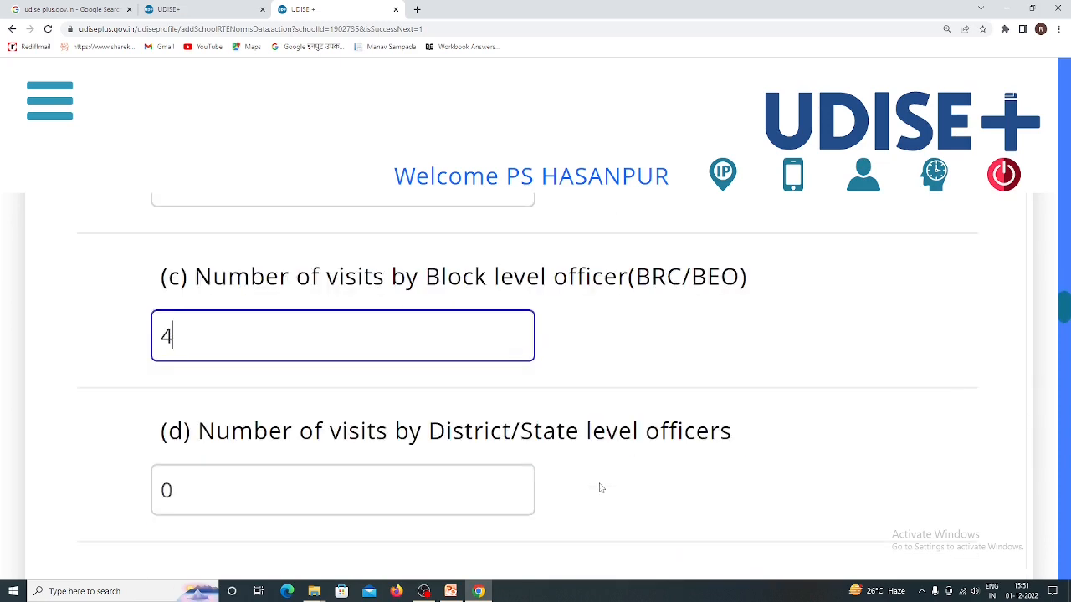
{"action": "left_click", "coordinate": [364, 488]}
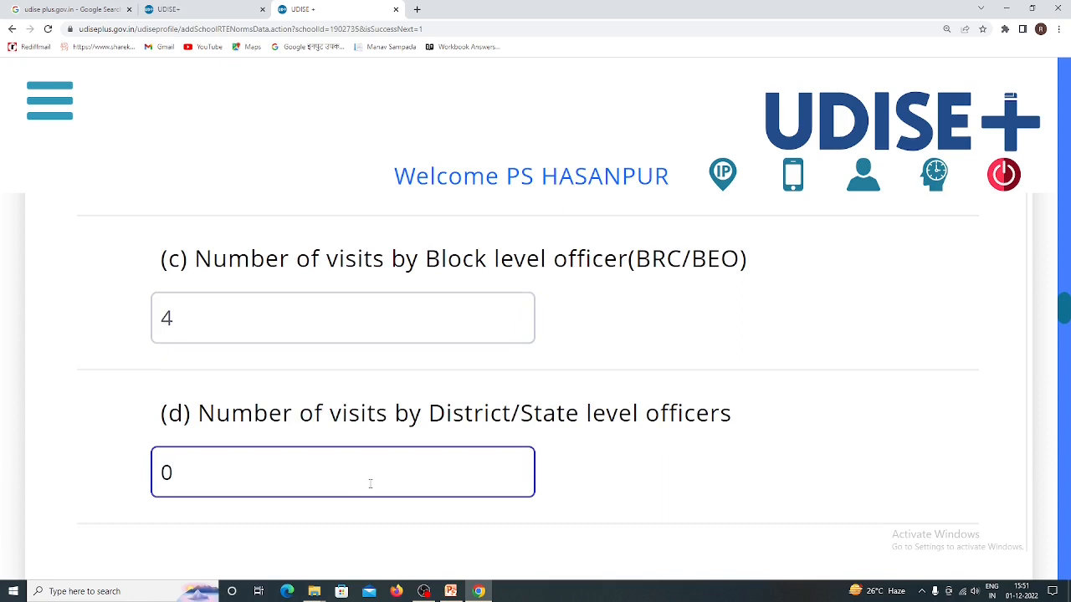
{"action": "key", "text": "BackSpace"}
{"action": "type", "text": "2"}
{"action": "scroll", "coordinate": [464, 460], "scroll_direction": "up", "scroll_amount": 5}
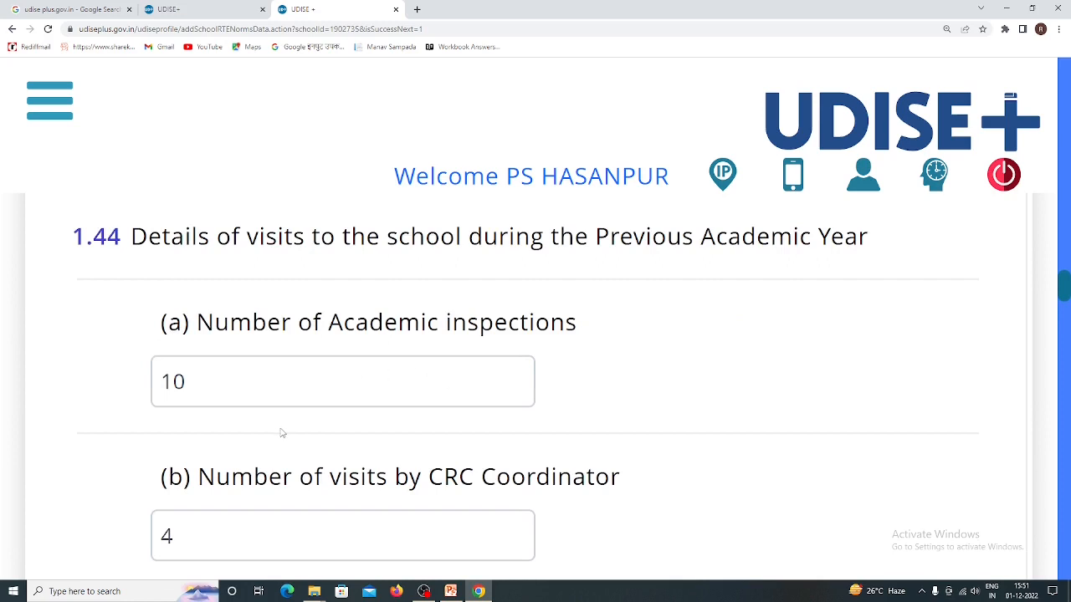
{"action": "scroll", "coordinate": [287, 414], "scroll_direction": "down", "scroll_amount": 2}
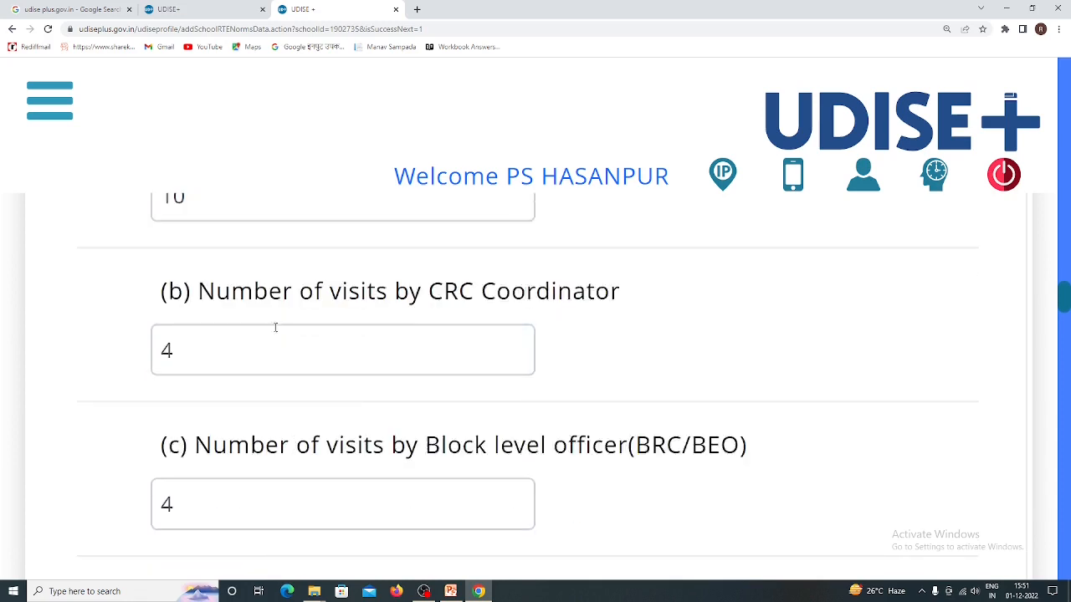
{"action": "scroll", "coordinate": [234, 471], "scroll_direction": "down", "scroll_amount": 2}
{"action": "left_click", "coordinate": [235, 475]}
- Answer 1-Yes to the SMC being constituted in question 1.45(a) and enter 10 SMC/SMDC meetings in 1.45(c)
{"action": "scroll", "coordinate": [484, 446], "scroll_direction": "down", "scroll_amount": 2}
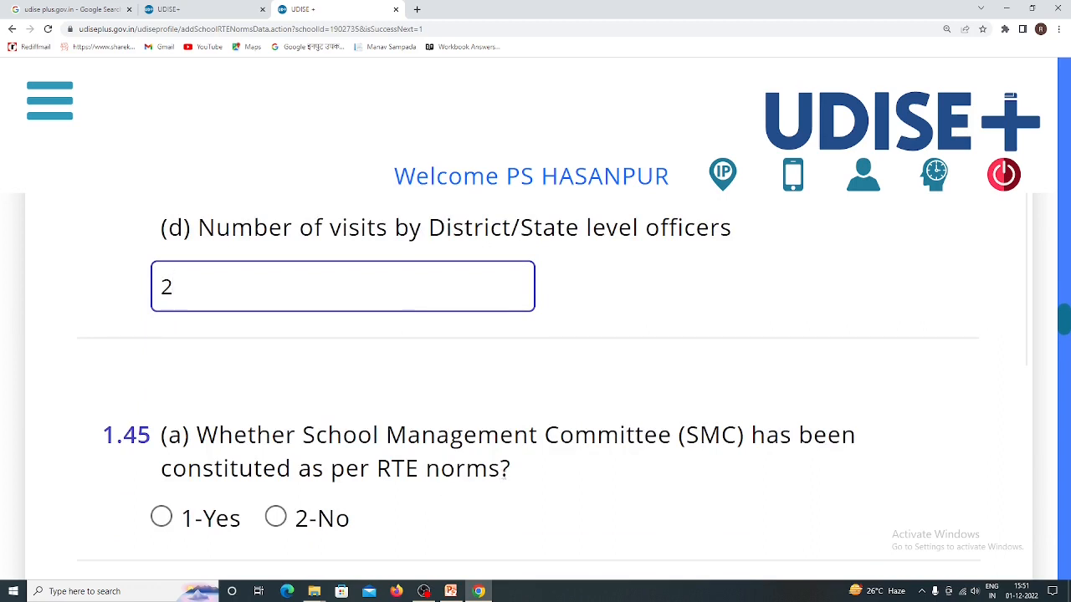
{"action": "left_click", "coordinate": [161, 518]}
{"action": "scroll", "coordinate": [441, 461], "scroll_direction": "down", "scroll_amount": 2}
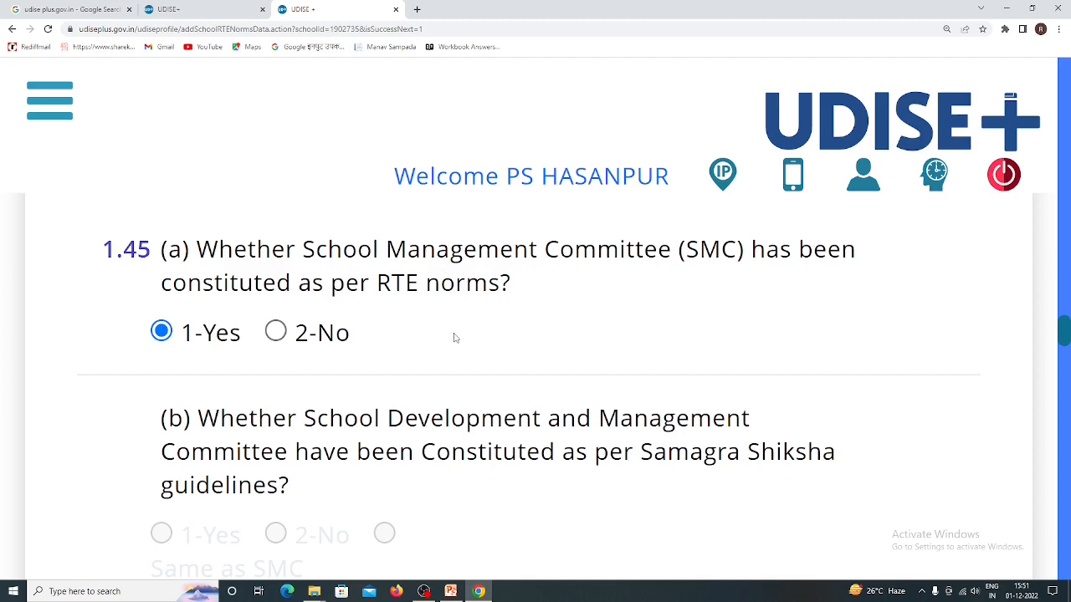
{"action": "scroll", "coordinate": [407, 305], "scroll_direction": "down", "scroll_amount": 2}
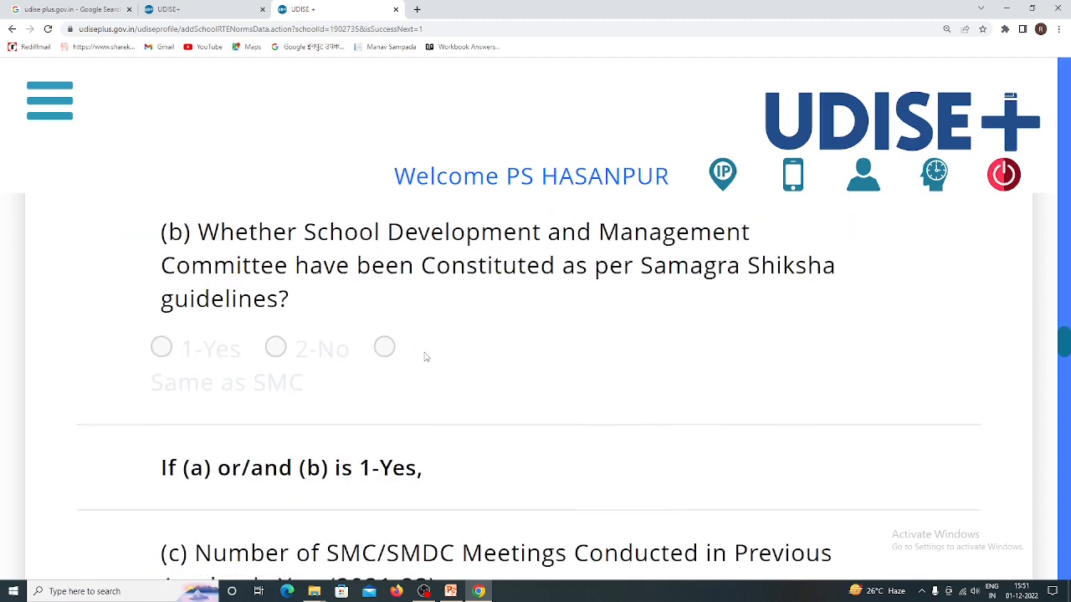
{"action": "scroll", "coordinate": [425, 358], "scroll_direction": "down", "scroll_amount": 2}
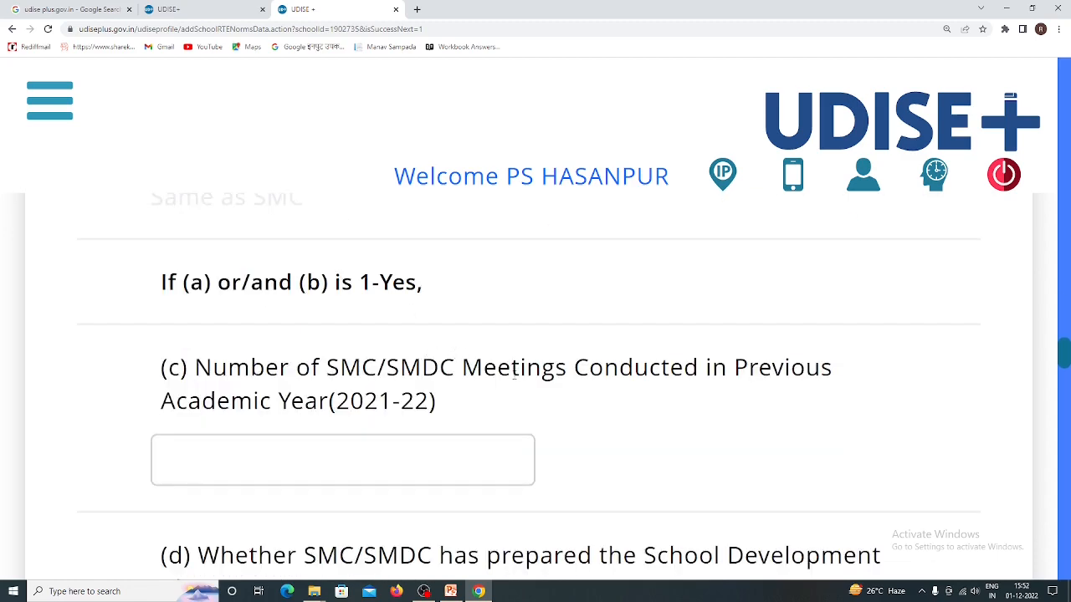
{"action": "left_click", "coordinate": [369, 461]}
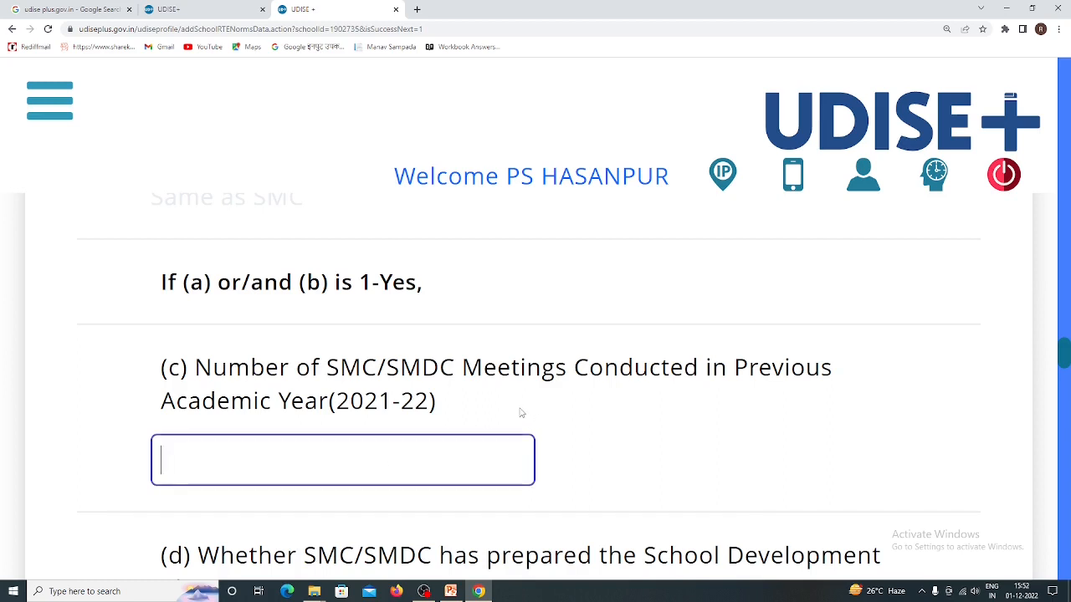
{"action": "type", "text": "10"}
- Answer 1-Yes to the School Development Plan being prepared in question 1.45(d) and enter 2020 as its year
{"action": "scroll", "coordinate": [518, 412], "scroll_direction": "down", "scroll_amount": 2}
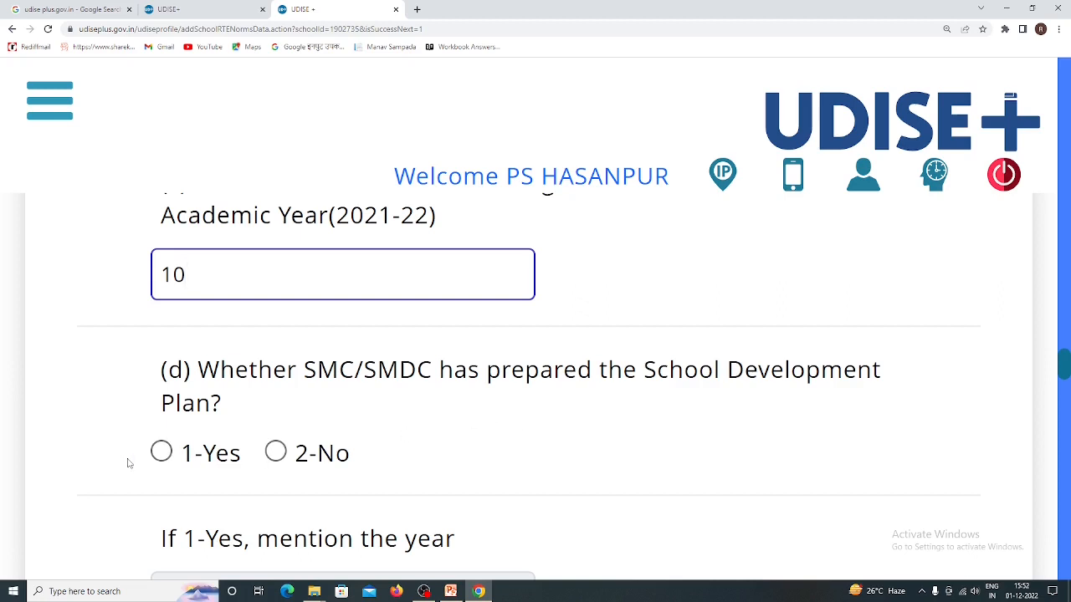
{"action": "left_click", "coordinate": [161, 451]}
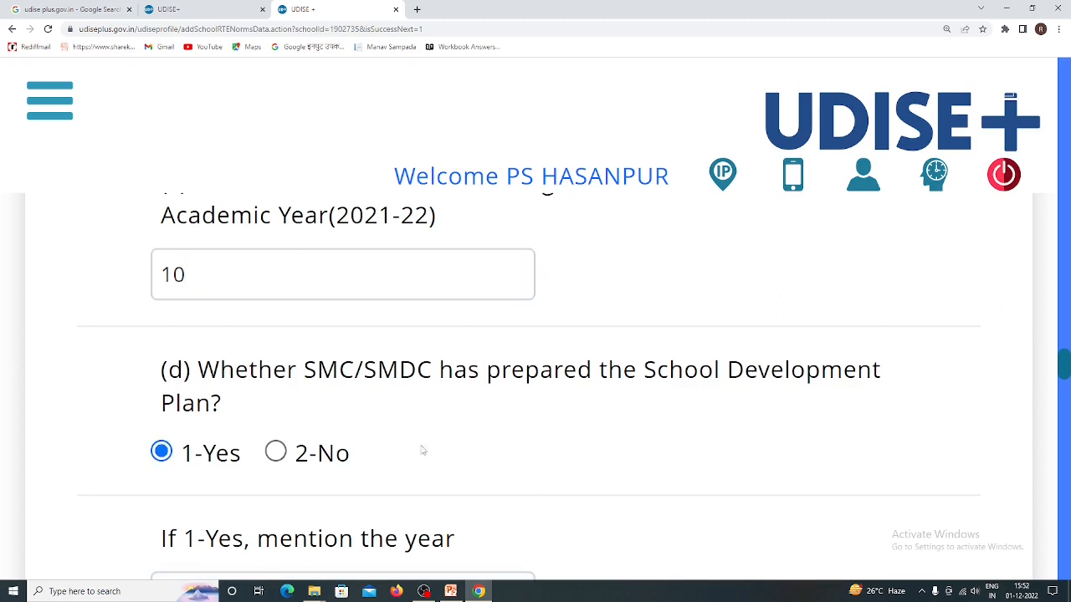
{"action": "scroll", "coordinate": [471, 440], "scroll_direction": "down", "scroll_amount": 2}
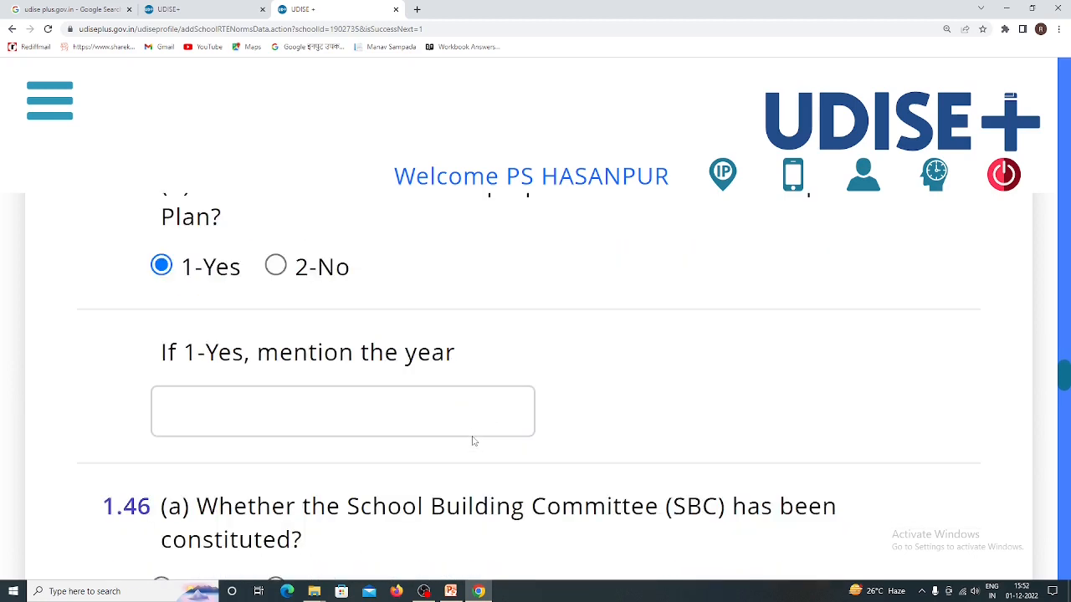
{"action": "left_click", "coordinate": [397, 423]}
{"action": "type", "text": "22"}
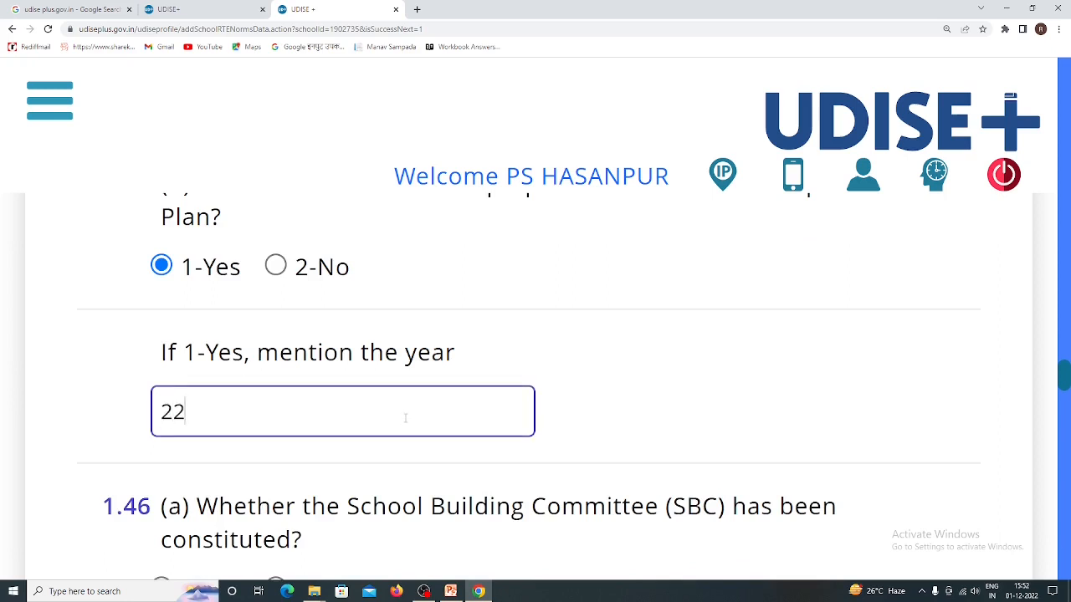
{"action": "key", "text": "BackSpace"}
{"action": "type", "text": "20"}
{"action": "key", "text": "BackSpace"}
{"action": "key", "text": "BackSpace"}
{"action": "type", "text": "020"}
- Answer 1-Yes for the School Building Committee, Academic Committee and Parent-Teacher Association in question 1.46(a) to (c)
{"action": "scroll", "coordinate": [452, 481], "scroll_direction": "down", "scroll_amount": 2}
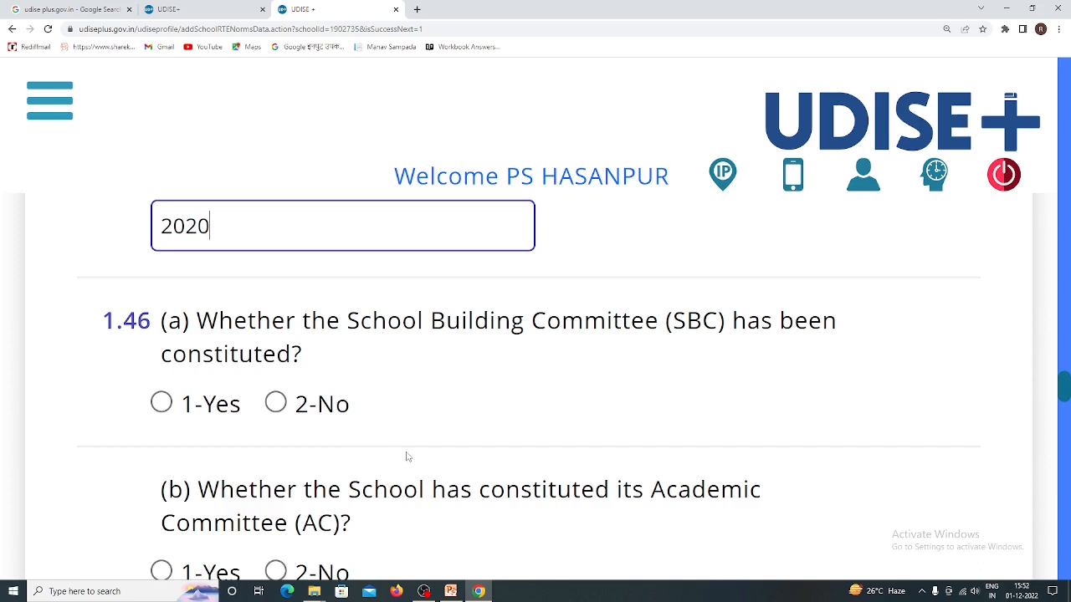
{"action": "left_click", "coordinate": [161, 402]}
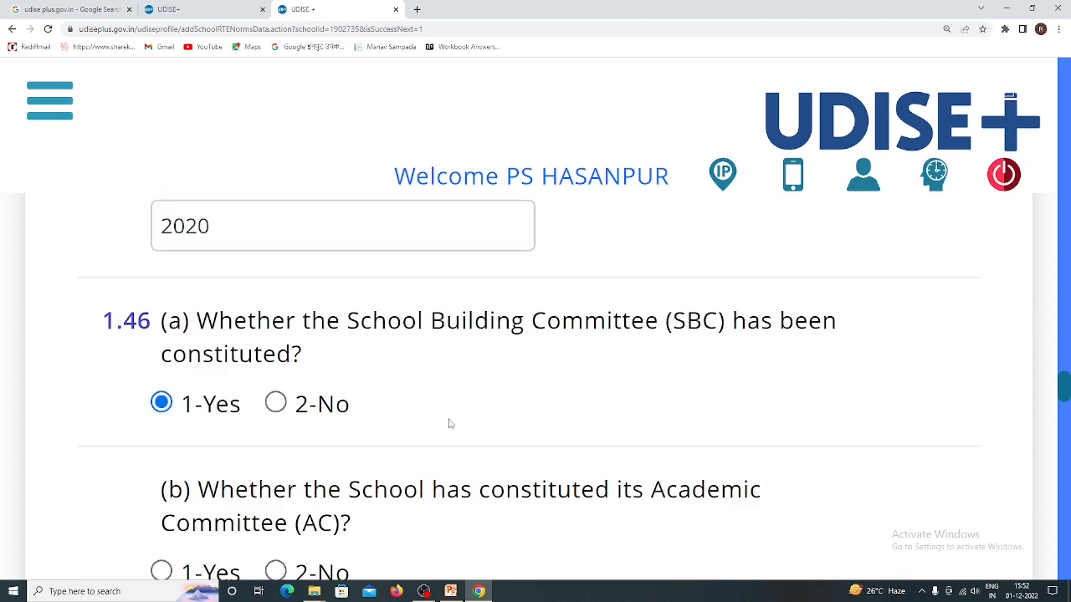
{"action": "scroll", "coordinate": [458, 445], "scroll_direction": "down", "scroll_amount": 2}
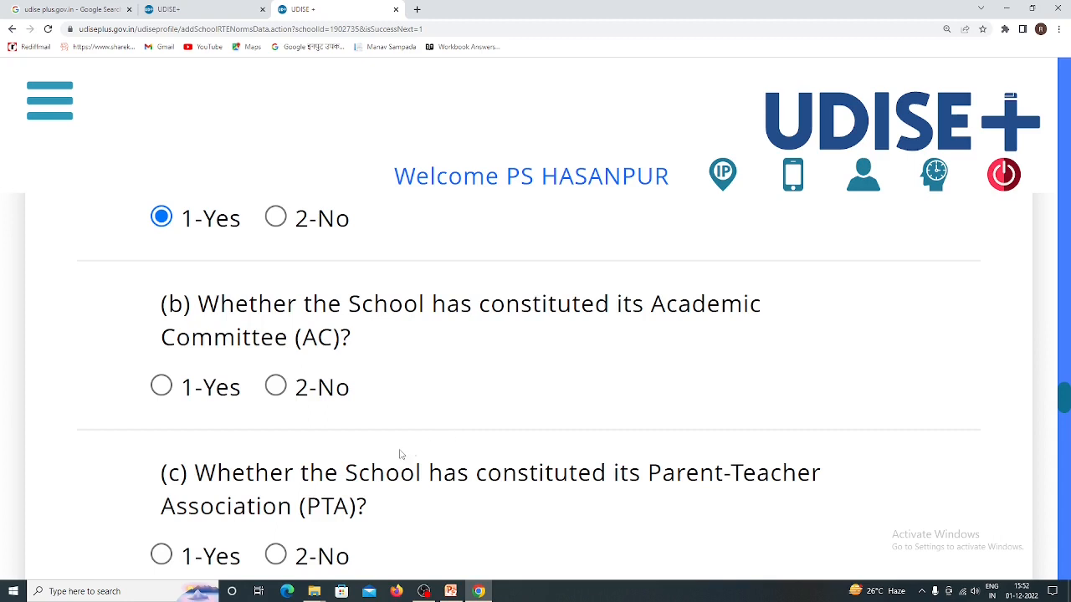
{"action": "left_click", "coordinate": [162, 386]}
{"action": "scroll", "coordinate": [529, 476], "scroll_direction": "down", "scroll_amount": 2}
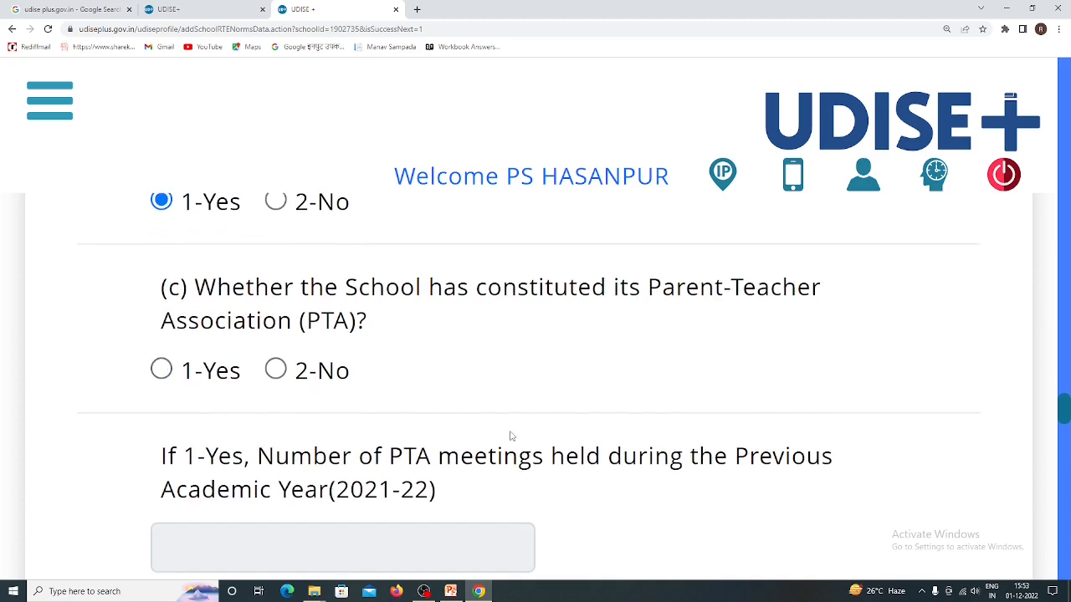
{"action": "left_click", "coordinate": [163, 371]}
- Enter 10 PTA meetings for the previous academic year and answer 1-Yes to PFMS registration in question 1.47
{"action": "scroll", "coordinate": [477, 410], "scroll_direction": "down", "scroll_amount": 2}
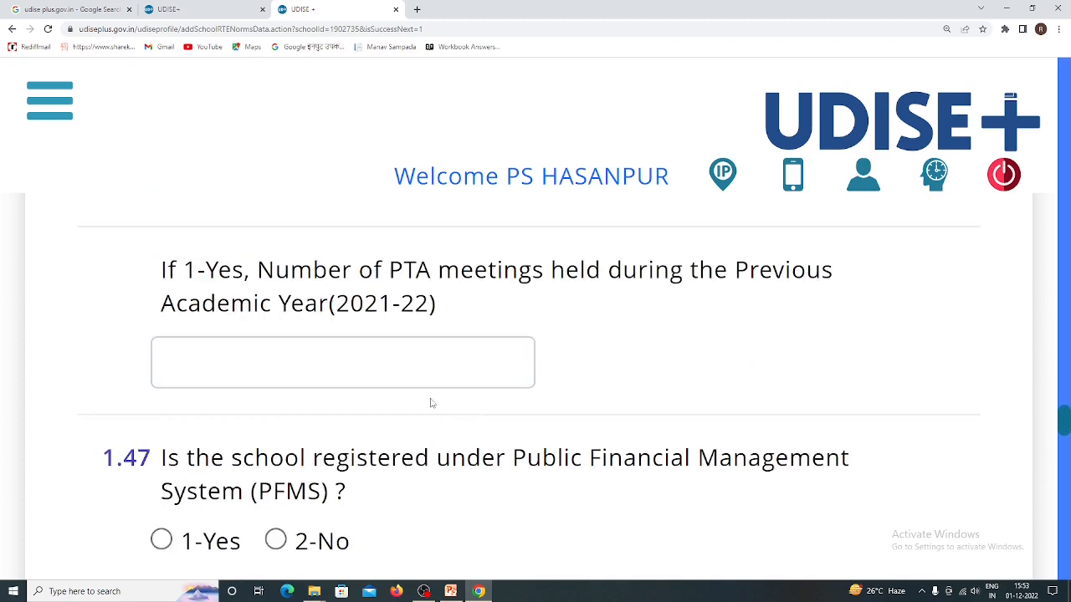
{"action": "left_click", "coordinate": [414, 371]}
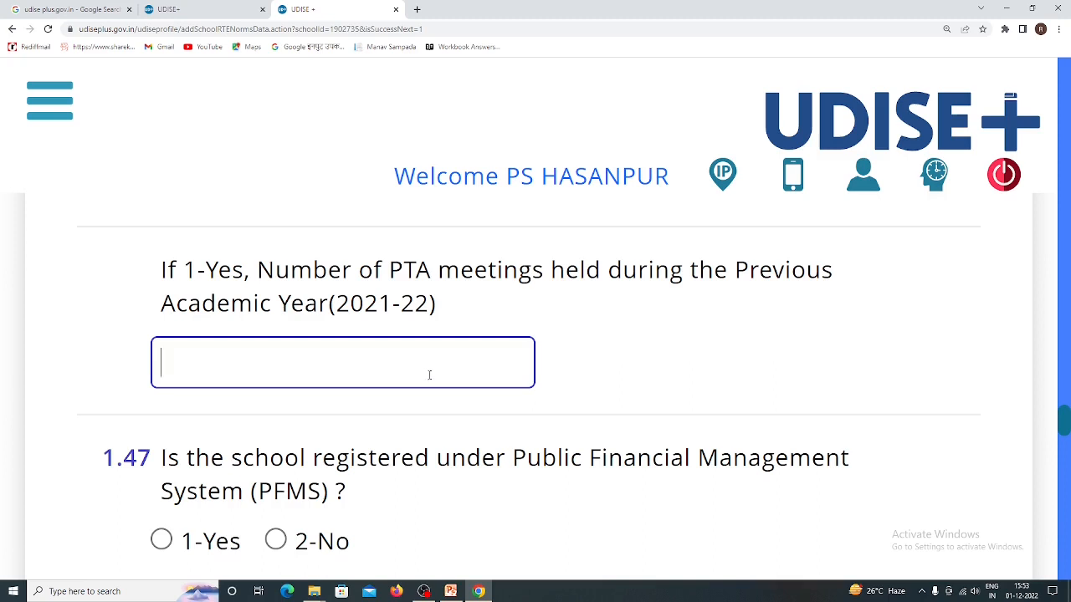
{"action": "type", "text": "10"}
{"action": "scroll", "coordinate": [489, 414], "scroll_direction": "down", "scroll_amount": 2}
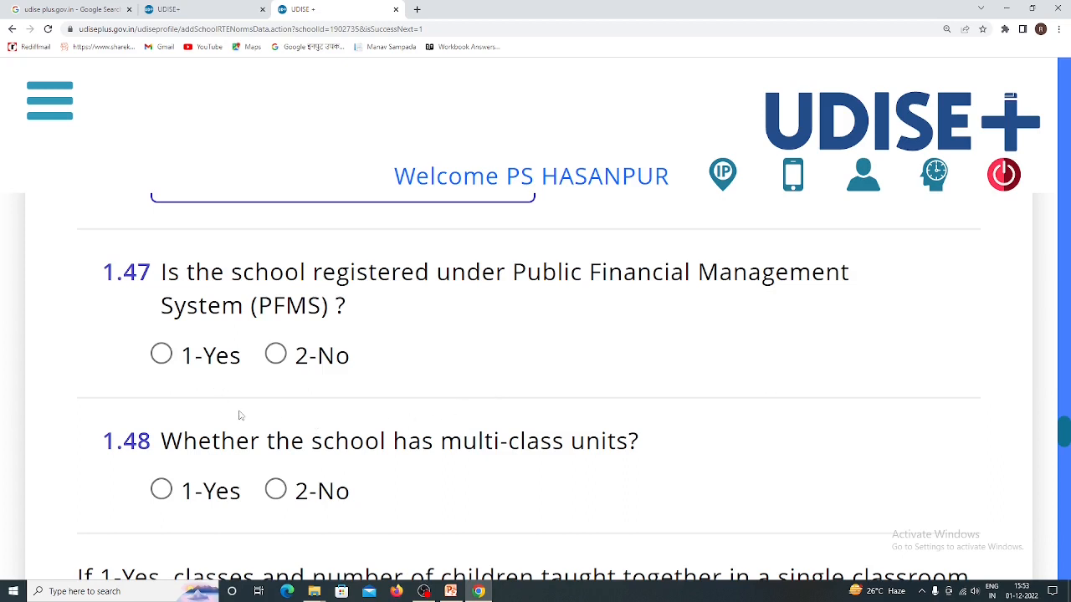
{"action": "left_click", "coordinate": [161, 354]}
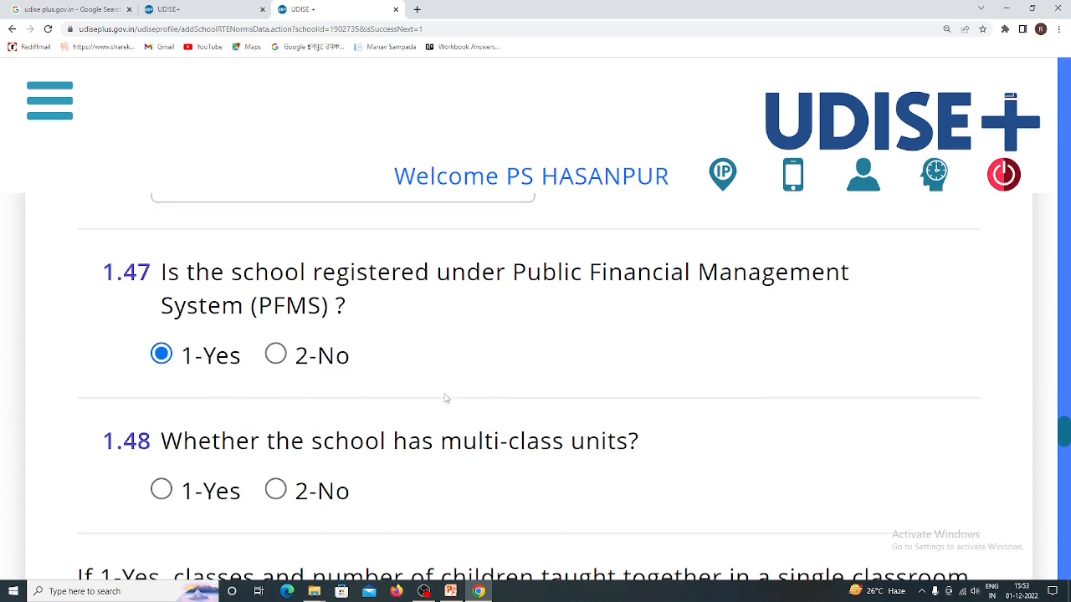
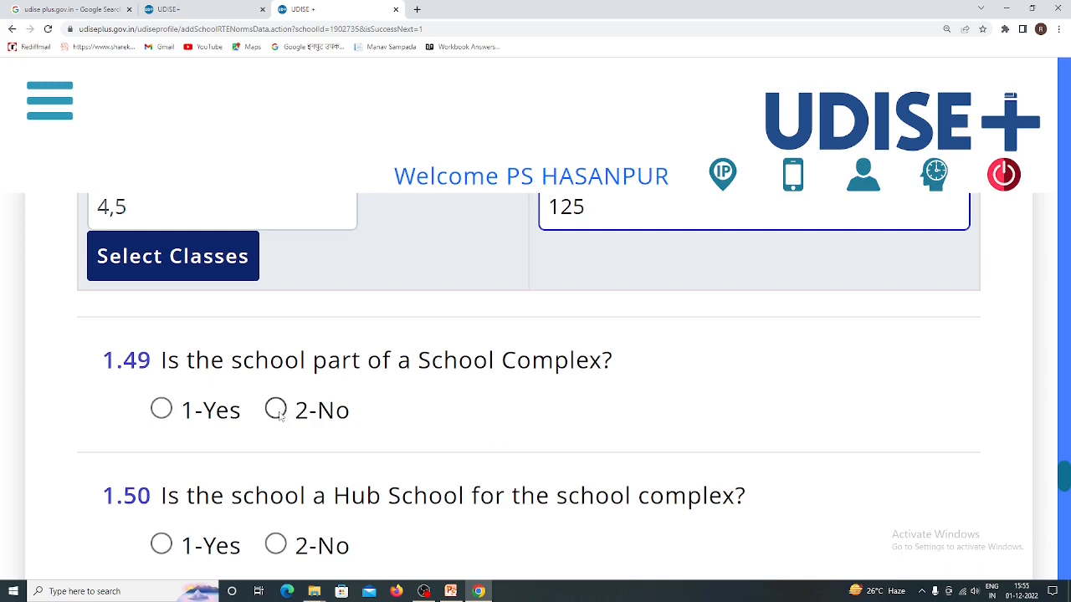
- Answer 2-No to both the School Complex question 1.49 and the Hub School question 1.50
{"action": "left_click", "coordinate": [279, 412]}
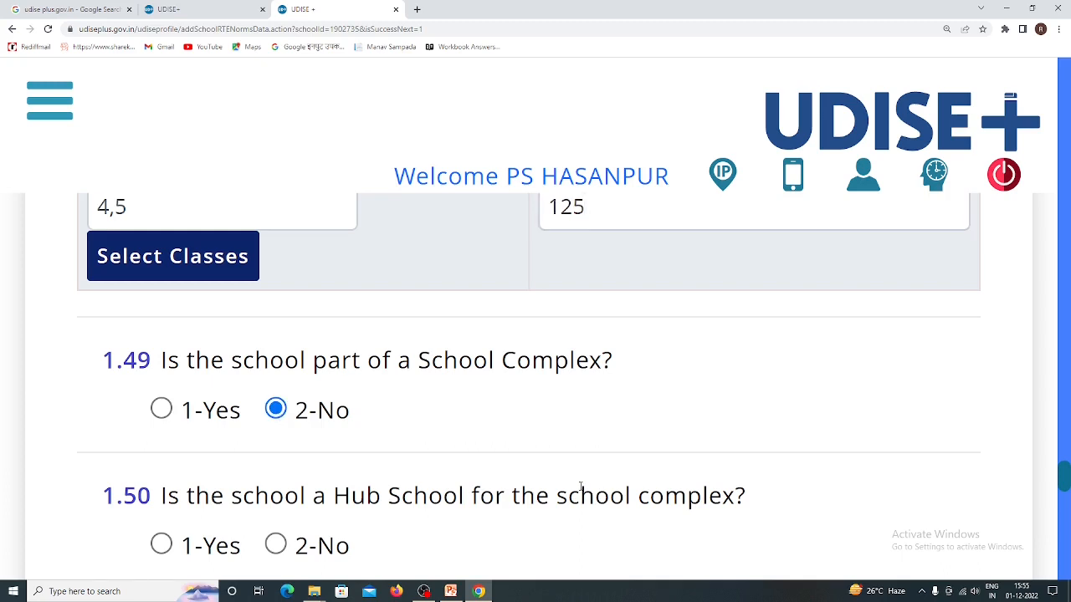
{"action": "scroll", "coordinate": [539, 483], "scroll_direction": "down", "scroll_amount": 2}
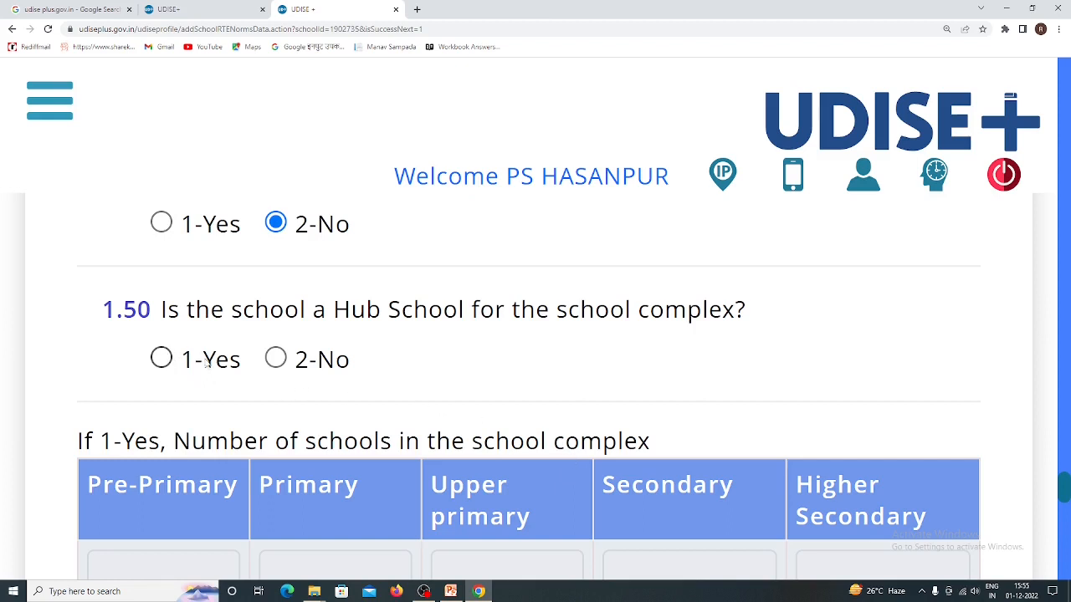
{"action": "left_click", "coordinate": [284, 363]}
- Answer 2-No to the Ek Bharat Shreshtha Bharat question 1.51 and move on to the question 1.52 section without saving
{"action": "scroll", "coordinate": [438, 361], "scroll_direction": "down", "scroll_amount": 2}
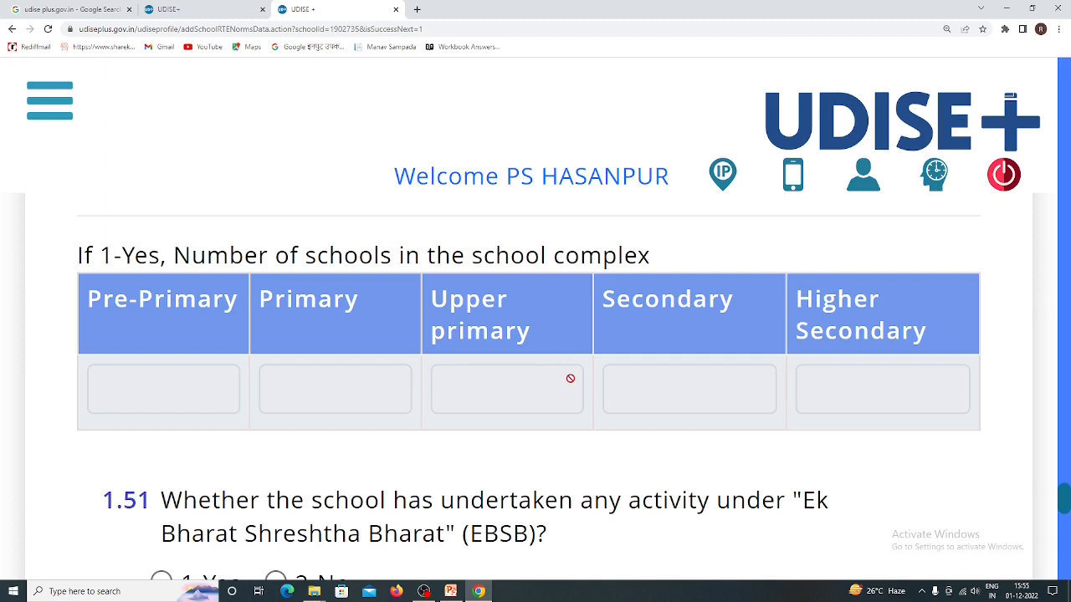
{"action": "scroll", "coordinate": [575, 399], "scroll_direction": "down", "scroll_amount": 2}
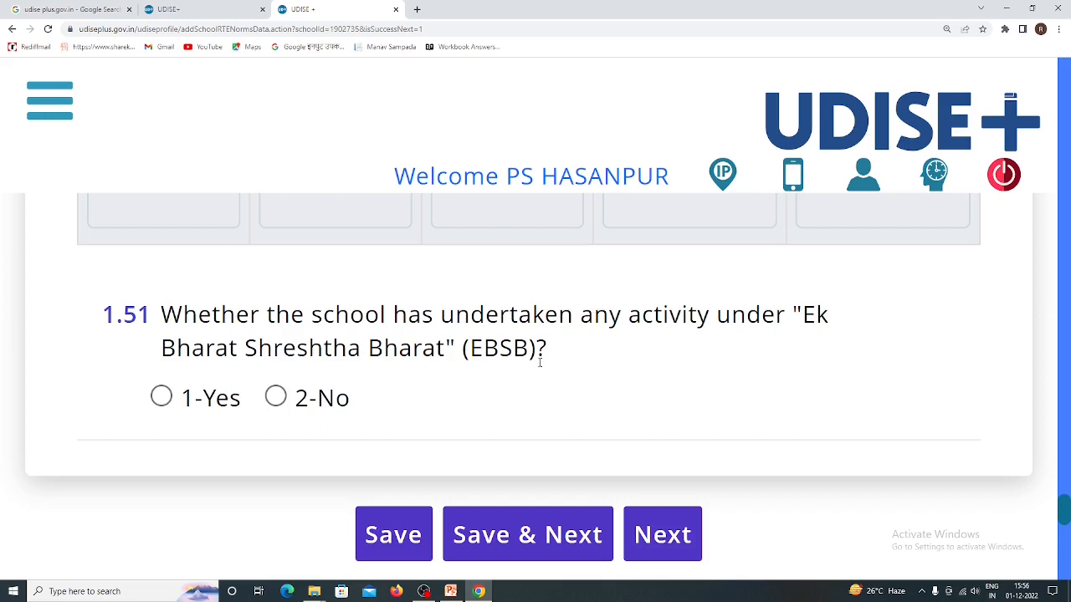
{"action": "left_click", "coordinate": [283, 402]}
{"action": "left_click", "coordinate": [691, 543]}
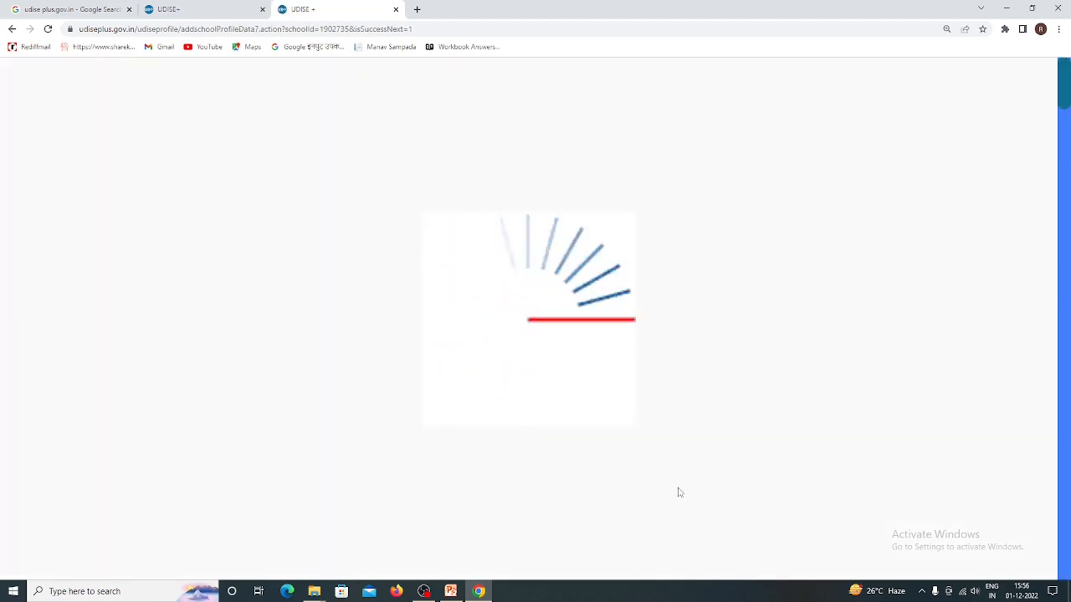
- For Primary, answer 1-Yes to the complete set of free textbooks in 1.52.1 and choose 4 - April as the month received
{"action": "scroll", "coordinate": [640, 469], "scroll_direction": "down", "scroll_amount": 4}
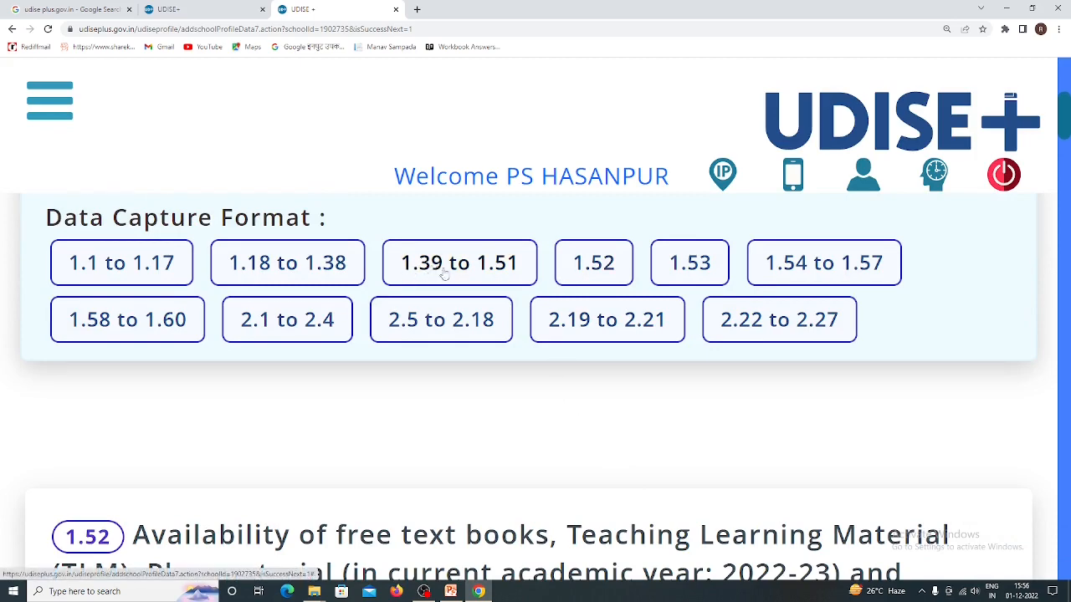
{"action": "scroll", "coordinate": [421, 409], "scroll_direction": "down", "scroll_amount": 2}
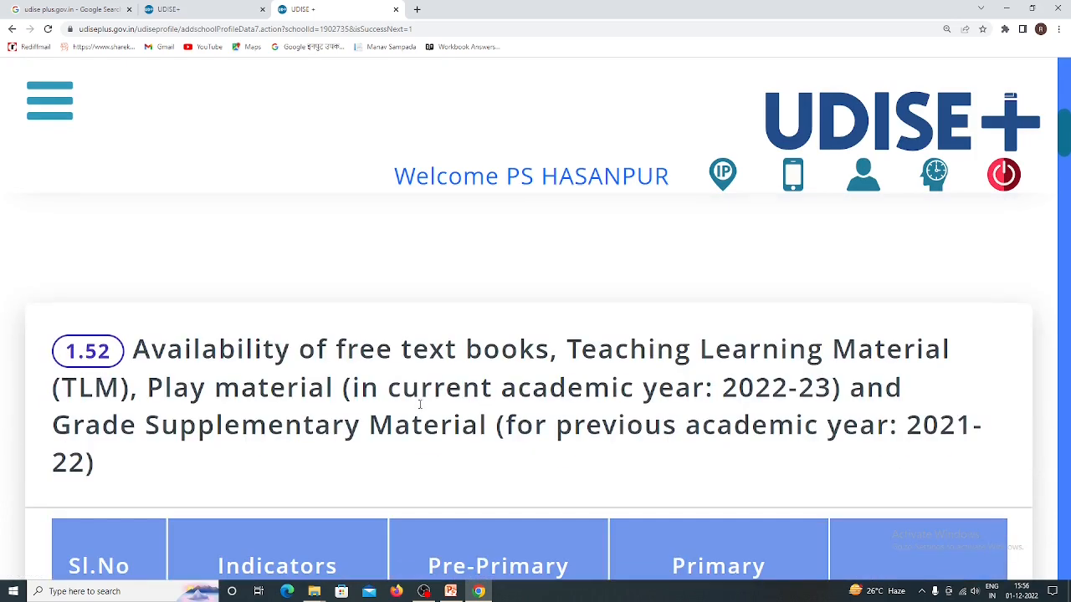
{"action": "scroll", "coordinate": [421, 408], "scroll_direction": "down", "scroll_amount": 2}
{"action": "scroll", "coordinate": [420, 406], "scroll_direction": "down", "scroll_amount": 2}
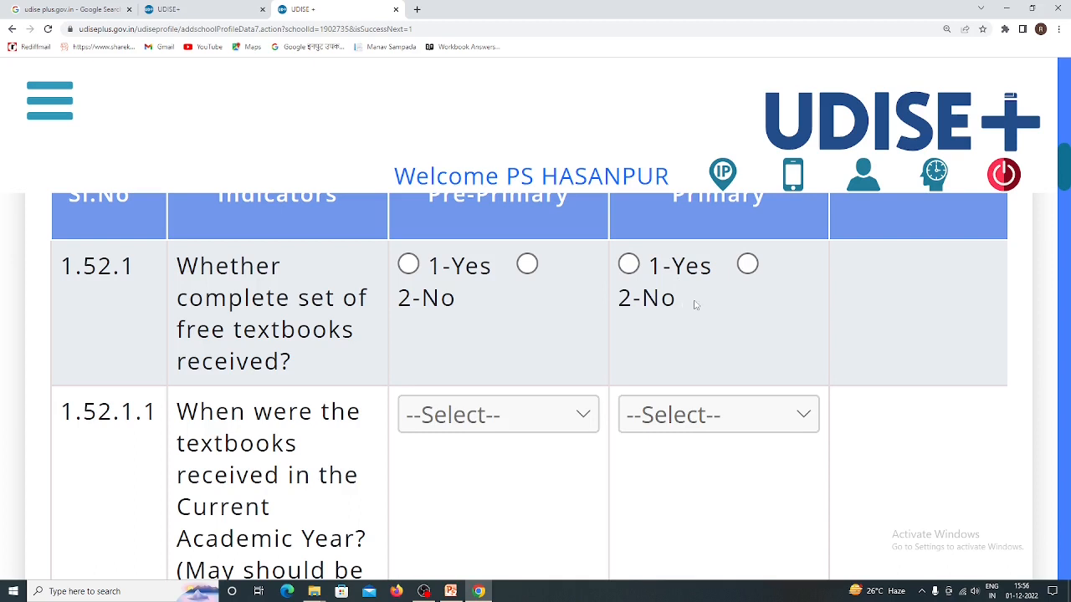
{"action": "left_click", "coordinate": [630, 265]}
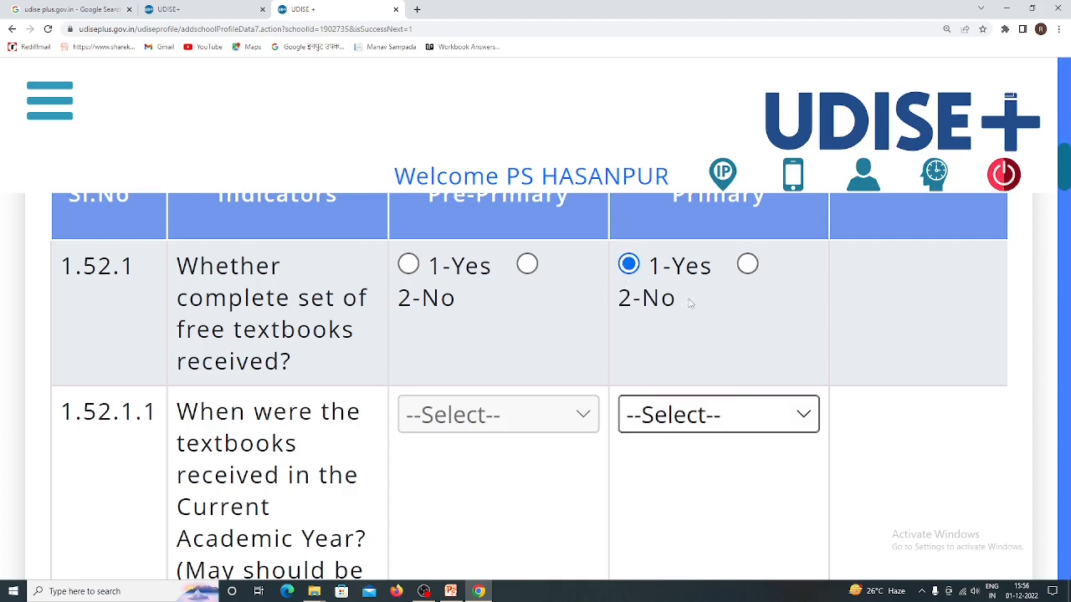
{"action": "left_click", "coordinate": [726, 419]}
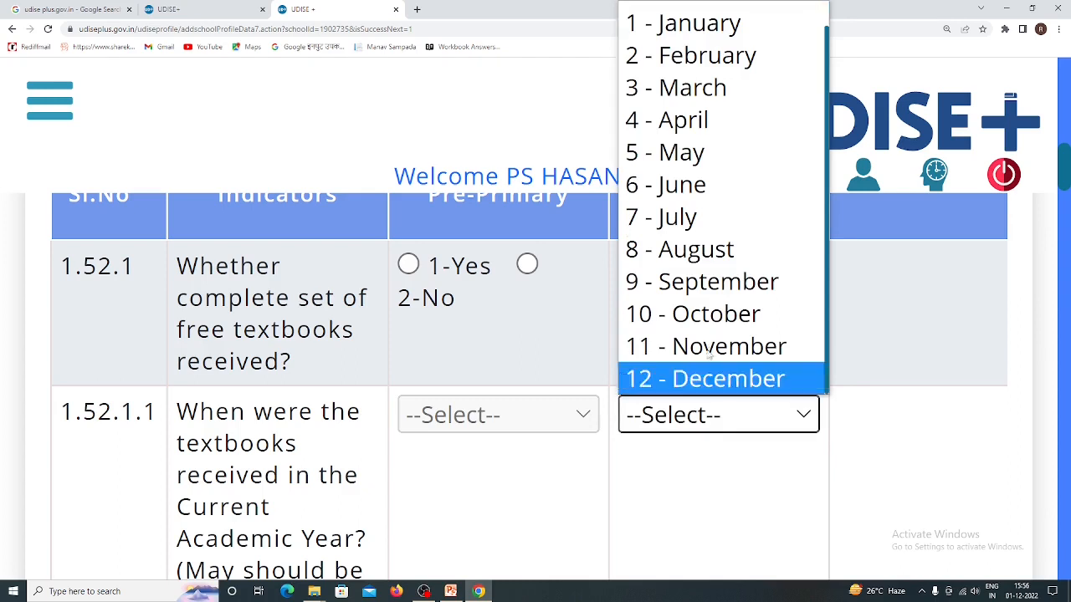
{"action": "left_click", "coordinate": [690, 131]}
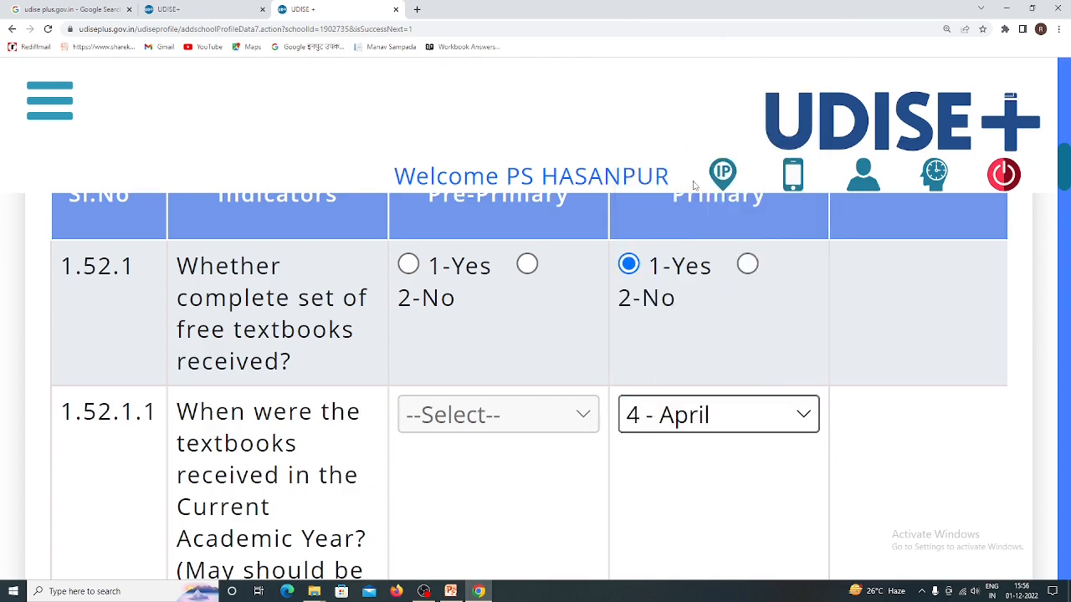
{"action": "scroll", "coordinate": [726, 435], "scroll_direction": "down", "scroll_amount": 2}
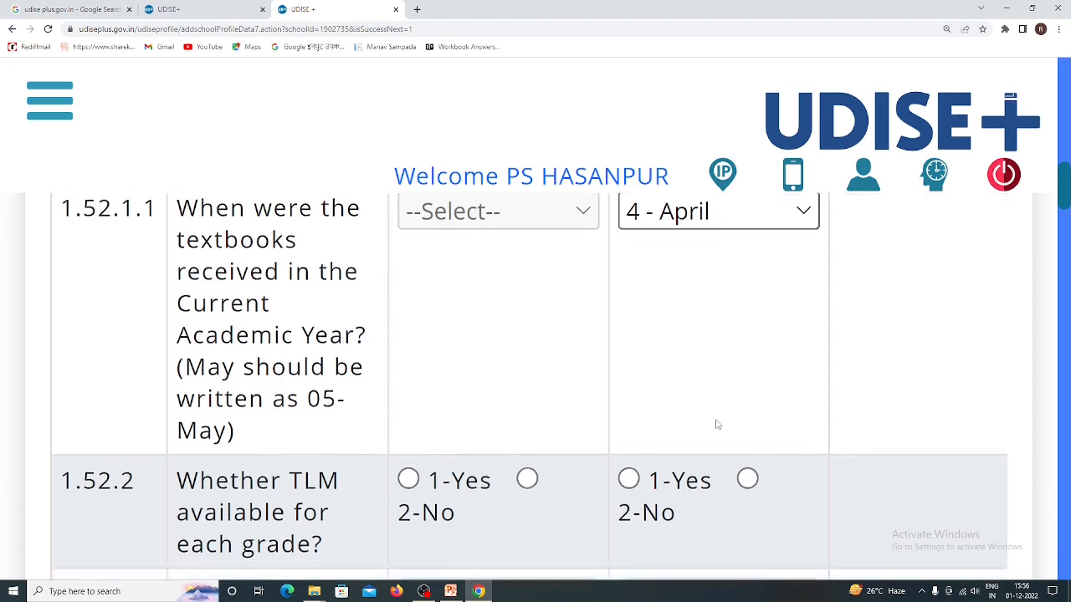
{"action": "scroll", "coordinate": [716, 424], "scroll_direction": "down", "scroll_amount": 2}
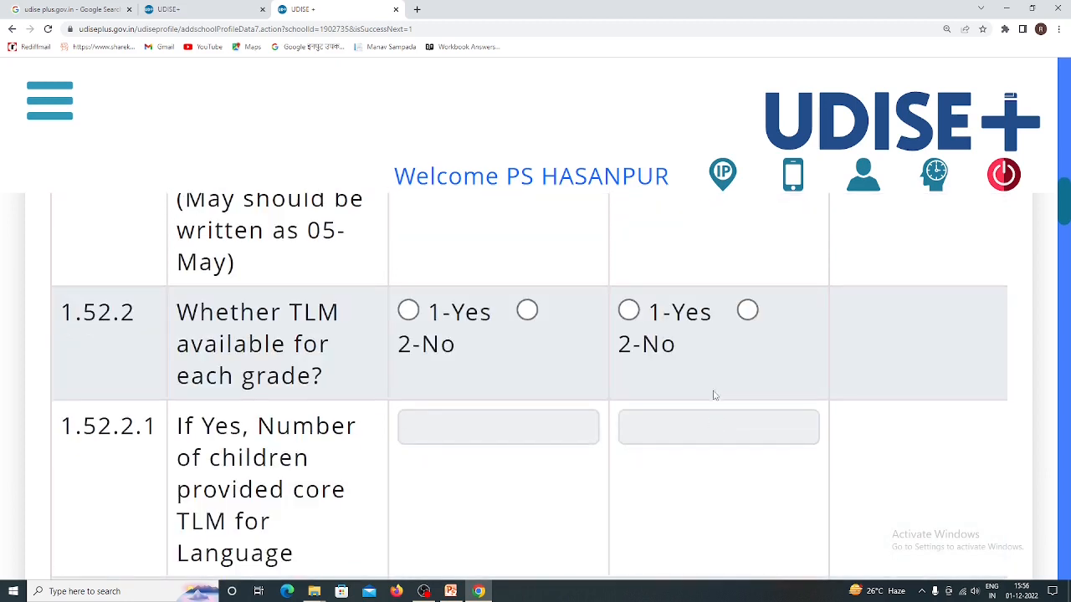
- For Primary, answer 1-Yes to TLM availability in 1.52.2 and enter 200 children for both Language and Mathematics core TLM
{"action": "left_click", "coordinate": [748, 311]}
{"action": "left_click", "coordinate": [628, 310]}
{"action": "left_click", "coordinate": [685, 427]}
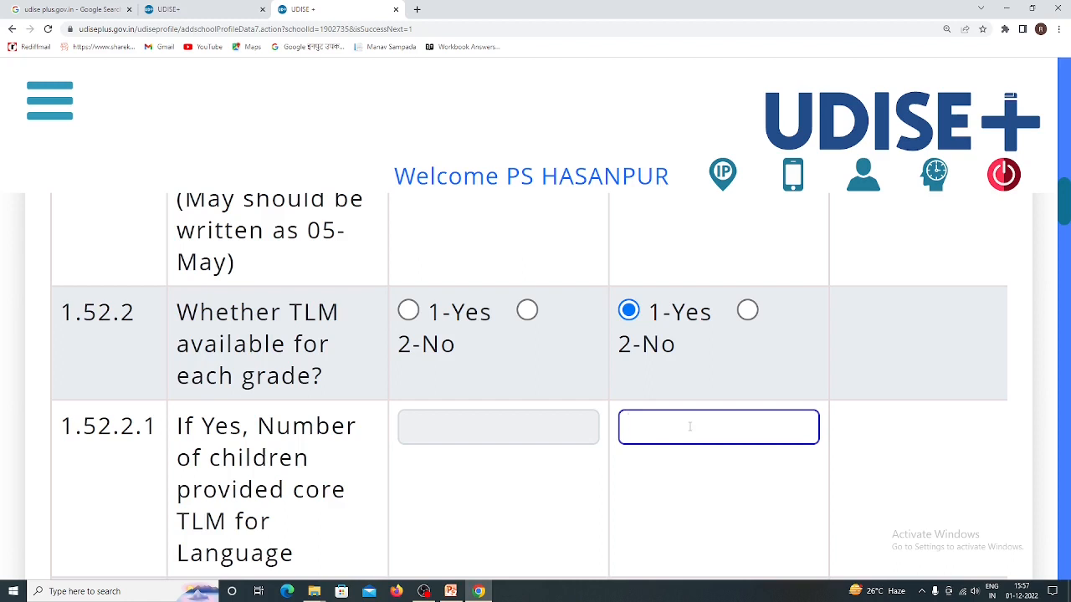
{"action": "type", "text": "200"}
{"action": "scroll", "coordinate": [554, 482], "scroll_direction": "down", "scroll_amount": 1}
{"action": "scroll", "coordinate": [553, 482], "scroll_direction": "down", "scroll_amount": 2}
{"action": "left_click", "coordinate": [642, 420]}
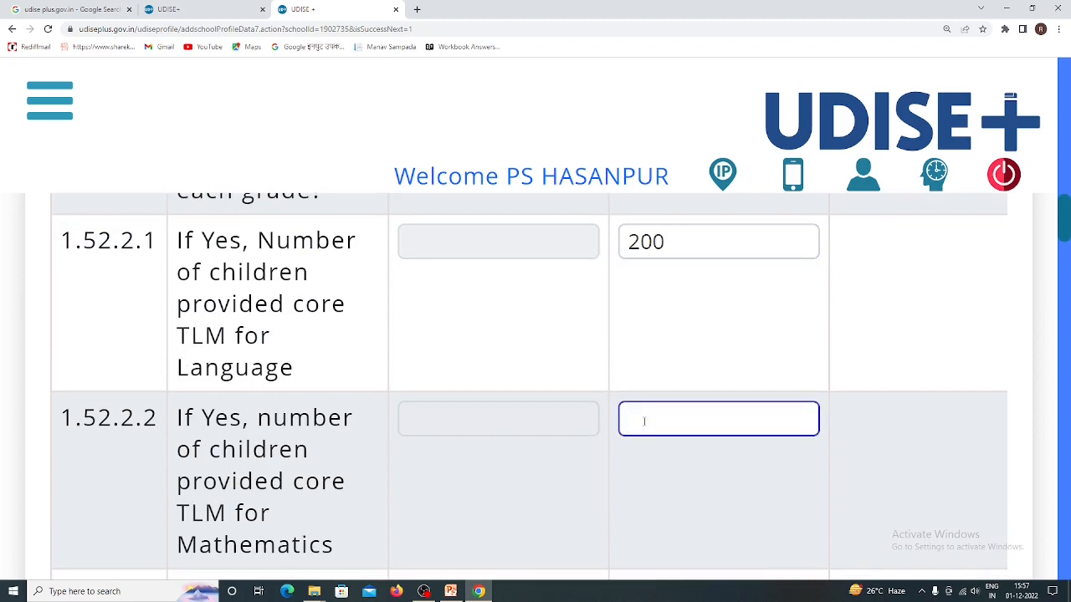
{"action": "type", "text": "200"}
- For Primary, answer 1-Yes to Graded Supplementary Material in 1.52.3, with 80 children provided the material and 200 having access to it
{"action": "scroll", "coordinate": [530, 478], "scroll_direction": "down", "scroll_amount": 3}
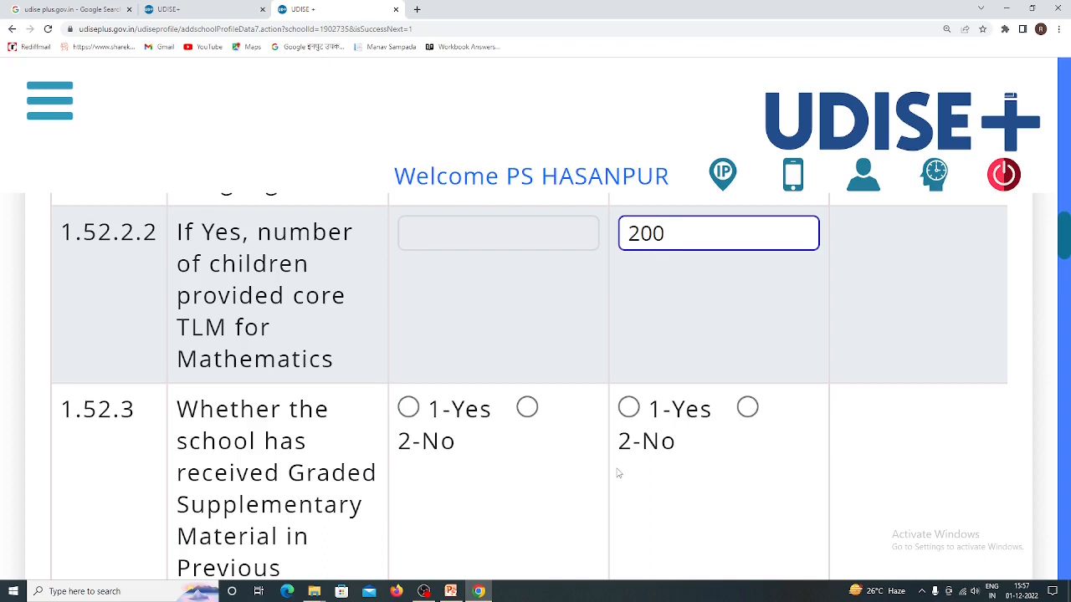
{"action": "left_click", "coordinate": [629, 408]}
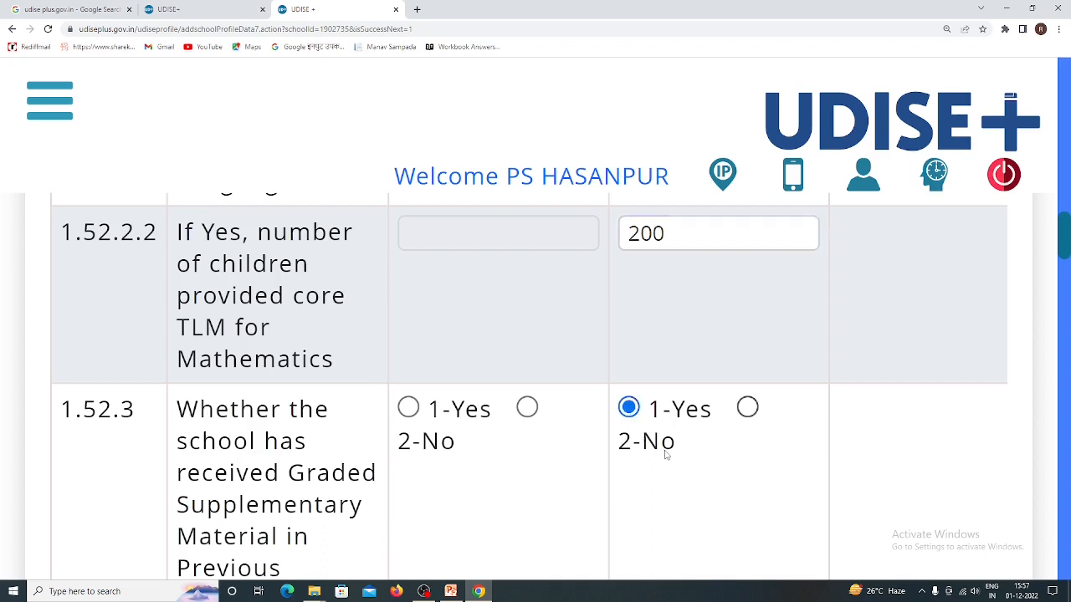
{"action": "scroll", "coordinate": [679, 462], "scroll_direction": "down", "scroll_amount": 2}
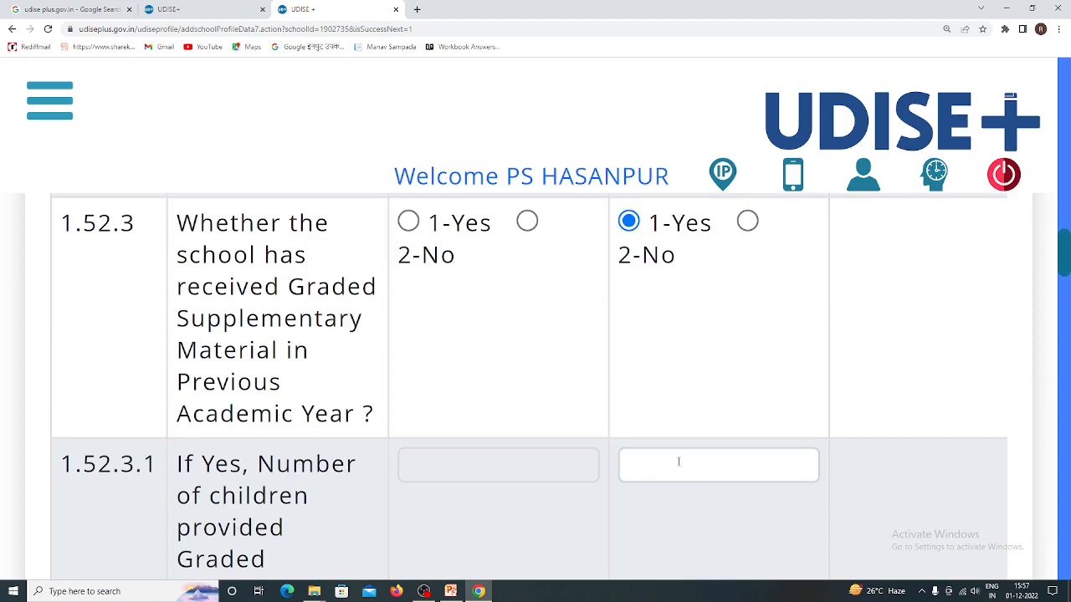
{"action": "scroll", "coordinate": [678, 462], "scroll_direction": "down", "scroll_amount": 2}
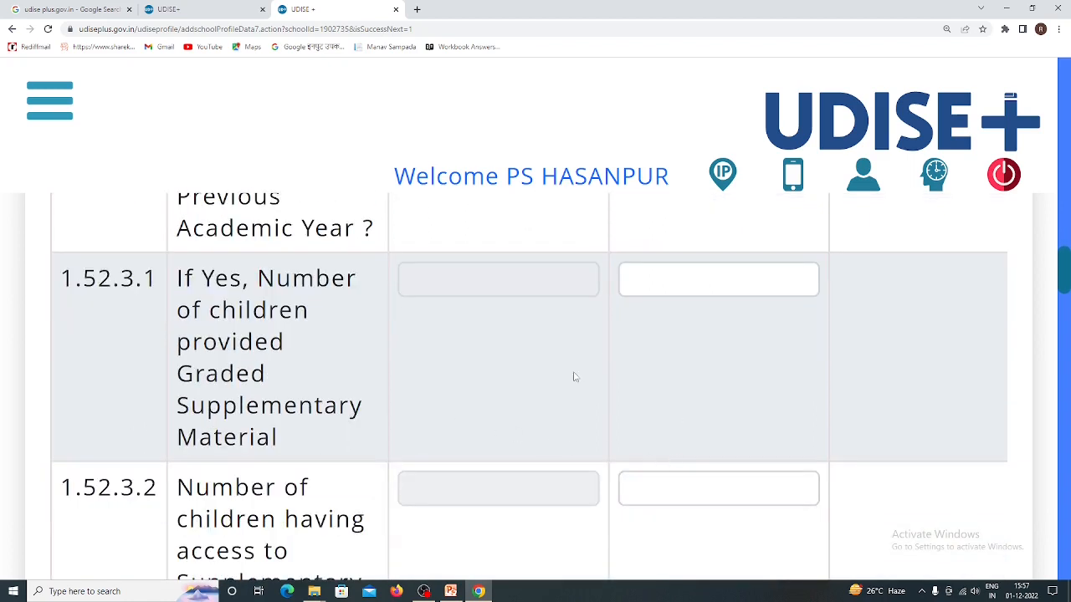
{"action": "left_click", "coordinate": [669, 275]}
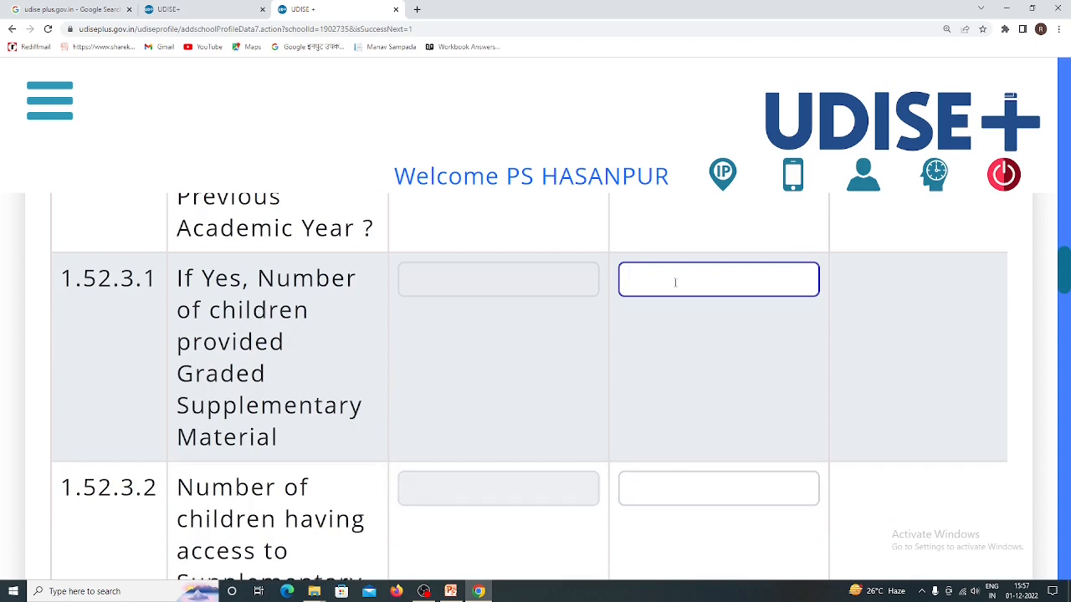
{"action": "type", "text": "80"}
{"action": "scroll", "coordinate": [491, 462], "scroll_direction": "down", "scroll_amount": 2}
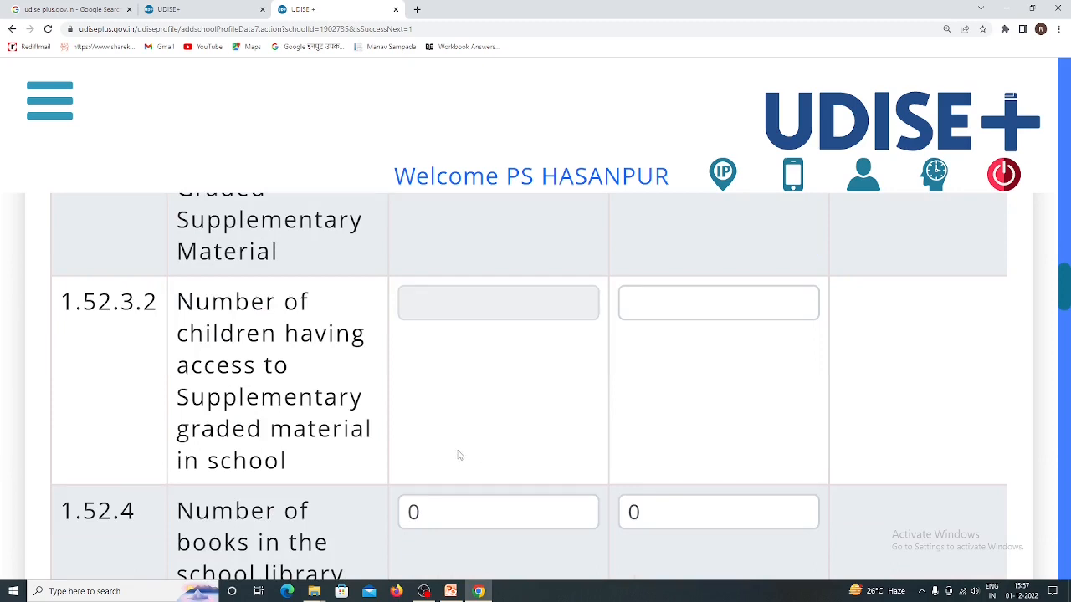
{"action": "left_click", "coordinate": [672, 303]}
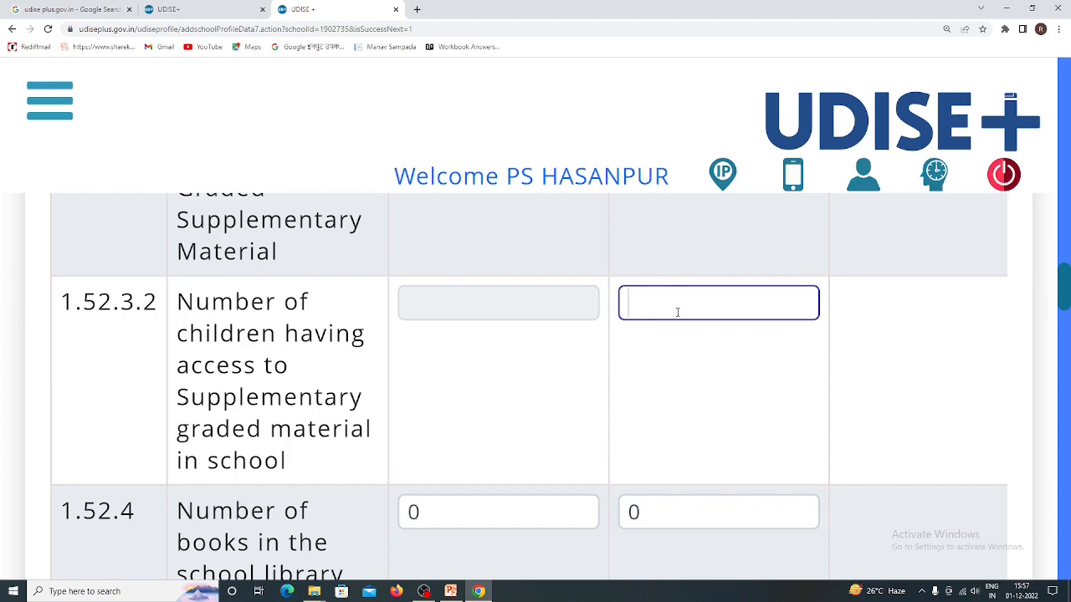
{"action": "type", "text": "200"}
- For Primary, enter 2500 books in the school library in 1.52.4 and 350 times borrowed or read in 1.52.4.1
{"action": "scroll", "coordinate": [450, 451], "scroll_direction": "down", "scroll_amount": 1}
{"action": "scroll", "coordinate": [451, 452], "scroll_direction": "down", "scroll_amount": 2}
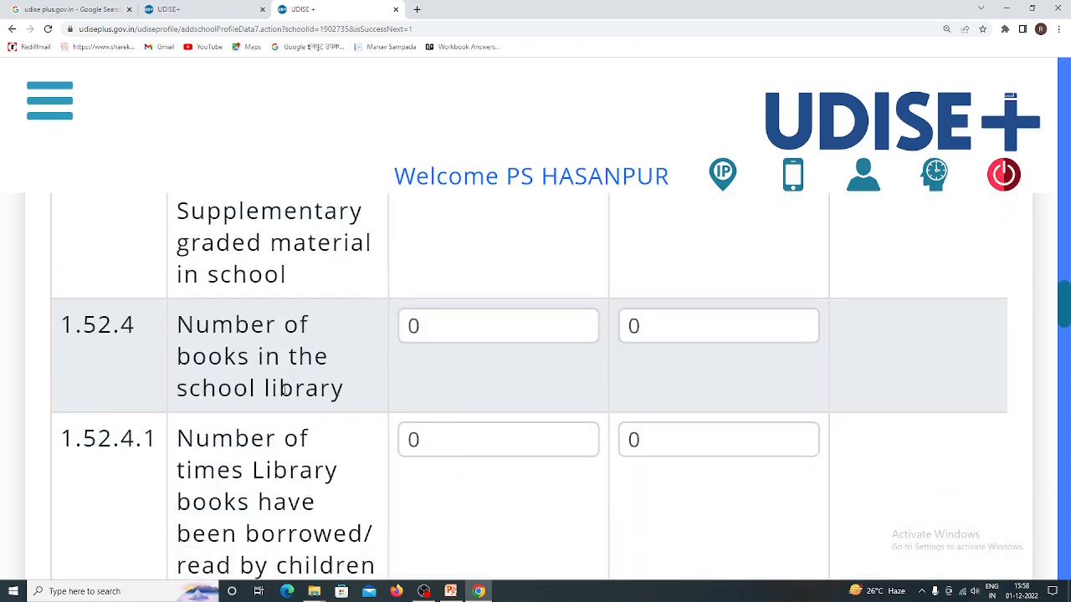
{"action": "left_click", "coordinate": [650, 325]}
{"action": "key", "text": "BackSpace"}
{"action": "type", "text": "2500"}
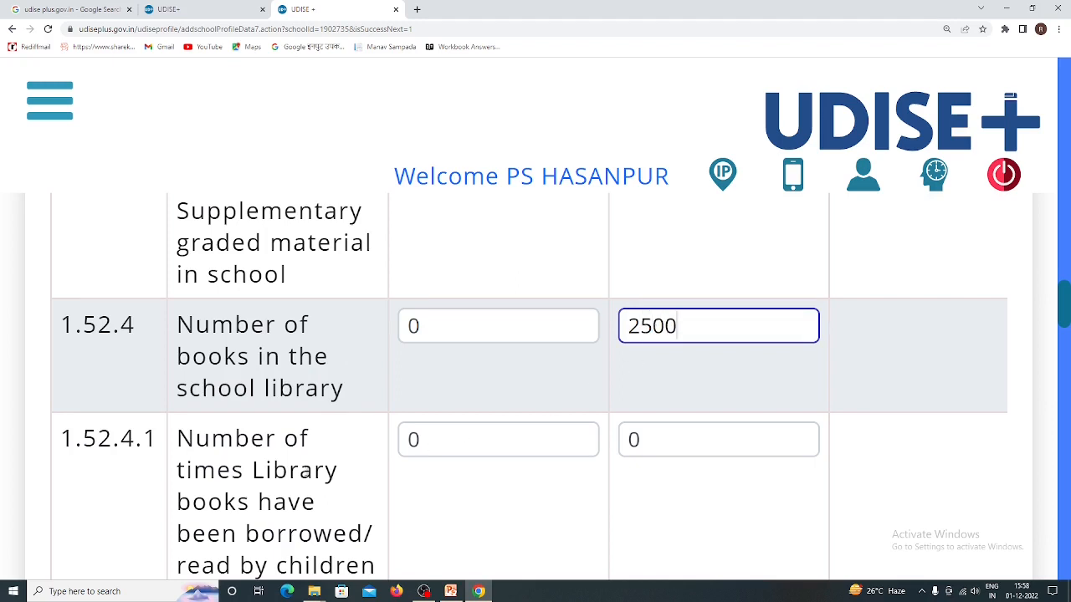
{"action": "scroll", "coordinate": [308, 502], "scroll_direction": "down", "scroll_amount": 1}
{"action": "scroll", "coordinate": [311, 504], "scroll_direction": "down", "scroll_amount": 1}
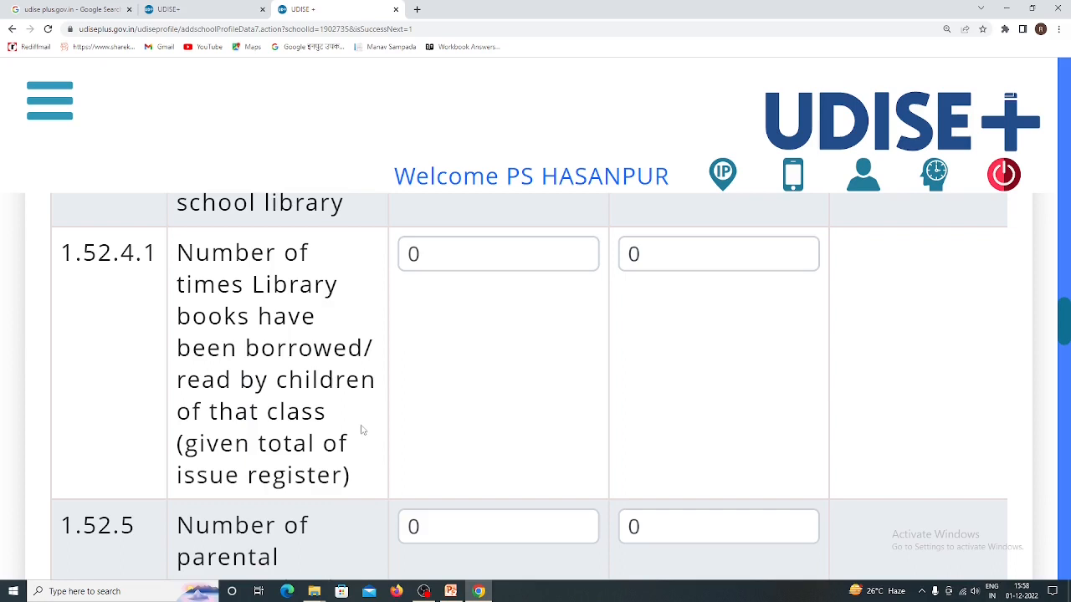
{"action": "left_click", "coordinate": [649, 253]}
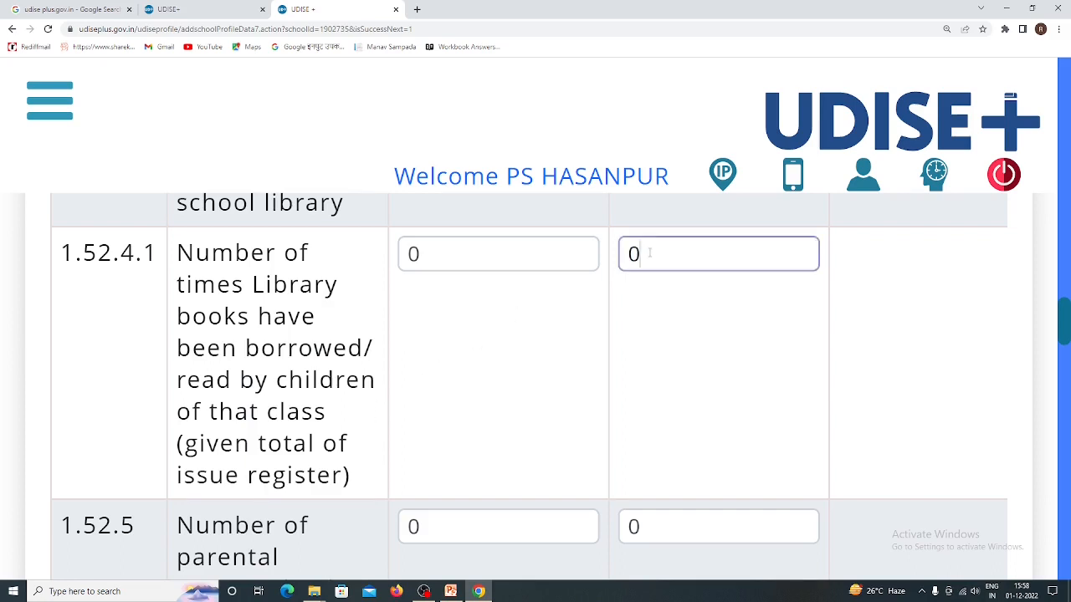
{"action": "key", "text": "BackSpace"}
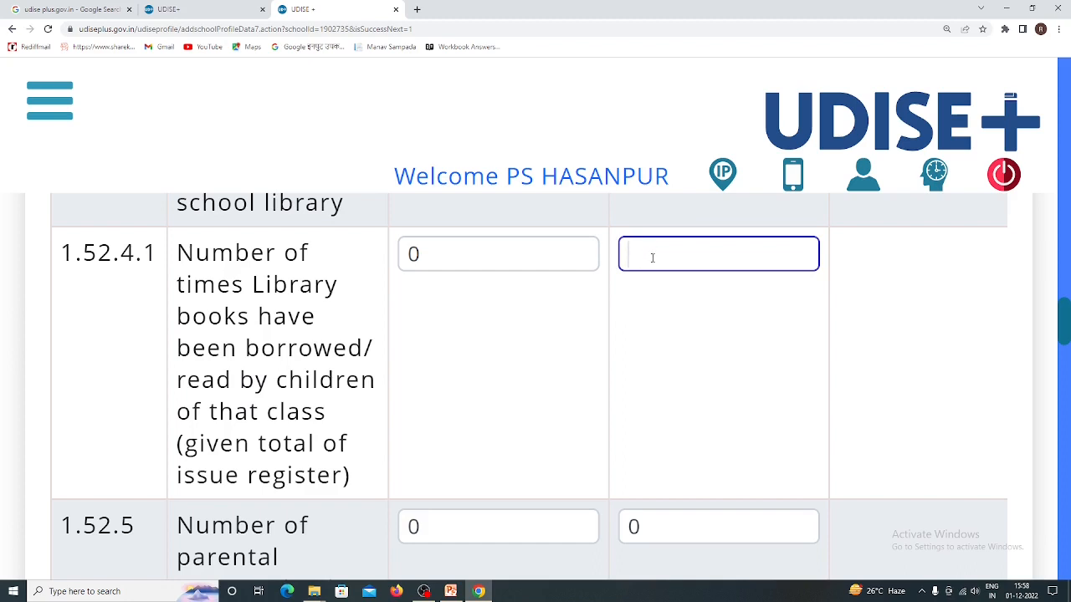
{"action": "type", "text": "350"}
- For Primary, enter 25 parental communications in 1.52.5 and answer 1-Yes to parent/volunteer involvement in FLN in 1.52.6
{"action": "scroll", "coordinate": [603, 360], "scroll_direction": "down", "scroll_amount": 2}
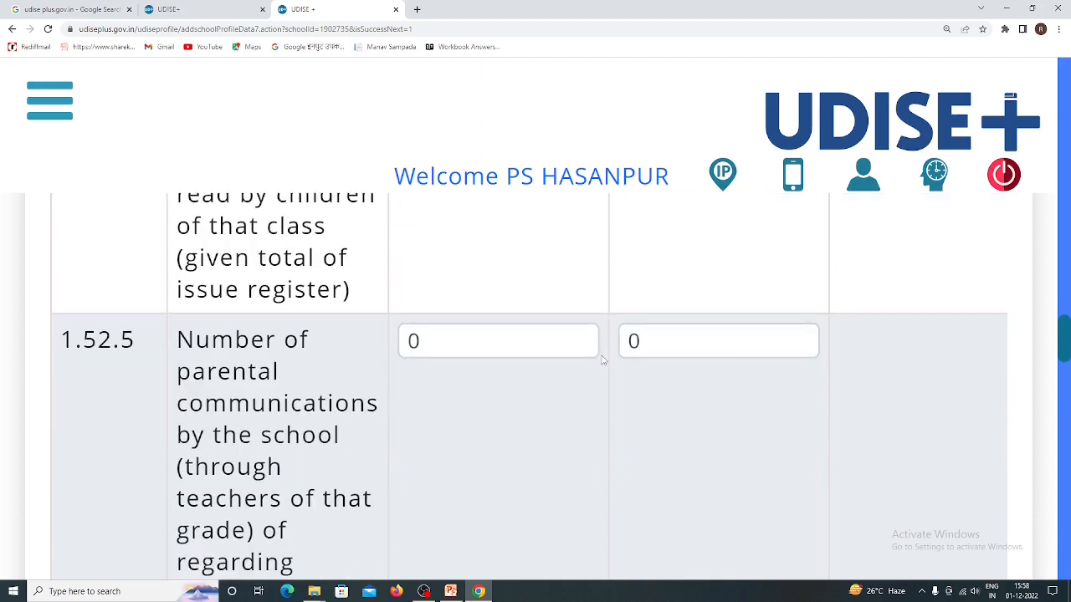
{"action": "left_click", "coordinate": [646, 339]}
{"action": "key", "text": "BackSpace"}
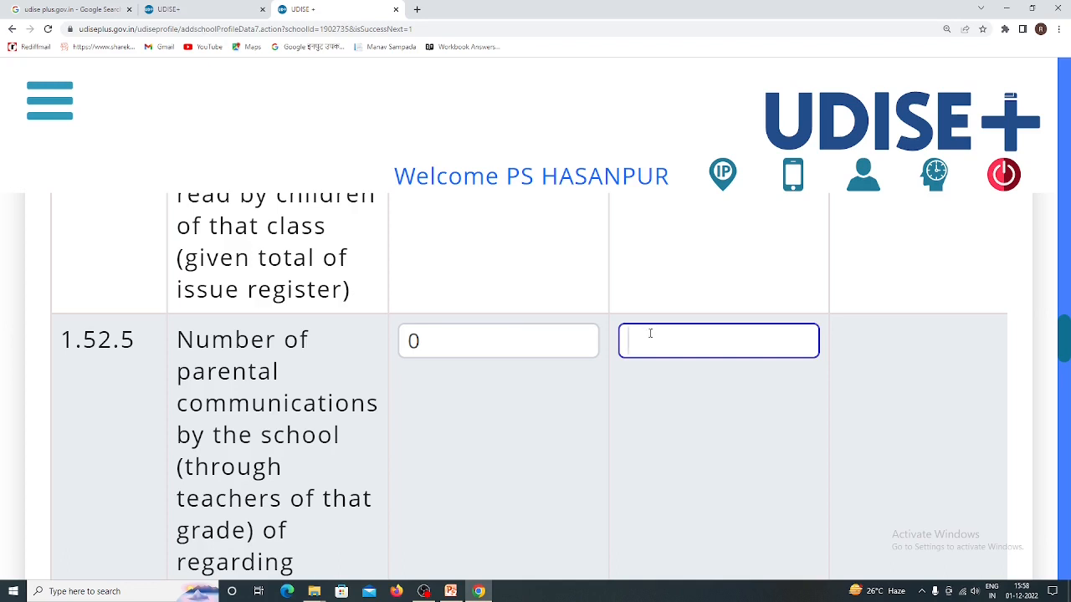
{"action": "type", "text": "25"}
{"action": "scroll", "coordinate": [604, 452], "scroll_direction": "down", "scroll_amount": 4}
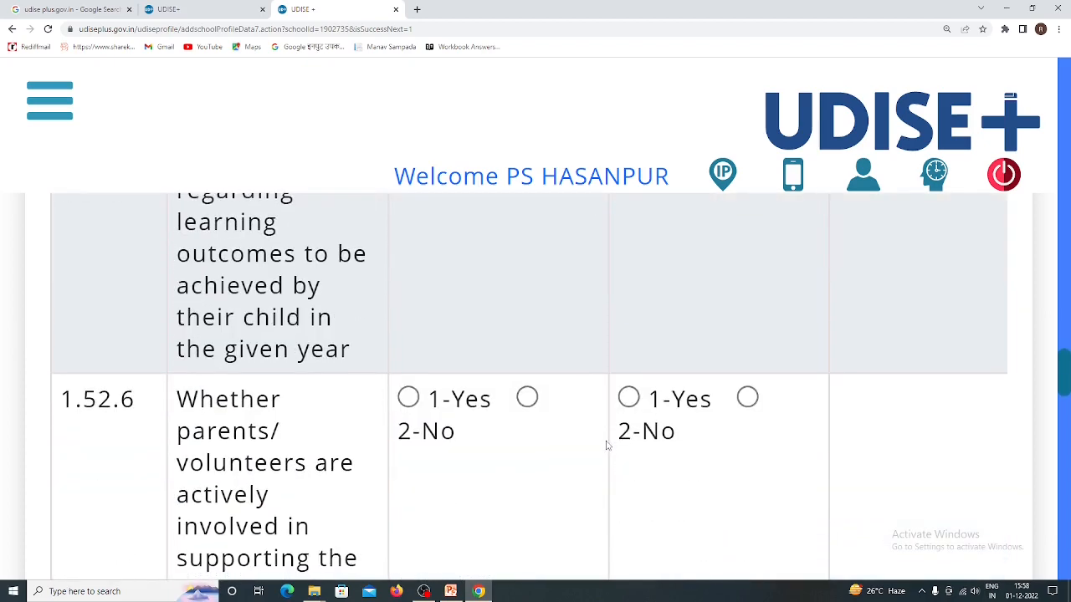
{"action": "scroll", "coordinate": [607, 446], "scroll_direction": "down", "scroll_amount": 2}
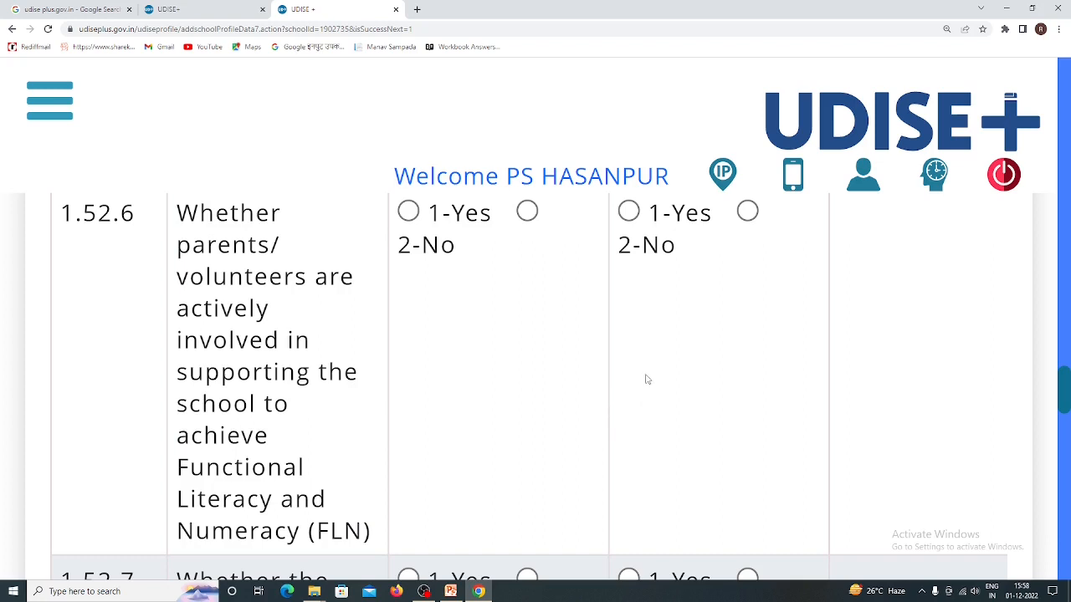
{"action": "left_click", "coordinate": [628, 214]}
- For Primary, answer 1-Yes to both peer learning in 1.52.7 and play material, games and sports equipment in 1.52.8
{"action": "scroll", "coordinate": [652, 353], "scroll_direction": "down", "scroll_amount": 1}
{"action": "scroll", "coordinate": [654, 353], "scroll_direction": "down", "scroll_amount": 2}
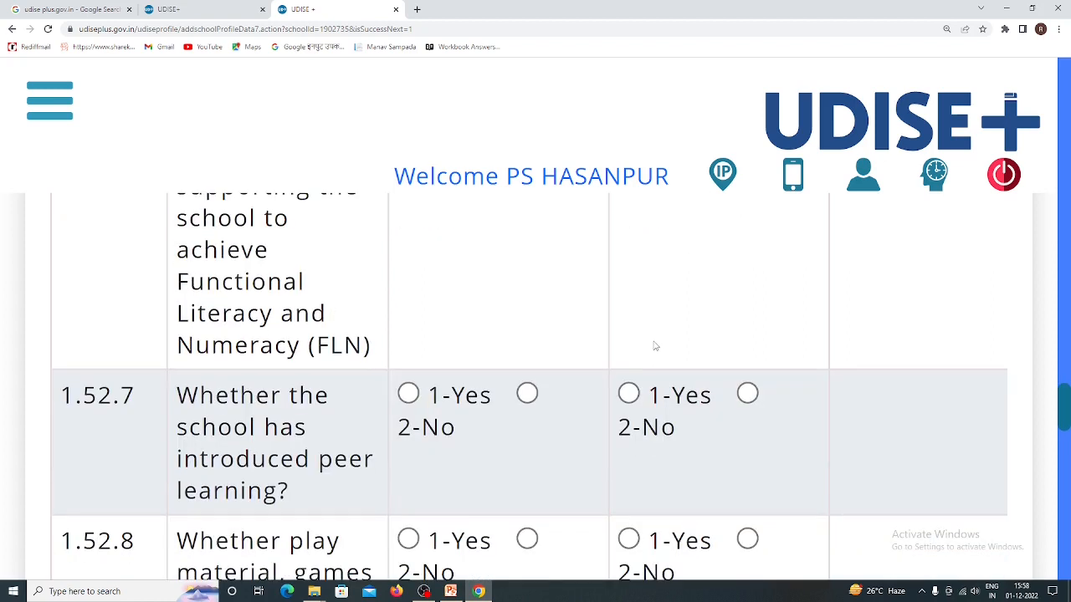
{"action": "left_click", "coordinate": [628, 393]}
{"action": "scroll", "coordinate": [565, 424], "scroll_direction": "down", "scroll_amount": 2}
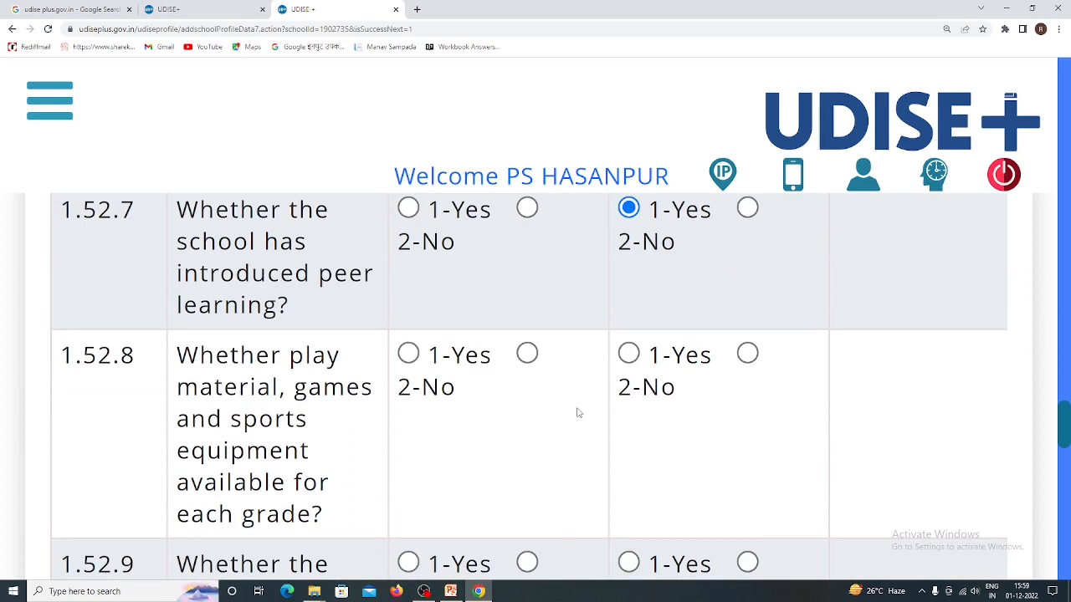
{"action": "left_click", "coordinate": [629, 355]}
- For Primary, answer 1-Yes to free uniforms in 1.52.9 with 4 - April as the month, and move on to section 1.53 without saving
{"action": "scroll", "coordinate": [523, 434], "scroll_direction": "down", "scroll_amount": 2}
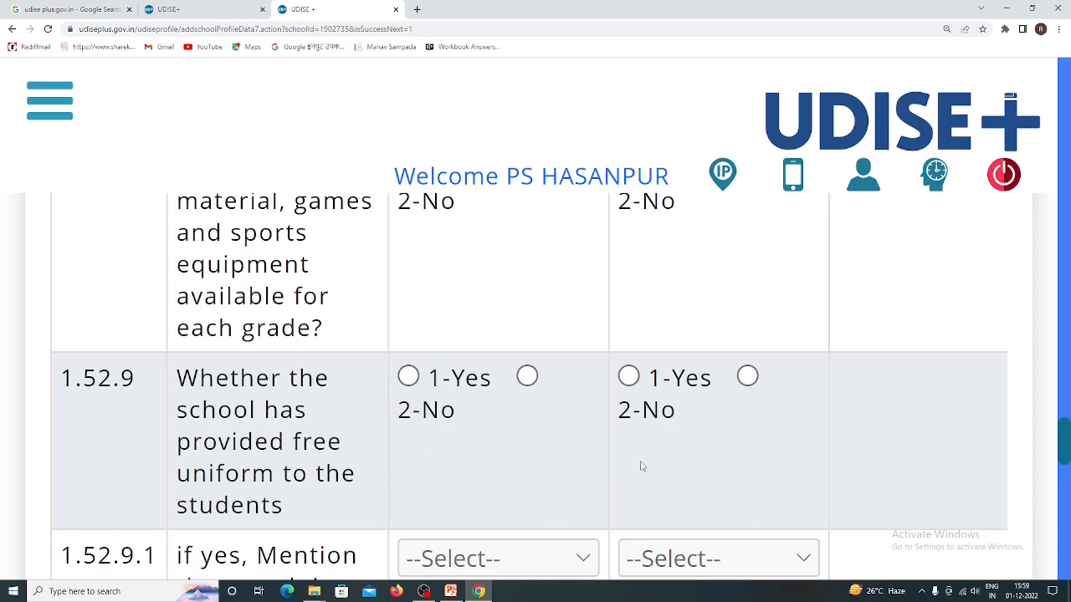
{"action": "left_click", "coordinate": [629, 377]}
{"action": "scroll", "coordinate": [564, 431], "scroll_direction": "down", "scroll_amount": 2}
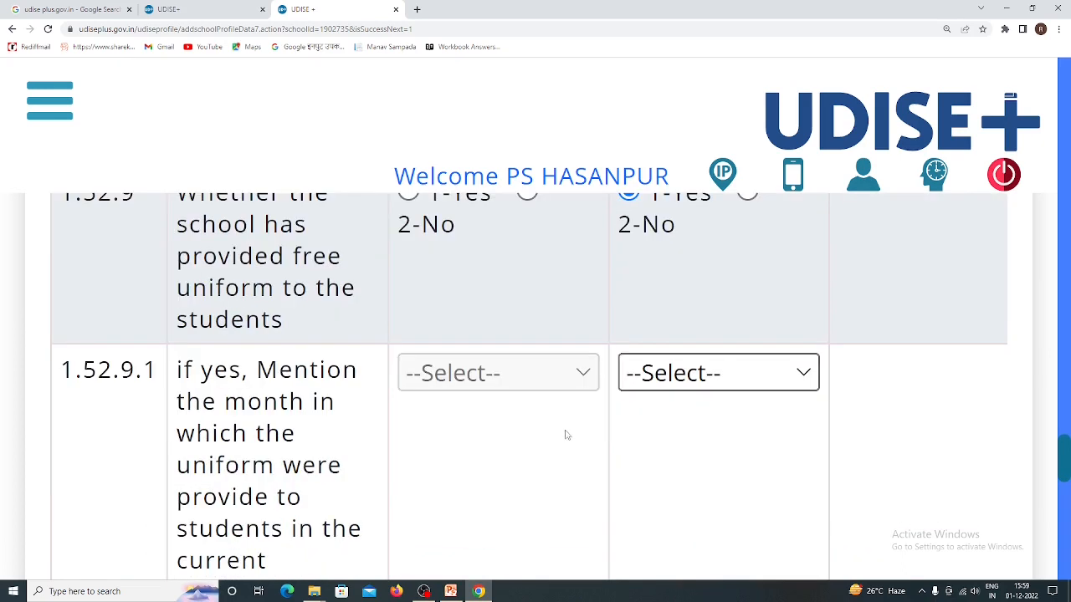
{"action": "left_click", "coordinate": [704, 387]}
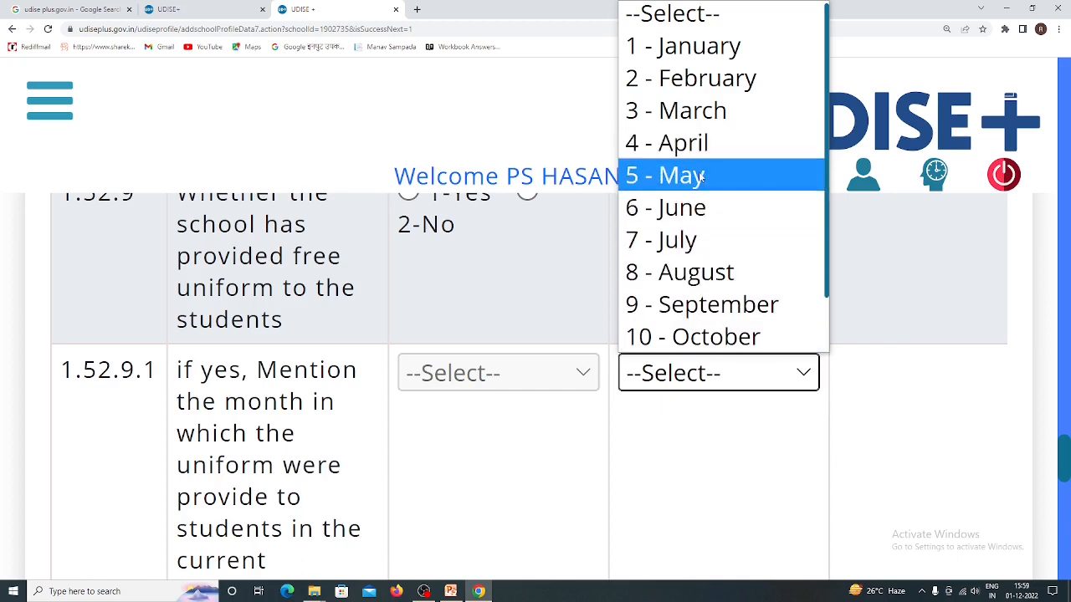
{"action": "left_click", "coordinate": [694, 144]}
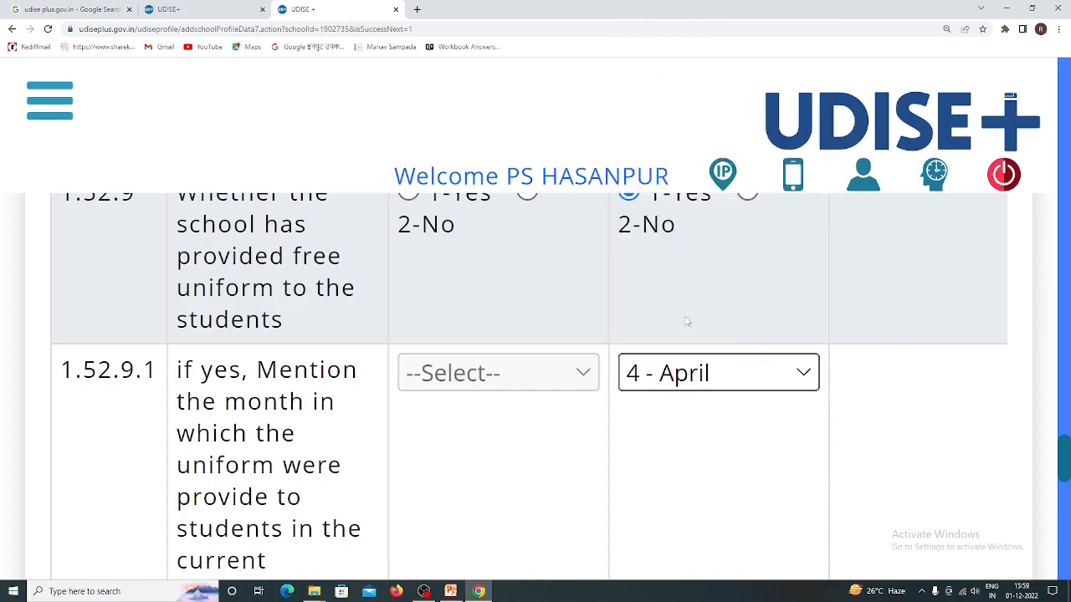
{"action": "scroll", "coordinate": [657, 433], "scroll_direction": "down", "scroll_amount": 4}
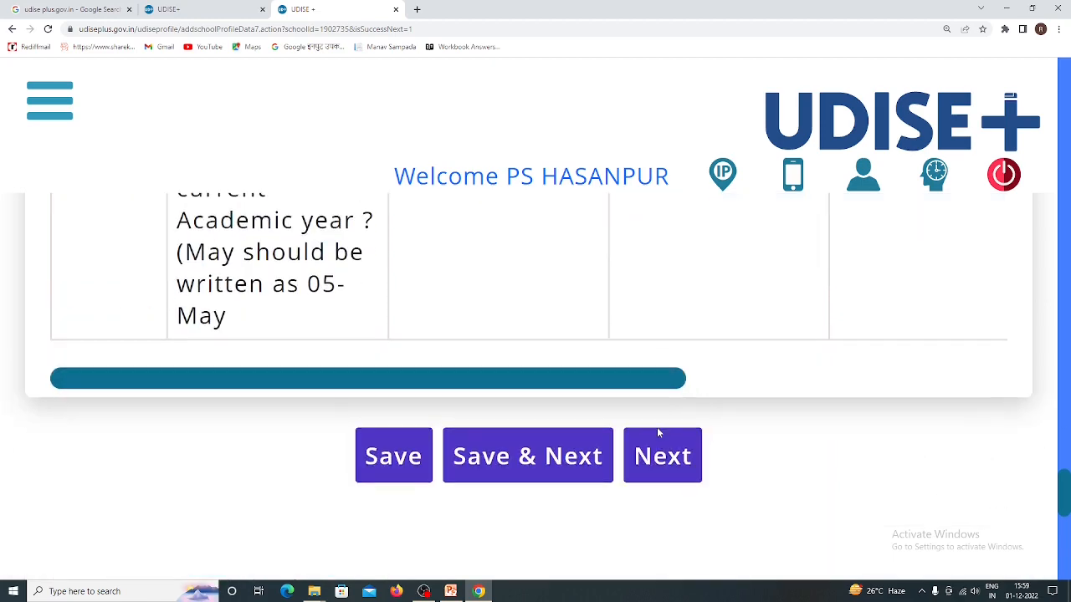
{"action": "left_click", "coordinate": [664, 465]}
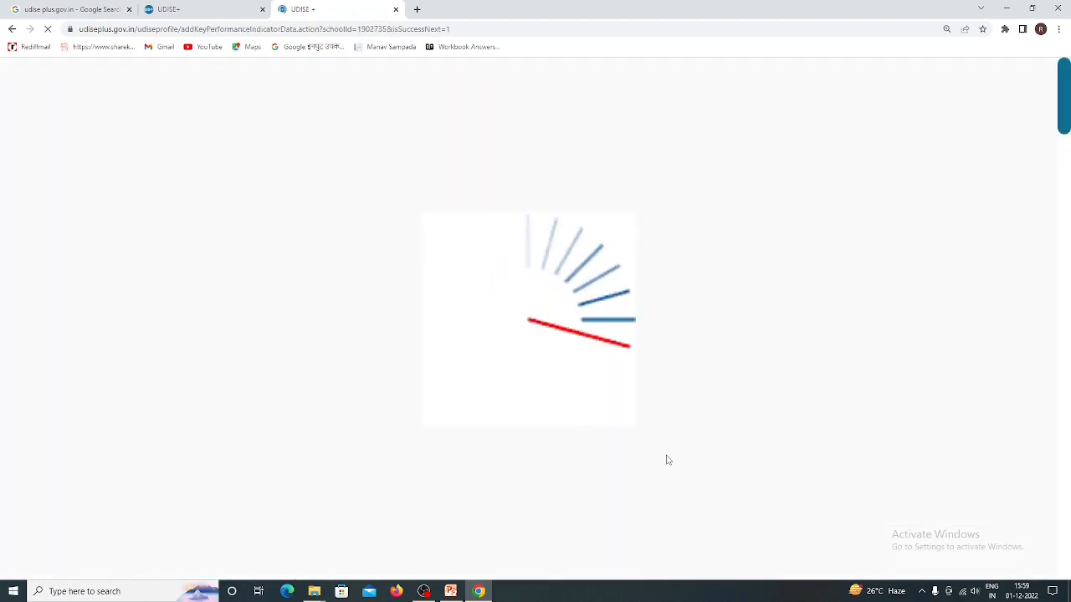
- Answer 1-Yes for grades 1 to 5 in question 1.53.3 on teachers creating teaching aids/tools
{"action": "scroll", "coordinate": [661, 453], "scroll_direction": "down", "scroll_amount": 5}
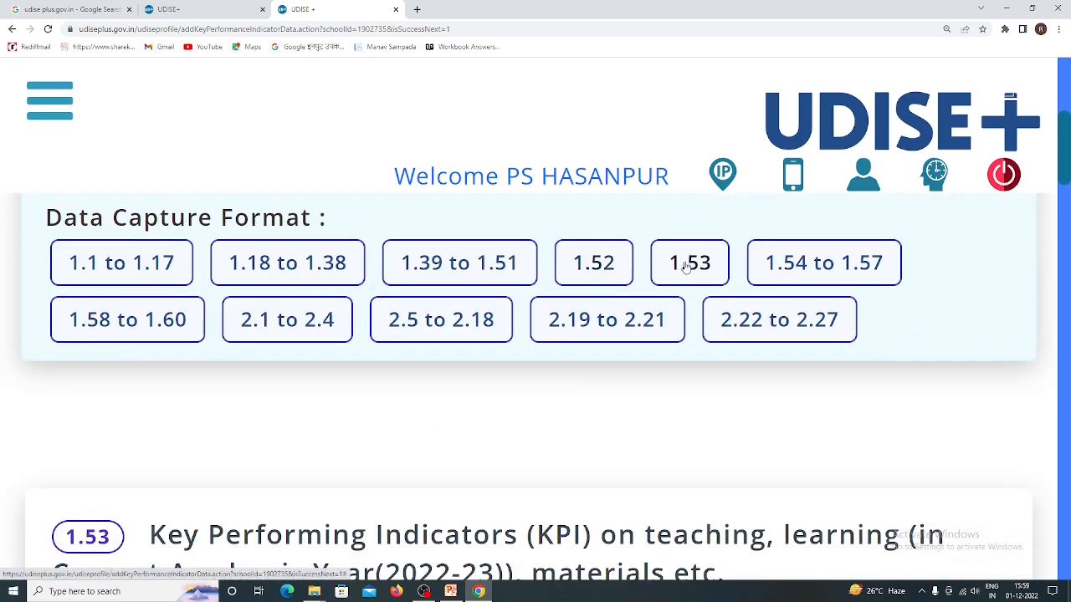
{"action": "scroll", "coordinate": [585, 368], "scroll_direction": "down", "scroll_amount": 2}
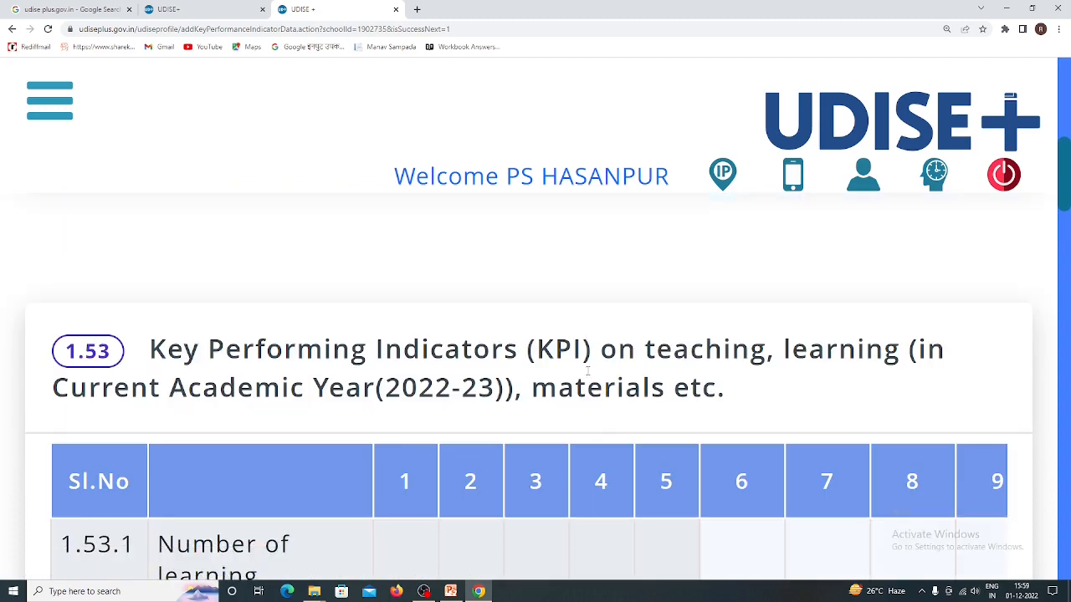
{"action": "scroll", "coordinate": [589, 370], "scroll_direction": "down", "scroll_amount": 2}
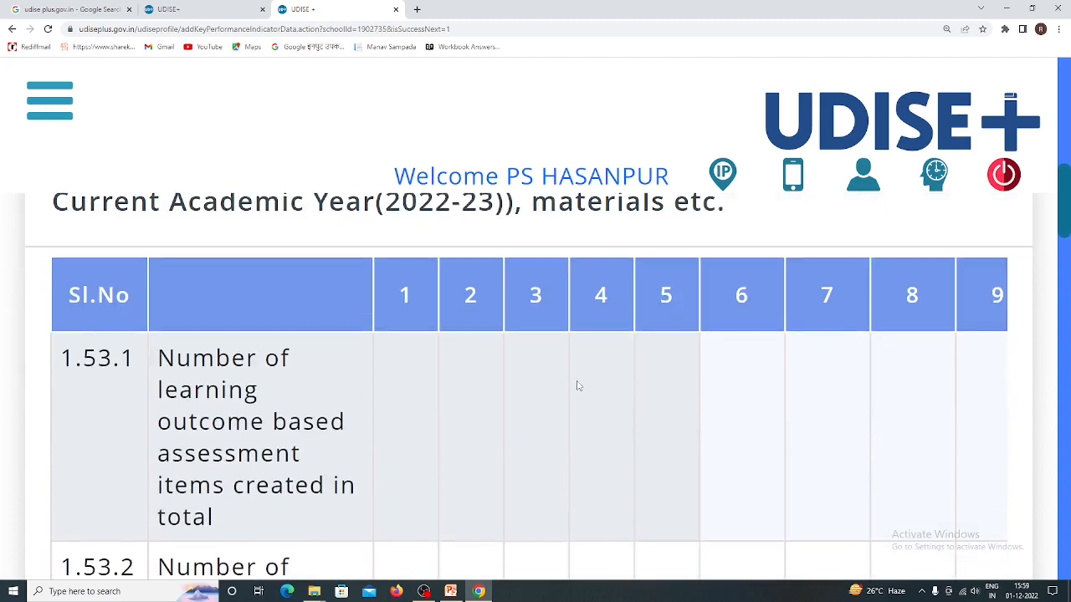
{"action": "scroll", "coordinate": [459, 395], "scroll_direction": "down", "scroll_amount": 2}
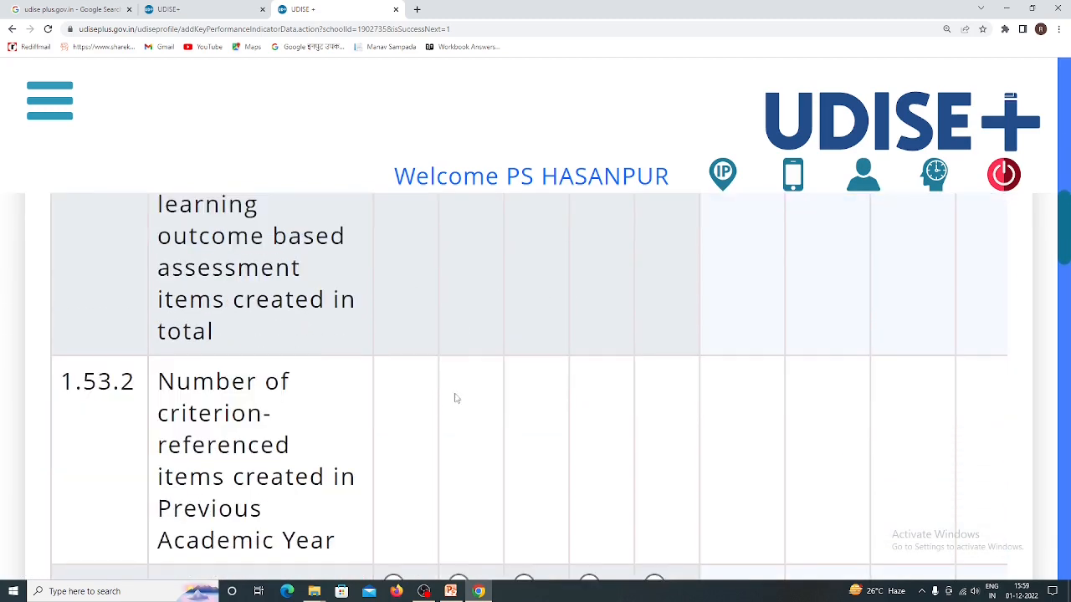
{"action": "scroll", "coordinate": [468, 401], "scroll_direction": "down", "scroll_amount": 2}
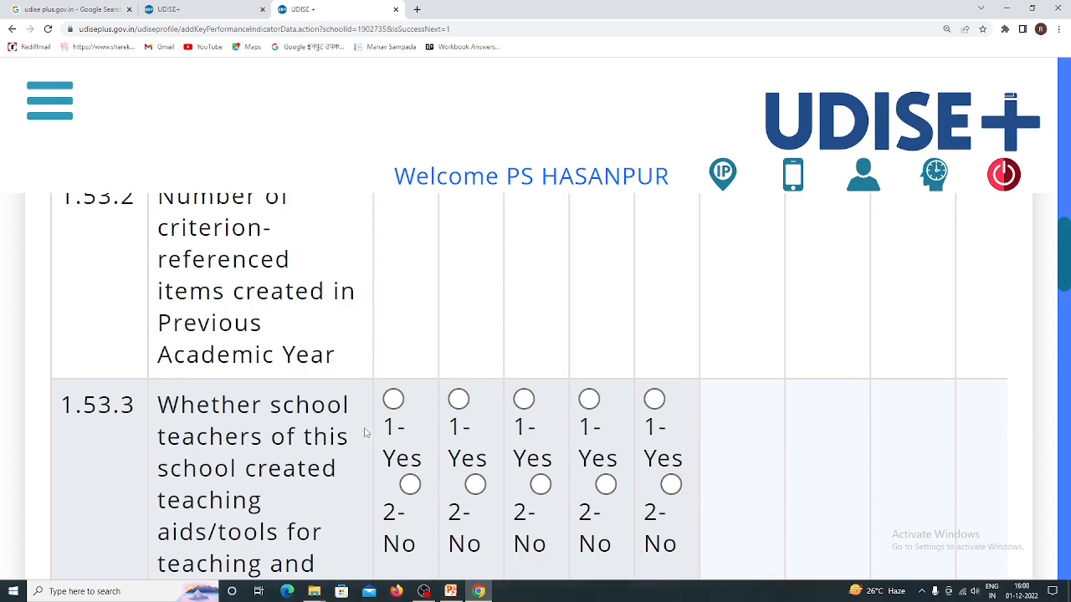
{"action": "scroll", "coordinate": [368, 429], "scroll_direction": "down", "scroll_amount": 2}
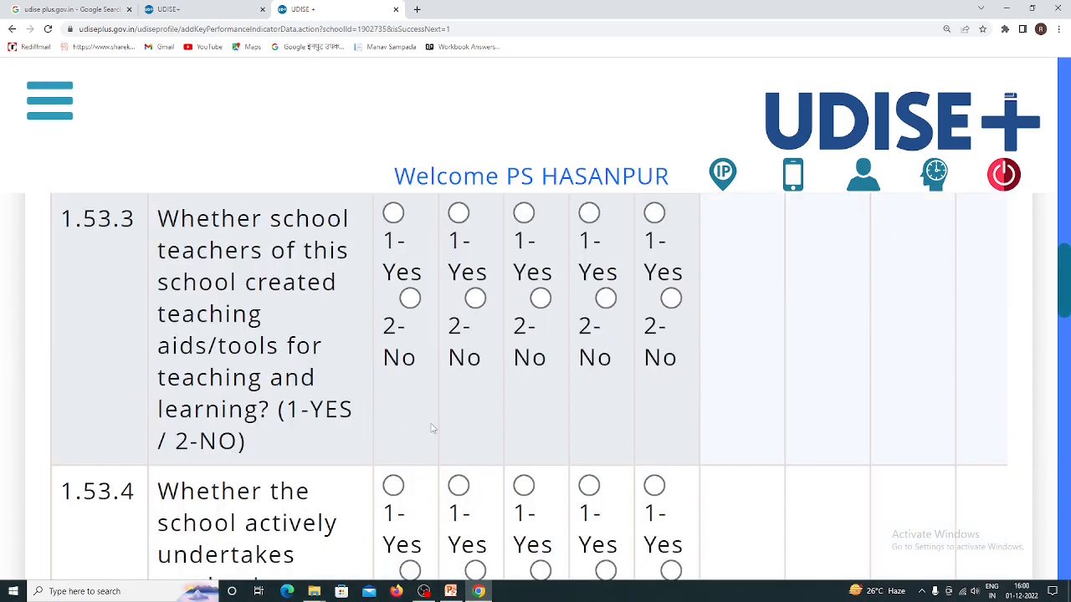
{"action": "left_click", "coordinate": [392, 215]}
{"action": "left_click", "coordinate": [459, 214]}
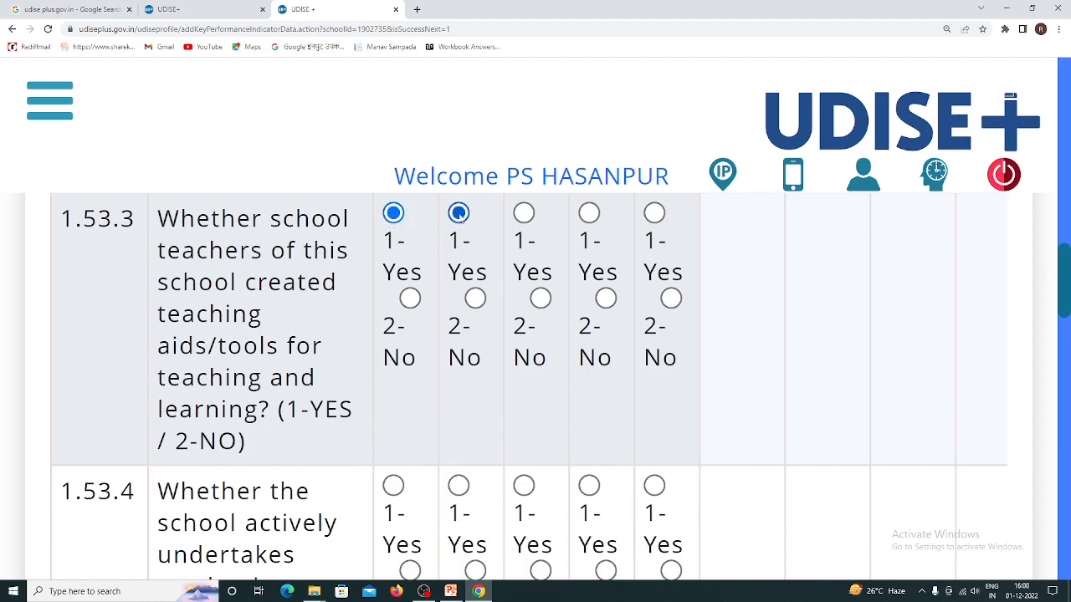
{"action": "left_click", "coordinate": [524, 214]}
{"action": "left_click", "coordinate": [589, 214]}
{"action": "left_click", "coordinate": [654, 215]}
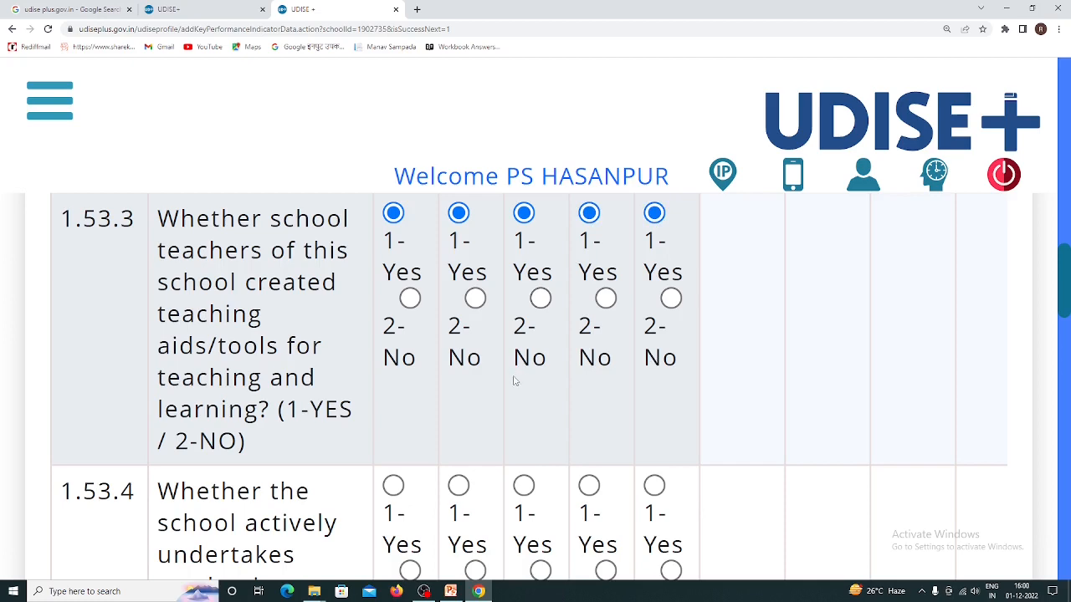
{"action": "scroll", "coordinate": [516, 383], "scroll_direction": "down", "scroll_amount": 2}
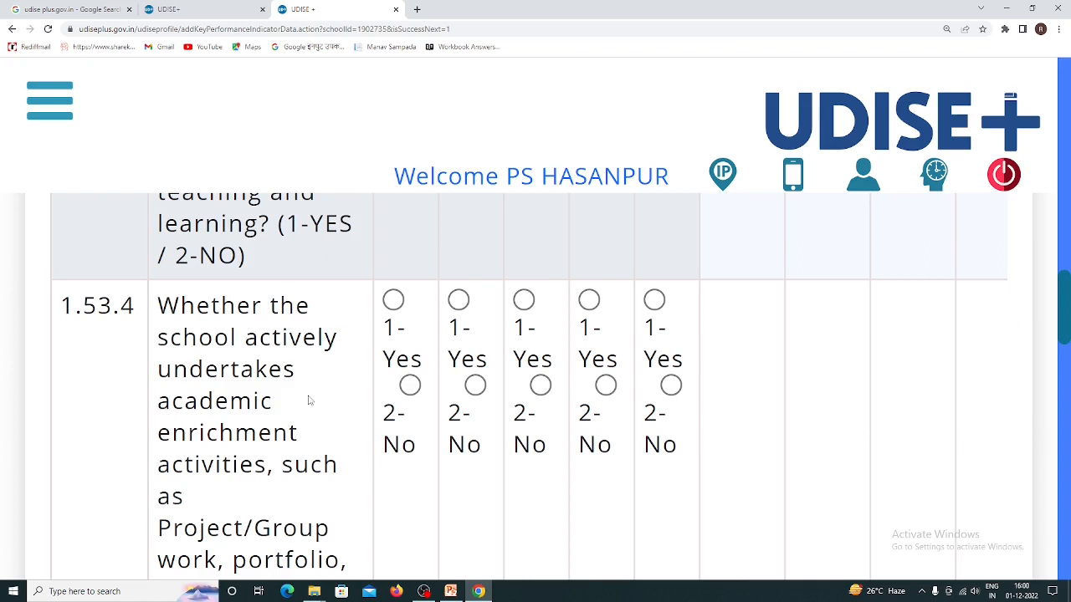
- Answer 1-Yes for grades 1 to 5 in question 1.53.4 on academic enrichment activities
{"action": "scroll", "coordinate": [307, 412], "scroll_direction": "down", "scroll_amount": 2}
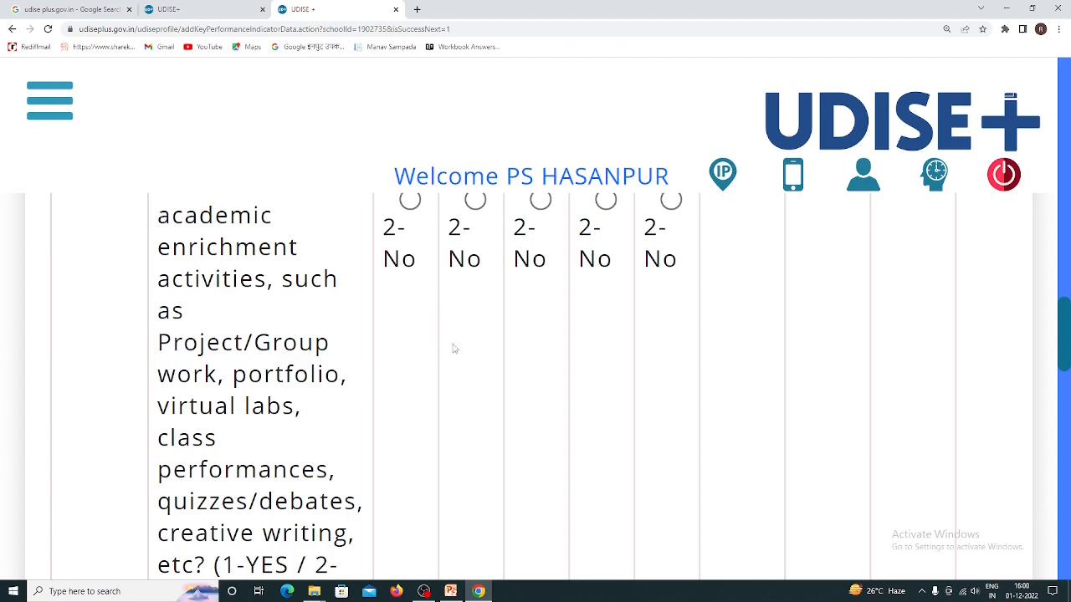
{"action": "left_click", "coordinate": [410, 201]}
{"action": "scroll", "coordinate": [483, 325], "scroll_direction": "up", "scroll_amount": 2}
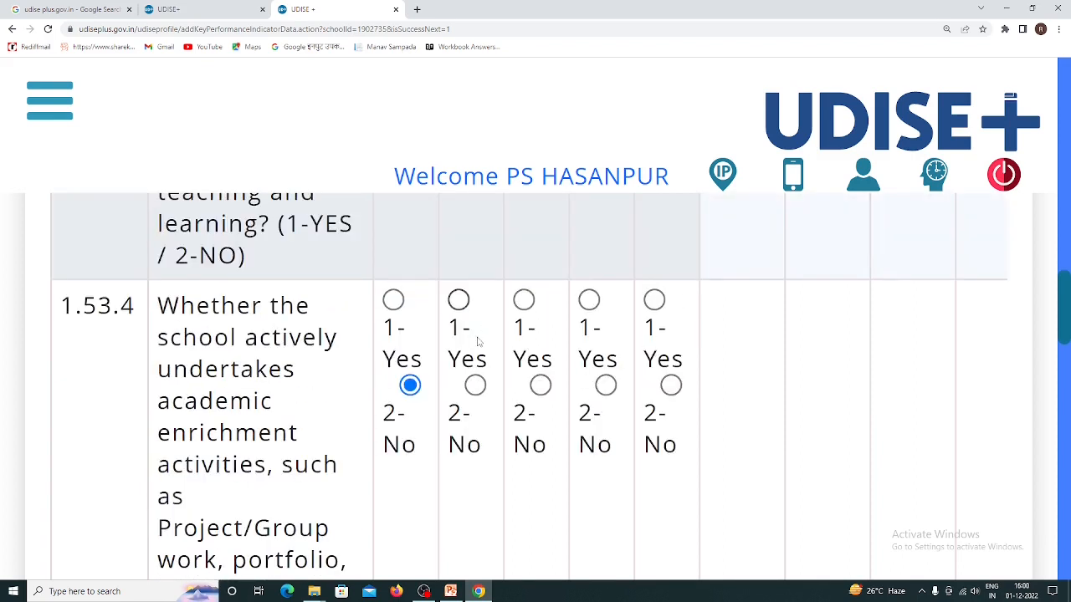
{"action": "left_click", "coordinate": [399, 303]}
{"action": "left_click", "coordinate": [458, 301]}
{"action": "left_click", "coordinate": [524, 301]}
{"action": "left_click", "coordinate": [589, 300]}
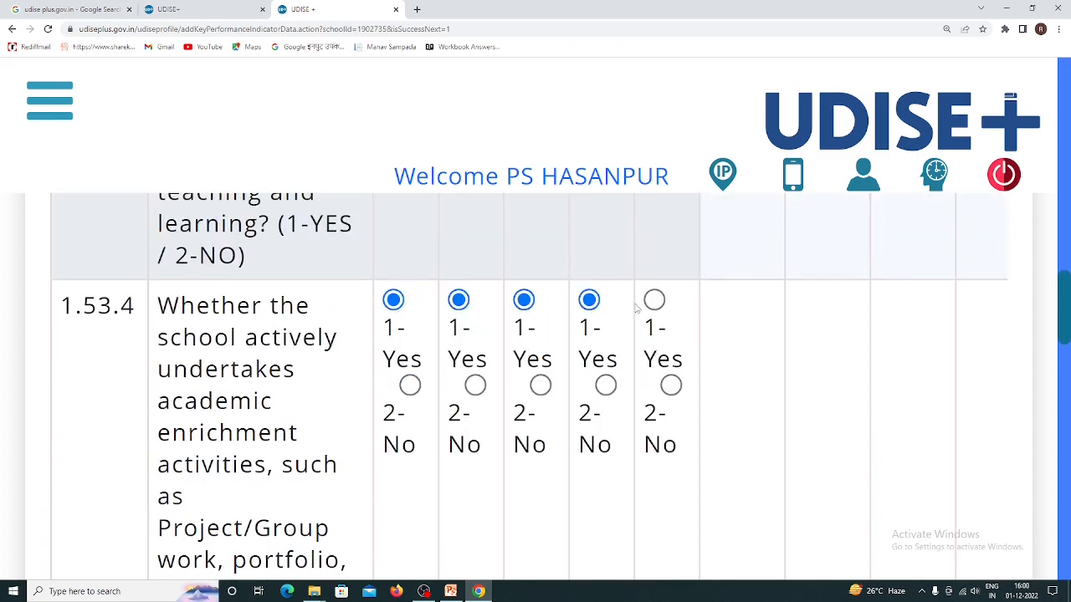
{"action": "left_click", "coordinate": [654, 299]}
- In 1.53.5, enter 1 hard spot identified in learning outcomes for grade 4 and 2 for grade 5
{"action": "scroll", "coordinate": [425, 401], "scroll_direction": "down", "scroll_amount": 1}
{"action": "scroll", "coordinate": [424, 401], "scroll_direction": "down", "scroll_amount": 4}
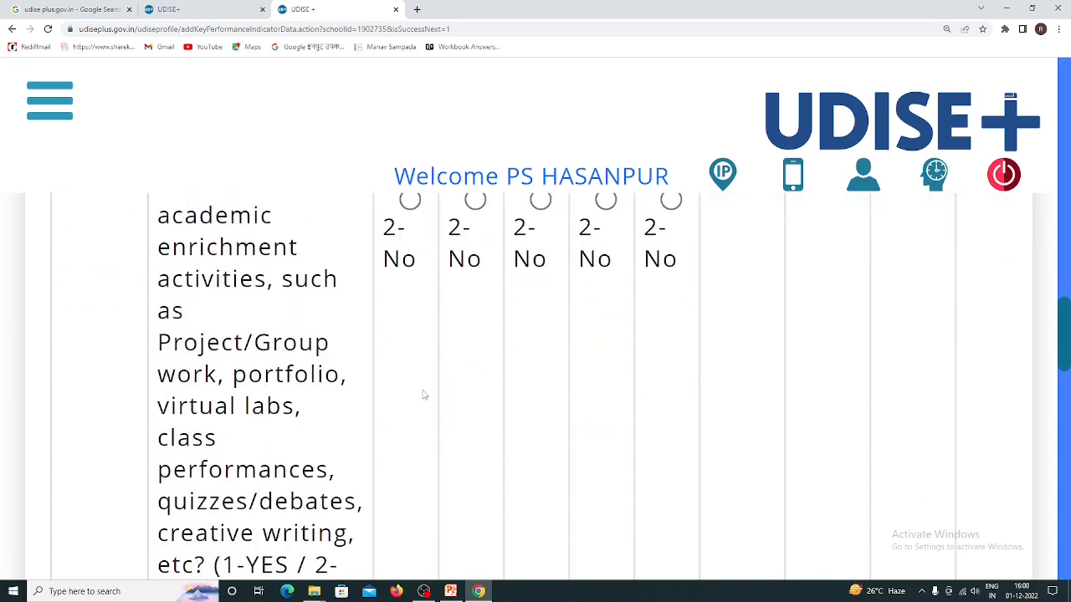
{"action": "scroll", "coordinate": [425, 399], "scroll_direction": "down", "scroll_amount": 2}
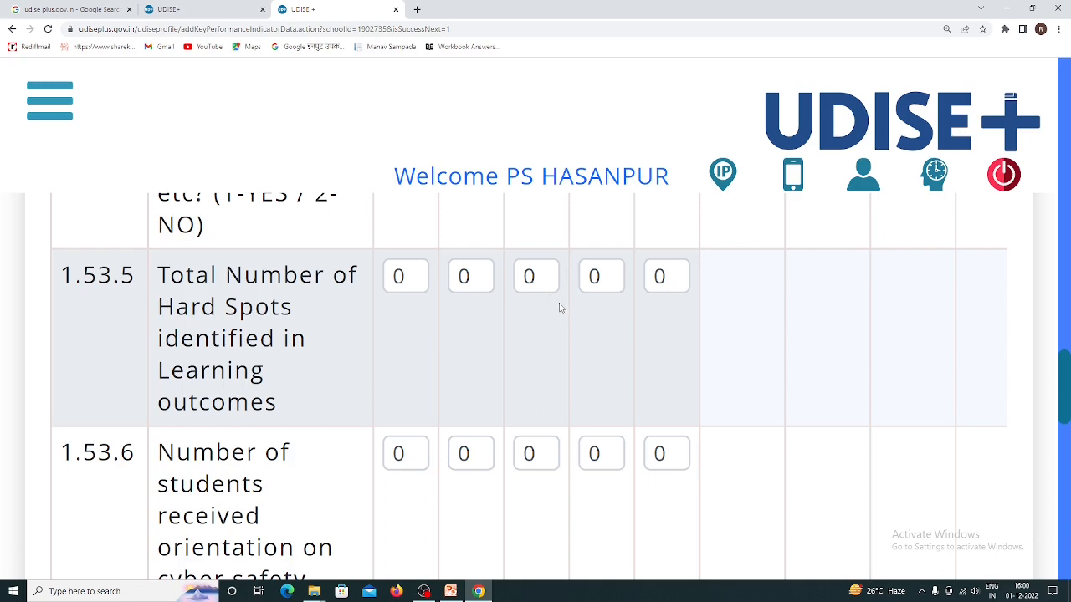
{"action": "left_click", "coordinate": [604, 279]}
{"action": "key", "text": "BackSpace"}
{"action": "type", "text": "1"}
{"action": "left_click", "coordinate": [661, 278]}
{"action": "key", "text": "BackSpace"}
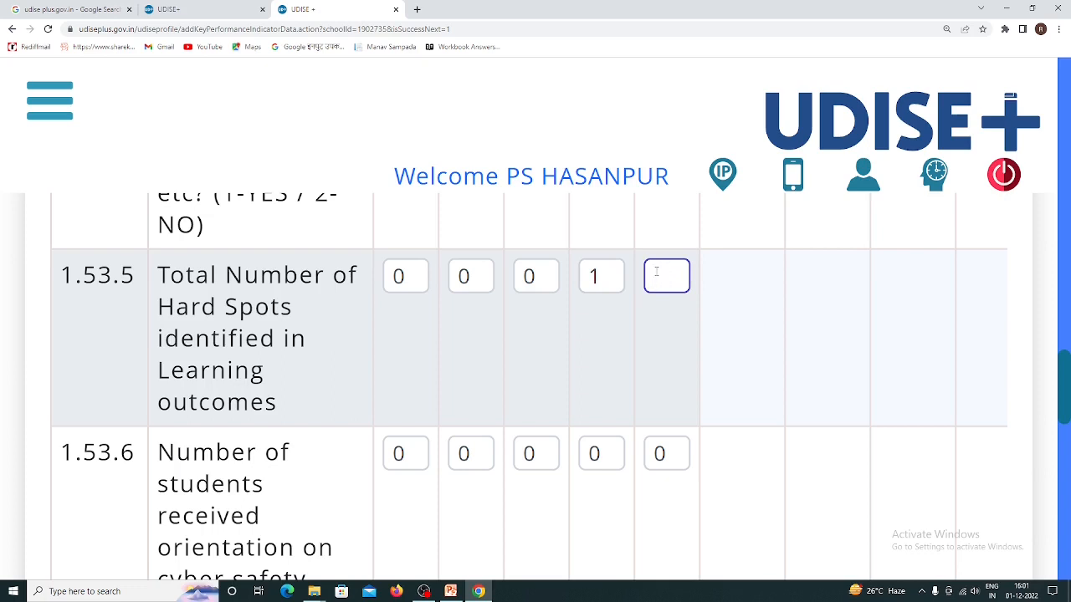
{"action": "type", "text": "2"}
- In 1.53.6, enter 55, 50 and 45 students oriented on cyber safety for grades 3, 4 and 5
{"action": "scroll", "coordinate": [333, 389], "scroll_direction": "down", "scroll_amount": 3}
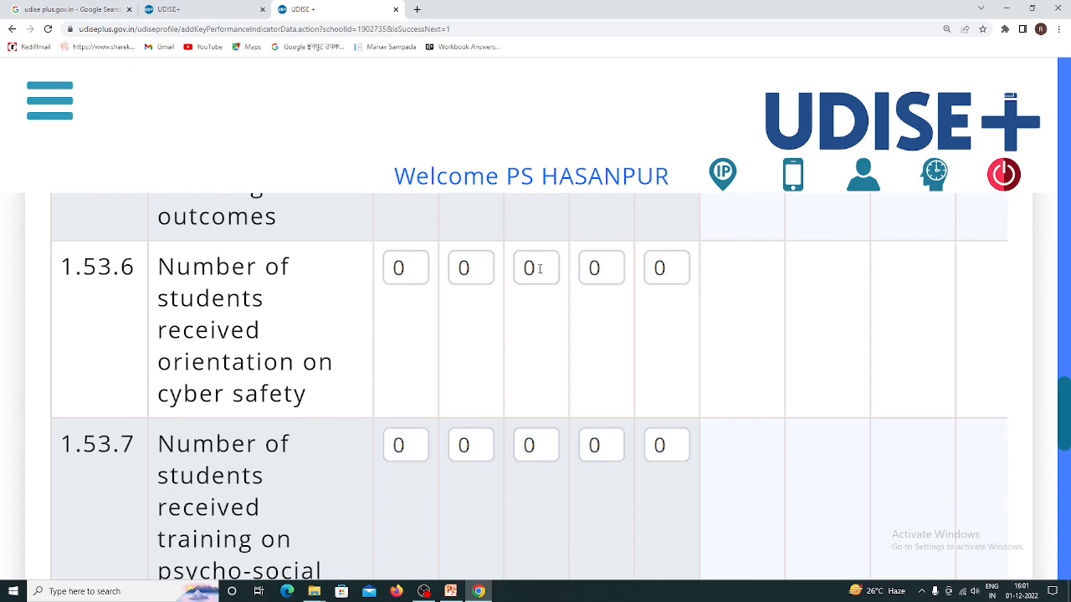
{"action": "left_click", "coordinate": [540, 269]}
{"action": "key", "text": "BackSpace"}
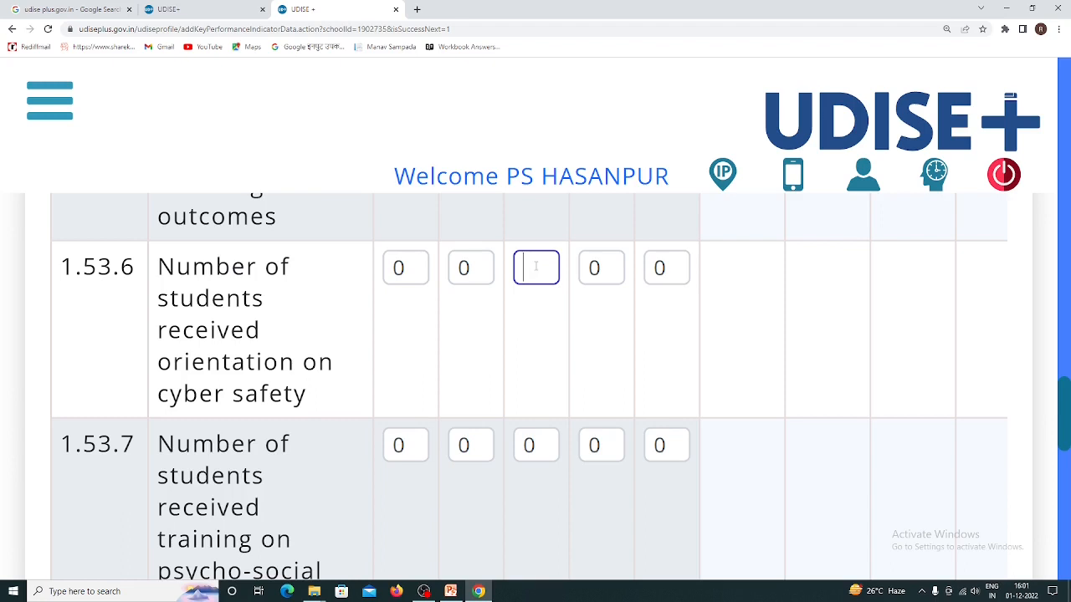
{"action": "type", "text": "55"}
{"action": "left_click", "coordinate": [603, 267]}
{"action": "key", "text": "BackSpace"}
{"action": "type", "text": "50"}
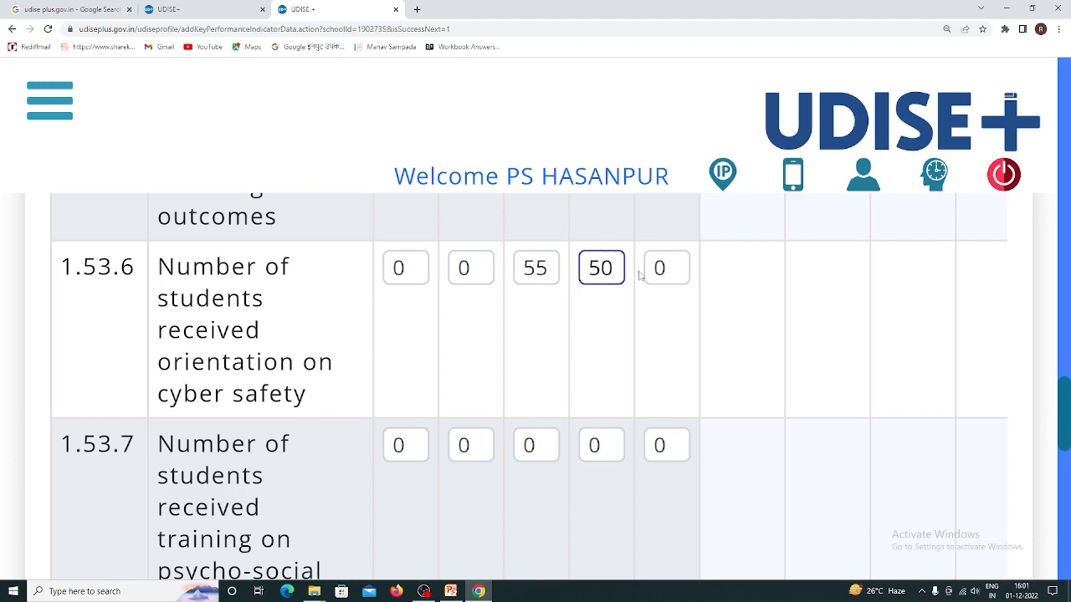
{"action": "left_click", "coordinate": [668, 268]}
{"action": "key", "text": "BackSpace"}
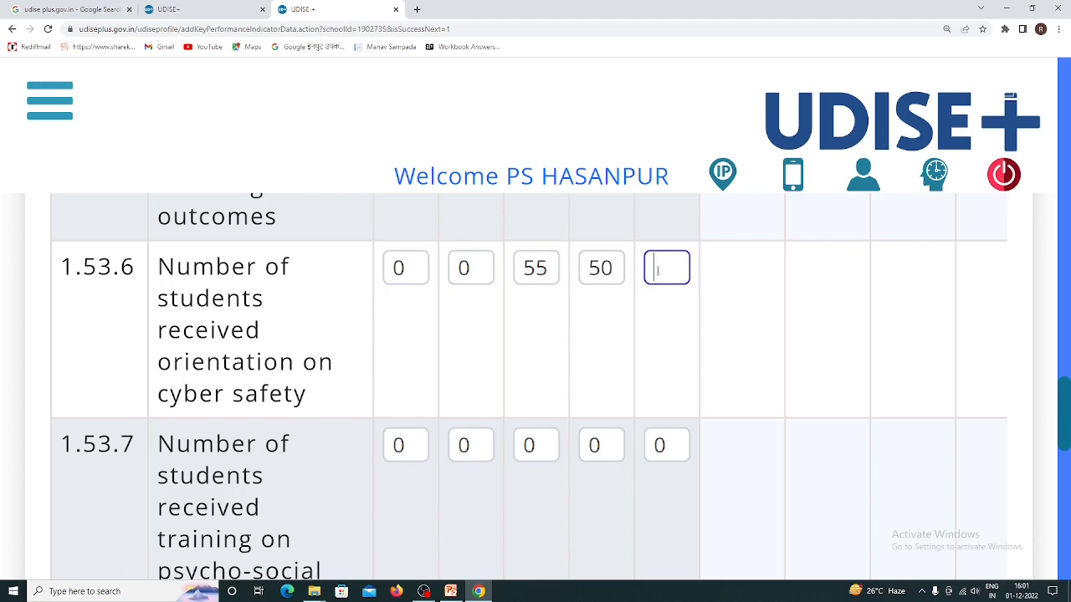
{"action": "type", "text": "45"}
- Enter 25 students trained on psycho-social aspects for grade 1 in 1.53.7, and move on to section 1.54 to 1.57 without saving
{"action": "scroll", "coordinate": [452, 385], "scroll_direction": "down", "scroll_amount": 2}
{"action": "scroll", "coordinate": [406, 399], "scroll_direction": "down", "scroll_amount": 1}
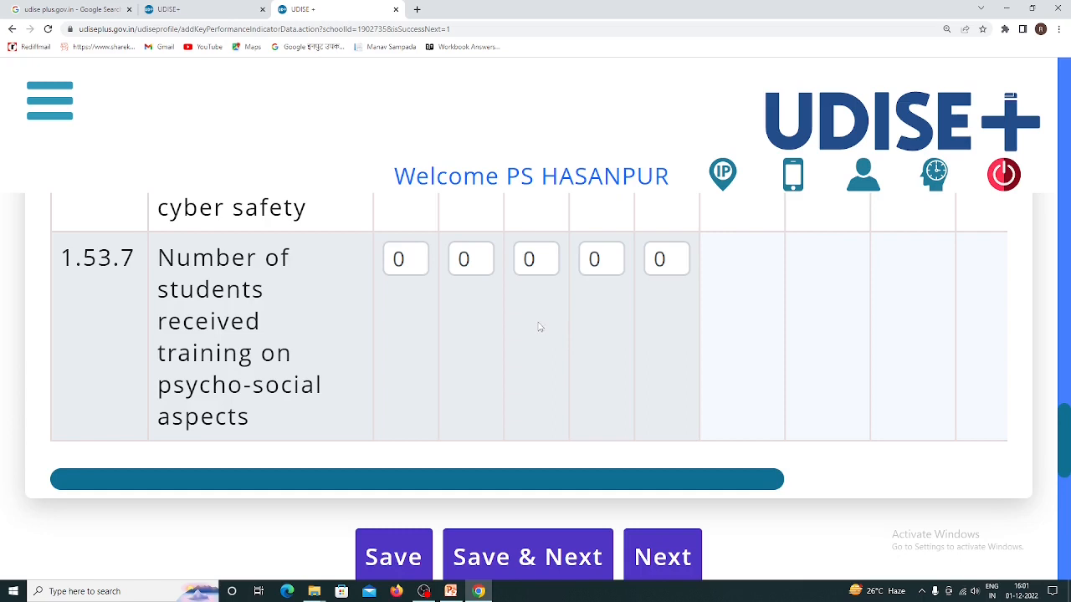
{"action": "left_click", "coordinate": [418, 262]}
{"action": "key", "text": "BackSpace"}
{"action": "type", "text": "25"}
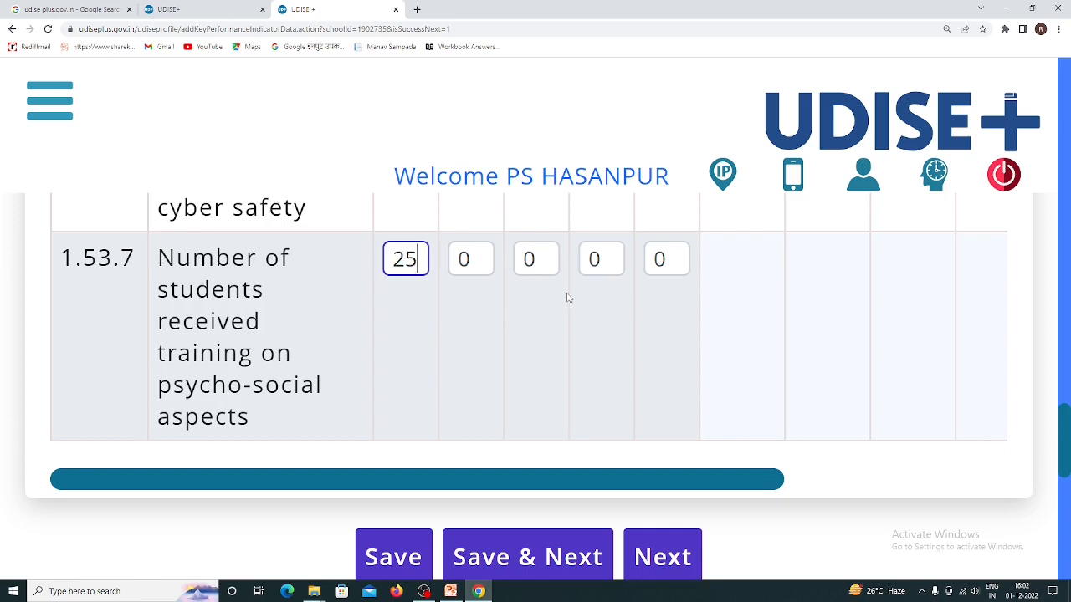
{"action": "scroll", "coordinate": [569, 366], "scroll_direction": "down", "scroll_amount": 2}
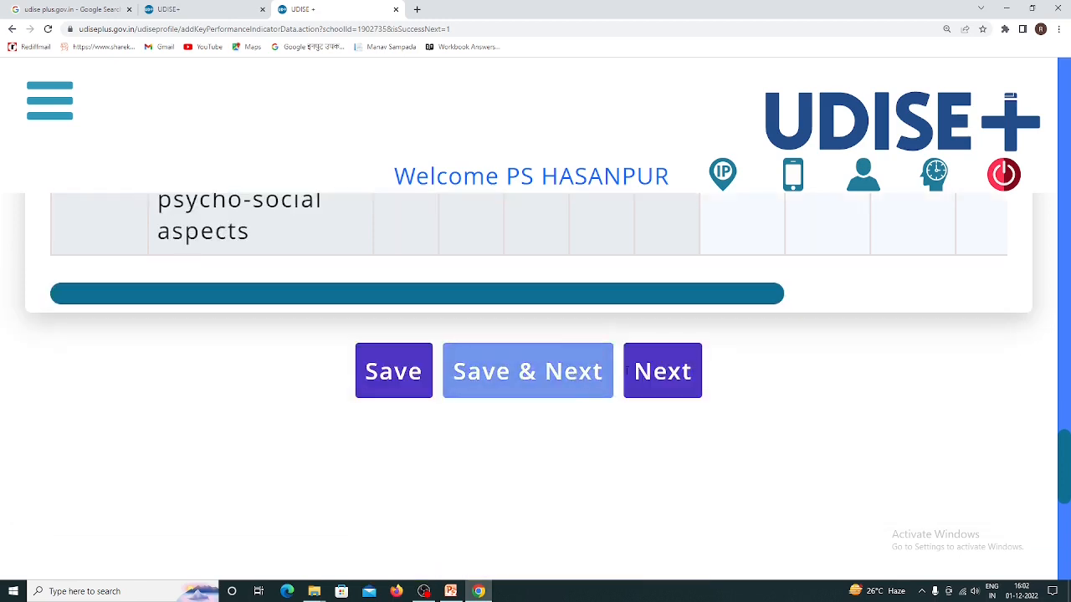
{"action": "left_click", "coordinate": [640, 368]}
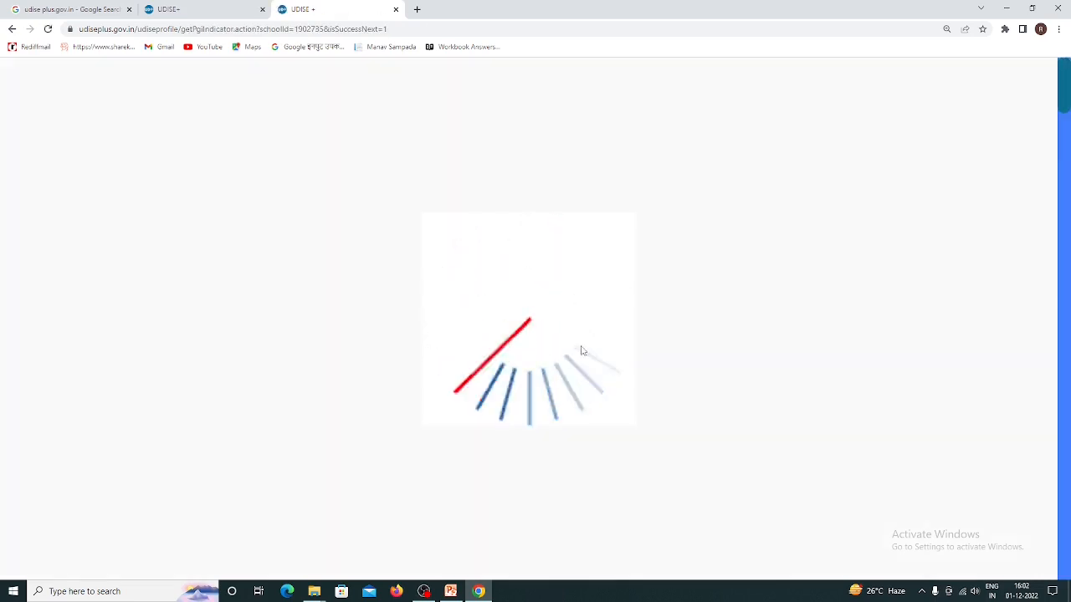
- Answer 1-Yes to the School Disaster Management Plan in 1.54.1 and 2-No to both safety audits in 1.54.2 and 1.54.3
{"action": "scroll", "coordinate": [542, 352], "scroll_direction": "down", "scroll_amount": 4}
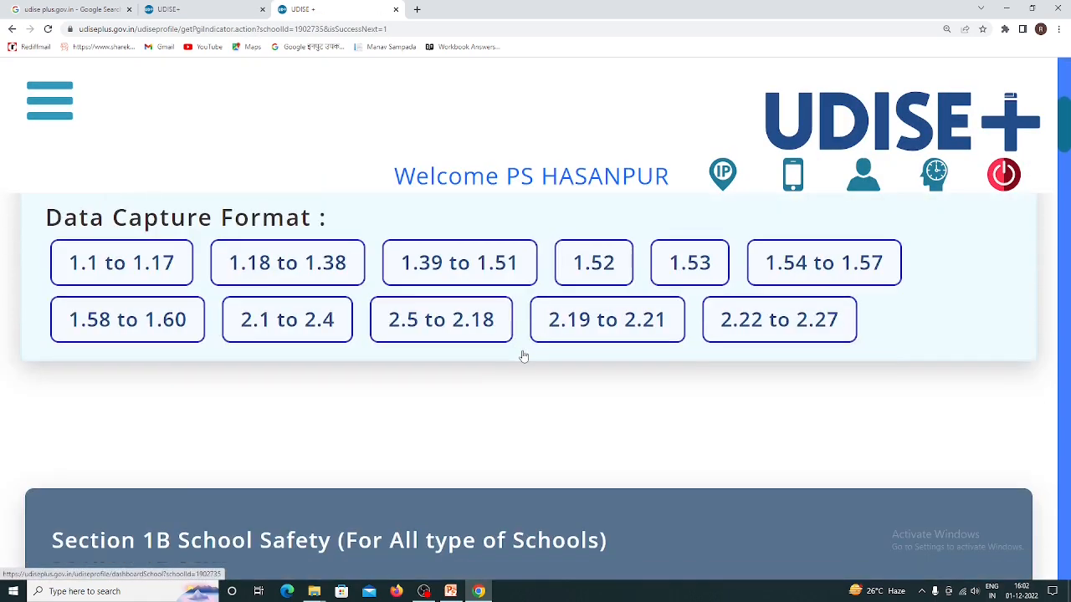
{"action": "scroll", "coordinate": [523, 355], "scroll_direction": "down", "scroll_amount": 3}
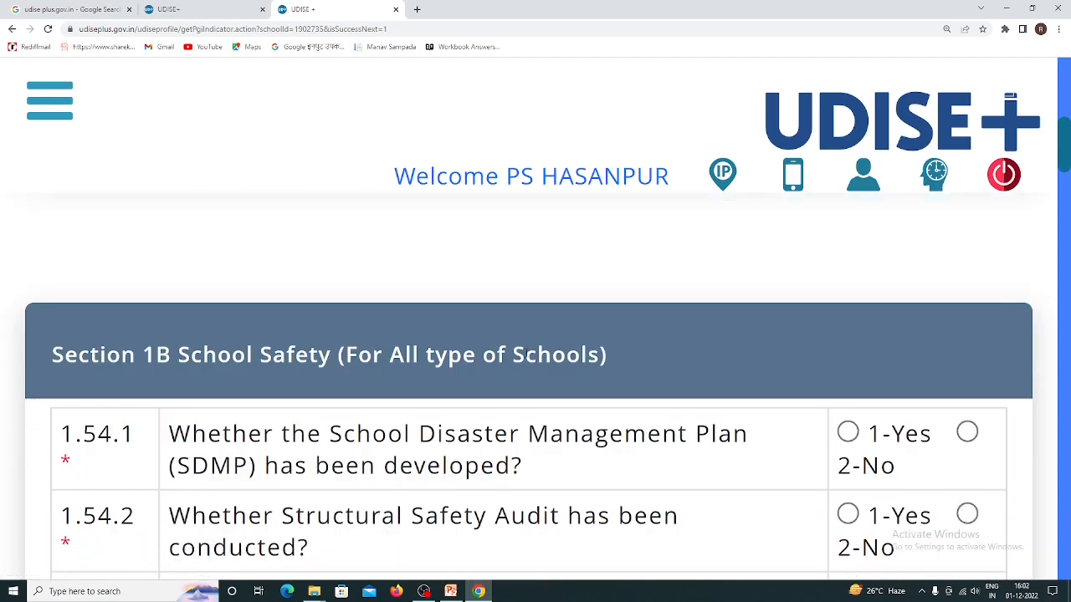
{"action": "scroll", "coordinate": [527, 425], "scroll_direction": "down", "scroll_amount": 2}
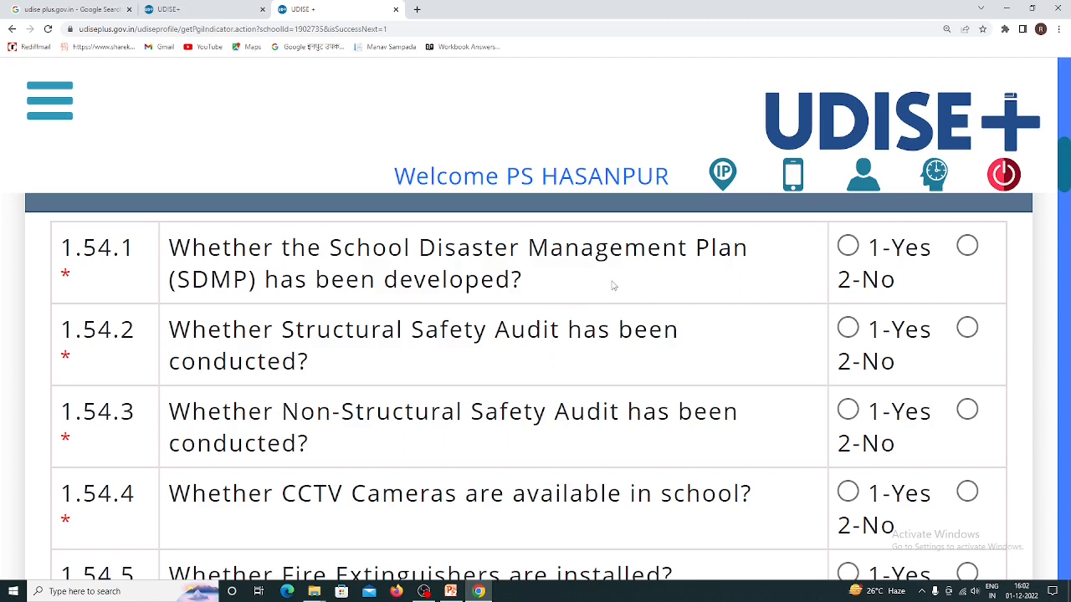
{"action": "left_click", "coordinate": [848, 247]}
{"action": "left_click", "coordinate": [967, 328]}
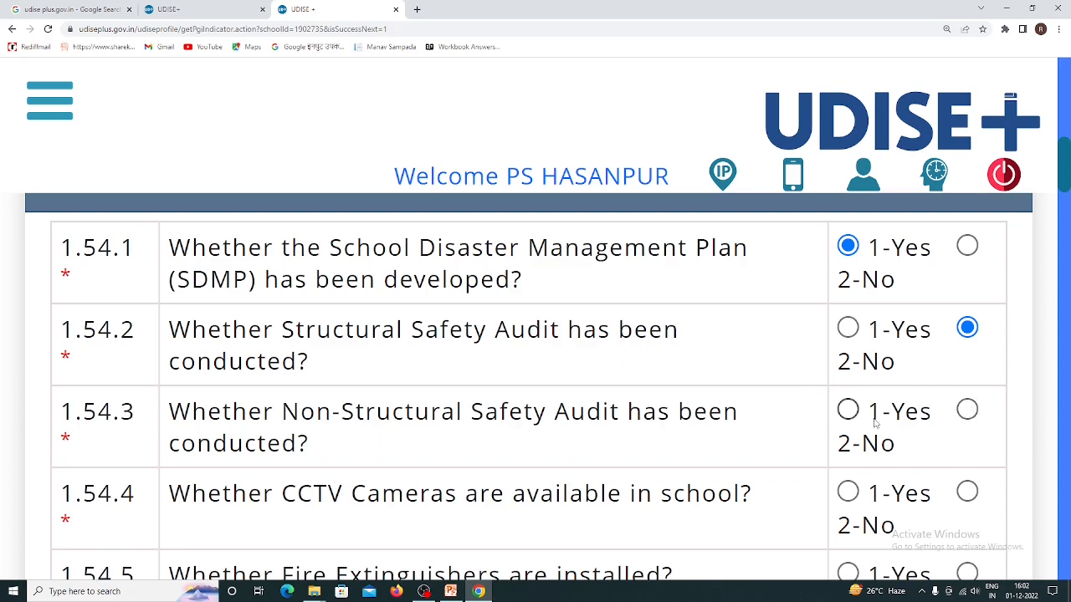
{"action": "left_click", "coordinate": [968, 410]}
- Answer 2-No to CCTV cameras in 1.54.4 and 1-Yes to fire extinguishers in 1.54.5
{"action": "scroll", "coordinate": [767, 419], "scroll_direction": "down", "scroll_amount": 2}
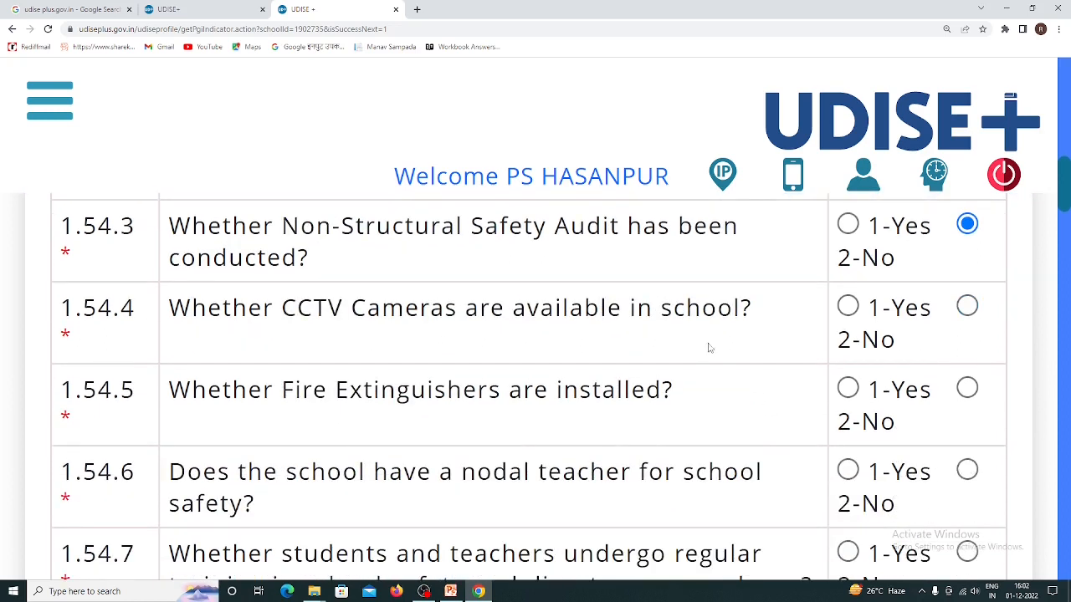
{"action": "left_click", "coordinate": [968, 307]}
{"action": "left_click", "coordinate": [848, 388]}
- Answer 1-Yes to safety questions 1.54.6, 1.54.7 and 1.54.8, and 2-No to the girls' self-defense training grant in 1.54.9
{"action": "scroll", "coordinate": [715, 393], "scroll_direction": "down", "scroll_amount": 3}
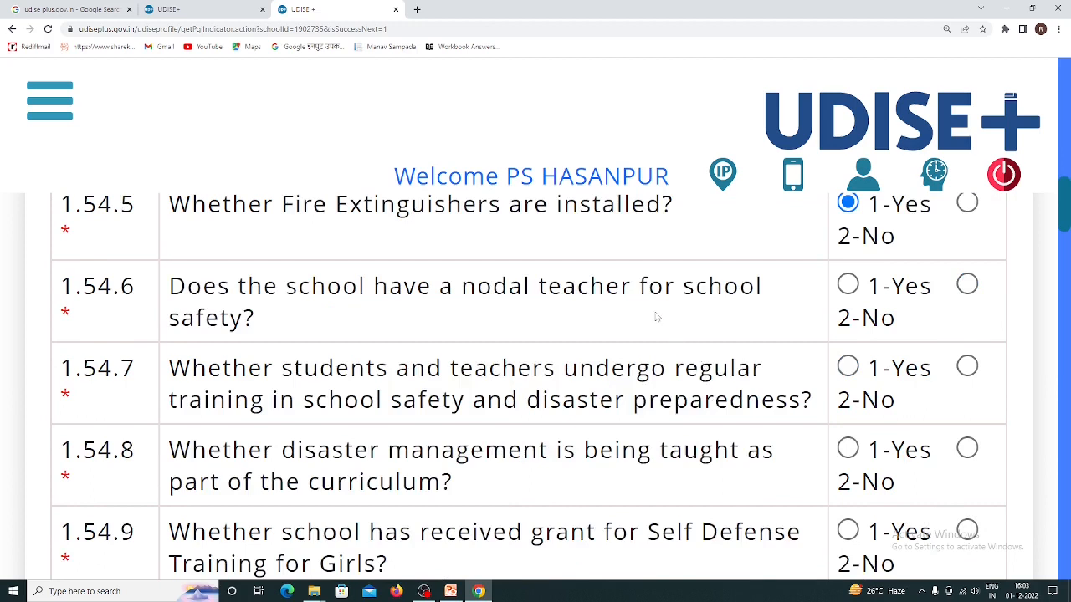
{"action": "left_click", "coordinate": [849, 286]}
{"action": "left_click", "coordinate": [848, 368]}
{"action": "left_click", "coordinate": [848, 449]}
{"action": "scroll", "coordinate": [661, 456], "scroll_direction": "down", "scroll_amount": 2}
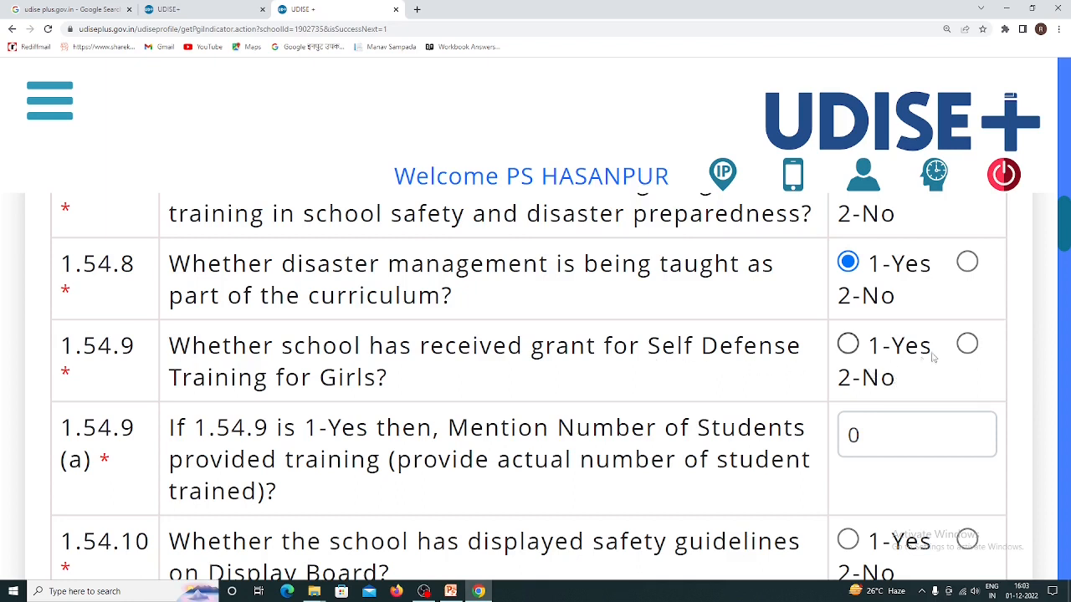
{"action": "left_click", "coordinate": [969, 345]}
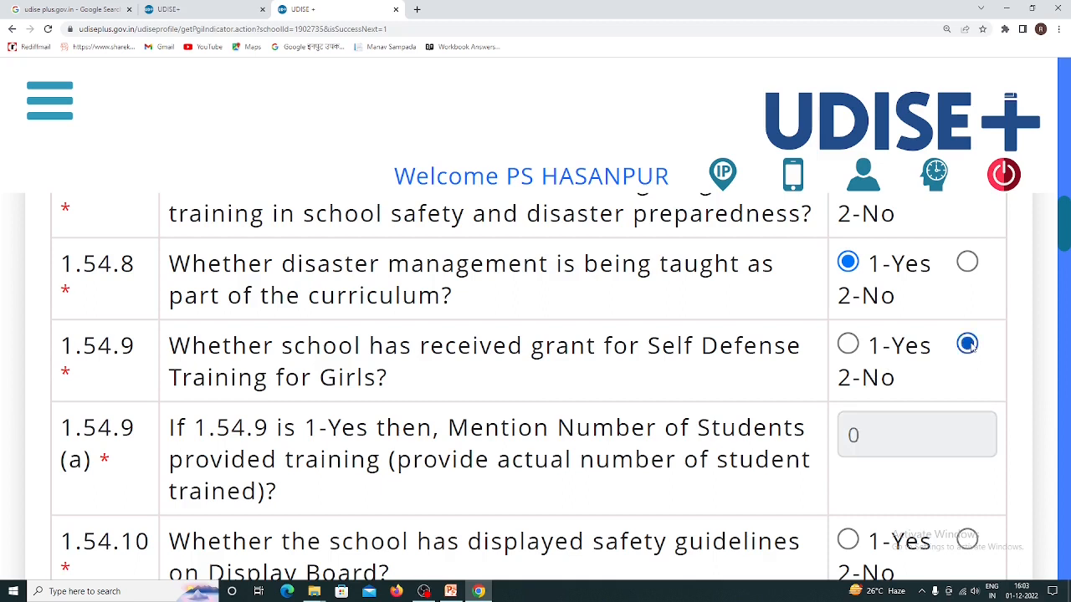
- Try 1-Yes in 1.54.9 with 80 trained students in 1.54.9 (a), and switch the answer back to 2-No
{"action": "left_click", "coordinate": [847, 345]}
{"action": "left_click", "coordinate": [883, 434]}
{"action": "double_click", "coordinate": [852, 435]}
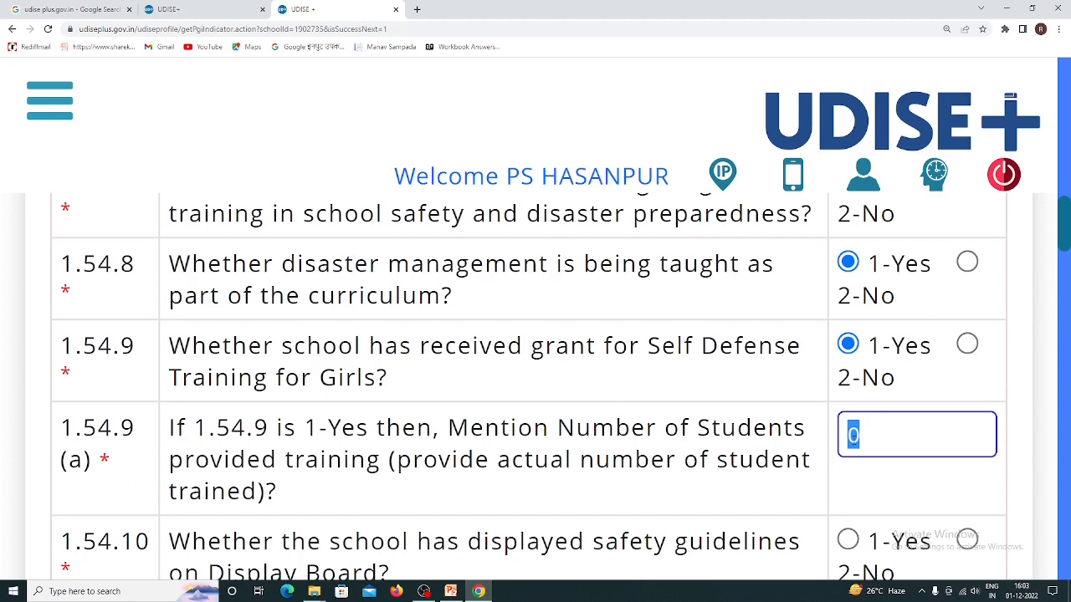
{"action": "type", "text": "80"}
{"action": "left_click", "coordinate": [967, 344]}
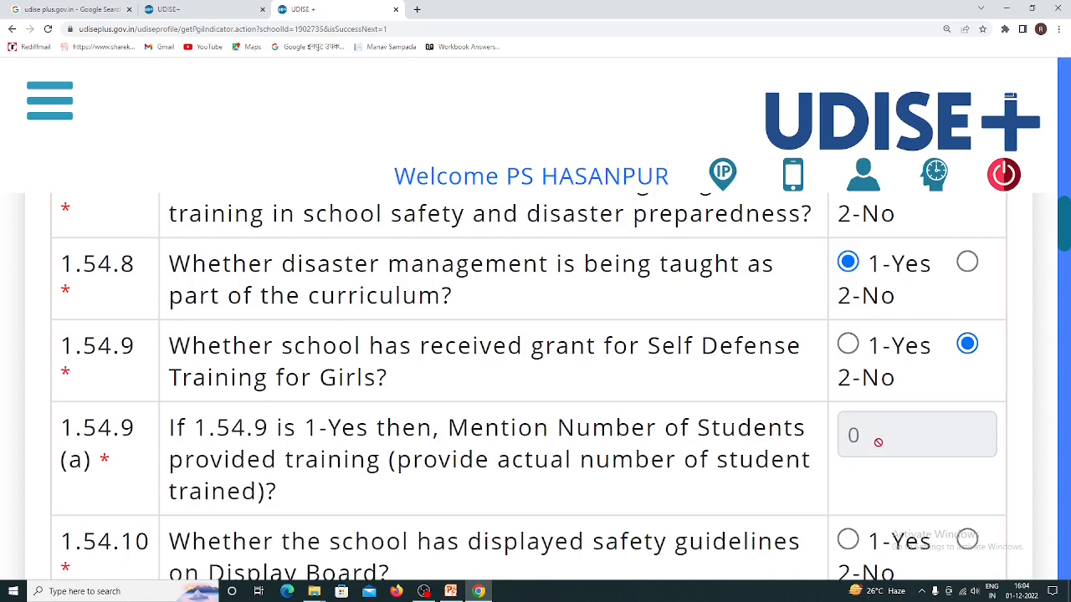
- Answer 1-Yes in 1.54.10 on displaying safety guidelines on the display board
{"action": "scroll", "coordinate": [649, 454], "scroll_direction": "down", "scroll_amount": 2}
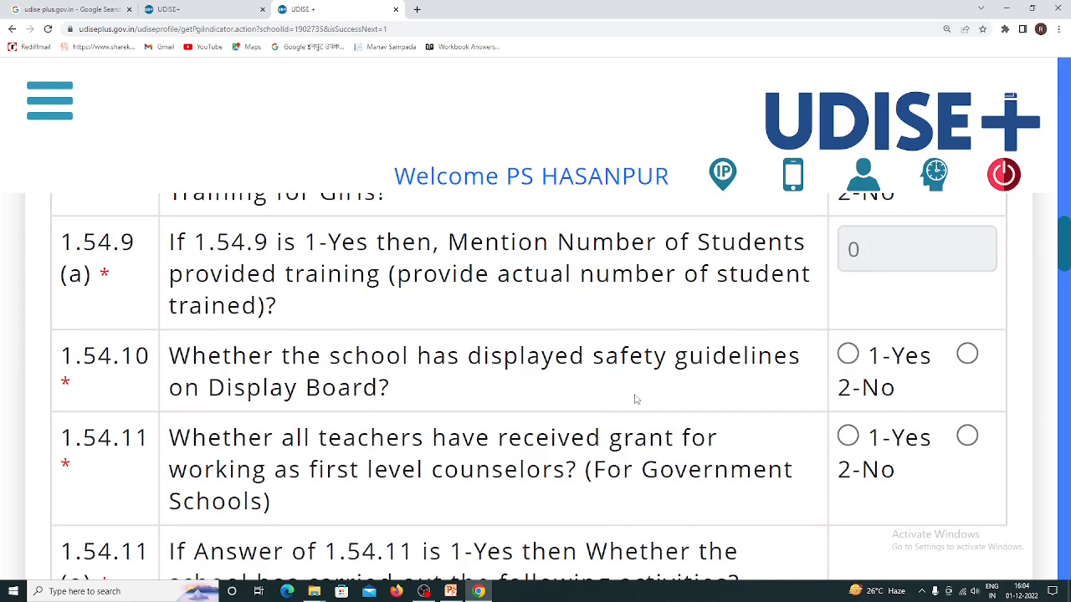
{"action": "left_click", "coordinate": [849, 354]}
{"action": "scroll", "coordinate": [666, 422], "scroll_direction": "down", "scroll_amount": 3}
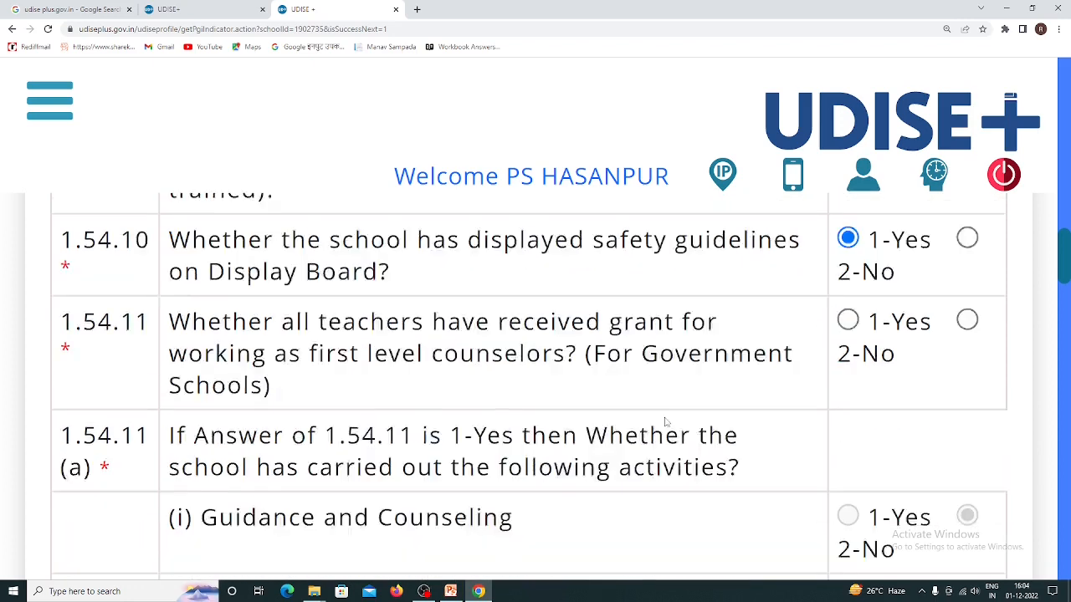
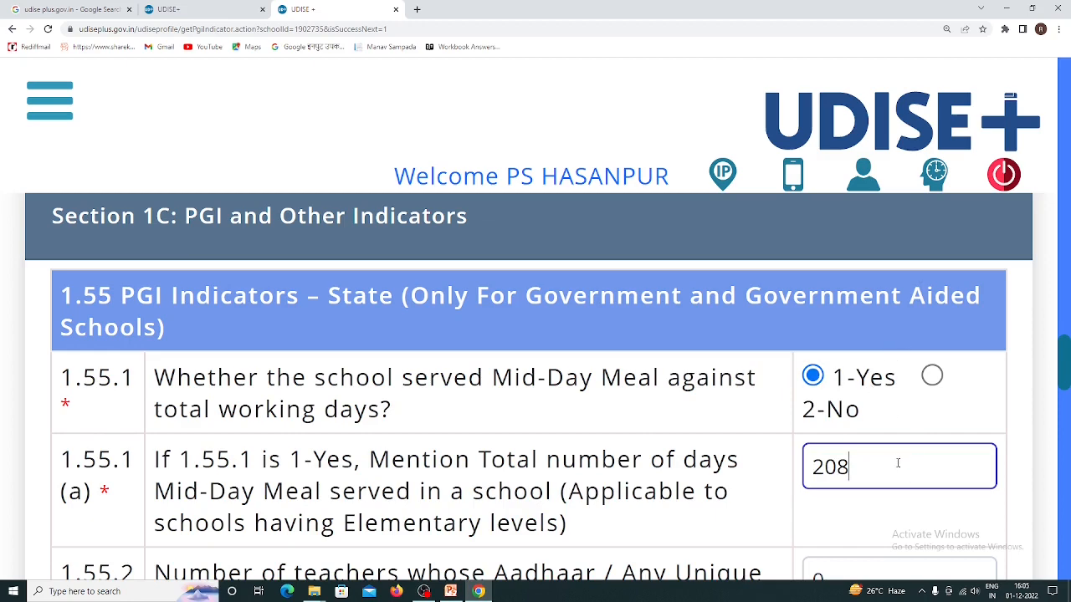
- Enter 4 teachers with a seeded Aadhaar or unique ID in 1.55.2, and answer 1-Yes to completed school evaluation in 1.55.3
{"action": "scroll", "coordinate": [789, 485], "scroll_direction": "down", "scroll_amount": 2}
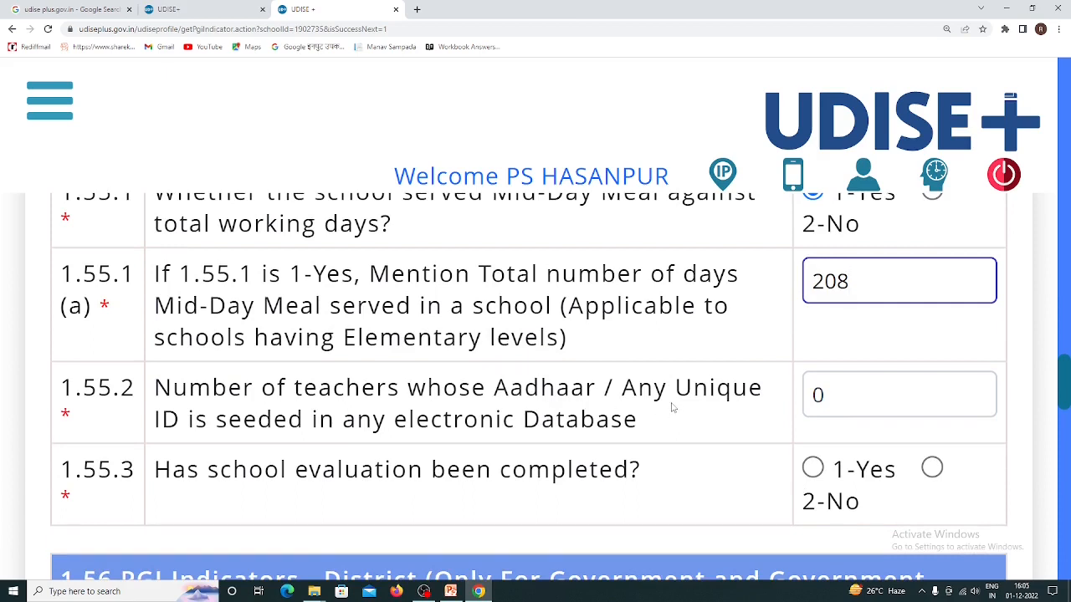
{"action": "left_click", "coordinate": [846, 402]}
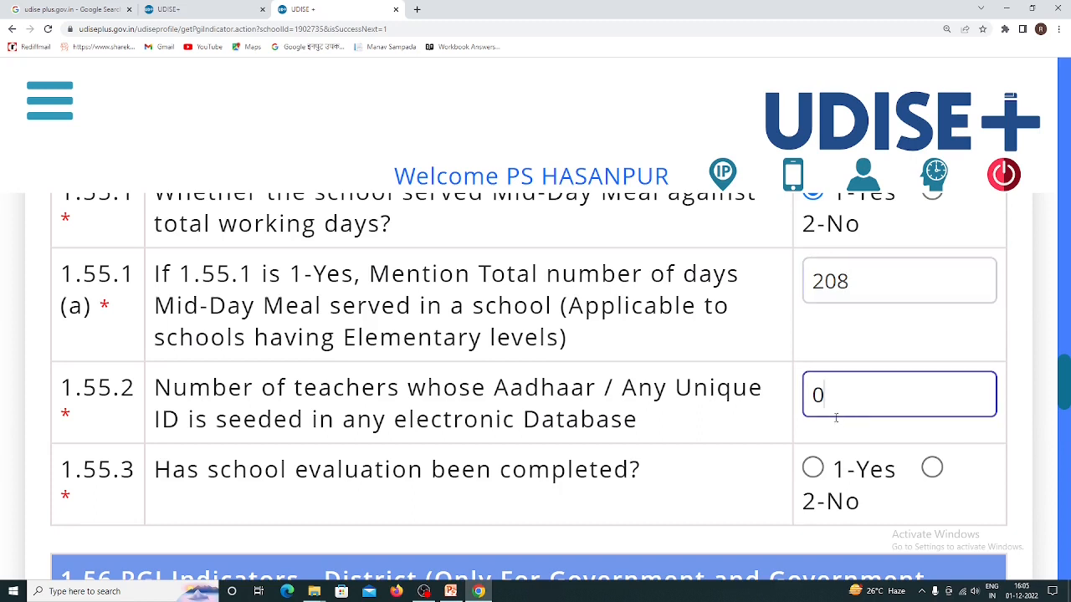
{"action": "key", "text": "BackSpace"}
{"action": "type", "text": "4"}
{"action": "left_click", "coordinate": [814, 470]}
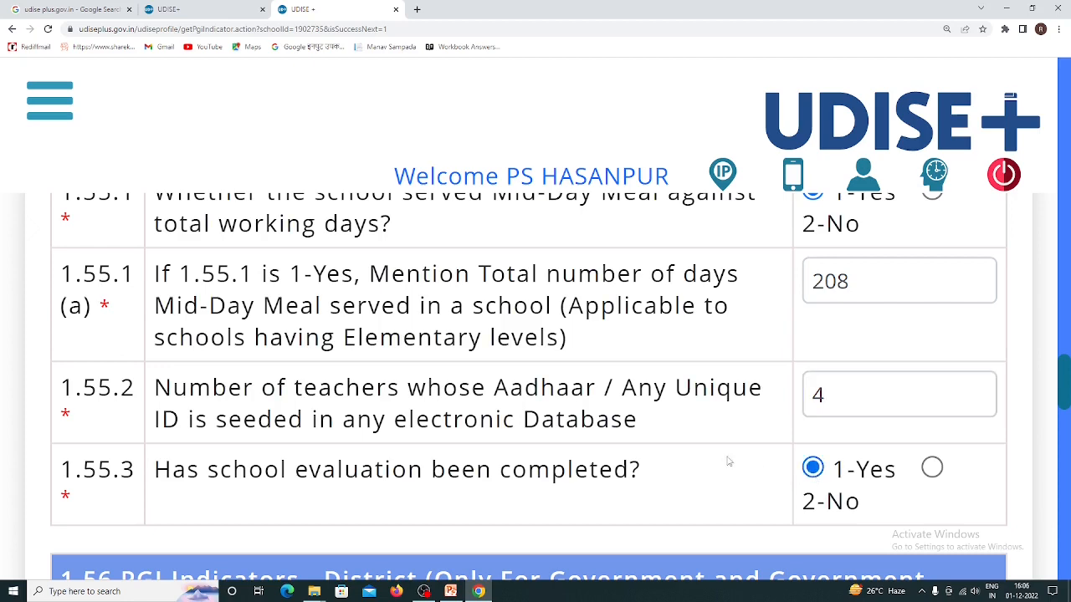
- Answer 1-Yes to Fit India certification in 1.56.1 and Holistic Report Card in 1.56.2, and 2-No to exemplar school in 1.56.3
{"action": "scroll", "coordinate": [725, 458], "scroll_direction": "down", "scroll_amount": 2}
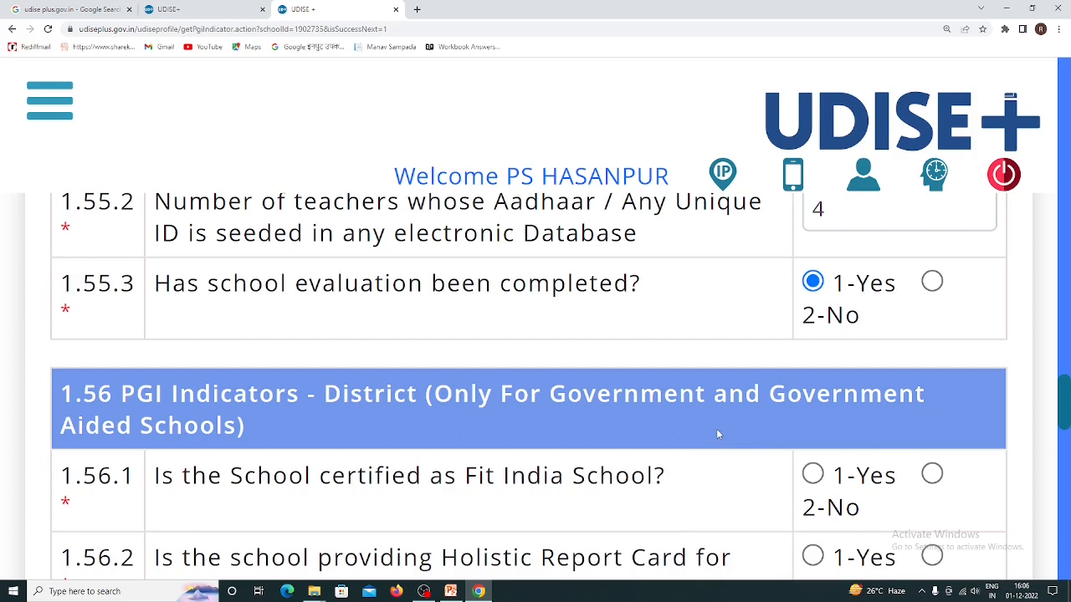
{"action": "left_click", "coordinate": [813, 474]}
{"action": "scroll", "coordinate": [705, 482], "scroll_direction": "down", "scroll_amount": 2}
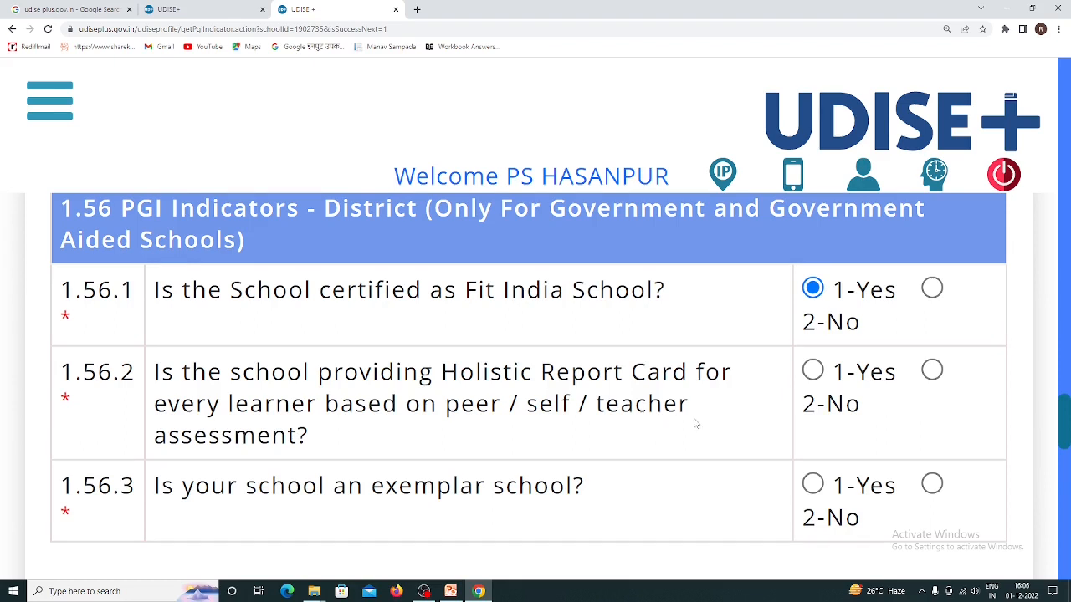
{"action": "left_click", "coordinate": [817, 376]}
{"action": "left_click", "coordinate": [931, 487]}
- Answer 2-No to teacher photographs in 1.57.1, 1-Yes to Vidya Pravesh in 1.57.2 and 2-No to electronic student attendance in 1.57.3
{"action": "scroll", "coordinate": [760, 491], "scroll_direction": "down", "scroll_amount": 2}
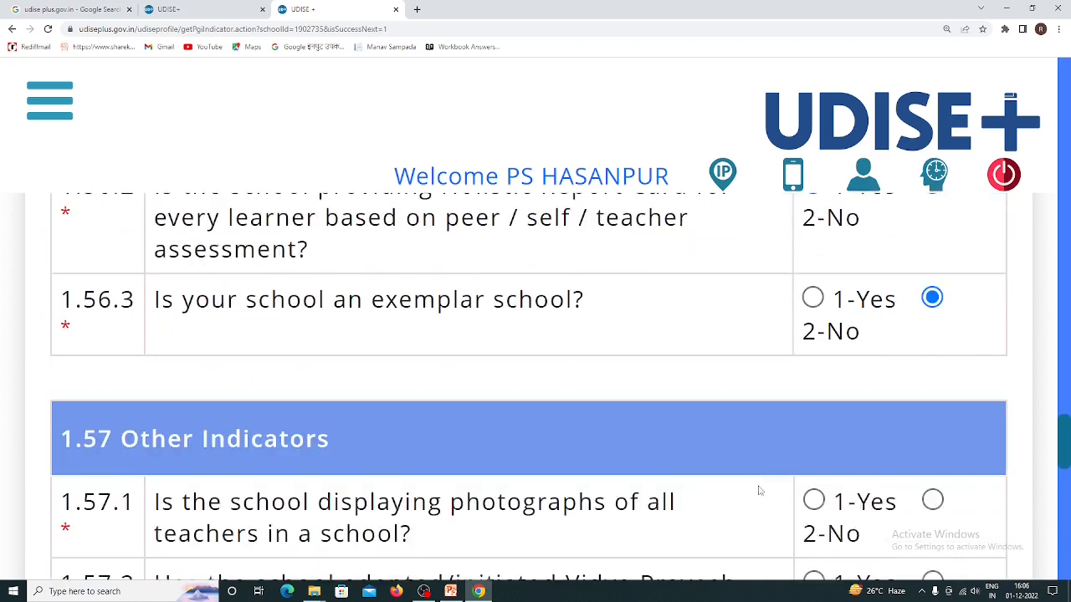
{"action": "scroll", "coordinate": [760, 488], "scroll_direction": "down", "scroll_amount": 2}
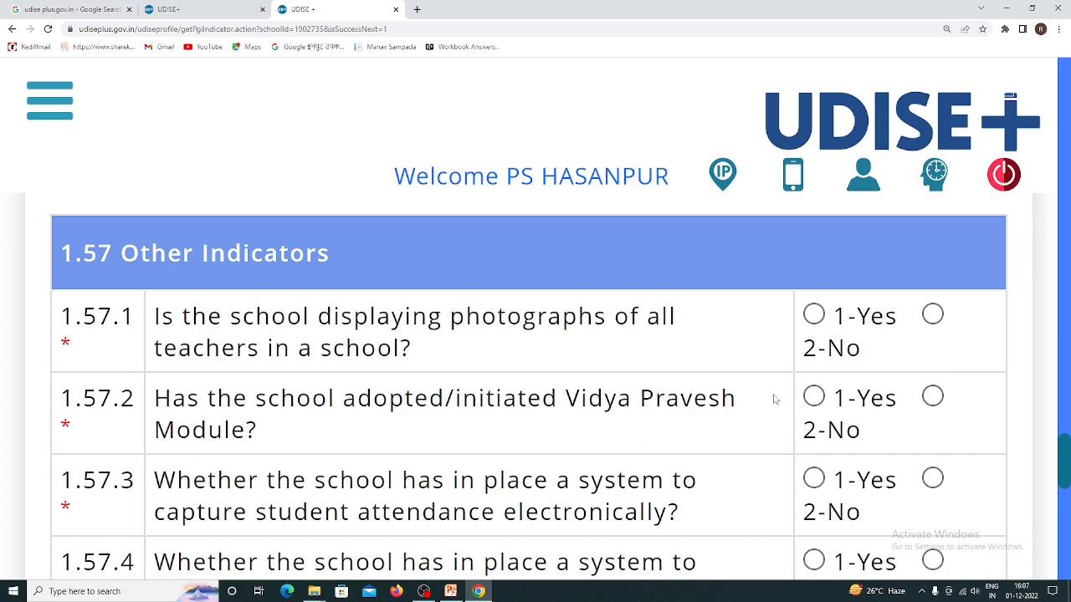
{"action": "left_click", "coordinate": [932, 317]}
{"action": "left_click", "coordinate": [816, 399]}
{"action": "left_click", "coordinate": [933, 480]}
{"action": "scroll", "coordinate": [678, 492], "scroll_direction": "down", "scroll_amount": 2}
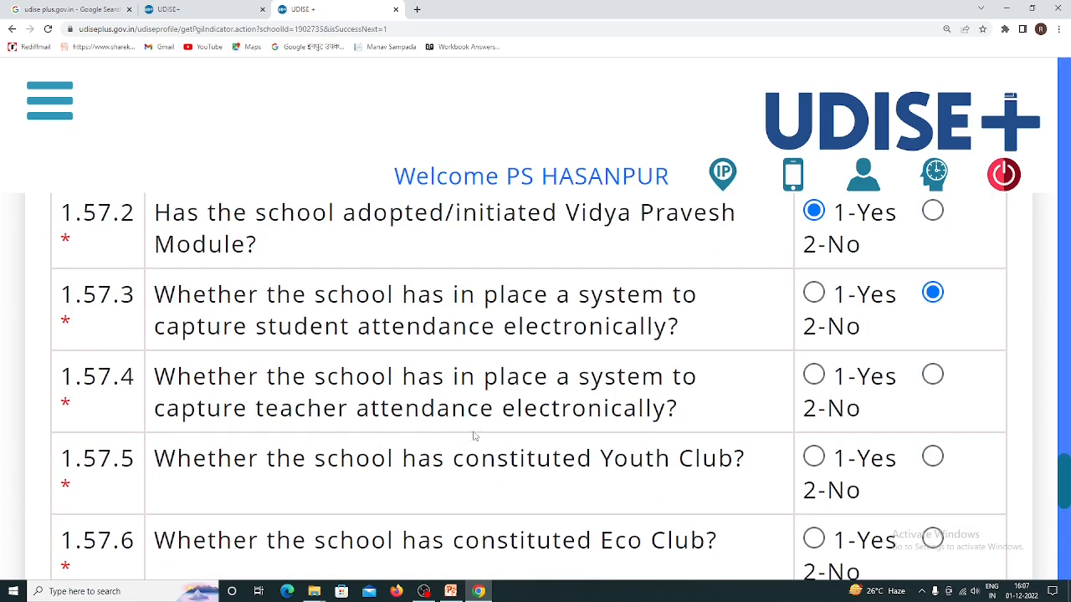
- Answer 2-No to electronic teacher attendance in 1.57.4, and 1-Yes to Youth Club in 1.57.5 and Eco Club in 1.57.6
{"action": "left_click", "coordinate": [933, 377]}
{"action": "left_click", "coordinate": [814, 457]}
{"action": "scroll", "coordinate": [659, 491], "scroll_direction": "down", "scroll_amount": 2}
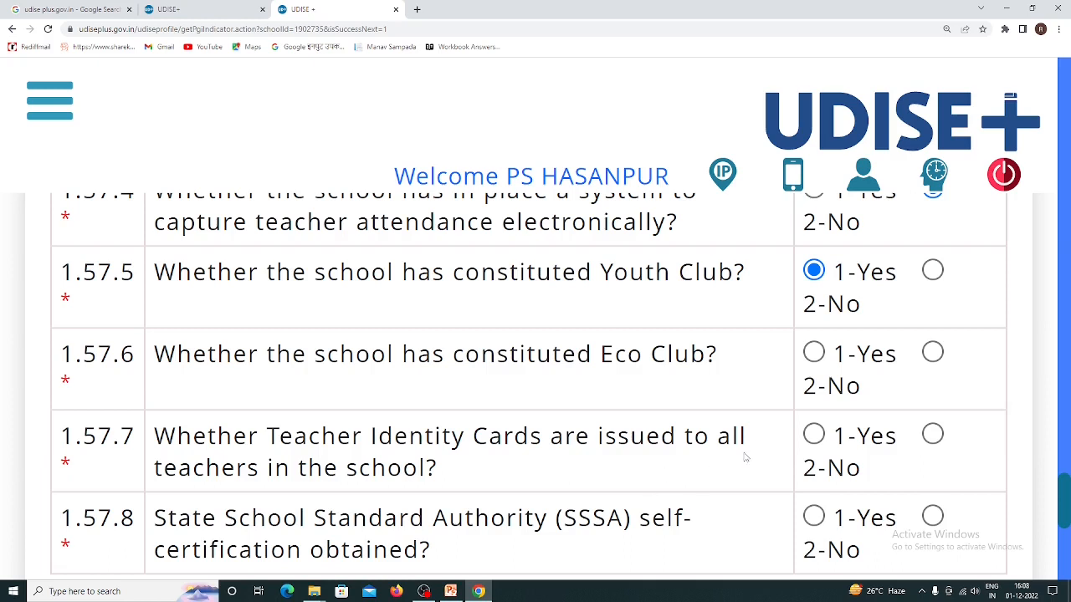
{"action": "left_click", "coordinate": [816, 358]}
- Answer 1-Yes to Teacher Identity Cards in 1.57.7 and 2-No to SSSA self-certification in 1.57.8
{"action": "left_click", "coordinate": [814, 434]}
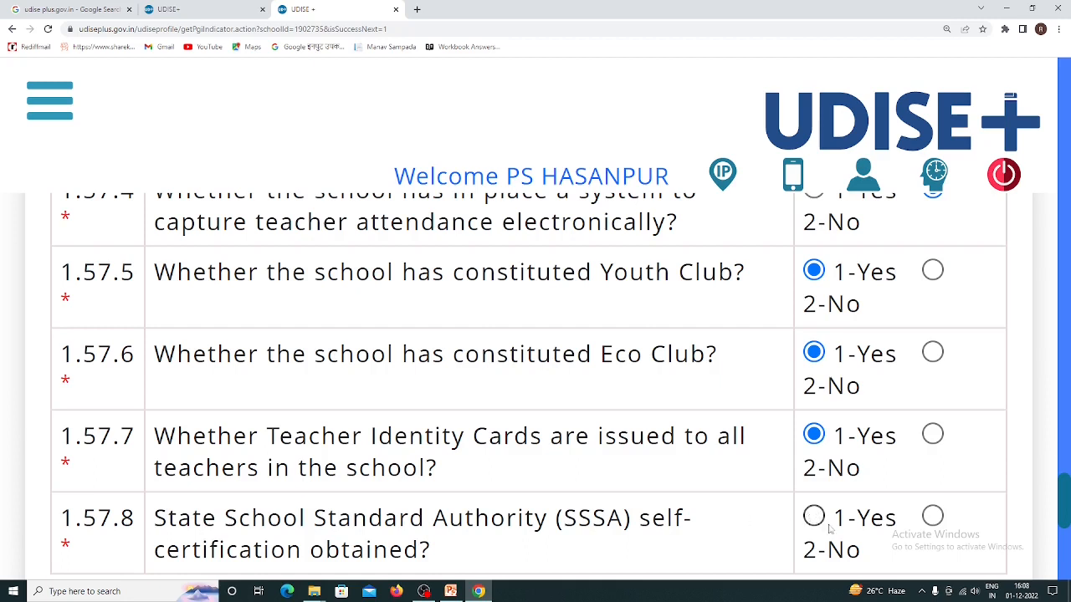
{"action": "left_click", "coordinate": [932, 517]}
{"action": "scroll", "coordinate": [703, 495], "scroll_direction": "down", "scroll_amount": 3}
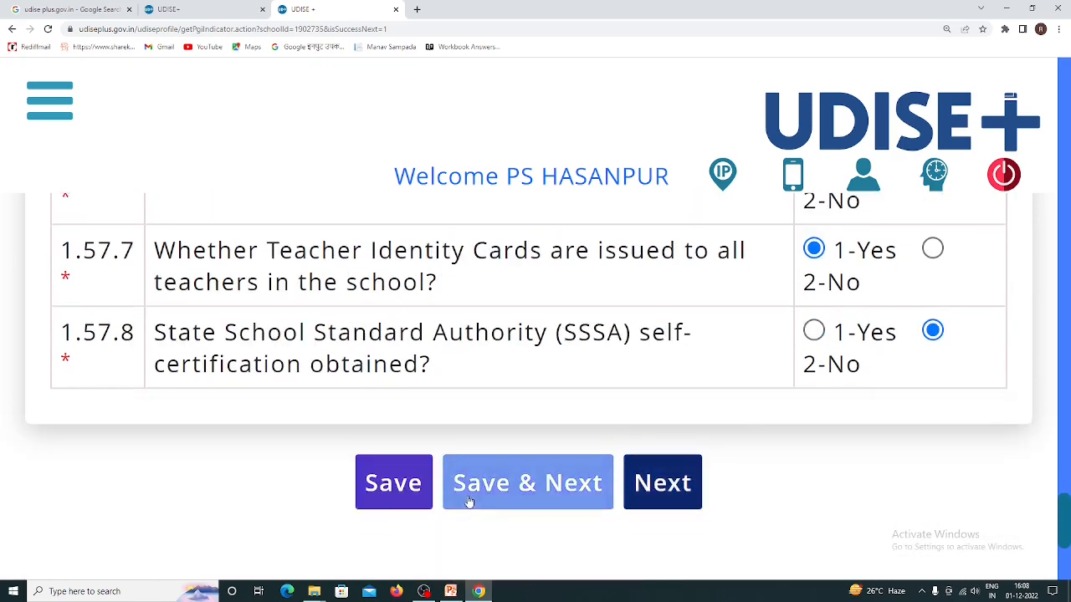
- Continue without saving to Section 1D, Receipts and Expenditure, and go to the grants table in 1.58
{"action": "left_click", "coordinate": [663, 492]}
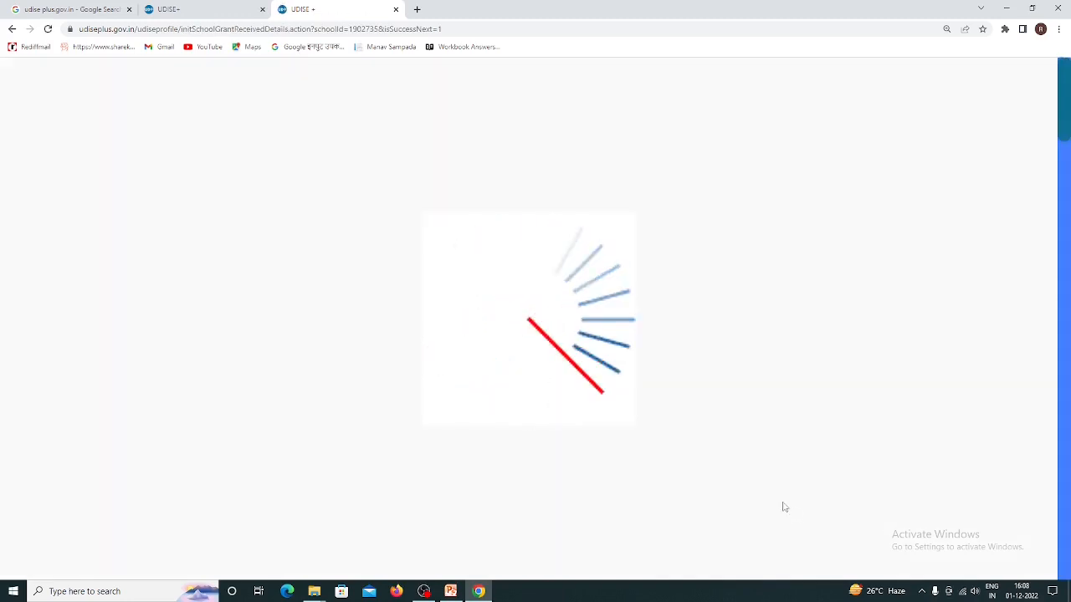
{"action": "scroll", "coordinate": [689, 486], "scroll_direction": "down", "scroll_amount": 4}
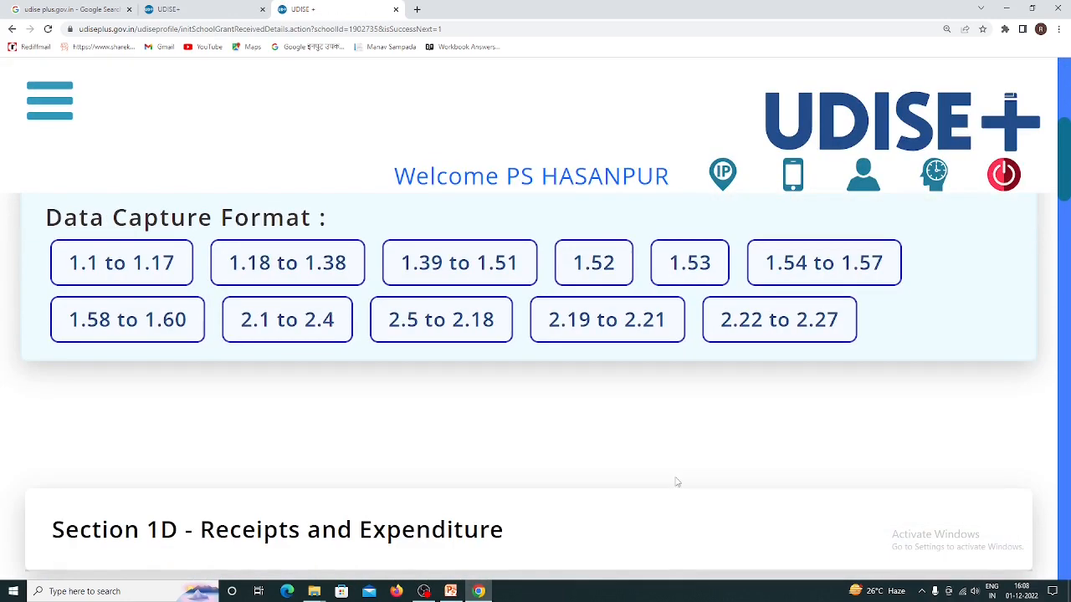
{"action": "scroll", "coordinate": [676, 481], "scroll_direction": "down", "scroll_amount": 2}
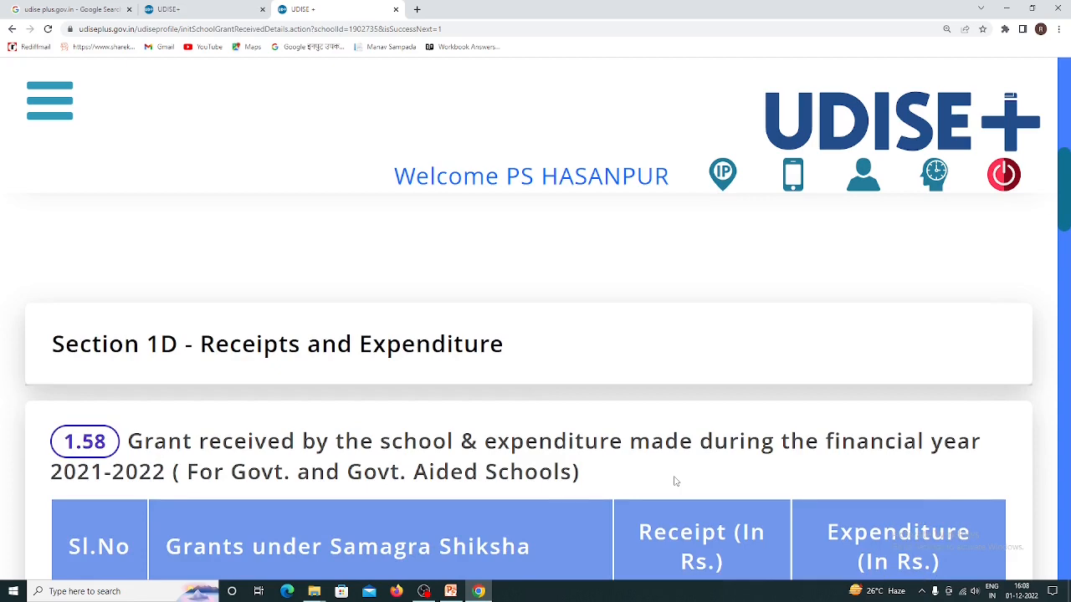
{"action": "scroll", "coordinate": [676, 481], "scroll_direction": "up", "scroll_amount": 2}
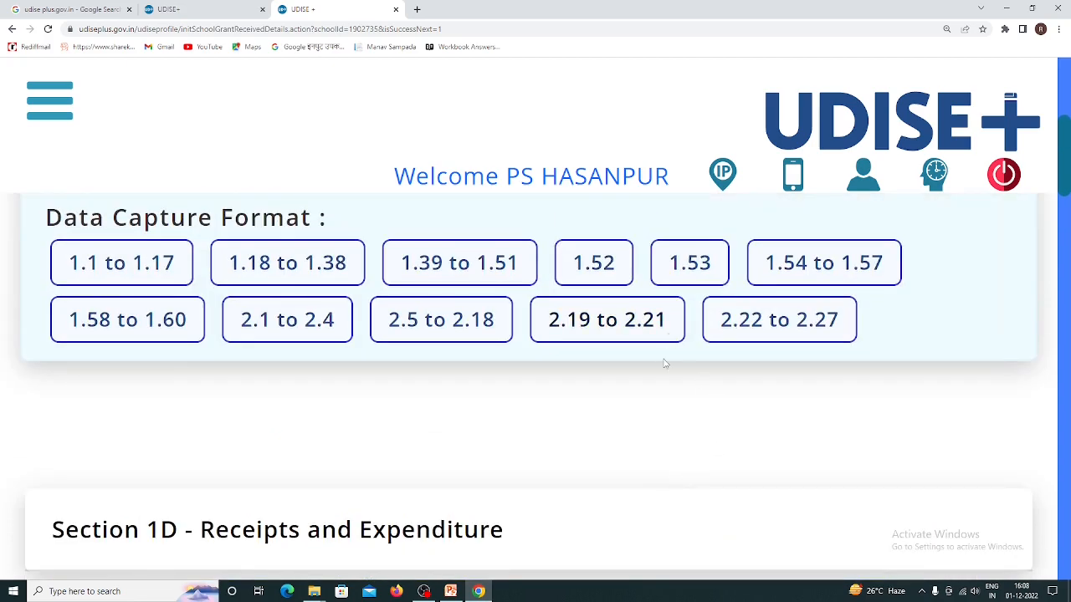
{"action": "scroll", "coordinate": [662, 358], "scroll_direction": "down", "scroll_amount": 2}
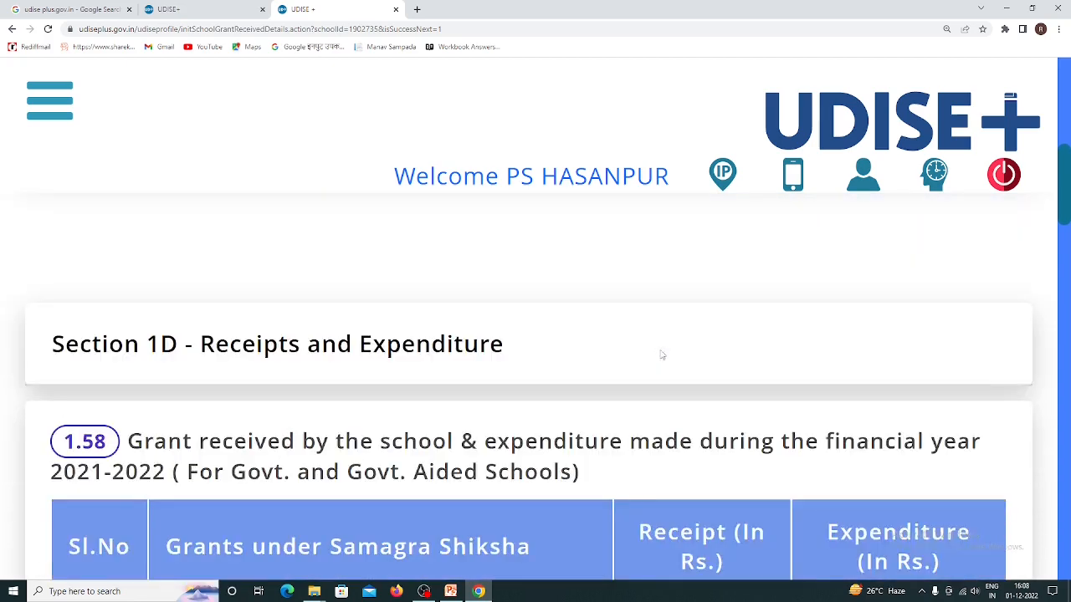
{"action": "scroll", "coordinate": [662, 355], "scroll_direction": "down", "scroll_amount": 2}
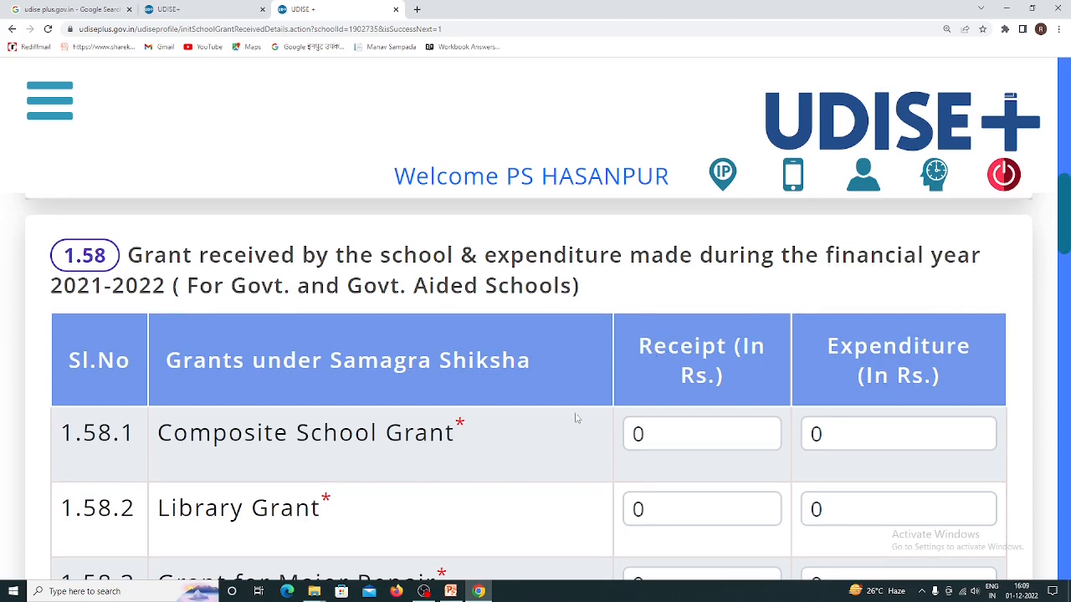
- Enter 25000 as both the receipt and the expenditure for the Composite School Grant in 1.58.1
{"action": "left_click", "coordinate": [670, 435]}
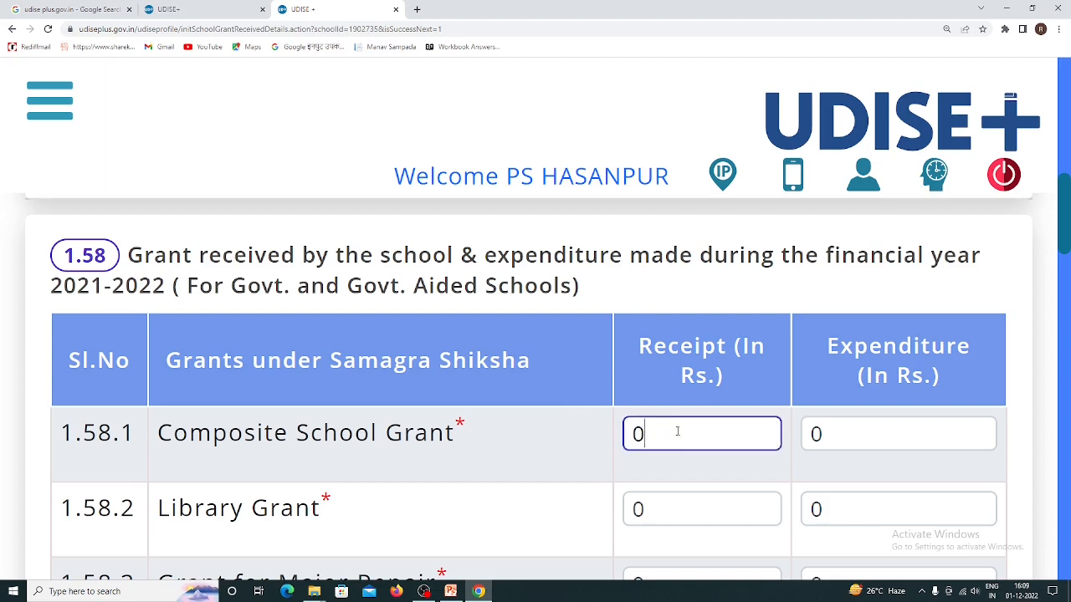
{"action": "key", "text": "BackSpace"}
{"action": "type", "text": "25000"}
{"action": "left_click", "coordinate": [826, 433]}
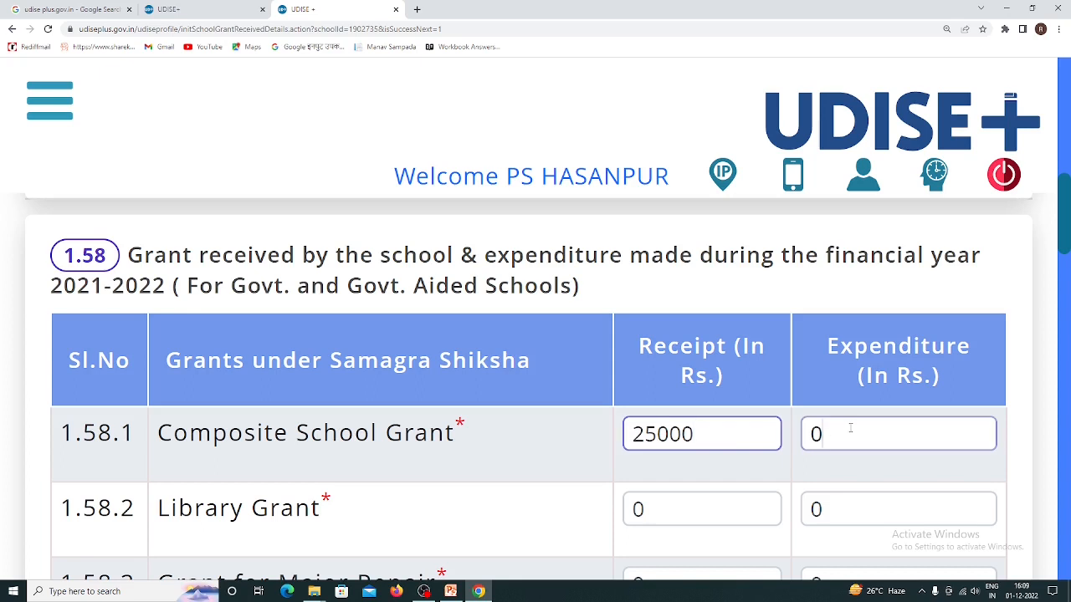
{"action": "key", "text": "BackSpace"}
{"action": "type", "text": "2500"}
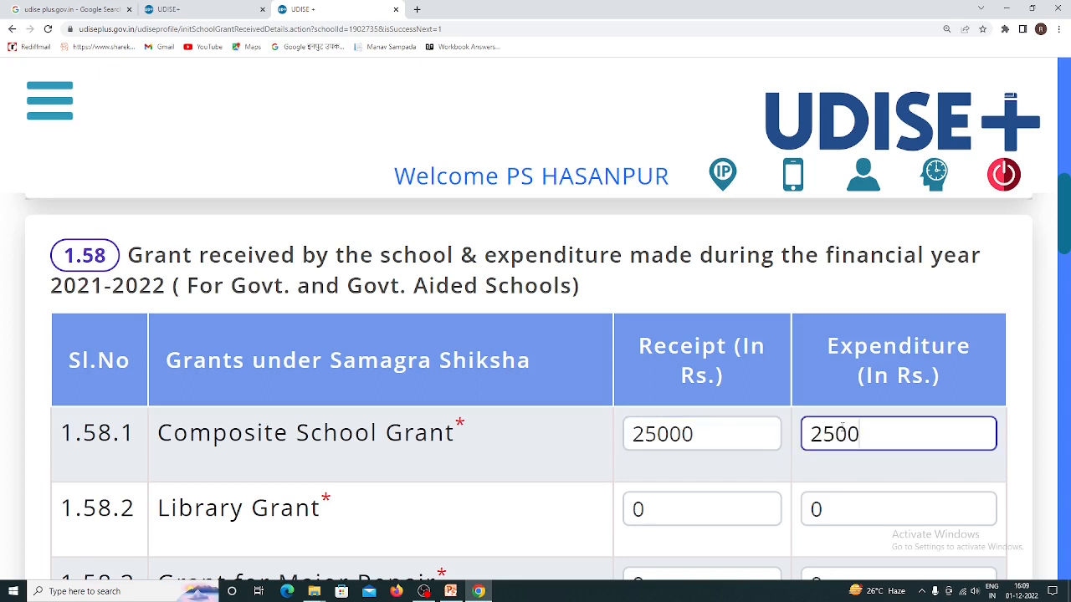
{"action": "type", "text": "0"}
- Enter 500 as both the receipt and the expenditure for the Library Grant in 1.58.2
{"action": "left_click", "coordinate": [684, 510]}
{"action": "key", "text": "BackSpace"}
{"action": "type", "text": "500"}
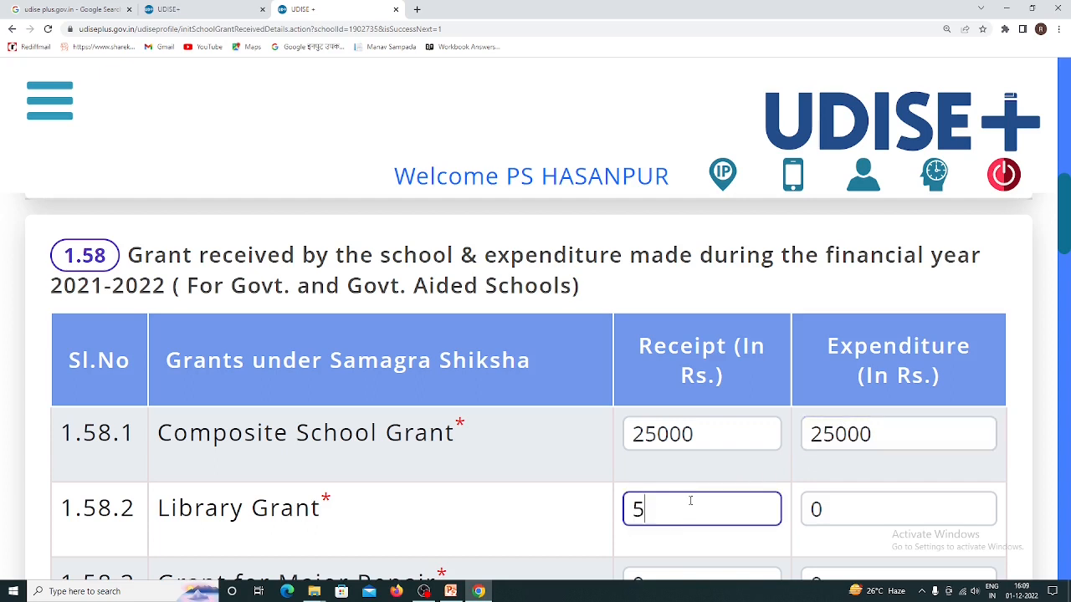
{"action": "left_click", "coordinate": [828, 507]}
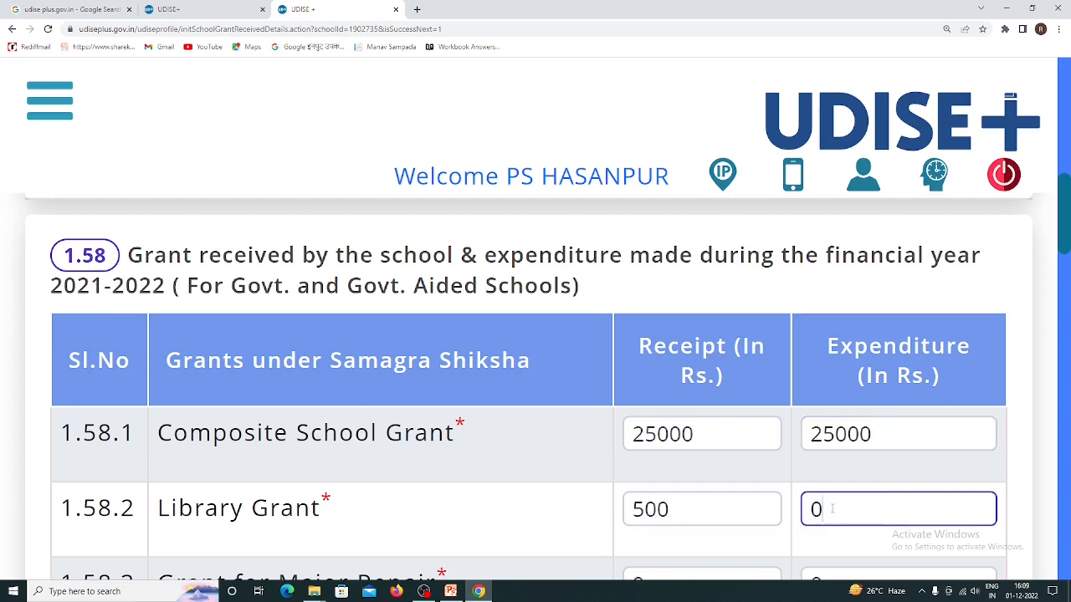
{"action": "key", "text": "BackSpace"}
{"action": "type", "text": "500"}
- Enter 5000 as both the receipt and the expenditure for the Sports and Physical Education grant in 1.58.4
{"action": "scroll", "coordinate": [731, 475], "scroll_direction": "down", "scroll_amount": 2}
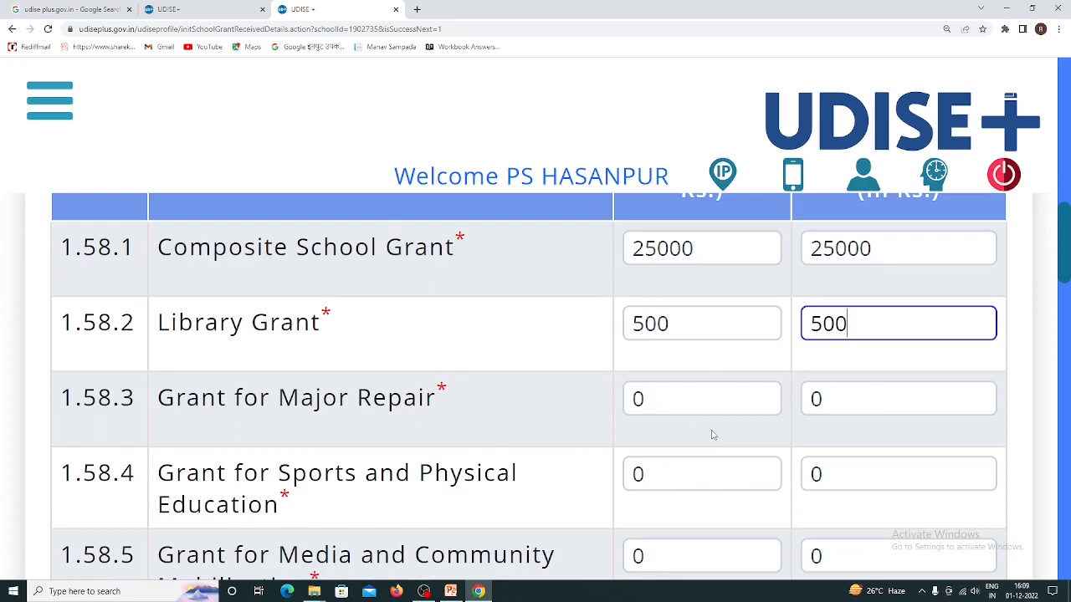
{"action": "left_click", "coordinate": [661, 475]}
{"action": "key", "text": "BackSpace"}
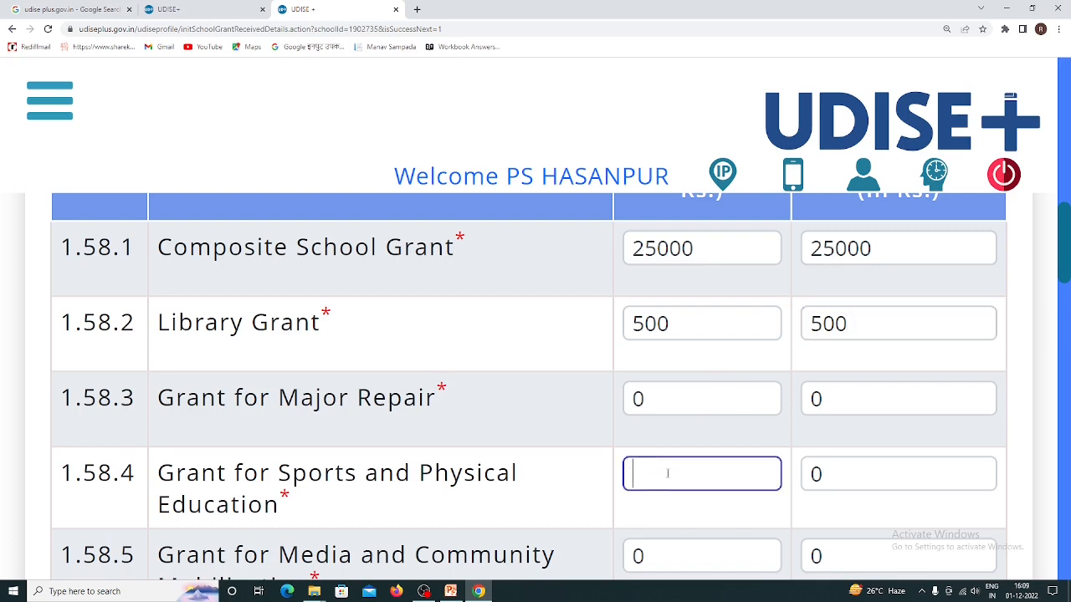
{"action": "type", "text": "5000"}
{"action": "left_click", "coordinate": [812, 473]}
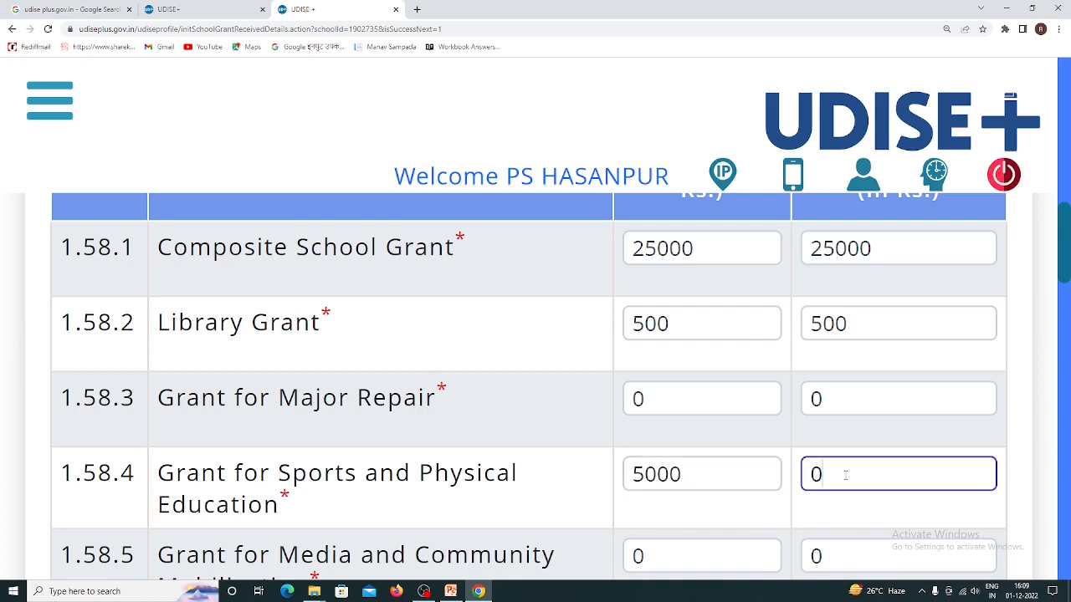
{"action": "key", "text": "BackSpace"}
{"action": "type", "text": "5000"}
- Enter 500 as both the receipt and the expenditure for the SMC/SMDC training grant in 1.58.6
{"action": "scroll", "coordinate": [708, 485], "scroll_direction": "down", "scroll_amount": 2}
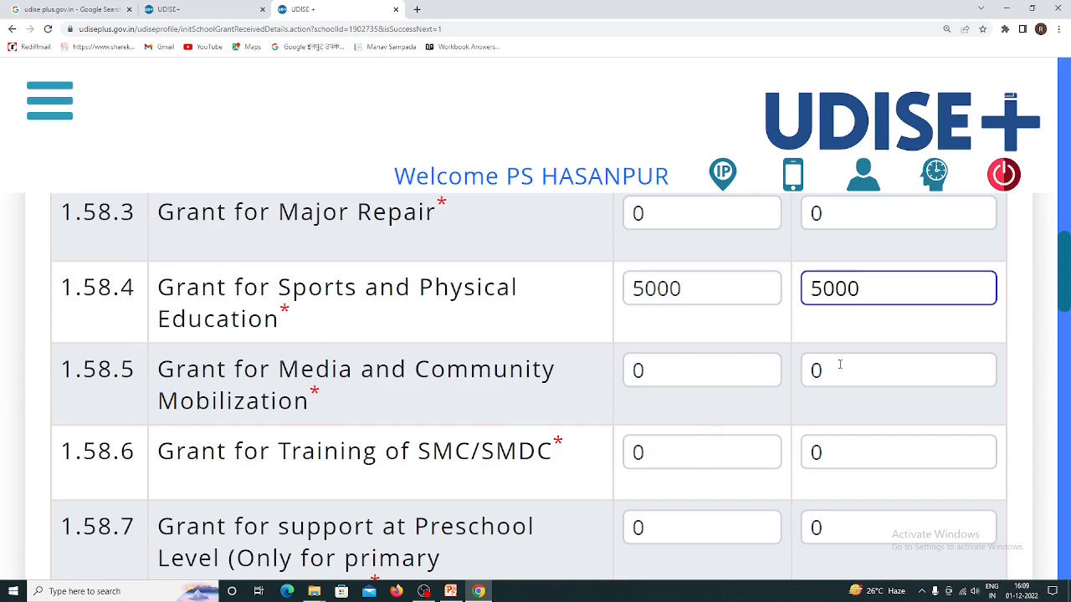
{"action": "left_click", "coordinate": [697, 456]}
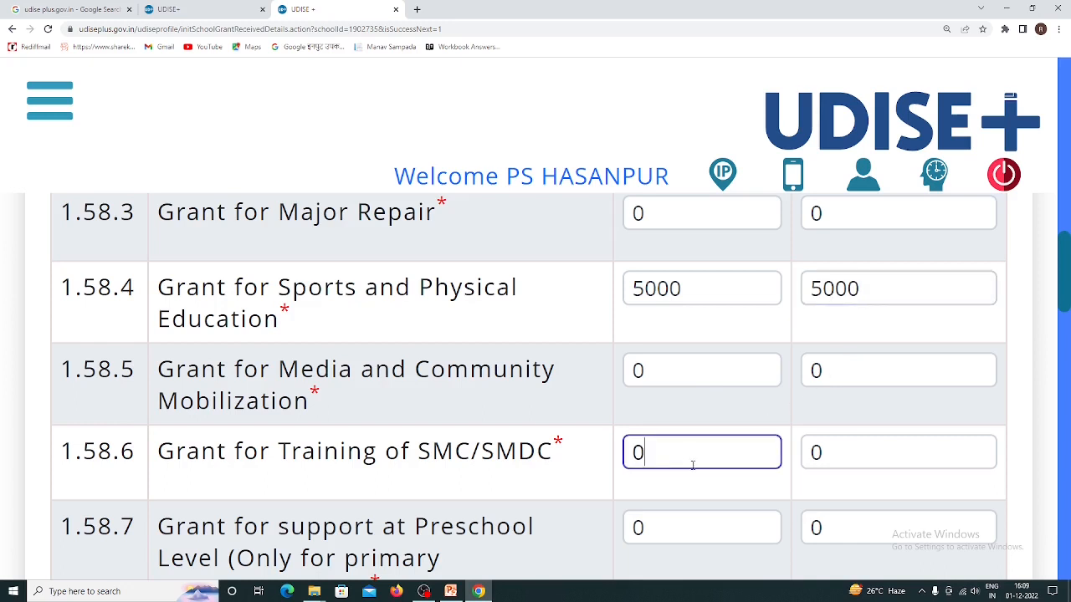
{"action": "key", "text": "BackSpace"}
{"action": "type", "text": "500"}
{"action": "left_click", "coordinate": [834, 453]}
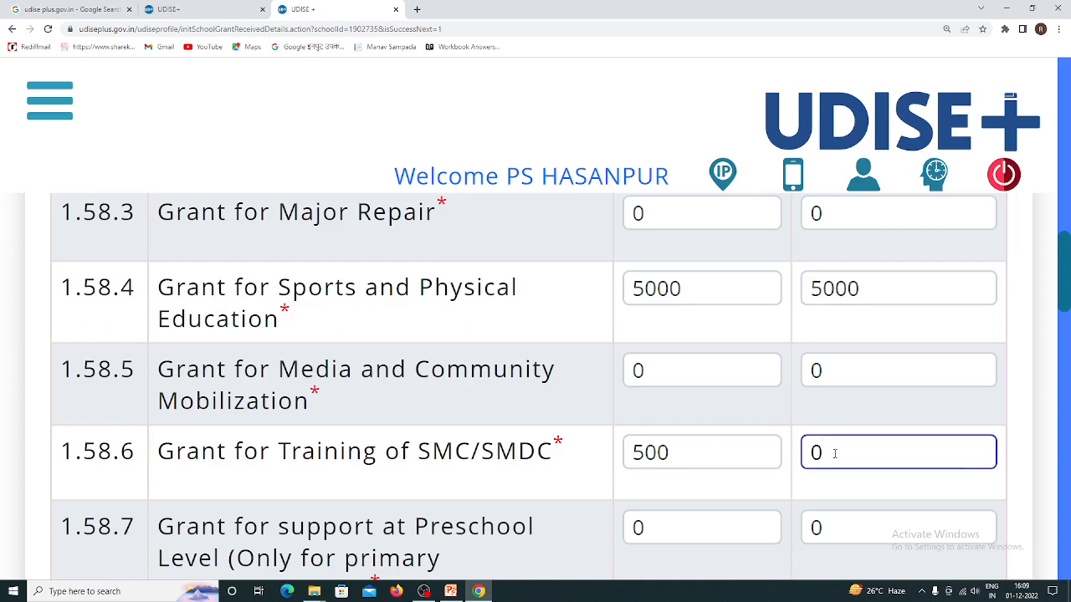
{"action": "key", "text": "BackSpace"}
{"action": "type", "text": "500"}
- Try answering 1-Yes to financial assistance from an NGO in 1.59.1 and a Public Sector Undertaking in 1.59.2
{"action": "scroll", "coordinate": [567, 497], "scroll_direction": "down", "scroll_amount": 2}
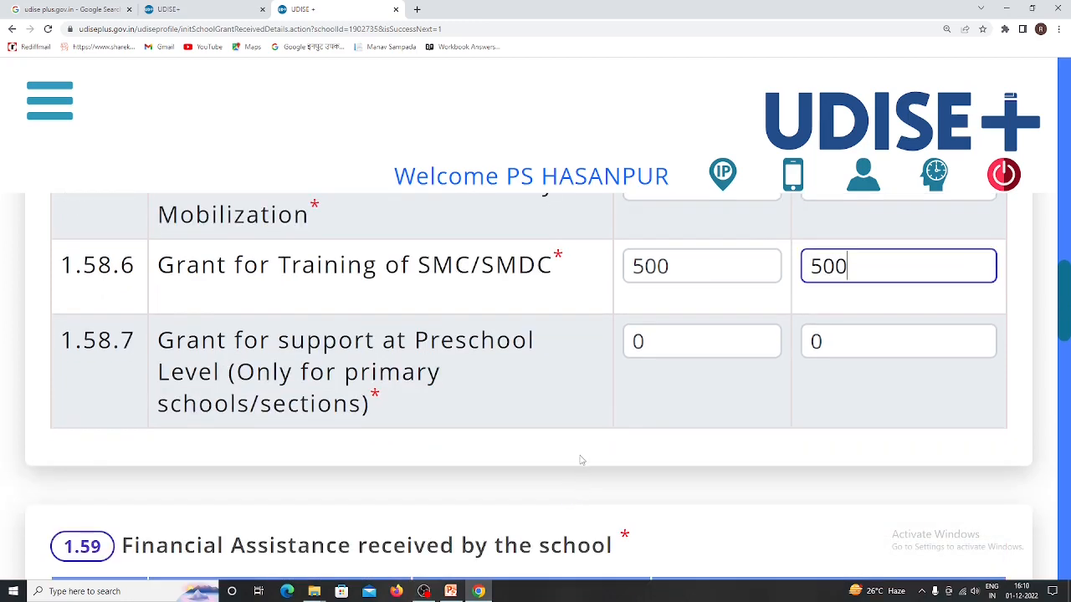
{"action": "scroll", "coordinate": [670, 463], "scroll_direction": "down", "scroll_amount": 2}
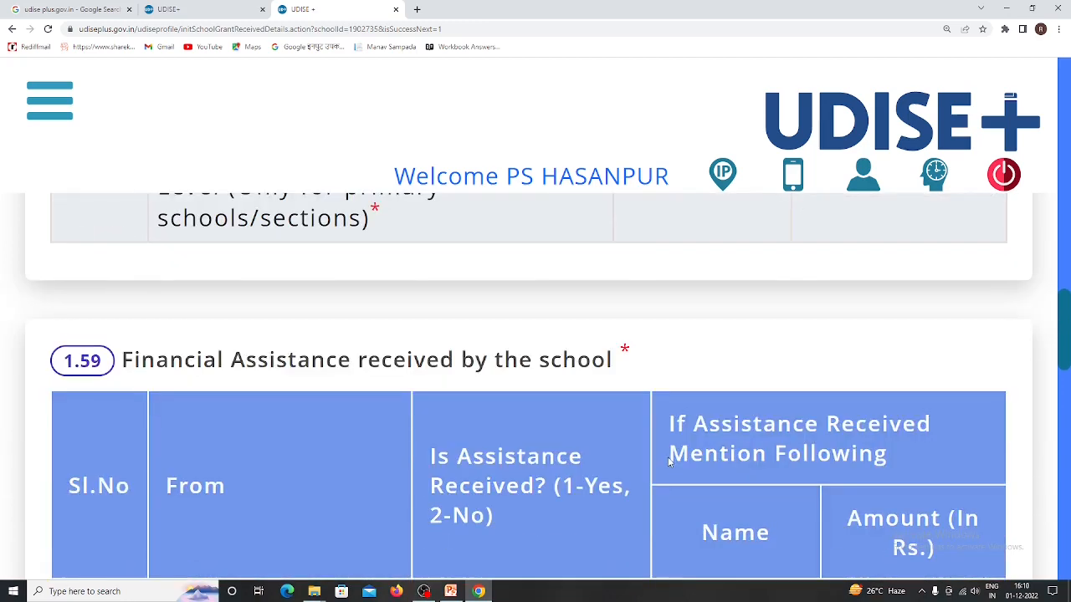
{"action": "scroll", "coordinate": [666, 461], "scroll_direction": "down", "scroll_amount": 2}
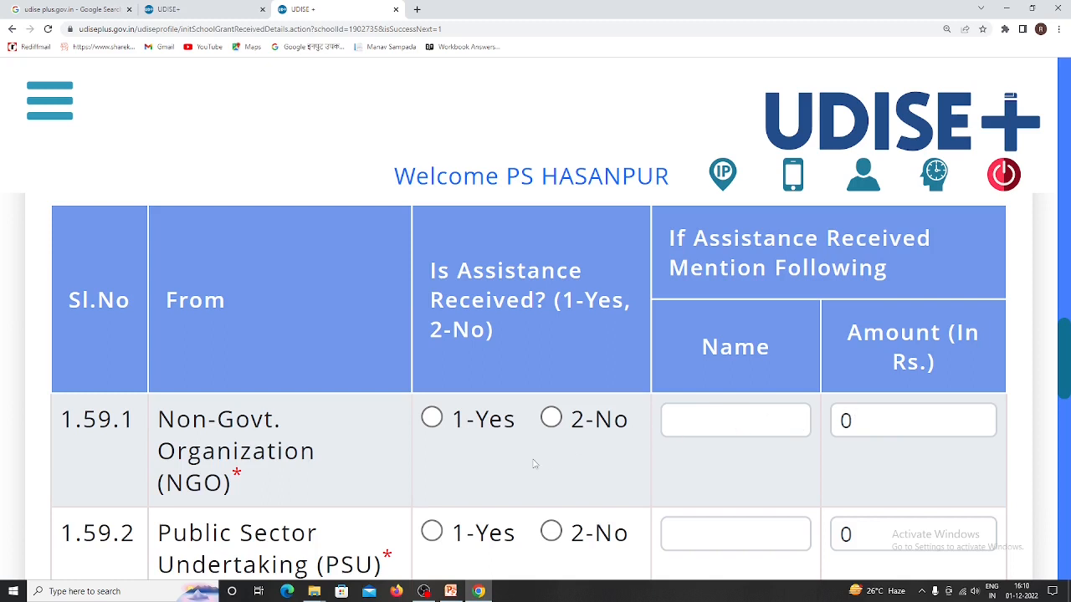
{"action": "left_click", "coordinate": [431, 419]}
{"action": "left_click", "coordinate": [744, 417]}
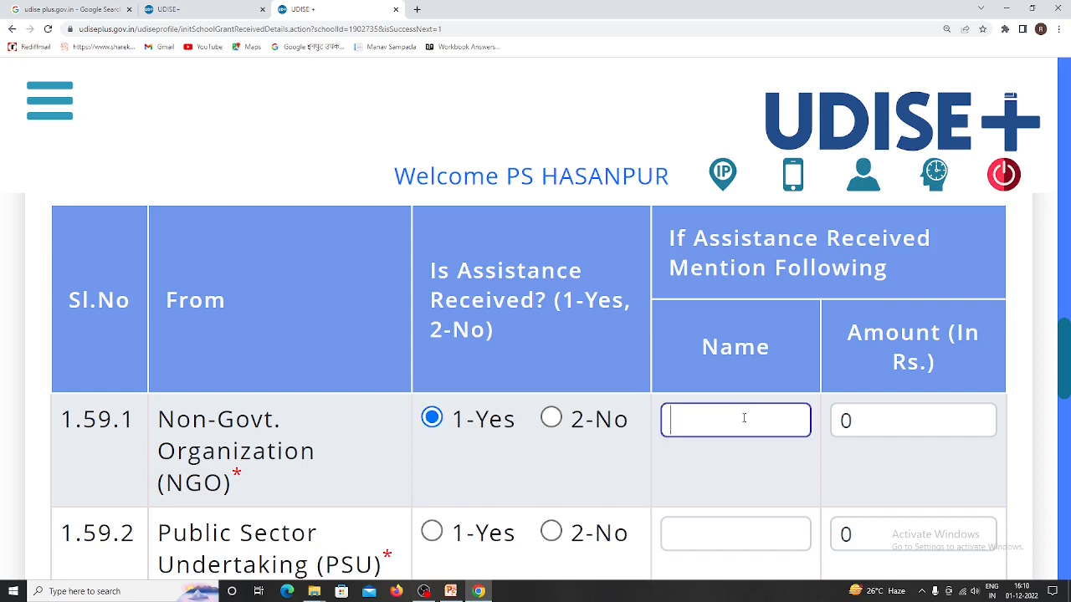
{"action": "left_click", "coordinate": [902, 417]}
{"action": "scroll", "coordinate": [779, 460], "scroll_direction": "down", "scroll_amount": 2}
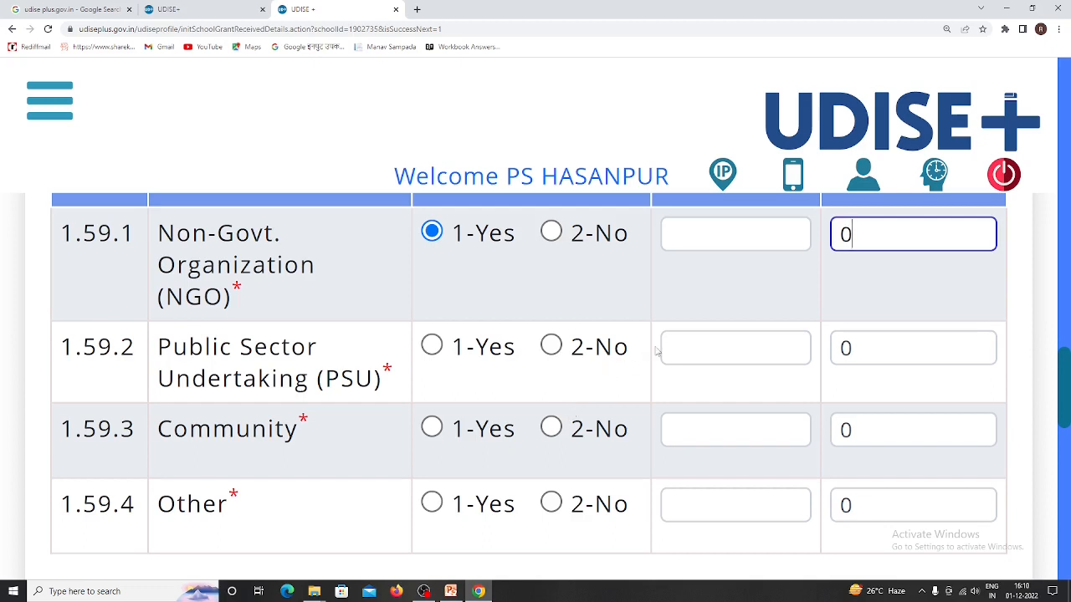
{"action": "left_click", "coordinate": [432, 347]}
{"action": "left_click", "coordinate": [712, 345]}
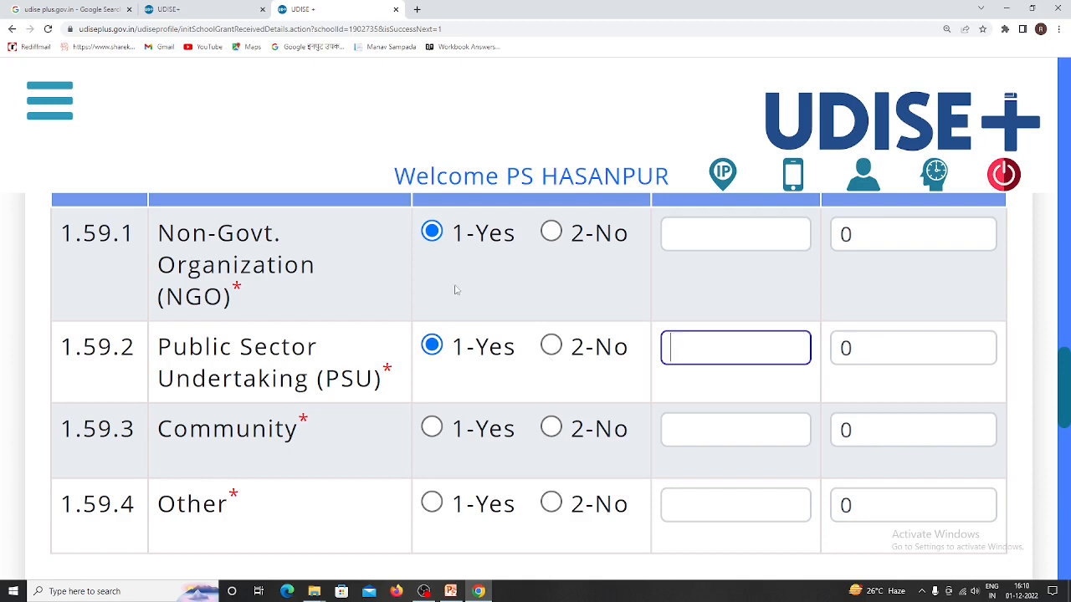
{"action": "left_click", "coordinate": [433, 235]}
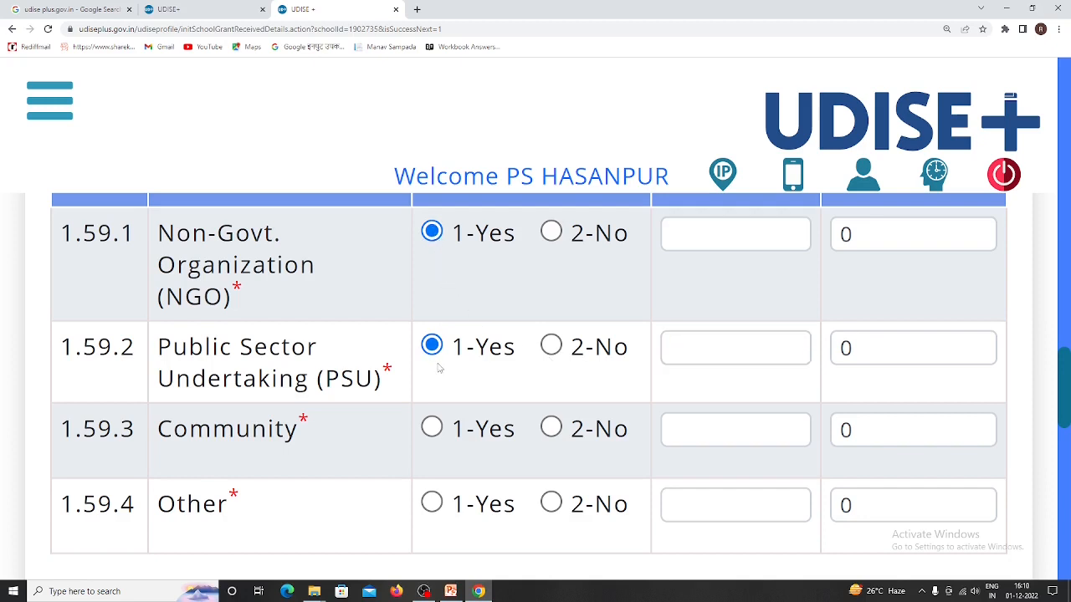
- Answer 2-No to financial assistance from NGO, PSU, Community and Other in 1.59.1 to 1.59.4
{"action": "left_click", "coordinate": [551, 233]}
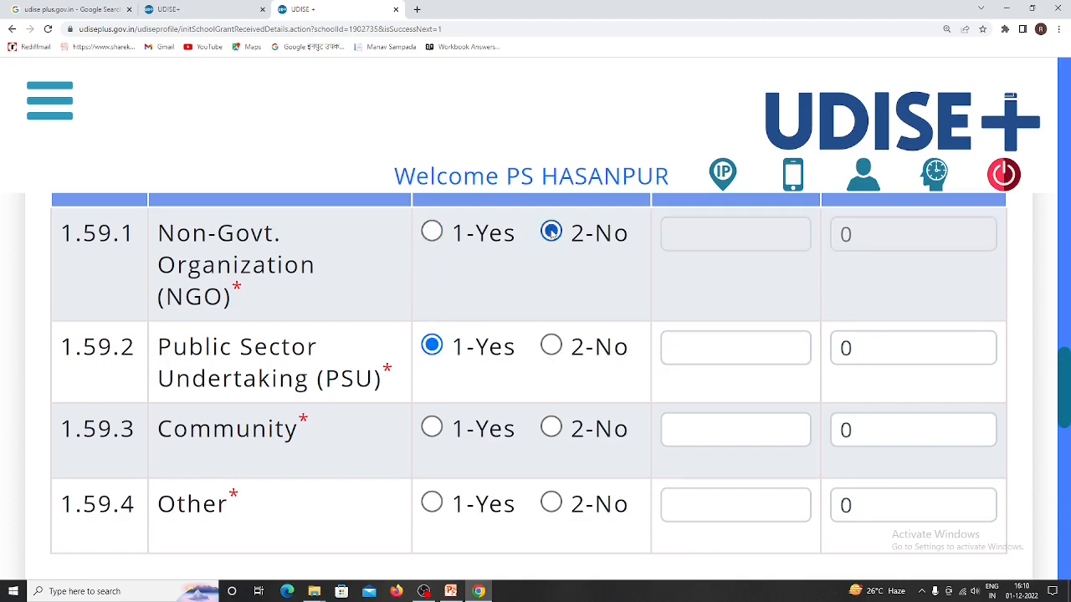
{"action": "left_click", "coordinate": [551, 345]}
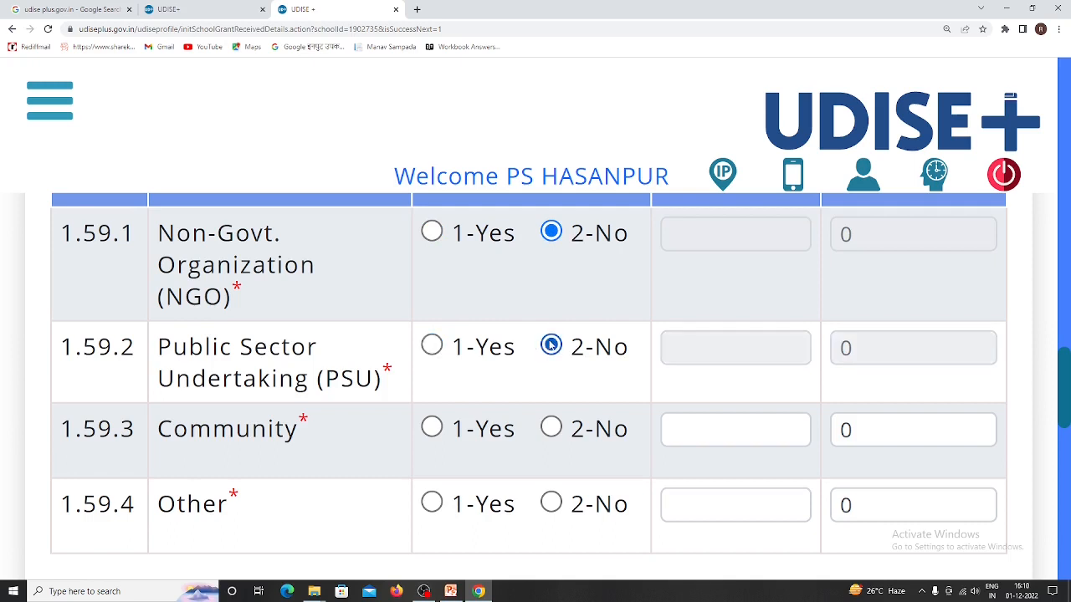
{"action": "left_click", "coordinate": [551, 430]}
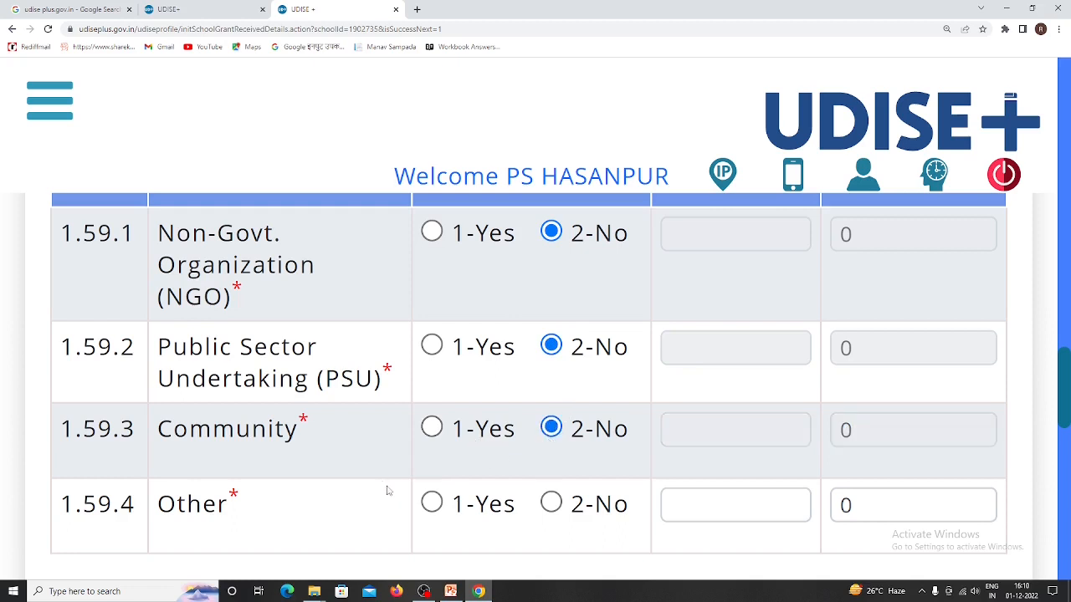
{"action": "left_click", "coordinate": [552, 503]}
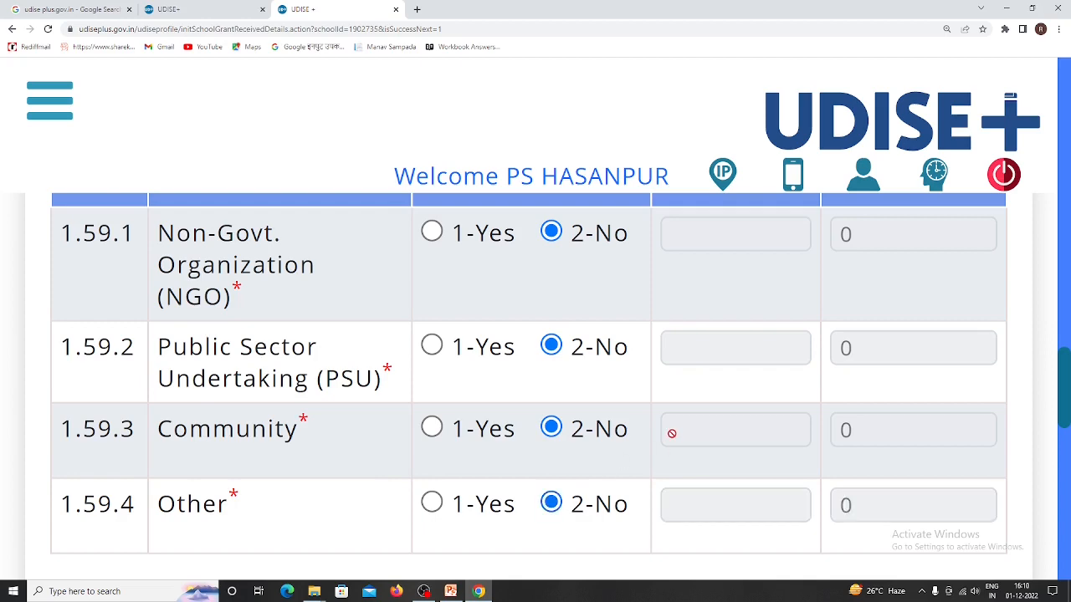
- Answer 1-Yes in 1.60 to maintaining an Inventory Register for ICT Items, Sports Equipment and Library Books
{"action": "scroll", "coordinate": [672, 435], "scroll_direction": "down", "scroll_amount": 2}
{"action": "scroll", "coordinate": [671, 435], "scroll_direction": "down", "scroll_amount": 2}
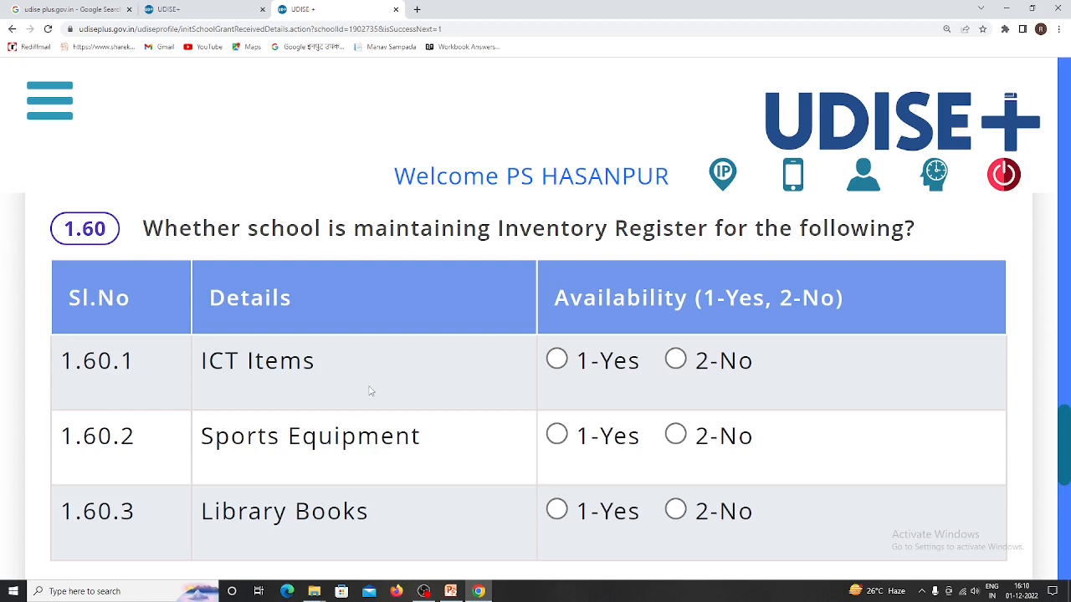
{"action": "left_click", "coordinate": [558, 363]}
{"action": "left_click", "coordinate": [557, 435]}
{"action": "scroll", "coordinate": [527, 435], "scroll_direction": "down", "scroll_amount": 2}
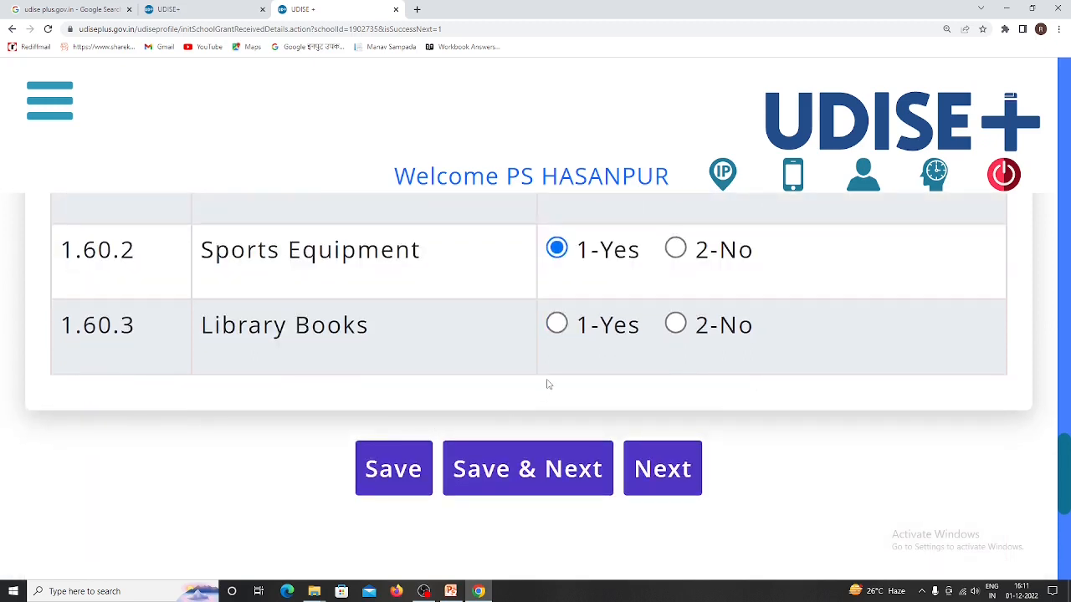
{"action": "scroll", "coordinate": [459, 366], "scroll_direction": "up", "scroll_amount": 1}
{"action": "scroll", "coordinate": [458, 366], "scroll_direction": "up", "scroll_amount": 3}
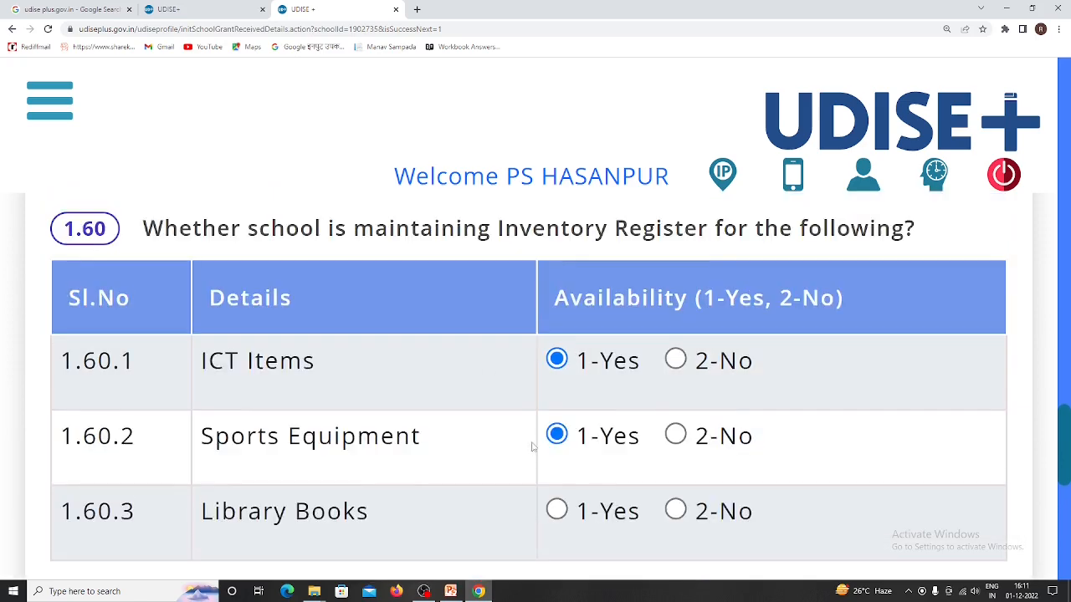
{"action": "left_click", "coordinate": [557, 510]}
- Continue without saving to the Physical Facilities section 2.1 to 2.4 and open the school building status choices in 2.1
{"action": "scroll", "coordinate": [640, 476], "scroll_direction": "down", "scroll_amount": 8}
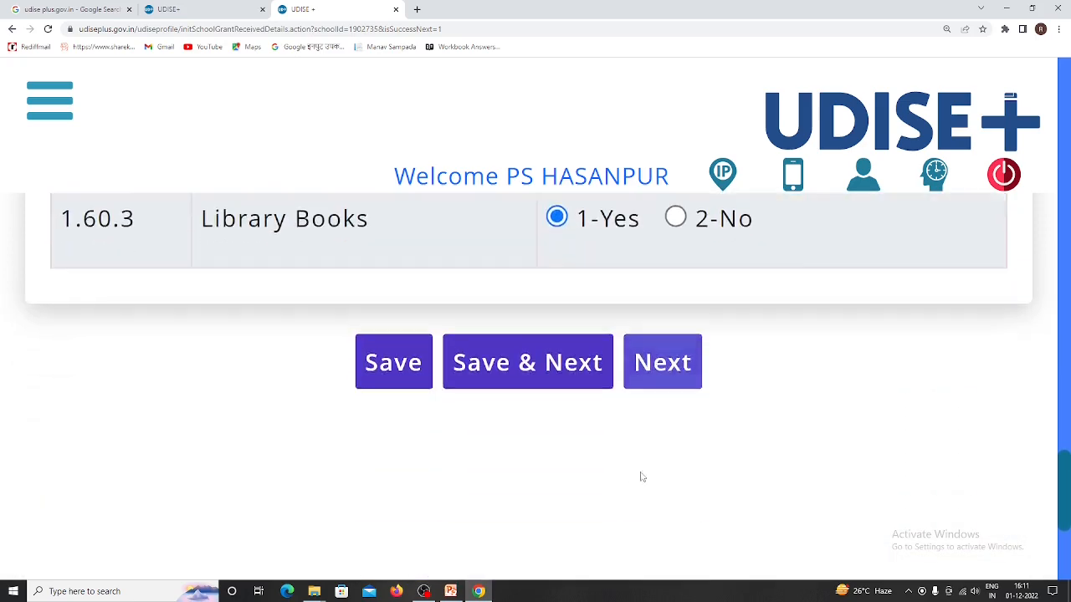
{"action": "left_click", "coordinate": [672, 285]}
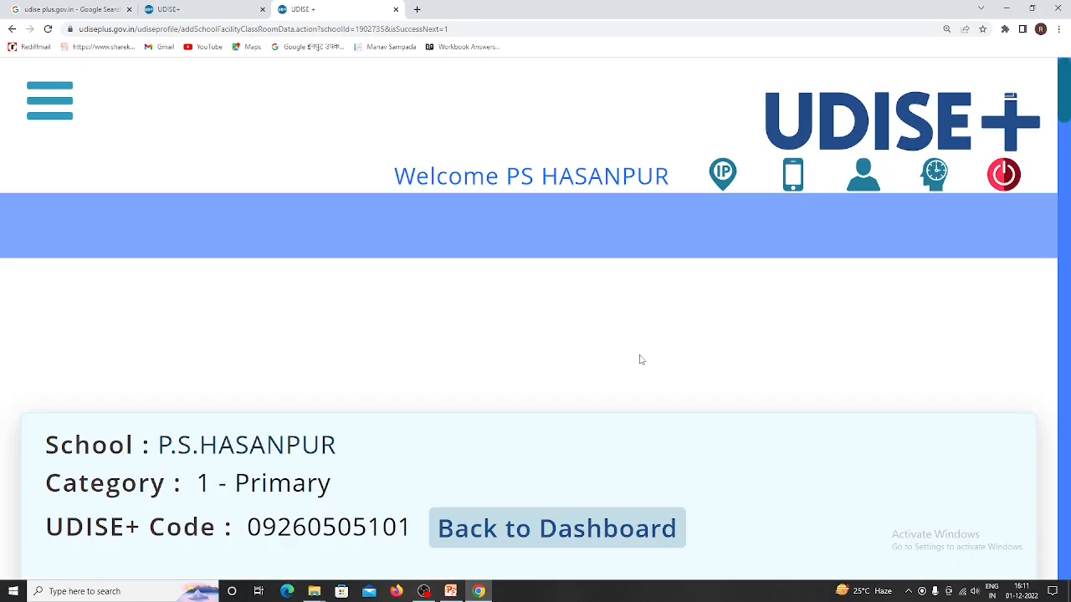
{"action": "scroll", "coordinate": [636, 357], "scroll_direction": "down", "scroll_amount": 2}
{"action": "scroll", "coordinate": [635, 358], "scroll_direction": "down", "scroll_amount": 4}
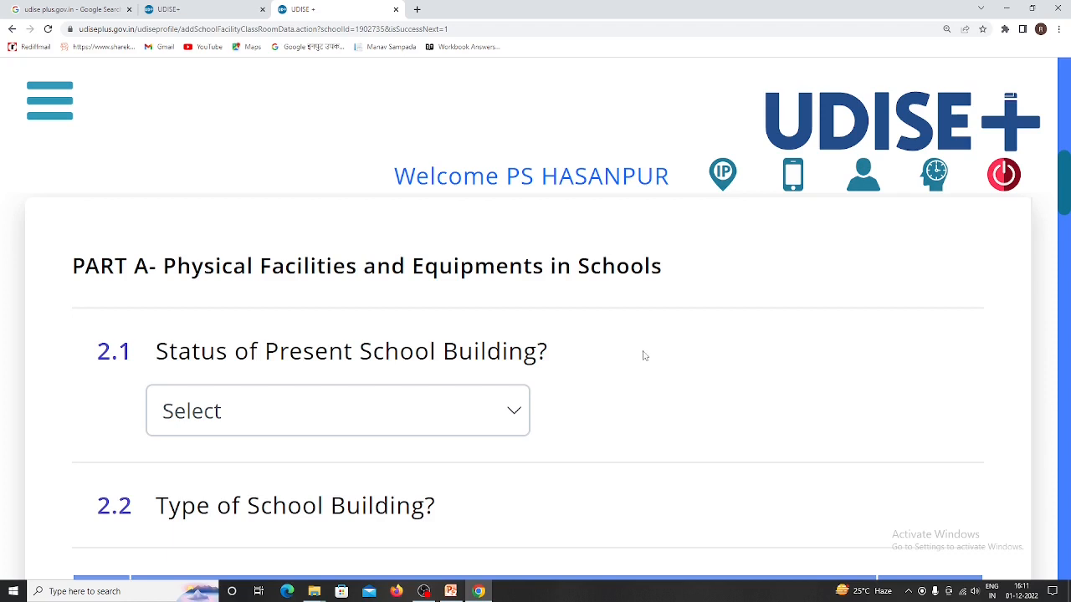
{"action": "left_click", "coordinate": [440, 410]}
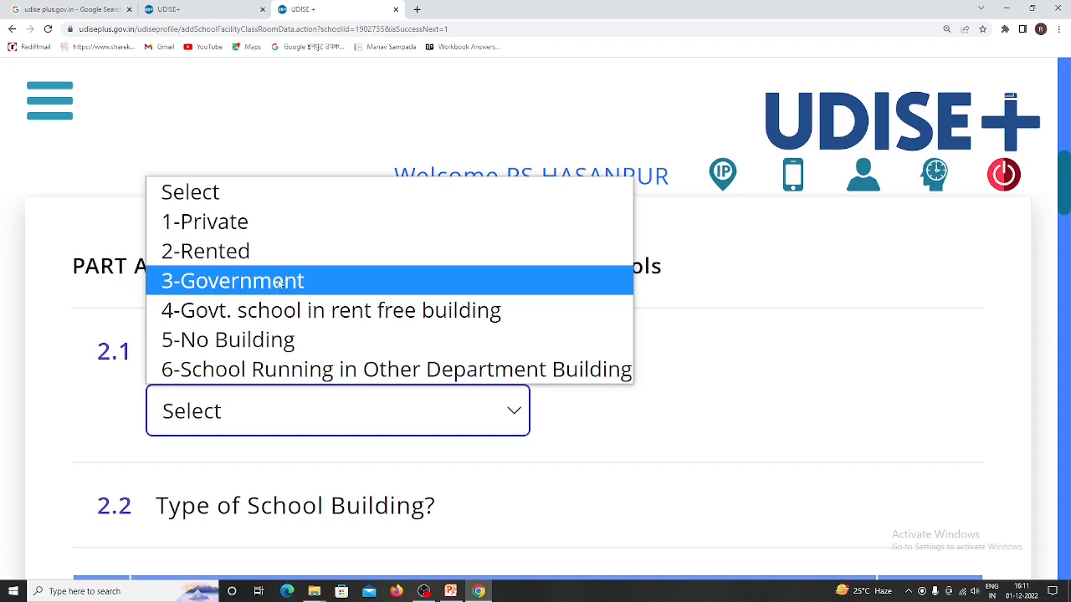
- Set the status of the present school building in 2.1 to 3-Government
{"action": "left_click", "coordinate": [294, 285]}
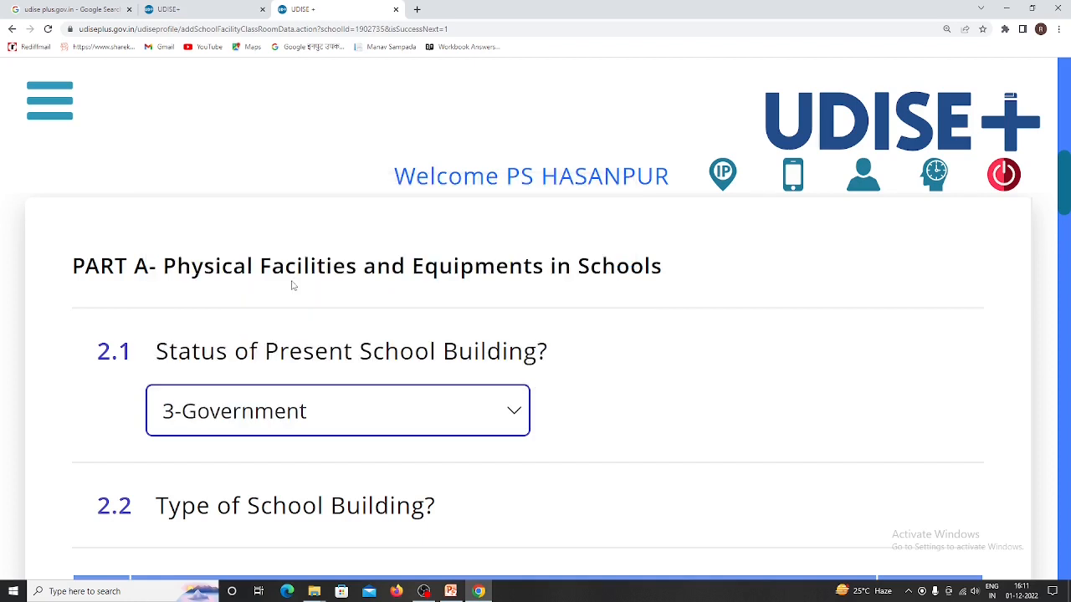
{"action": "scroll", "coordinate": [599, 404], "scroll_direction": "down", "scroll_amount": 2}
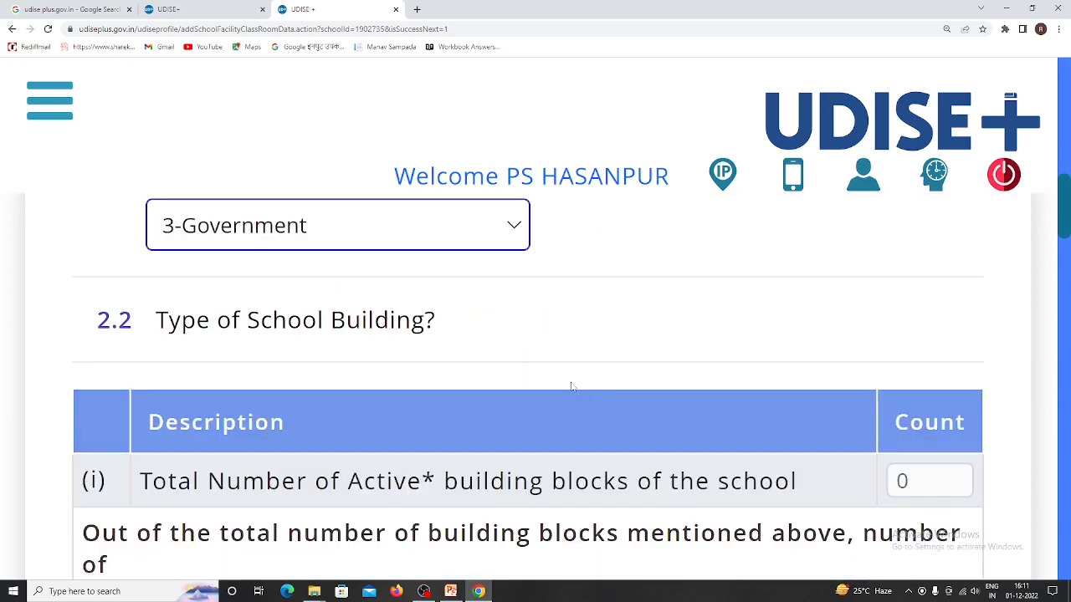
{"action": "scroll", "coordinate": [505, 349], "scroll_direction": "down", "scroll_amount": 2}
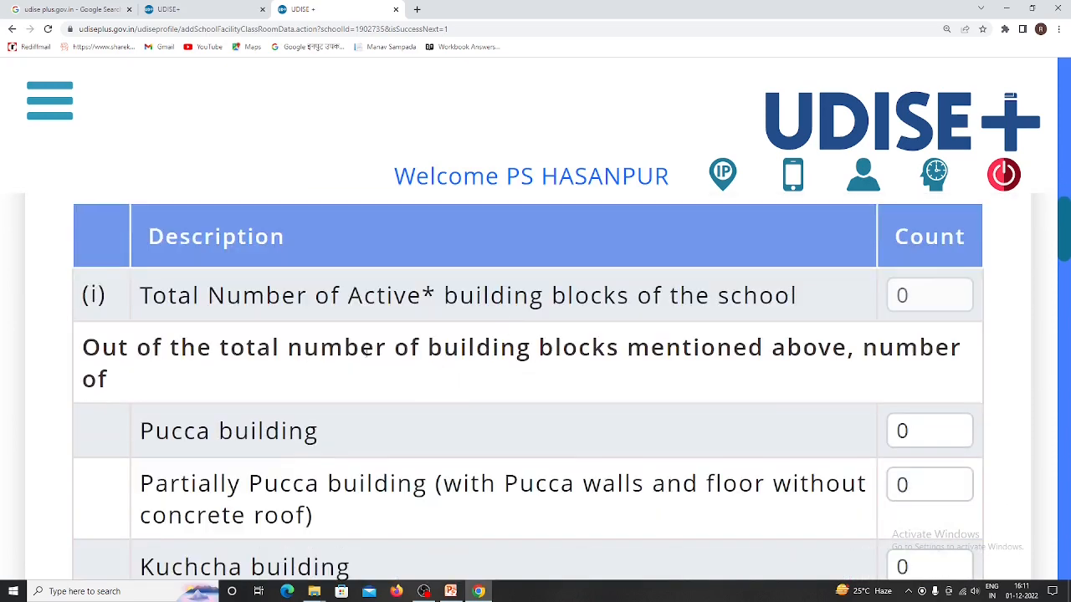
{"action": "scroll", "coordinate": [330, 351], "scroll_direction": "up", "scroll_amount": 2}
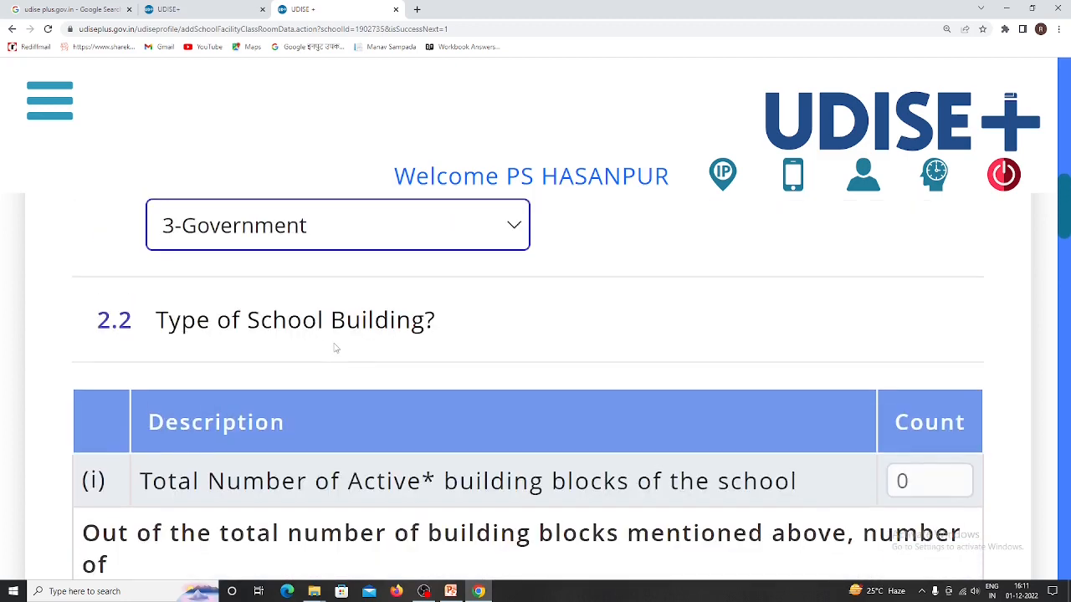
- Clear the Pucca building count in the 2.2 school building type table
{"action": "scroll", "coordinate": [430, 354], "scroll_direction": "down", "scroll_amount": 2}
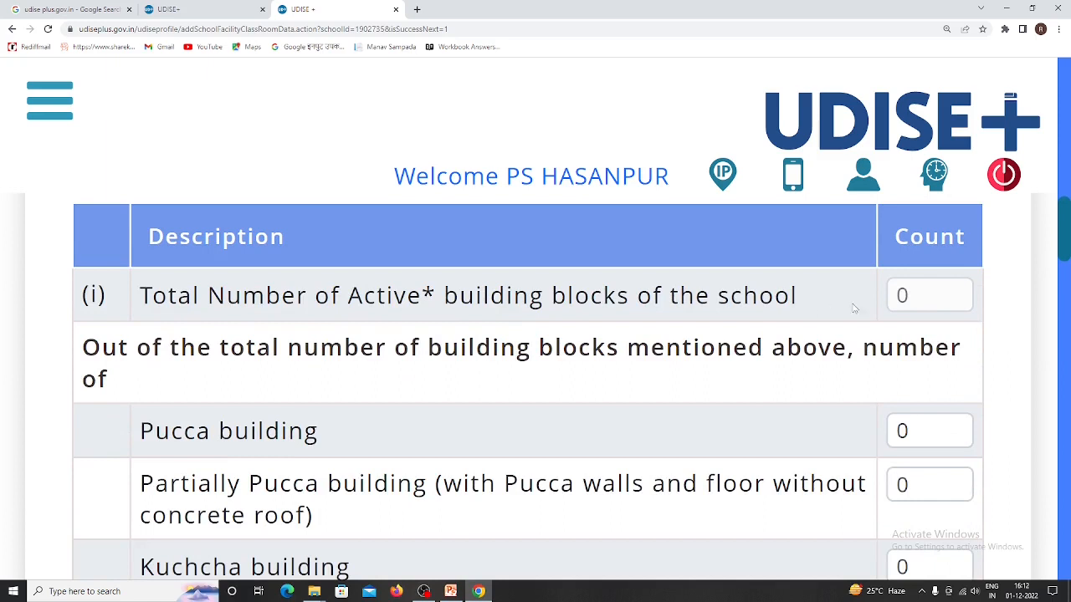
{"action": "left_click", "coordinate": [938, 294]}
{"action": "scroll", "coordinate": [431, 431], "scroll_direction": "down", "scroll_amount": 2}
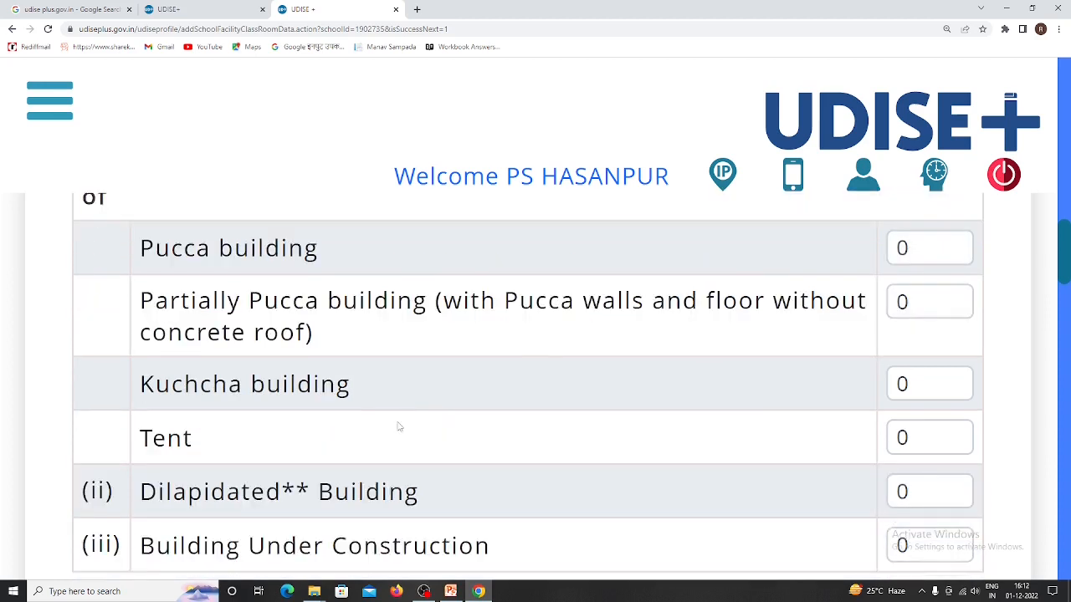
{"action": "scroll", "coordinate": [316, 364], "scroll_direction": "up", "scroll_amount": 2}
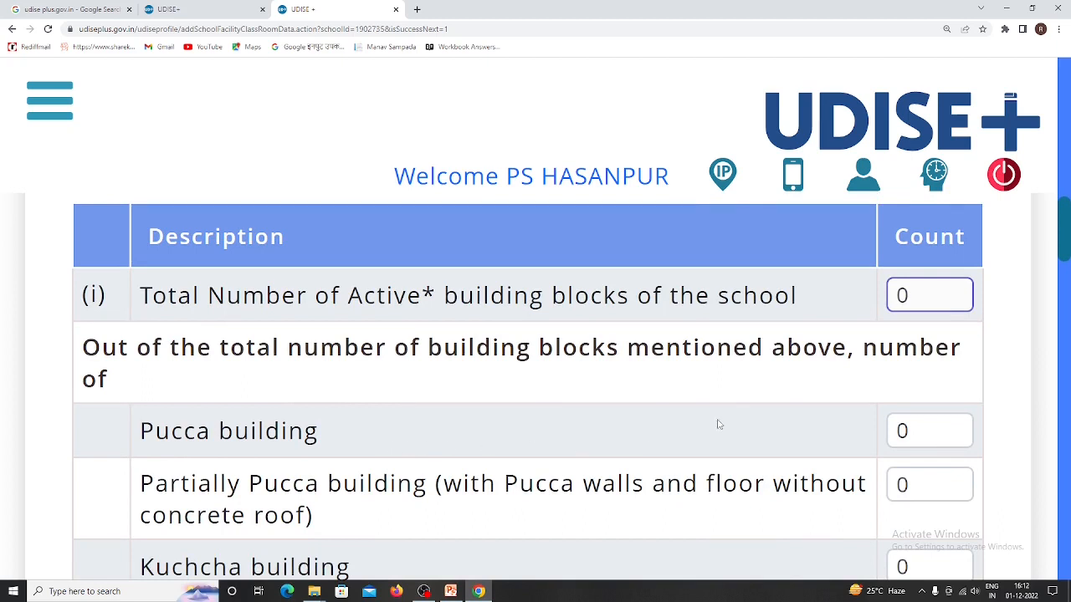
{"action": "left_click", "coordinate": [911, 425]}
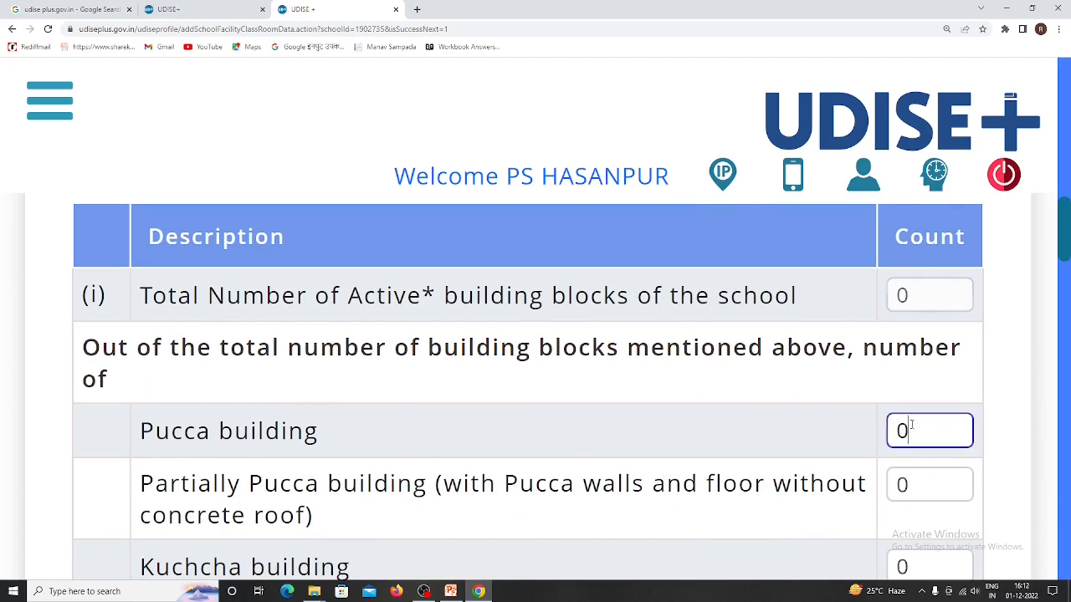
{"action": "key", "text": "BackSpace"}
{"action": "scroll", "coordinate": [485, 509], "scroll_direction": "down", "scroll_amount": 2}
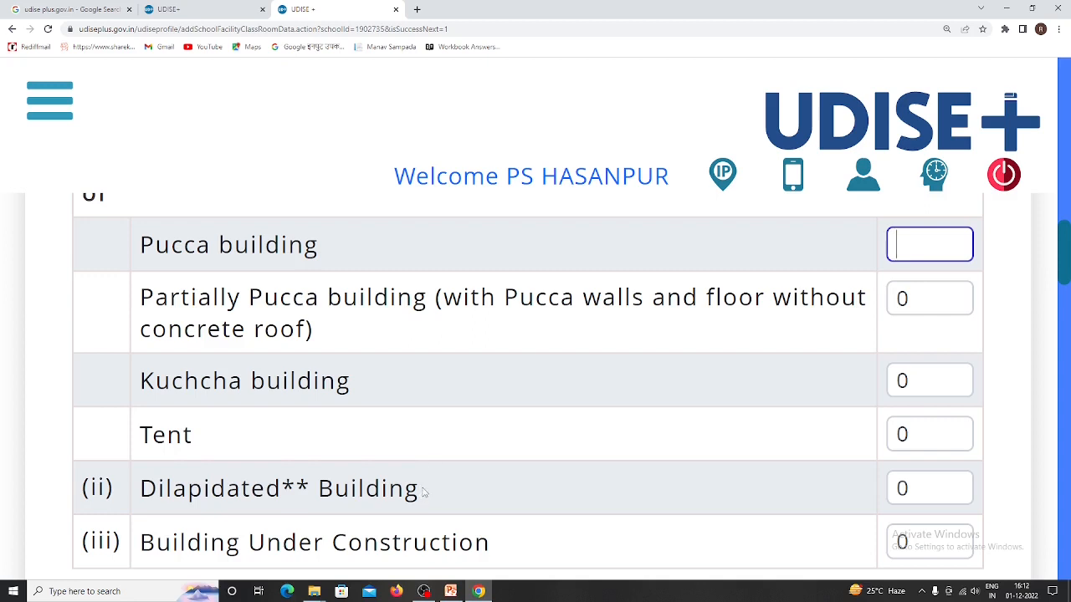
{"action": "left_click", "coordinate": [905, 488]}
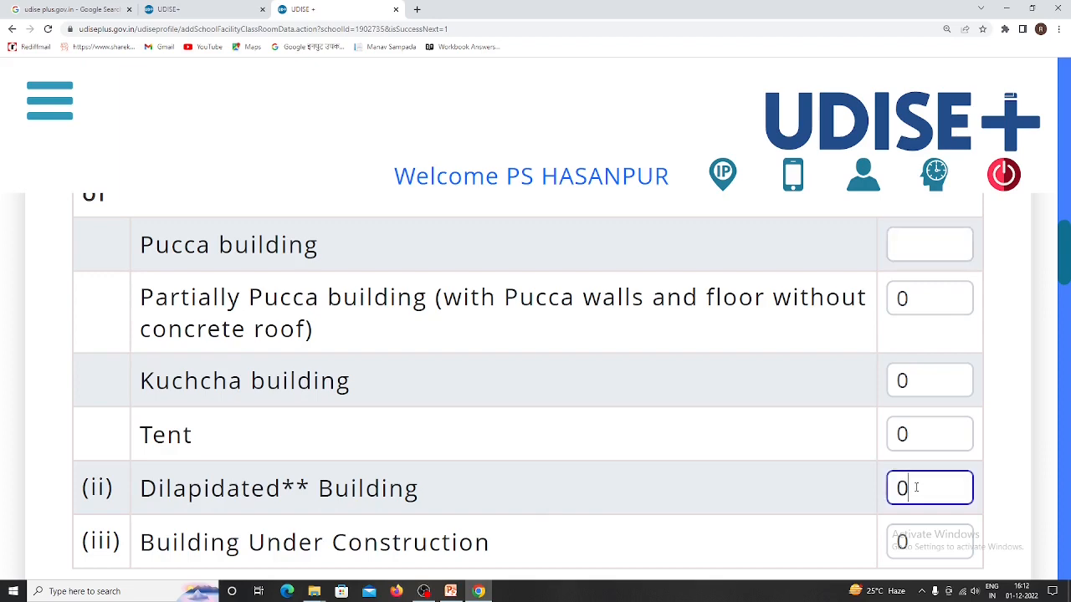
- Set the type of boundary wall in 2.3 to 1-Pucca
{"action": "scroll", "coordinate": [402, 481], "scroll_direction": "down", "scroll_amount": 3}
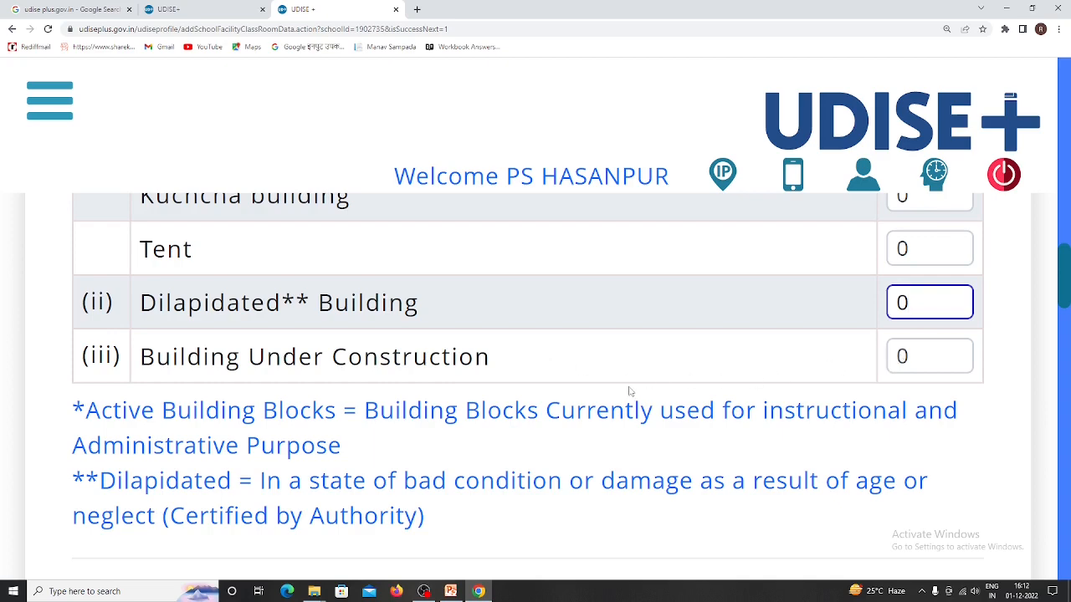
{"action": "scroll", "coordinate": [630, 390], "scroll_direction": "down", "scroll_amount": 2}
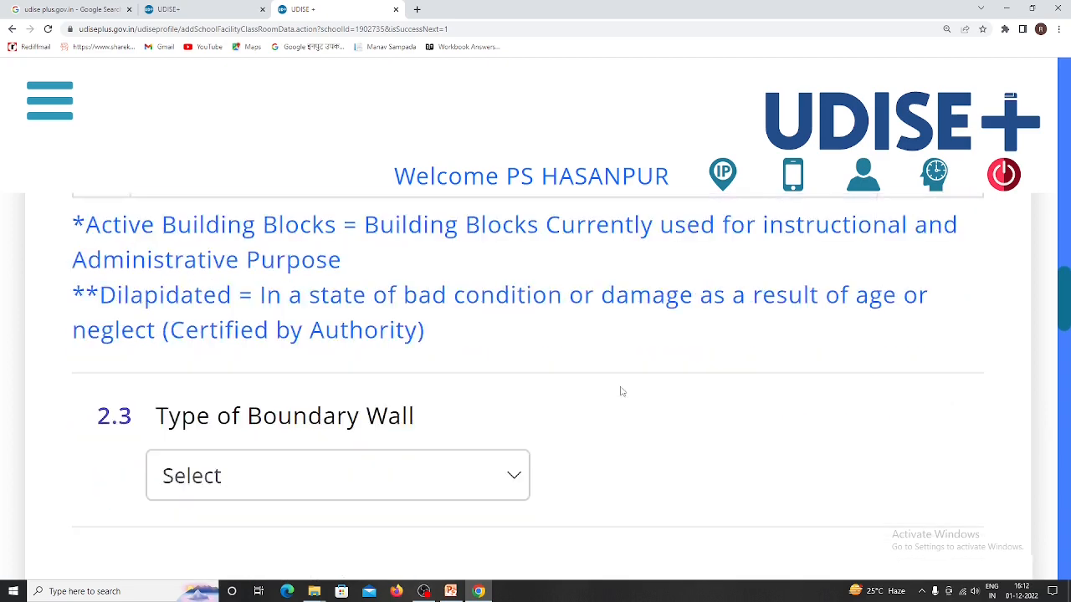
{"action": "left_click", "coordinate": [375, 488]}
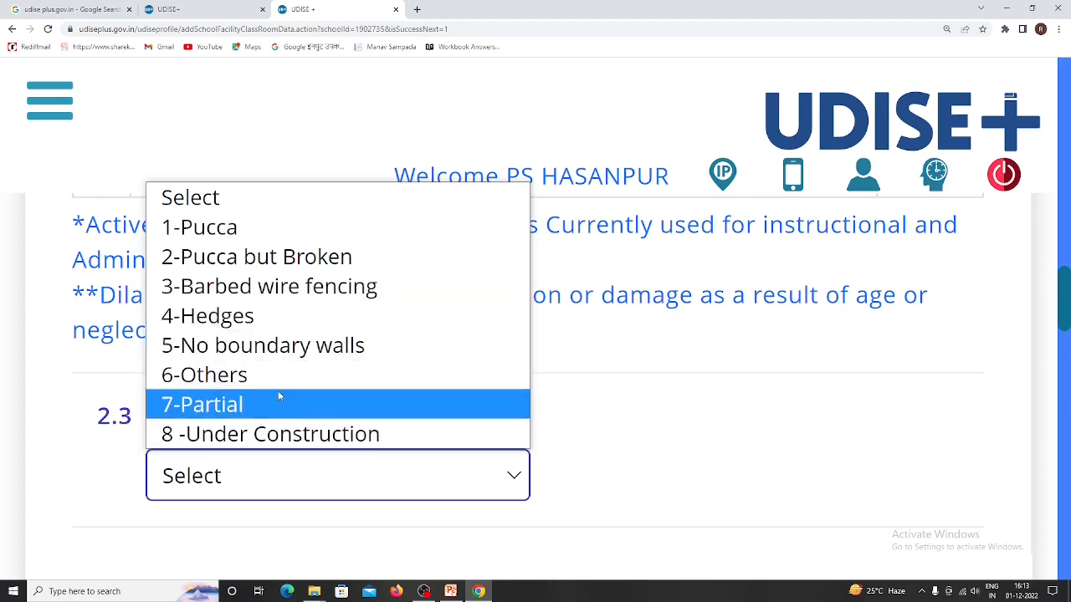
{"action": "left_click", "coordinate": [222, 230]}
{"action": "scroll", "coordinate": [600, 424], "scroll_direction": "down", "scroll_amount": 2}
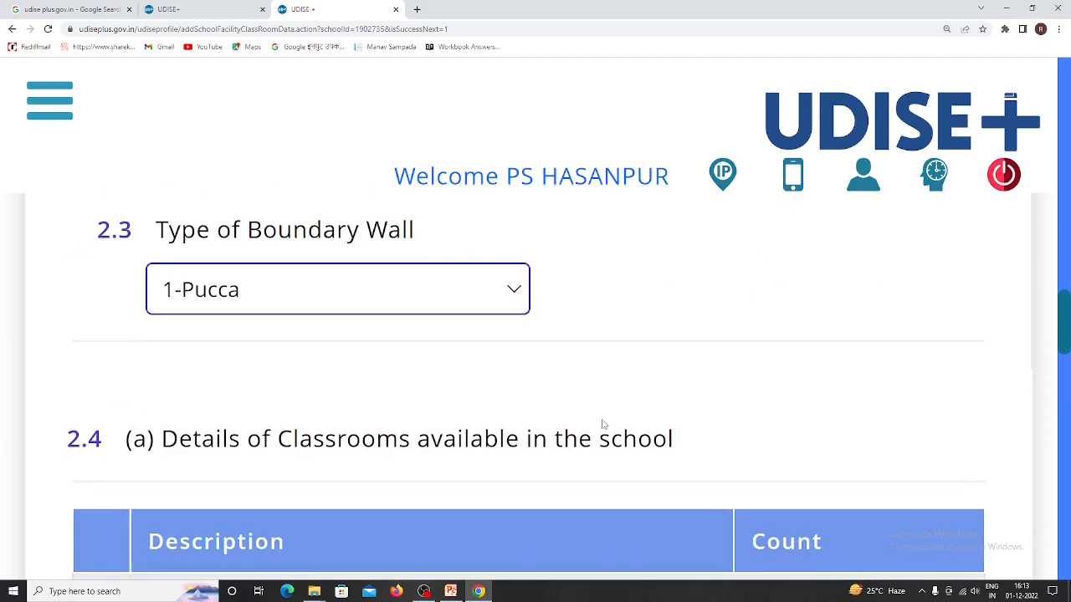
- Enter 1 pre-primary and 5 primary classrooms for instructional purposes in 2.4 (a)
{"action": "scroll", "coordinate": [604, 425], "scroll_direction": "down", "scroll_amount": 2}
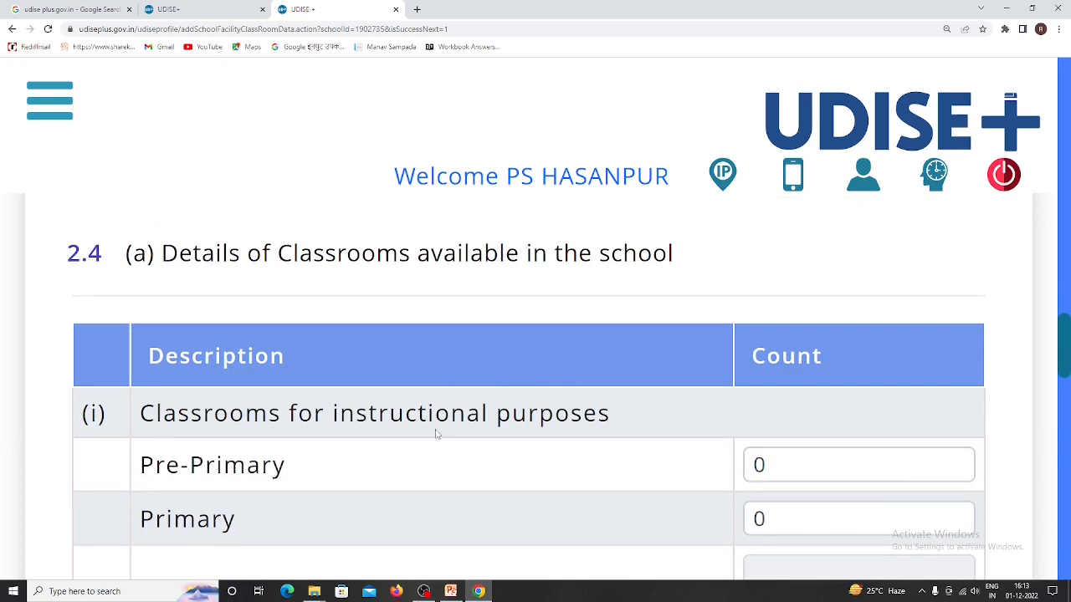
{"action": "scroll", "coordinate": [426, 442], "scroll_direction": "down", "scroll_amount": 2}
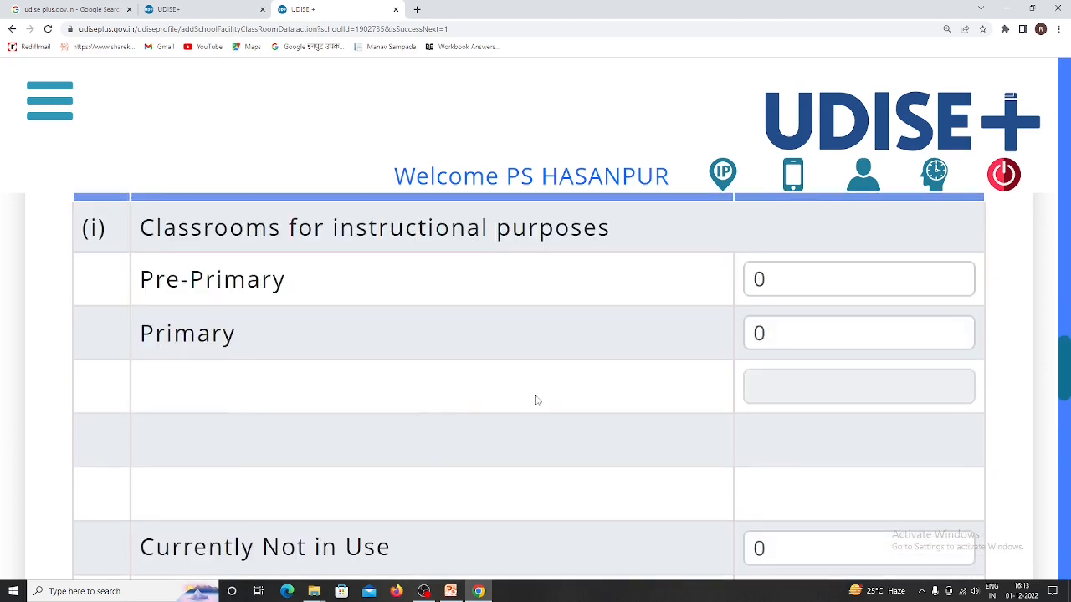
{"action": "scroll", "coordinate": [540, 400], "scroll_direction": "up", "scroll_amount": 2}
{"action": "left_click", "coordinate": [784, 464]}
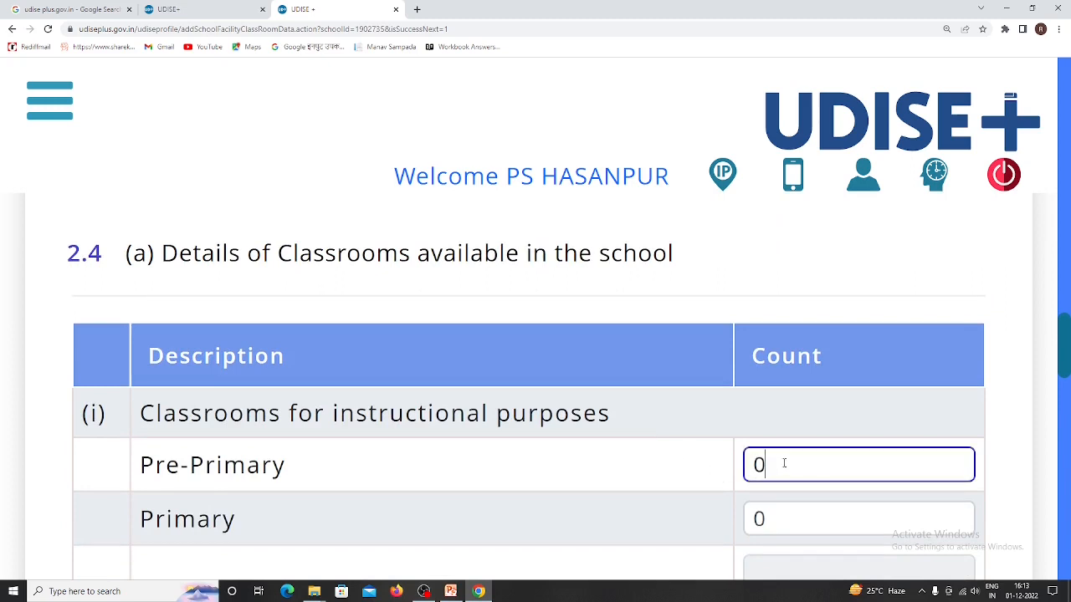
{"action": "key", "text": "BackSpace"}
{"action": "type", "text": "1"}
{"action": "scroll", "coordinate": [530, 456], "scroll_direction": "down", "scroll_amount": 2}
{"action": "left_click", "coordinate": [774, 331]}
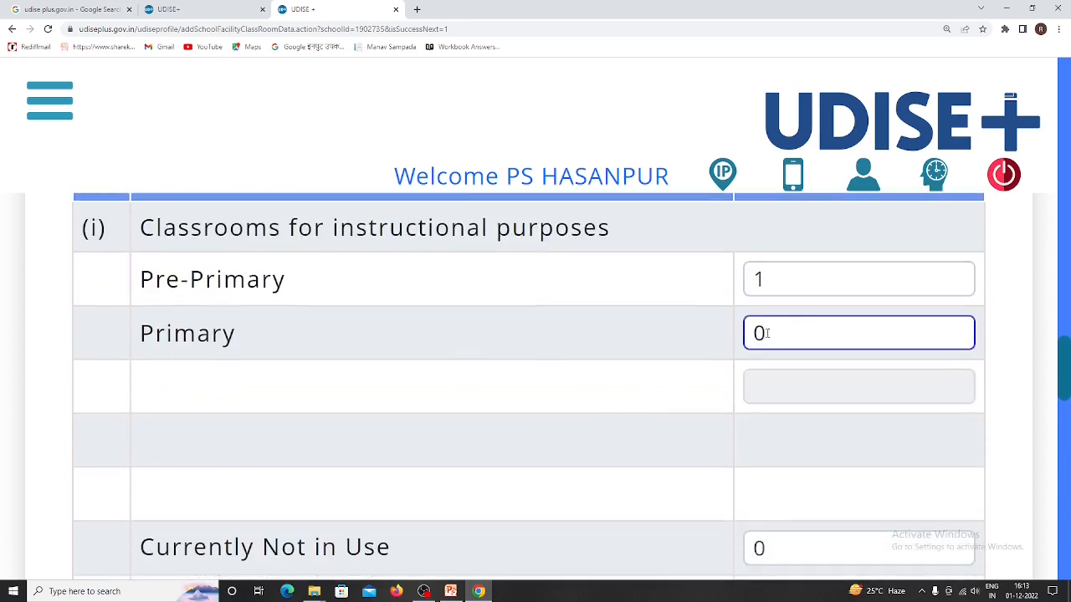
{"action": "key", "text": "BackSpace"}
{"action": "type", "text": "5"}
- Set the number of instructional classrooms currently not in use to 1
{"action": "scroll", "coordinate": [446, 426], "scroll_direction": "down", "scroll_amount": 2}
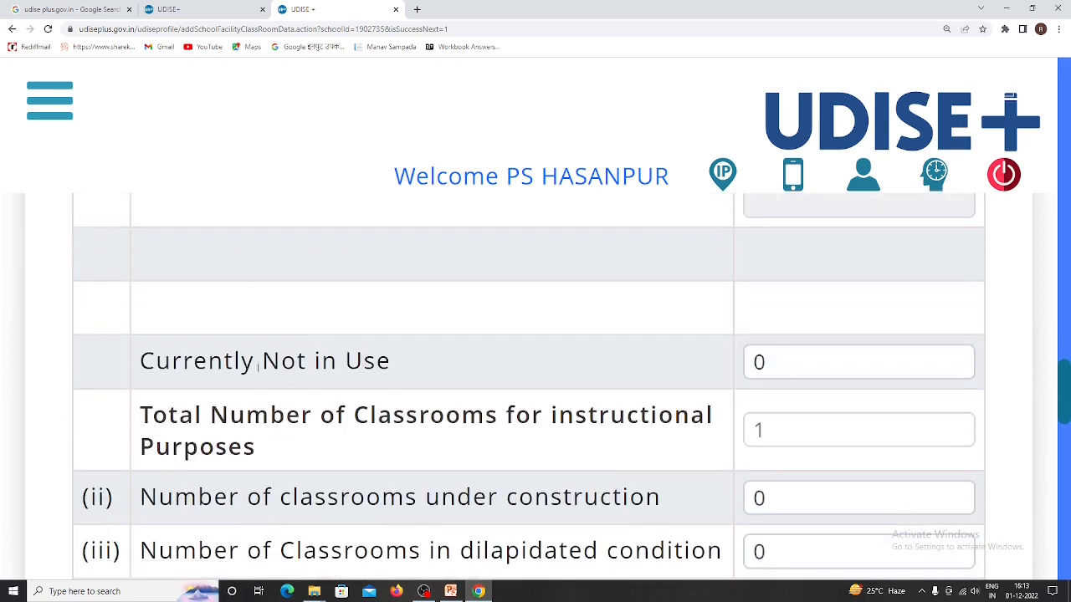
{"action": "left_click", "coordinate": [771, 358]}
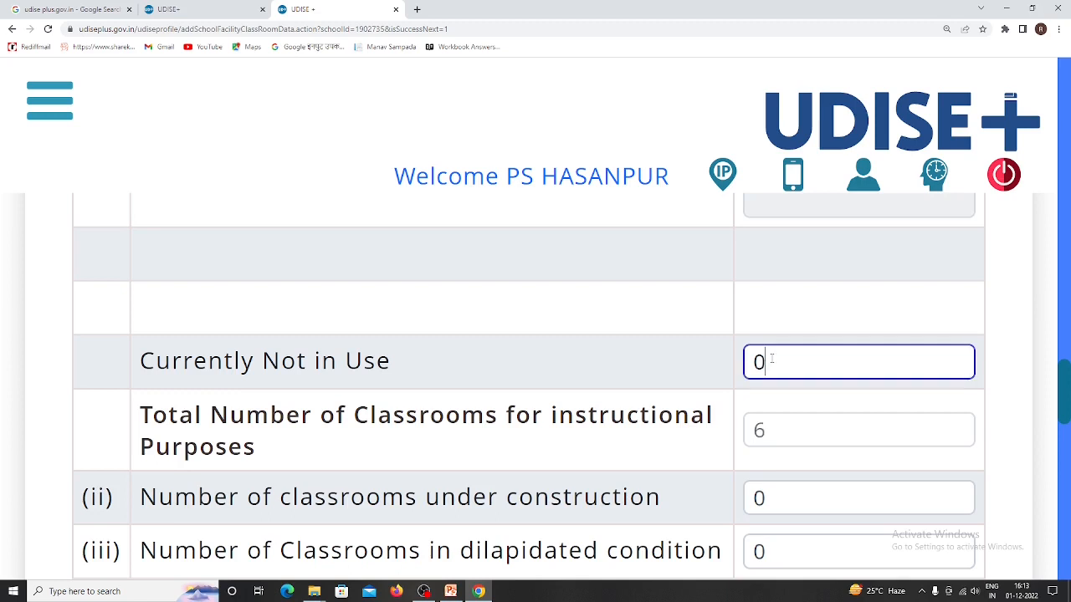
{"action": "key", "text": "BackSpace"}
{"action": "type", "text": "1"}
{"action": "left_click", "coordinate": [540, 377]}
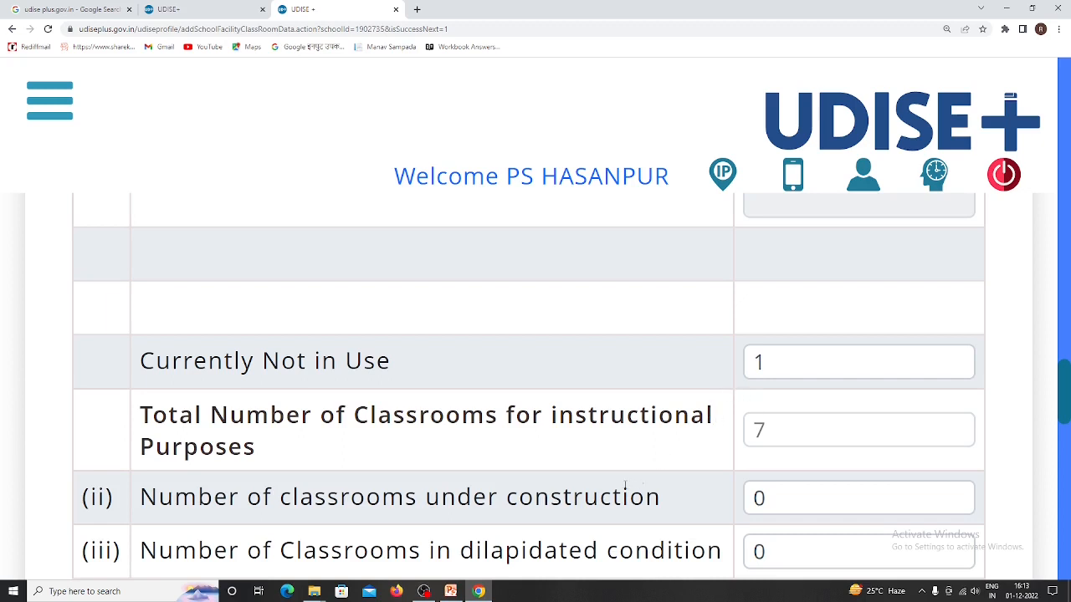
- Review the classroom counts and total in 2.4 (a) against the classrooms-by-condition table in 2.4 (b)
{"action": "scroll", "coordinate": [619, 489], "scroll_direction": "down", "scroll_amount": 2}
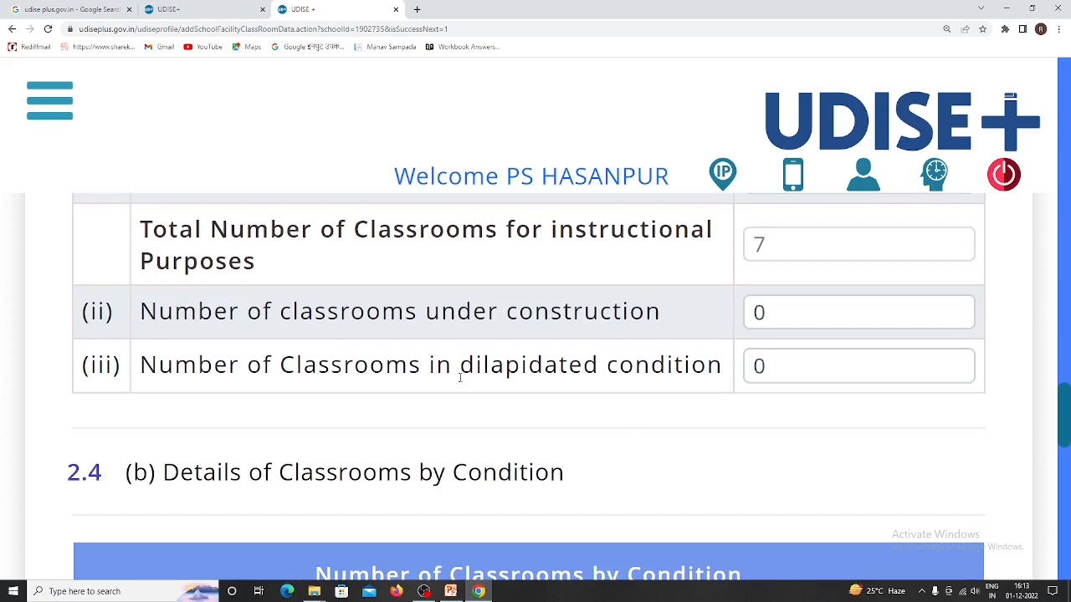
{"action": "scroll", "coordinate": [448, 379], "scroll_direction": "up", "scroll_amount": 4}
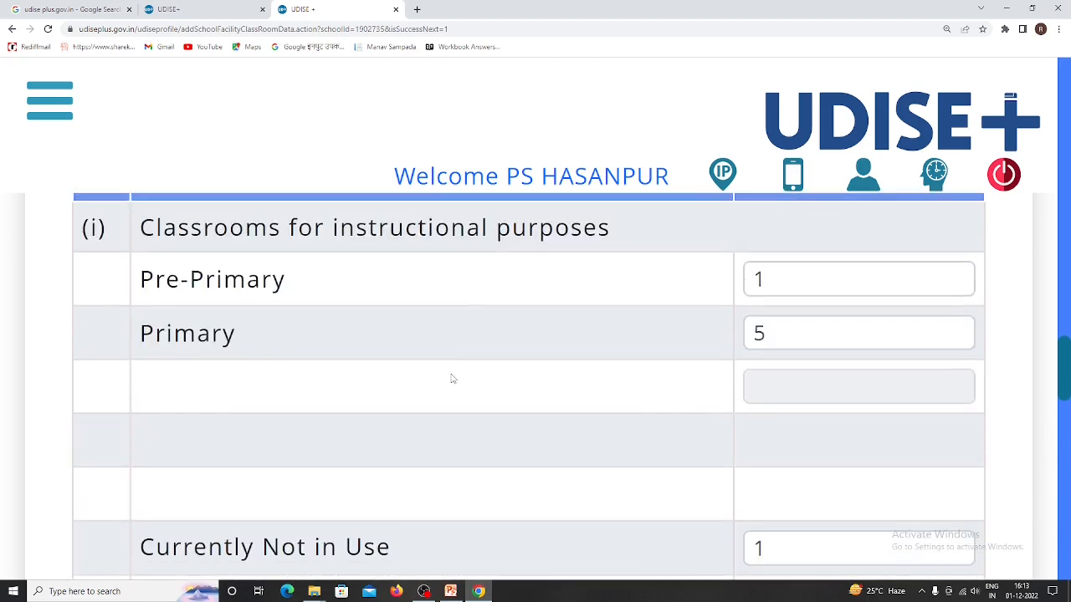
{"action": "scroll", "coordinate": [452, 380], "scroll_direction": "down", "scroll_amount": 4}
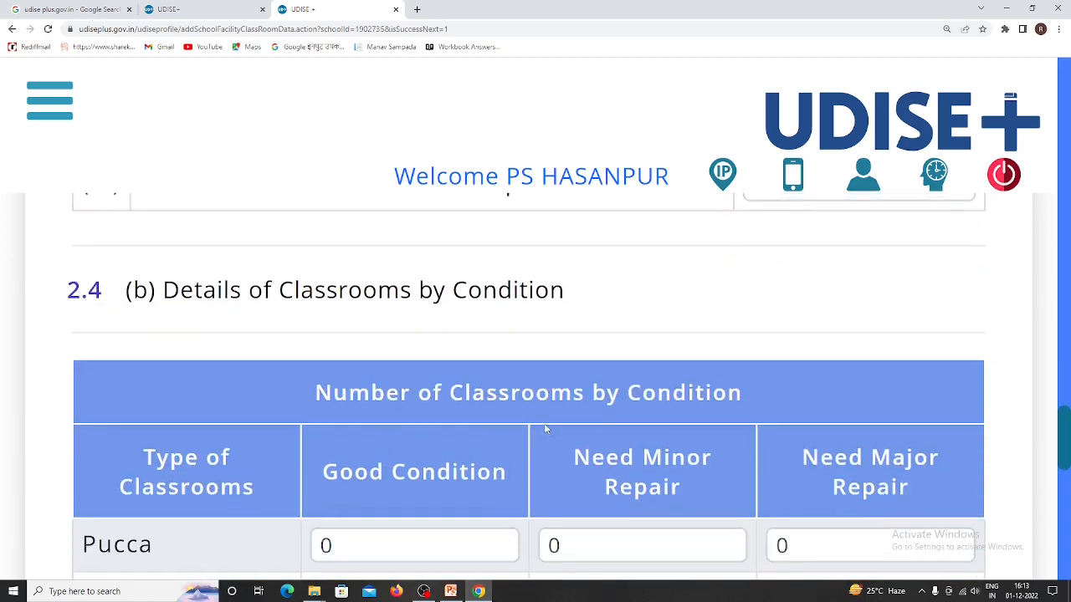
{"action": "scroll", "coordinate": [545, 424], "scroll_direction": "down", "scroll_amount": 2}
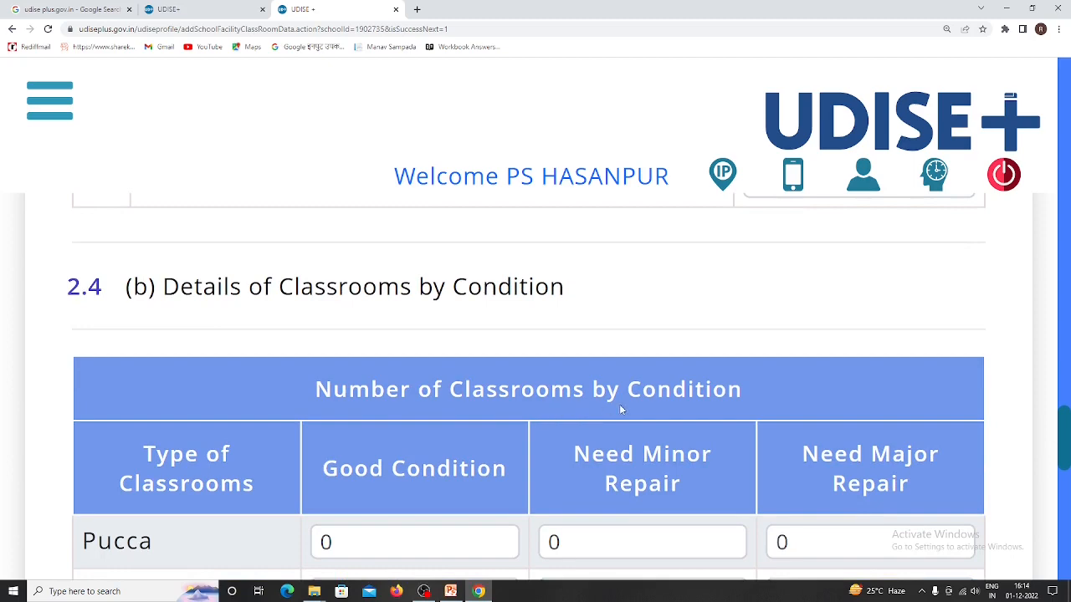
{"action": "scroll", "coordinate": [619, 408], "scroll_direction": "up", "scroll_amount": 2}
{"action": "scroll", "coordinate": [764, 298], "scroll_direction": "up", "scroll_amount": 2}
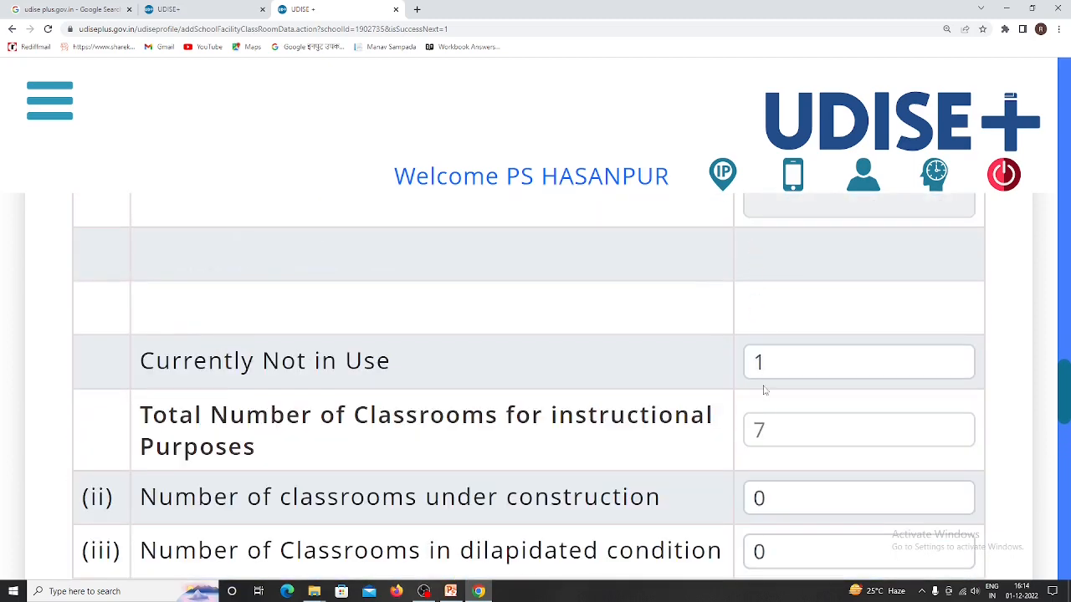
{"action": "scroll", "coordinate": [769, 438], "scroll_direction": "down", "scroll_amount": 2}
{"action": "scroll", "coordinate": [494, 449], "scroll_direction": "down", "scroll_amount": 2}
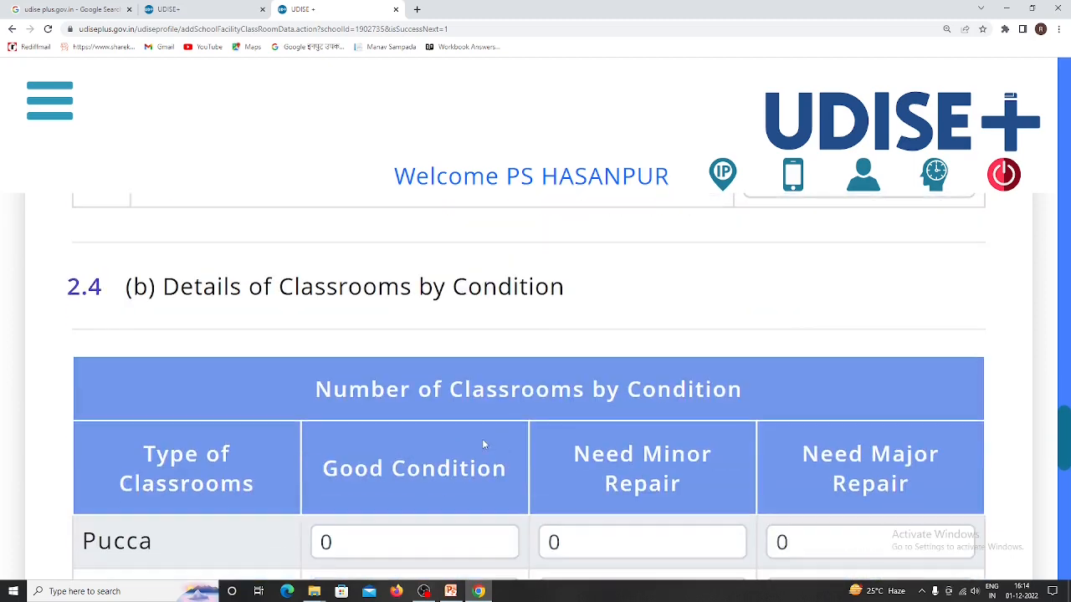
{"action": "scroll", "coordinate": [592, 402], "scroll_direction": "up", "scroll_amount": 2}
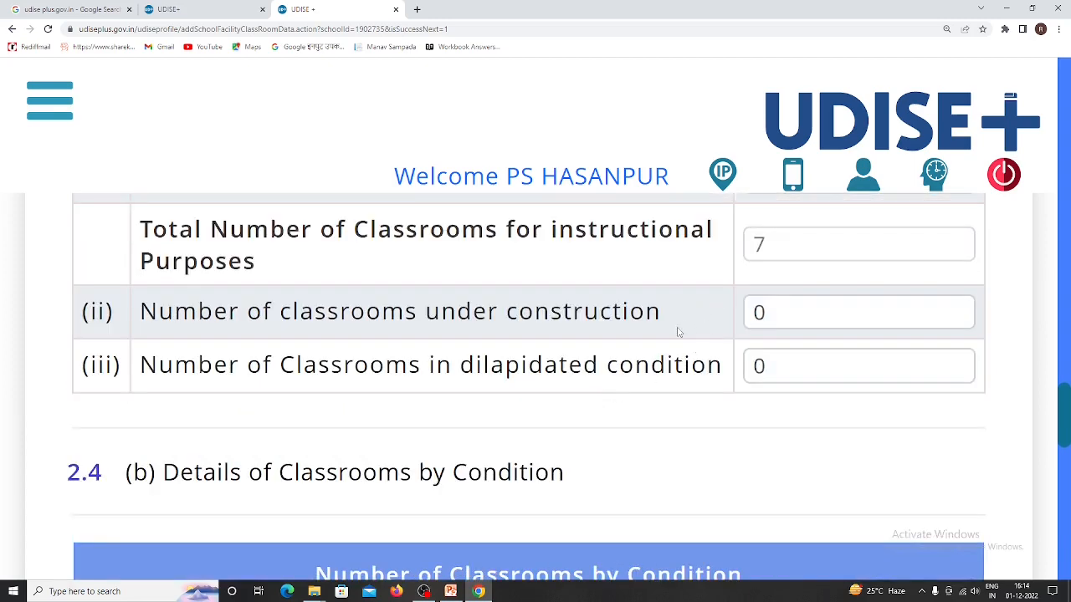
{"action": "scroll", "coordinate": [661, 335], "scroll_direction": "down", "scroll_amount": 2}
{"action": "scroll", "coordinate": [502, 381], "scroll_direction": "down", "scroll_amount": 2}
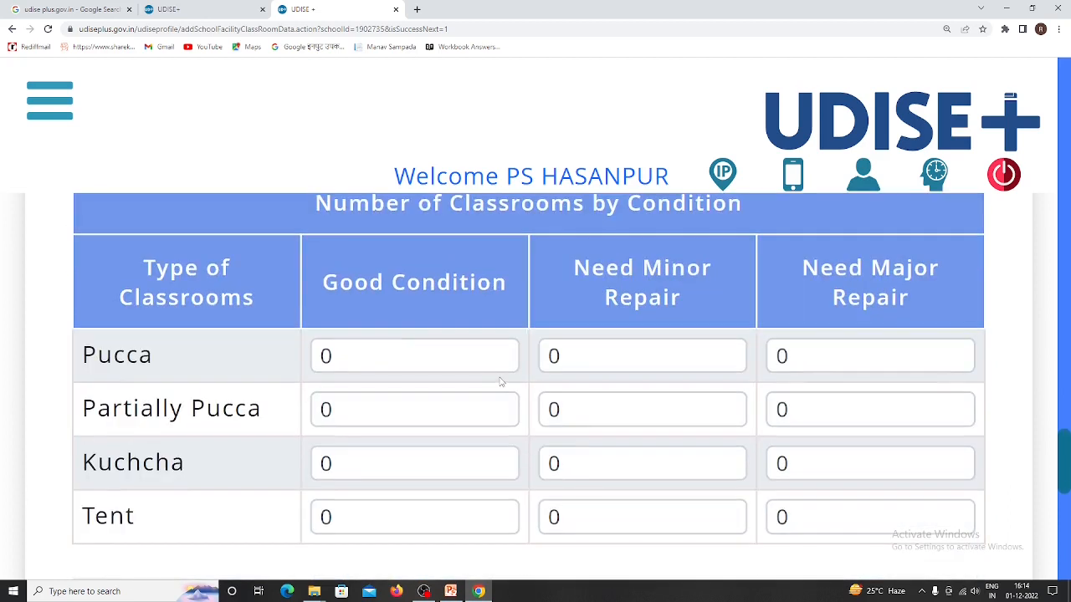
- Try 7 as the number of Pucca classrooms in good condition in 2.4 (b) and clear the entry
{"action": "left_click", "coordinate": [352, 361]}
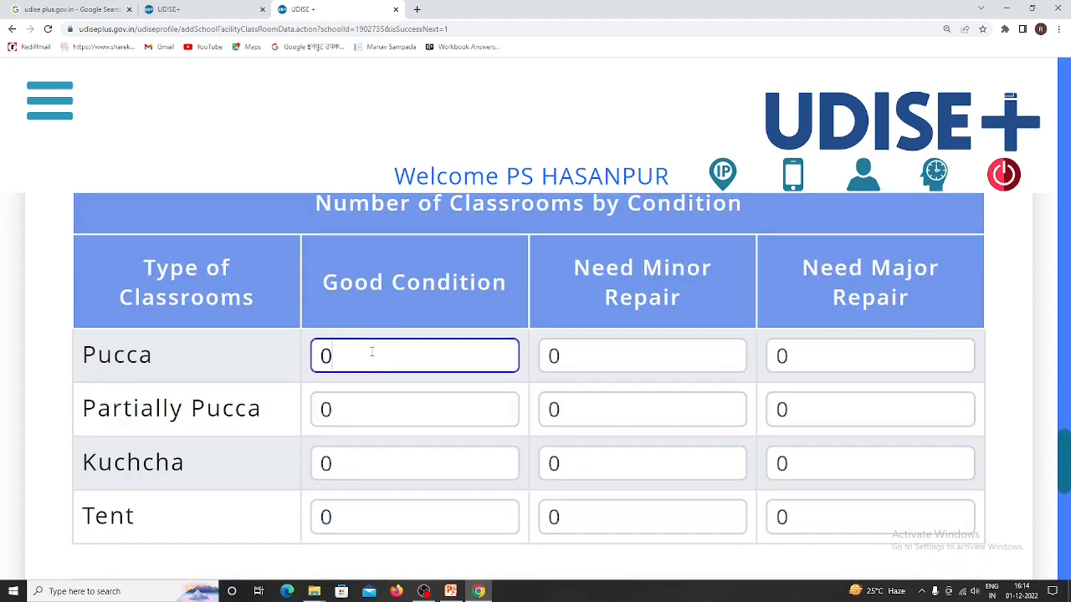
{"action": "key", "text": "BackSpace"}
{"action": "type", "text": "7"}
{"action": "scroll", "coordinate": [619, 350], "scroll_direction": "up", "scroll_amount": 4}
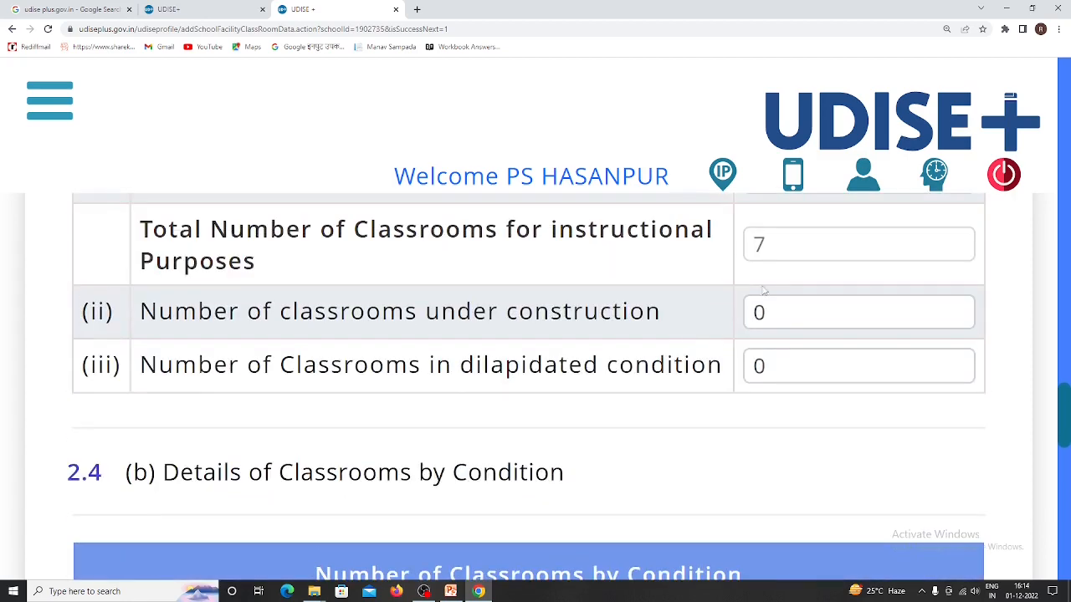
{"action": "scroll", "coordinate": [574, 471], "scroll_direction": "down", "scroll_amount": 2}
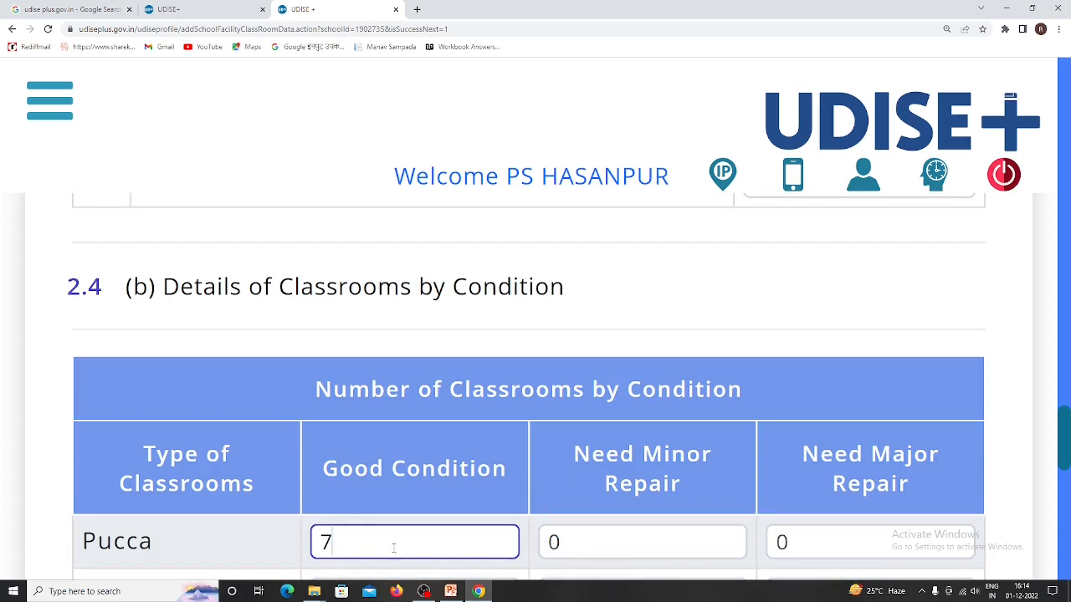
{"action": "key", "text": "BackSpace"}
- Enter 2 Pucca classrooms needing minor repair and 1 needing major repair in 2.4 (b)
{"action": "left_click", "coordinate": [604, 538]}
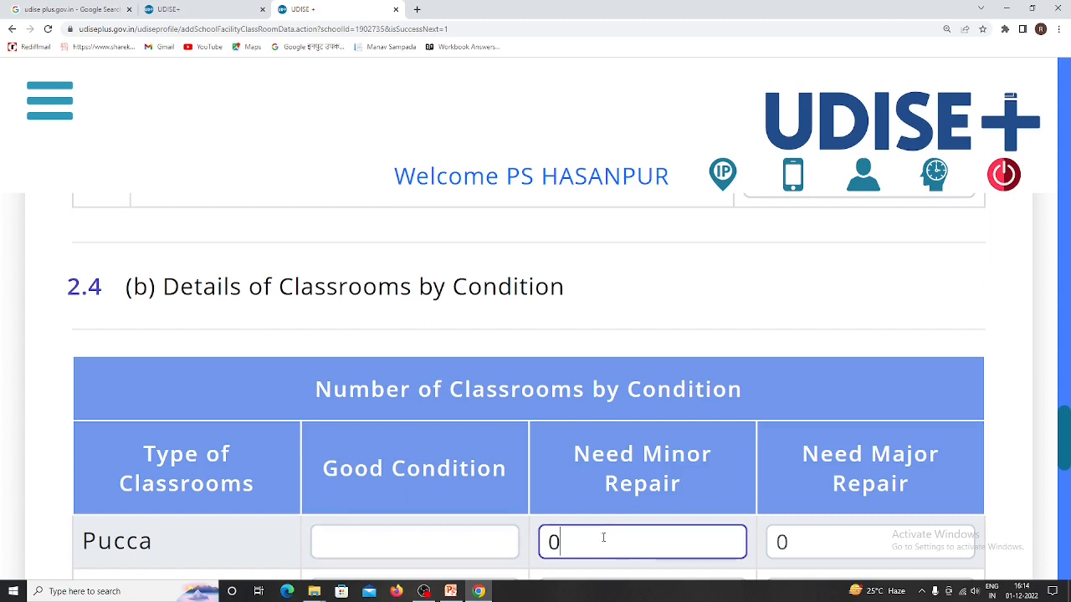
{"action": "key", "text": "BackSpace"}
{"action": "type", "text": "2"}
{"action": "left_click", "coordinate": [786, 540]}
{"action": "key", "text": "BackSpace"}
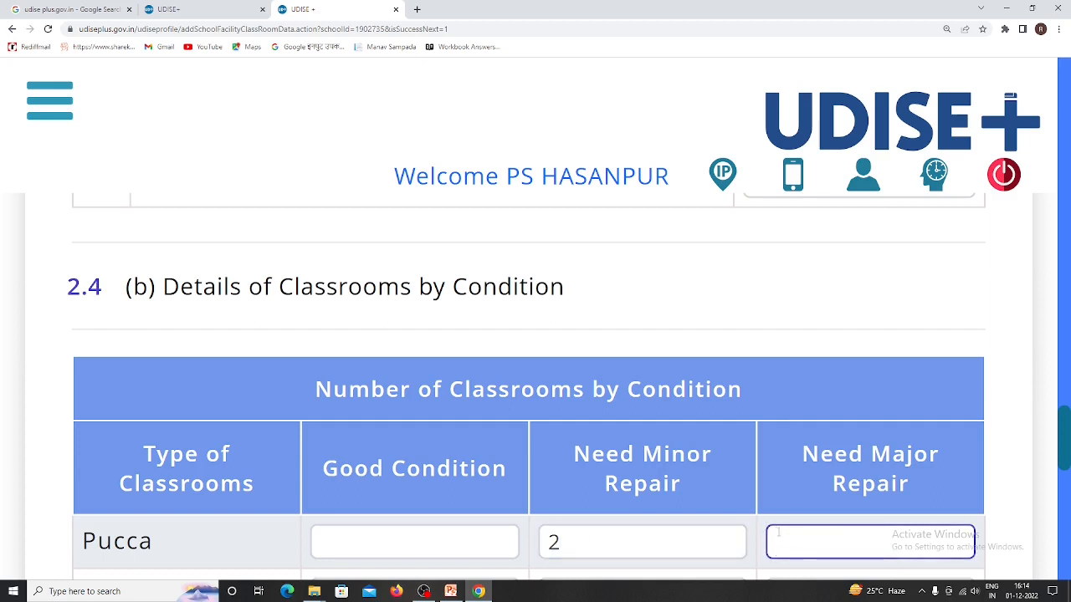
{"action": "type", "text": "1"}
{"action": "scroll", "coordinate": [640, 435], "scroll_direction": "down", "scroll_amount": 2}
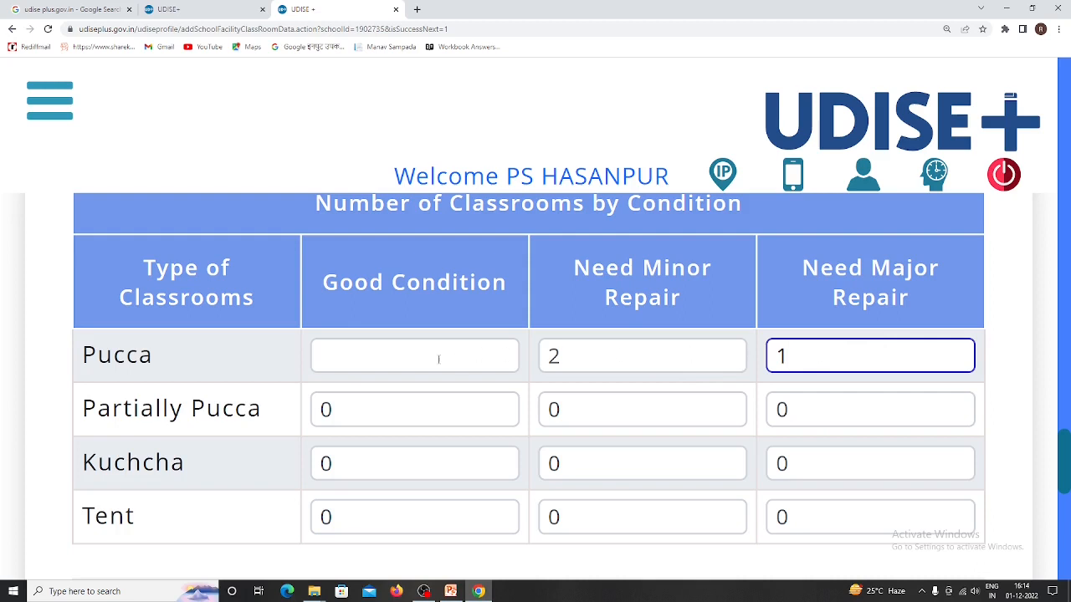
- Enter 4 Pucca classrooms in good condition in 2.4 (b) and check the entries against the total number of instructional classrooms
{"action": "left_click", "coordinate": [397, 359]}
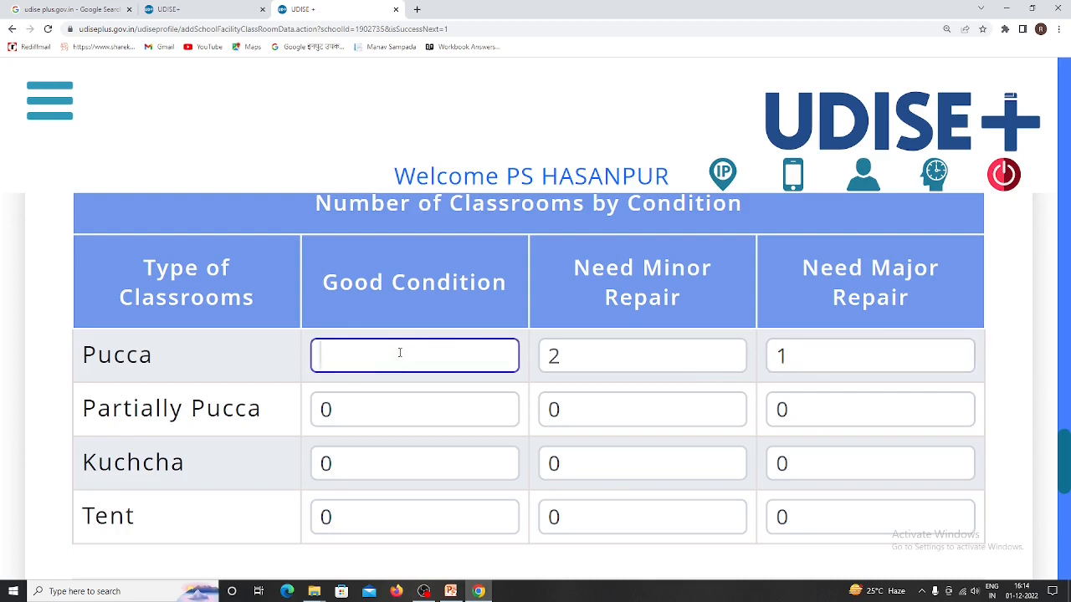
{"action": "type", "text": "4"}
{"action": "scroll", "coordinate": [807, 343], "scroll_direction": "up", "scroll_amount": 6}
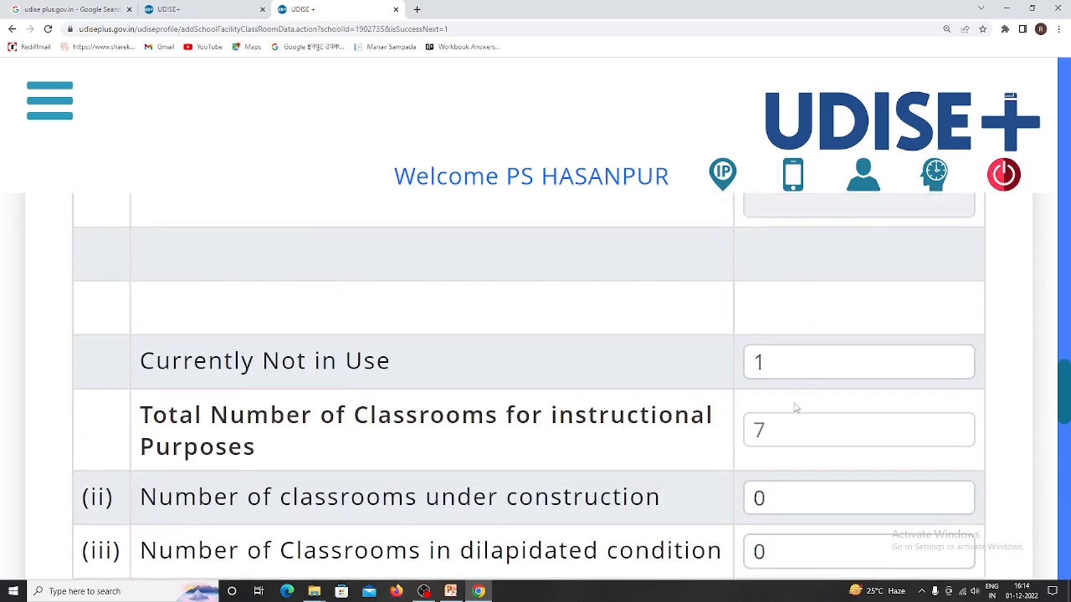
{"action": "scroll", "coordinate": [783, 422], "scroll_direction": "down", "scroll_amount": 6}
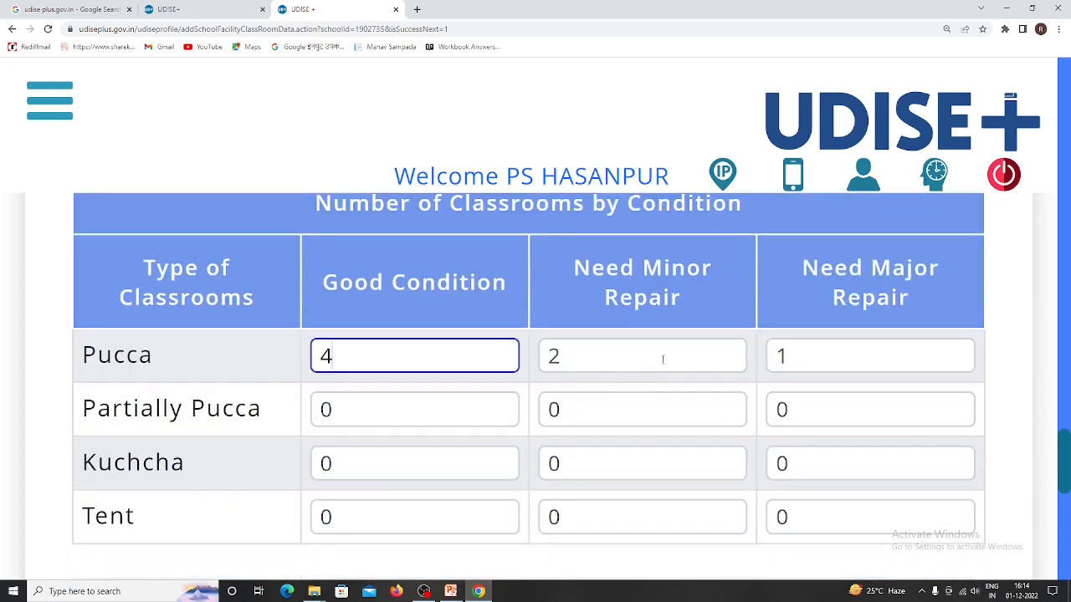
- Set the total number of rooms other than classrooms in 2.4 (c) to 1, then save and continue to the toilet section
{"action": "scroll", "coordinate": [663, 360], "scroll_direction": "down", "scroll_amount": 4}
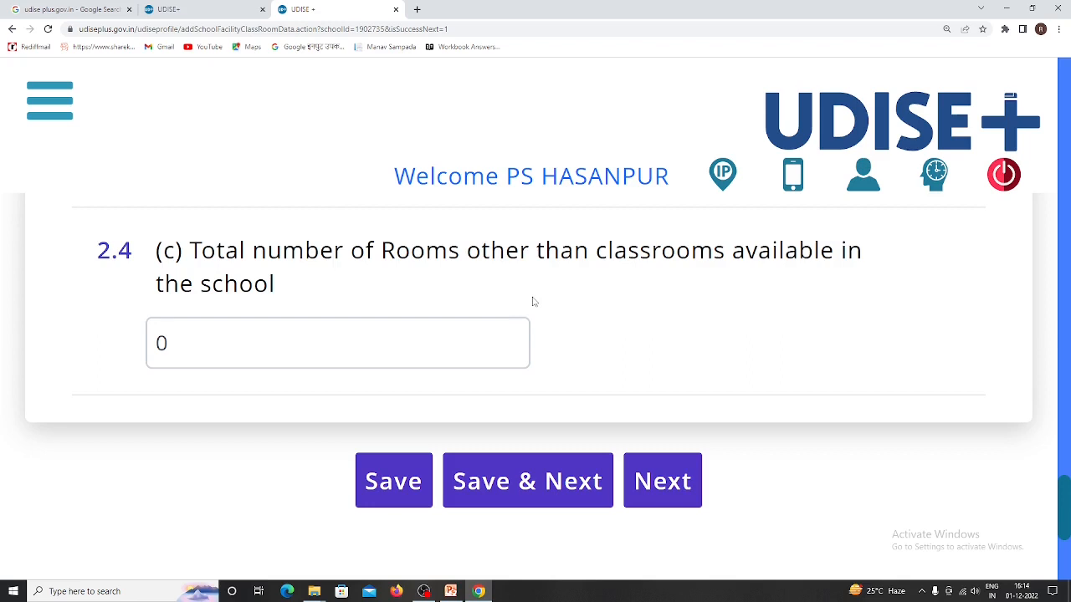
{"action": "left_click", "coordinate": [239, 342]}
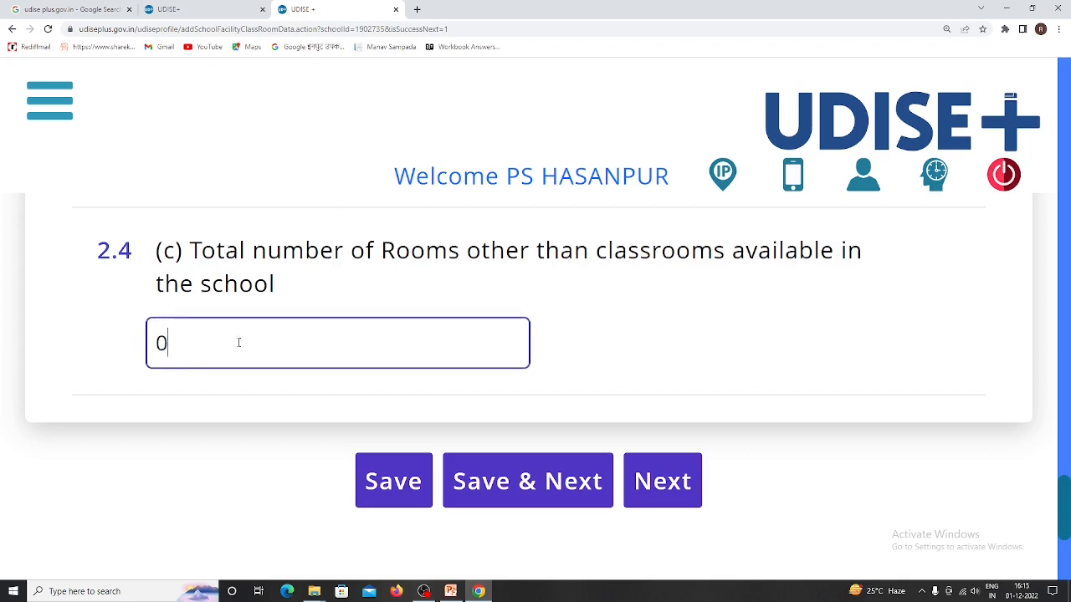
{"action": "key", "text": "BackSpace"}
{"action": "type", "text": "1"}
{"action": "left_click", "coordinate": [588, 478]}
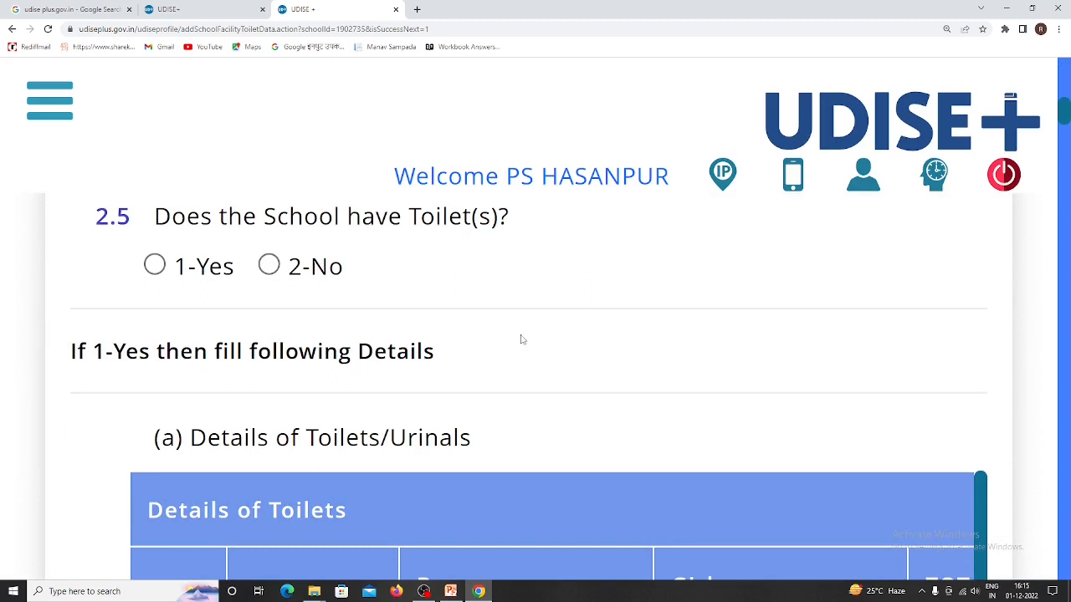
- Answer 1-Yes to whether the school has toilets in 2.5 and look over the toilet details table
{"action": "left_click", "coordinate": [157, 266]}
{"action": "scroll", "coordinate": [461, 343], "scroll_direction": "down", "scroll_amount": 2}
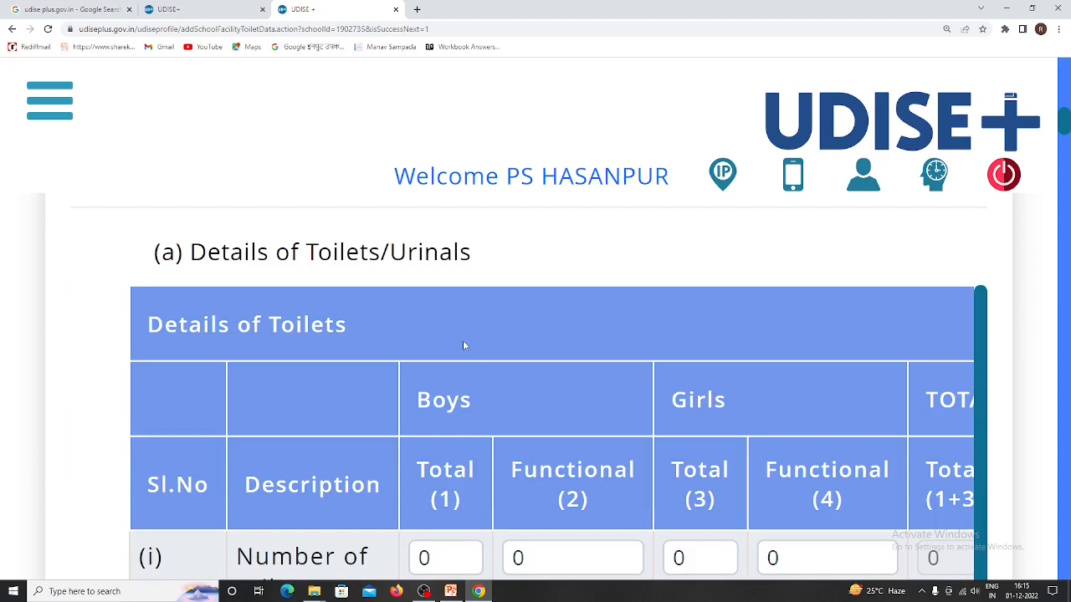
{"action": "scroll", "coordinate": [467, 348], "scroll_direction": "down", "scroll_amount": 2}
{"action": "scroll", "coordinate": [461, 352], "scroll_direction": "up", "scroll_amount": 2}
{"action": "scroll", "coordinate": [489, 411], "scroll_direction": "down", "scroll_amount": 2}
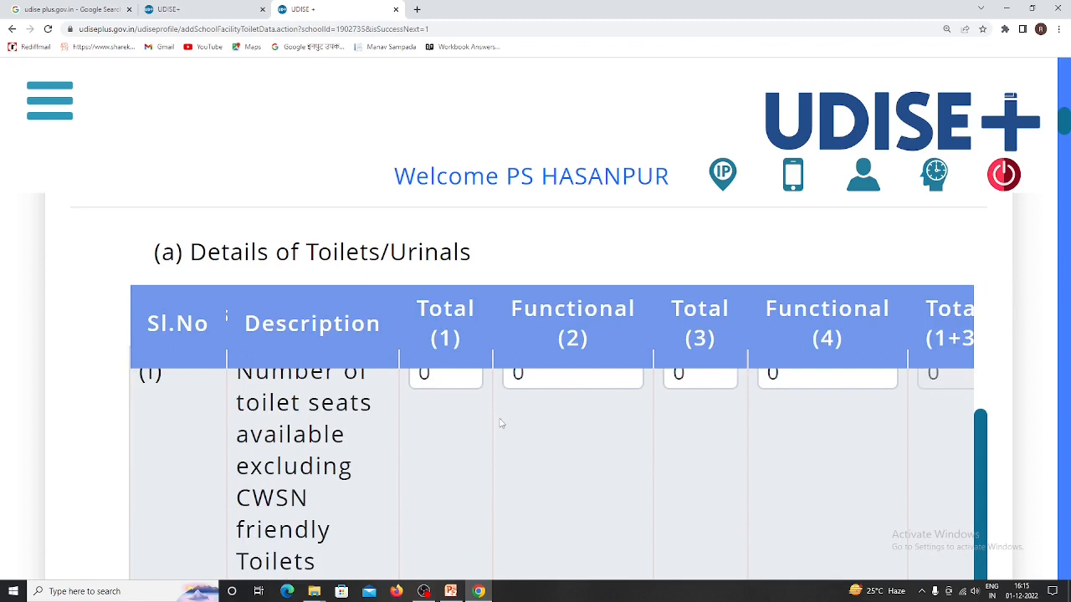
{"action": "scroll", "coordinate": [500, 422], "scroll_direction": "up", "scroll_amount": 2}
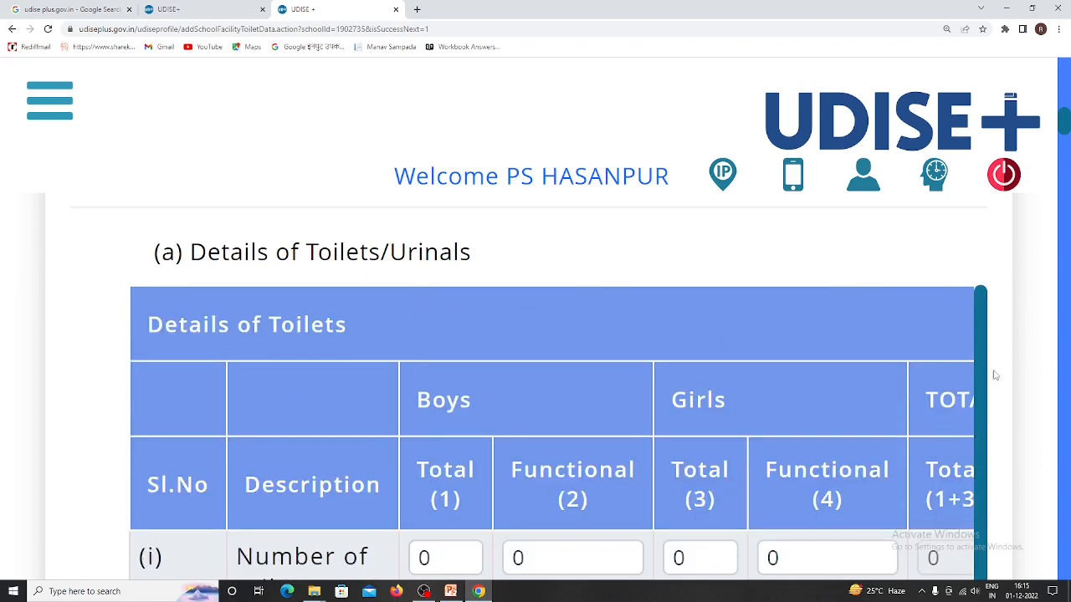
- Enter 1 as the total toilet seats excluding CWSN friendly toilets for both boys and girls in row (i)
{"action": "left_click", "coordinate": [465, 559]}
{"action": "key", "text": "BackSpace"}
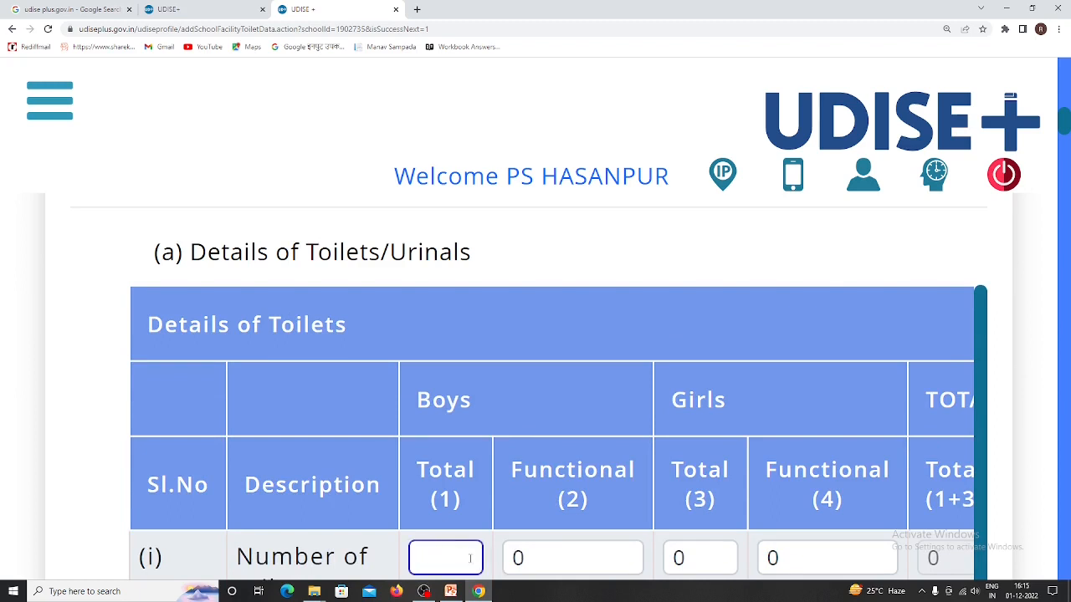
{"action": "type", "text": "1"}
{"action": "left_click", "coordinate": [551, 555]}
{"action": "key", "text": "BackSpace"}
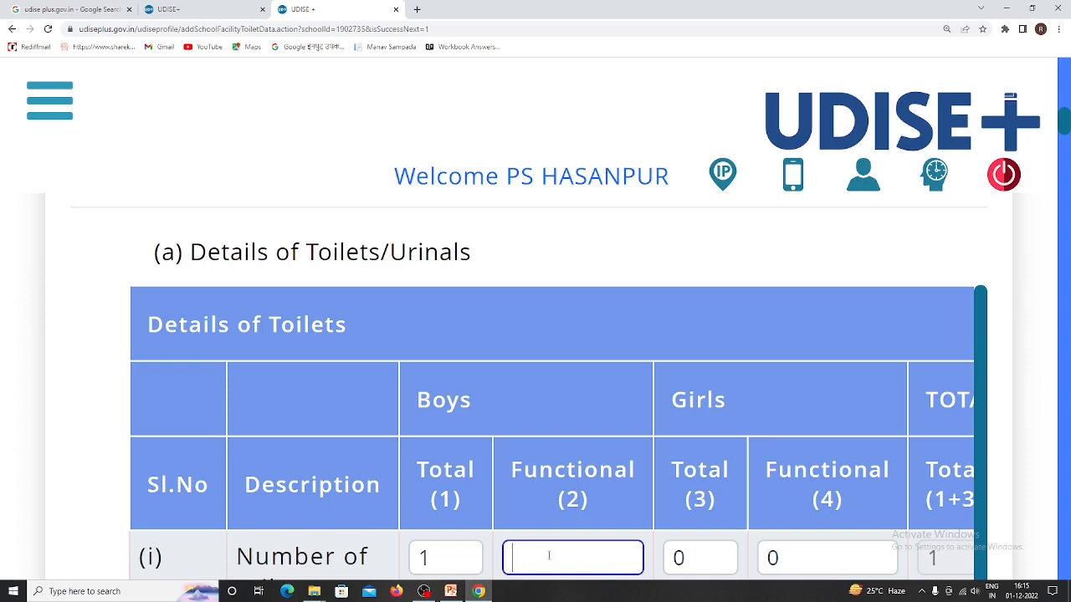
{"action": "left_click", "coordinate": [699, 555]}
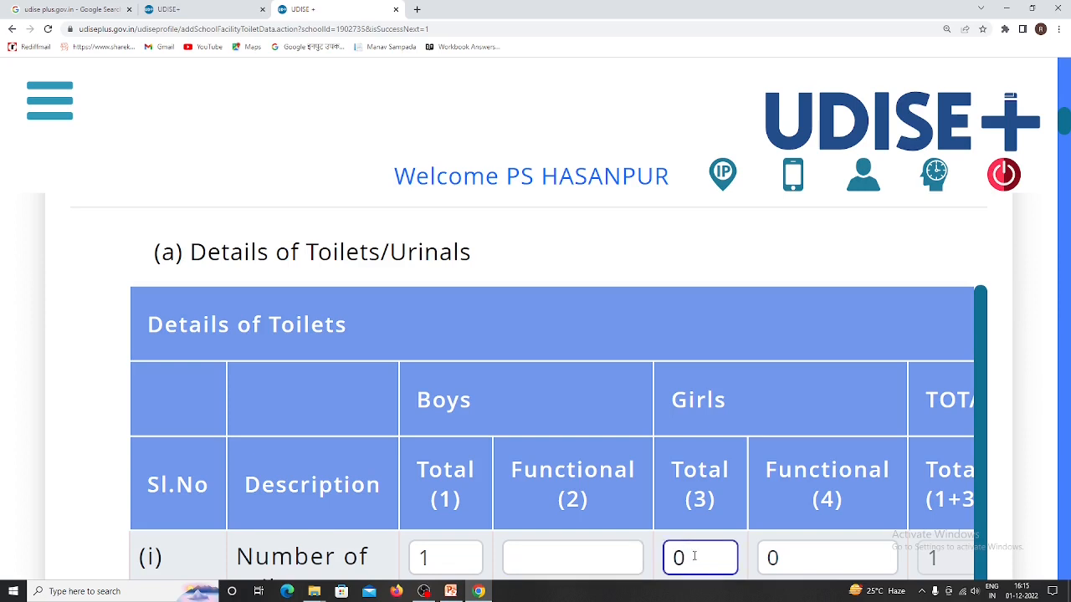
{"action": "key", "text": "BackSpace"}
{"action": "left_click", "coordinate": [818, 558]}
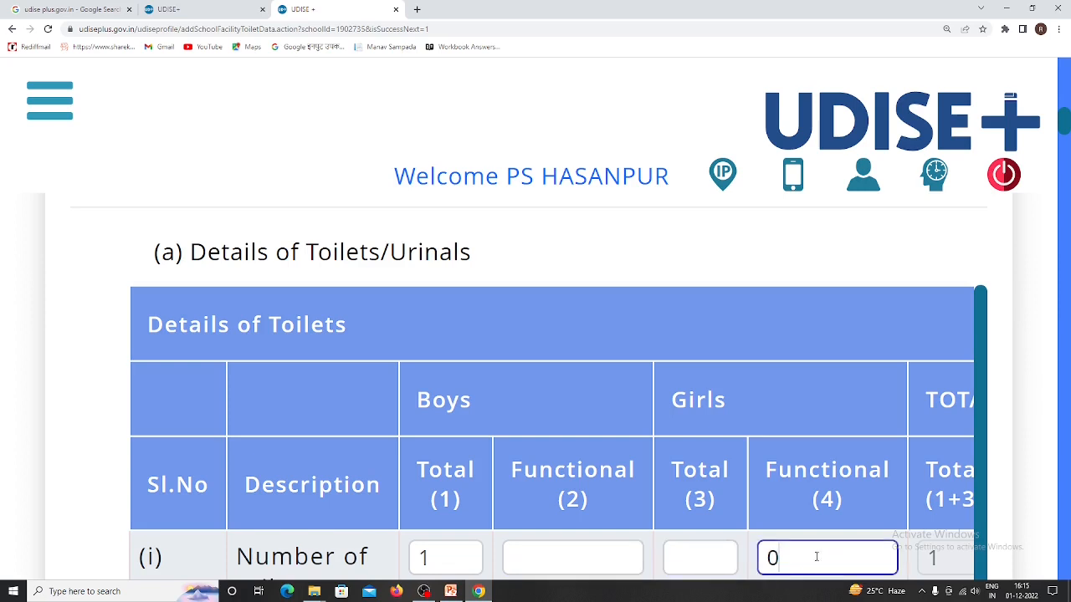
{"action": "left_click", "coordinate": [736, 557]}
{"action": "type", "text": "1"}
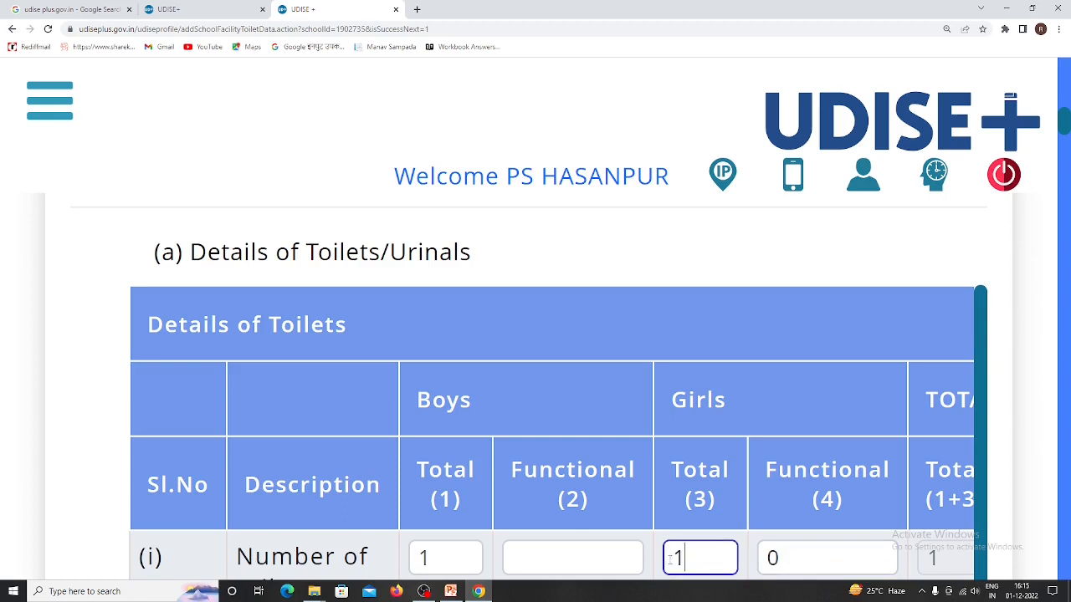
- Enter 1 functional toilet seat each for boys and girls in row (i)
{"action": "left_click", "coordinate": [603, 558]}
{"action": "type", "text": "1"}
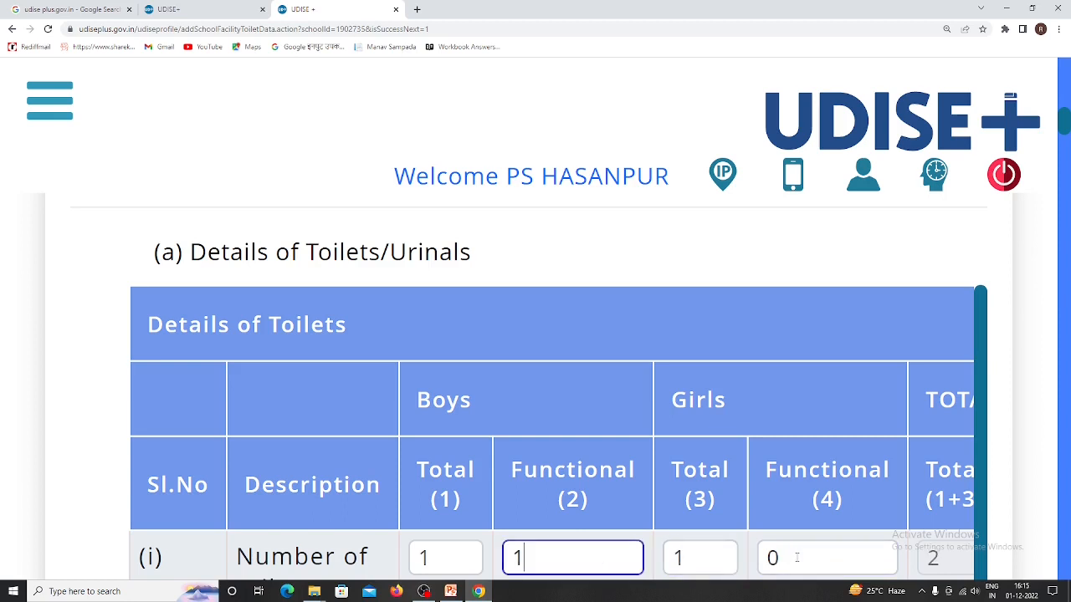
{"action": "left_click", "coordinate": [796, 557]}
{"action": "key", "text": "BackSpace"}
{"action": "type", "text": "1"}
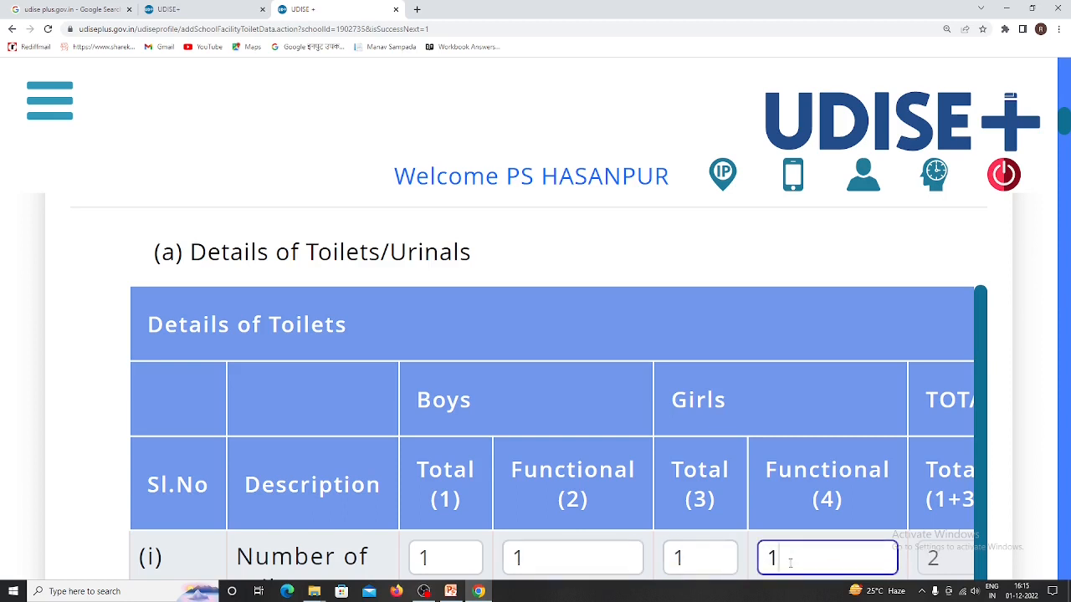
- Change the girls' total toilet seats in row (i) to 2 and check the row against the CWSN row
{"action": "left_click", "coordinate": [700, 558]}
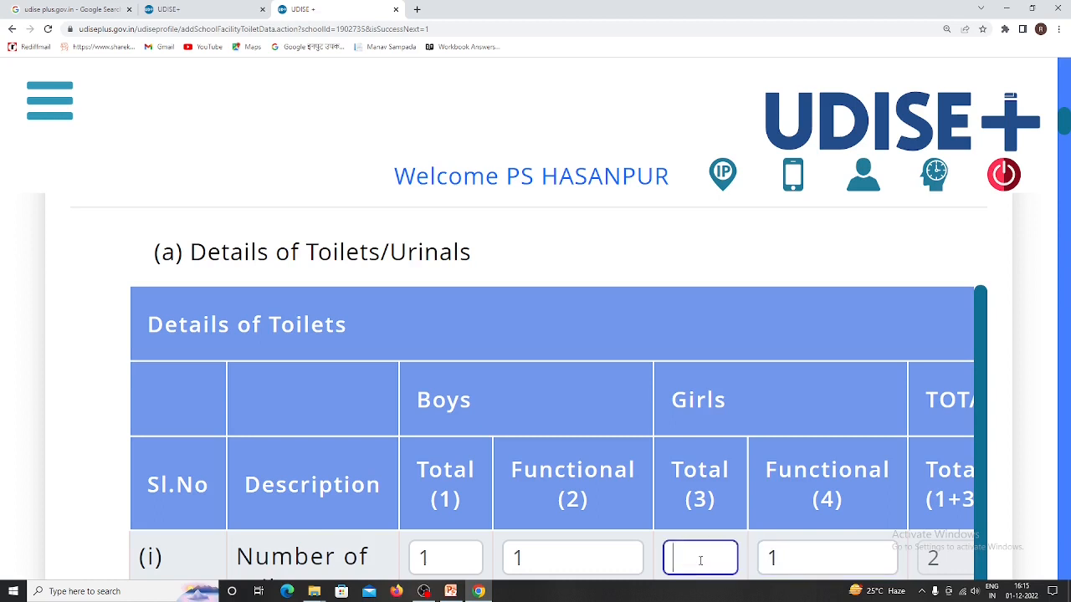
{"action": "type", "text": "2"}
{"action": "scroll", "coordinate": [725, 534], "scroll_direction": "down", "scroll_amount": 2}
{"action": "scroll", "coordinate": [717, 522], "scroll_direction": "down", "scroll_amount": 2}
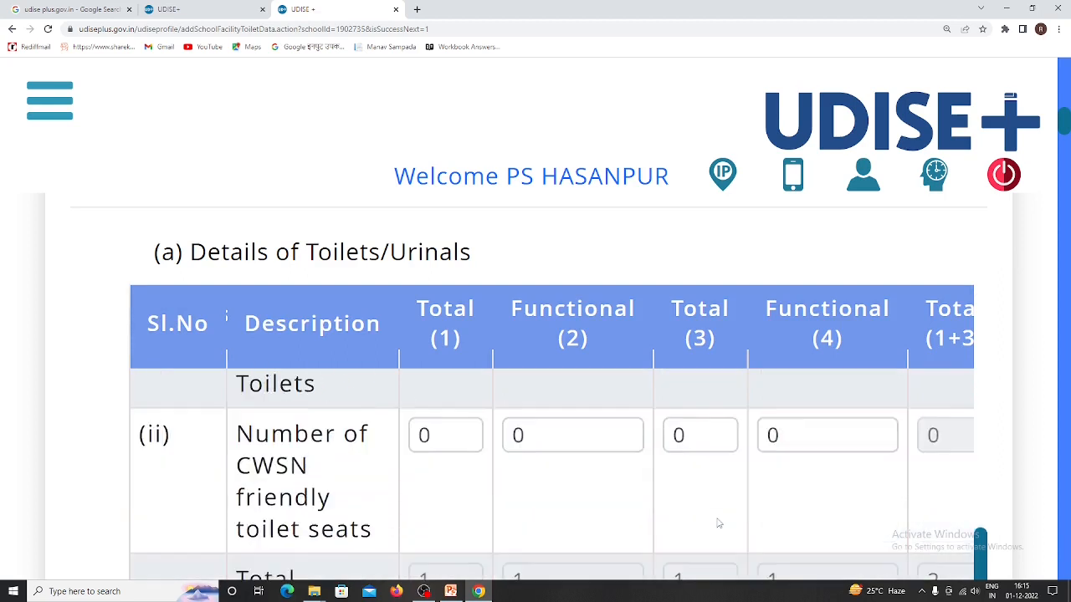
{"action": "scroll", "coordinate": [717, 521], "scroll_direction": "up", "scroll_amount": 2}
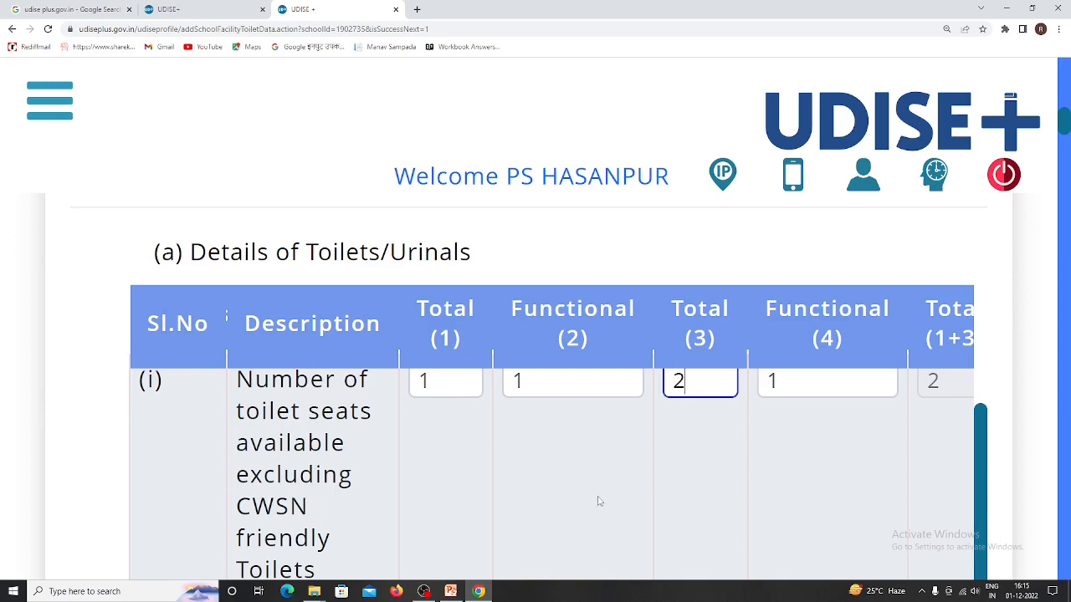
- Enter 1 as the boys' total and 0 as the girls' total of CWSN friendly toilet seats in row (ii)
{"action": "scroll", "coordinate": [599, 495], "scroll_direction": "down", "scroll_amount": 2}
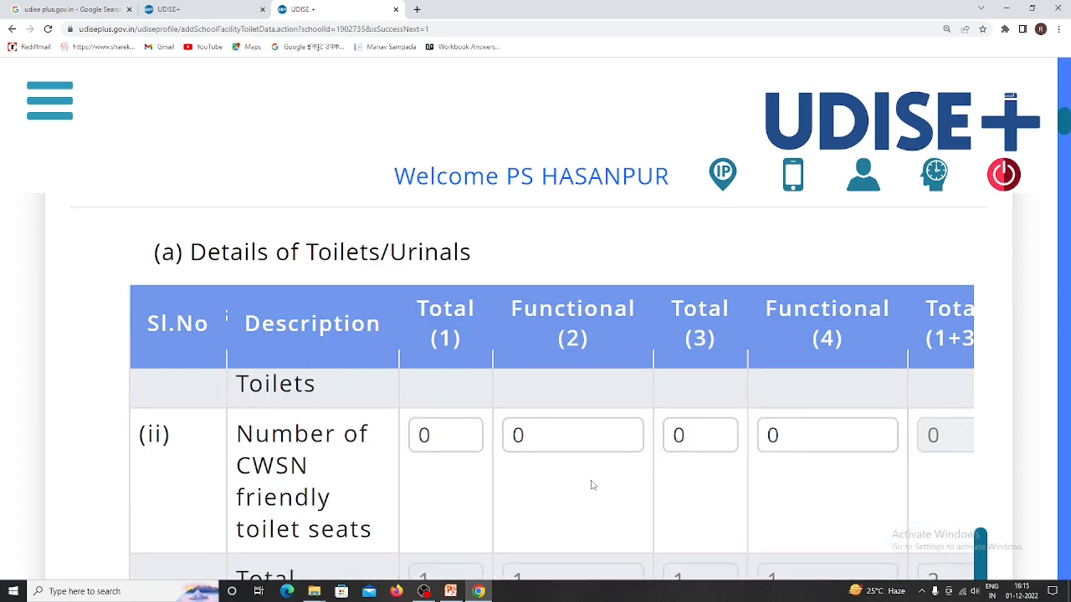
{"action": "left_click", "coordinate": [458, 446]}
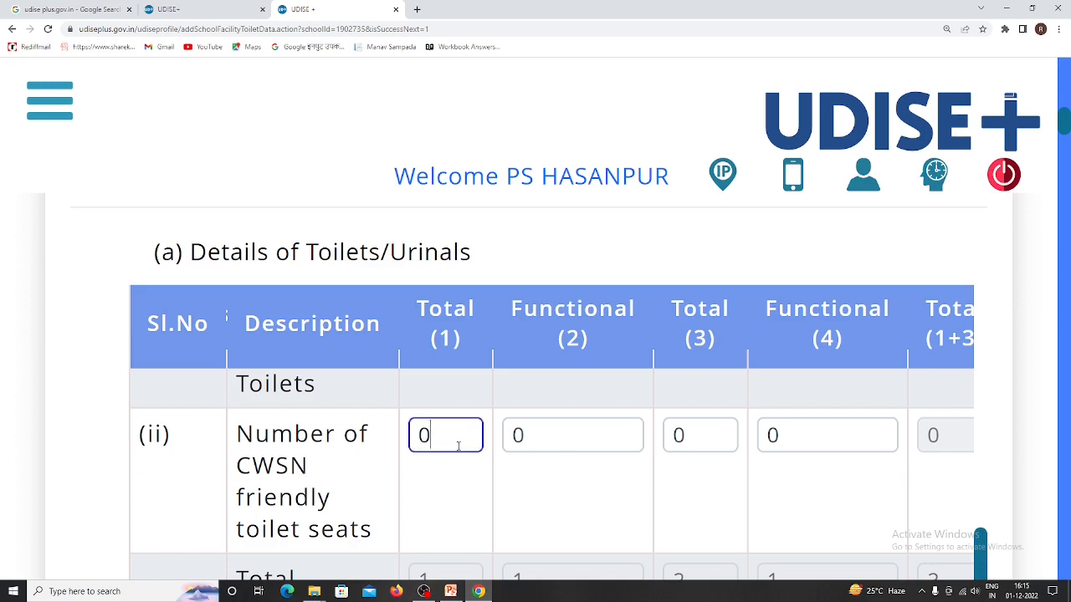
{"action": "key", "text": "BackSpace"}
{"action": "type", "text": "1"}
{"action": "left_click", "coordinate": [696, 440]}
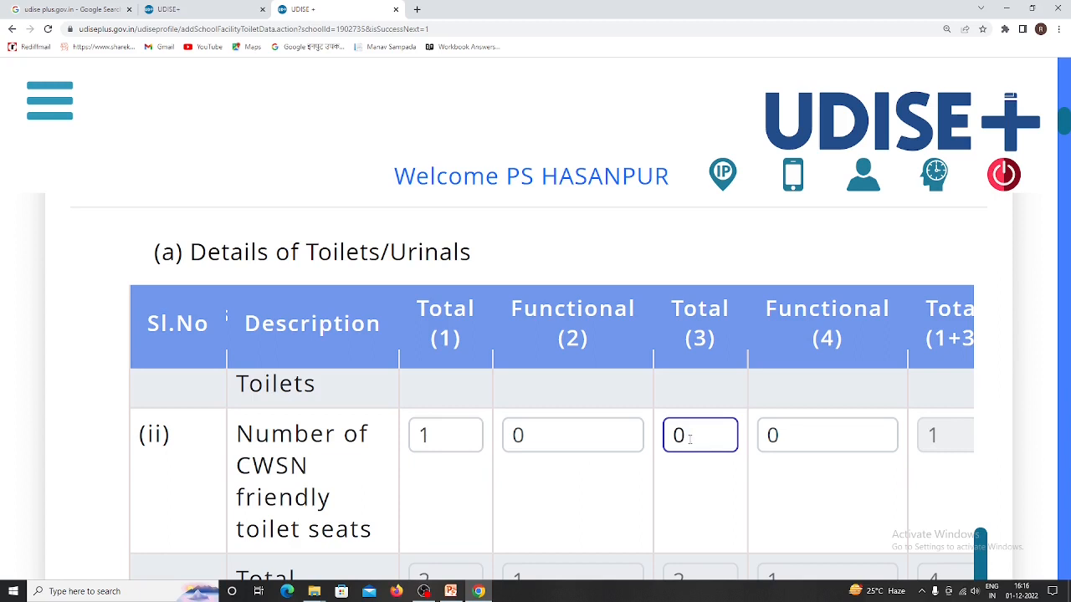
{"action": "key", "text": "BackSpace"}
{"action": "left_click", "coordinate": [549, 445]}
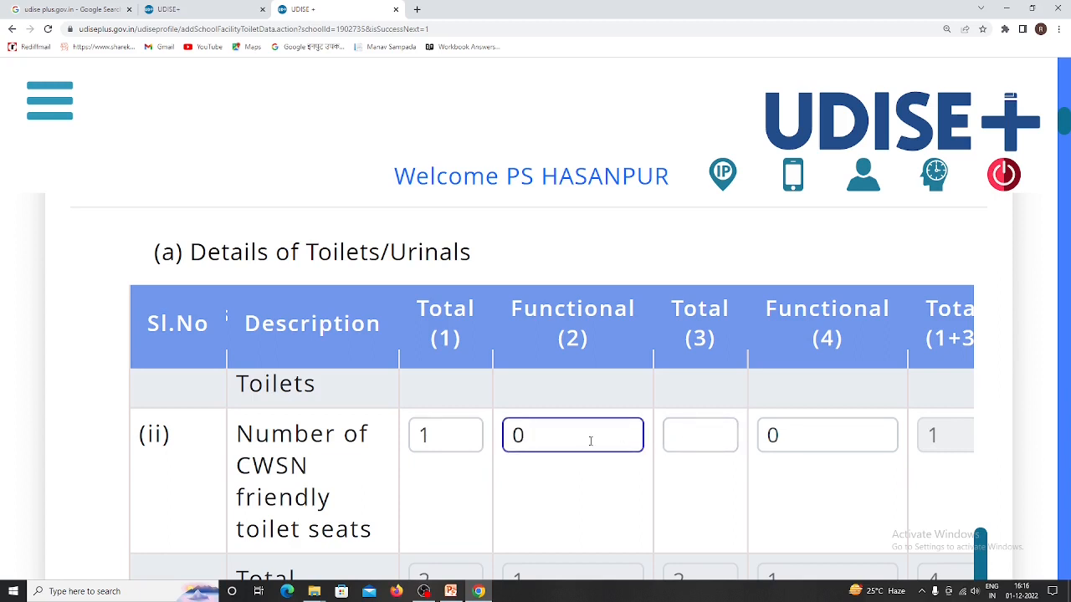
{"action": "left_click", "coordinate": [674, 436]}
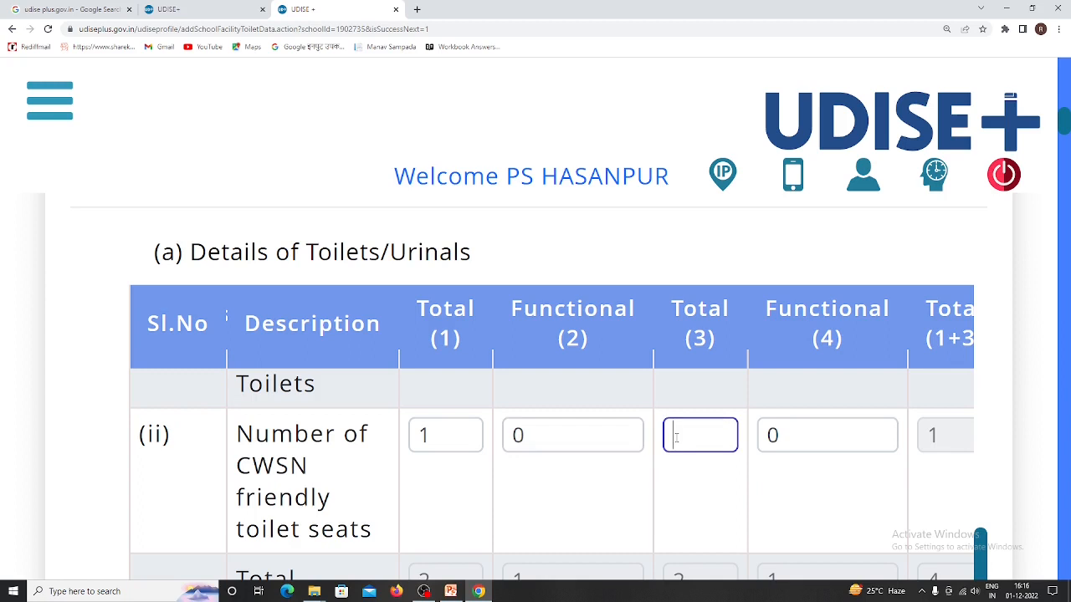
{"action": "type", "text": "0"}
{"action": "left_click", "coordinate": [717, 499]}
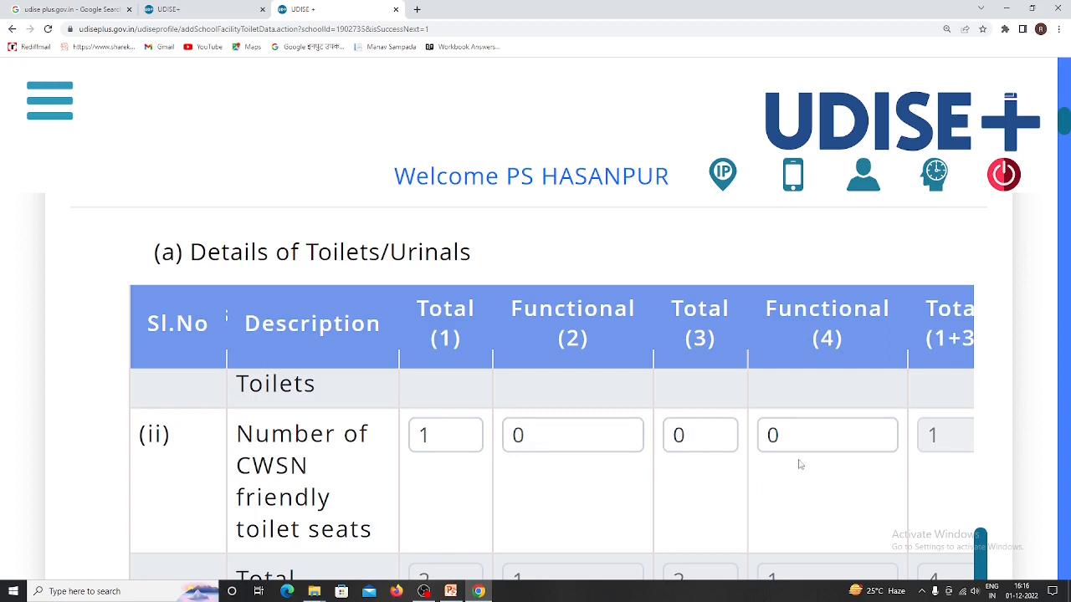
- Set the boys' functional CWSN friendly toilet seats in row (ii) to 1
{"action": "left_click", "coordinate": [550, 437]}
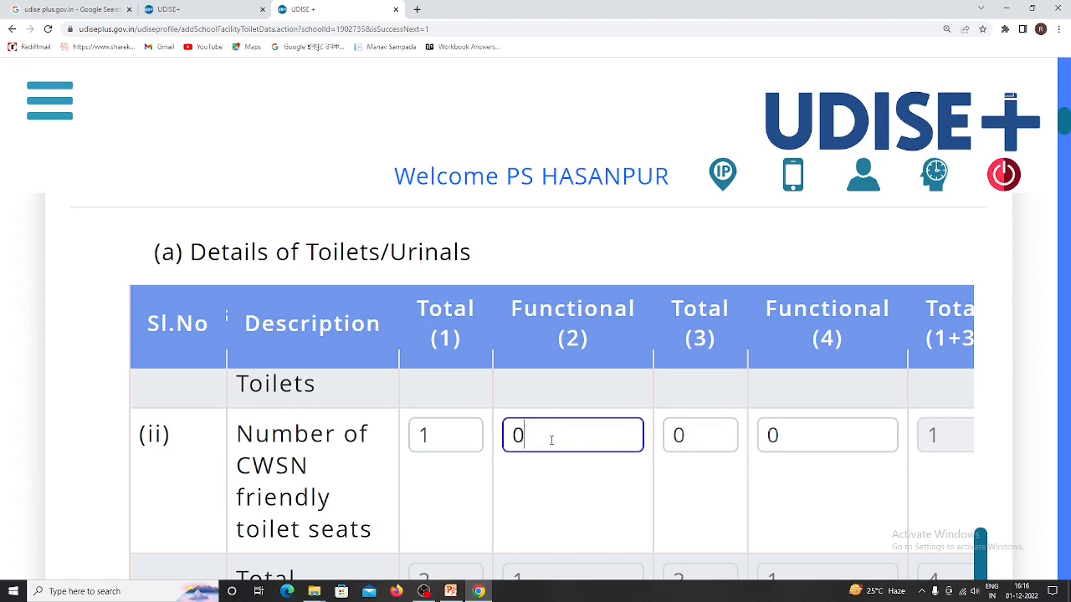
{"action": "key", "text": "BackSpace"}
{"action": "type", "text": "1"}
{"action": "left_click", "coordinate": [620, 500]}
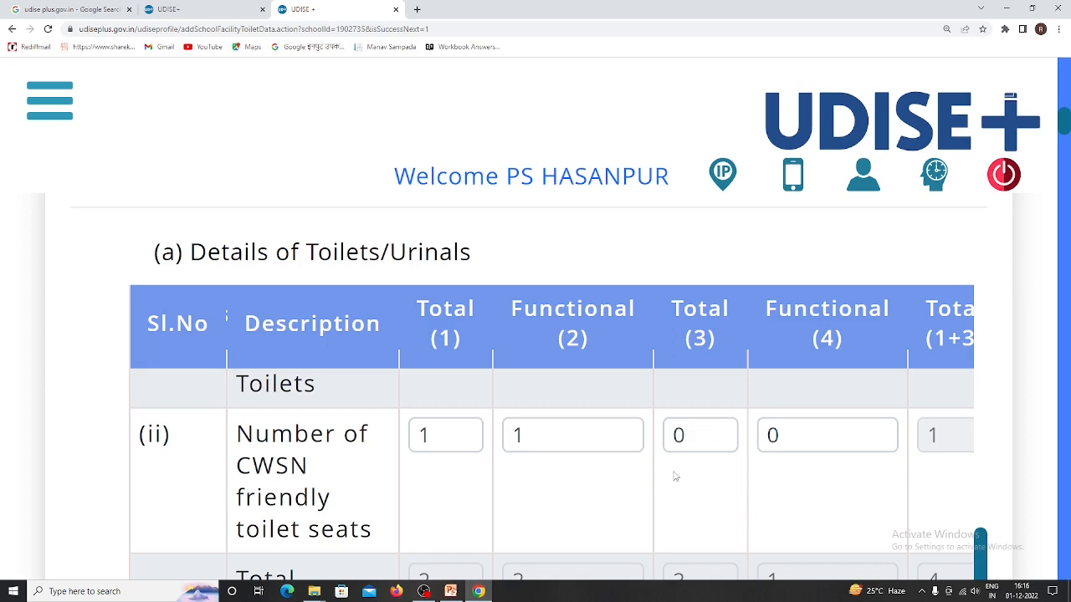
- Compare the toilet seat entries for boys and girls in rows (i) and (ii) with the total row including CWSN friendly toilets
{"action": "scroll", "coordinate": [676, 476], "scroll_direction": "down", "scroll_amount": 2}
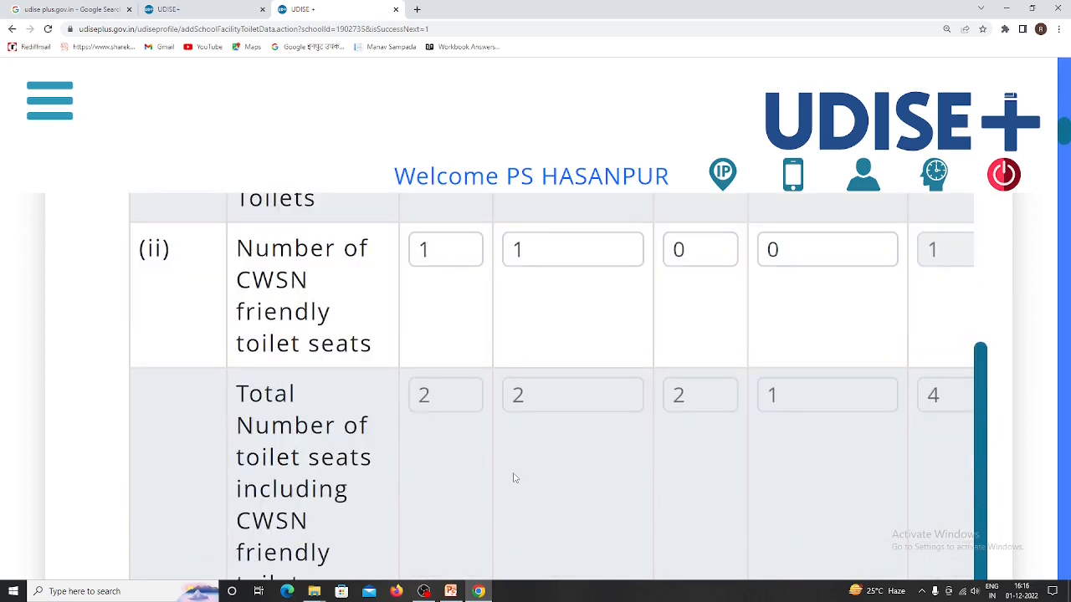
{"action": "scroll", "coordinate": [516, 477], "scroll_direction": "down", "scroll_amount": 2}
{"action": "scroll", "coordinate": [515, 476], "scroll_direction": "up", "scroll_amount": 2}
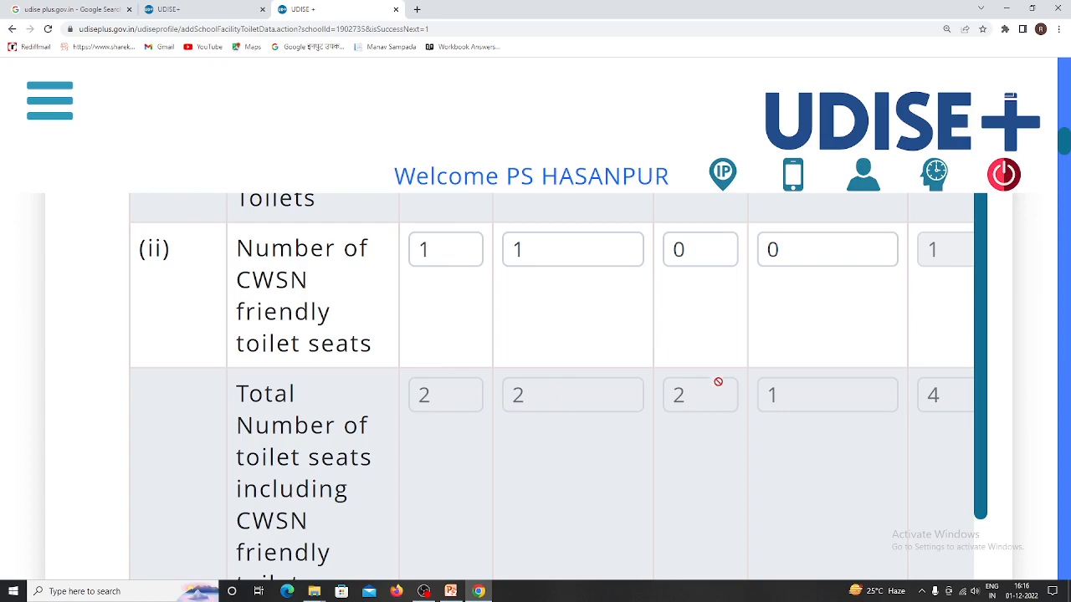
{"action": "scroll", "coordinate": [712, 376], "scroll_direction": "up", "scroll_amount": 4}
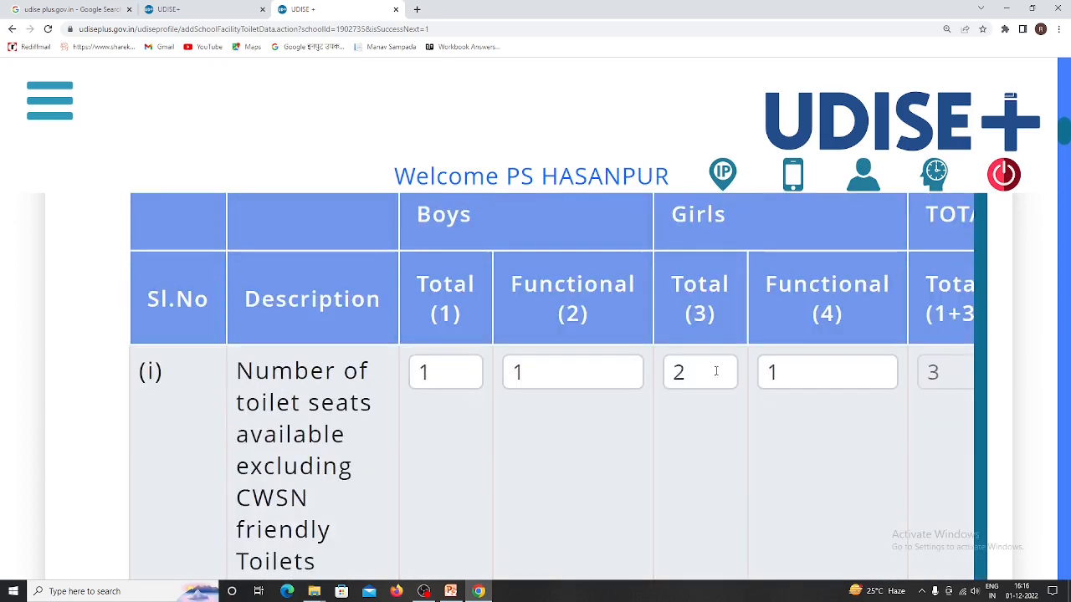
{"action": "scroll", "coordinate": [712, 402], "scroll_direction": "down", "scroll_amount": 4}
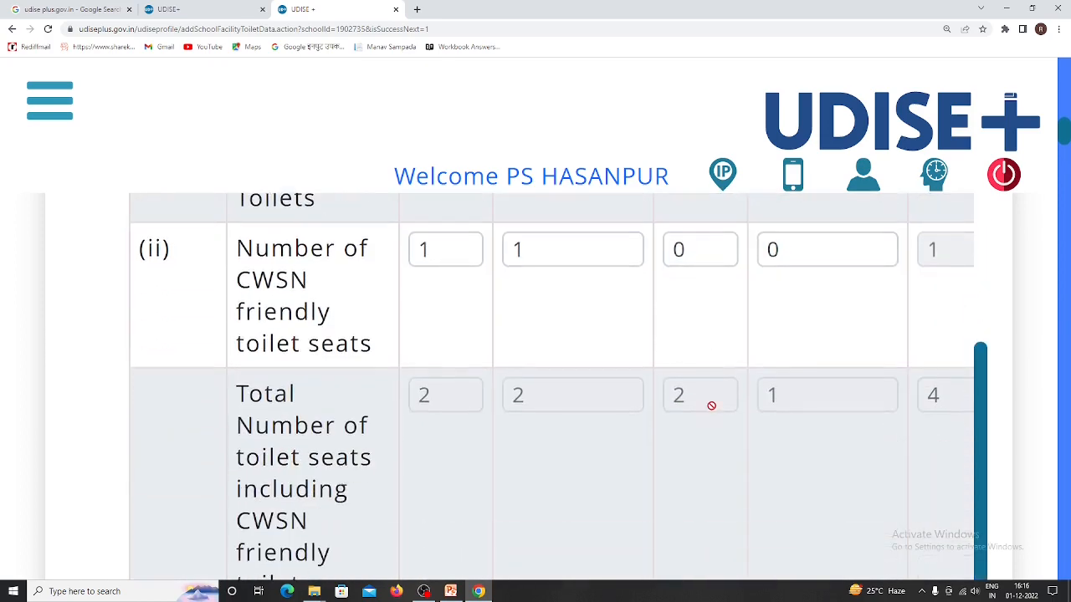
{"action": "scroll", "coordinate": [803, 401], "scroll_direction": "up", "scroll_amount": 5}
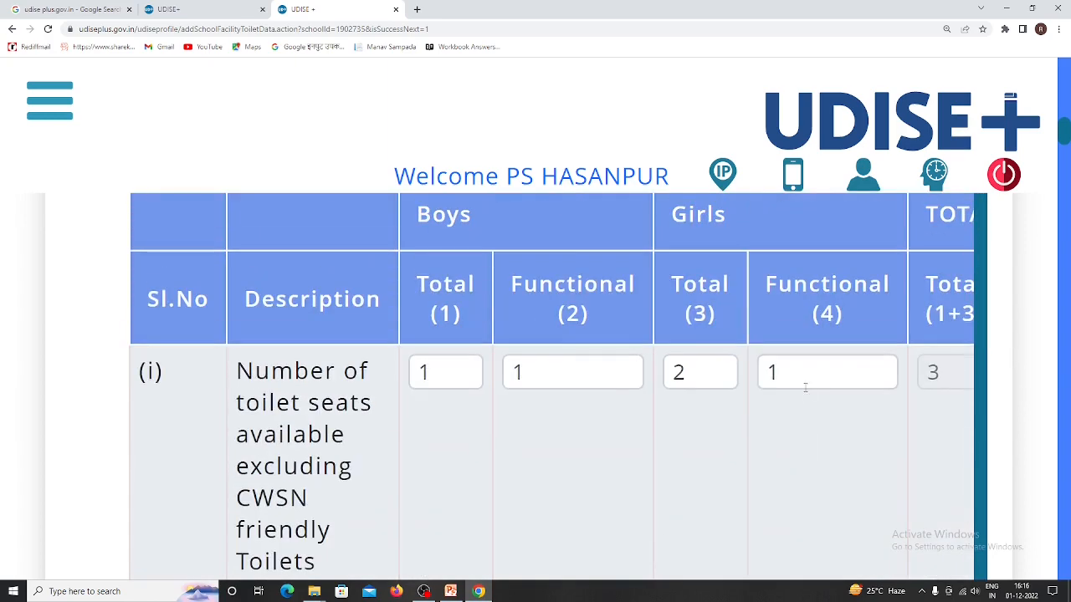
{"action": "scroll", "coordinate": [803, 406], "scroll_direction": "down", "scroll_amount": 2}
{"action": "scroll", "coordinate": [801, 435], "scroll_direction": "down", "scroll_amount": 3}
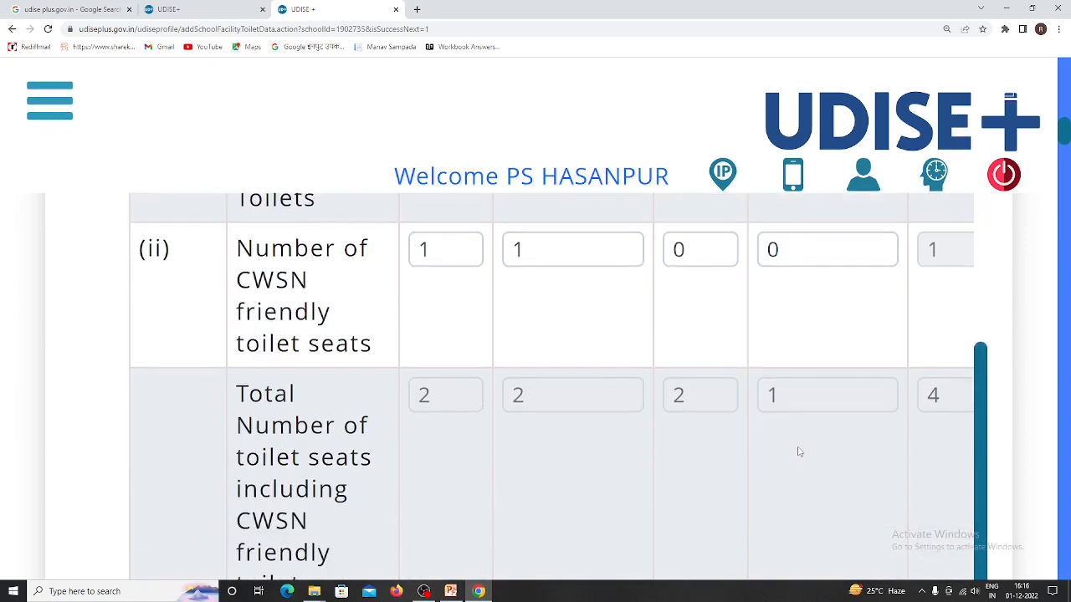
{"action": "scroll", "coordinate": [910, 444], "scroll_direction": "up", "scroll_amount": 5}
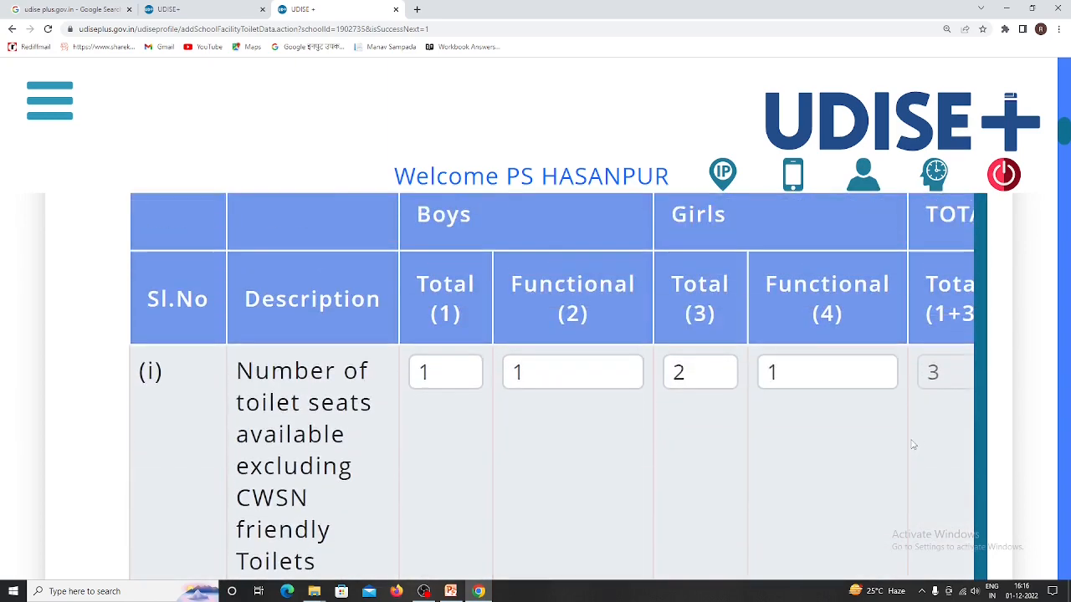
{"action": "scroll", "coordinate": [915, 449], "scroll_direction": "down", "scroll_amount": 2}
{"action": "scroll", "coordinate": [894, 452], "scroll_direction": "down", "scroll_amount": 2}
{"action": "scroll", "coordinate": [870, 448], "scroll_direction": "down", "scroll_amount": 2}
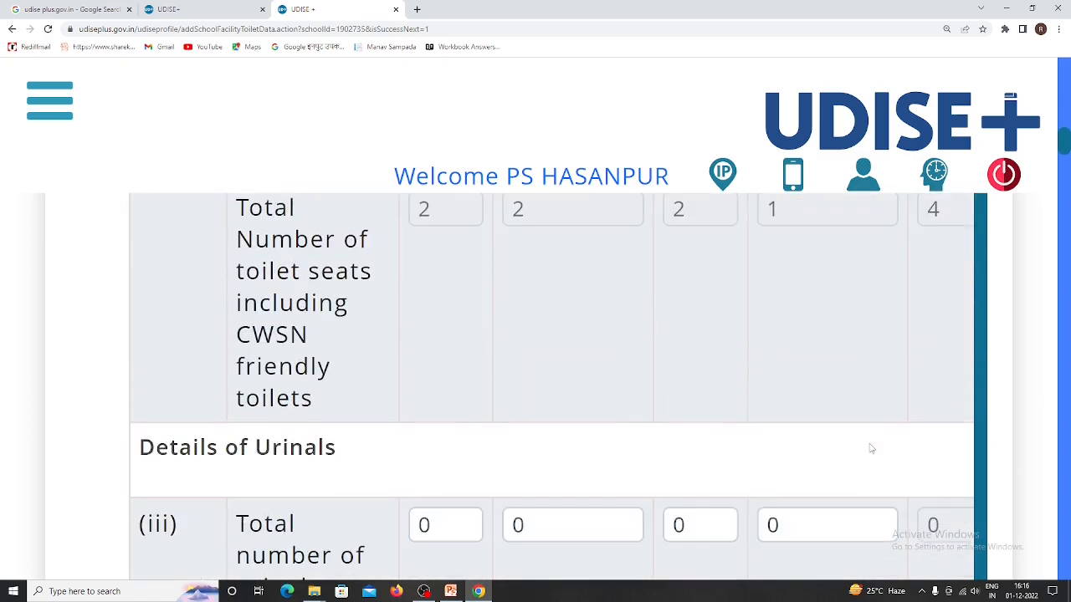
- Set the boys' total number of urinals in row (iii) to 2 and clear the boys' functional count
{"action": "scroll", "coordinate": [870, 450], "scroll_direction": "down", "scroll_amount": 2}
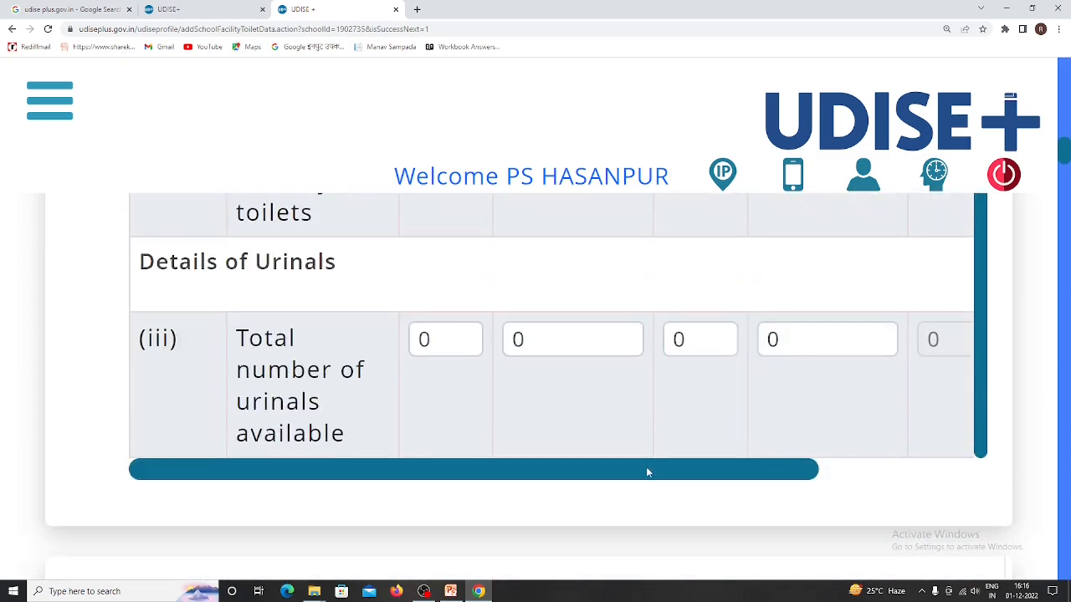
{"action": "left_click", "coordinate": [453, 346]}
{"action": "key", "text": "BackSpace"}
{"action": "type", "text": "2"}
{"action": "left_click", "coordinate": [571, 343]}
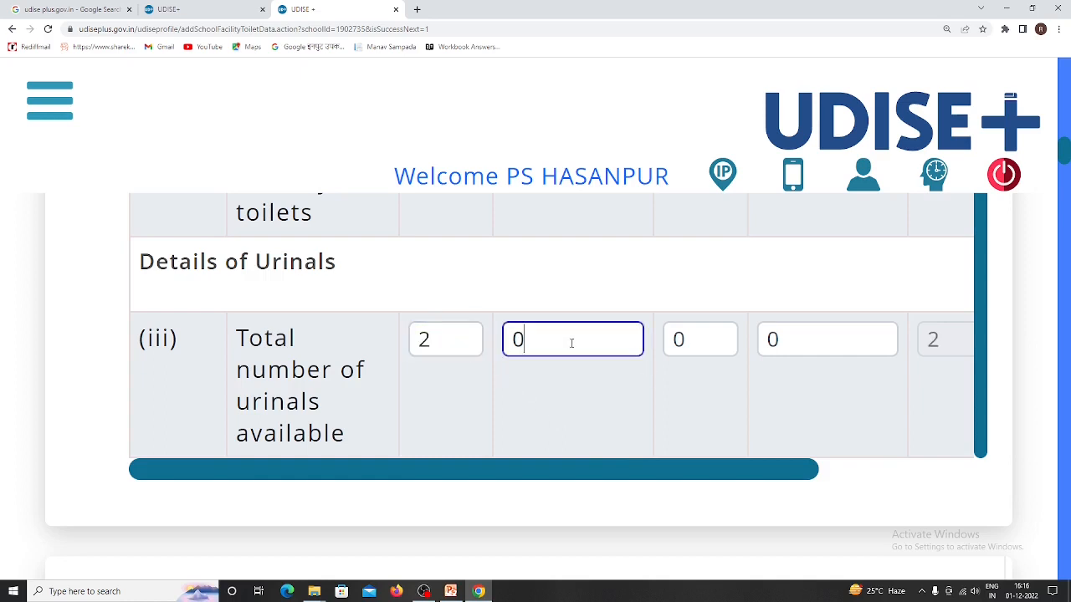
{"action": "key", "text": "BackSpace"}
- Set the girls' total number of urinals in row (iii) to 2 and the girls' functional count to 1
{"action": "left_click", "coordinate": [689, 341]}
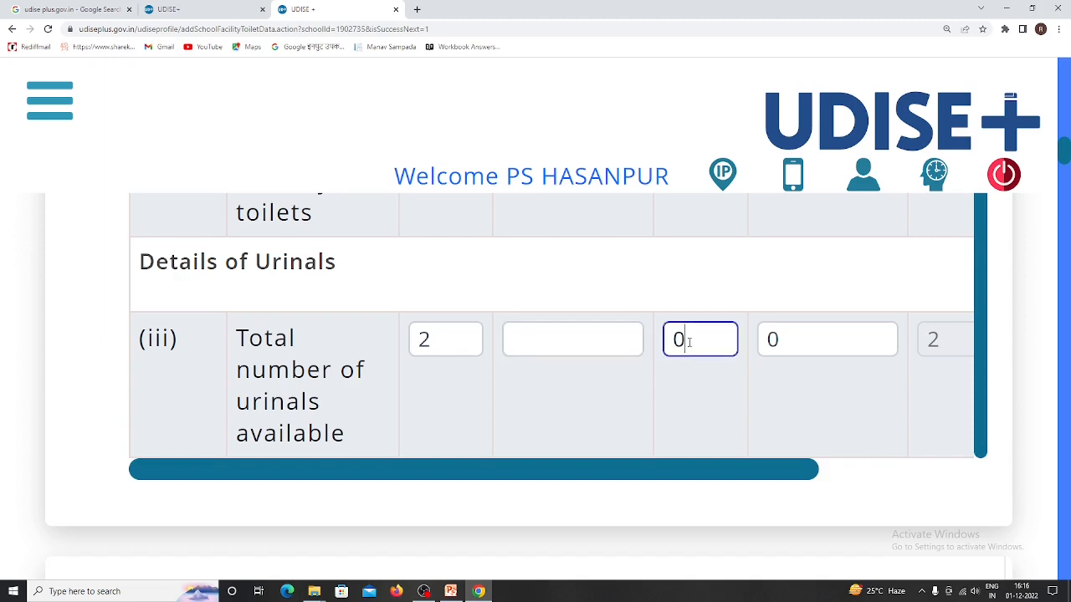
{"action": "key", "text": "BackSpace"}
{"action": "type", "text": "2"}
{"action": "left_click", "coordinate": [772, 343]}
{"action": "key", "text": "BackSpace"}
{"action": "type", "text": "1"}
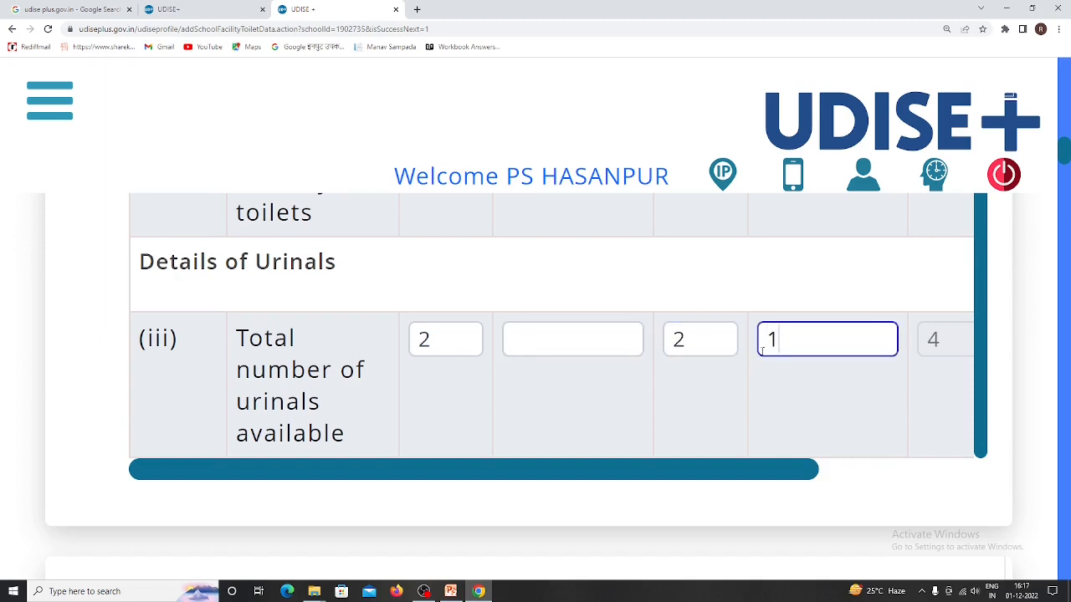
{"action": "left_click", "coordinate": [916, 483]}
- Compare question (b) on running water with the toilet and urinal counts entered in table 2.5(a)
{"action": "scroll", "coordinate": [720, 414], "scroll_direction": "down", "scroll_amount": 2}
{"action": "scroll", "coordinate": [720, 414], "scroll_direction": "down", "scroll_amount": 2}
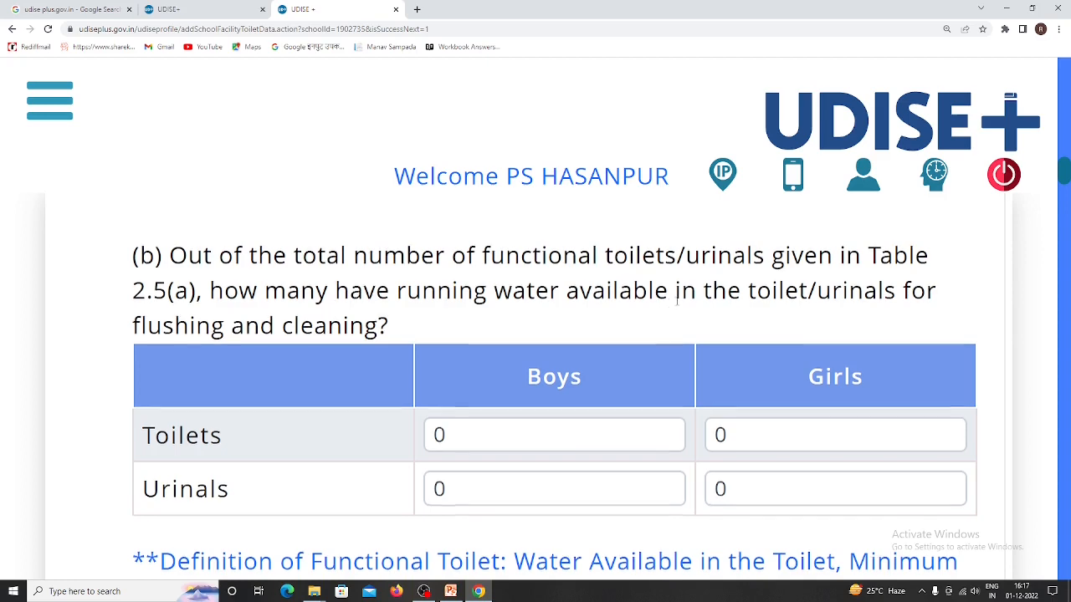
{"action": "scroll", "coordinate": [678, 302], "scroll_direction": "up", "scroll_amount": 5}
{"action": "scroll", "coordinate": [678, 305], "scroll_direction": "up", "scroll_amount": 2}
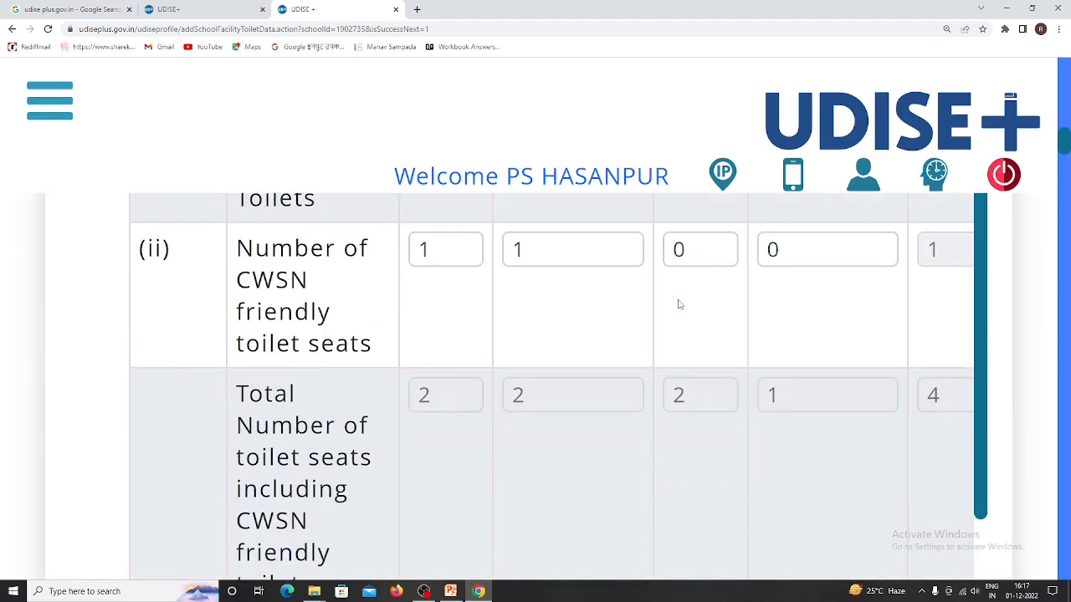
{"action": "scroll", "coordinate": [665, 335], "scroll_direction": "down", "scroll_amount": 2}
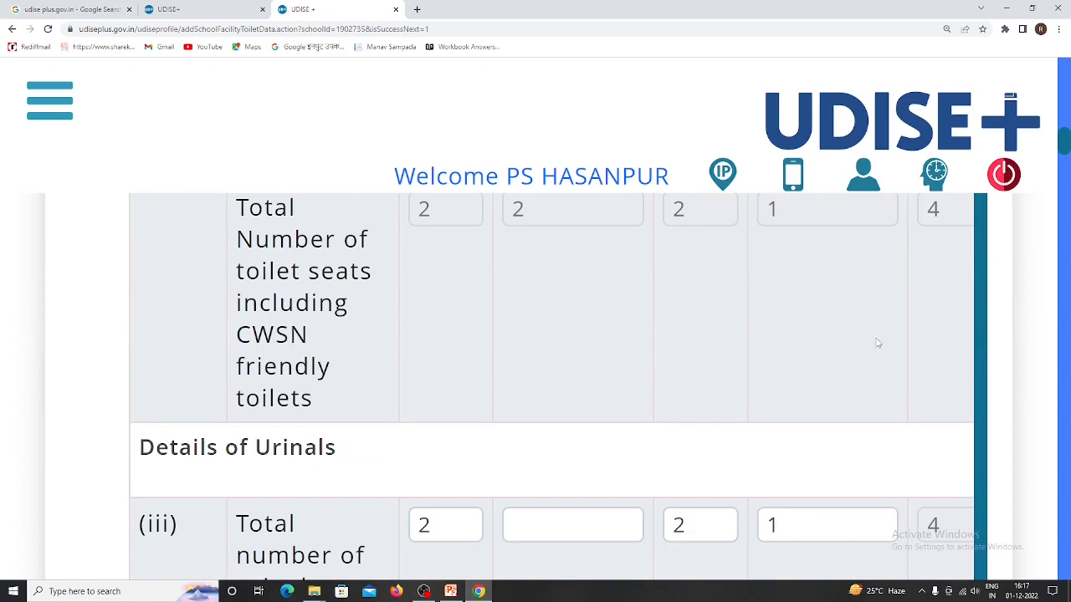
{"action": "scroll", "coordinate": [880, 377], "scroll_direction": "down", "scroll_amount": 2}
{"action": "scroll", "coordinate": [920, 468], "scroll_direction": "down", "scroll_amount": 4}
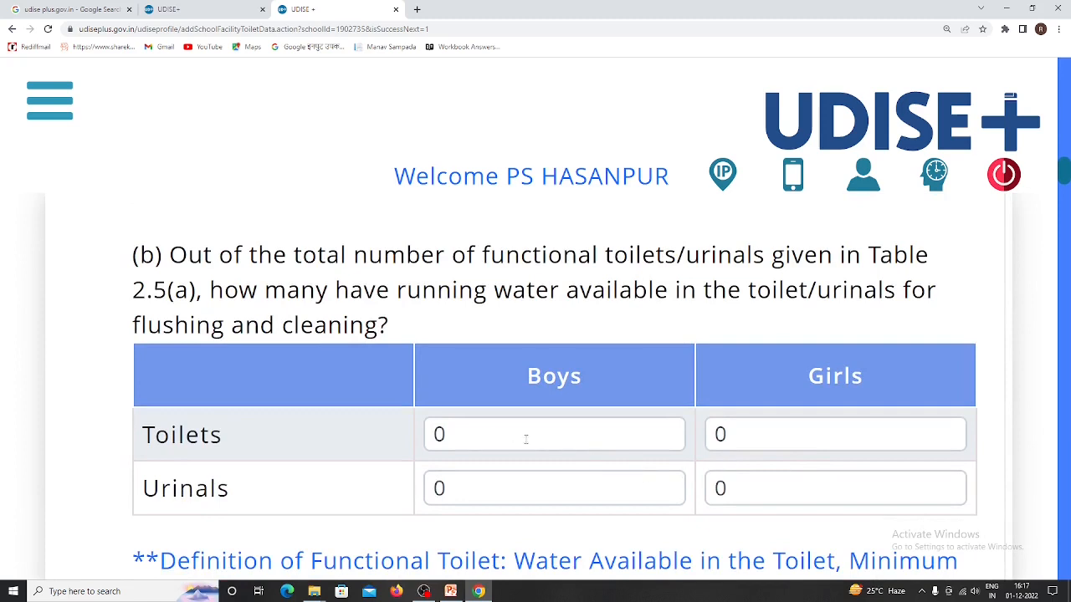
- Set the toilets with running water in question (b) to 2 for boys and 2 for girls
{"action": "left_click", "coordinate": [475, 430]}
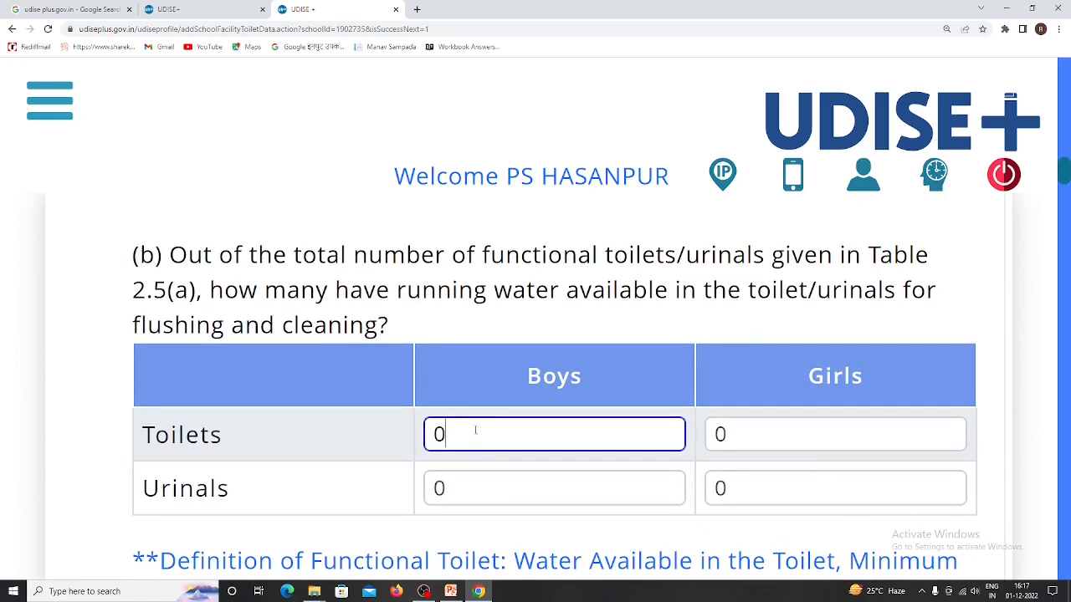
{"action": "key", "text": "BackSpace"}
{"action": "type", "text": "2"}
{"action": "left_click", "coordinate": [759, 435]}
{"action": "key", "text": "BackSpace"}
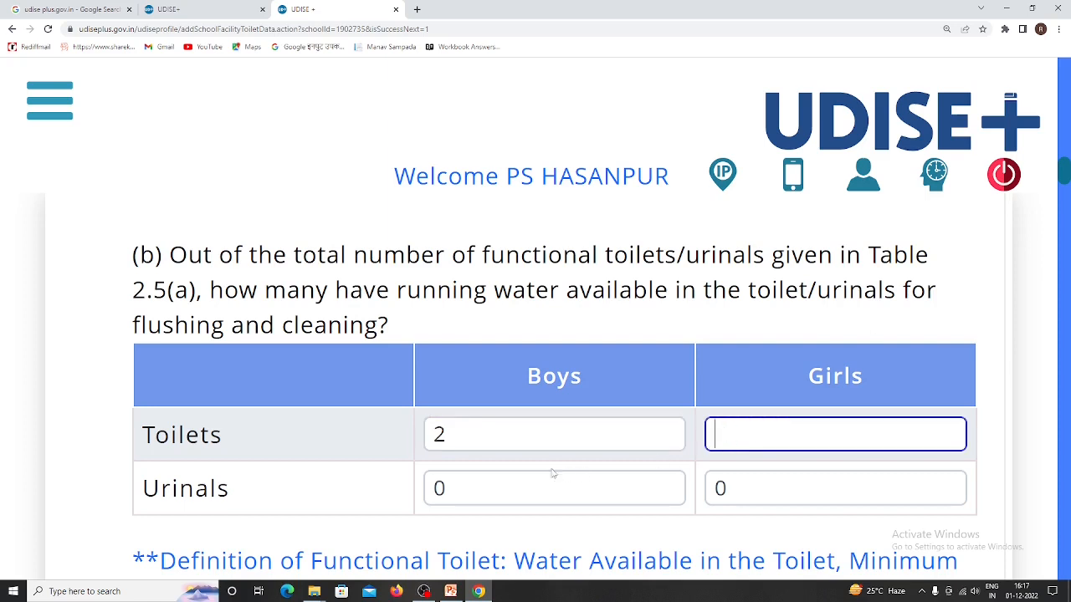
{"action": "type", "text": "2"}
- Set the urinals with running water in question (b) to 2 for boys and 2 for girls
{"action": "left_click", "coordinate": [509, 490]}
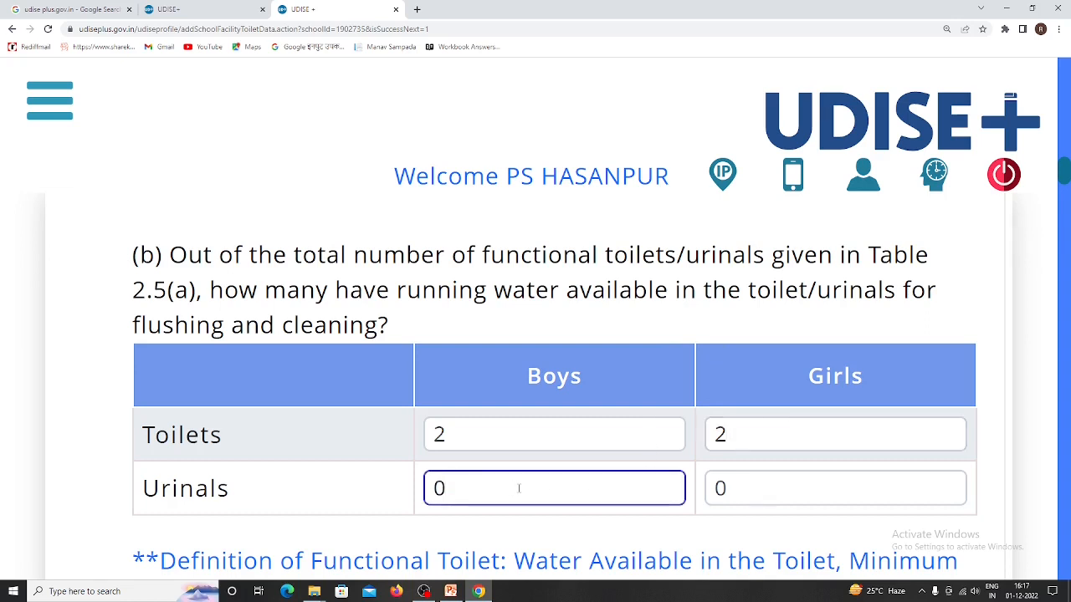
{"action": "key", "text": "BackSpace"}
{"action": "type", "text": "2"}
{"action": "left_click", "coordinate": [758, 494]}
{"action": "key", "text": "BackSpace"}
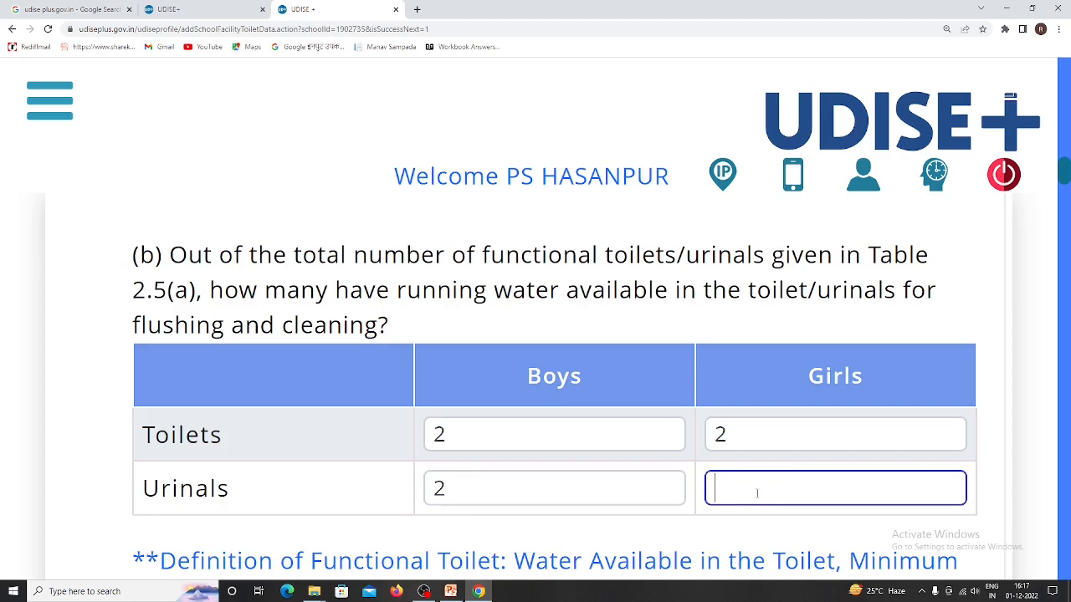
{"action": "type", "text": "2"}
- Answer Yes to hand washing with soap near the toilets in (c) and Yes to drinking water availability in 2.6
{"action": "scroll", "coordinate": [643, 478], "scroll_direction": "down", "scroll_amount": 2}
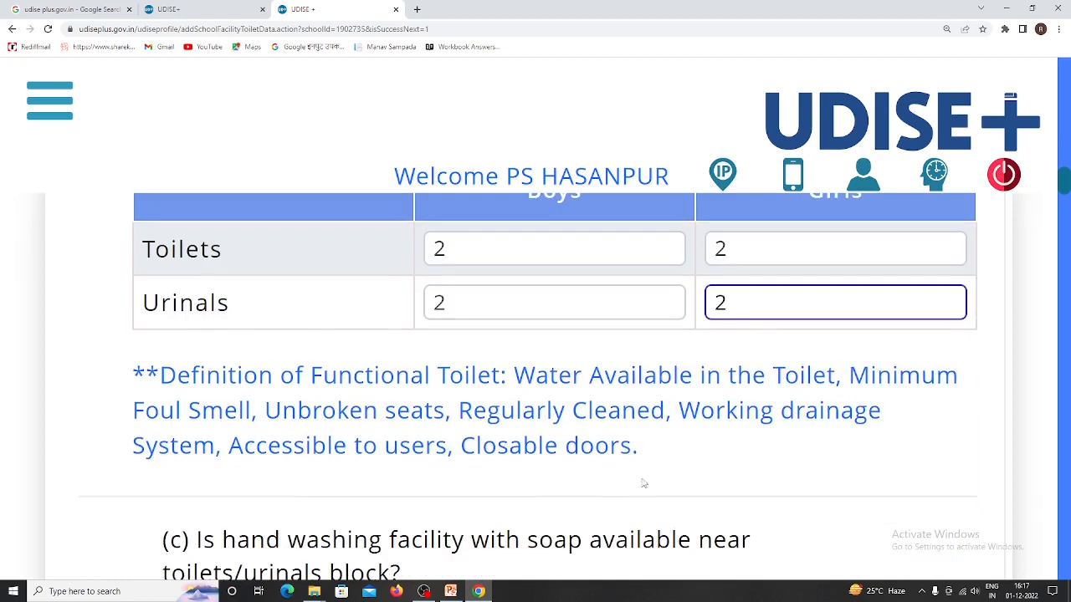
{"action": "scroll", "coordinate": [642, 481], "scroll_direction": "down", "scroll_amount": 2}
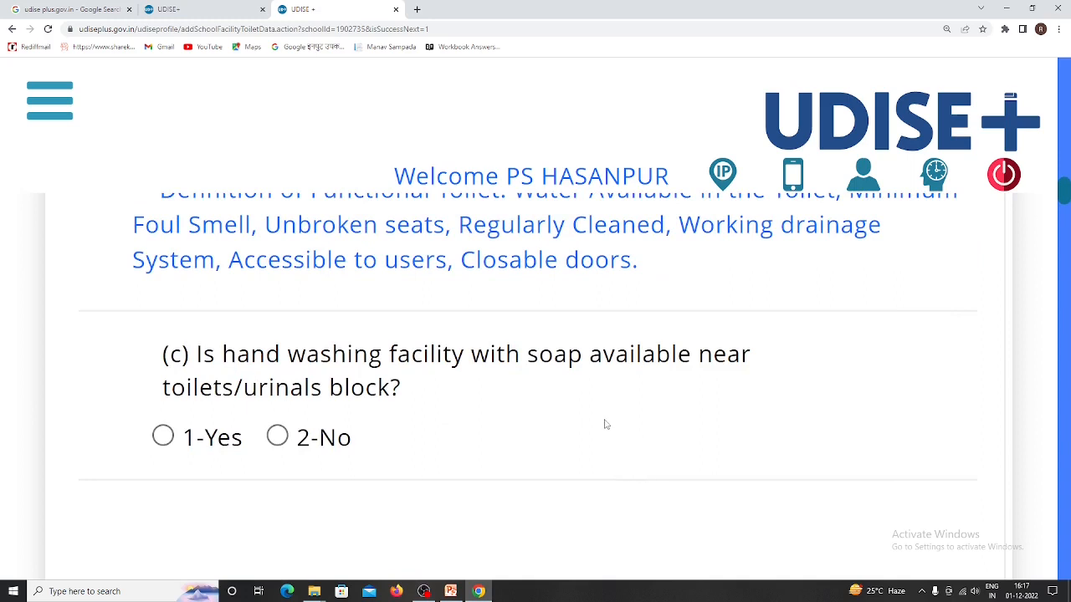
{"action": "left_click", "coordinate": [165, 438]}
{"action": "scroll", "coordinate": [436, 459], "scroll_direction": "down", "scroll_amount": 2}
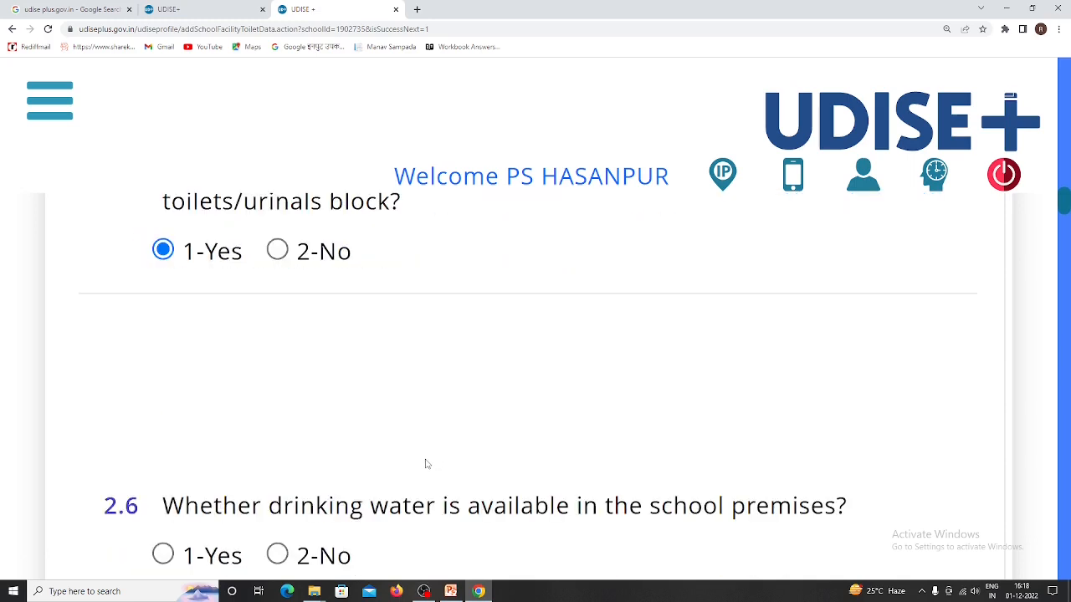
{"action": "left_click", "coordinate": [165, 554]}
- Mark Hand pumps/Bore well as an available and functional main source of drinking water
{"action": "scroll", "coordinate": [376, 452], "scroll_direction": "down", "scroll_amount": 2}
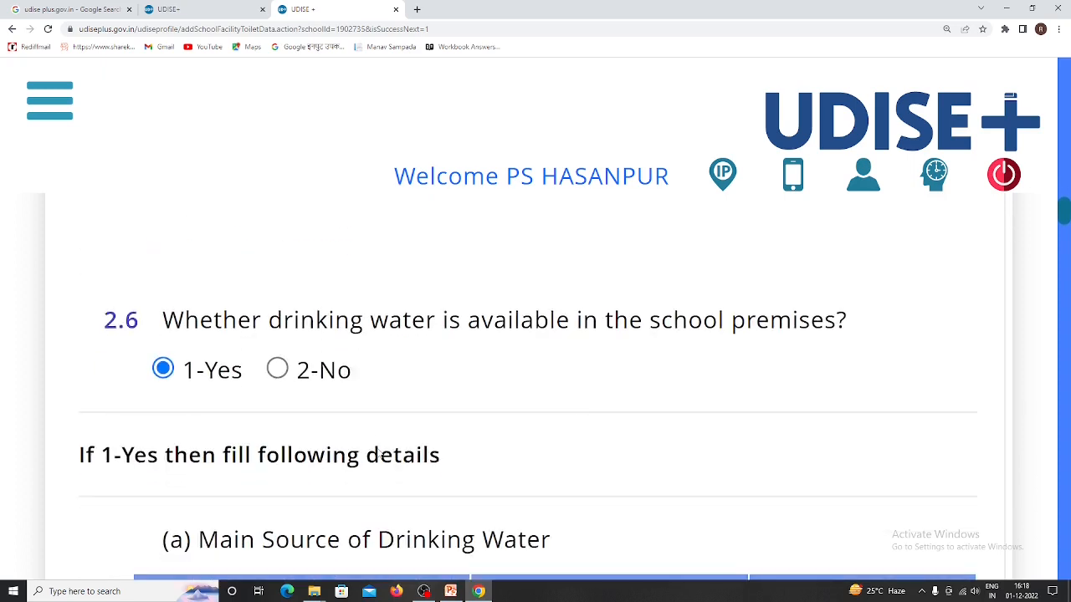
{"action": "scroll", "coordinate": [378, 452], "scroll_direction": "down", "scroll_amount": 2}
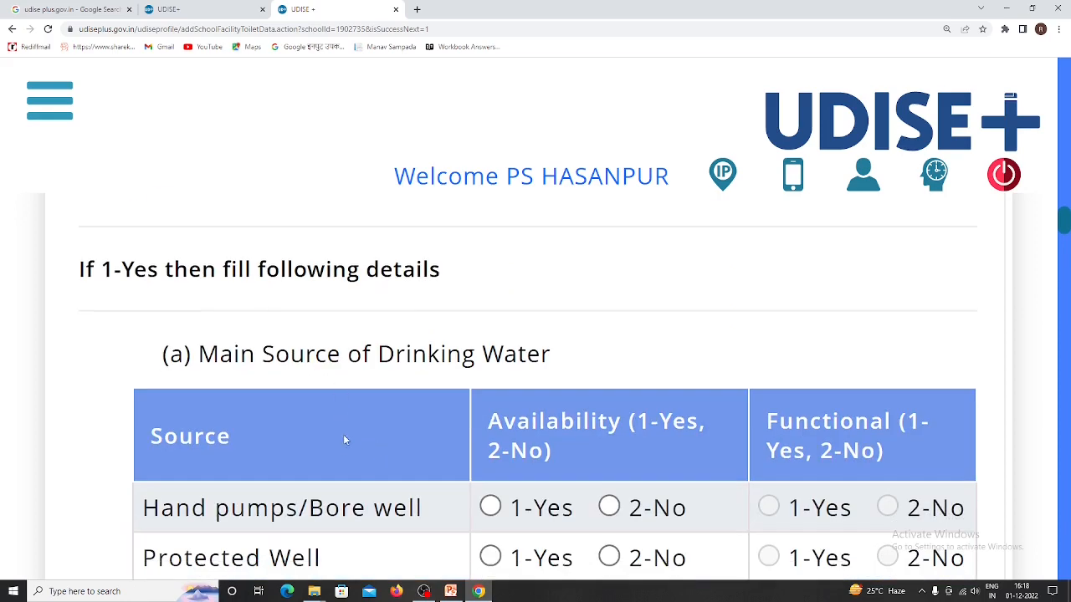
{"action": "scroll", "coordinate": [343, 440], "scroll_direction": "down", "scroll_amount": 2}
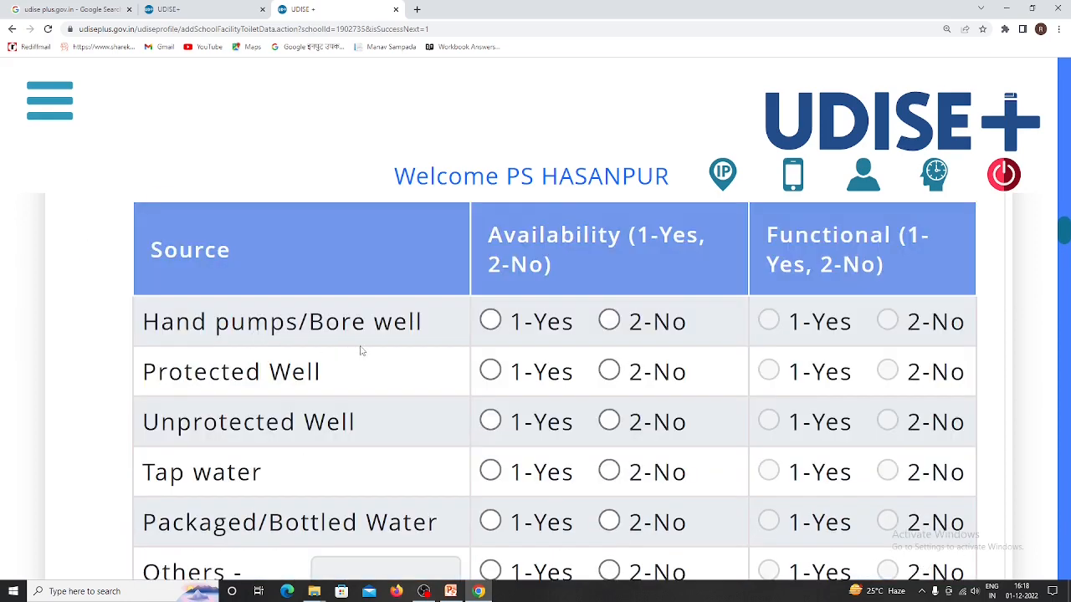
{"action": "left_click", "coordinate": [490, 320]}
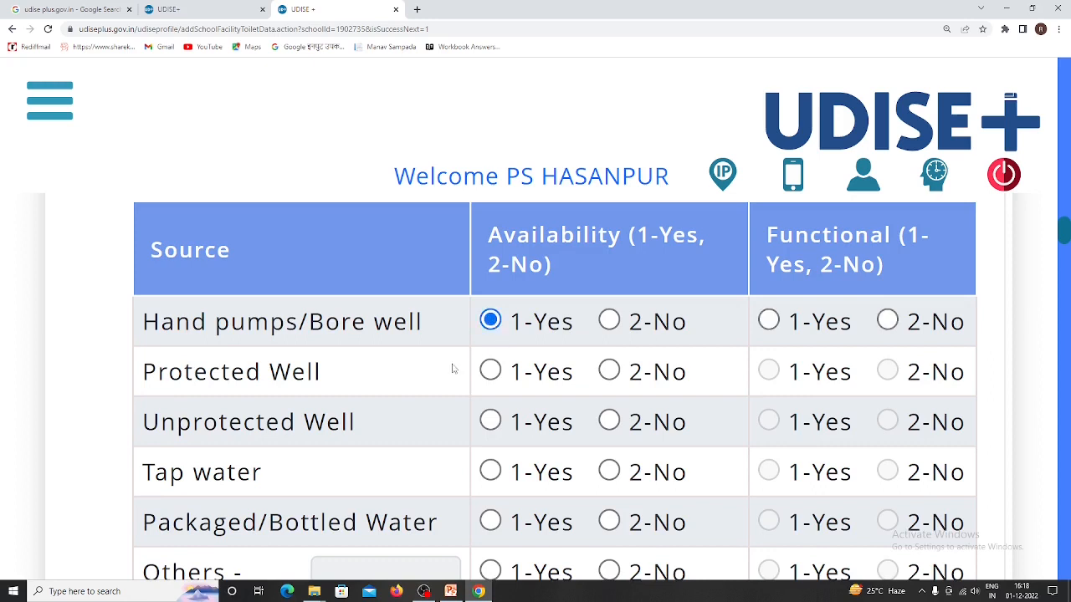
{"action": "left_click", "coordinate": [770, 322]}
- Answer No to both water purifier/RO availability in 2.6(b) and drinking water lab testing in 2.6(c)
{"action": "scroll", "coordinate": [728, 340], "scroll_direction": "down", "scroll_amount": 2}
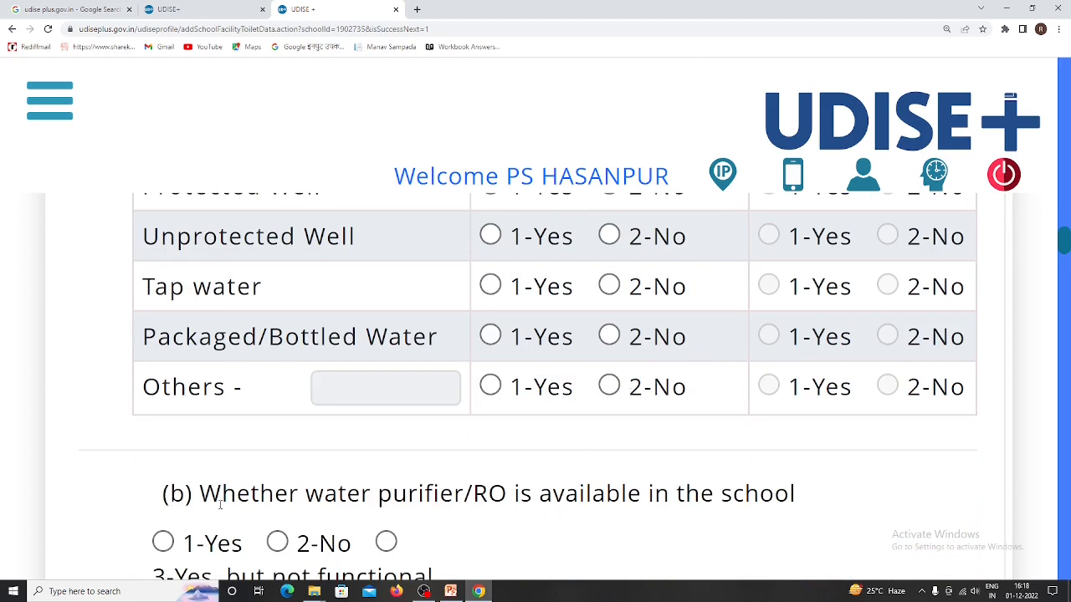
{"action": "left_click", "coordinate": [277, 542]}
{"action": "scroll", "coordinate": [502, 490], "scroll_direction": "down", "scroll_amount": 2}
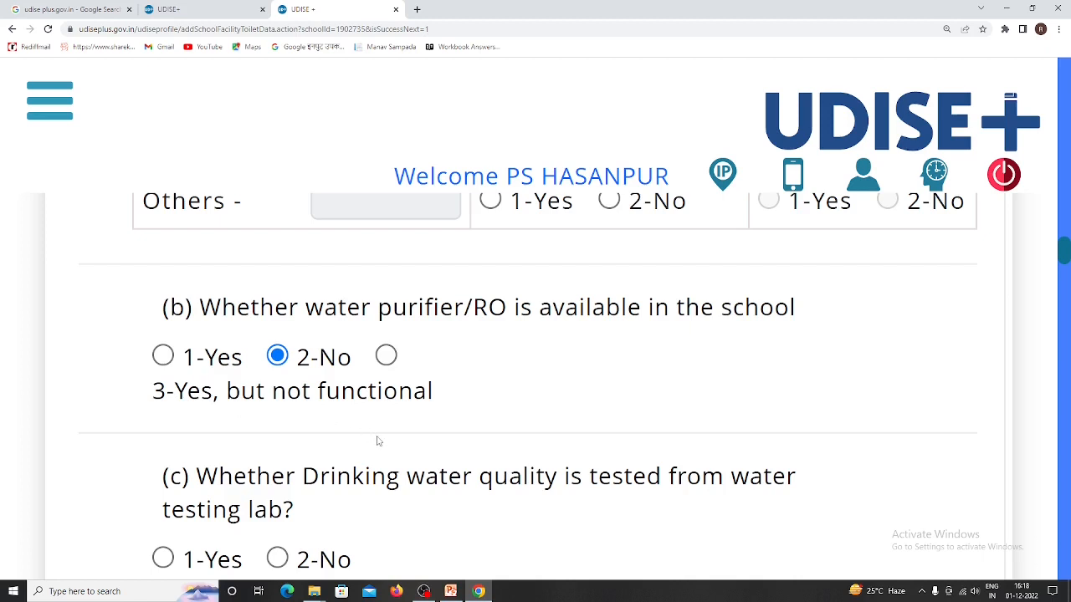
{"action": "scroll", "coordinate": [372, 452], "scroll_direction": "down", "scroll_amount": 2}
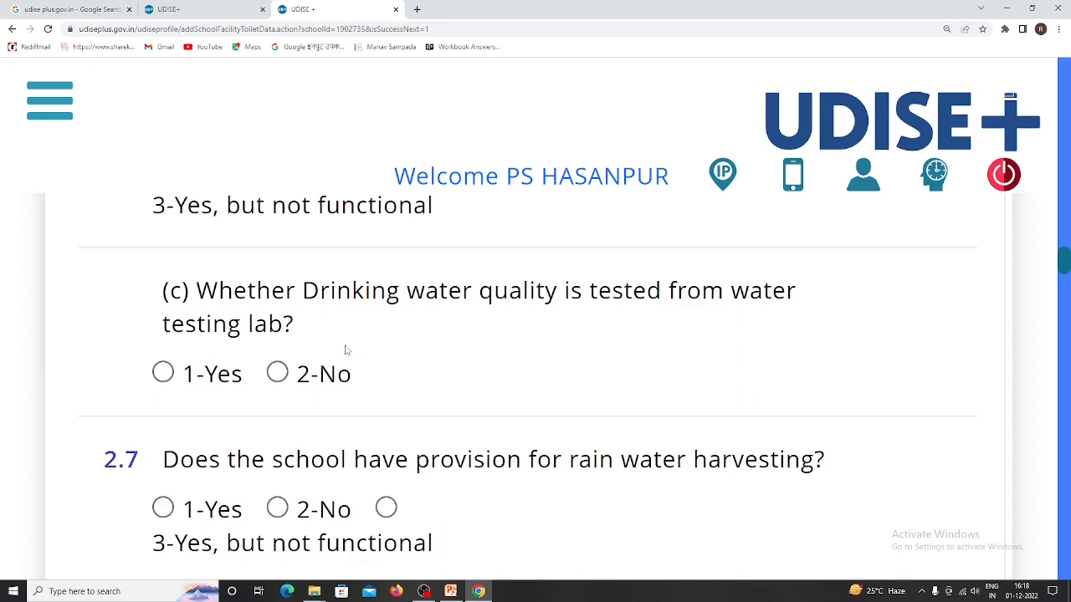
{"action": "left_click", "coordinate": [277, 374]}
- Answer No to rain water harvesting in 2.7, and Yes to mealtime hand washing with soap in 2.8 with 8 wash points
{"action": "scroll", "coordinate": [451, 384], "scroll_direction": "down", "scroll_amount": 2}
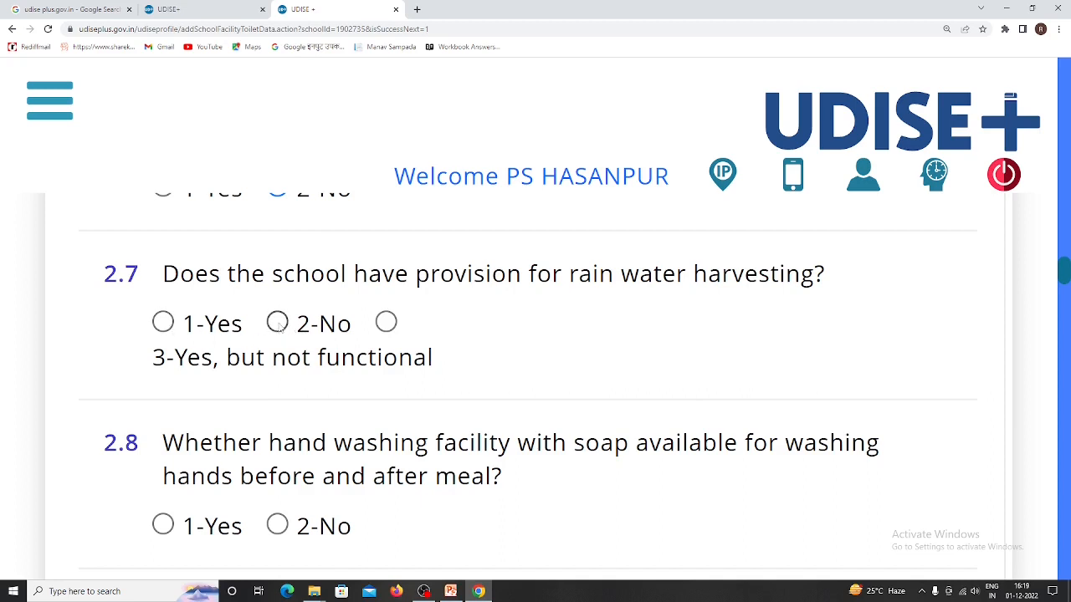
{"action": "left_click", "coordinate": [279, 324]}
{"action": "scroll", "coordinate": [469, 375], "scroll_direction": "down", "scroll_amount": 2}
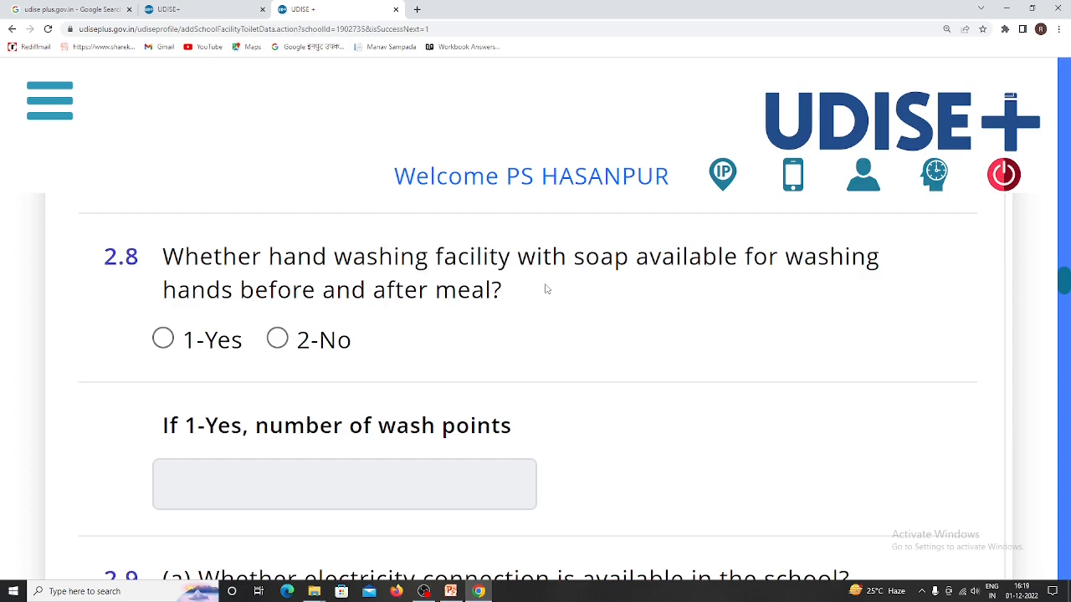
{"action": "left_click", "coordinate": [164, 339]}
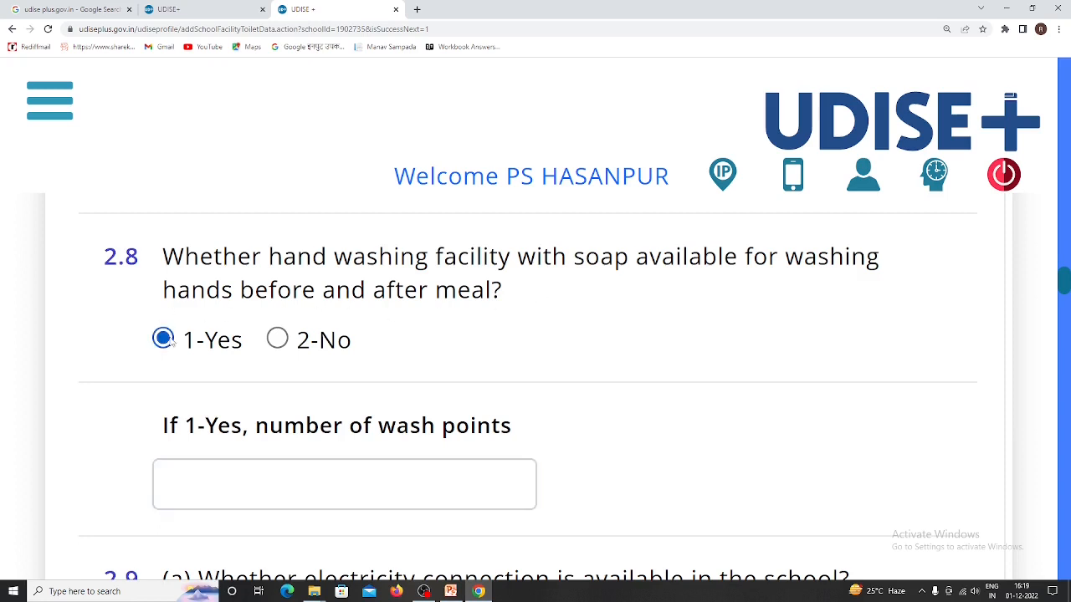
{"action": "left_click", "coordinate": [421, 478]}
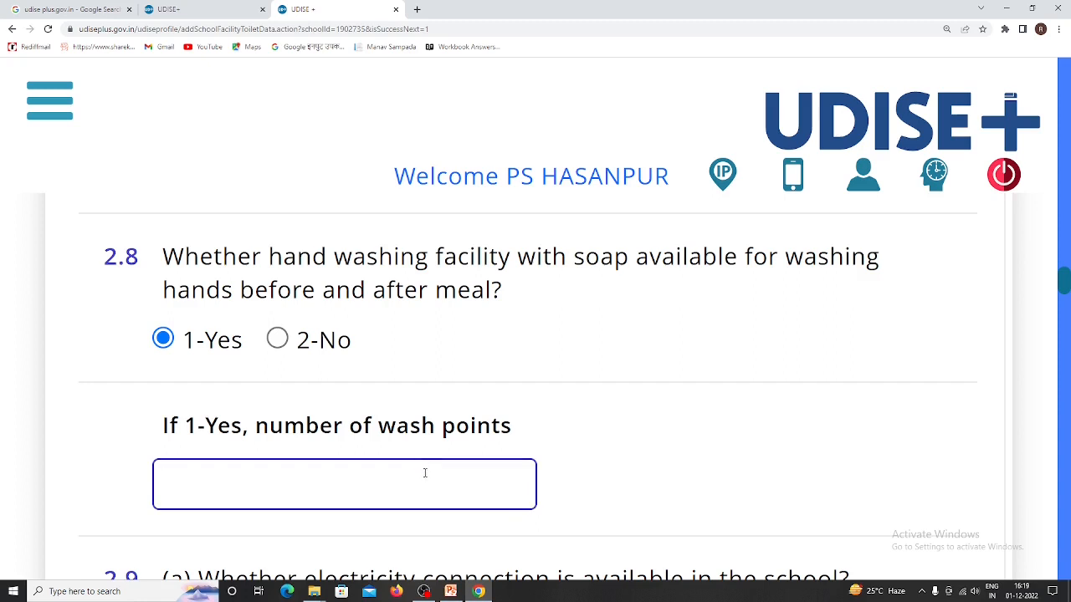
{"action": "type", "text": "8"}
- Answer Yes to electricity connection in 2.9(a) and No to solar panel in 2.9(b)
{"action": "scroll", "coordinate": [614, 462], "scroll_direction": "down", "scroll_amount": 2}
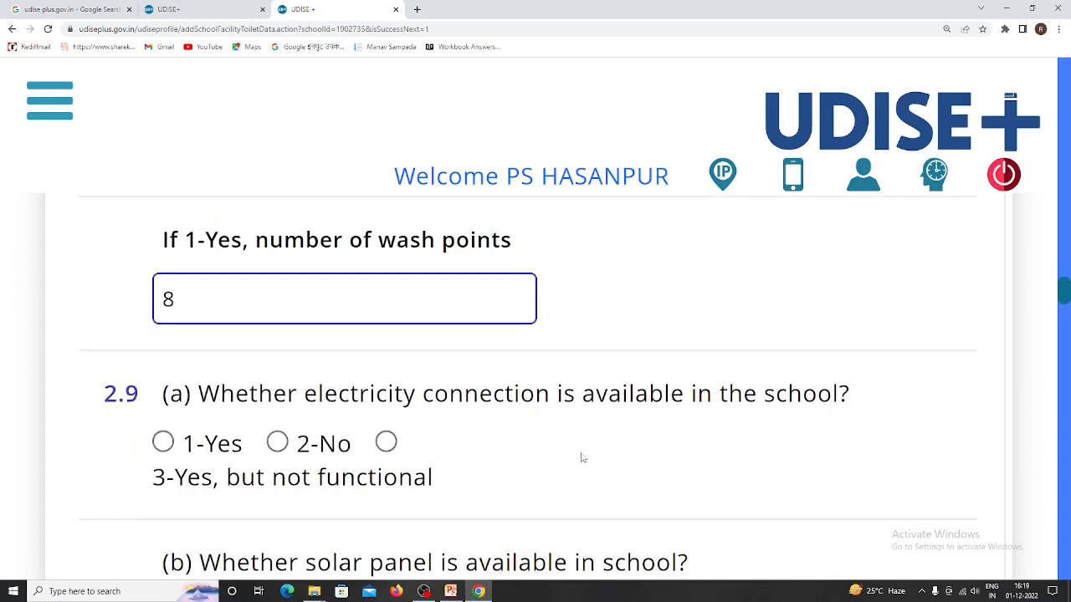
{"action": "left_click", "coordinate": [163, 444]}
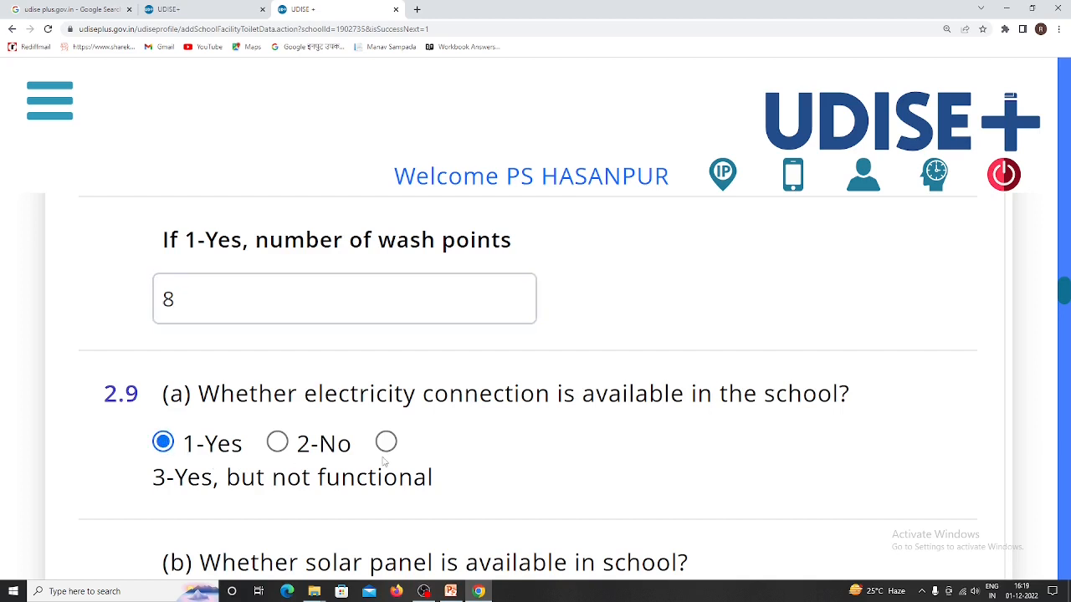
{"action": "scroll", "coordinate": [471, 461], "scroll_direction": "down", "scroll_amount": 2}
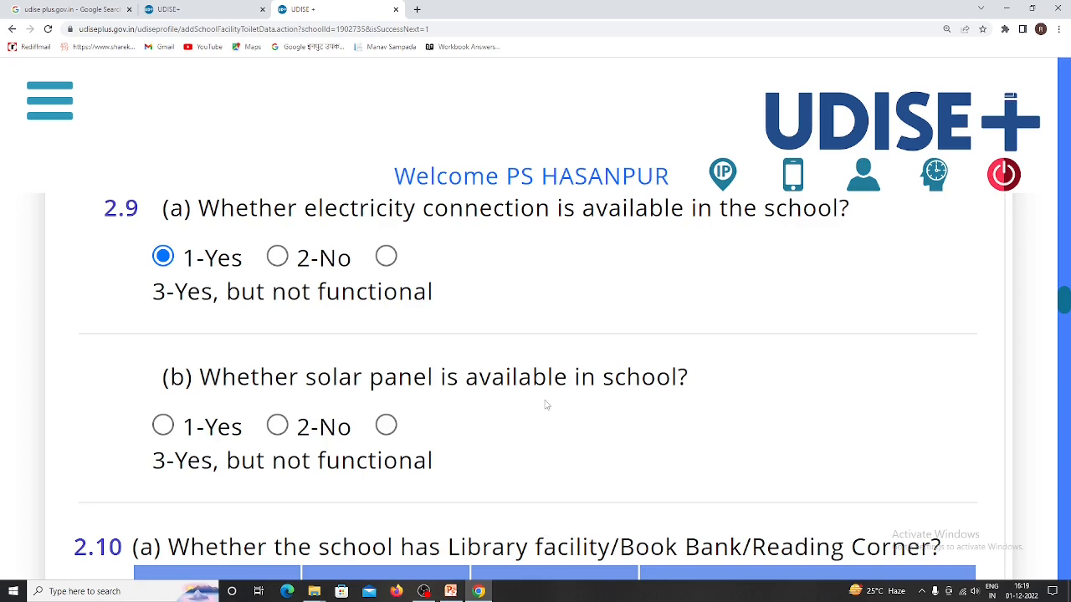
{"action": "left_click", "coordinate": [277, 428]}
- Mark Library as available in 2.10(a), with 2500 total books and 1000 from NCERT, NBT or other government publishers
{"action": "scroll", "coordinate": [454, 434], "scroll_direction": "down", "scroll_amount": 2}
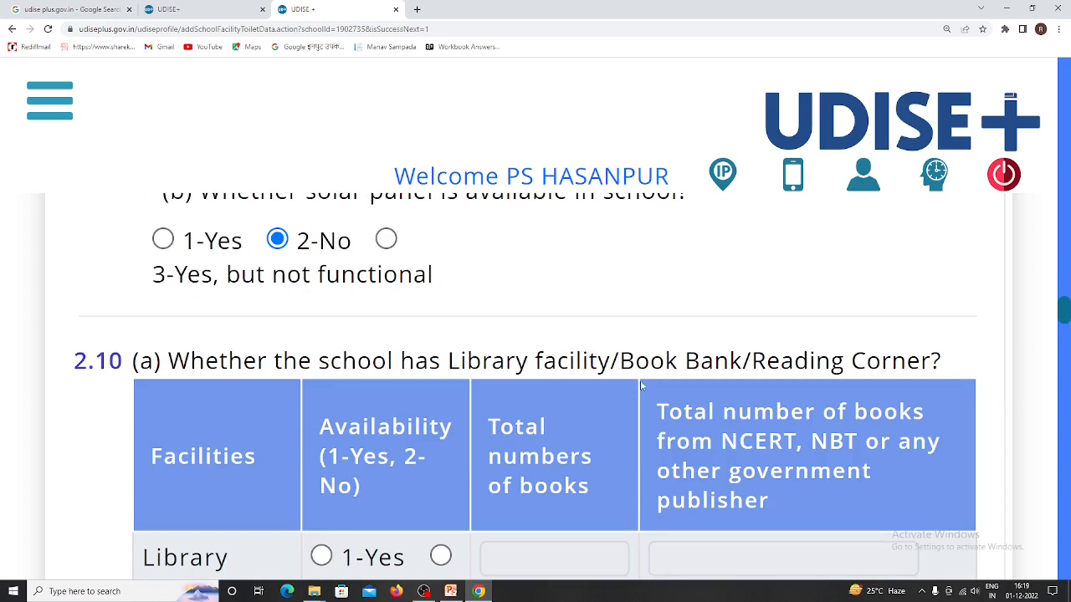
{"action": "scroll", "coordinate": [578, 423], "scroll_direction": "down", "scroll_amount": 2}
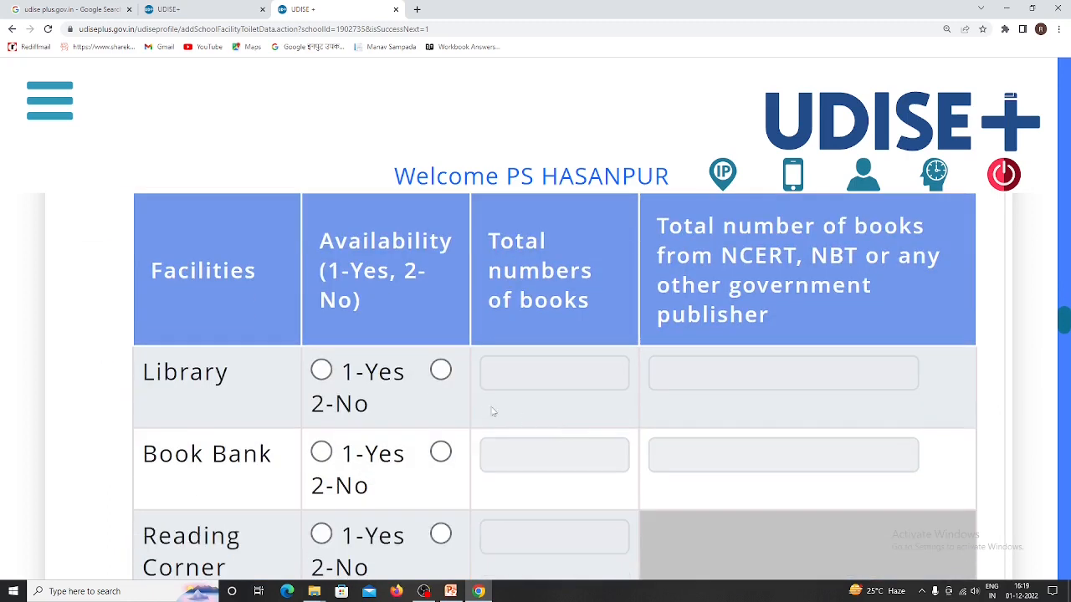
{"action": "left_click", "coordinate": [440, 370]}
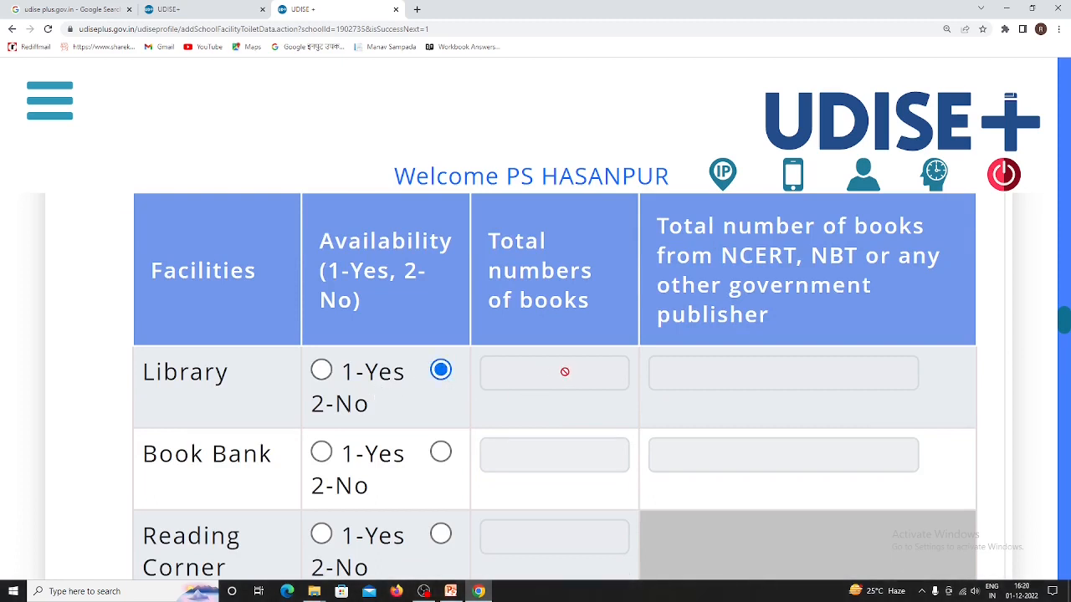
{"action": "left_click", "coordinate": [322, 371]}
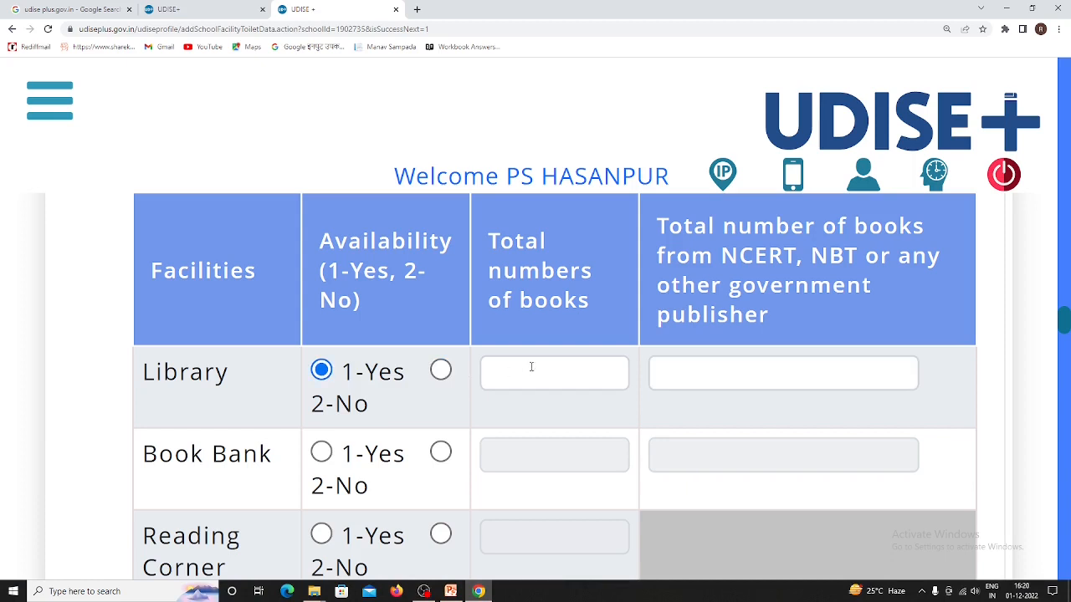
{"action": "left_click", "coordinate": [534, 366]}
{"action": "type", "text": "25"}
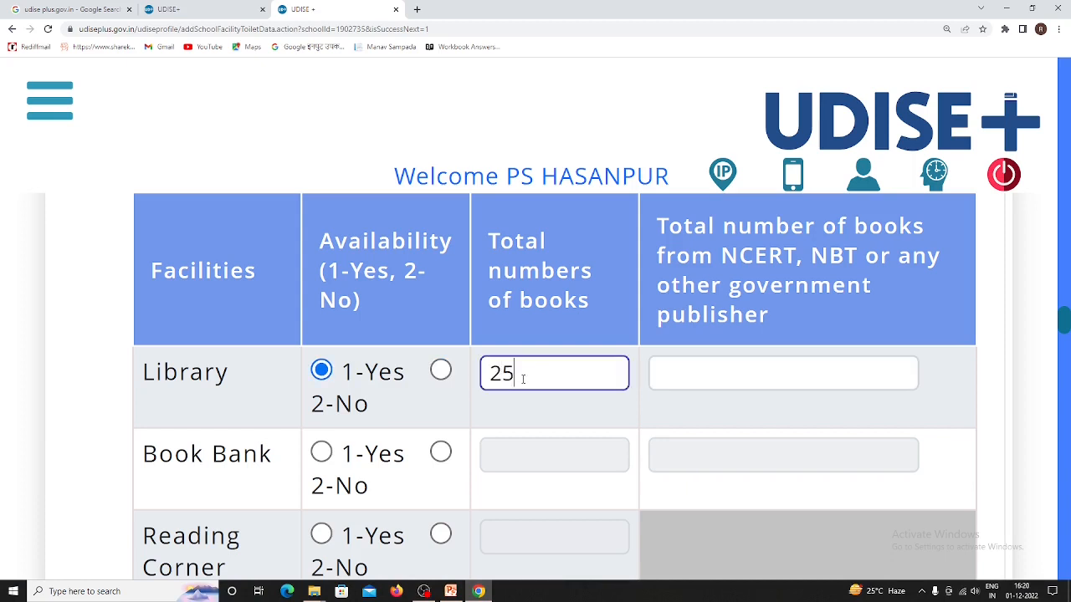
{"action": "type", "text": "00"}
{"action": "left_click", "coordinate": [682, 372]}
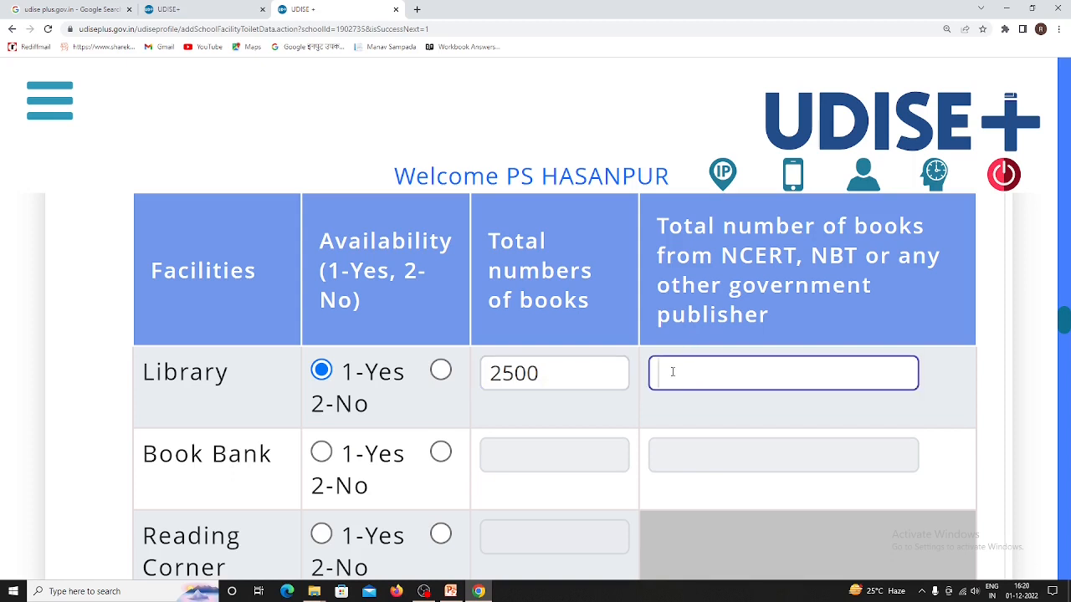
{"action": "type", "text": "1000"}
- Mark Book Bank as available in 2.10(a), with 500 total books and 220 from government publishers
{"action": "left_click", "coordinate": [322, 453]}
{"action": "left_click", "coordinate": [526, 452]}
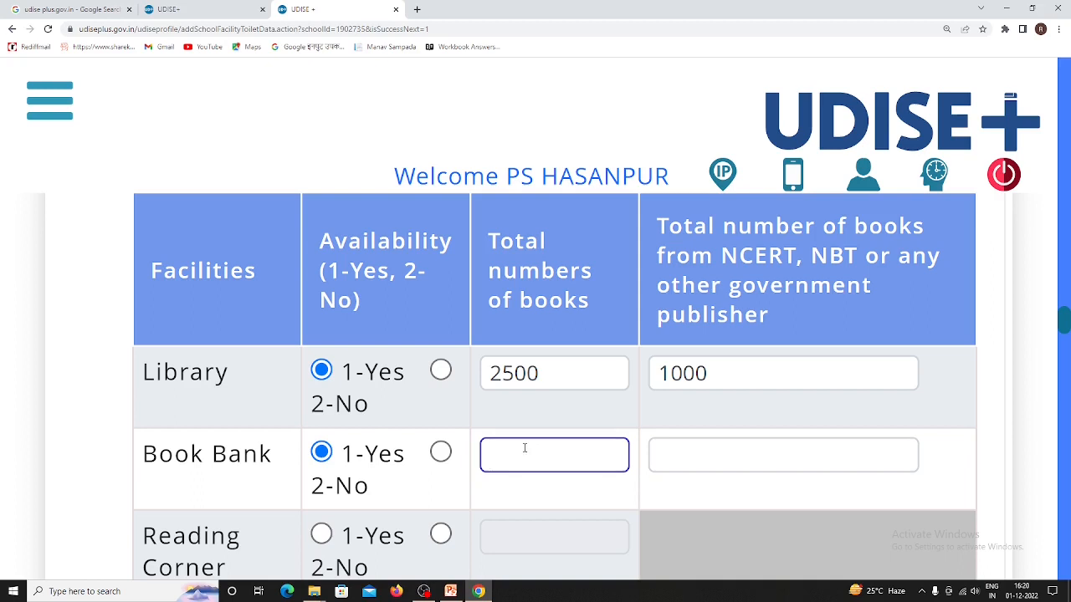
{"action": "type", "text": "500"}
{"action": "left_click", "coordinate": [678, 456]}
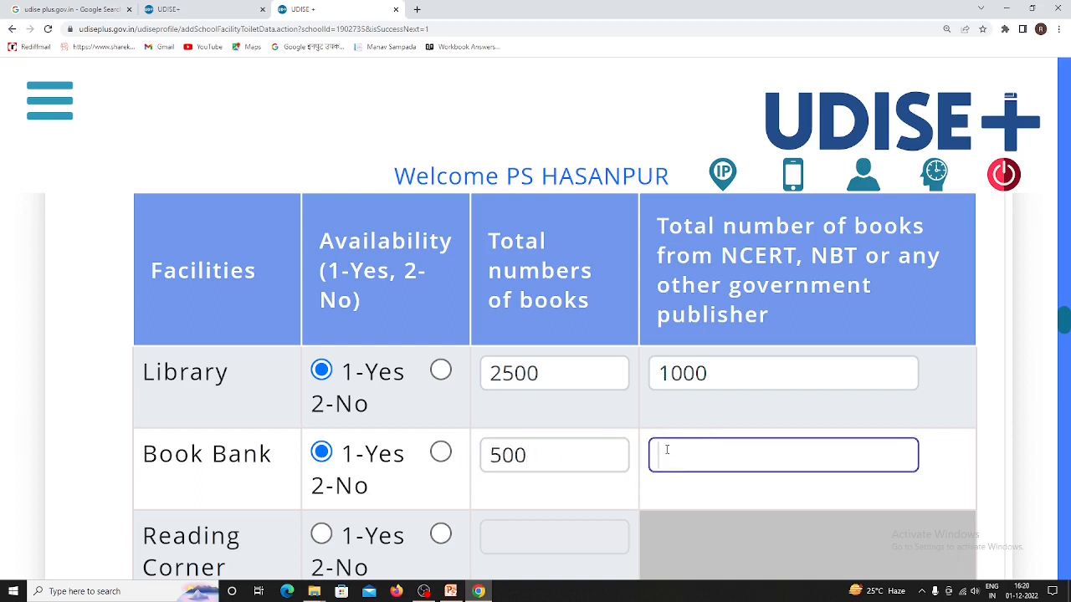
{"action": "type", "text": "220"}
- Mark Reading Corner as available in 2.10(a), with 80 books in total
{"action": "scroll", "coordinate": [522, 458], "scroll_direction": "down", "scroll_amount": 2}
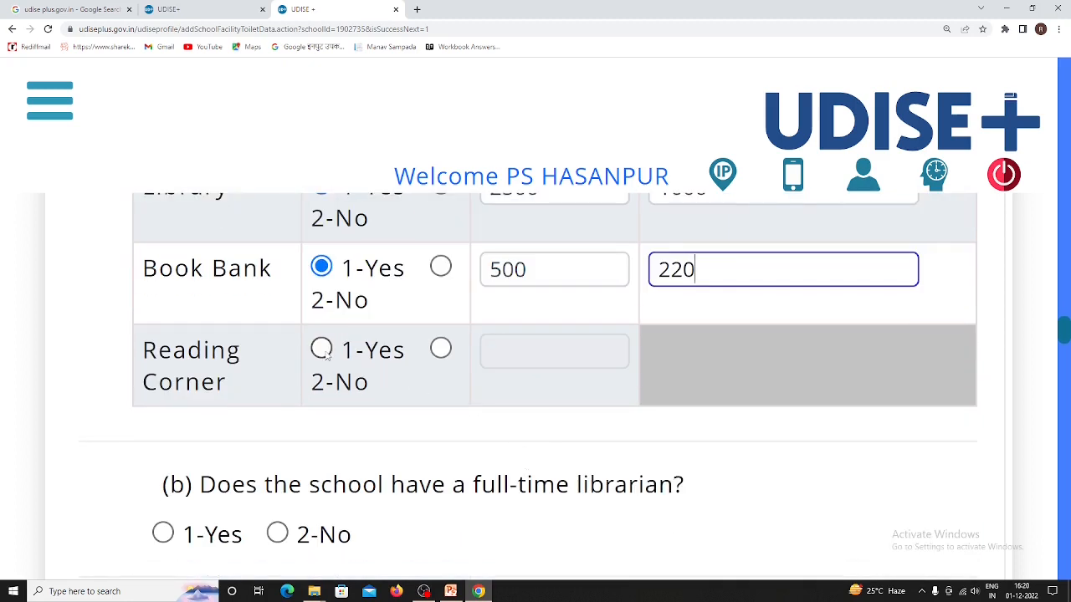
{"action": "left_click", "coordinate": [322, 350]}
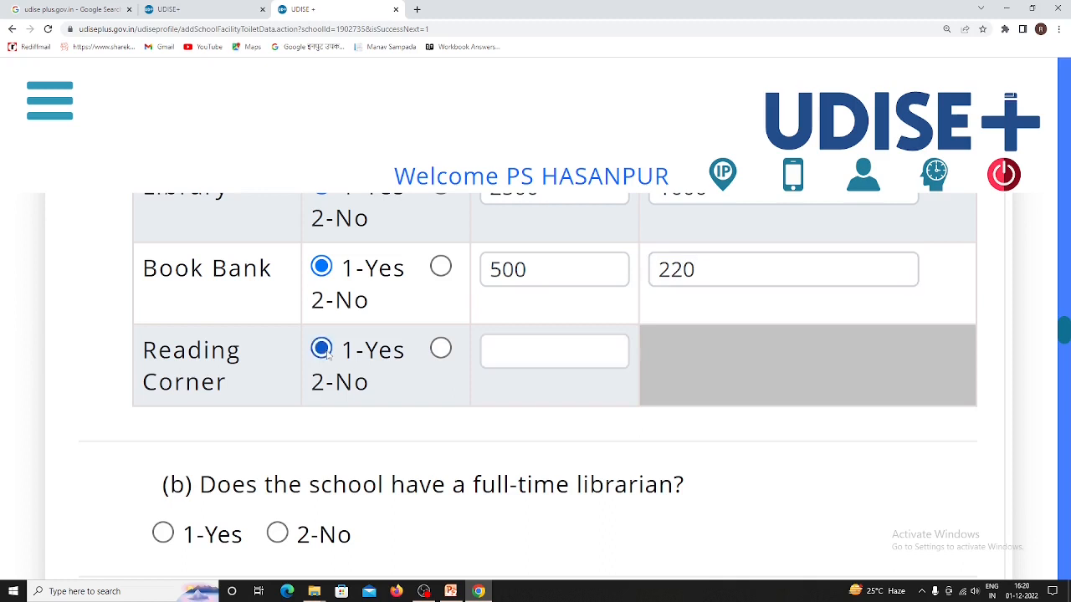
{"action": "left_click", "coordinate": [551, 353]}
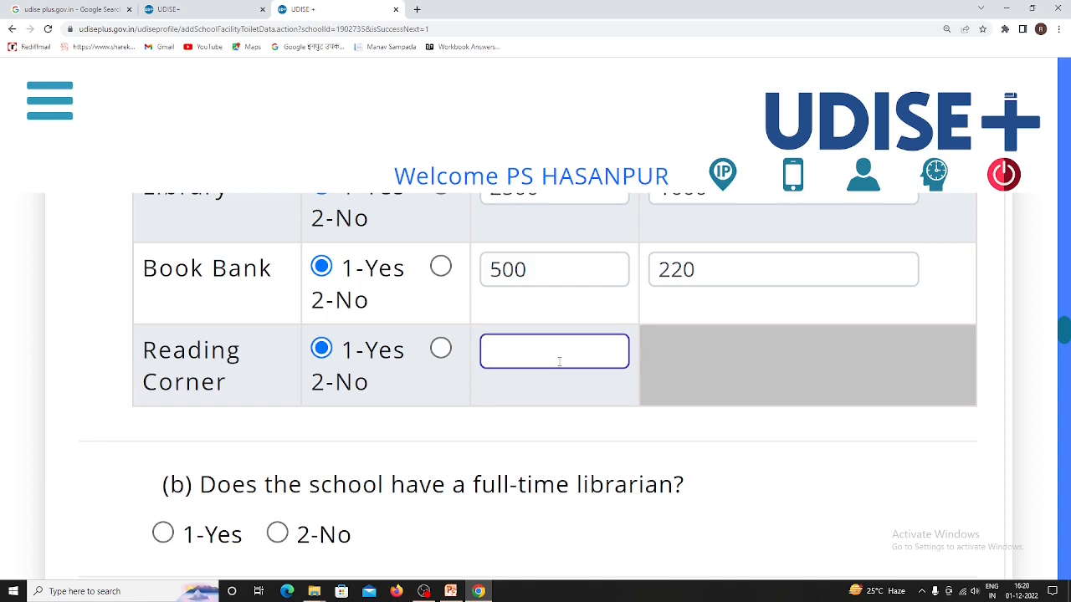
{"action": "type", "text": "80"}
- Answer No to both a full-time librarian in 2.10(b) and newspaper/magazine subscription in 2.10(c)
{"action": "scroll", "coordinate": [566, 393], "scroll_direction": "down", "scroll_amount": 2}
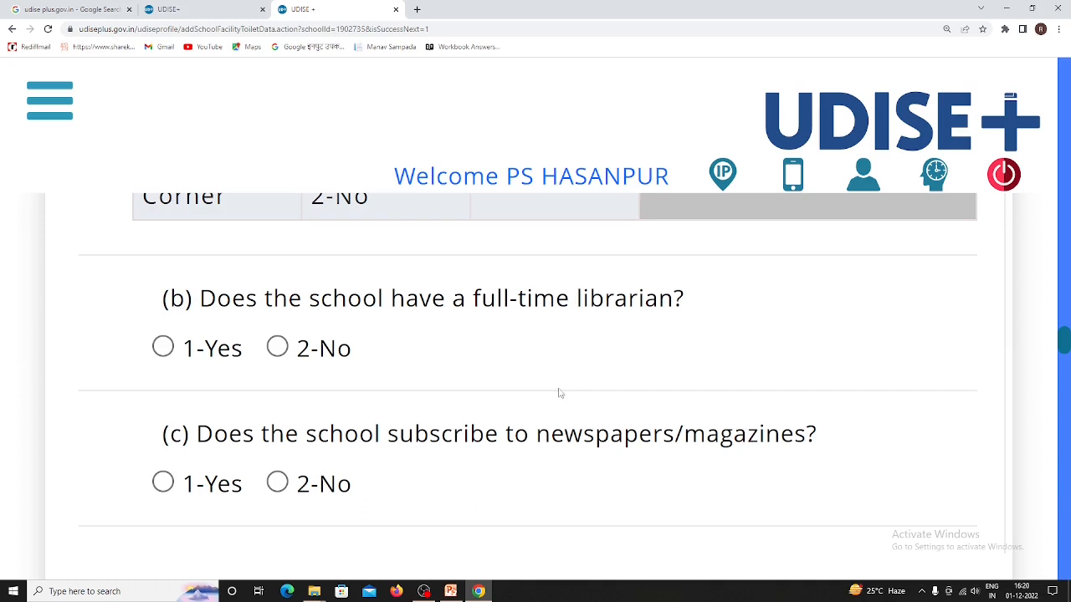
{"action": "left_click", "coordinate": [169, 352]}
{"action": "left_click", "coordinate": [279, 483]}
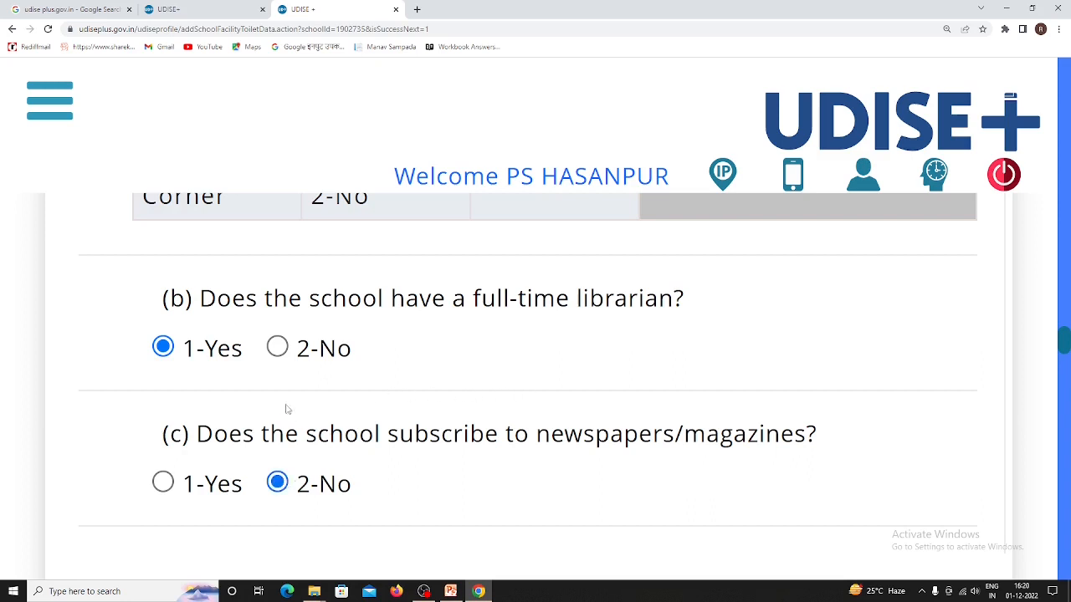
{"action": "left_click", "coordinate": [278, 348]}
- Answer Yes to land available for expansion in 2.11(a), and enter 3 additional classrooms and other rooms required in 2.11(b)
{"action": "scroll", "coordinate": [595, 368], "scroll_direction": "down", "scroll_amount": 2}
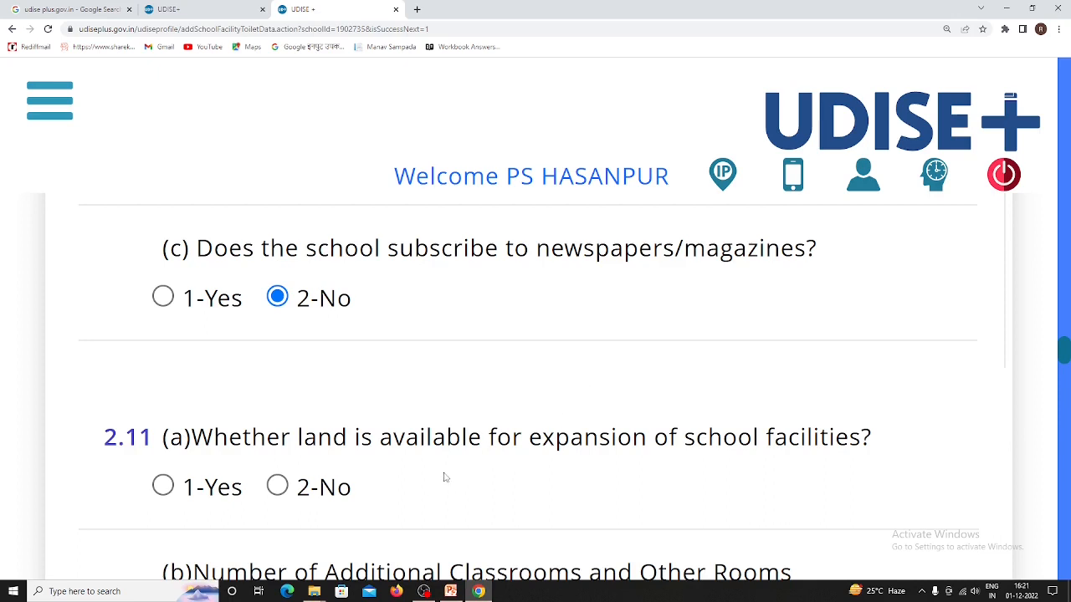
{"action": "left_click", "coordinate": [163, 488]}
{"action": "scroll", "coordinate": [573, 480], "scroll_direction": "down", "scroll_amount": 2}
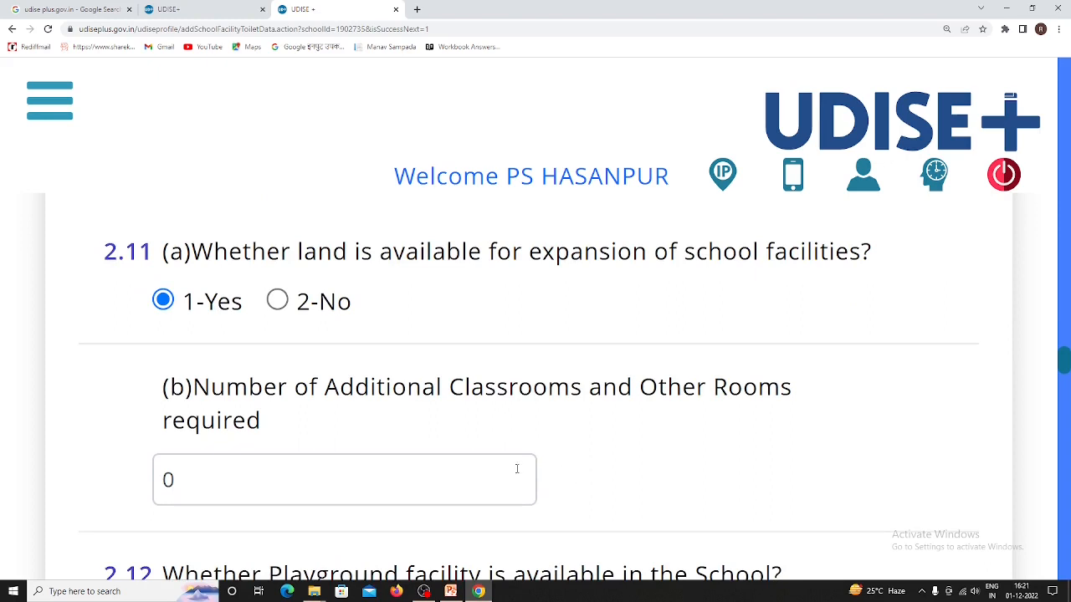
{"action": "left_click", "coordinate": [237, 471]}
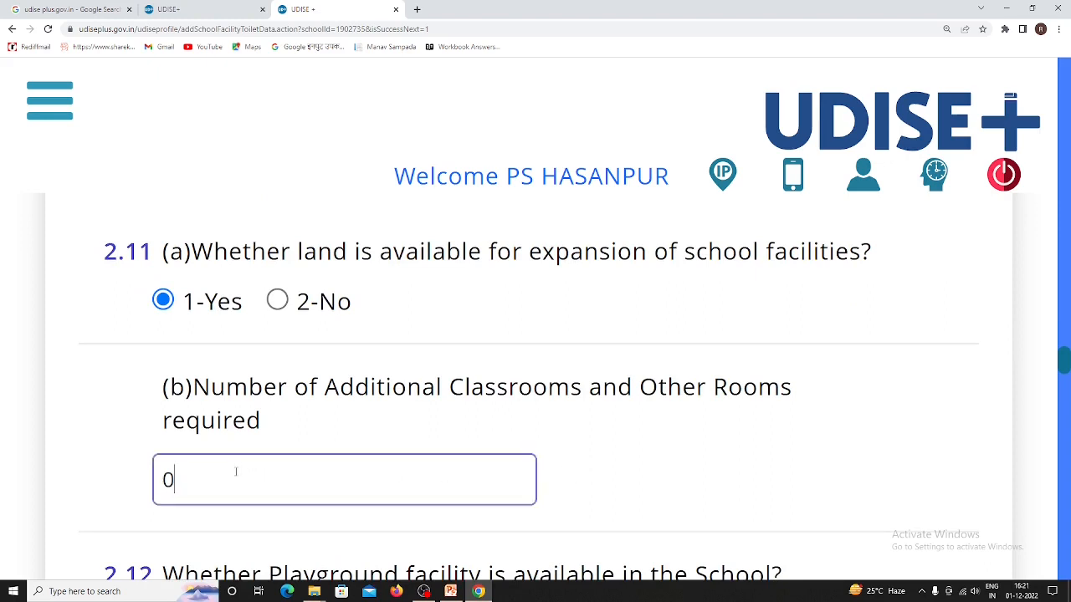
{"action": "key", "text": "BackSpace"}
{"action": "type", "text": "3"}
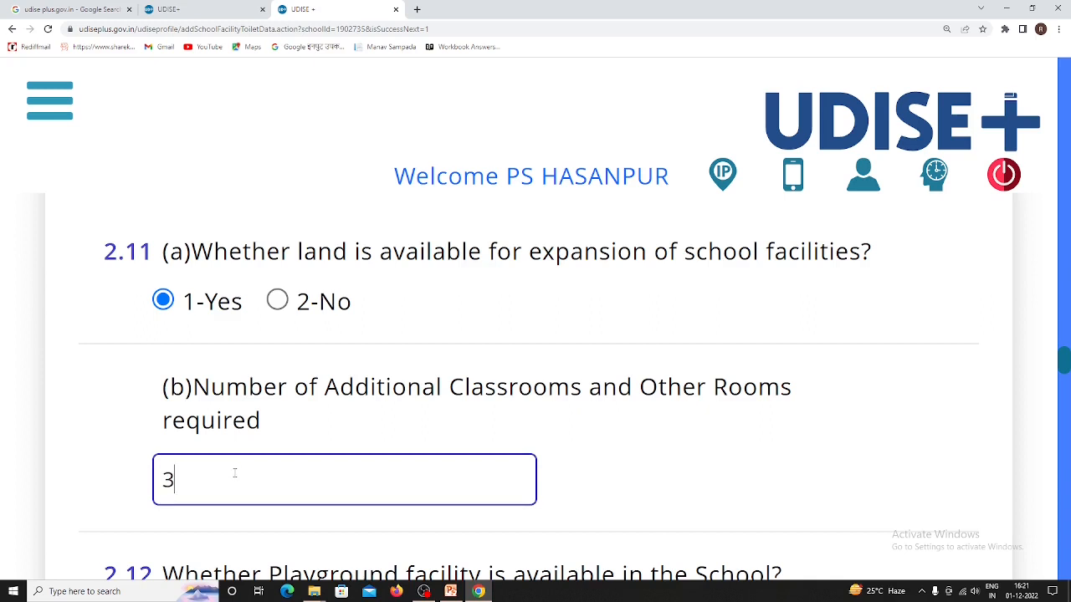
- Select No for playground facility in 2.12 with Yes for adjoining playground arrangements, and switch the playground answer back to Yes
{"action": "scroll", "coordinate": [558, 494], "scroll_direction": "down", "scroll_amount": 2}
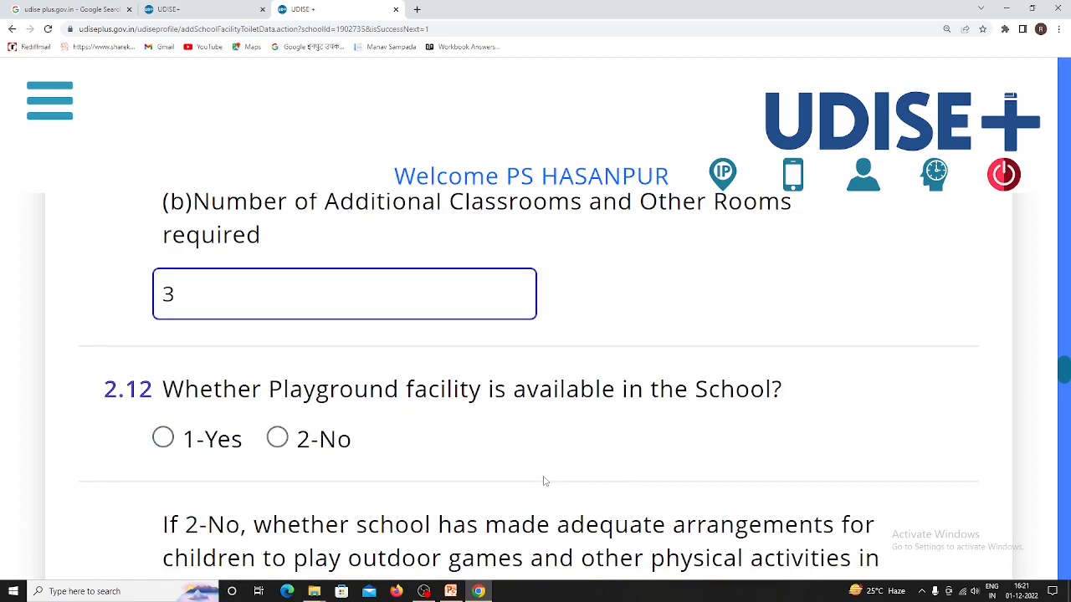
{"action": "scroll", "coordinate": [535, 480], "scroll_direction": "down", "scroll_amount": 2}
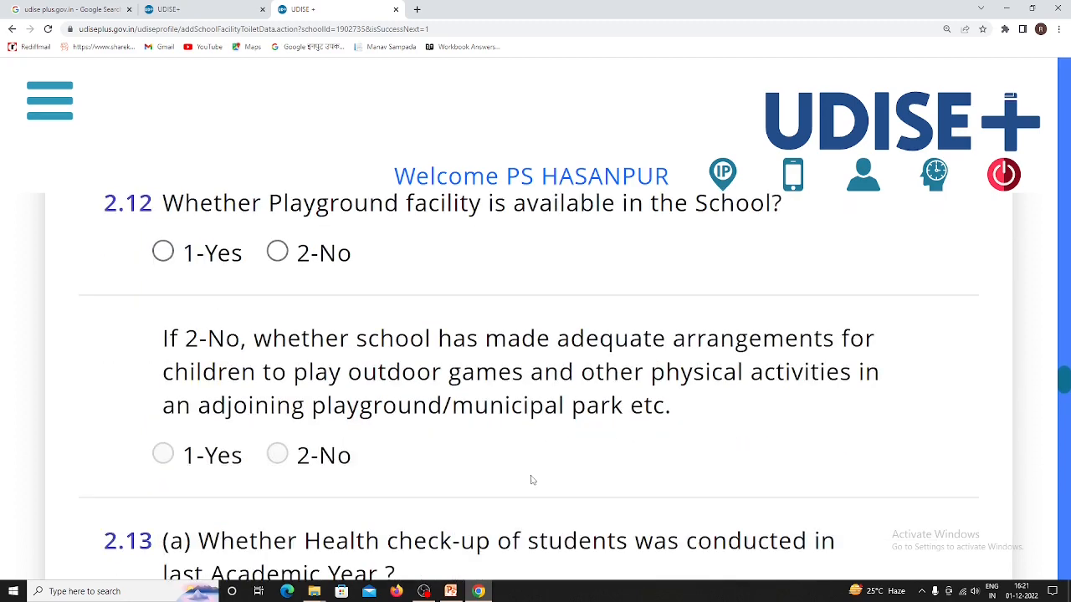
{"action": "left_click", "coordinate": [163, 252]}
{"action": "left_click", "coordinate": [277, 251]}
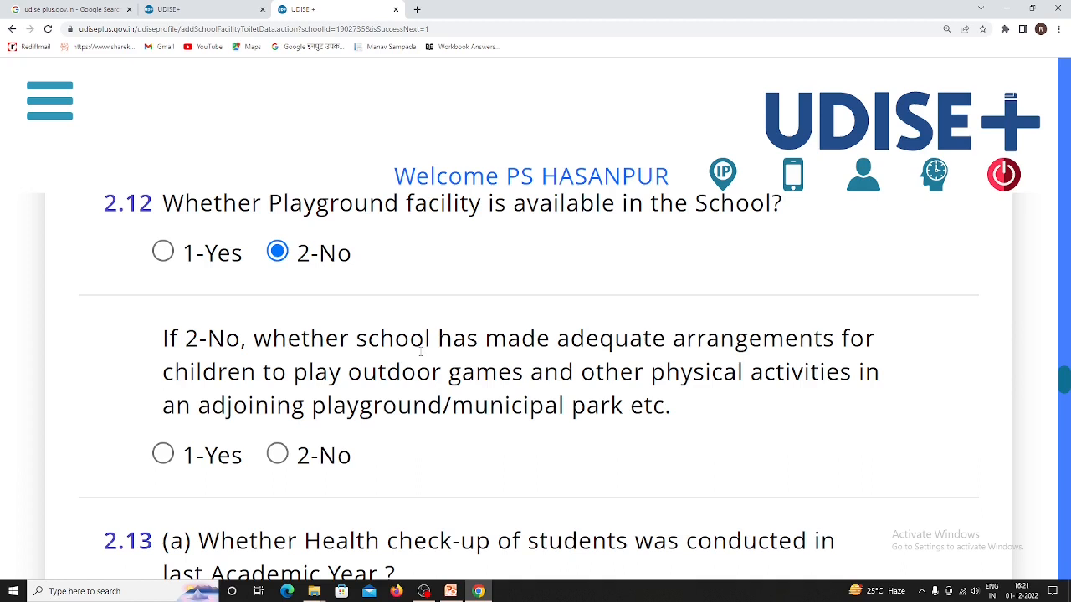
{"action": "left_click", "coordinate": [171, 461]}
{"action": "left_click", "coordinate": [163, 252]}
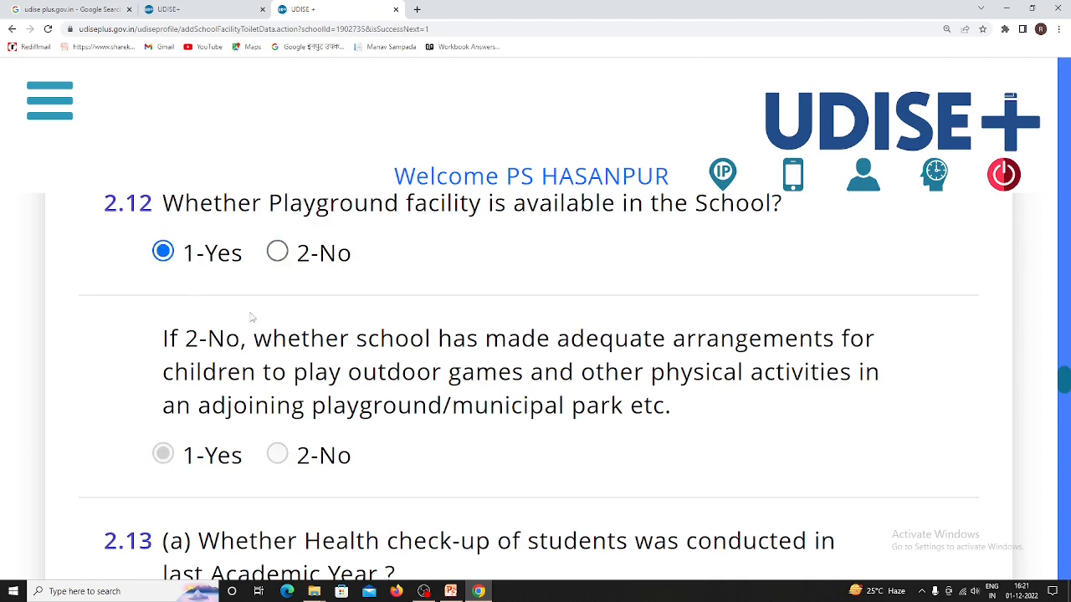
- Answer Yes to last year's student health check-up in 2.13(a), with 2 check-ups conducted during the last session
{"action": "scroll", "coordinate": [481, 502], "scroll_direction": "down", "scroll_amount": 2}
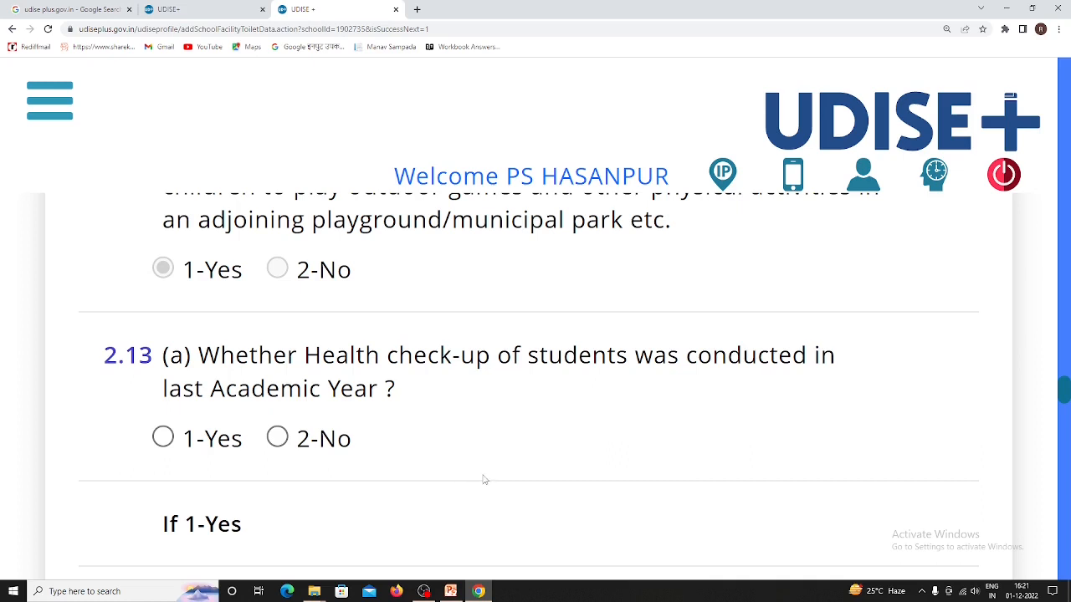
{"action": "left_click", "coordinate": [163, 438]}
{"action": "scroll", "coordinate": [445, 480], "scroll_direction": "down", "scroll_amount": 2}
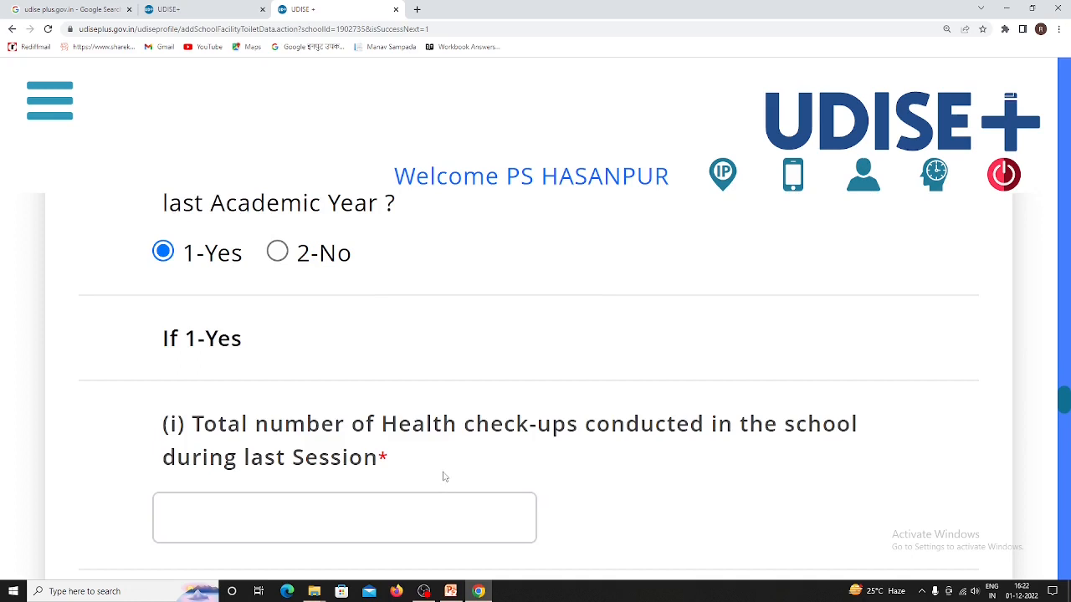
{"action": "left_click", "coordinate": [407, 511]}
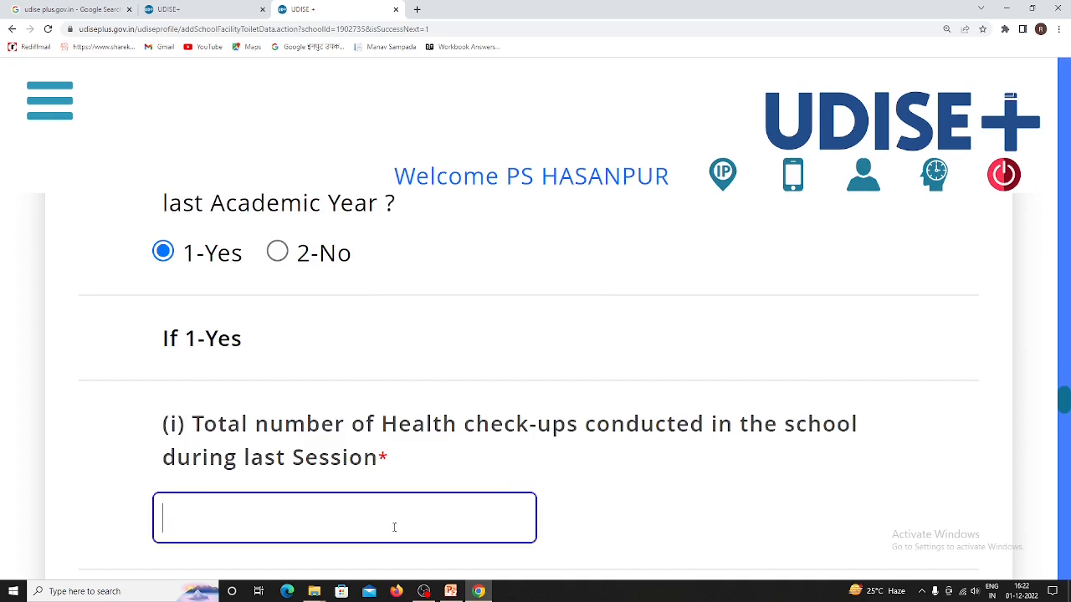
{"action": "type", "text": "2"}
{"action": "scroll", "coordinate": [566, 531], "scroll_direction": "down", "scroll_amount": 2}
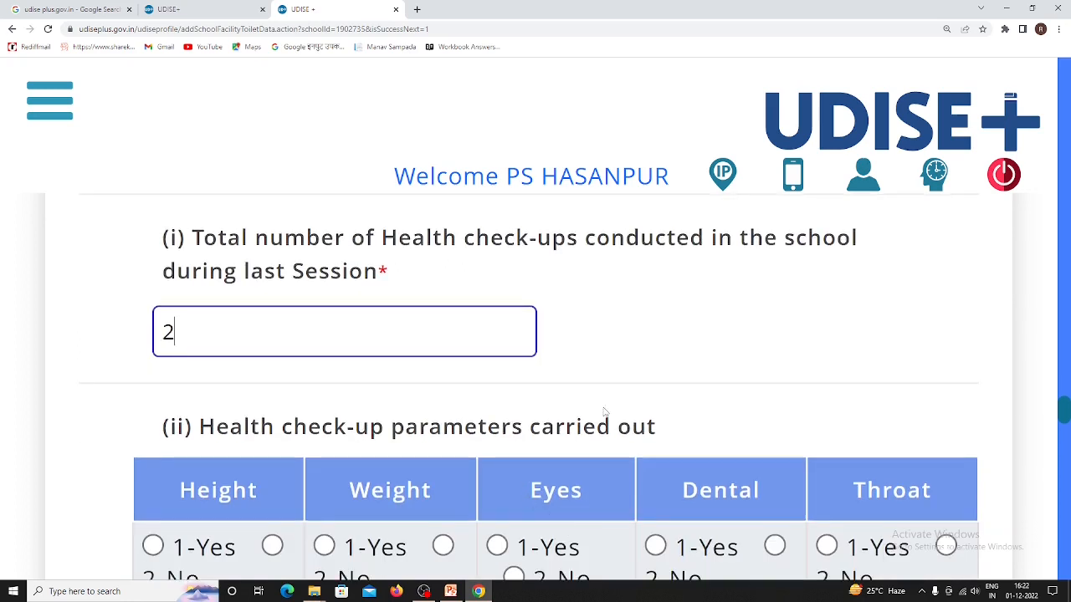
{"action": "left_click", "coordinate": [601, 390]}
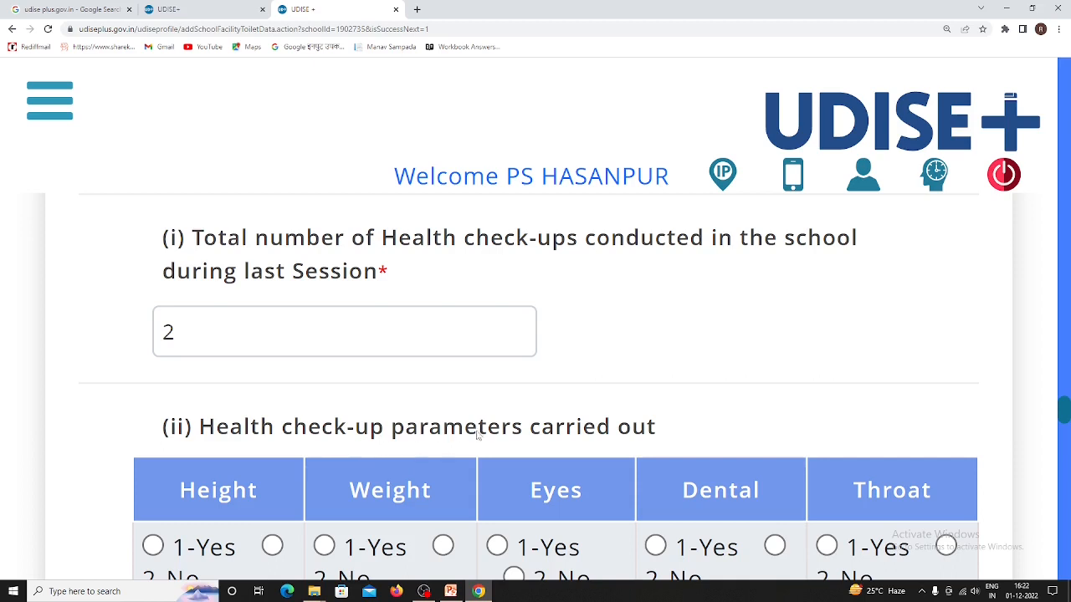
- Mark Height, Weight, Eyes, Dental and Throat all as Yes under the health check-up parameters carried out
{"action": "scroll", "coordinate": [481, 431], "scroll_direction": "down", "scroll_amount": 2}
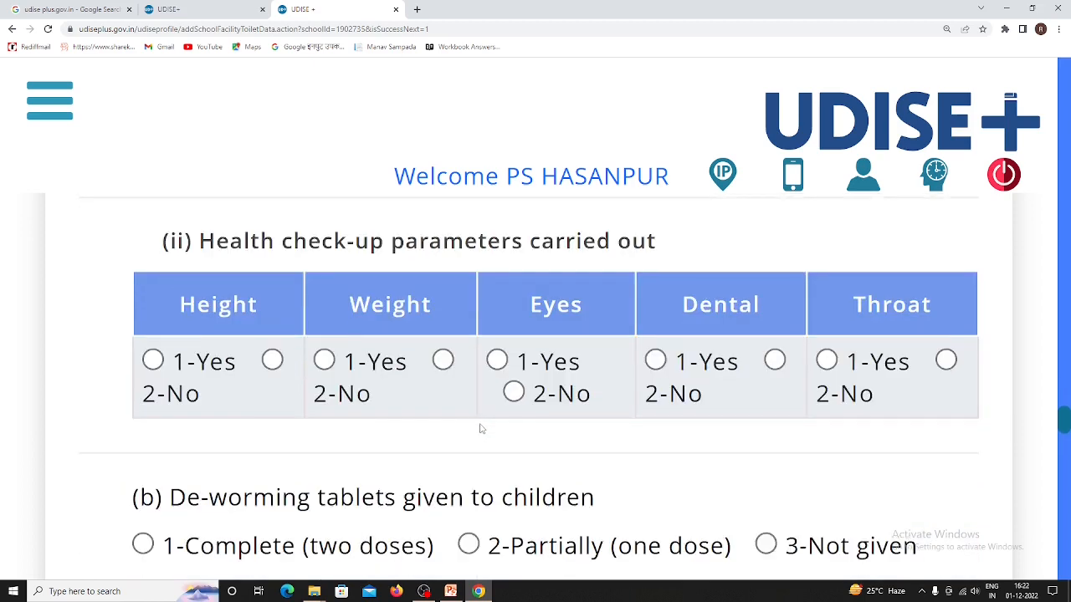
{"action": "left_click", "coordinate": [153, 360]}
{"action": "left_click", "coordinate": [323, 360]}
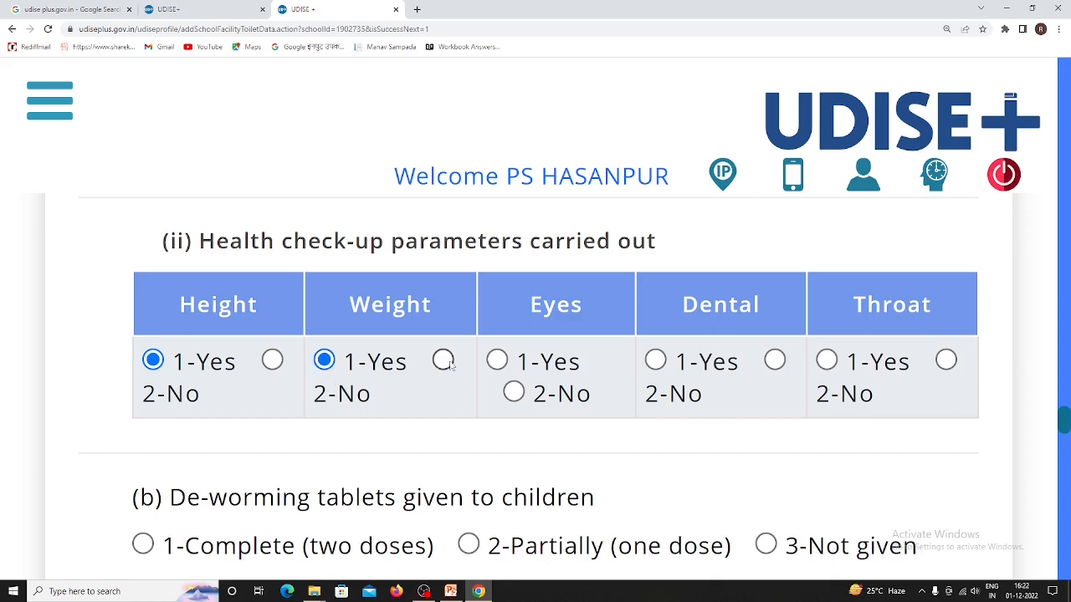
{"action": "left_click", "coordinate": [498, 361]}
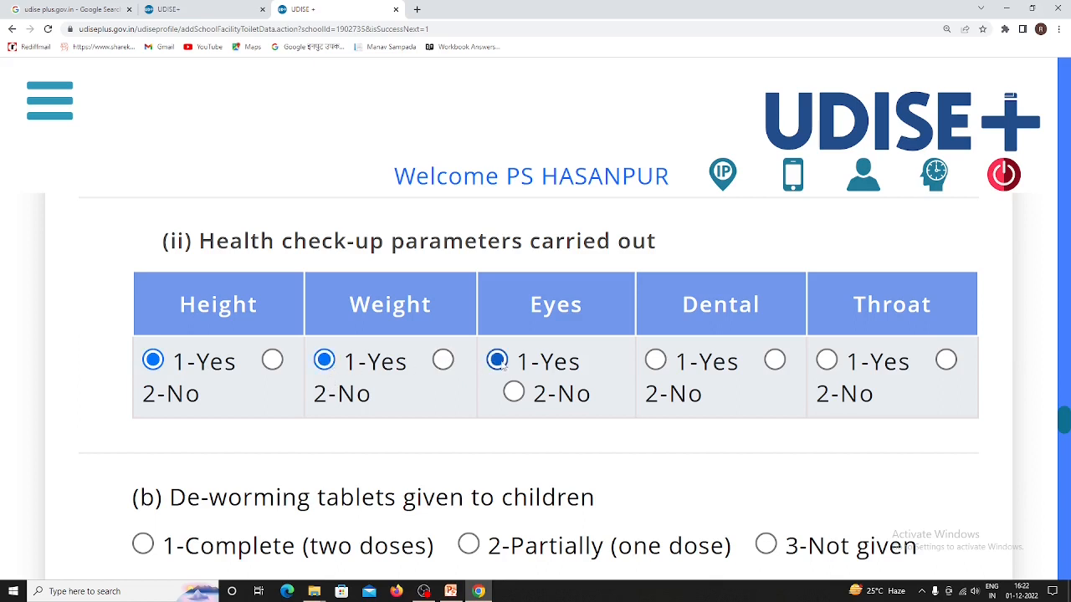
{"action": "left_click", "coordinate": [656, 360]}
{"action": "left_click", "coordinate": [827, 361]}
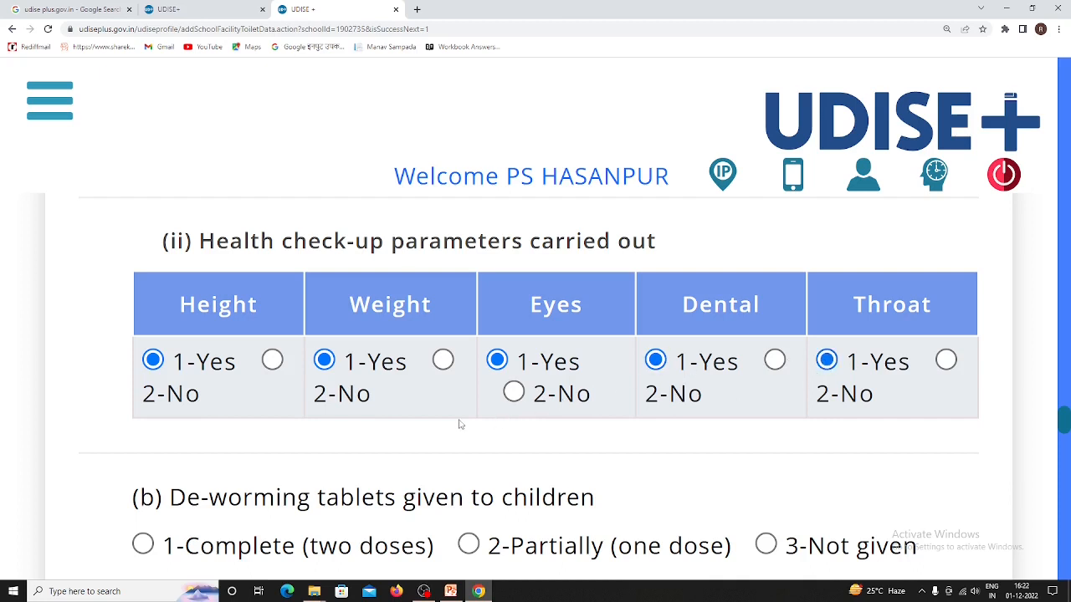
- Set de-worming tablets in 2.13(b) to Complete (two doses), and answer Yes to Iron and Folic acid tablets in 2.13(c)
{"action": "scroll", "coordinate": [463, 425], "scroll_direction": "down", "scroll_amount": 2}
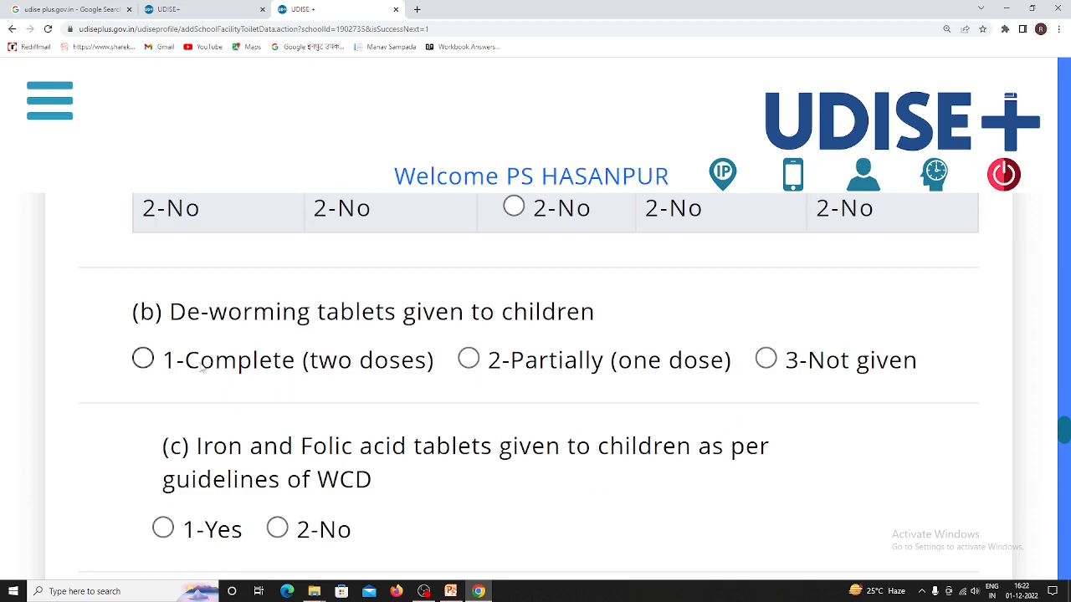
{"action": "left_click", "coordinate": [144, 360]}
{"action": "left_click", "coordinate": [163, 528]}
- Answer Yes to both annual health records in 2.13(d) and thermal scanner availability in 2.13(e)
{"action": "scroll", "coordinate": [609, 425], "scroll_direction": "down", "scroll_amount": 2}
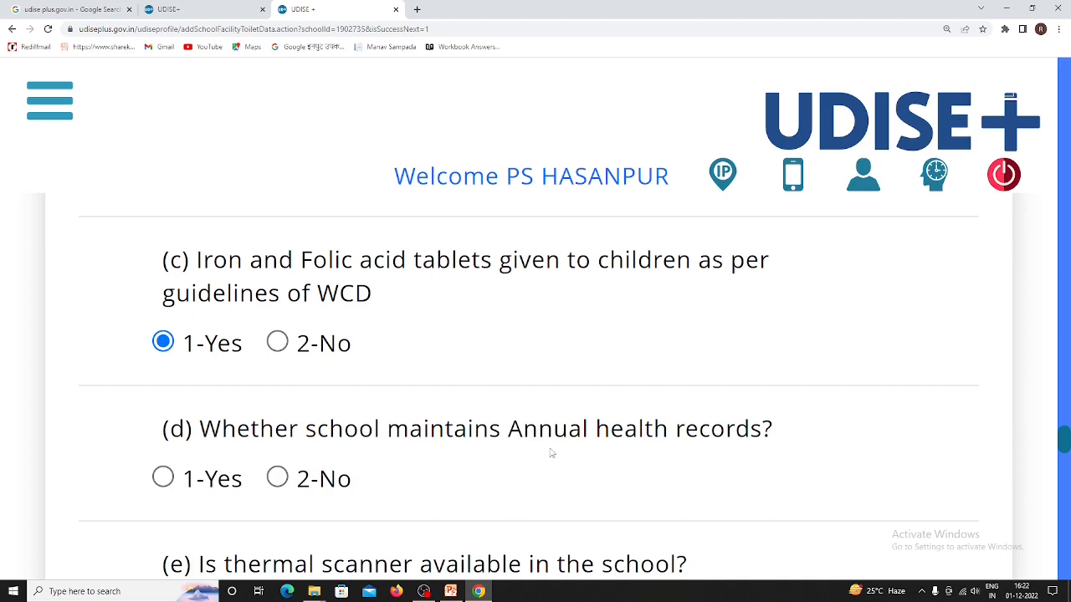
{"action": "left_click", "coordinate": [164, 479]}
{"action": "scroll", "coordinate": [404, 475], "scroll_direction": "down", "scroll_amount": 2}
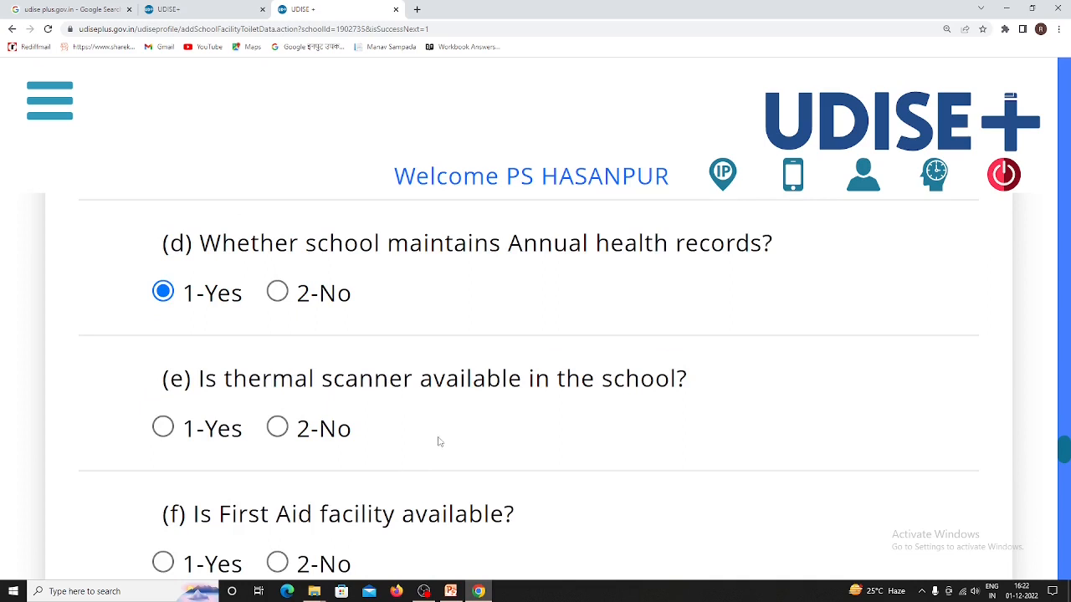
{"action": "left_click", "coordinate": [165, 430]}
- Answer Yes to both First Aid facility in 2.13(f) and essential medicines in 2.13(g)
{"action": "scroll", "coordinate": [619, 468], "scroll_direction": "down", "scroll_amount": 2}
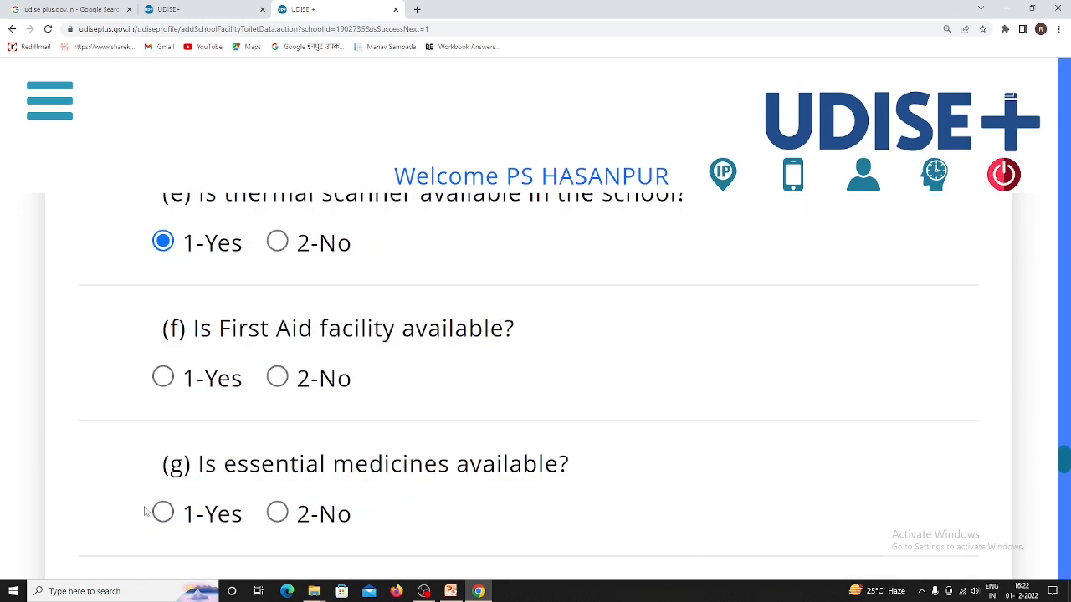
{"action": "left_click", "coordinate": [164, 377]}
{"action": "left_click", "coordinate": [163, 513]}
{"action": "scroll", "coordinate": [682, 468], "scroll_direction": "down", "scroll_amount": 2}
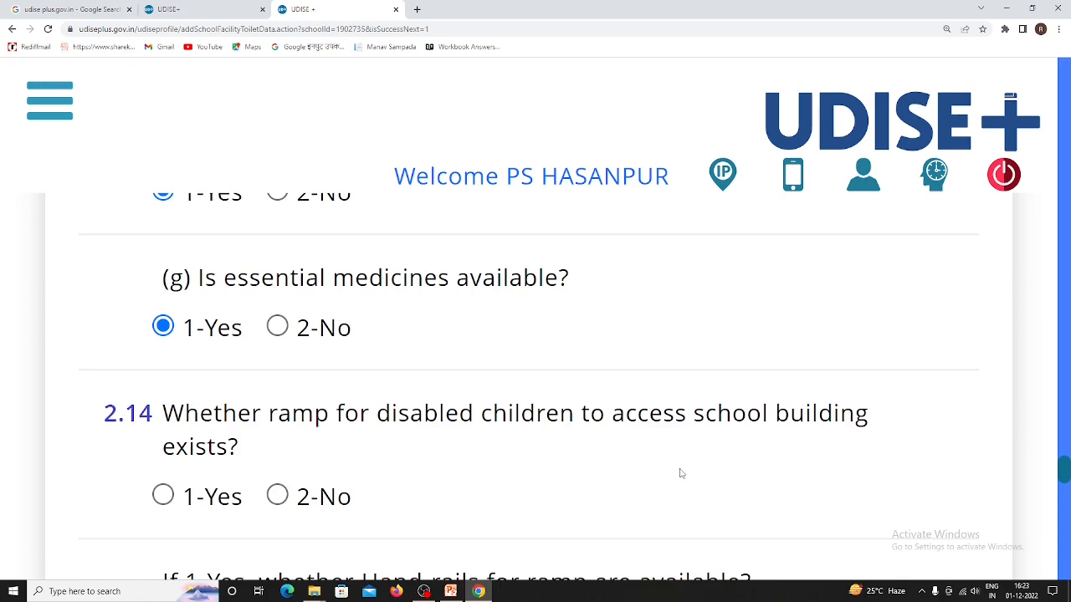
- Answer Yes to both the ramp for disabled children in 2.14 and the hand-rails for the ramp
{"action": "left_click", "coordinate": [164, 496]}
{"action": "scroll", "coordinate": [661, 480], "scroll_direction": "down", "scroll_amount": 2}
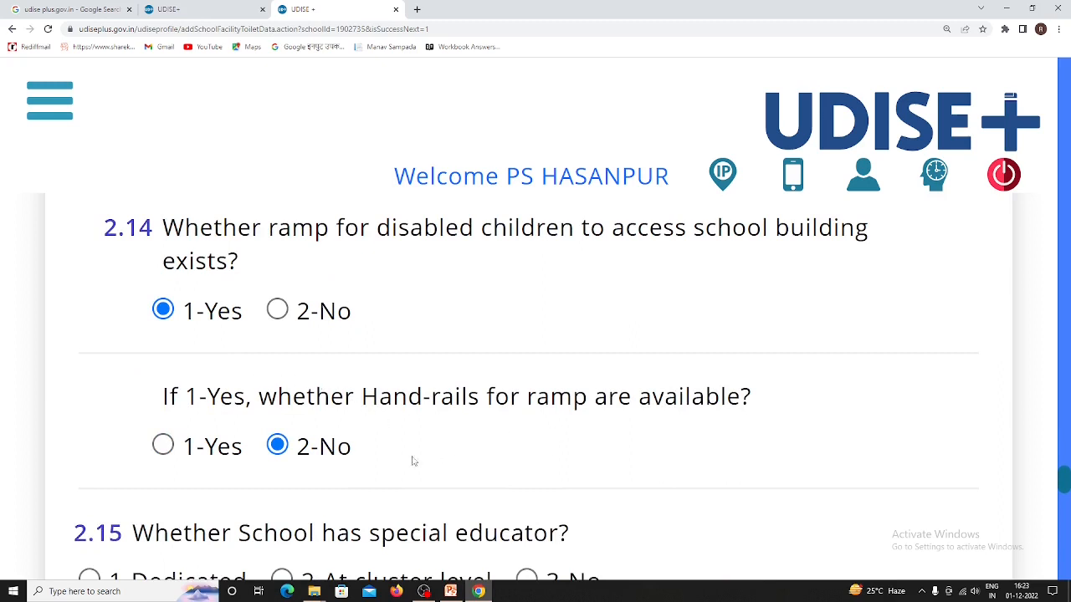
{"action": "left_click", "coordinate": [164, 446]}
- Set the special educator in 2.15 to At cluster level, and answer Yes to kitchen garden and kitchen shed in 2.16
{"action": "scroll", "coordinate": [620, 487], "scroll_direction": "down", "scroll_amount": 2}
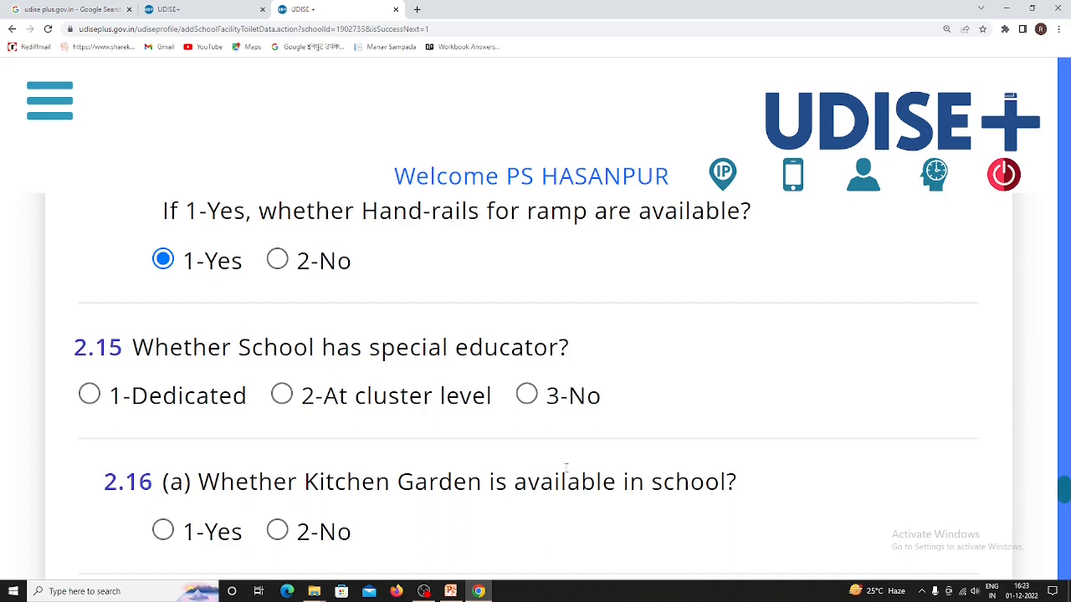
{"action": "left_click", "coordinate": [282, 395]}
{"action": "scroll", "coordinate": [623, 438], "scroll_direction": "down", "scroll_amount": 2}
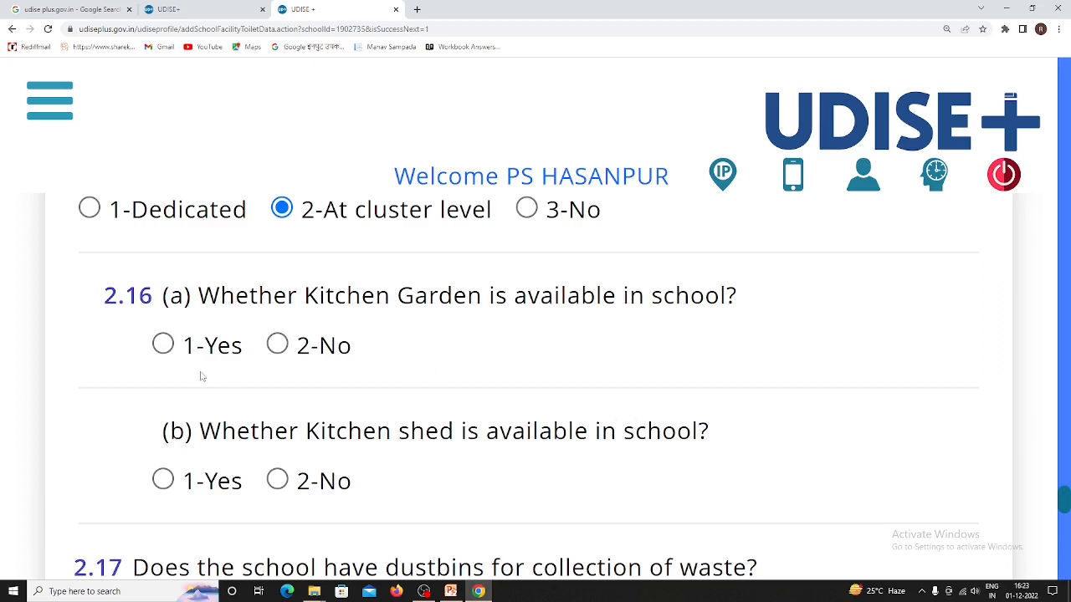
{"action": "left_click", "coordinate": [163, 346]}
{"action": "left_click", "coordinate": [162, 477]}
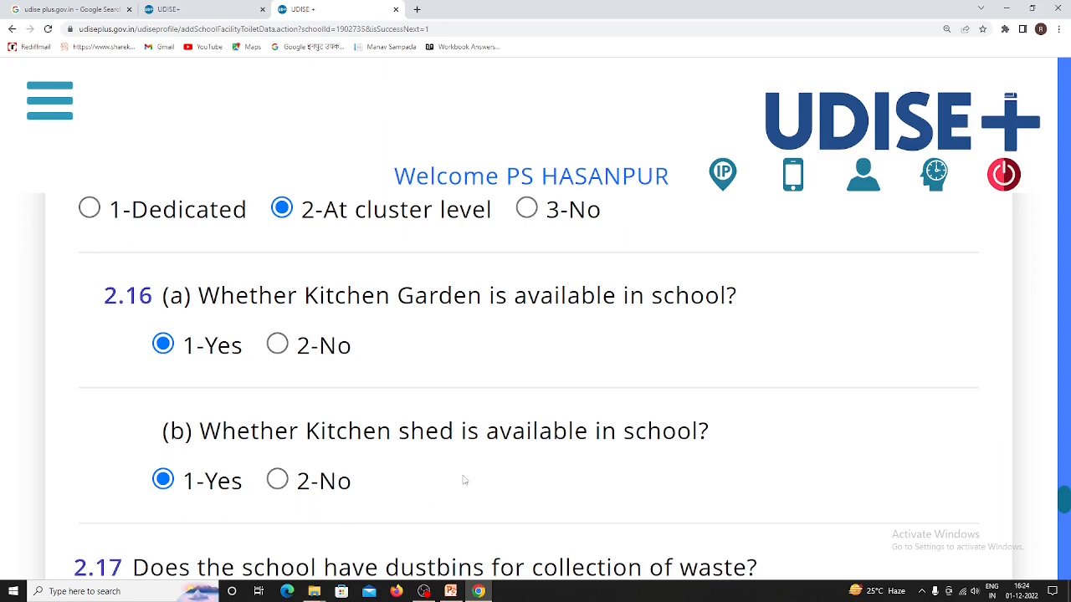
- Set waste dustbins in 2.17 to Yes for all for each classroom and toilets, and Yes for the kitchen
{"action": "scroll", "coordinate": [526, 471], "scroll_direction": "down", "scroll_amount": 1}
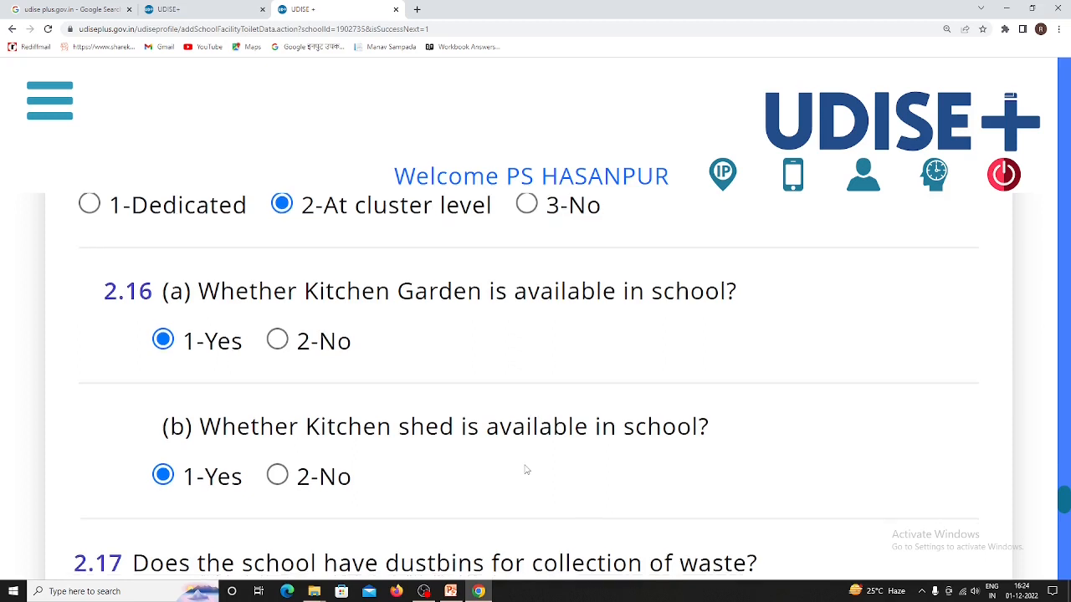
{"action": "scroll", "coordinate": [526, 470], "scroll_direction": "down", "scroll_amount": 2}
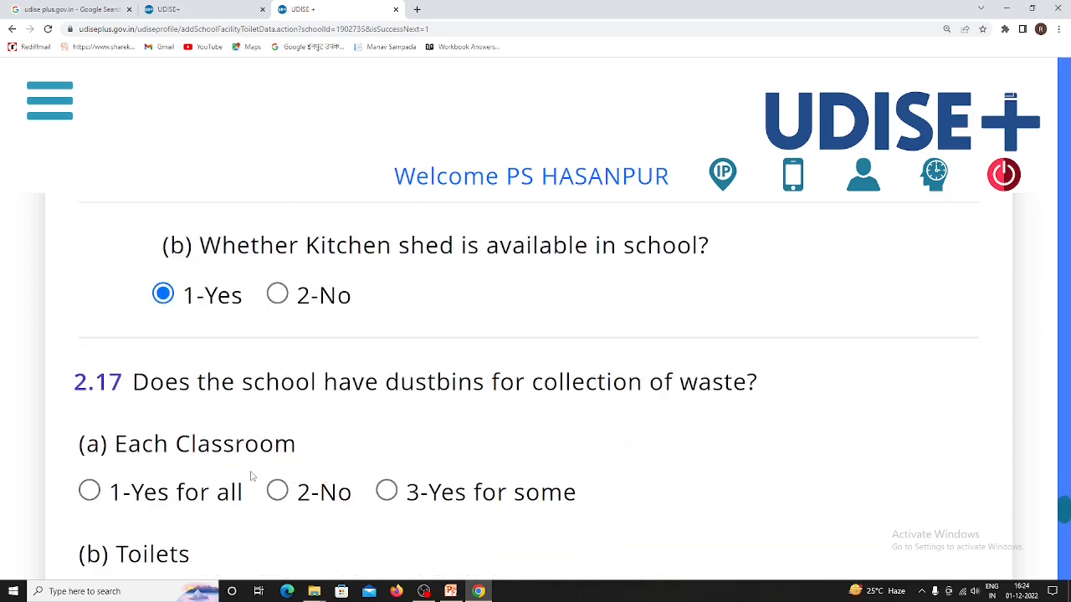
{"action": "left_click", "coordinate": [89, 492]}
{"action": "scroll", "coordinate": [374, 465], "scroll_direction": "down", "scroll_amount": 2}
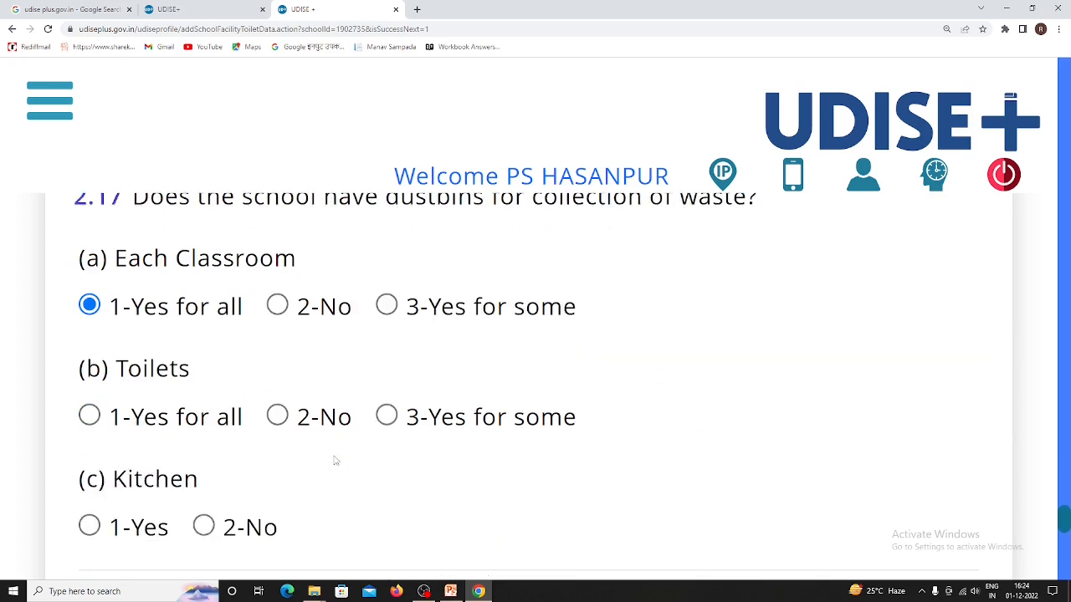
{"action": "left_click", "coordinate": [90, 417]}
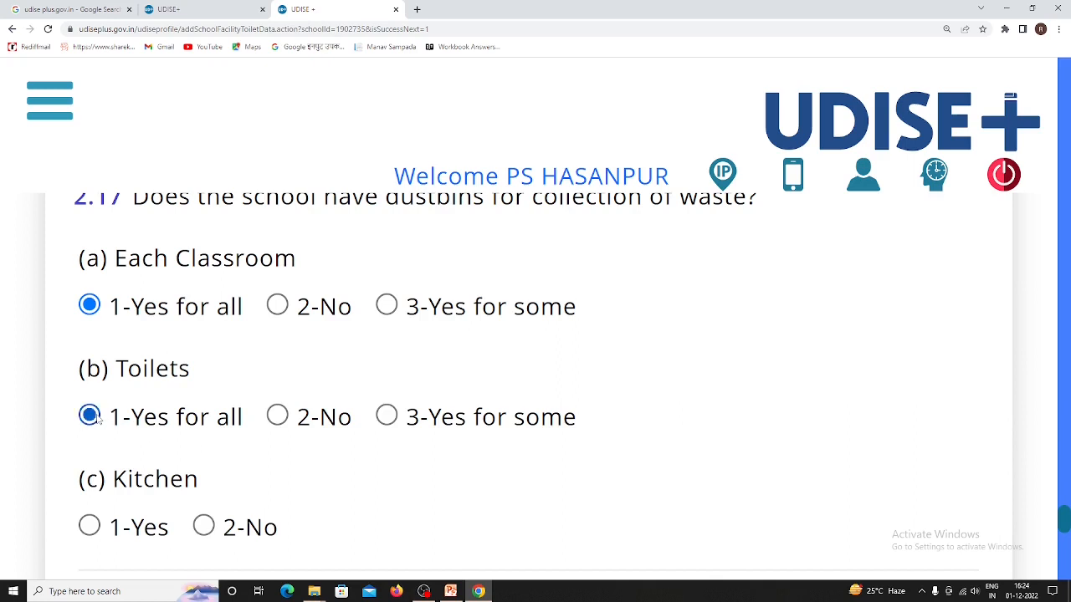
{"action": "left_click", "coordinate": [91, 529]}
- Set furniture for students in 2.18 to No Furniture available
{"action": "scroll", "coordinate": [473, 461], "scroll_direction": "down", "scroll_amount": 2}
{"action": "scroll", "coordinate": [475, 462], "scroll_direction": "down", "scroll_amount": 1}
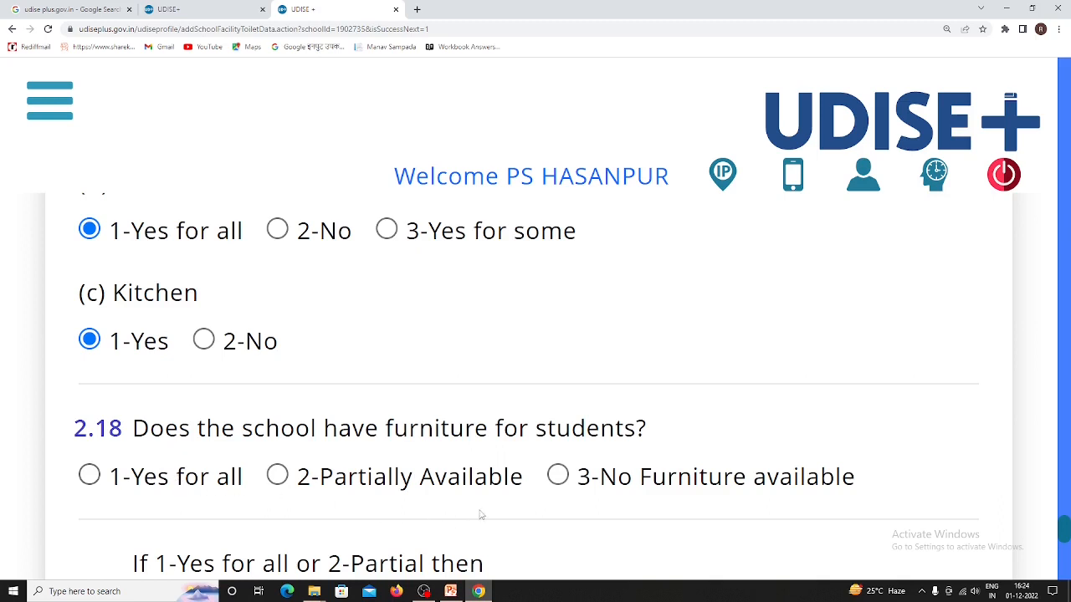
{"action": "left_click", "coordinate": [584, 482]}
- Try Partially Available furniture for 25 students in 2.18, and restore the No Furniture available answer
{"action": "scroll", "coordinate": [645, 428], "scroll_direction": "down", "scroll_amount": 2}
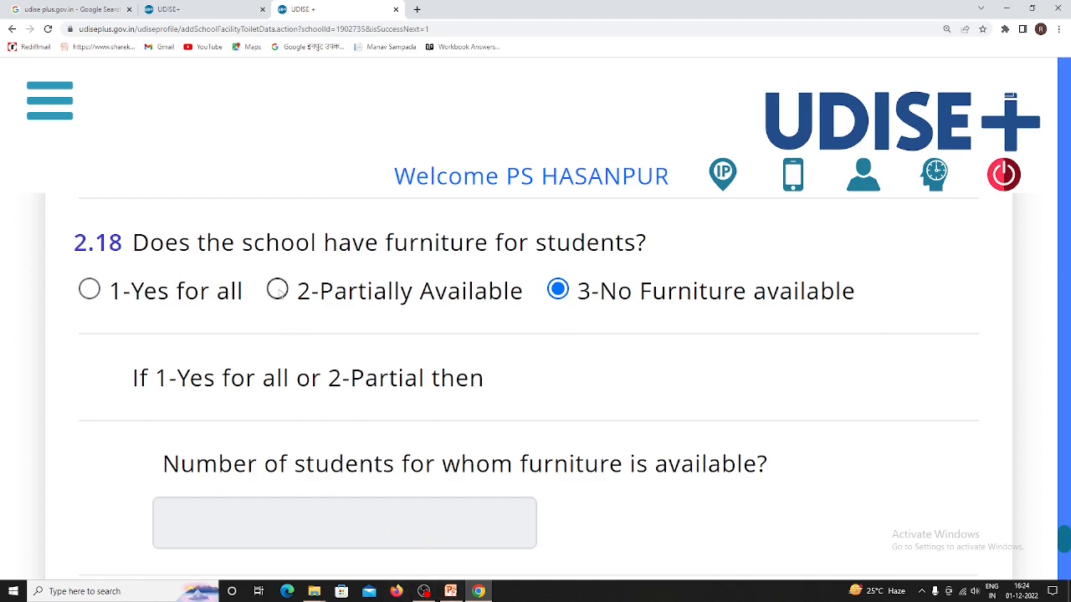
{"action": "left_click", "coordinate": [277, 290]}
{"action": "left_click", "coordinate": [373, 532]}
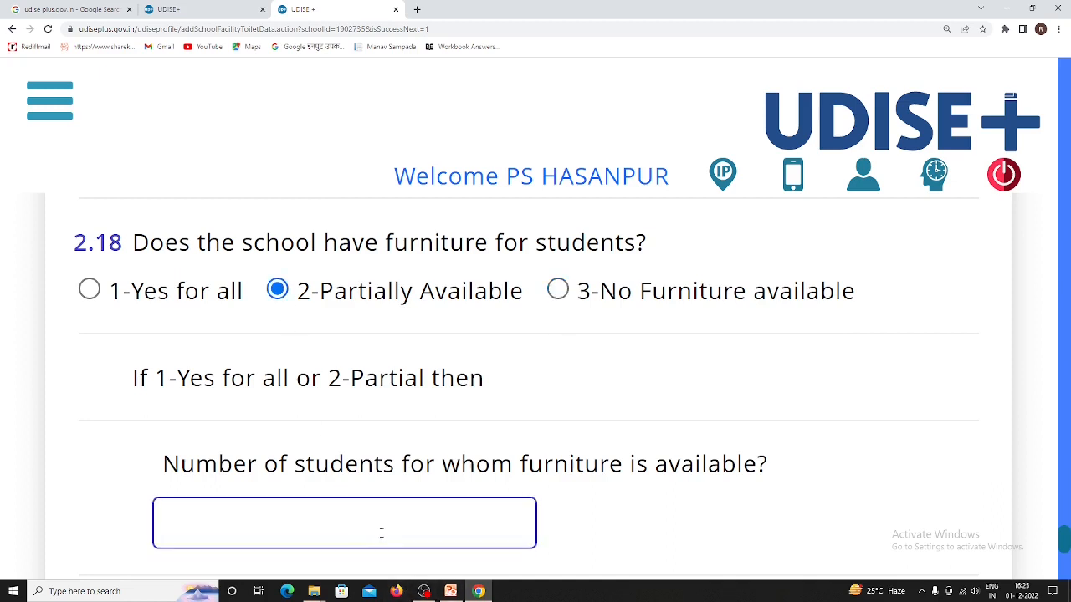
{"action": "type", "text": "25"}
{"action": "left_click", "coordinate": [513, 437]}
{"action": "left_click", "coordinate": [558, 290]}
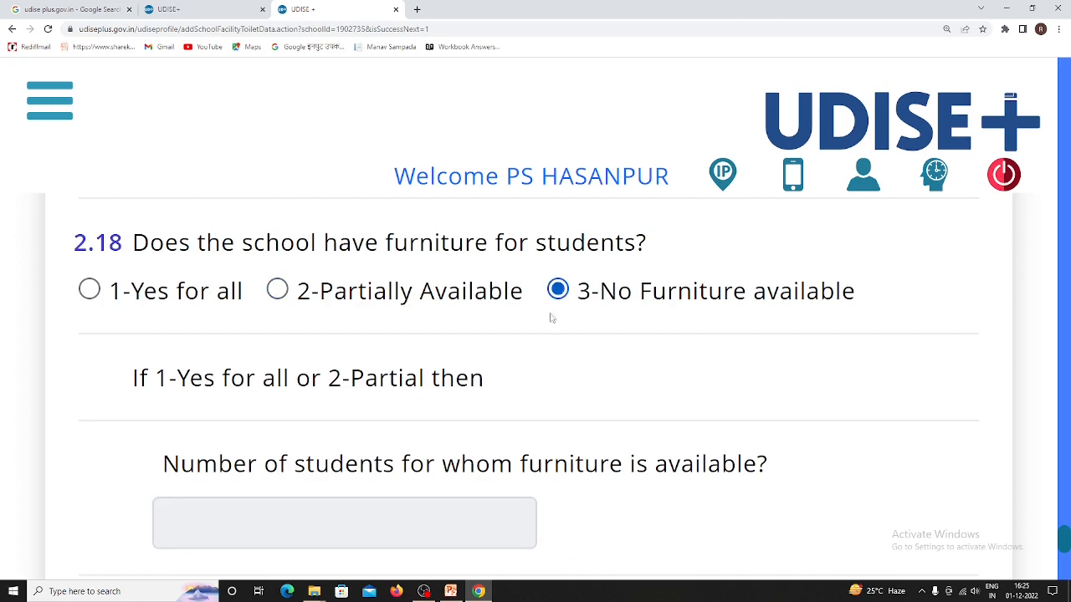
- Proceed to section 2.19 to 2.21 without saving, and answer Yes to a separate head teacher's room and No to a separate library room
{"action": "scroll", "coordinate": [550, 315], "scroll_direction": "down", "scroll_amount": 2}
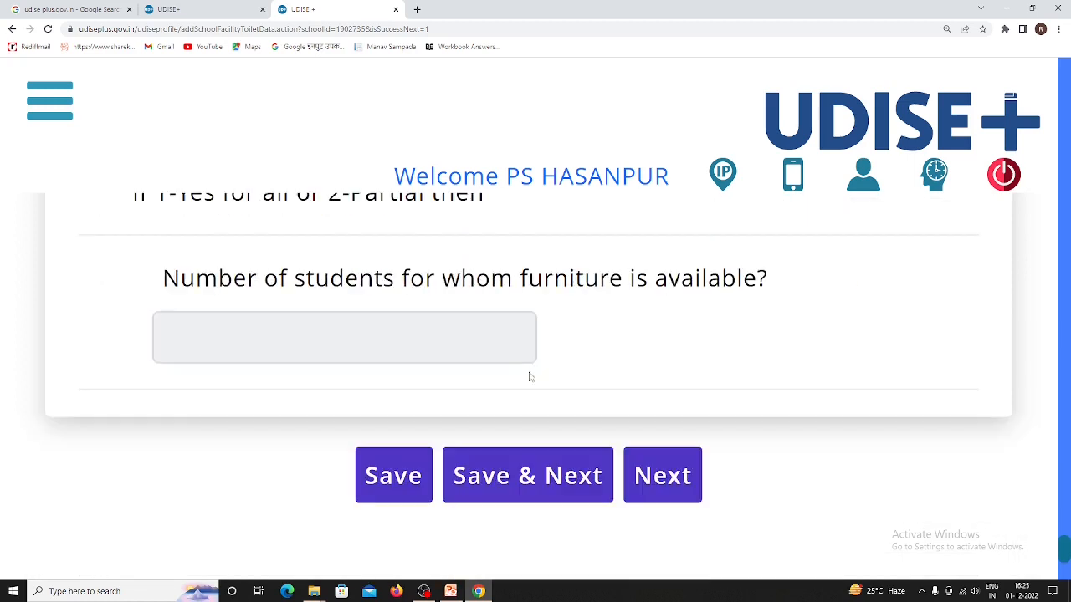
{"action": "left_click", "coordinate": [674, 475]}
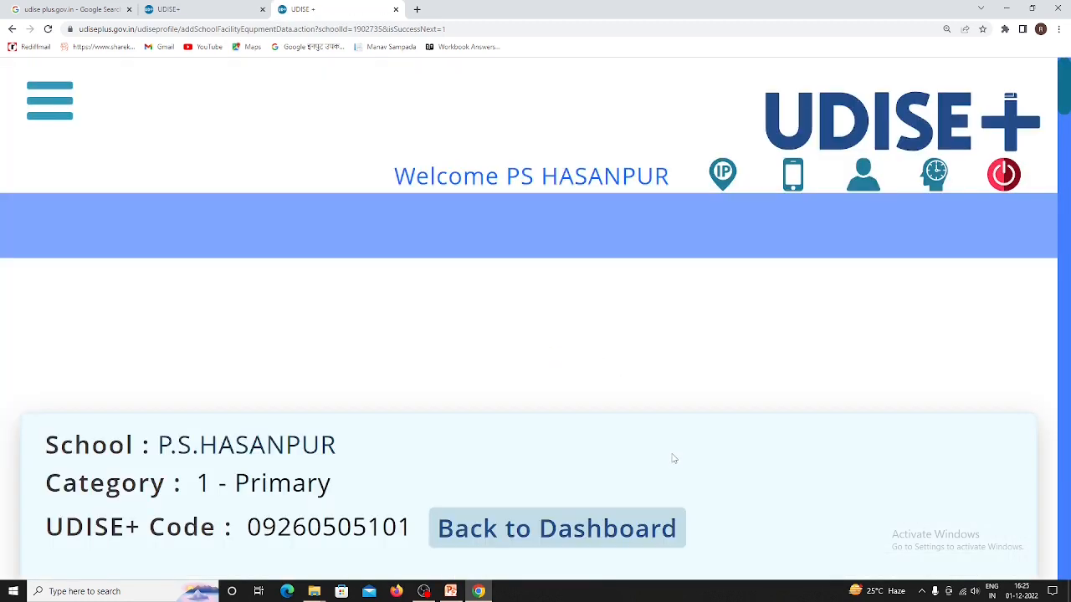
{"action": "scroll", "coordinate": [607, 428], "scroll_direction": "down", "scroll_amount": 10}
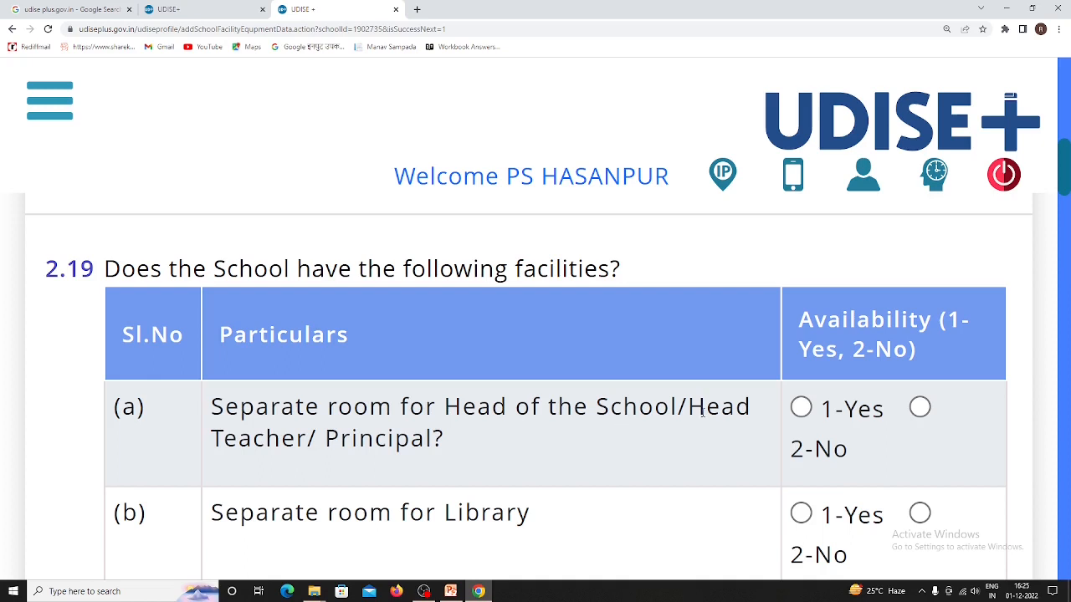
{"action": "left_click", "coordinate": [802, 408]}
{"action": "scroll", "coordinate": [605, 437], "scroll_direction": "down", "scroll_amount": 2}
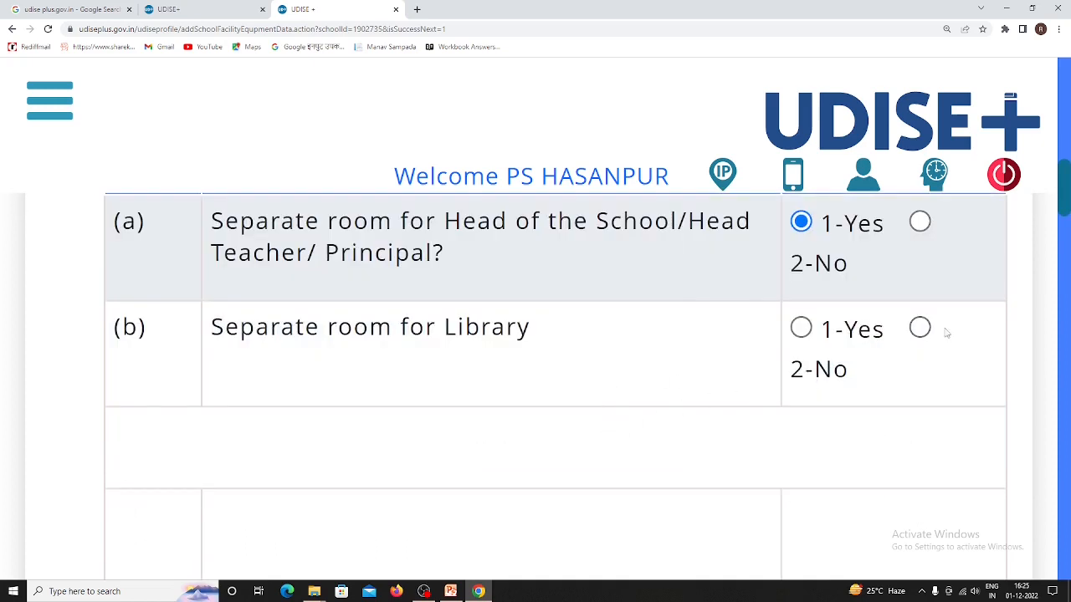
{"action": "left_click", "coordinate": [920, 327]}
- Look through the remaining 2.19 rows and the higher secondary laboratories table in 2.20
{"action": "scroll", "coordinate": [665, 432], "scroll_direction": "down", "scroll_amount": 5}
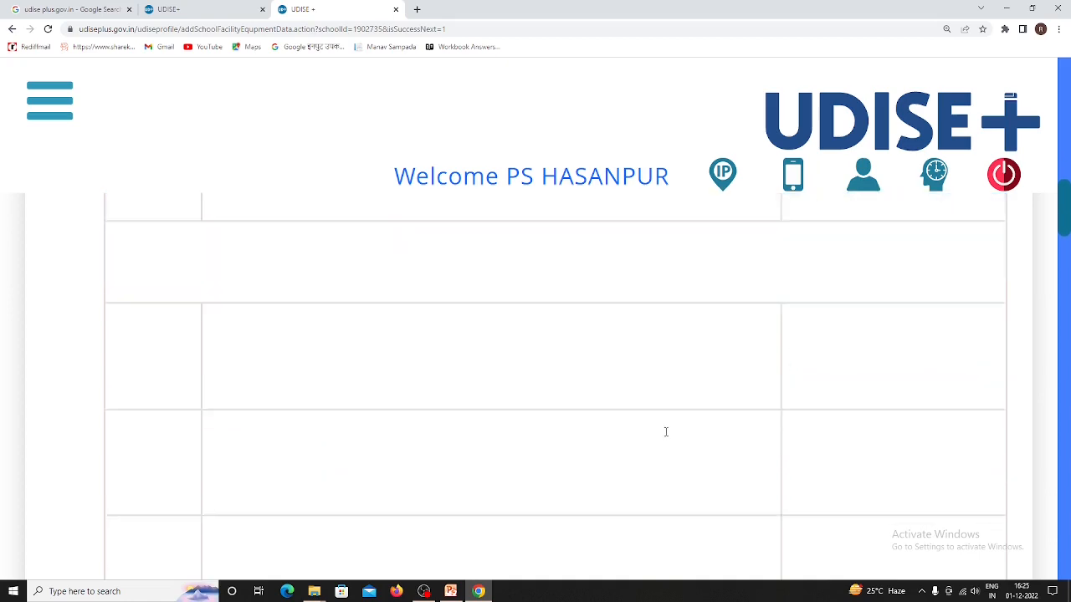
{"action": "scroll", "coordinate": [666, 433], "scroll_direction": "down", "scroll_amount": 6}
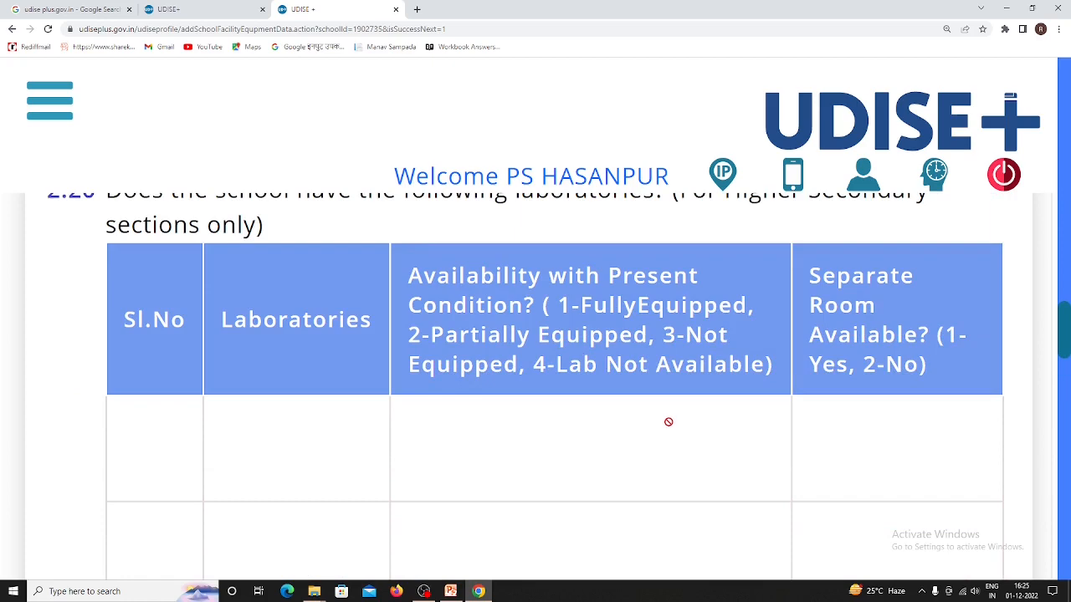
{"action": "scroll", "coordinate": [669, 421], "scroll_direction": "up", "scroll_amount": 2}
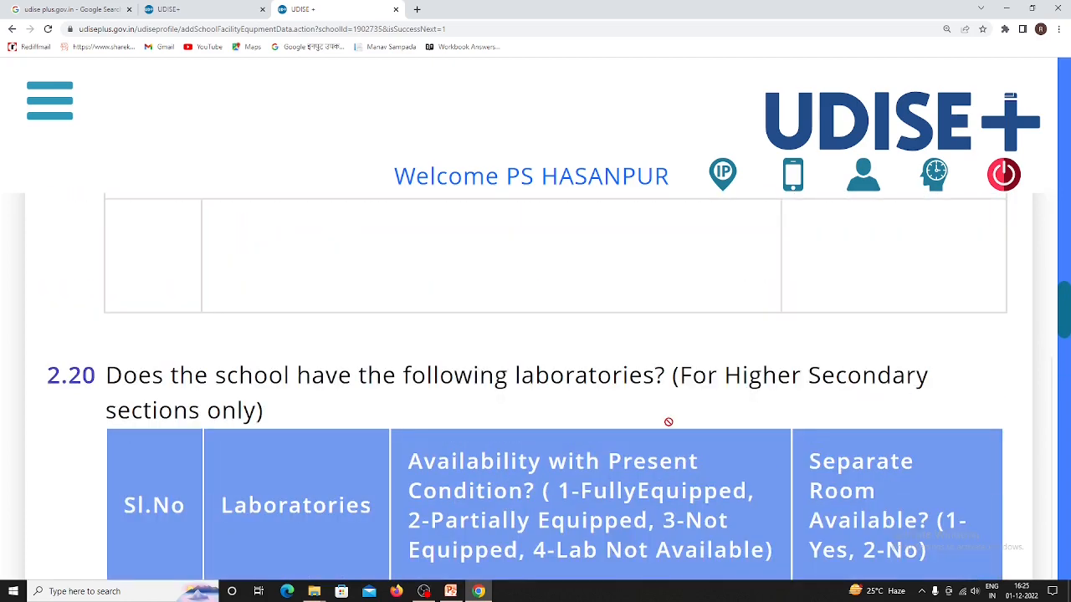
{"action": "scroll", "coordinate": [669, 422], "scroll_direction": "down", "scroll_amount": 4}
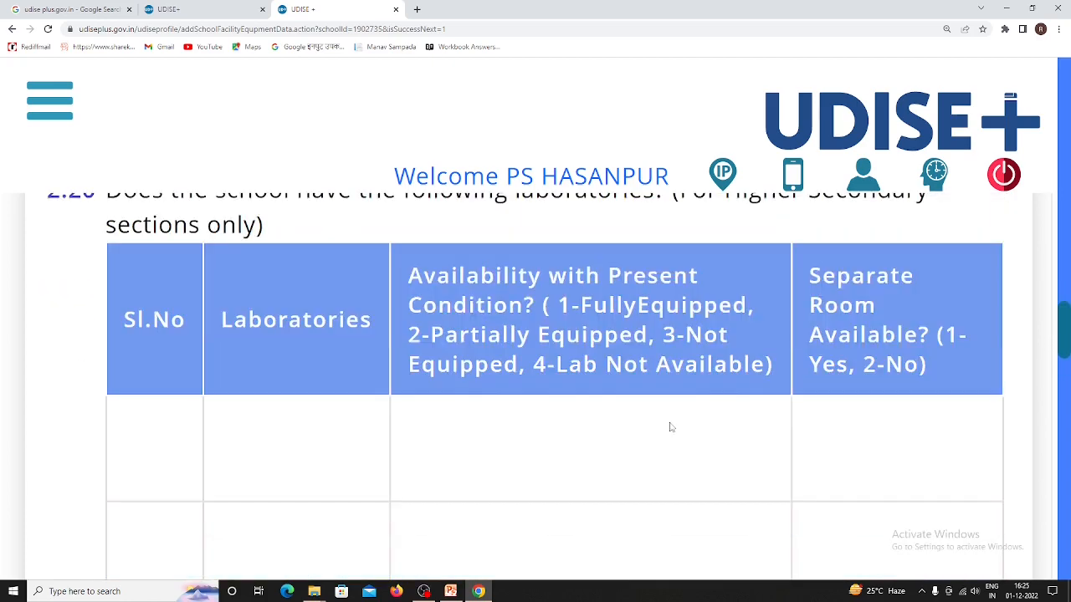
{"action": "scroll", "coordinate": [669, 422], "scroll_direction": "up", "scroll_amount": 2}
{"action": "scroll", "coordinate": [671, 420], "scroll_direction": "down", "scroll_amount": 3}
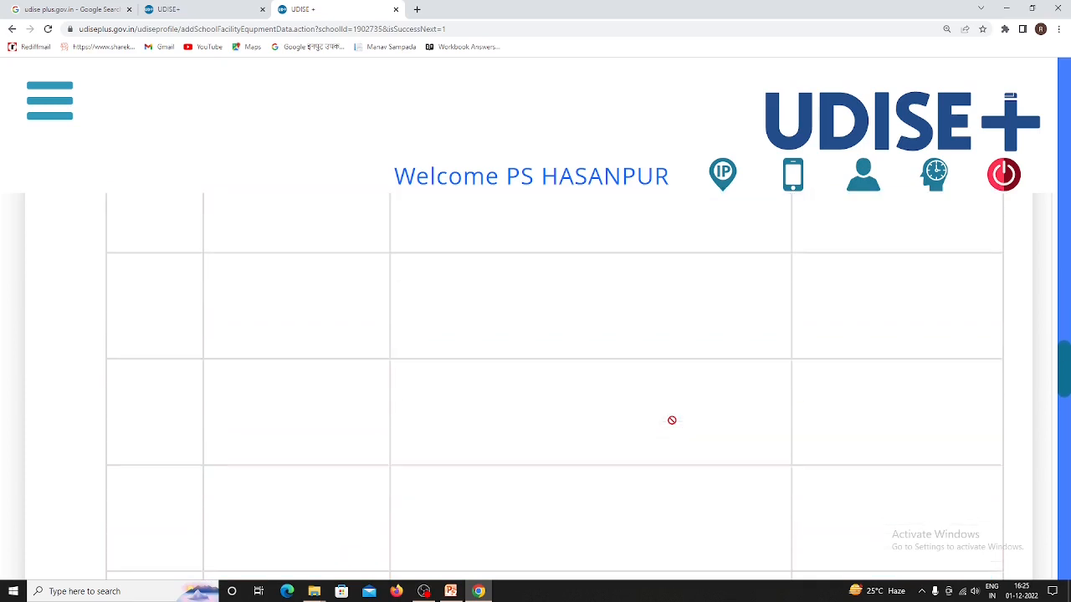
{"action": "scroll", "coordinate": [670, 419], "scroll_direction": "down", "scroll_amount": 2}
- Mark the Audio/Visual/Public Address System in 2.21(a) as Yes
{"action": "scroll", "coordinate": [671, 420], "scroll_direction": "down", "scroll_amount": 2}
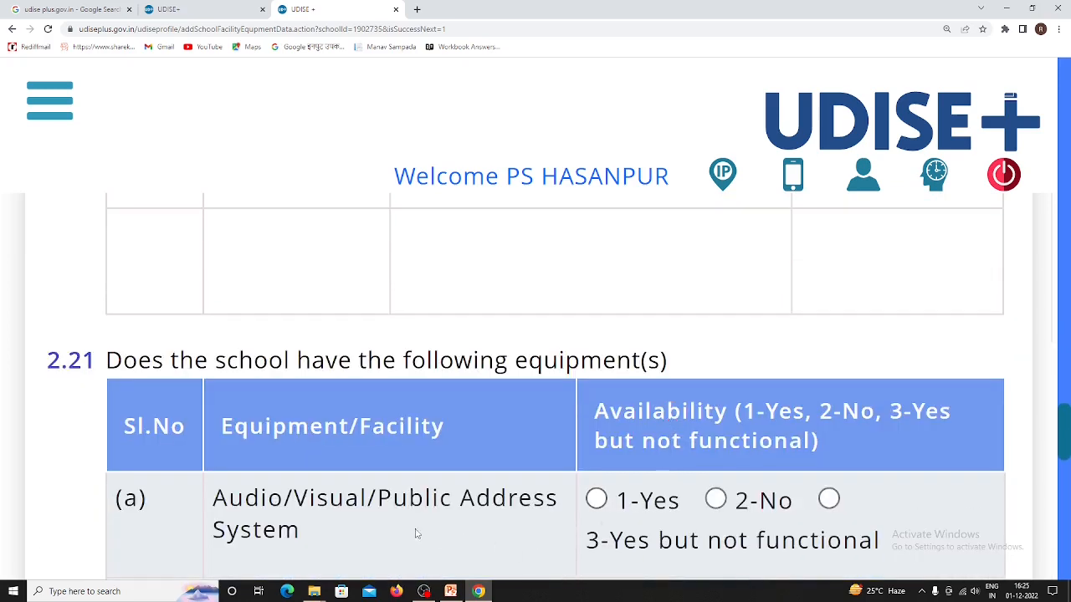
{"action": "scroll", "coordinate": [472, 406], "scroll_direction": "down", "scroll_amount": 2}
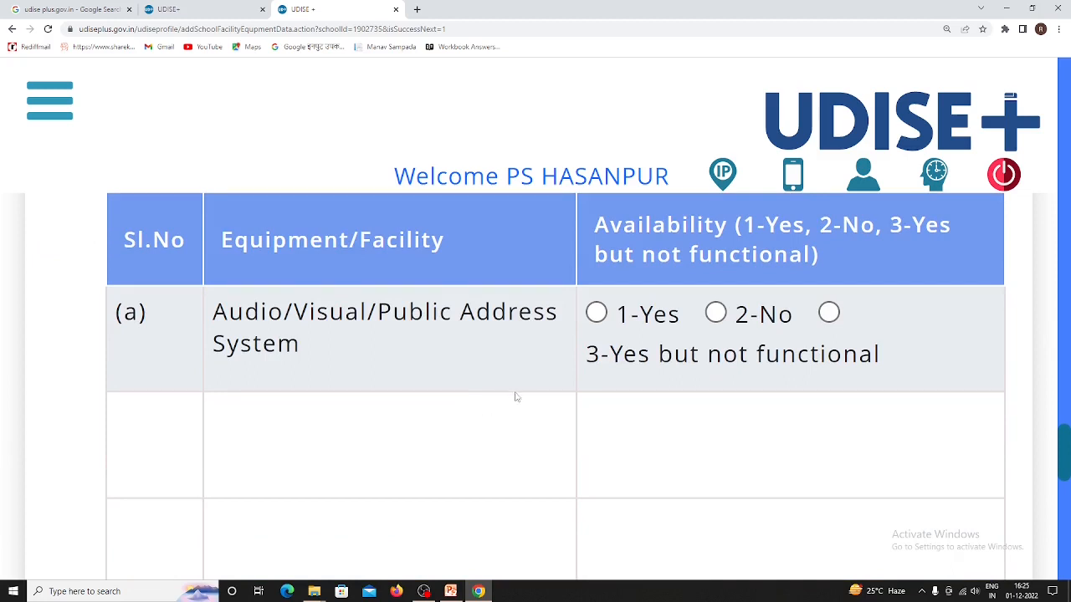
{"action": "left_click", "coordinate": [598, 316]}
{"action": "scroll", "coordinate": [645, 435], "scroll_direction": "down", "scroll_amount": 2}
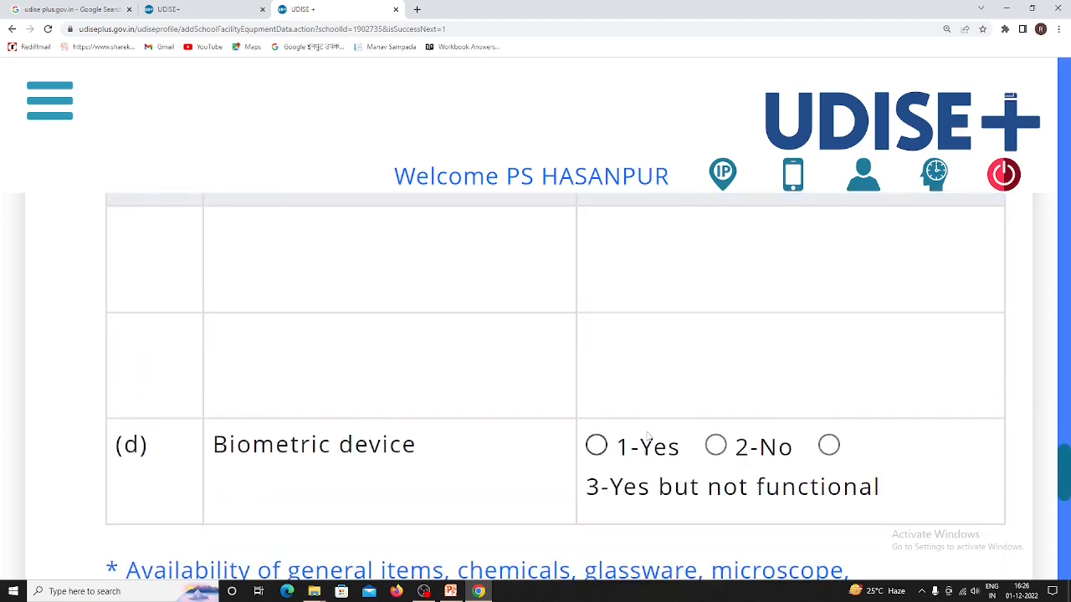
{"action": "scroll", "coordinate": [649, 431], "scroll_direction": "up", "scroll_amount": 2}
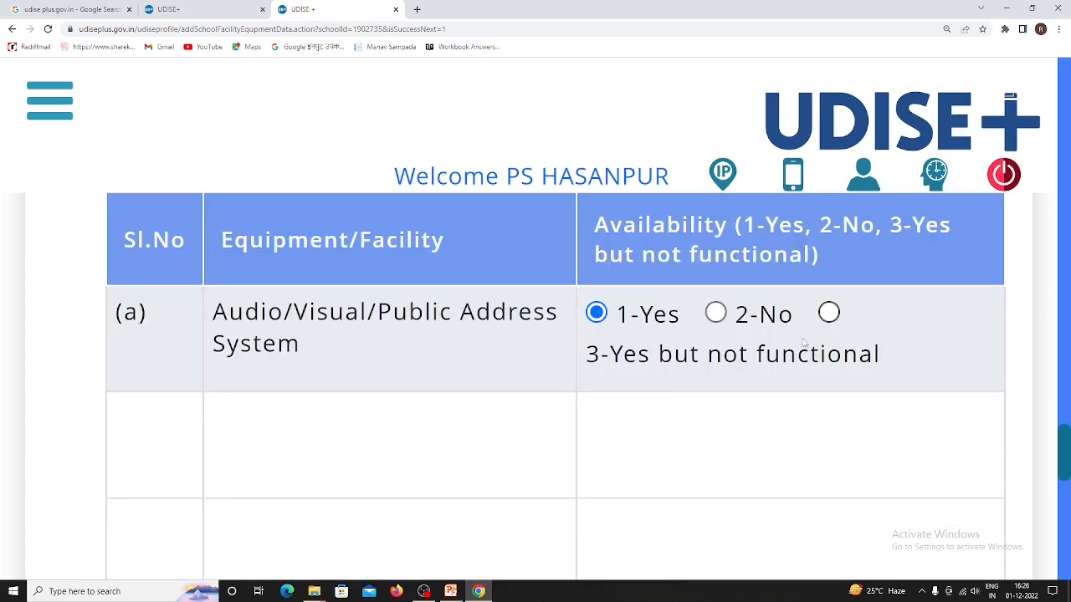
{"action": "left_click", "coordinate": [829, 315]}
{"action": "left_click", "coordinate": [597, 314]}
- Mark the Biometric device in 2.21(d) as No and proceed to section 2.22 to 2.27 without saving
{"action": "scroll", "coordinate": [698, 425], "scroll_direction": "down", "scroll_amount": 3}
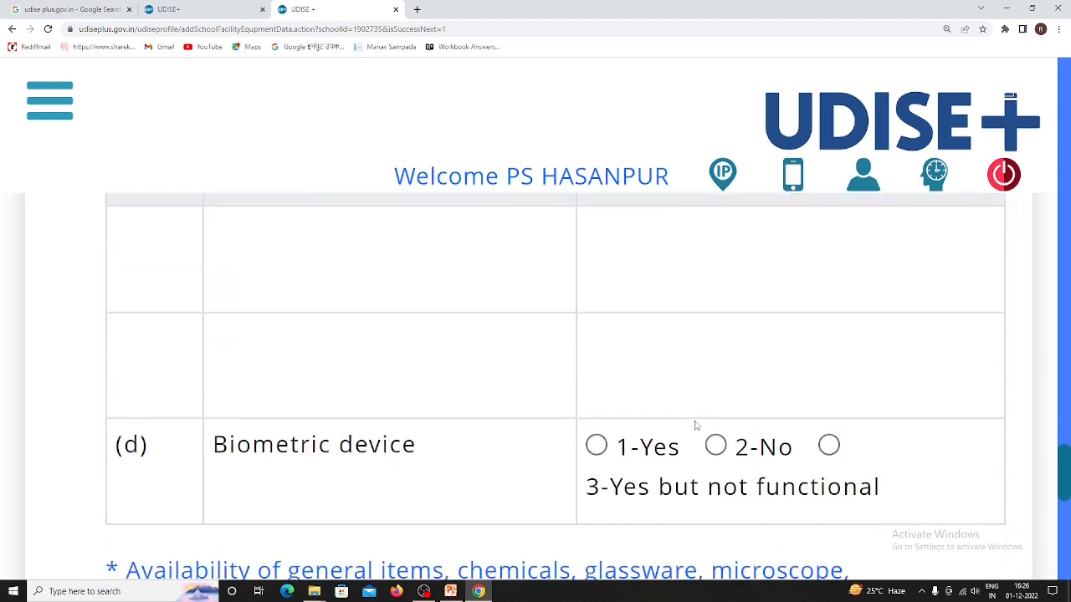
{"action": "scroll", "coordinate": [694, 423], "scroll_direction": "up", "scroll_amount": 3}
{"action": "scroll", "coordinate": [691, 422], "scroll_direction": "down", "scroll_amount": 1}
{"action": "scroll", "coordinate": [691, 422], "scroll_direction": "down", "scroll_amount": 2}
{"action": "left_click", "coordinate": [717, 446]}
{"action": "scroll", "coordinate": [711, 455], "scroll_direction": "down", "scroll_amount": 4}
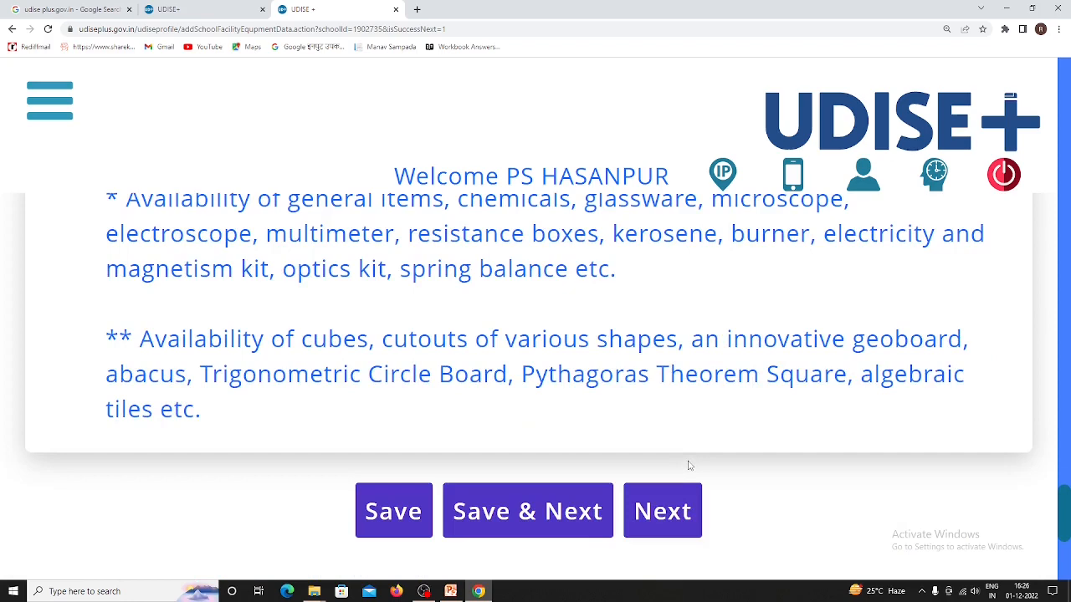
{"action": "left_click", "coordinate": [680, 511]}
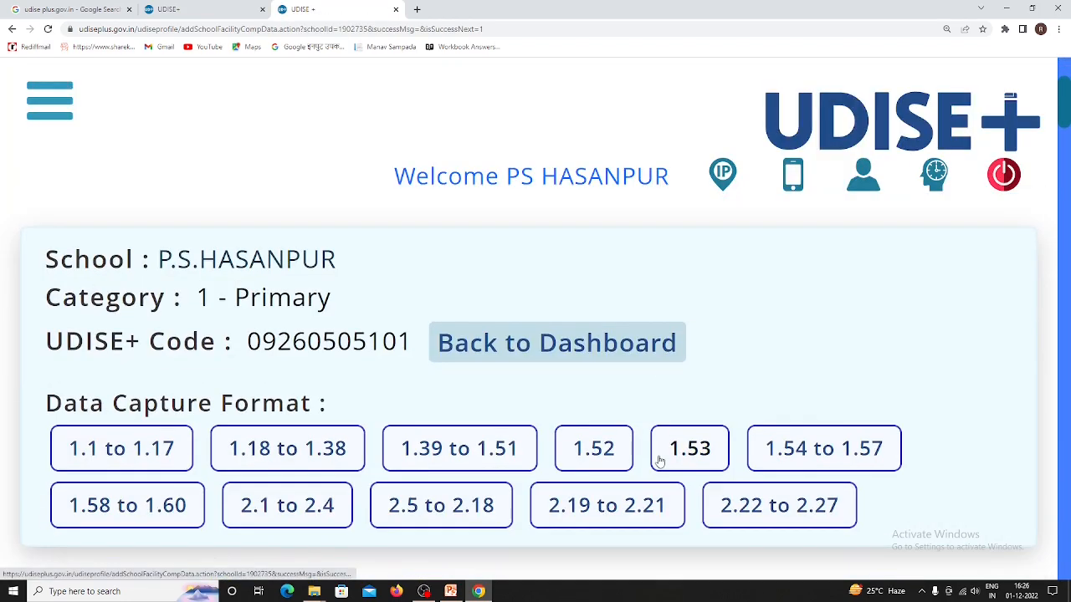
- In the 2.22 digital equipment table, set Desktop/PCs to 5 total units available and 3 functional units
{"action": "scroll", "coordinate": [660, 462], "scroll_direction": "down", "scroll_amount": 2}
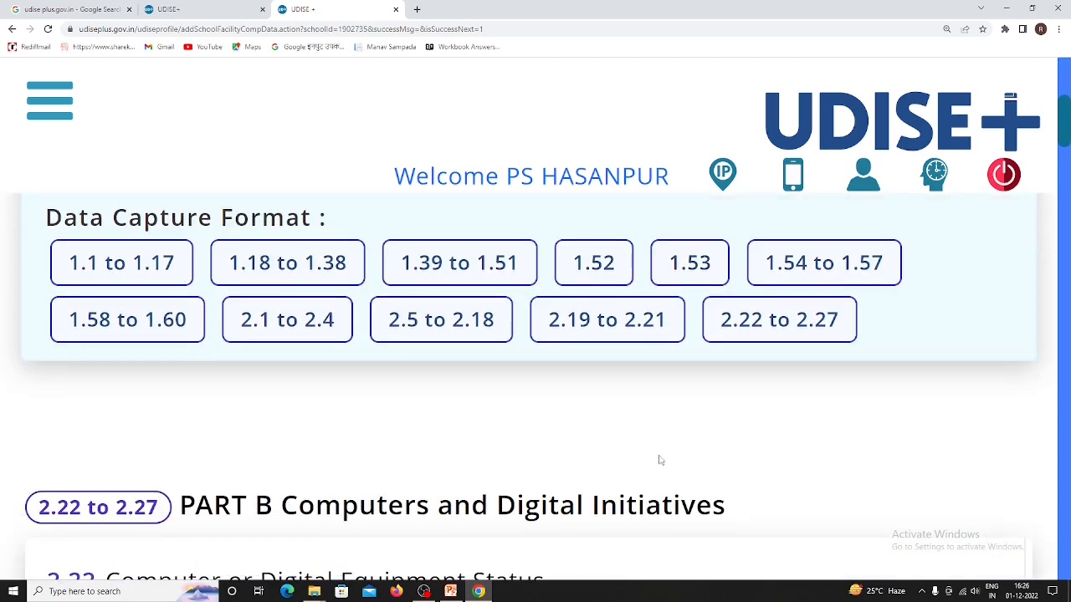
{"action": "scroll", "coordinate": [661, 455], "scroll_direction": "down", "scroll_amount": 2}
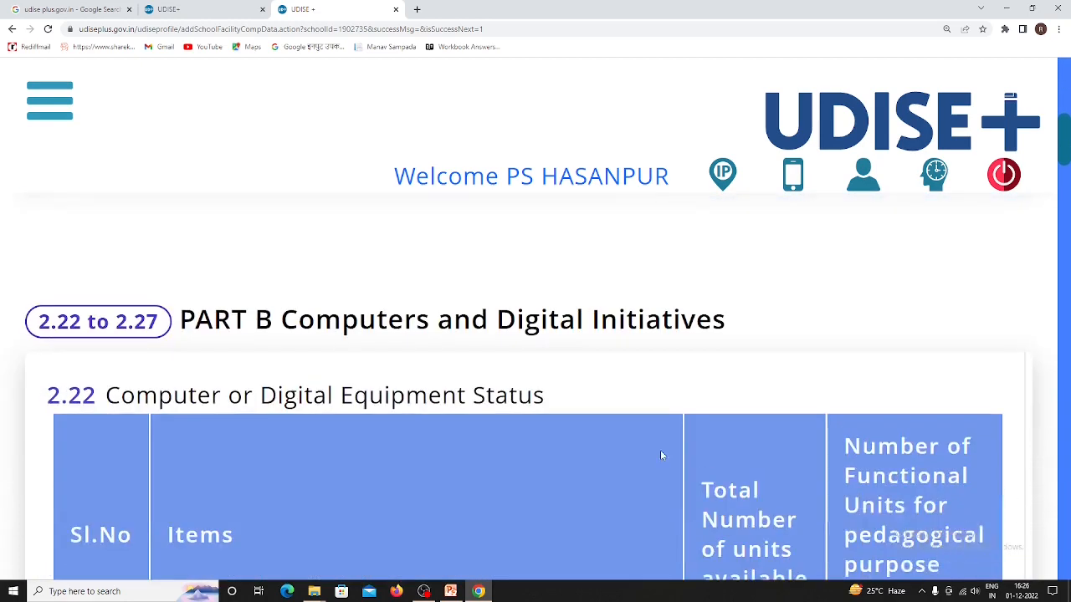
{"action": "scroll", "coordinate": [661, 455], "scroll_direction": "down", "scroll_amount": 2}
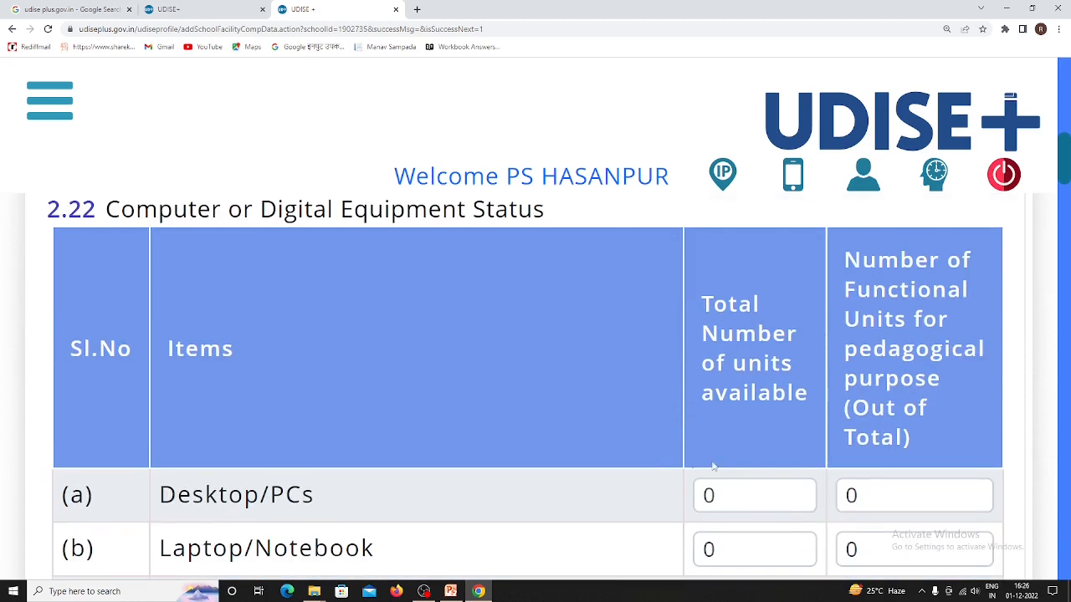
{"action": "left_click", "coordinate": [744, 500]}
{"action": "key", "text": "BackSpace"}
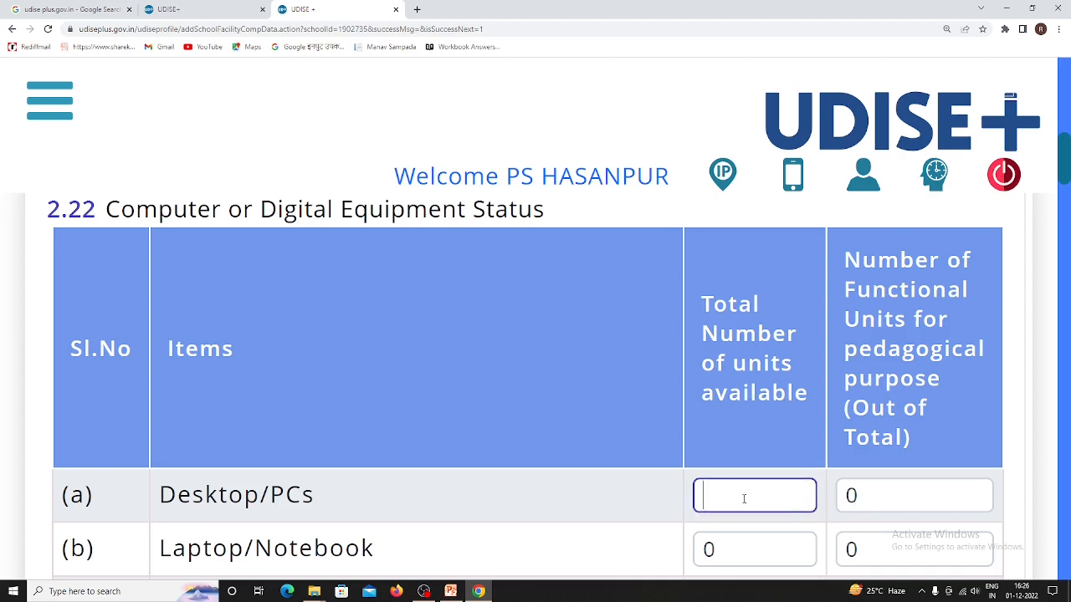
{"action": "type", "text": "5"}
{"action": "left_click", "coordinate": [891, 494]}
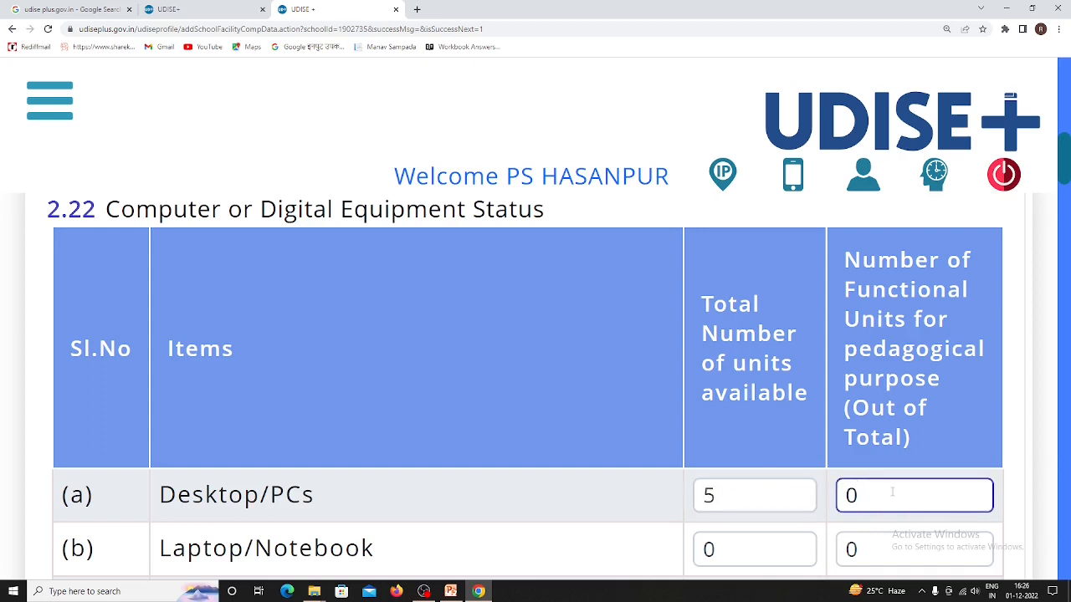
{"action": "key", "text": "BackSpace"}
{"action": "type", "text": "3"}
- In 2.22(a), set Desktop/PCs to 0 total units available and 0 functional units
{"action": "left_click", "coordinate": [741, 490]}
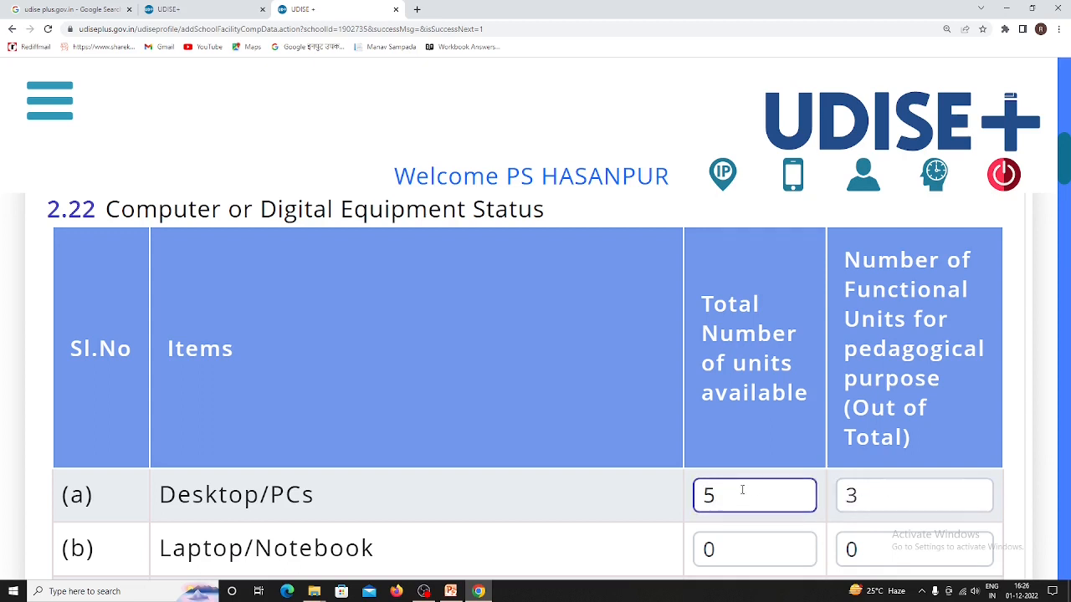
{"action": "key", "text": "BackSpace"}
{"action": "type", "text": "0"}
{"action": "key", "text": "Tab"}
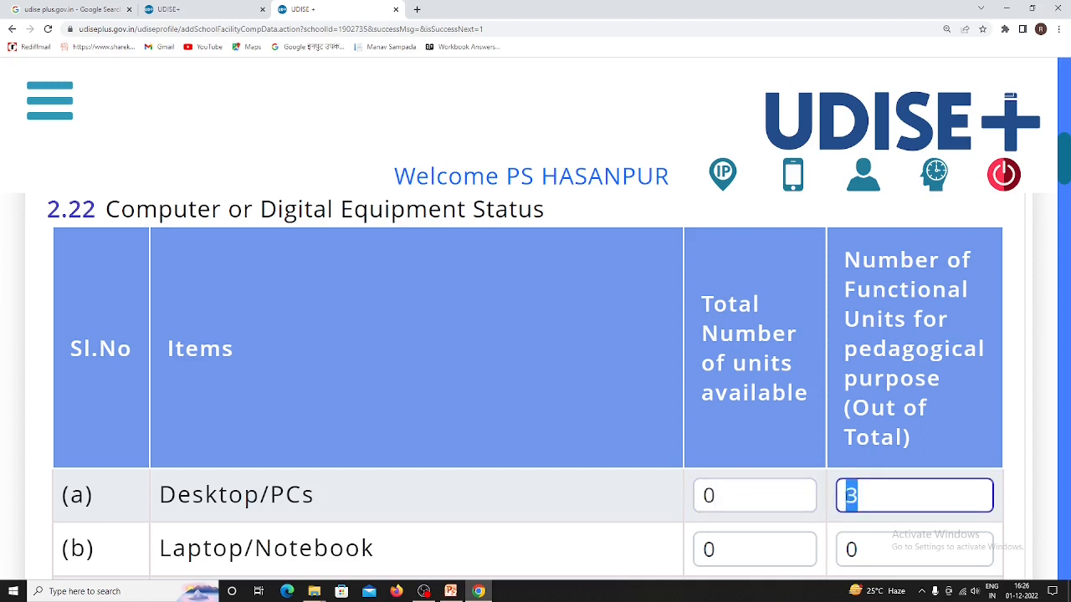
{"action": "type", "text": "0"}
- In 2.22(e), set Digital Boards with Content Management Systems to 1 total unit and 1 functional unit
{"action": "scroll", "coordinate": [599, 502], "scroll_direction": "down", "scroll_amount": 2}
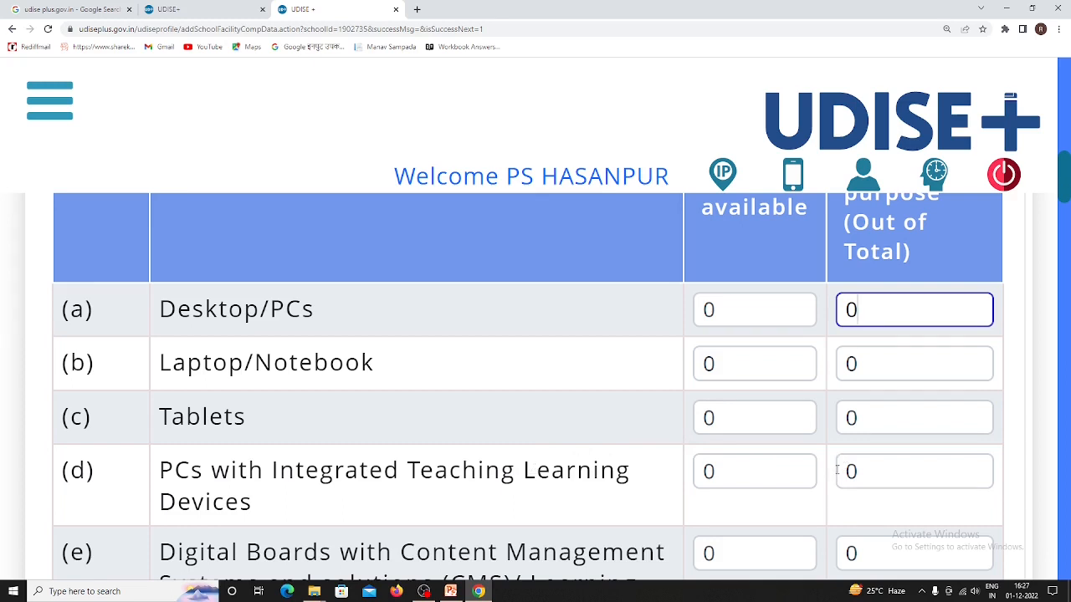
{"action": "scroll", "coordinate": [656, 532], "scroll_direction": "down", "scroll_amount": 2}
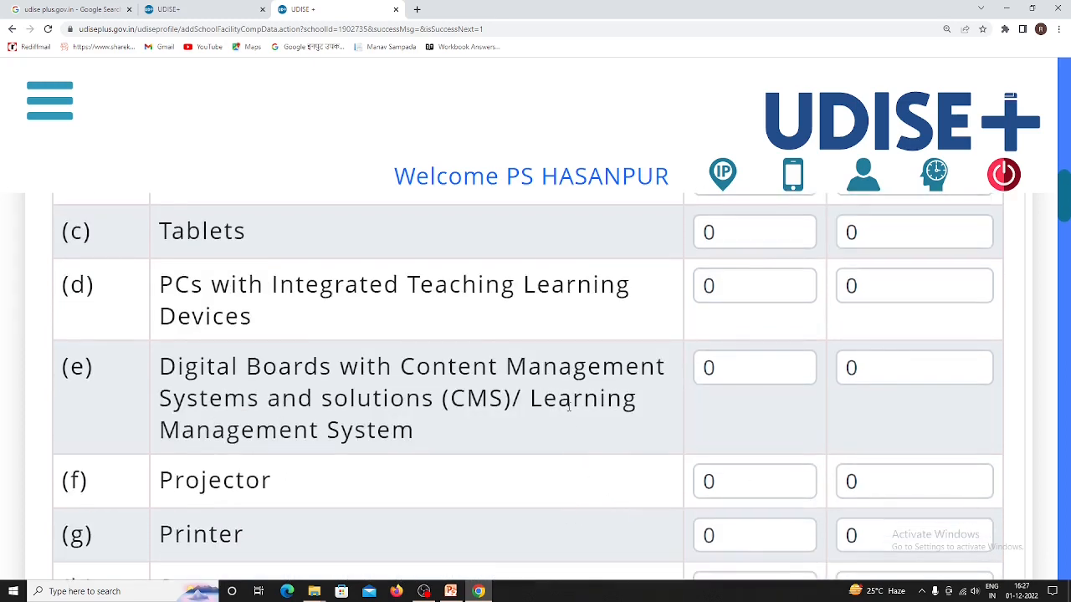
{"action": "left_click", "coordinate": [718, 368]}
{"action": "key", "text": "BackSpace"}
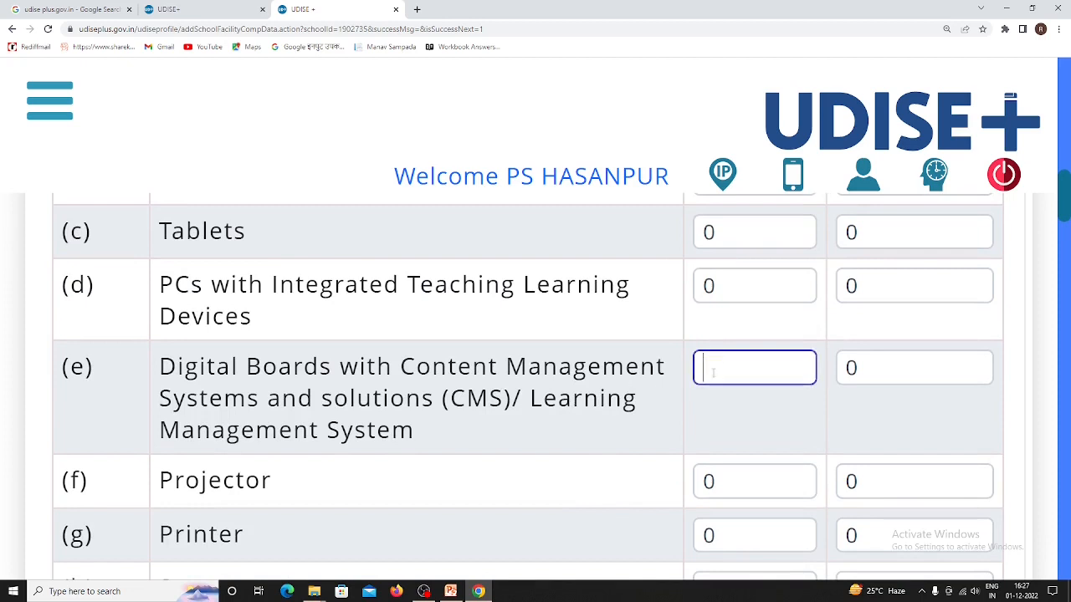
{"action": "type", "text": "1"}
{"action": "left_click", "coordinate": [874, 374]}
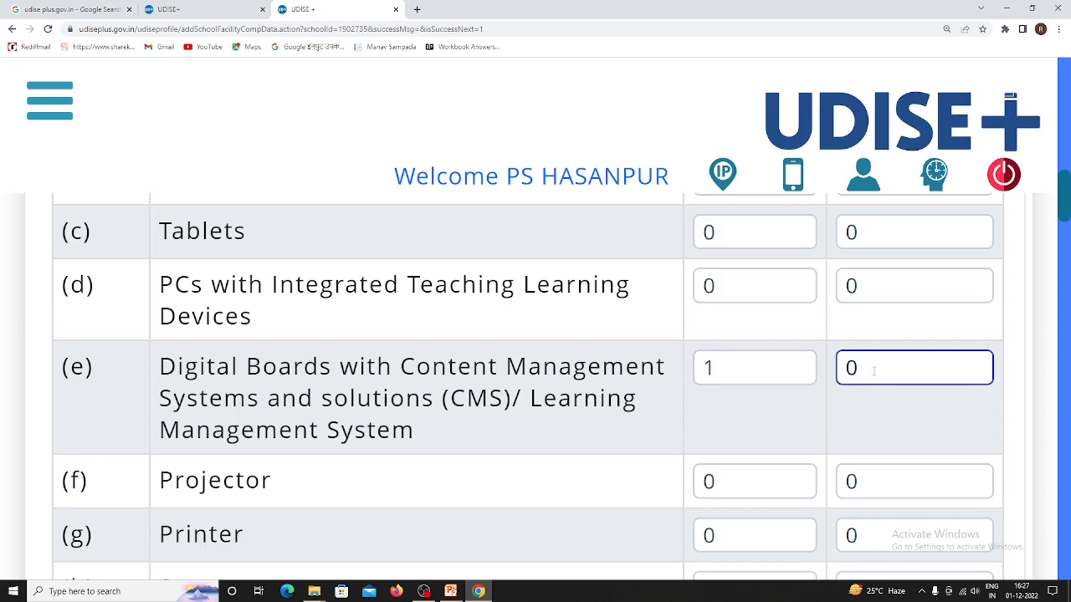
{"action": "key", "text": "BackSpace"}
{"action": "type", "text": "1"}
- Set the Digital Boards total in 2.22(e) back to 0 and clear its number of functional units
{"action": "left_click", "coordinate": [739, 369]}
{"action": "key", "text": "BackSpace"}
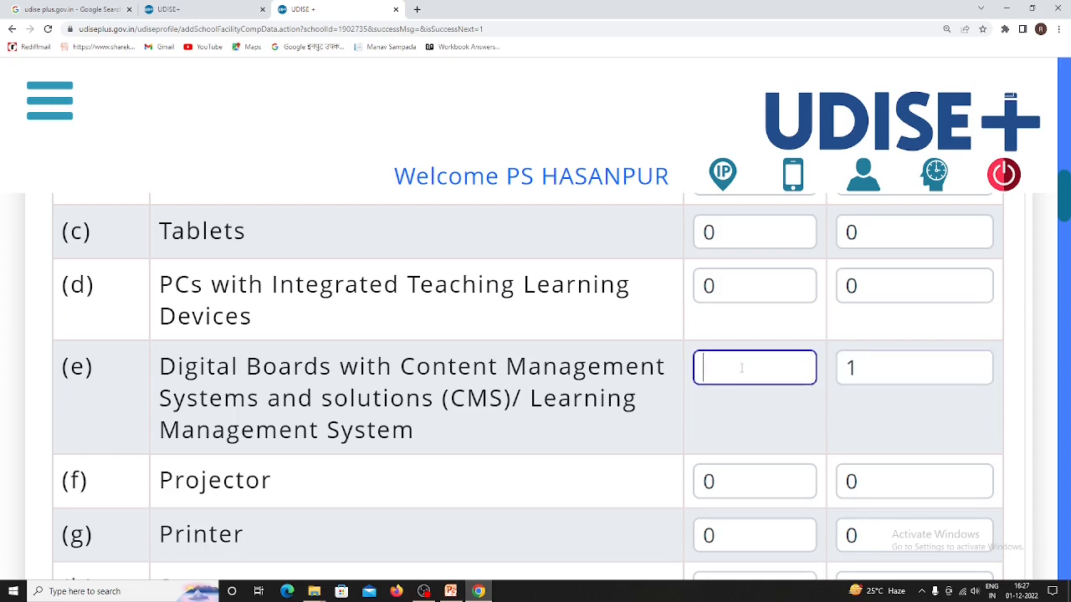
{"action": "type", "text": "0"}
{"action": "left_click", "coordinate": [860, 367]}
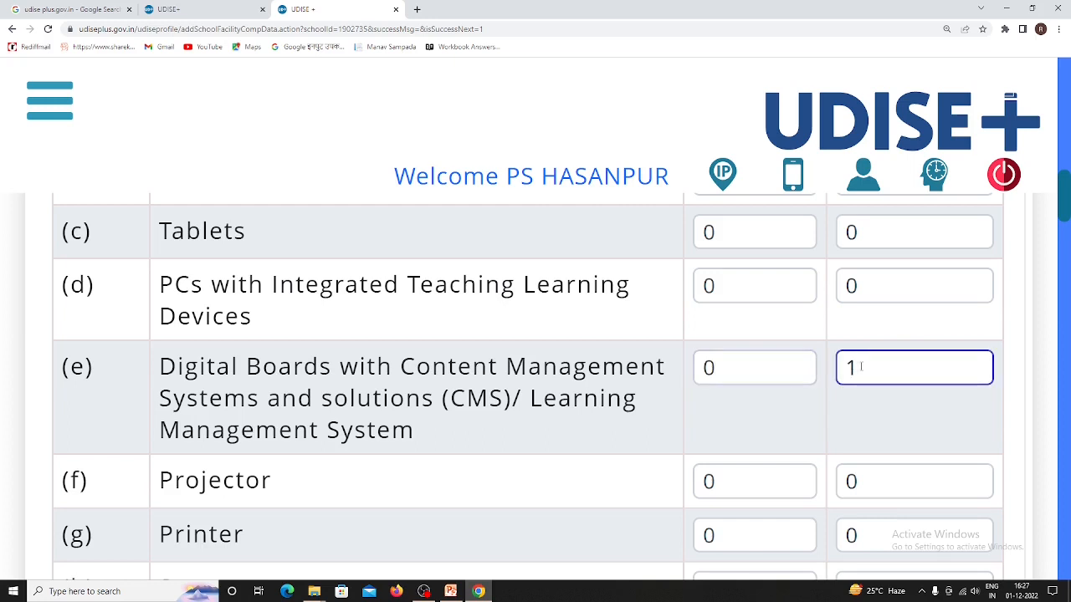
{"action": "key", "text": "BackSpace"}
- In 2.22(f), set Projector to 1 total unit available and 1 functional unit
{"action": "left_click", "coordinate": [724, 478]}
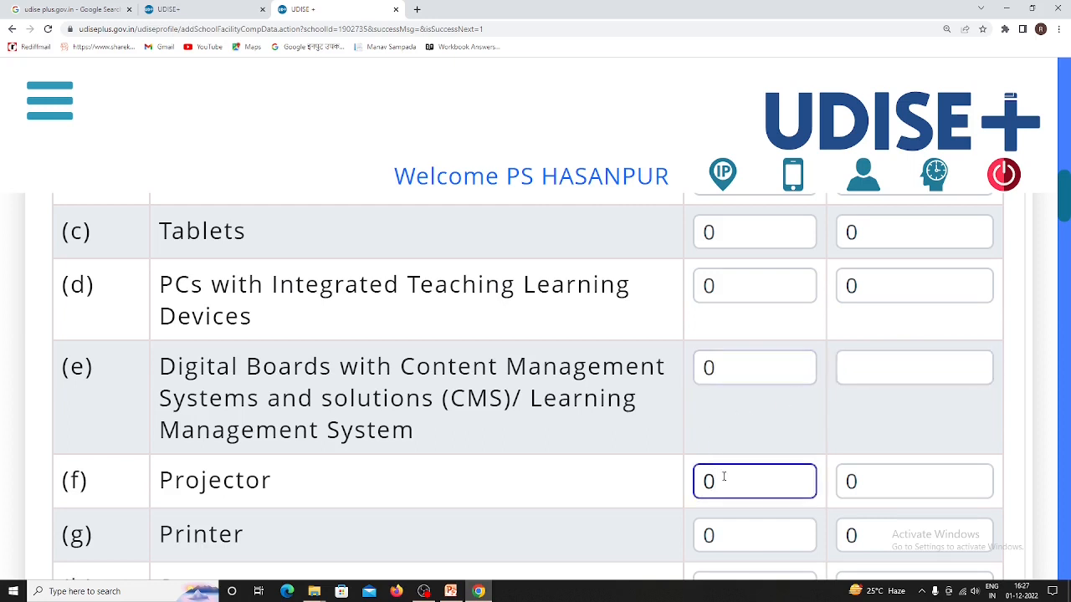
{"action": "key", "text": "BackSpace"}
{"action": "type", "text": "1"}
{"action": "left_click", "coordinate": [871, 479]}
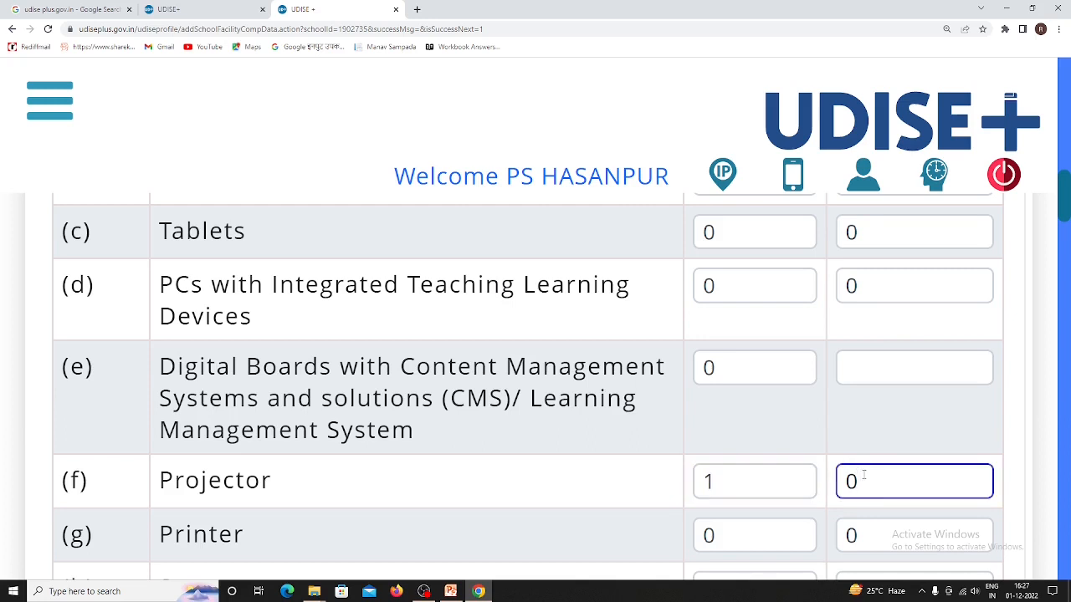
{"action": "key", "text": "BackSpace"}
{"action": "type", "text": "1"}
- Change the Projector row in 2.22(f) to 3 total units and 4 functional units
{"action": "left_click_drag", "start_coordinate": [718, 480], "coordinate": [701, 483]}
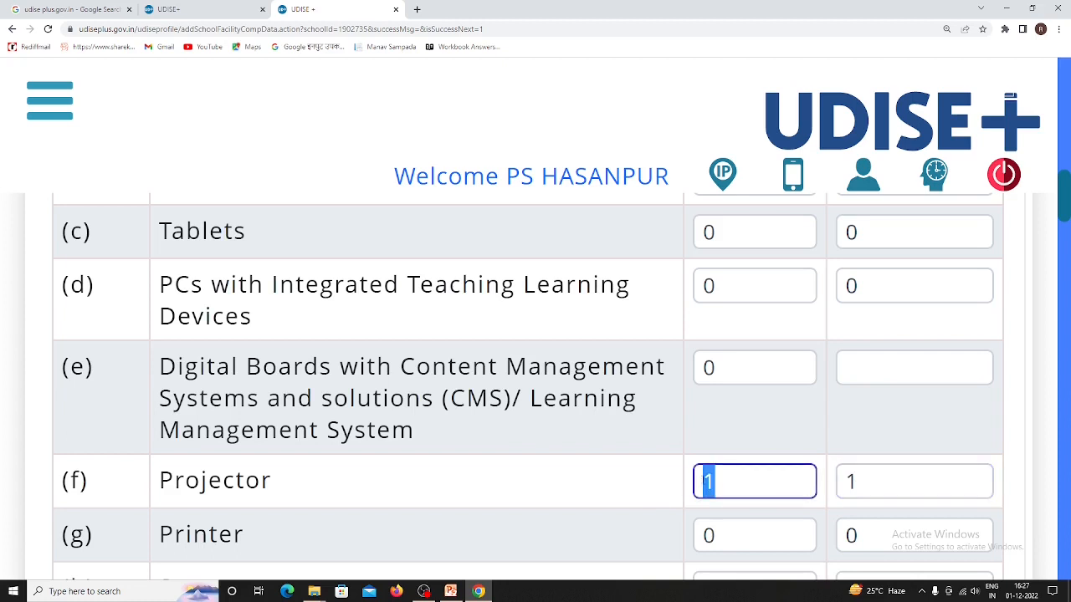
{"action": "type", "text": "3"}
{"action": "left_click_drag", "start_coordinate": [857, 480], "coordinate": [844, 481]}
{"action": "type", "text": "4"}
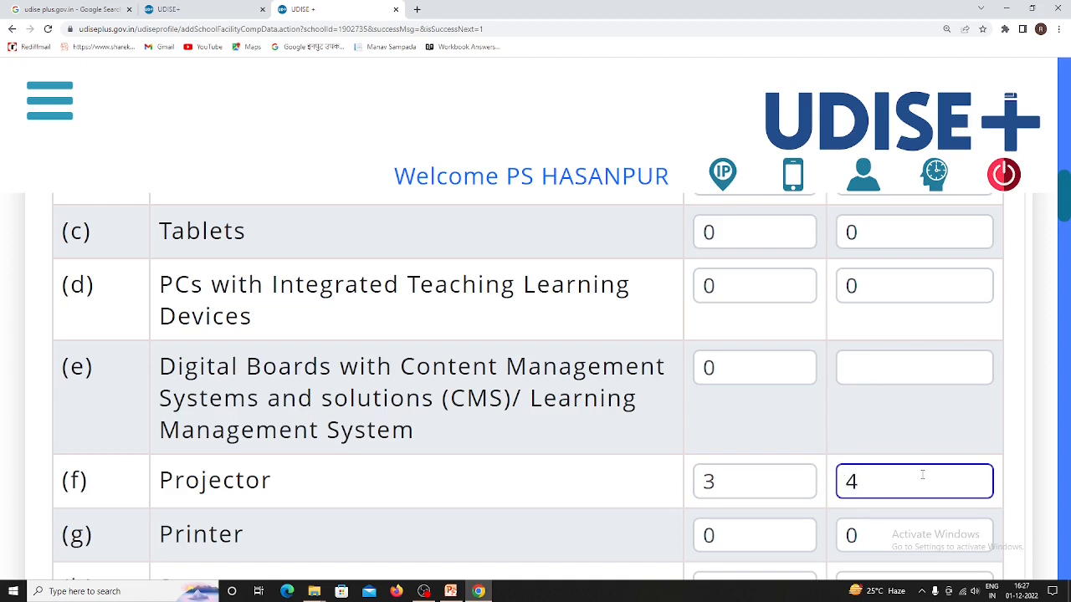
{"action": "left_click", "coordinate": [774, 433]}
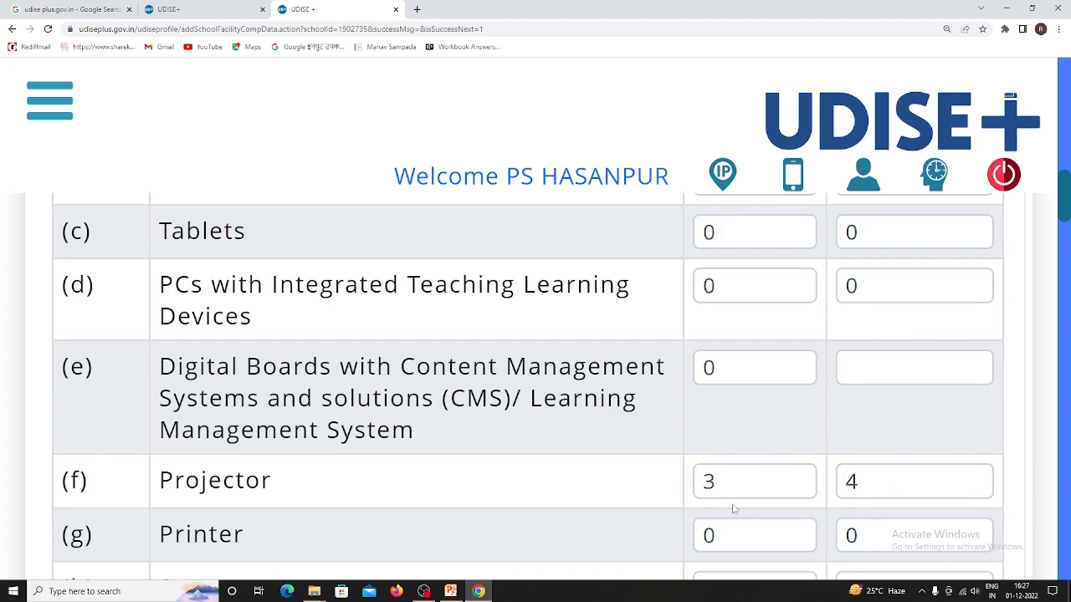
- Correct the Projector's number of functional units in 2.22(f) to 2
{"action": "left_click", "coordinate": [865, 491]}
{"action": "key", "text": "BackSpace"}
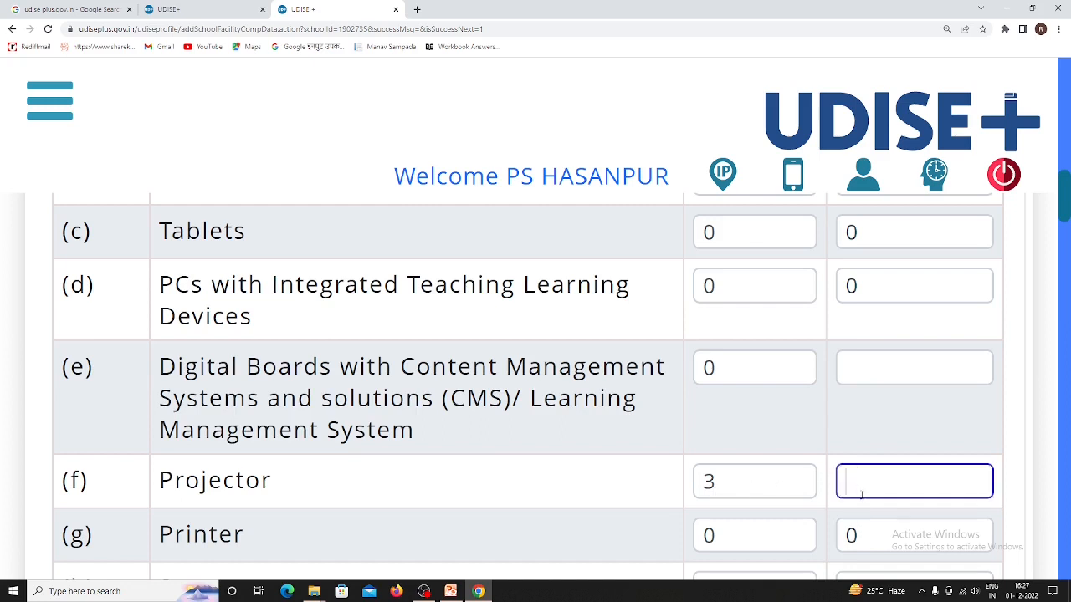
{"action": "type", "text": "2"}
- In 2.22(n), set Radio used for teaching to 1 total unit available and 1 functional unit
{"action": "scroll", "coordinate": [726, 520], "scroll_direction": "down", "scroll_amount": 2}
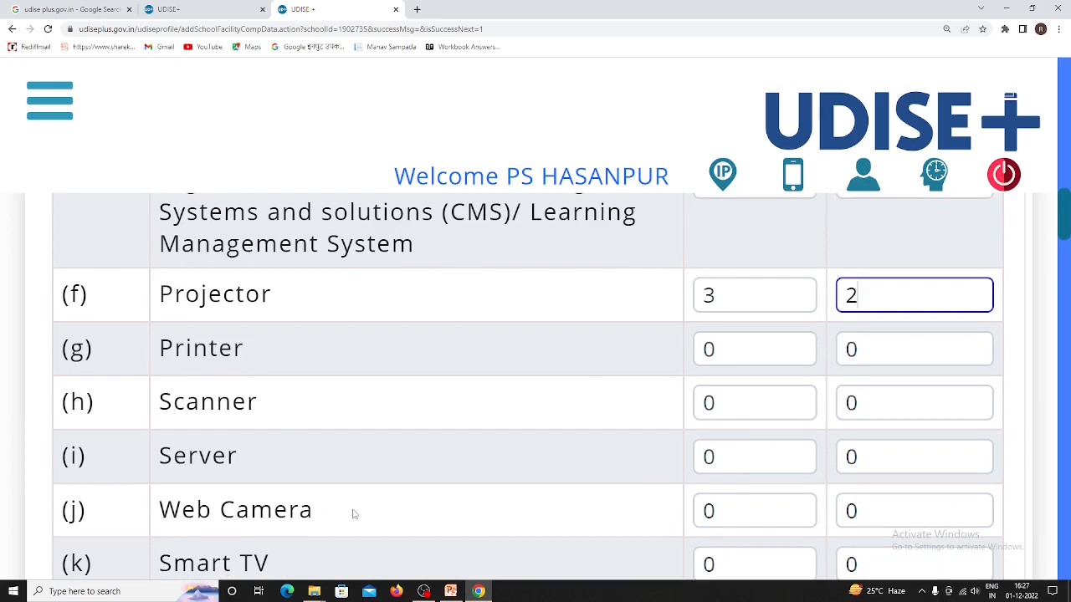
{"action": "scroll", "coordinate": [353, 514], "scroll_direction": "down", "scroll_amount": 2}
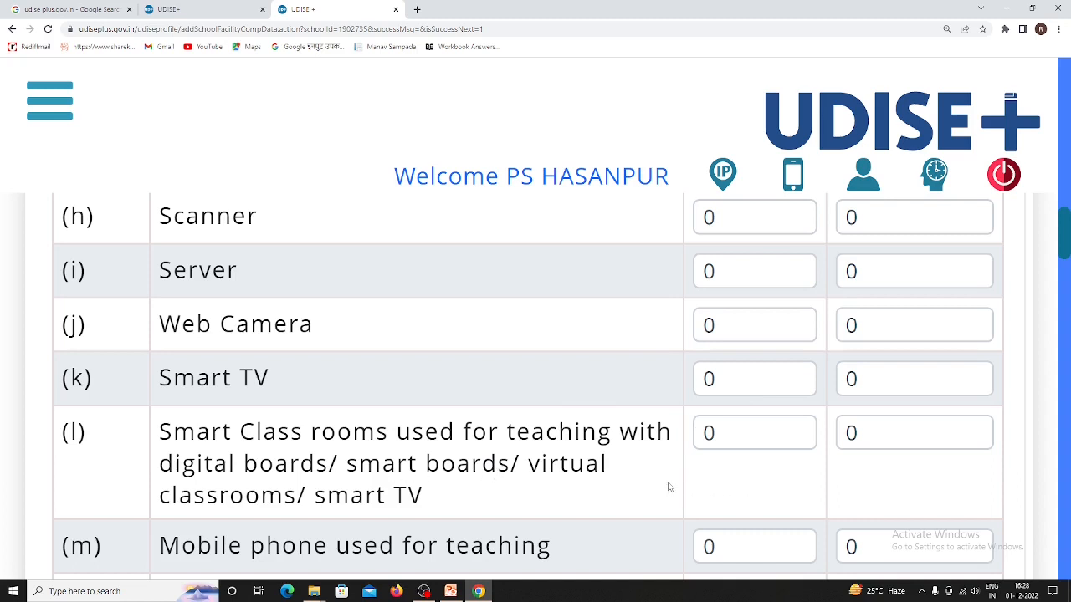
{"action": "scroll", "coordinate": [669, 487], "scroll_direction": "down", "scroll_amount": 2}
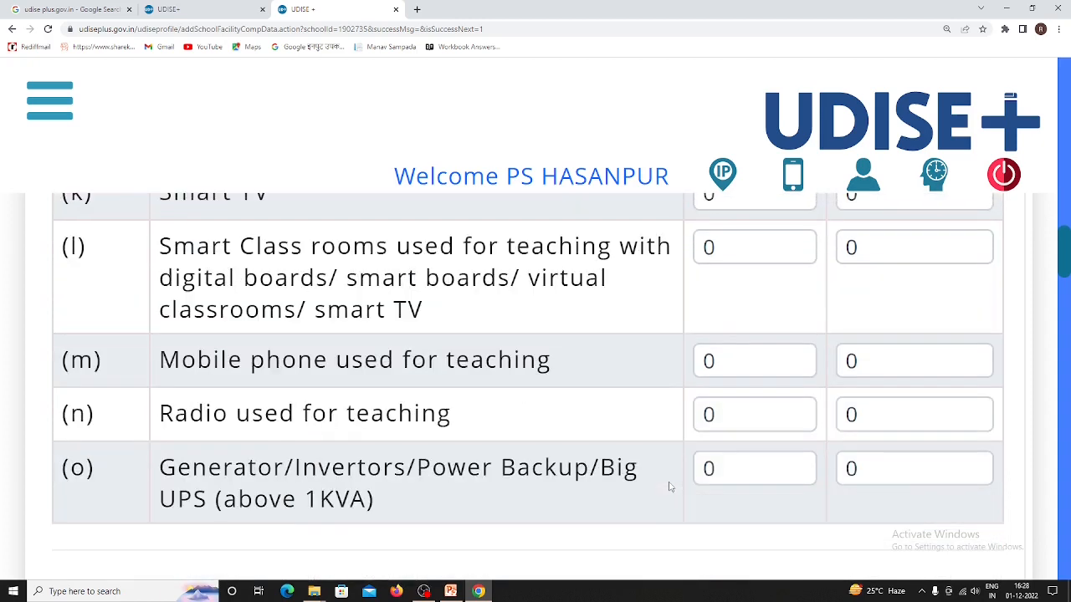
{"action": "left_click", "coordinate": [732, 361]}
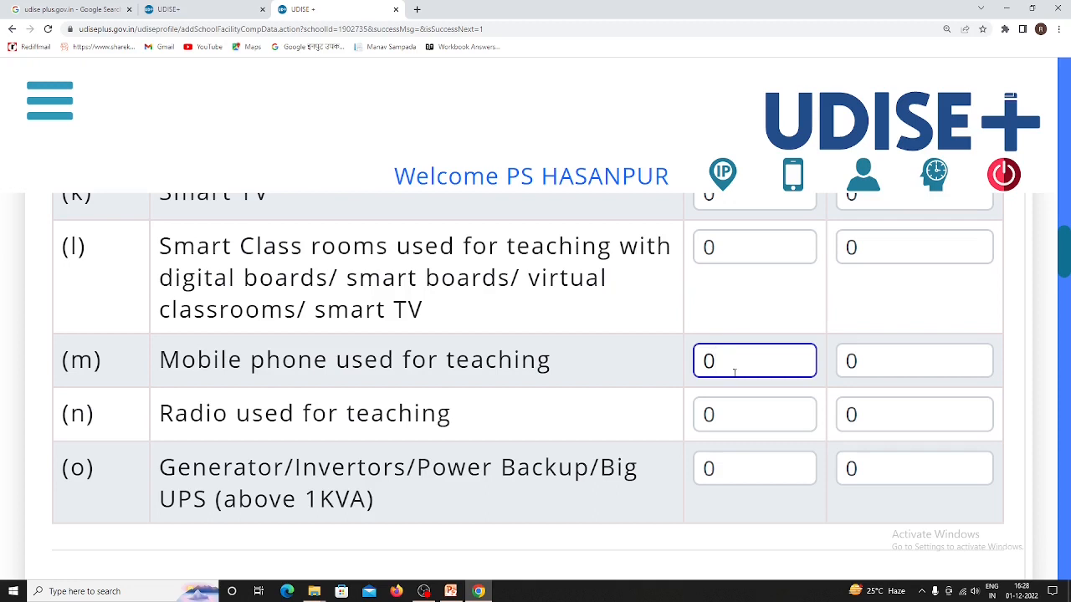
{"action": "left_click", "coordinate": [724, 415]}
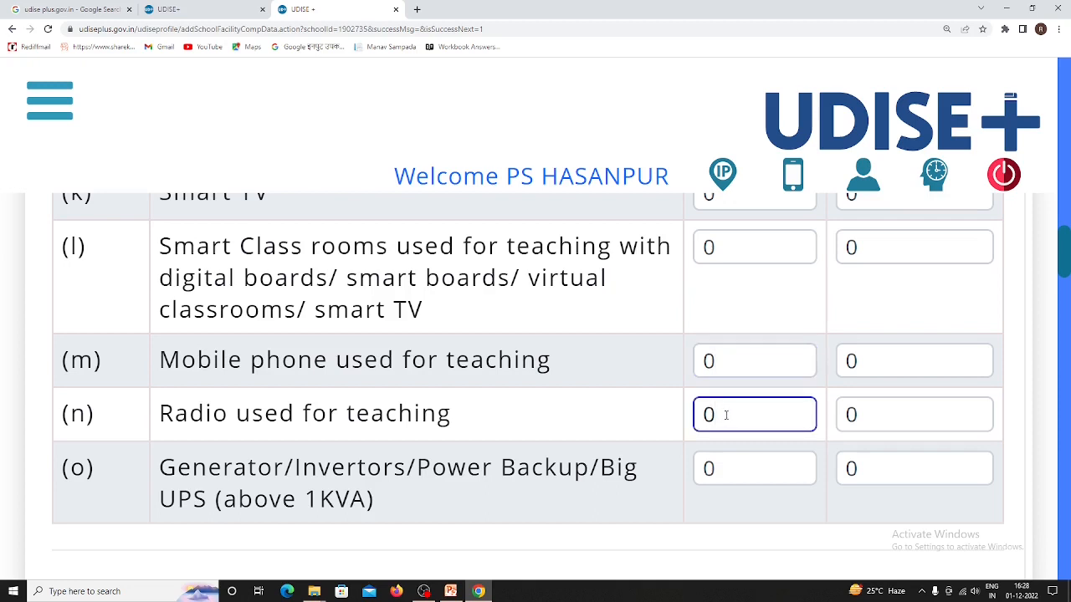
{"action": "key", "text": "BackSpace"}
{"action": "type", "text": "1"}
{"action": "left_click", "coordinate": [872, 420]}
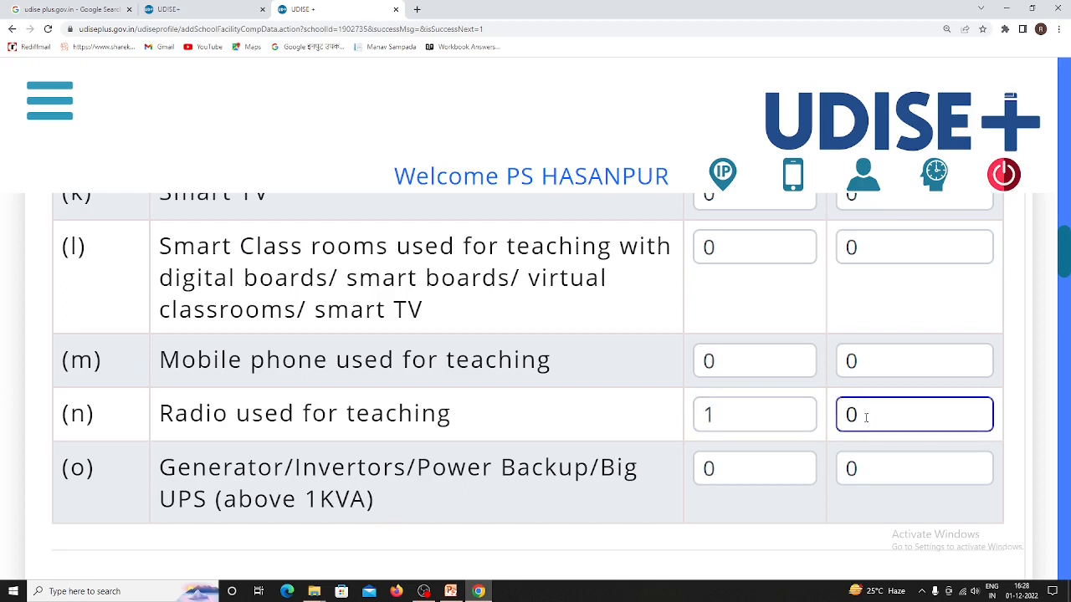
{"action": "key", "text": "BackSpace"}
{"action": "type", "text": "1"}
- Answer the Internet Facility question in 2.23 with No, after trying the Yes option
{"action": "scroll", "coordinate": [752, 492], "scroll_direction": "down", "scroll_amount": 2}
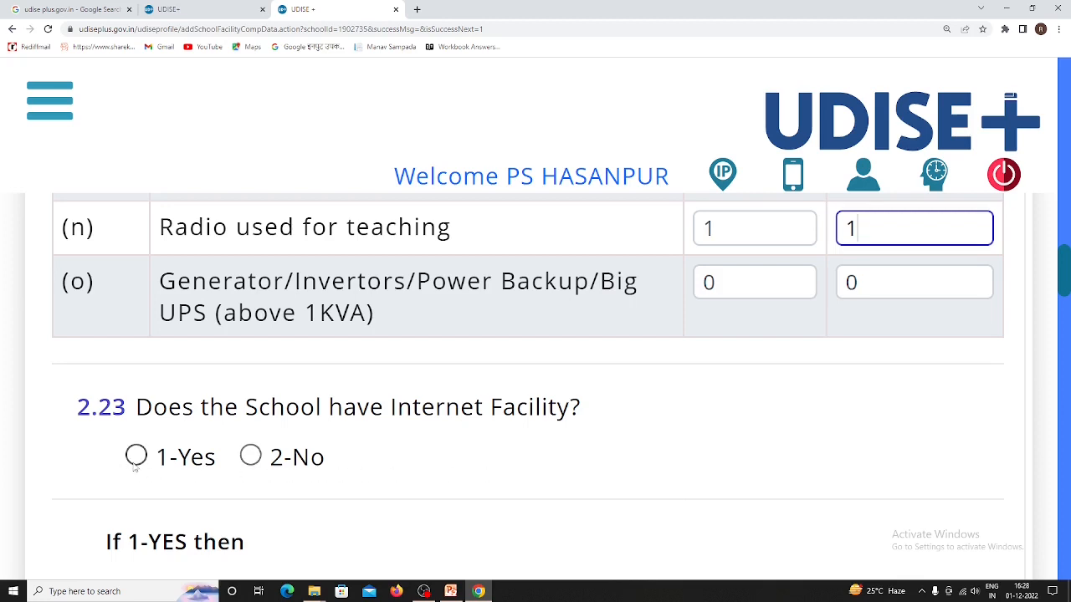
{"action": "left_click", "coordinate": [250, 456]}
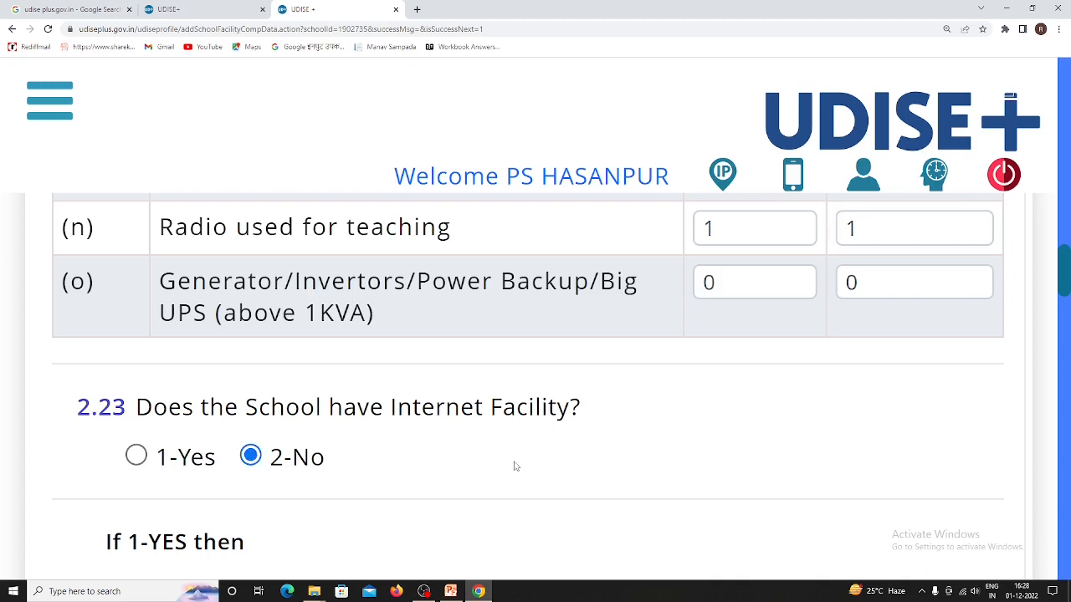
{"action": "scroll", "coordinate": [516, 466], "scroll_direction": "down", "scroll_amount": 2}
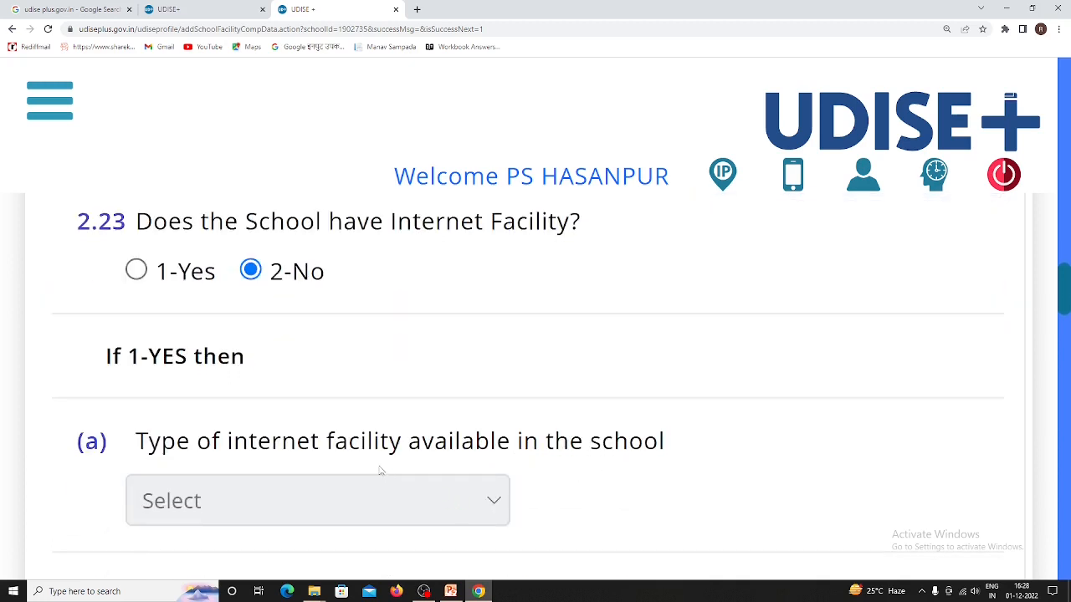
{"action": "left_click", "coordinate": [137, 276]}
{"action": "left_click", "coordinate": [397, 506]}
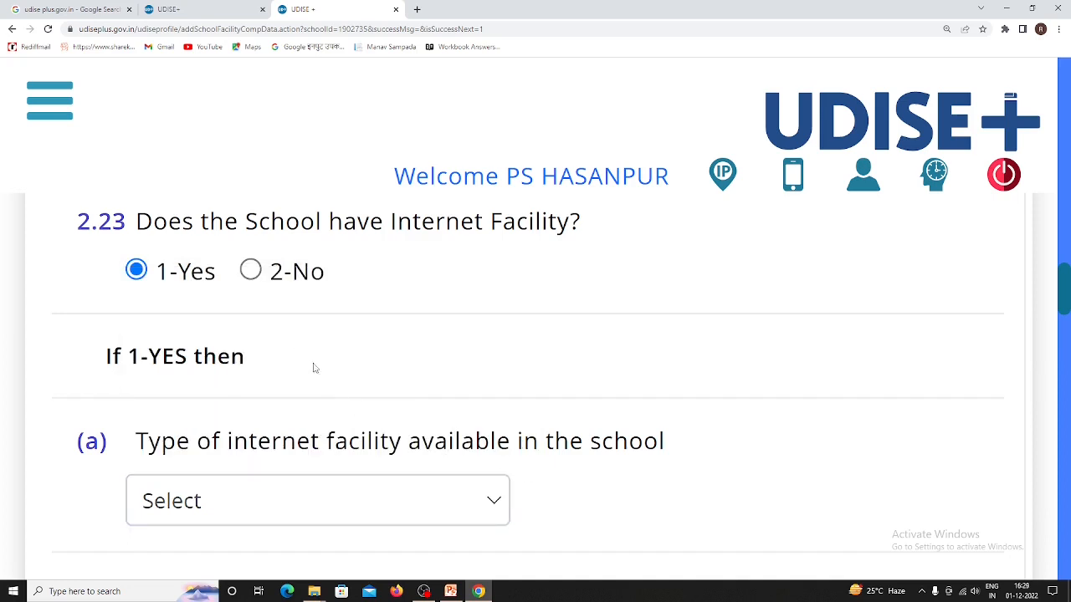
{"action": "left_click", "coordinate": [250, 269]}
- Mark Computer Lab for Students in 2.24(a) as No
{"action": "scroll", "coordinate": [442, 373], "scroll_direction": "down", "scroll_amount": 2}
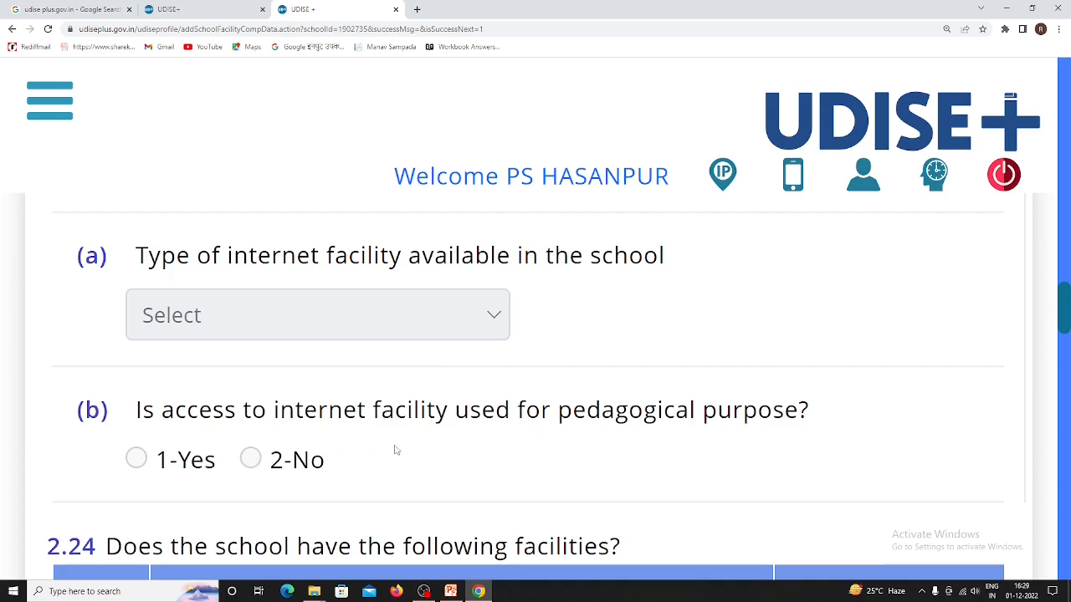
{"action": "scroll", "coordinate": [408, 452], "scroll_direction": "down", "scroll_amount": 2}
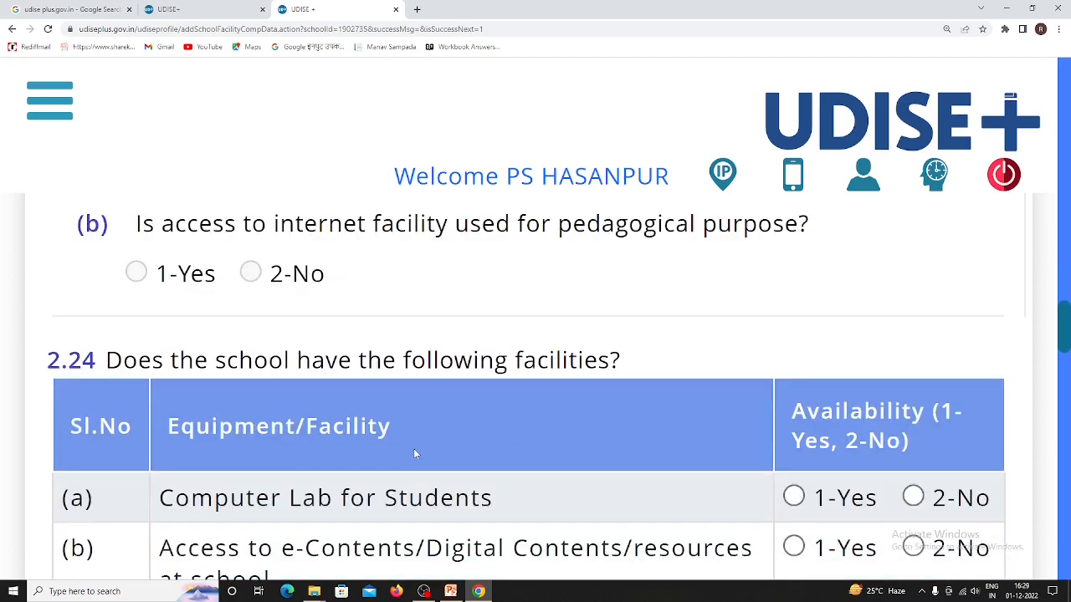
{"action": "scroll", "coordinate": [415, 448], "scroll_direction": "down", "scroll_amount": 2}
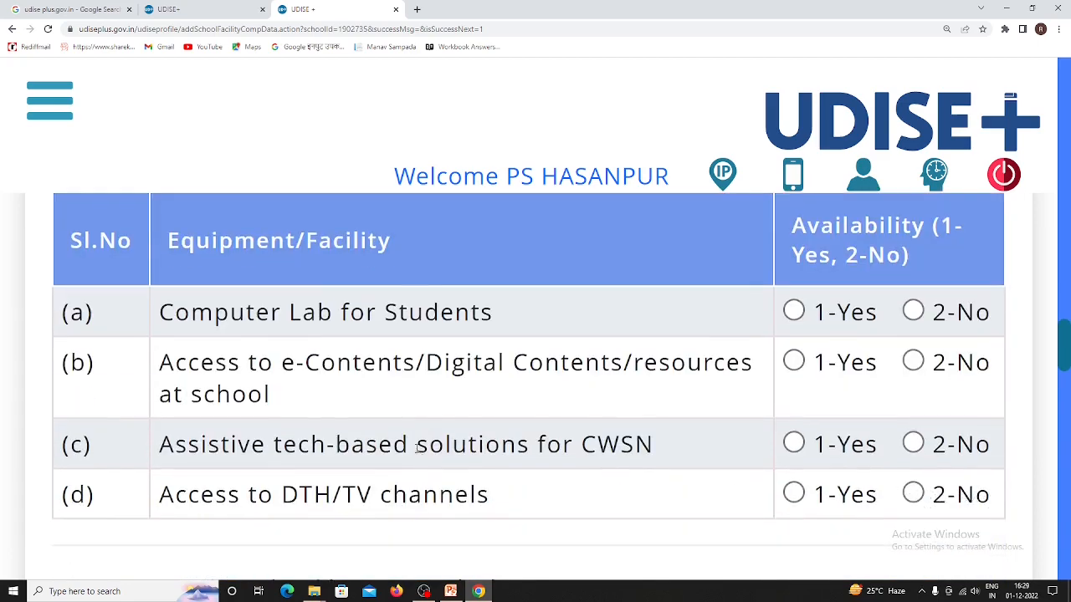
{"action": "scroll", "coordinate": [415, 450], "scroll_direction": "up", "scroll_amount": 2}
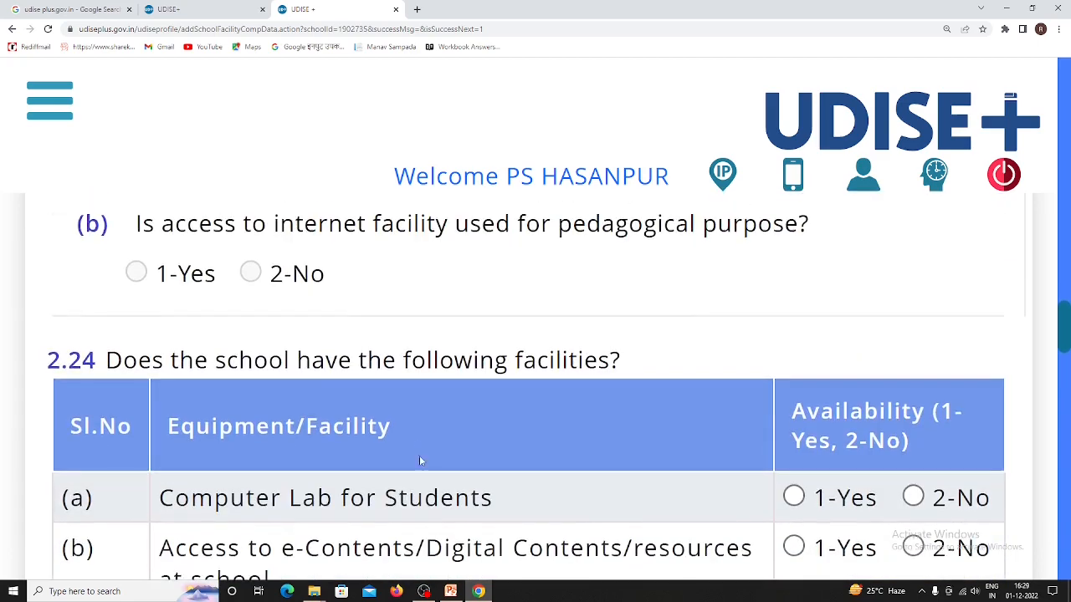
{"action": "left_click", "coordinate": [913, 498]}
- In 2.24, mark access to e-Contents and assistive tech-based solutions for CWSN as Yes, and access to DTH/TV channels as No
{"action": "scroll", "coordinate": [809, 477], "scroll_direction": "down", "scroll_amount": 2}
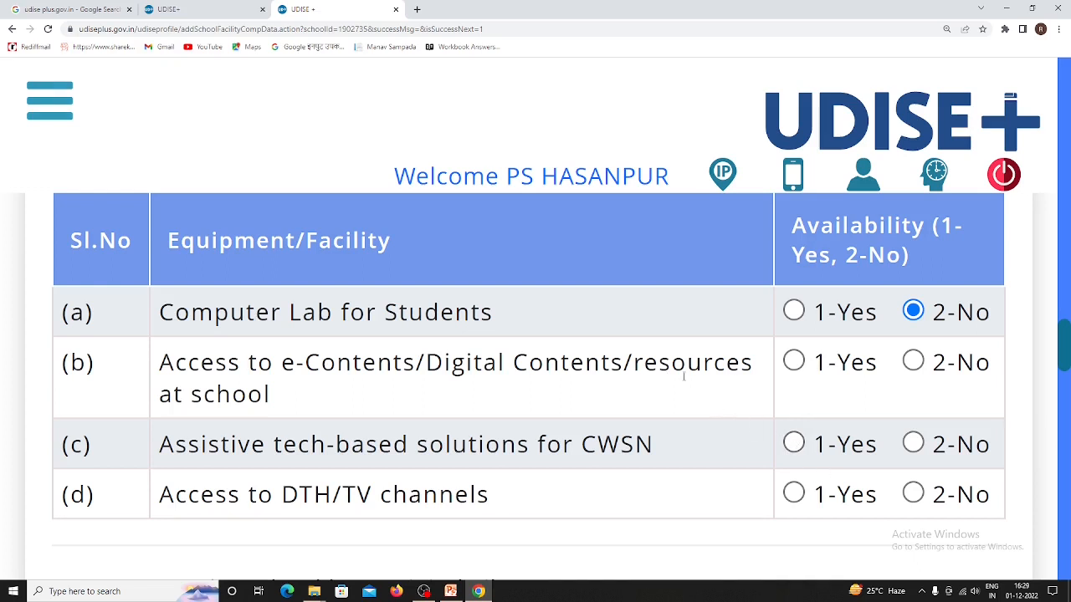
{"action": "left_click", "coordinate": [795, 363]}
{"action": "left_click", "coordinate": [795, 447]}
{"action": "scroll", "coordinate": [609, 500], "scroll_direction": "down", "scroll_amount": 2}
{"action": "scroll", "coordinate": [609, 499], "scroll_direction": "up", "scroll_amount": 2}
{"action": "left_click", "coordinate": [913, 495]}
- Answer the Digital Library question in 2.25 with No, after trying the Yes option
{"action": "scroll", "coordinate": [545, 507], "scroll_direction": "down", "scroll_amount": 2}
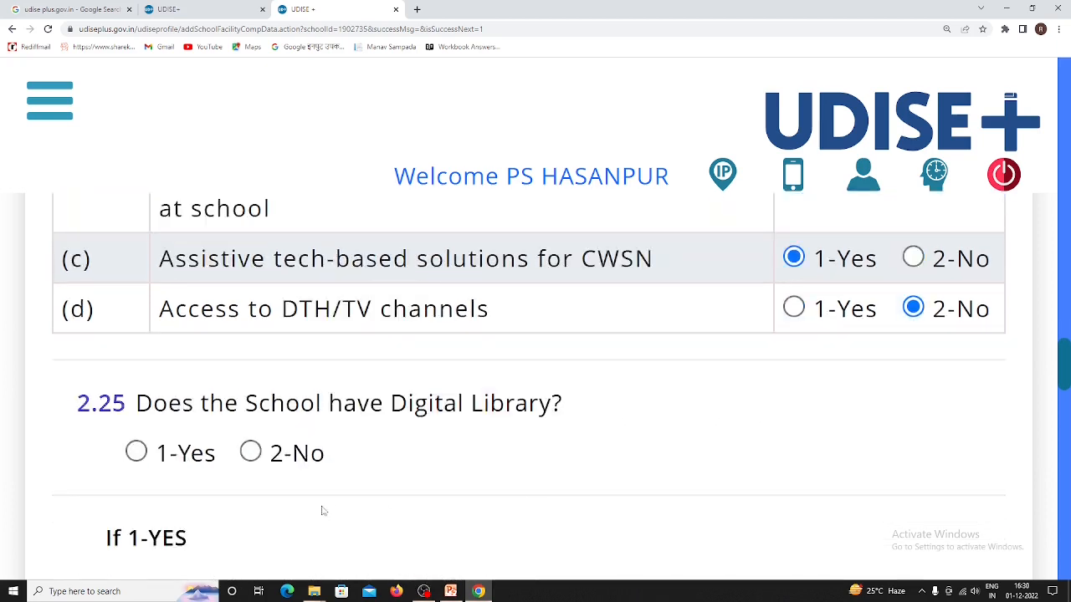
{"action": "left_click", "coordinate": [138, 453]}
{"action": "scroll", "coordinate": [490, 502], "scroll_direction": "down", "scroll_amount": 2}
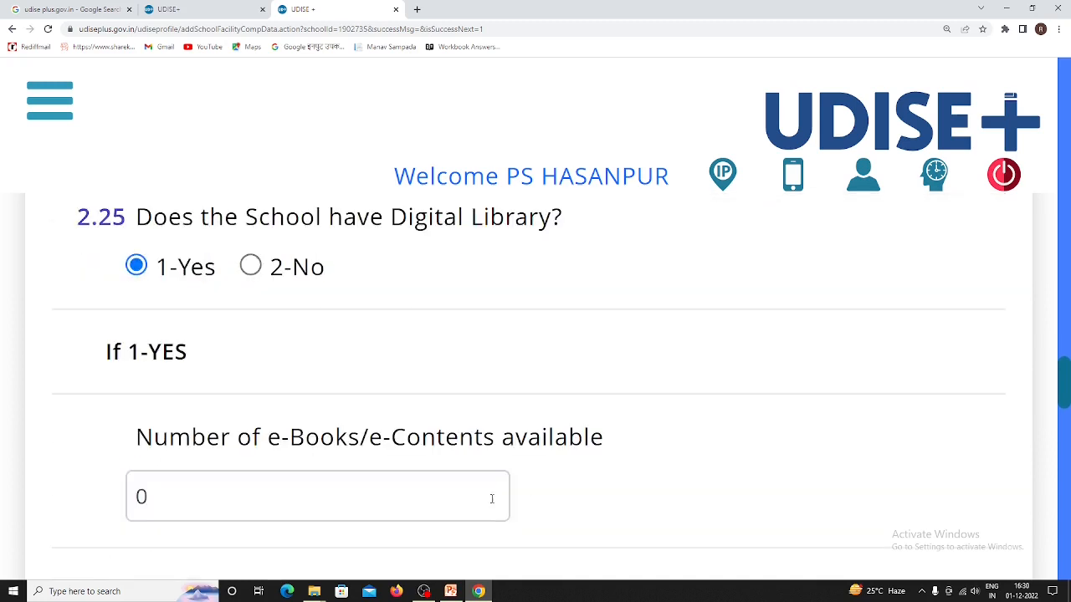
{"action": "left_click", "coordinate": [251, 266]}
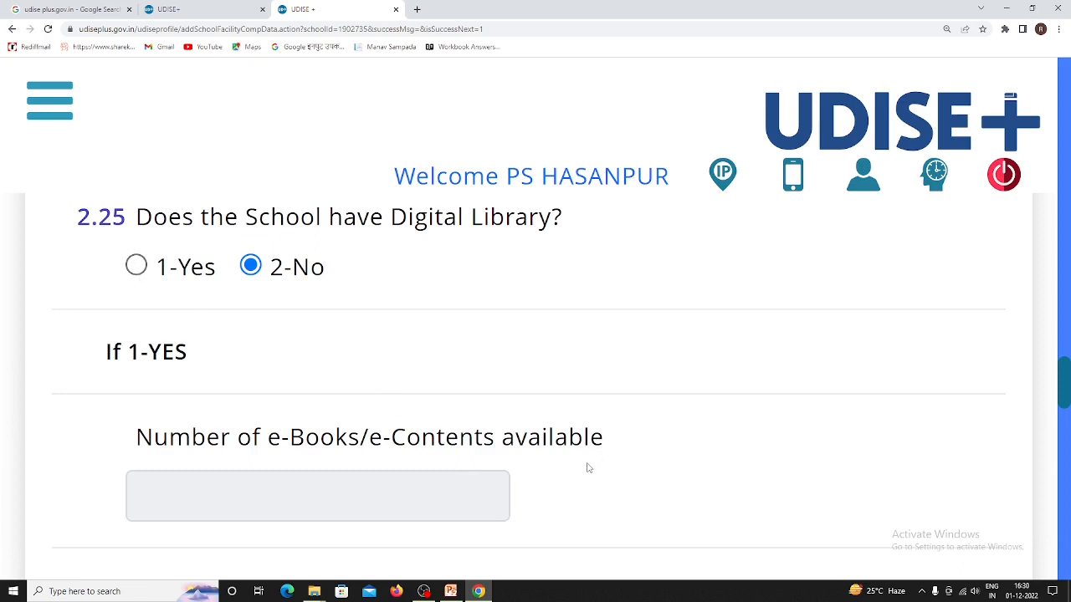
- Answer the 2.26 question on ICT-based teaching tools with Yes and enter 1 hour spent per week
{"action": "scroll", "coordinate": [589, 468], "scroll_direction": "down", "scroll_amount": 2}
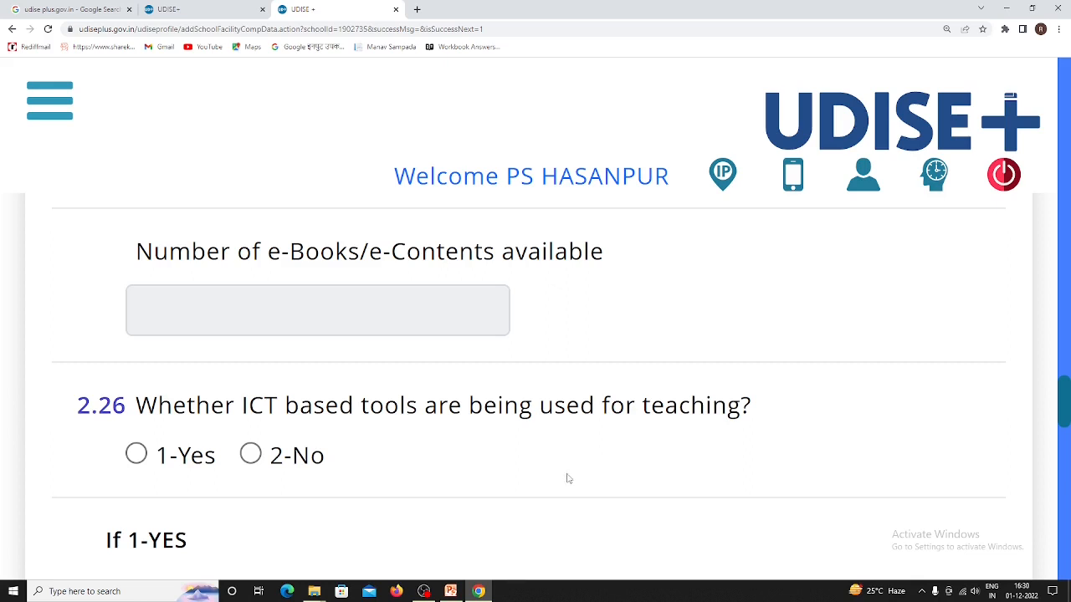
{"action": "left_click", "coordinate": [136, 454]}
{"action": "scroll", "coordinate": [460, 474], "scroll_direction": "down", "scroll_amount": 2}
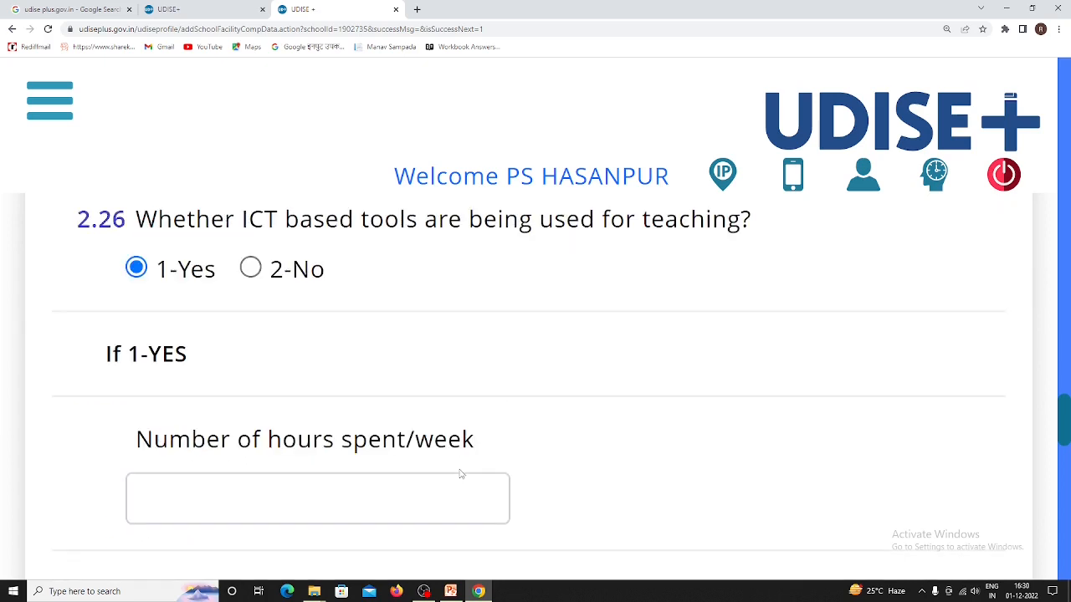
{"action": "left_click", "coordinate": [437, 497]}
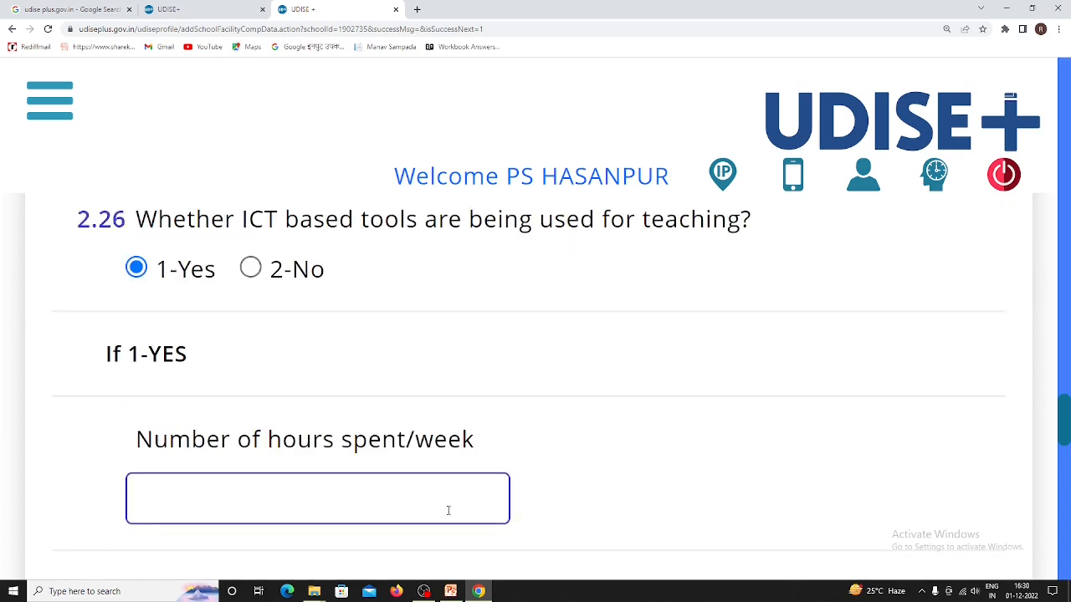
{"action": "type", "text": "1"}
{"action": "left_click", "coordinate": [613, 489]}
{"action": "scroll", "coordinate": [614, 486], "scroll_direction": "down", "scroll_amount": 2}
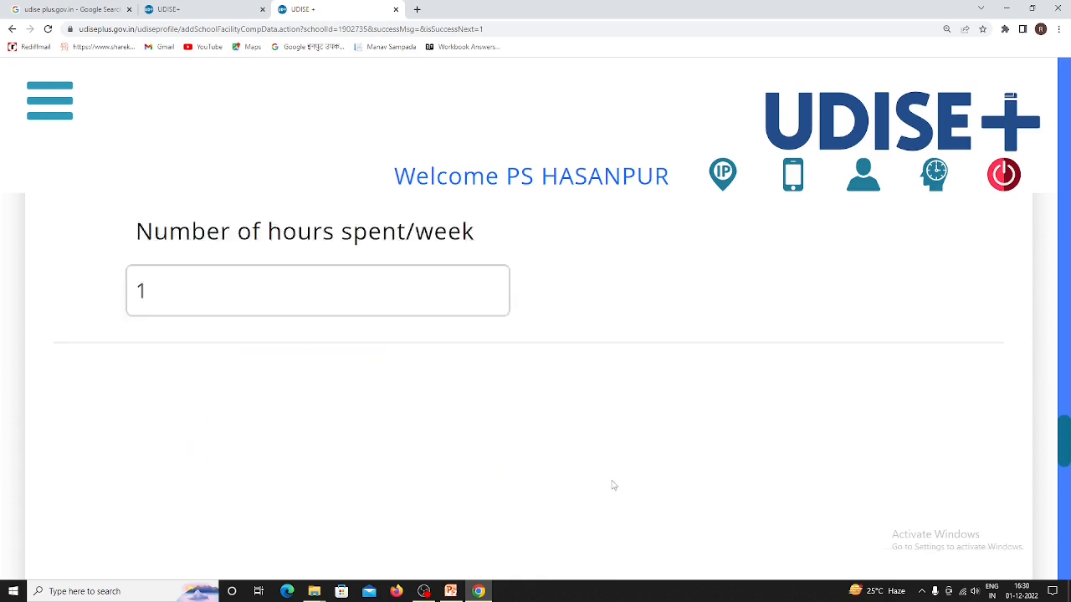
- Leave the 2.22 to 2.27 section and return to the school dashboard
{"action": "scroll", "coordinate": [613, 485], "scroll_direction": "down", "scroll_amount": 5}
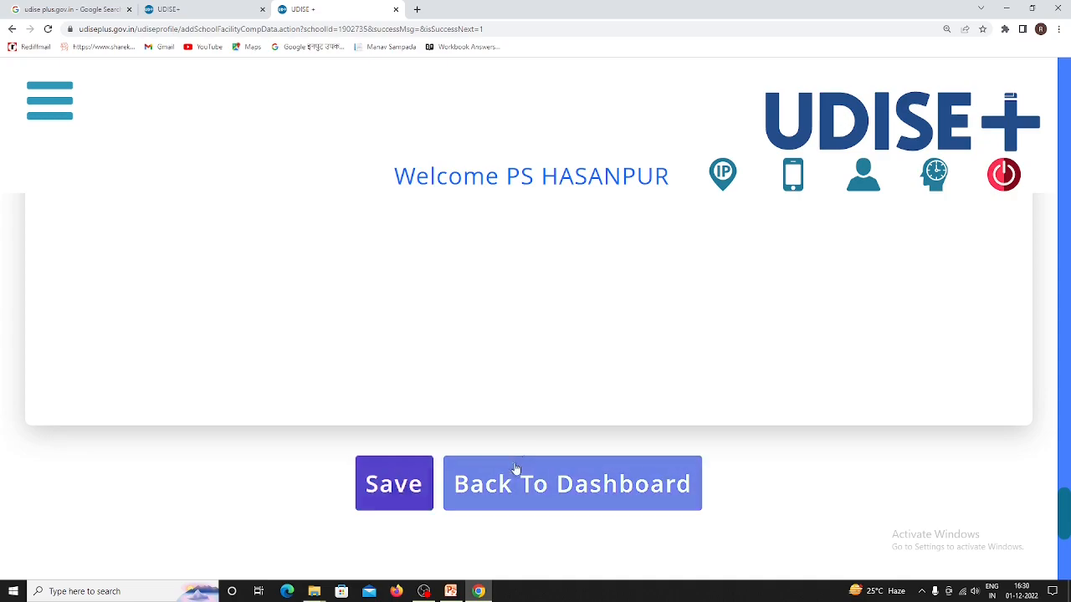
{"action": "scroll", "coordinate": [524, 435], "scroll_direction": "up", "scroll_amount": 5}
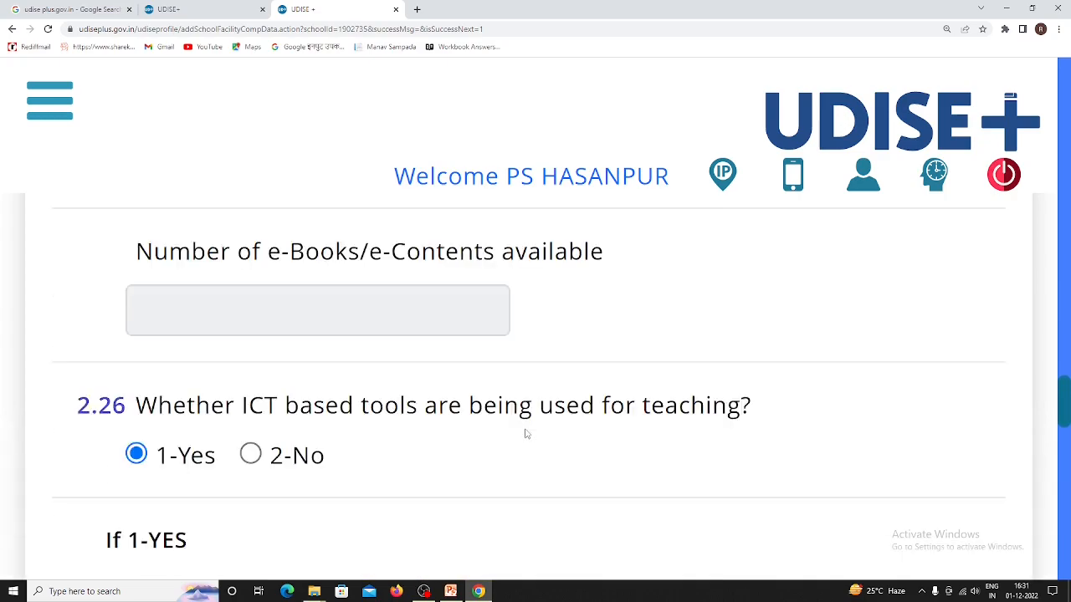
{"action": "scroll", "coordinate": [526, 432], "scroll_direction": "up", "scroll_amount": 20}
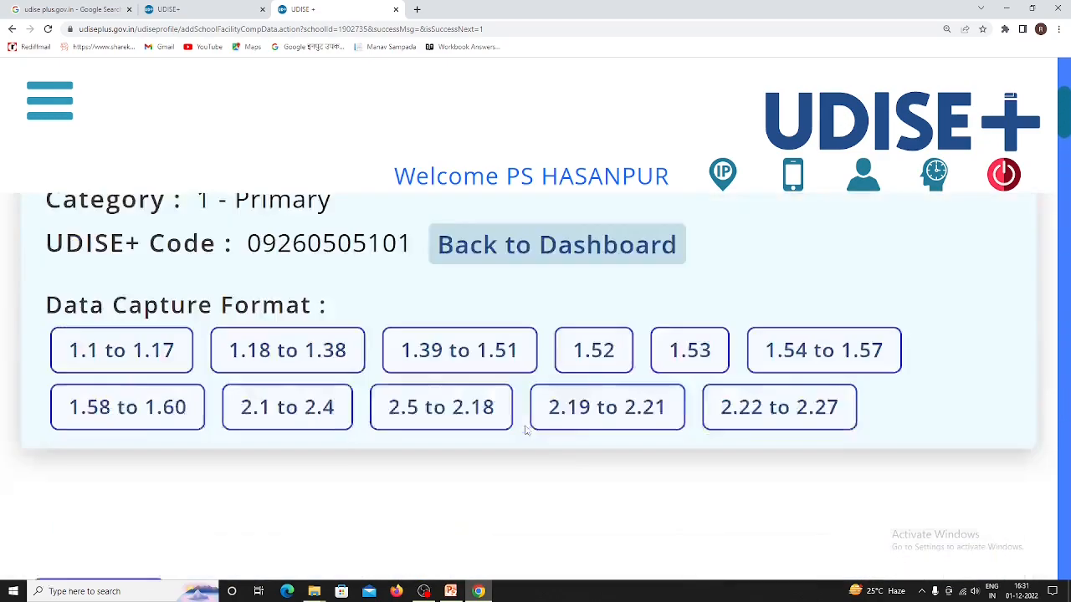
{"action": "scroll", "coordinate": [525, 429], "scroll_direction": "up", "scroll_amount": 4}
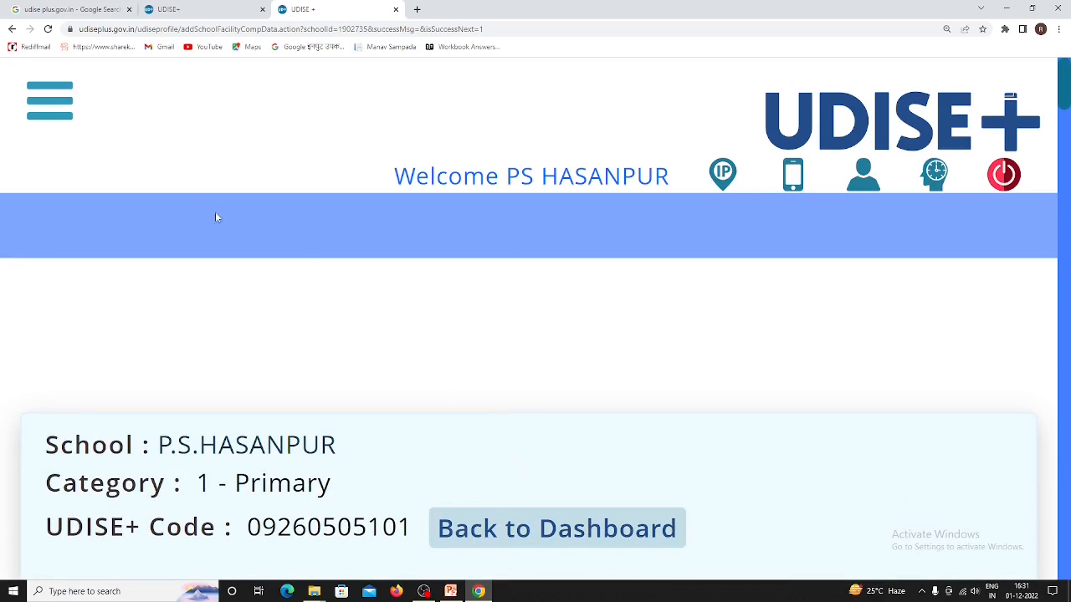
{"action": "scroll", "coordinate": [382, 406], "scroll_direction": "down", "scroll_amount": 1}
{"action": "scroll", "coordinate": [430, 425], "scroll_direction": "up", "scroll_amount": 1}
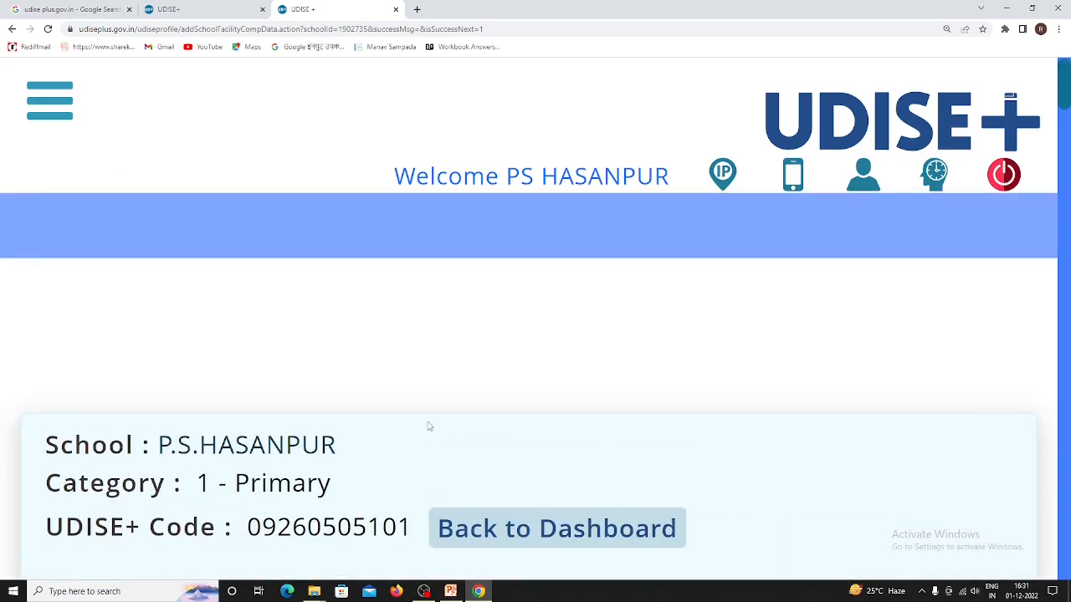
{"action": "left_click", "coordinate": [497, 531]}
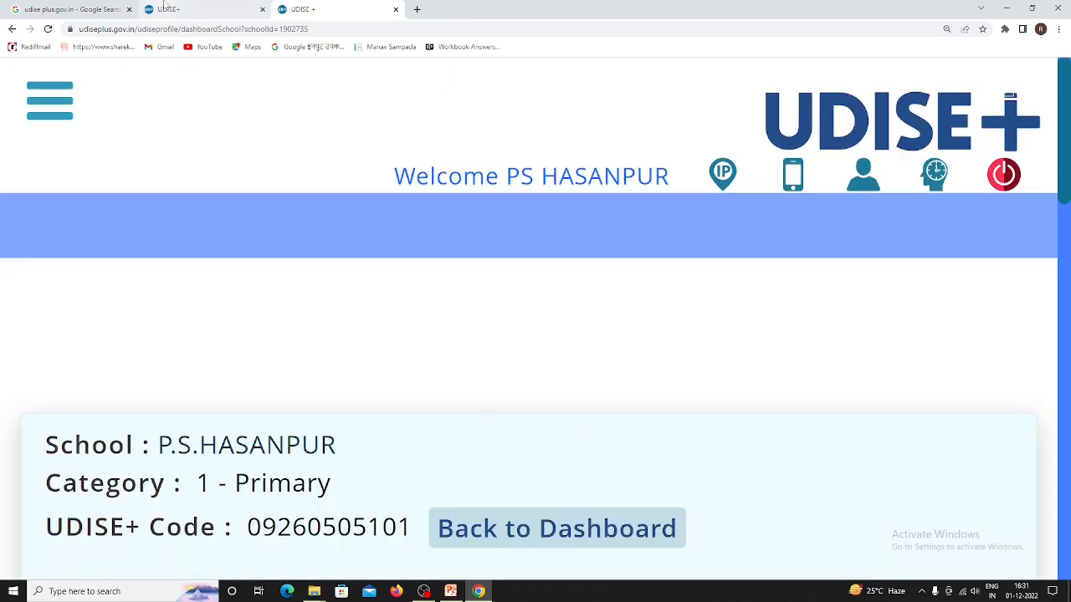
- Close the school's profile and facilities page and return to the UDISE+ home page
{"action": "left_click", "coordinate": [168, 9]}
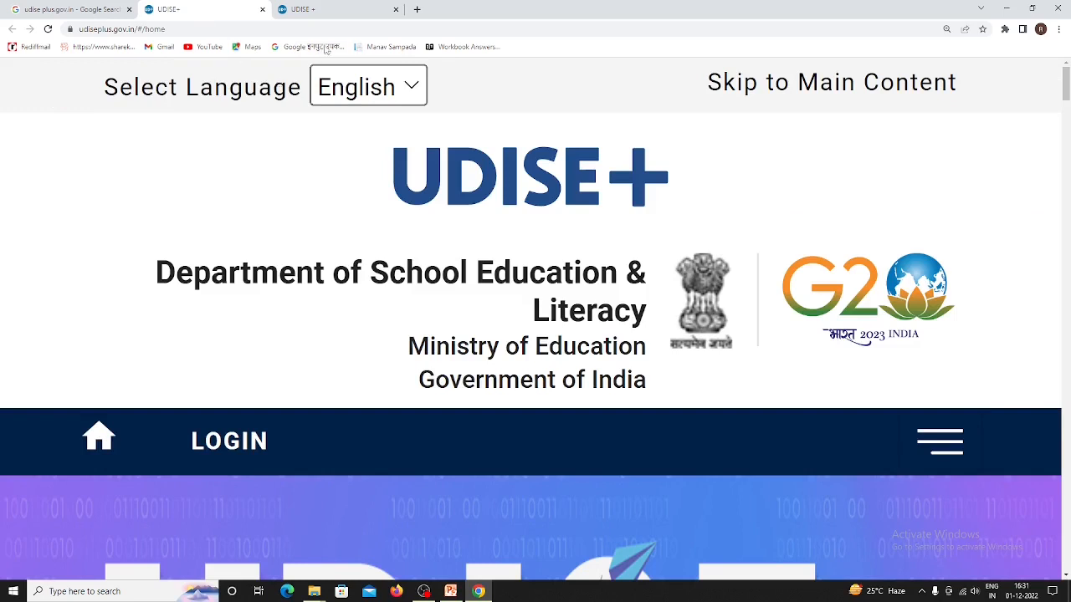
{"action": "left_click", "coordinate": [336, 13]}
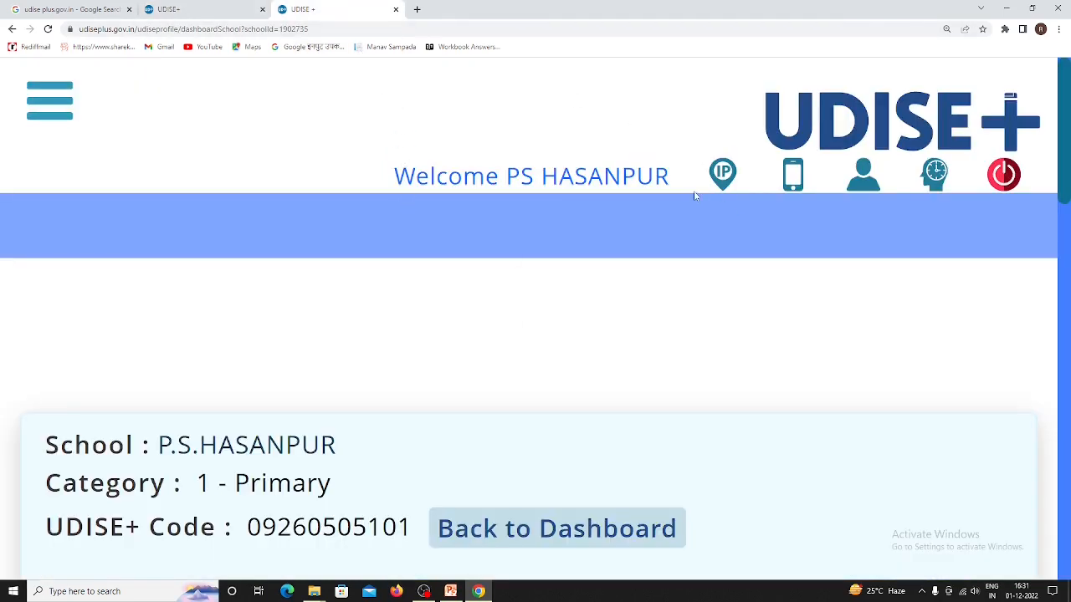
{"action": "left_click", "coordinate": [397, 9]}
{"action": "scroll", "coordinate": [783, 223], "scroll_direction": "down", "scroll_amount": 2}
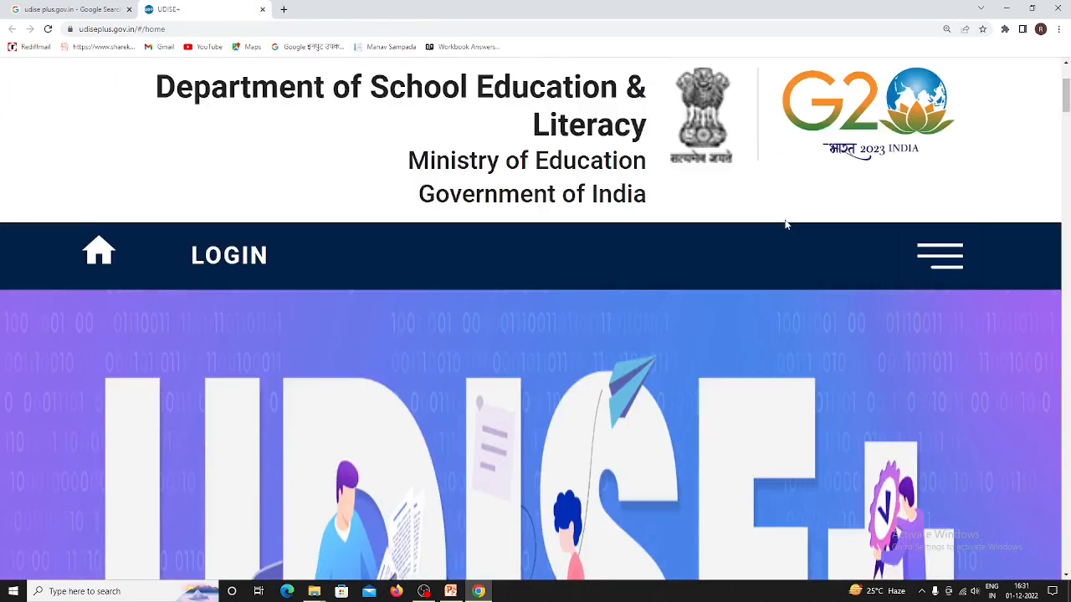
{"action": "scroll", "coordinate": [779, 224], "scroll_direction": "up", "scroll_amount": 2}
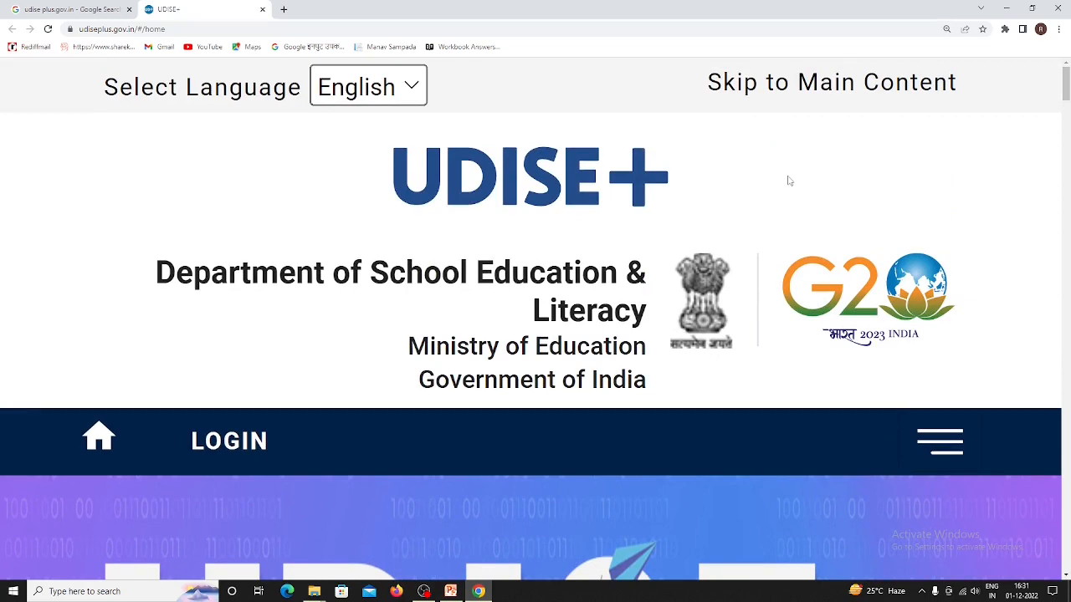
- Reduce the home page zoom to 125% and open the Teacher Module login for AY 2022-23
{"action": "key", "text": "ctrl+minus"}
{"action": "key", "text": "ctrl+minus"}
{"action": "key", "text": "ctrl+minus"}
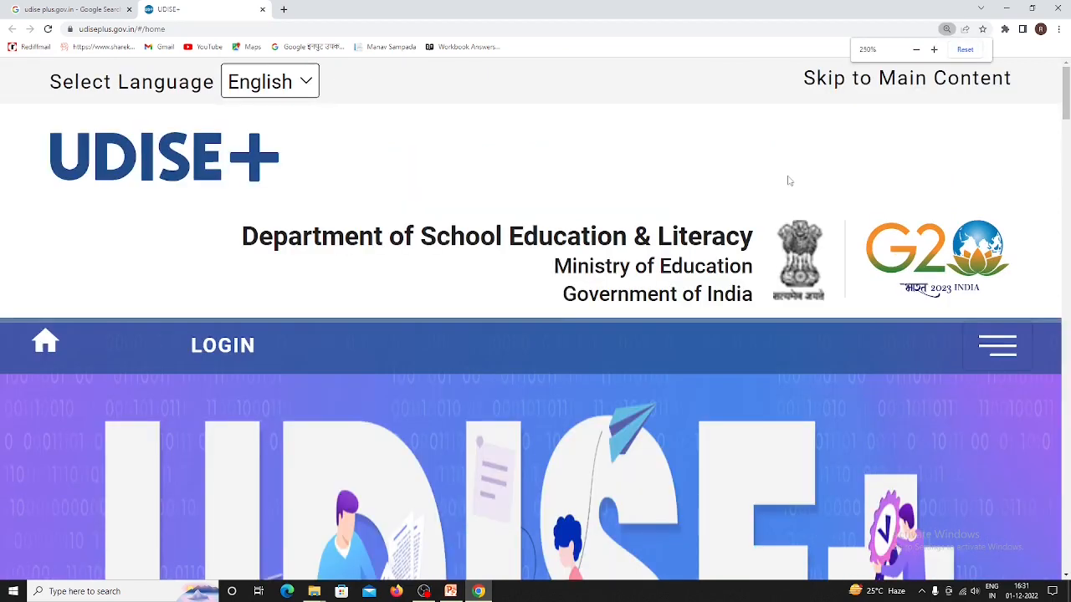
{"action": "key", "text": "ctrl+minus"}
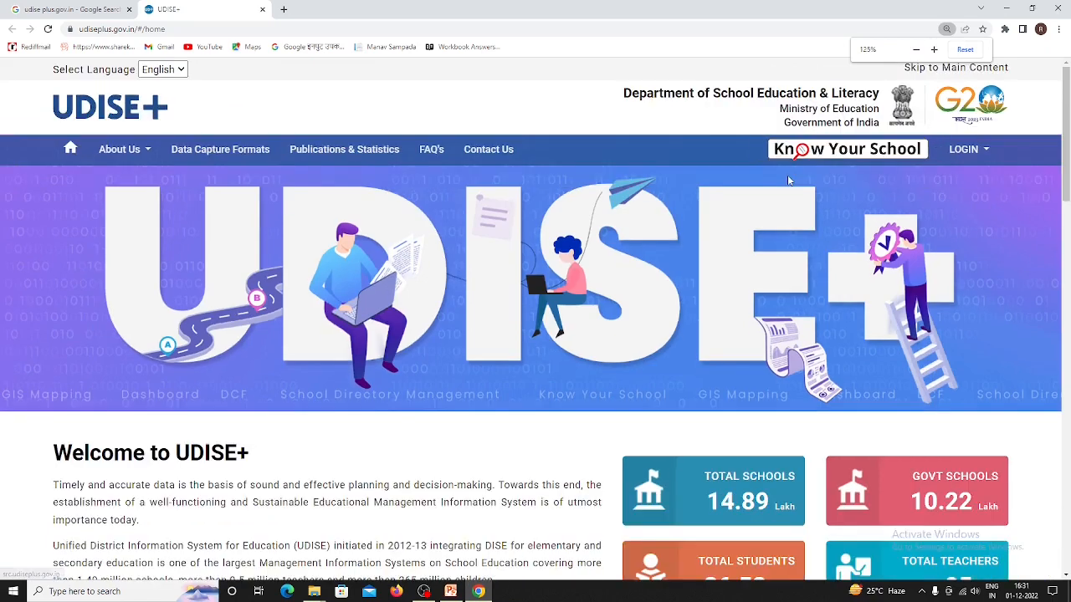
{"action": "left_click", "coordinate": [984, 153]}
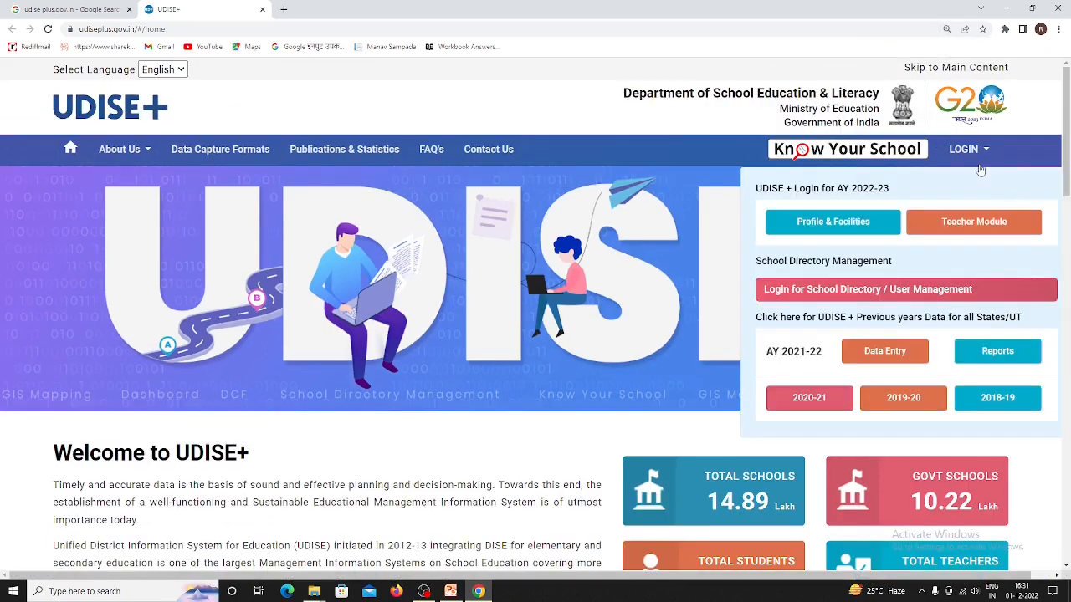
{"action": "left_click", "coordinate": [977, 225]}
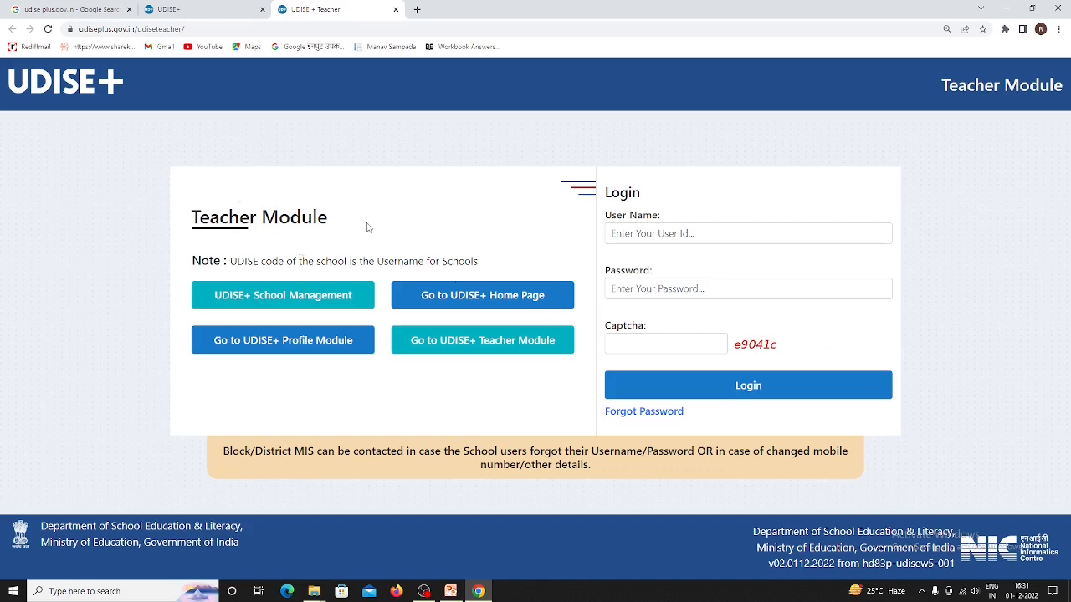
- Log in to the Teacher Module with the school's user name, the account password and the displayed captcha
{"action": "left_click", "coordinate": [713, 235]}
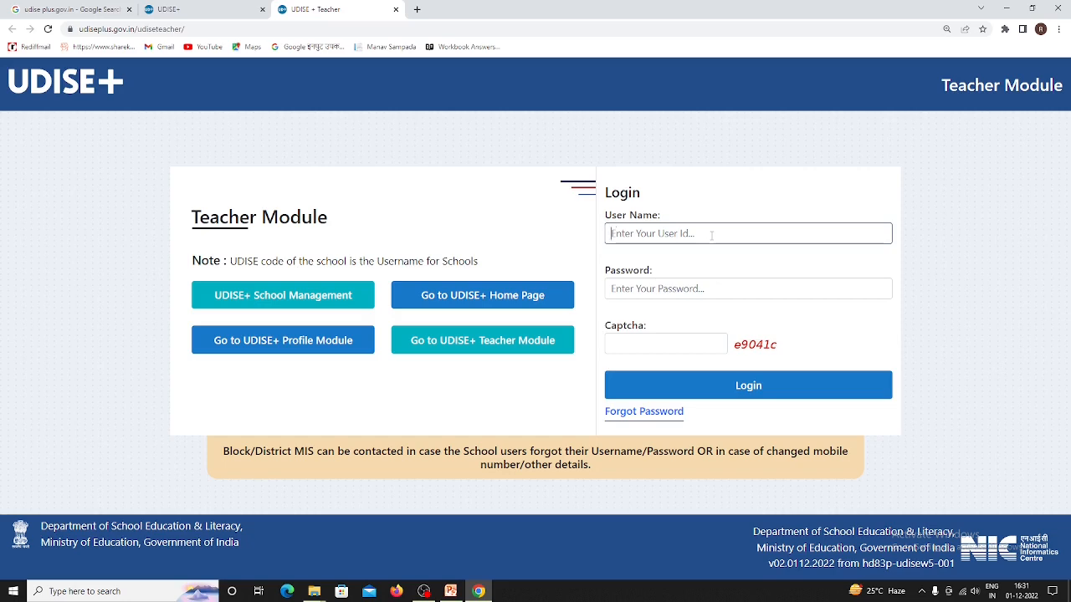
{"action": "type", "text": "092605"}
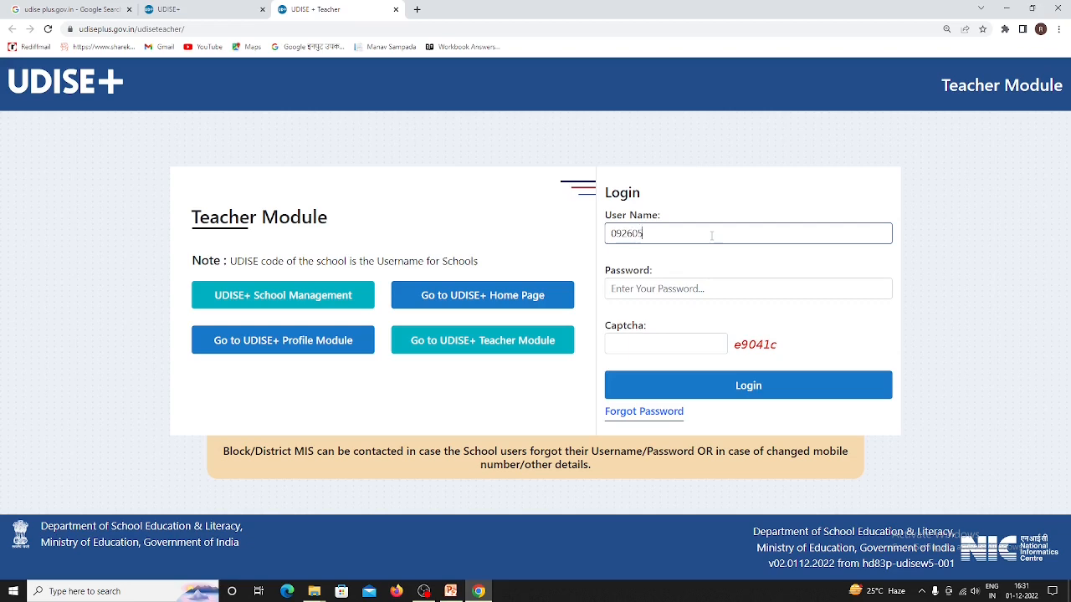
{"action": "type", "text": "05101•••"}
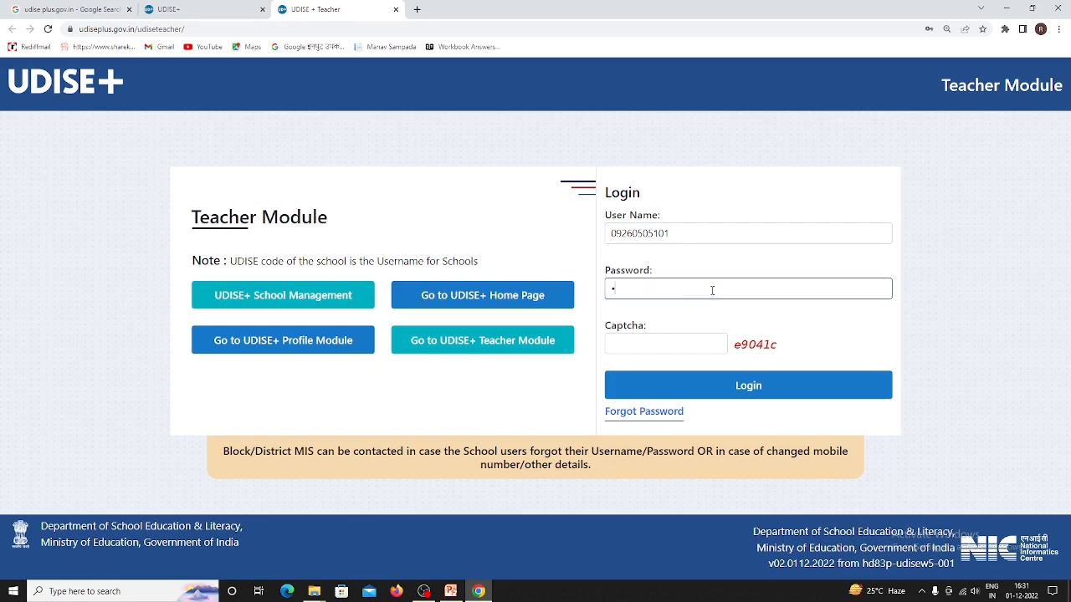
{"action": "type", "text": "•••••••"}
{"action": "left_click", "coordinate": [685, 342]}
{"action": "type", "text": "e"}
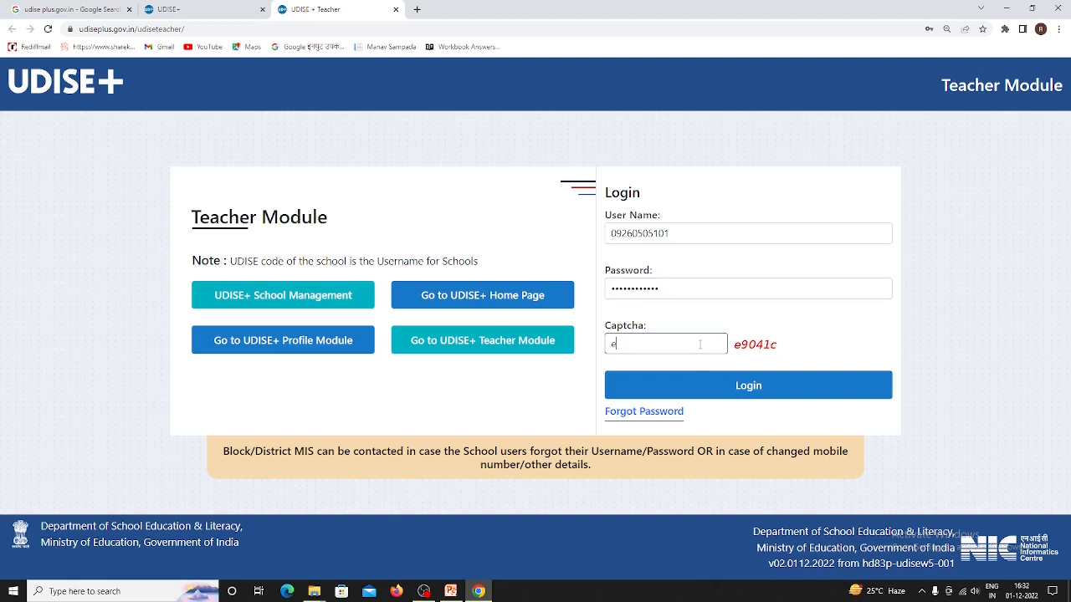
{"action": "type", "text": "9041c"}
{"action": "left_click", "coordinate": [770, 384]}
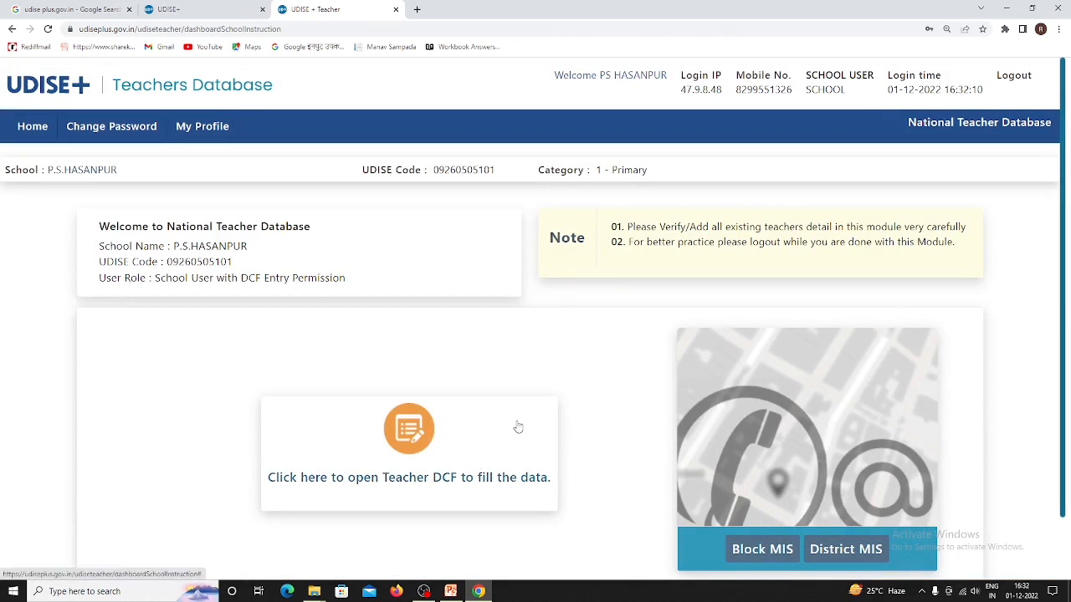
- Enlarge the page to 200% and open the Teacher DCF for filling in data
{"action": "key", "text": "ctrl+plus"}
{"action": "key", "text": "ctrl+plus"}
{"action": "key", "text": "ctrl+plus"}
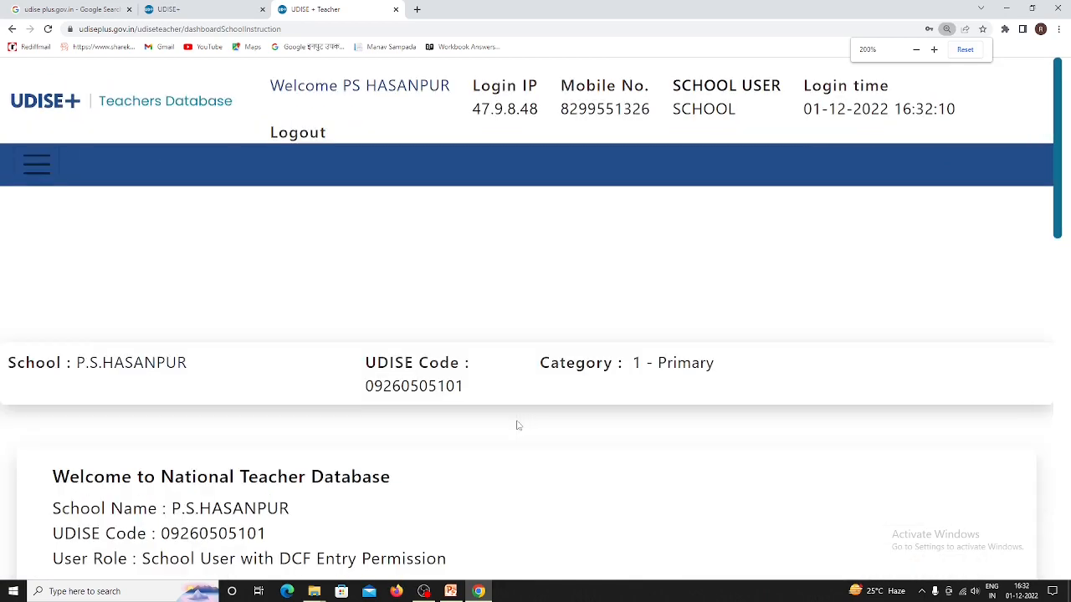
{"action": "scroll", "coordinate": [375, 416], "scroll_direction": "down", "scroll_amount": 4}
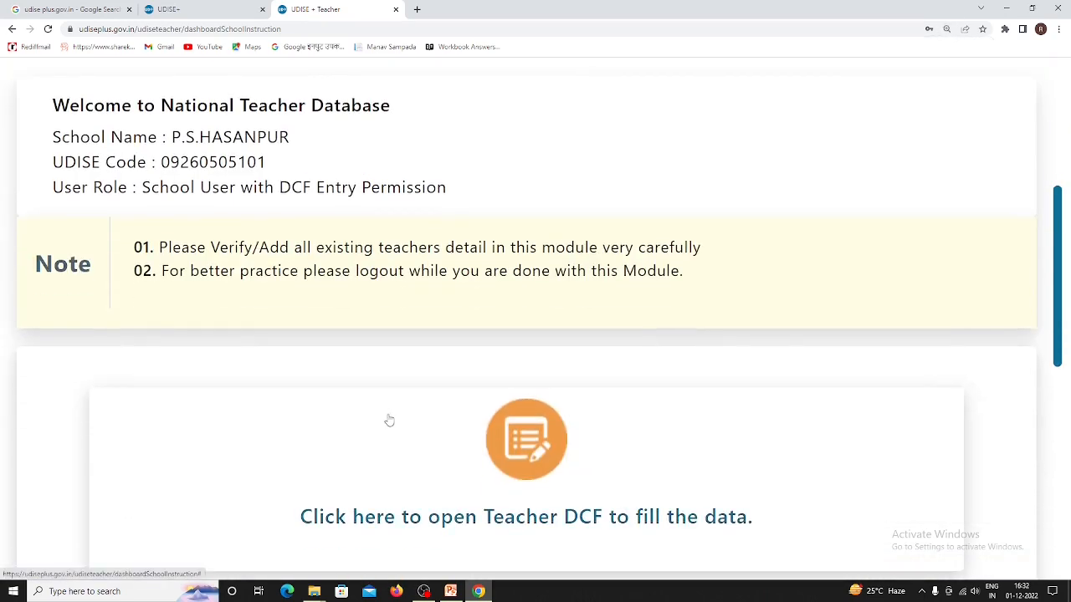
{"action": "left_click", "coordinate": [527, 463]}
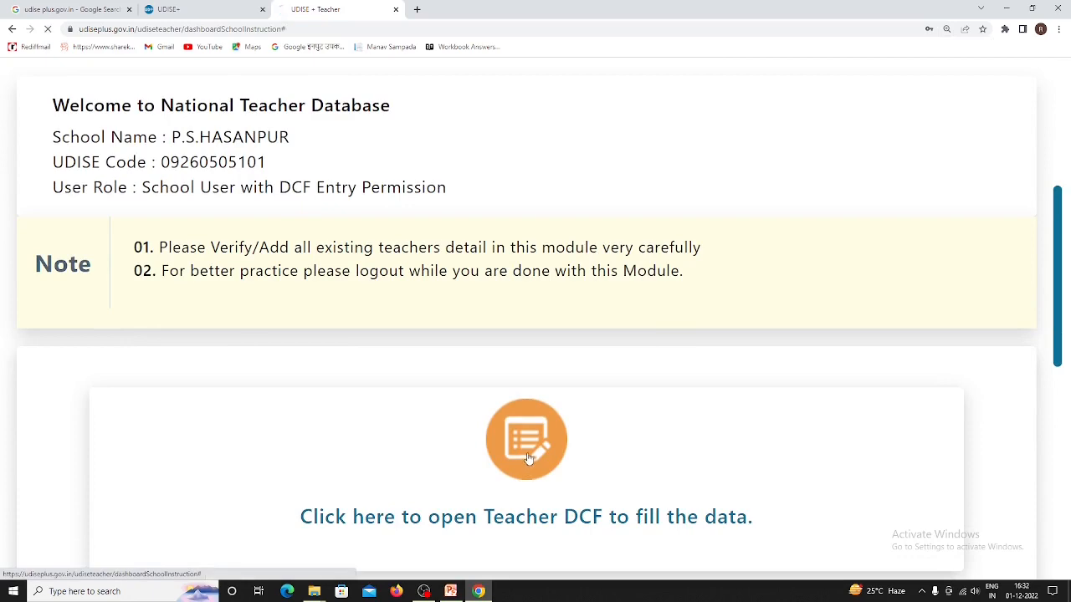
- Check the list of inactive/deleted teachers, and go back to the school dashboard
{"action": "scroll", "coordinate": [596, 448], "scroll_direction": "down", "scroll_amount": 2}
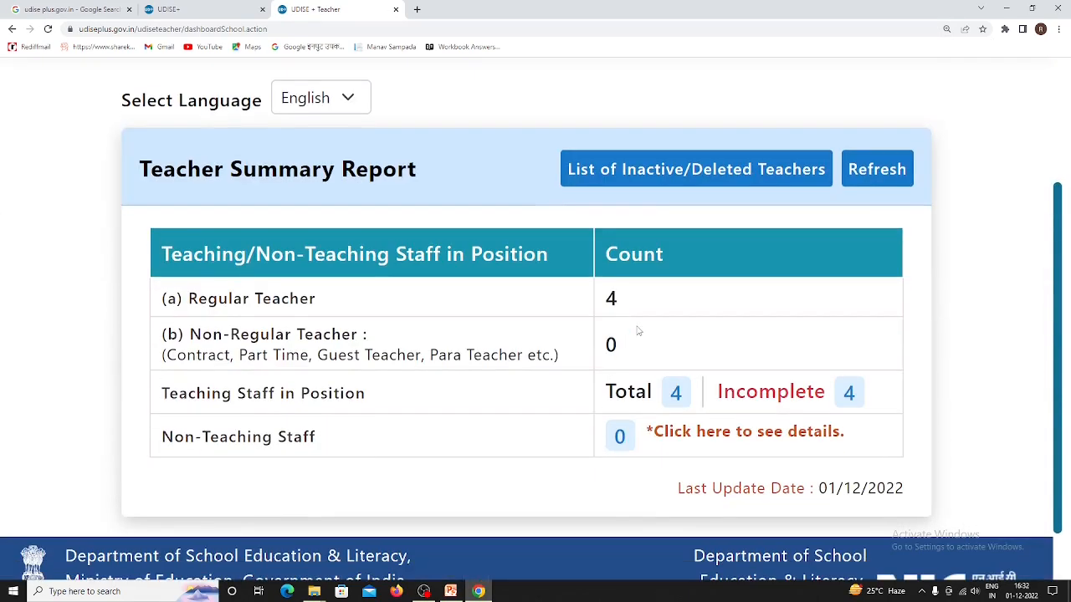
{"action": "left_click", "coordinate": [717, 170]}
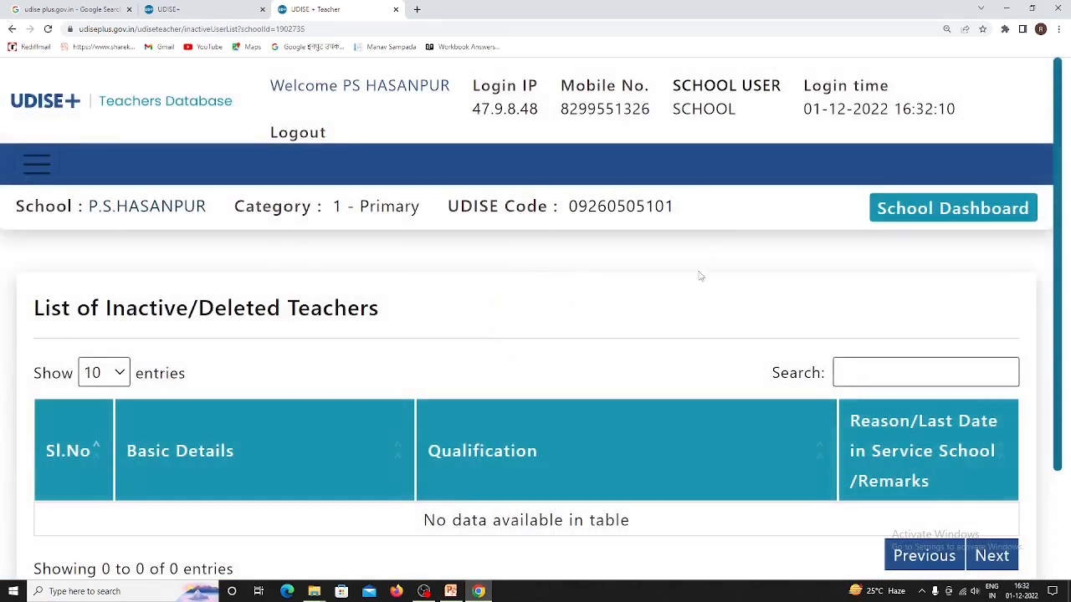
{"action": "scroll", "coordinate": [698, 281], "scroll_direction": "down", "scroll_amount": 2}
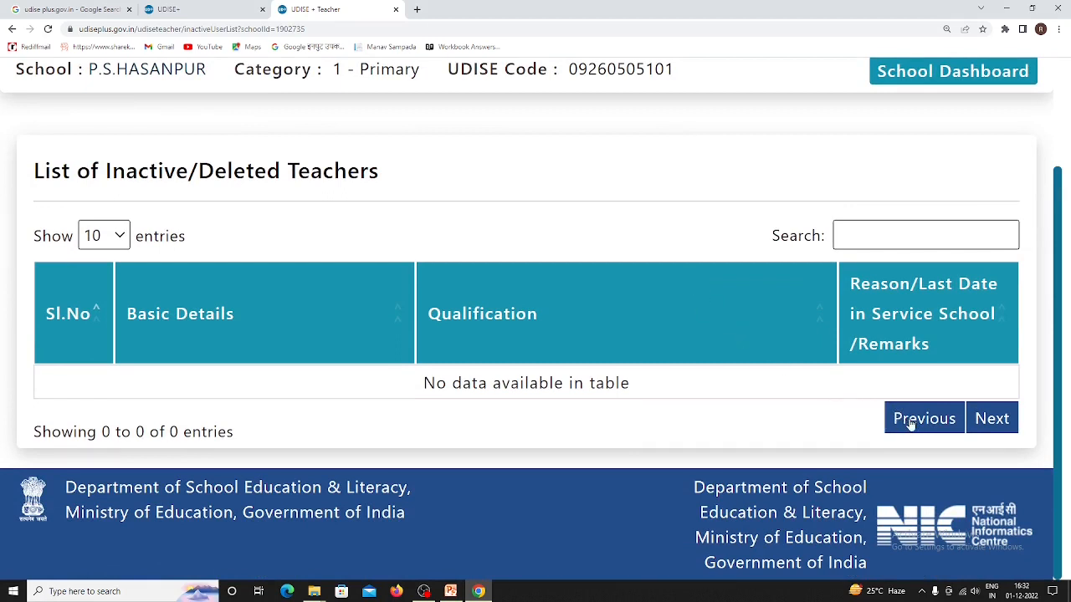
{"action": "left_click", "coordinate": [901, 79]}
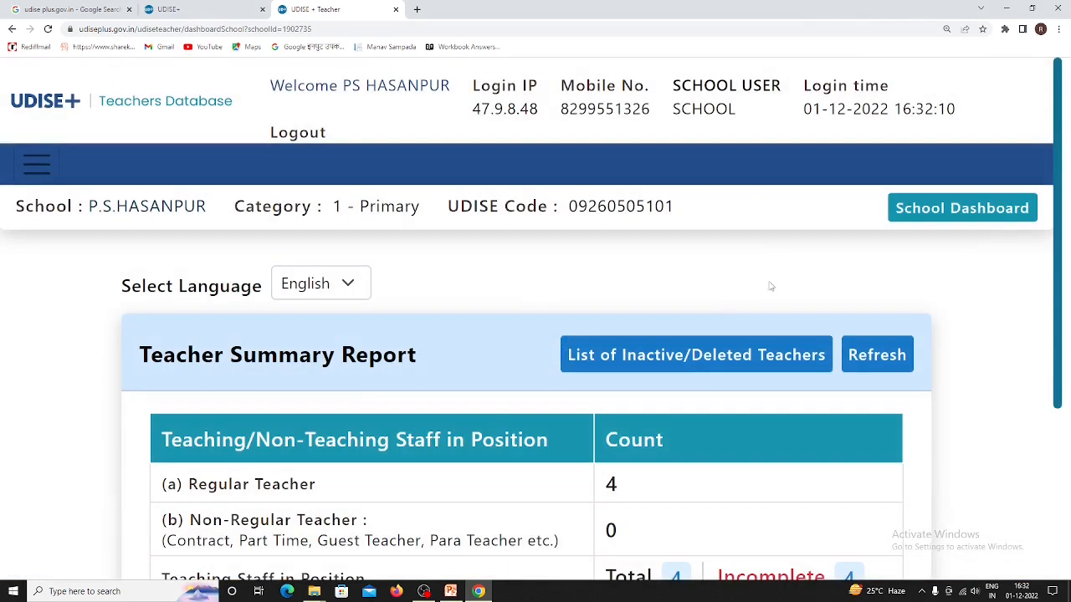
- Open the list of the total teaching staff in position and look through the teachers' details in 3.3
{"action": "scroll", "coordinate": [770, 283], "scroll_direction": "down", "scroll_amount": 2}
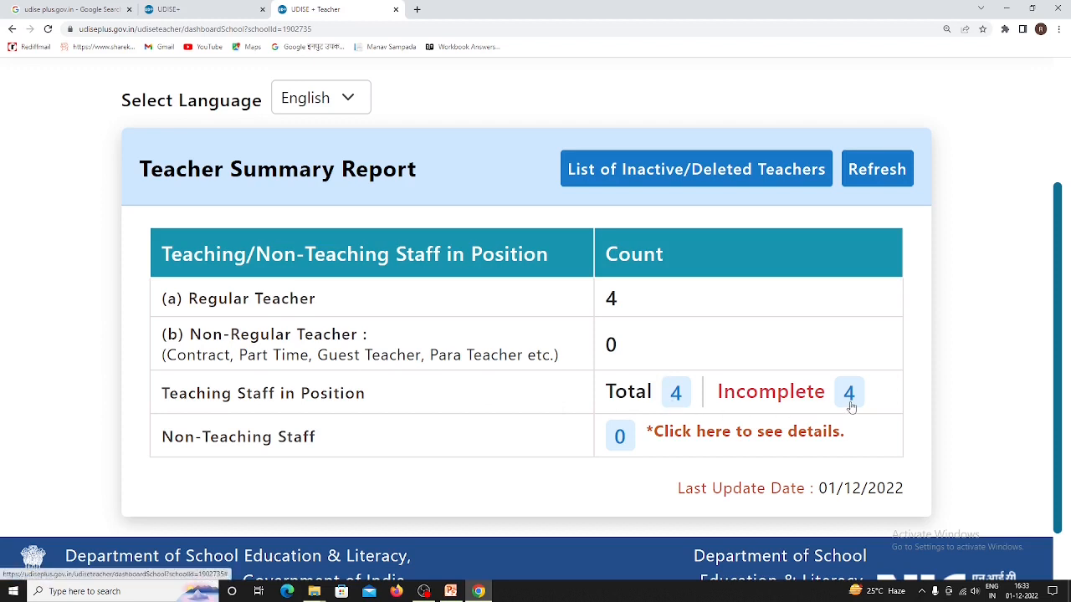
{"action": "left_click", "coordinate": [676, 394]}
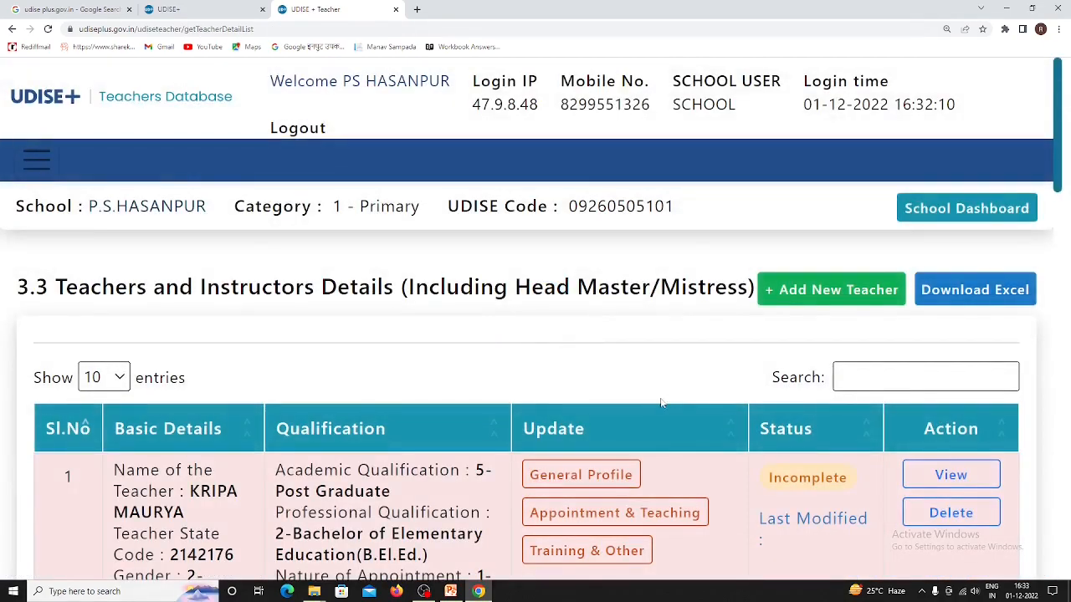
{"action": "scroll", "coordinate": [659, 407], "scroll_direction": "down", "scroll_amount": 2}
{"action": "scroll", "coordinate": [658, 406], "scroll_direction": "down", "scroll_amount": 6}
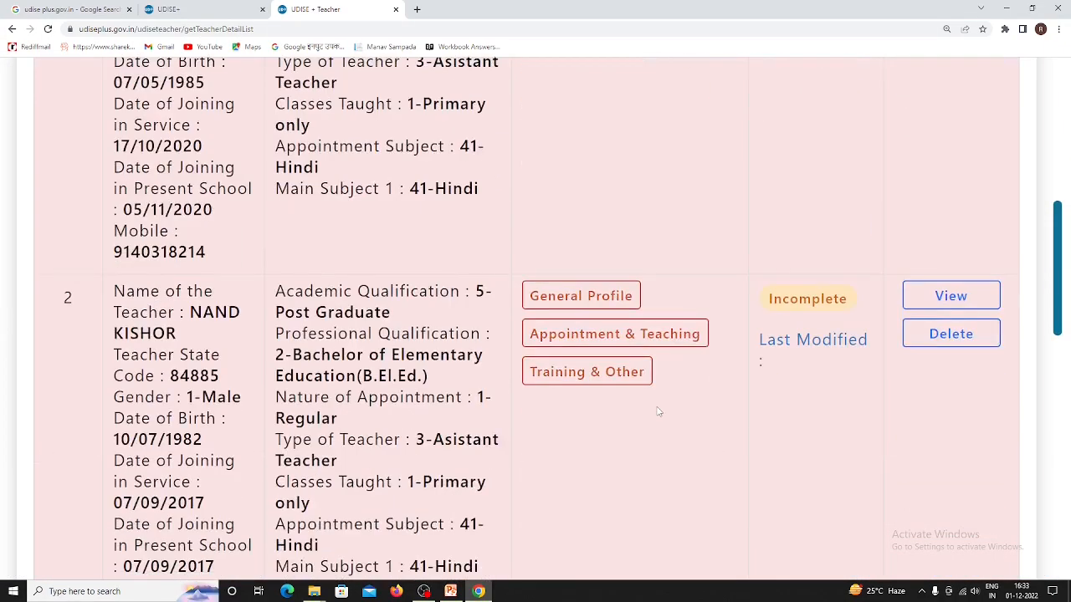
{"action": "scroll", "coordinate": [658, 413], "scroll_direction": "down", "scroll_amount": 4}
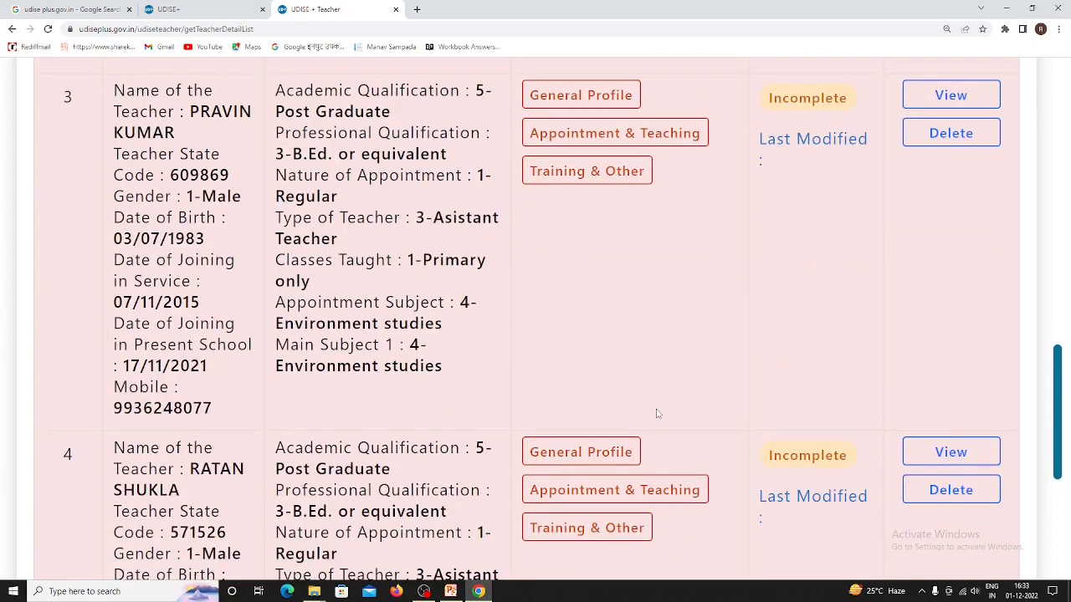
{"action": "scroll", "coordinate": [657, 413], "scroll_direction": "up", "scroll_amount": 10}
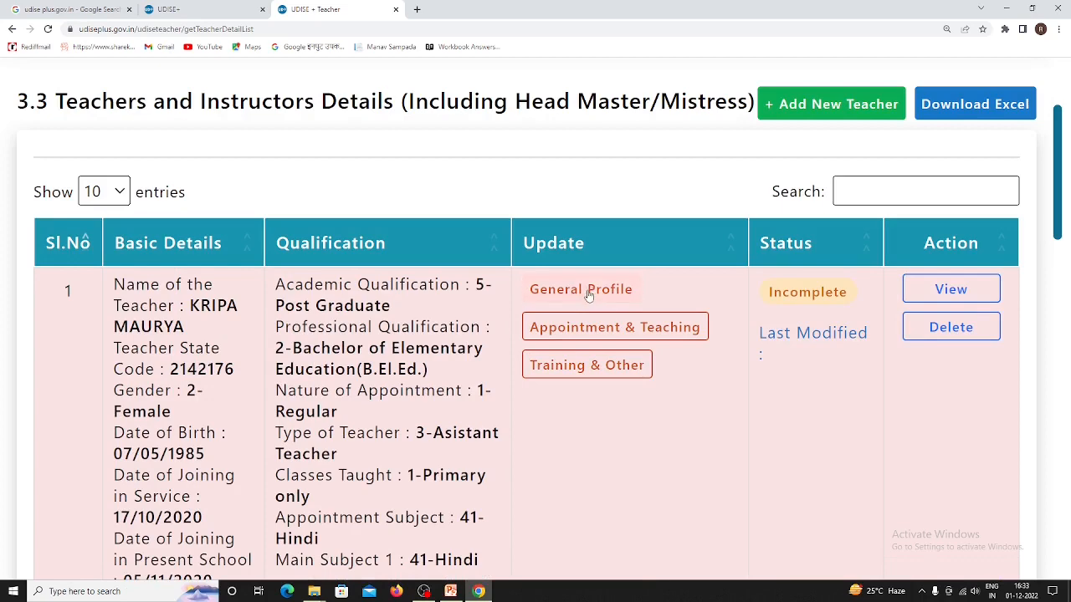
- Open the first teacher's General Profile and set 3.3.6 (b) Trade / Degree to 1-M.A
{"action": "left_click", "coordinate": [589, 295]}
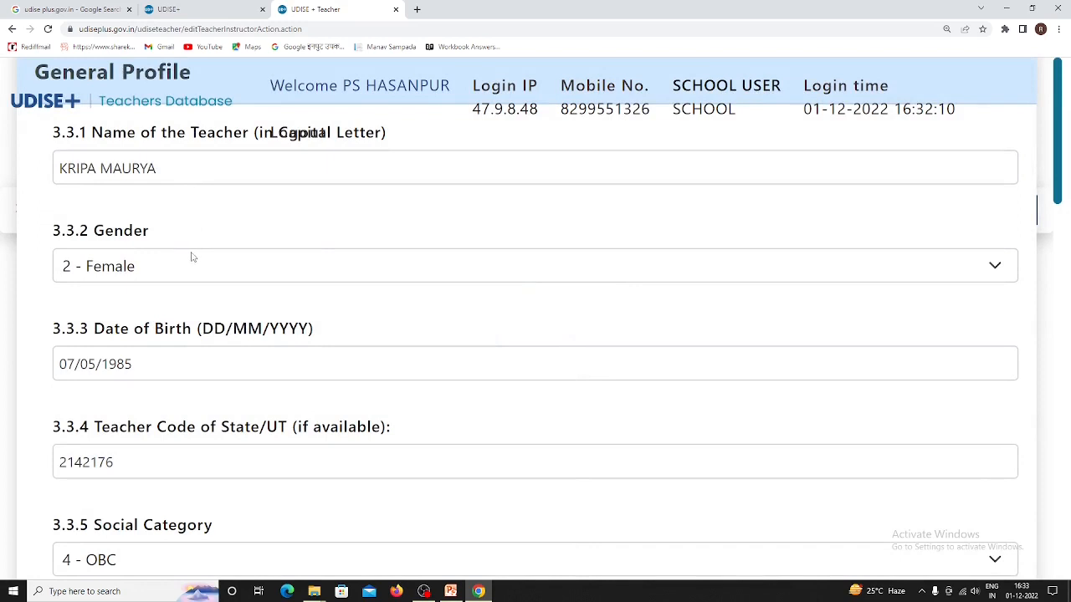
{"action": "scroll", "coordinate": [205, 314], "scroll_direction": "down", "scroll_amount": 2}
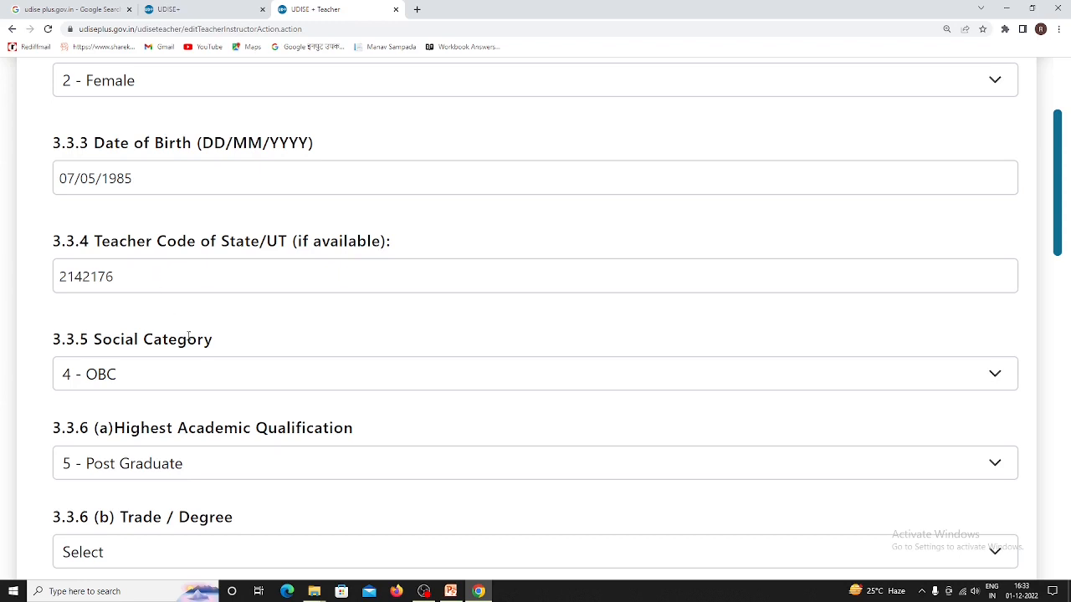
{"action": "scroll", "coordinate": [224, 365], "scroll_direction": "down", "scroll_amount": 2}
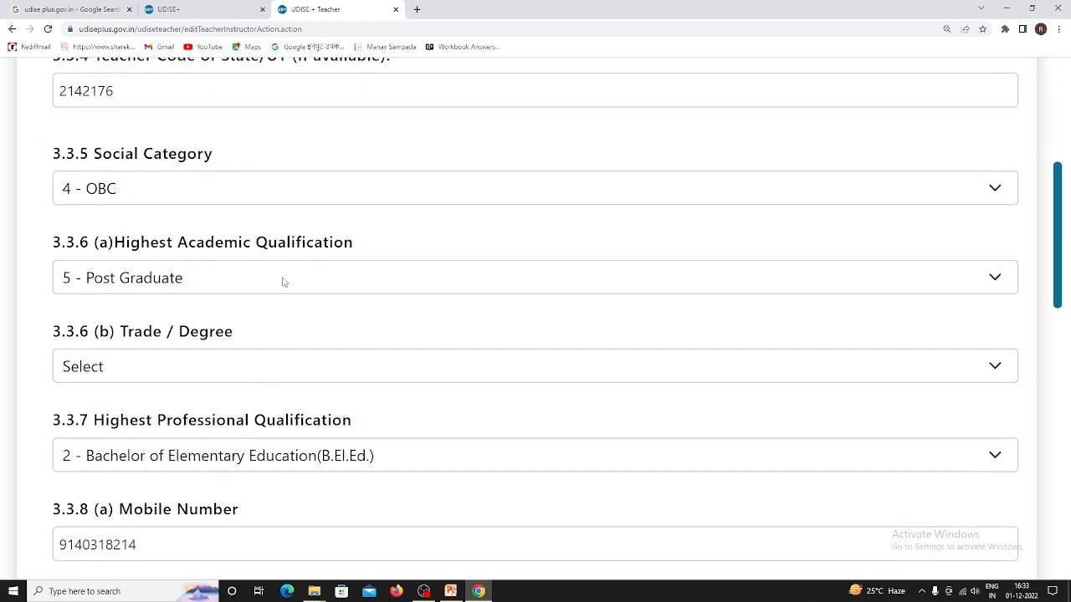
{"action": "left_click", "coordinate": [296, 370]}
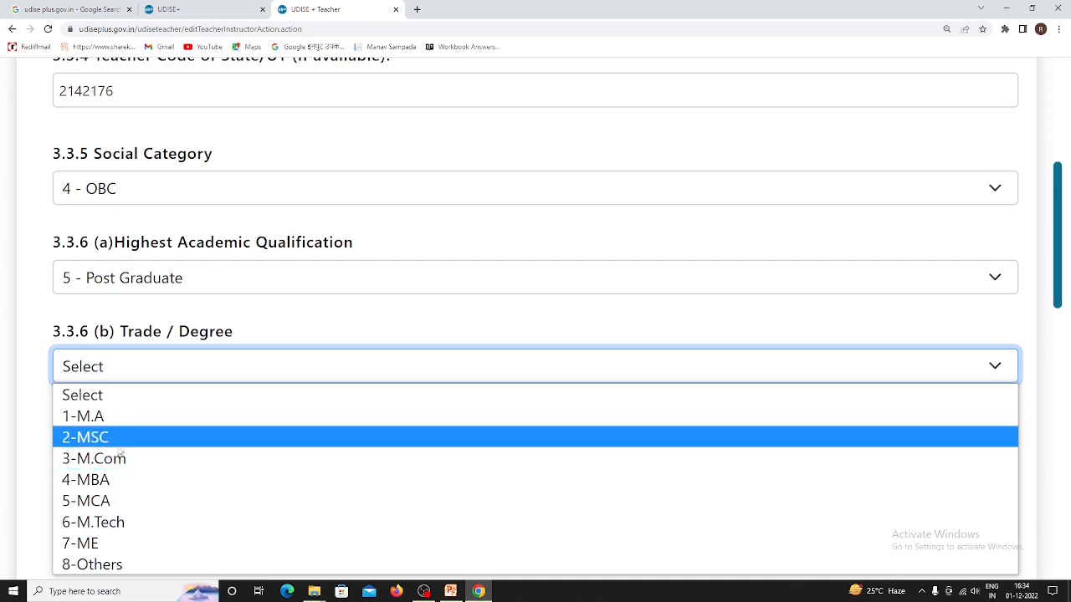
{"action": "left_click", "coordinate": [114, 422]}
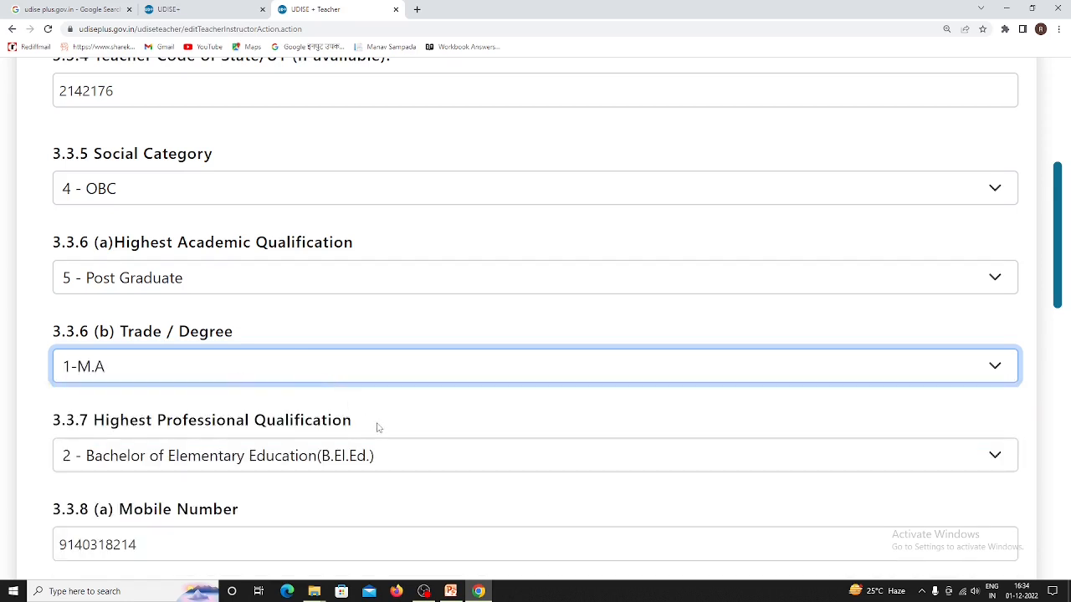
- Choose 2 - Bachelor of Elementary Education(B.El.Ed.) as the highest professional qualification in 3.3.7, and place the cursor in the 3.3.8 (b) email field
{"action": "scroll", "coordinate": [377, 428], "scroll_direction": "down", "scroll_amount": 2}
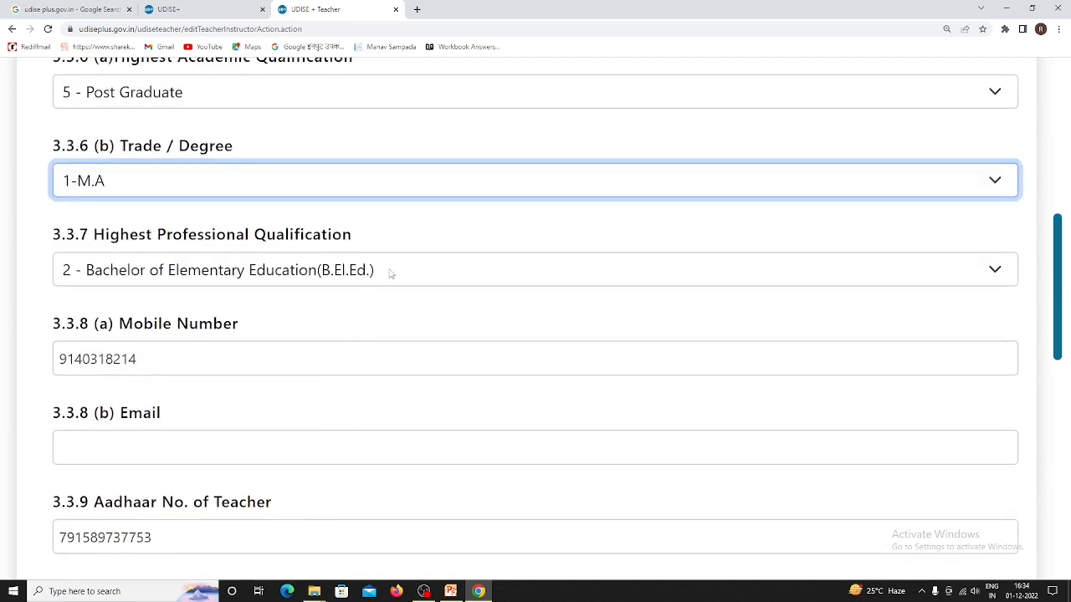
{"action": "left_click", "coordinate": [390, 273]}
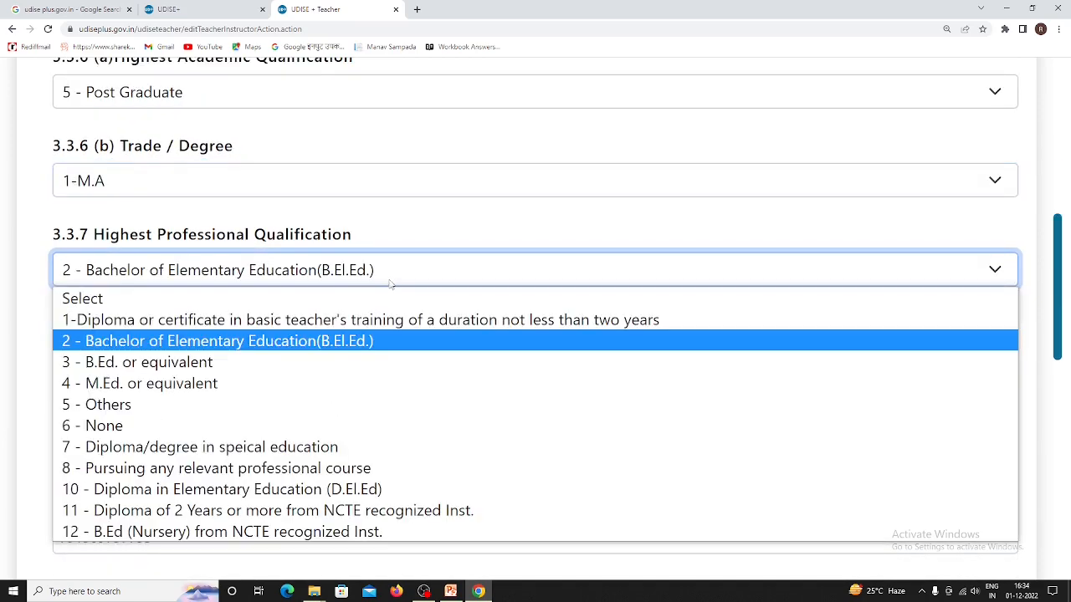
{"action": "left_click", "coordinate": [354, 345]}
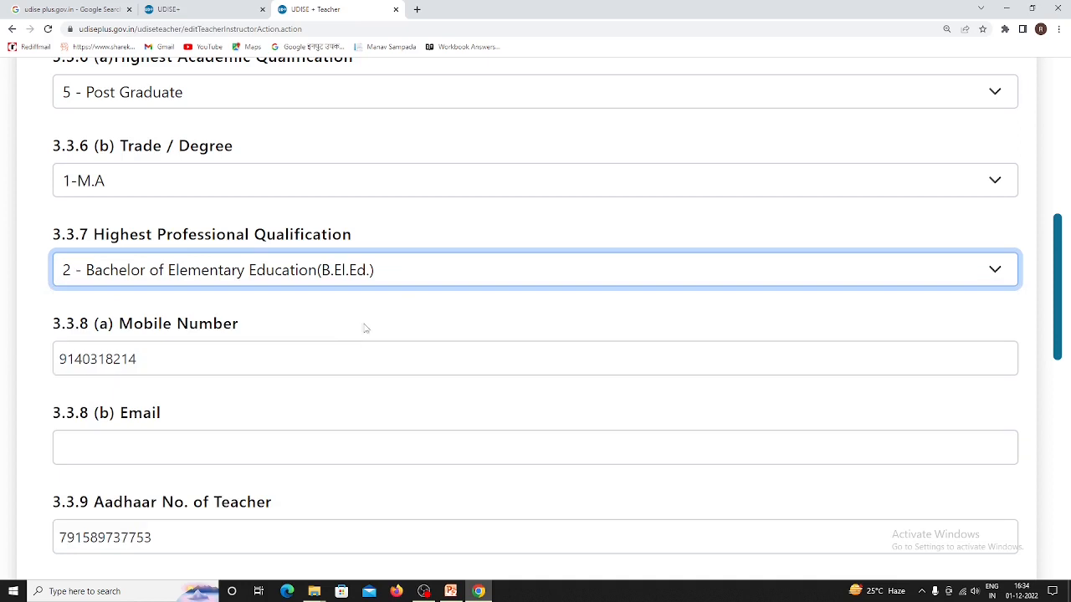
{"action": "left_click", "coordinate": [273, 448]}
- Try 4 - Graduate as the Mathematics level in 3.3.10, and set it back to 1 - Below secondary
{"action": "scroll", "coordinate": [366, 409], "scroll_direction": "down", "scroll_amount": 2}
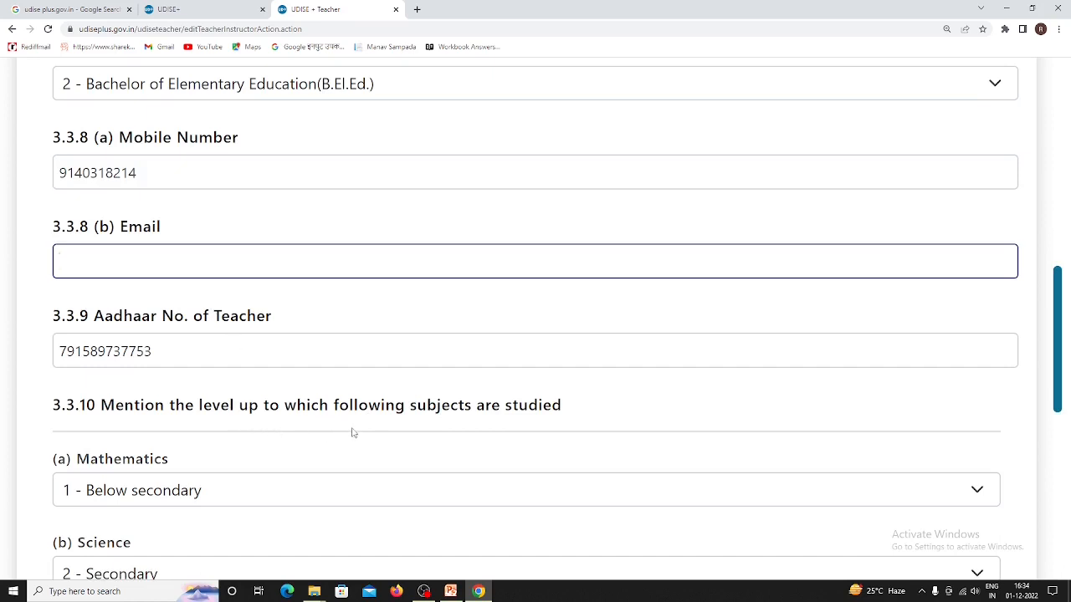
{"action": "scroll", "coordinate": [360, 439], "scroll_direction": "down", "scroll_amount": 2}
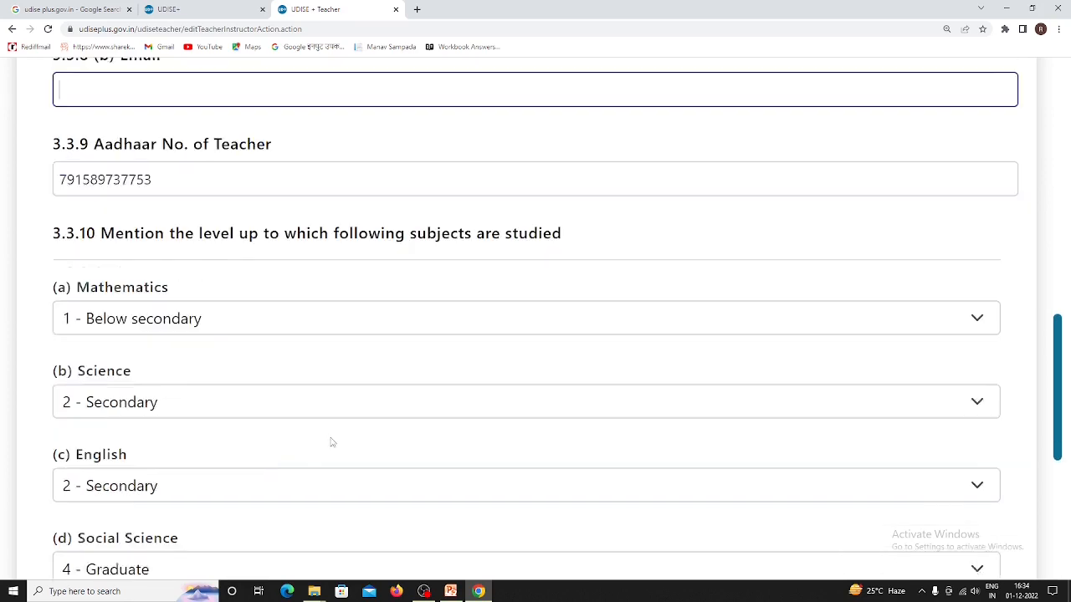
{"action": "left_click", "coordinate": [269, 310]}
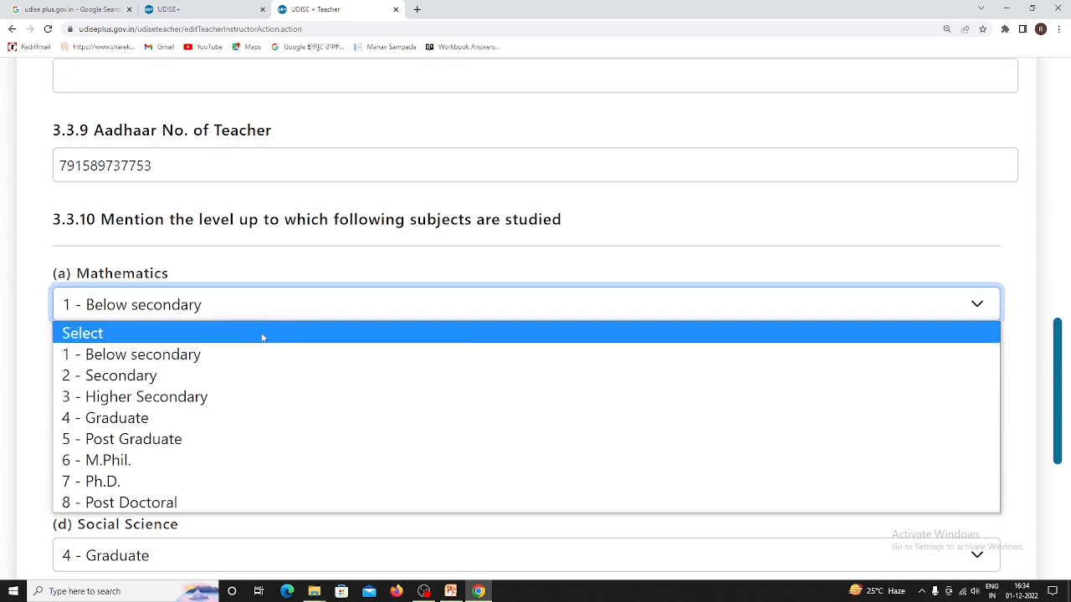
{"action": "left_click", "coordinate": [181, 418]}
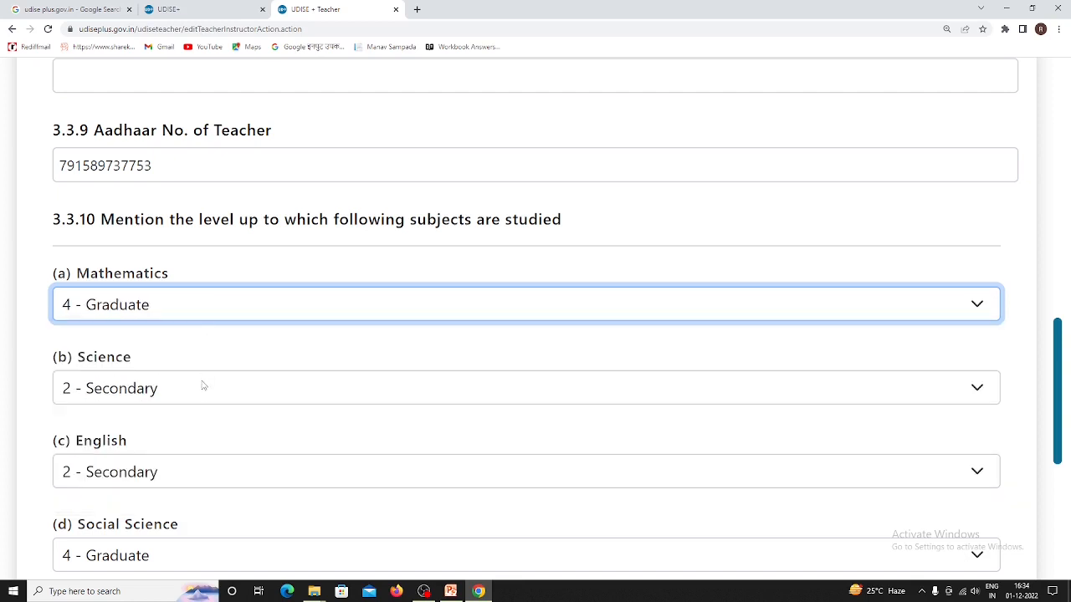
{"action": "left_click", "coordinate": [219, 313]}
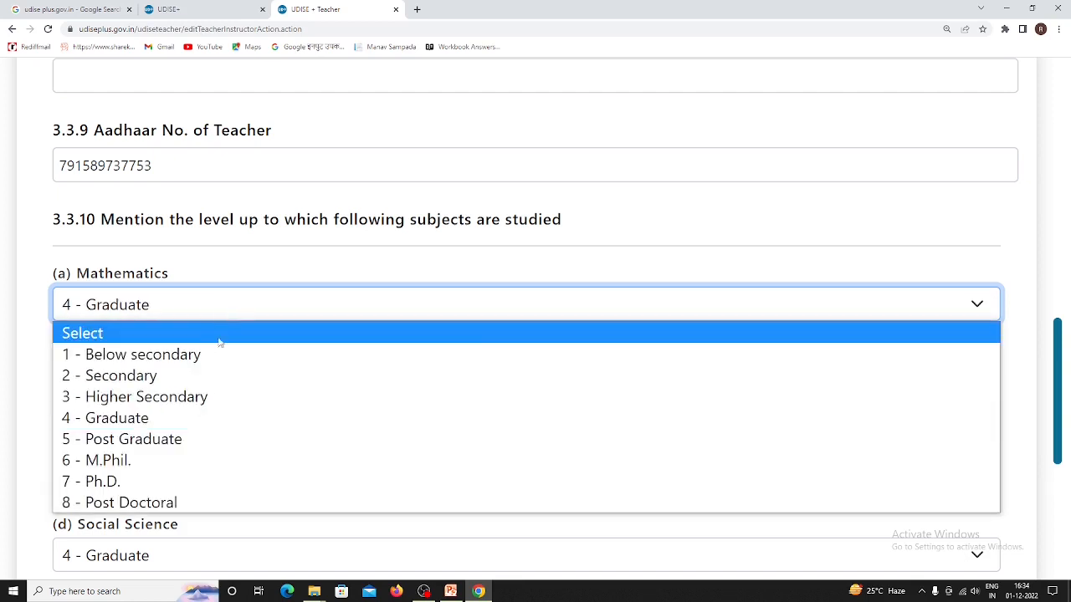
{"action": "left_click", "coordinate": [206, 359]}
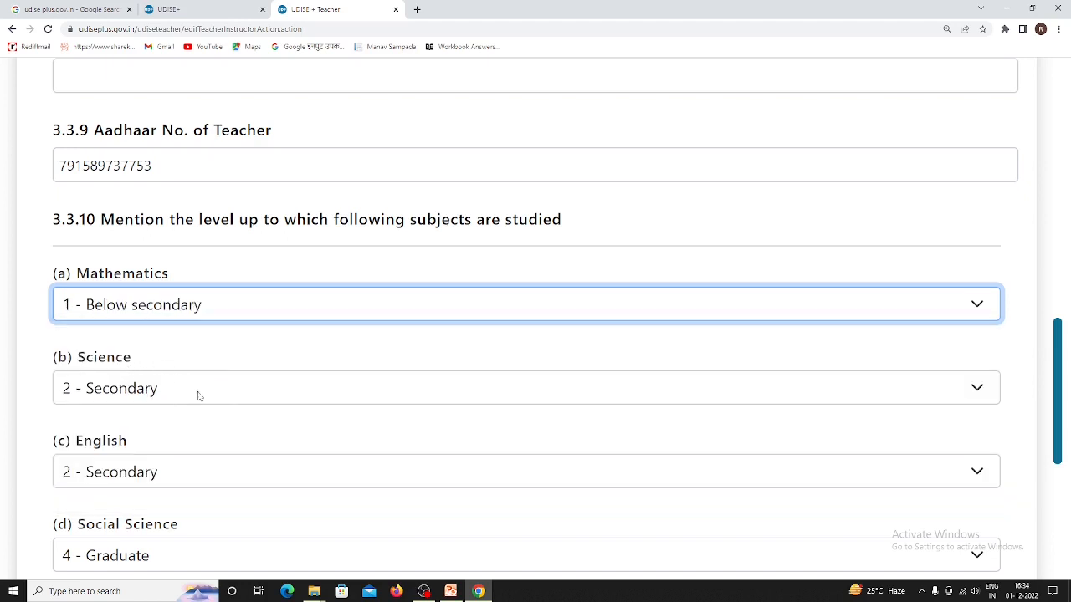
- Choose 4 - Graduate as the Language level in 3.3.10 (e) and 1 - Not Applicable as the type of disability in 3.3.11
{"action": "scroll", "coordinate": [255, 408], "scroll_direction": "down", "scroll_amount": 1}
{"action": "scroll", "coordinate": [255, 408], "scroll_direction": "down", "scroll_amount": 2}
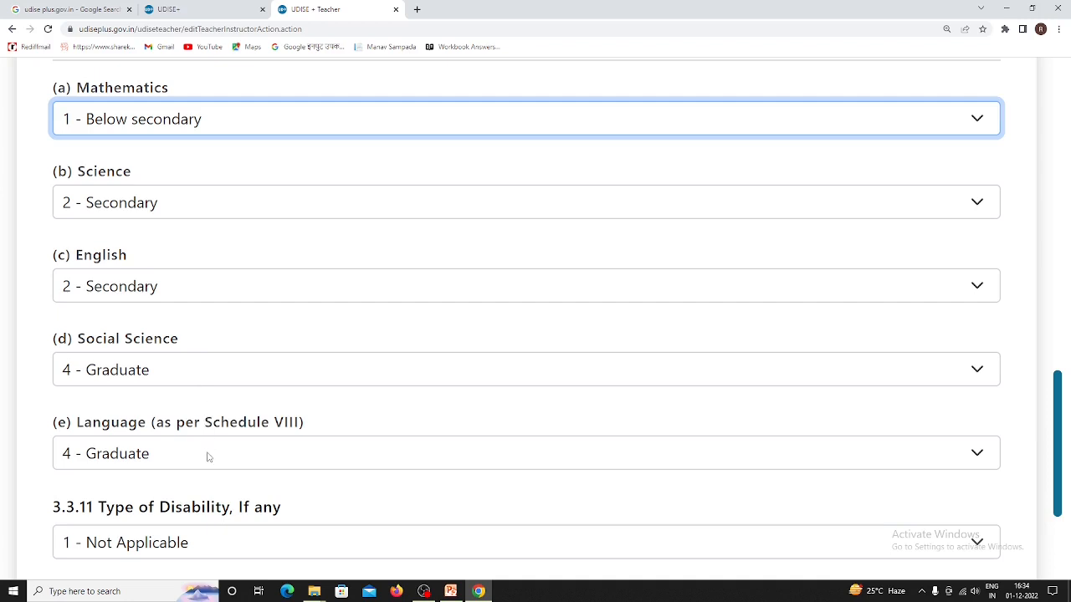
{"action": "left_click", "coordinate": [335, 444]}
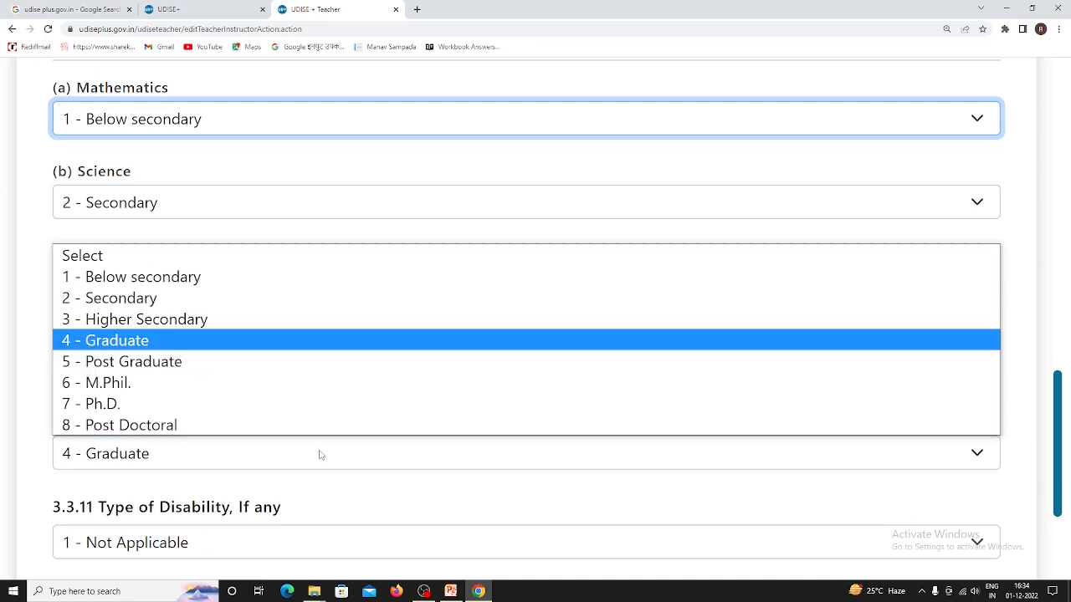
{"action": "left_click", "coordinate": [235, 348]}
{"action": "scroll", "coordinate": [316, 429], "scroll_direction": "down", "scroll_amount": 3}
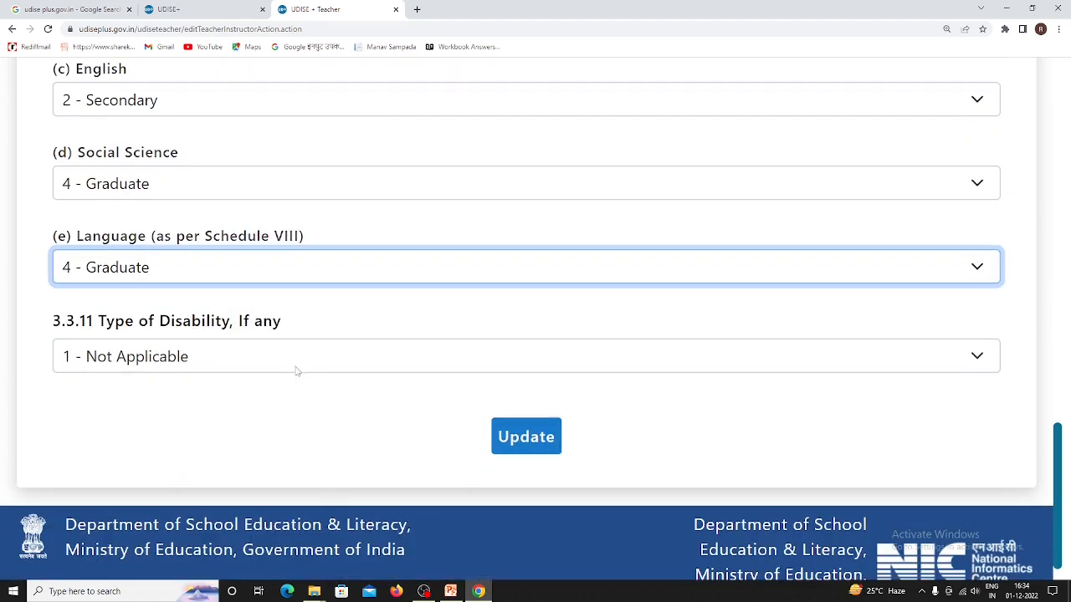
{"action": "left_click", "coordinate": [280, 360]}
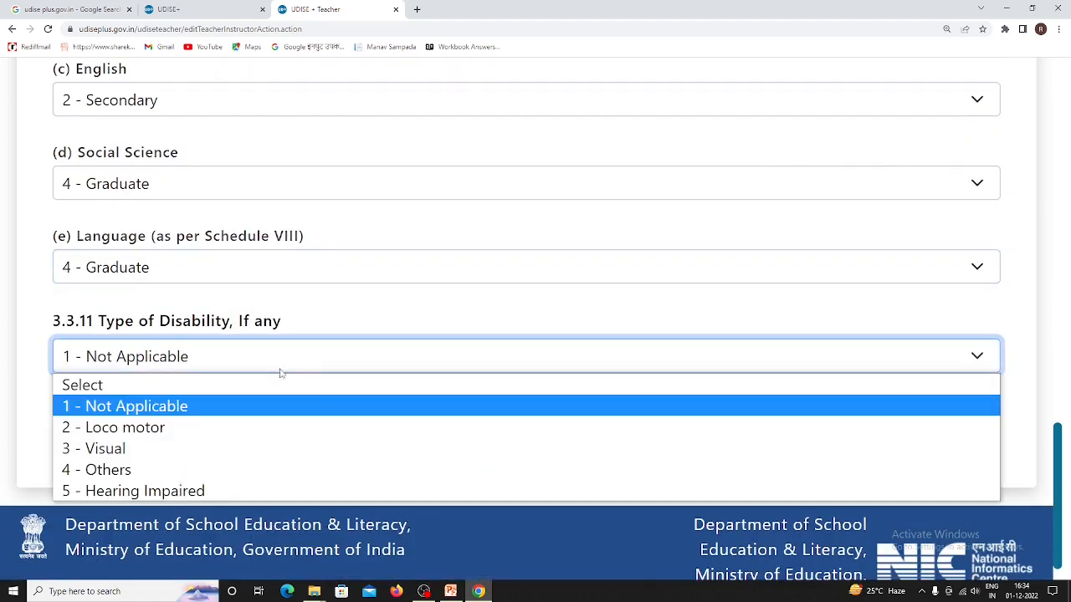
{"action": "left_click", "coordinate": [189, 408]}
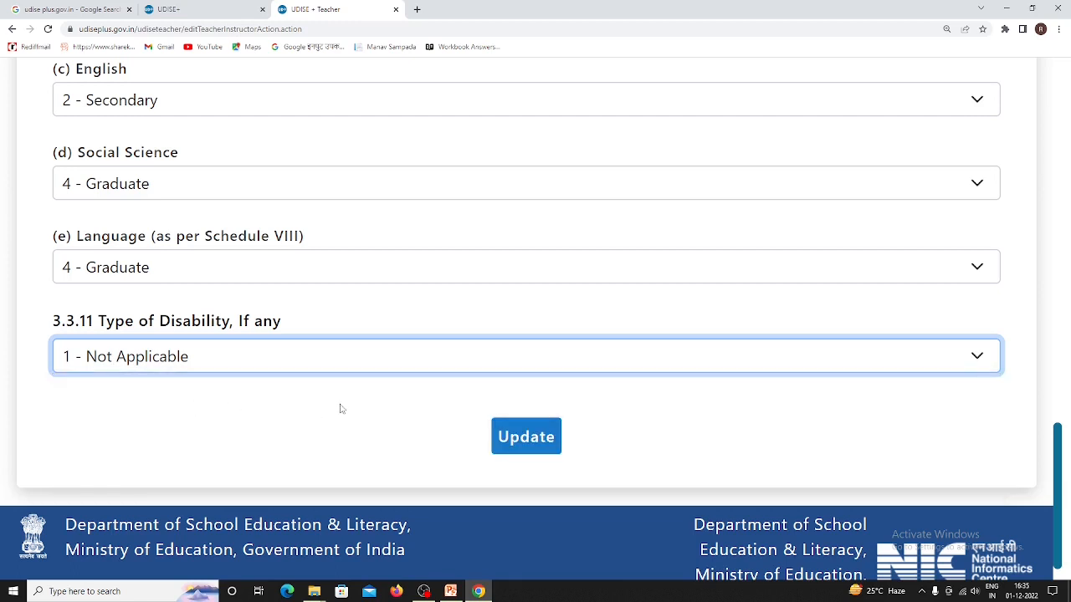
- Try to save the teacher's General Profile, and dismiss the notification
{"action": "scroll", "coordinate": [341, 409], "scroll_direction": "down", "scroll_amount": 1}
{"action": "scroll", "coordinate": [342, 409], "scroll_direction": "up", "scroll_amount": 2}
{"action": "scroll", "coordinate": [342, 410], "scroll_direction": "down", "scroll_amount": 2}
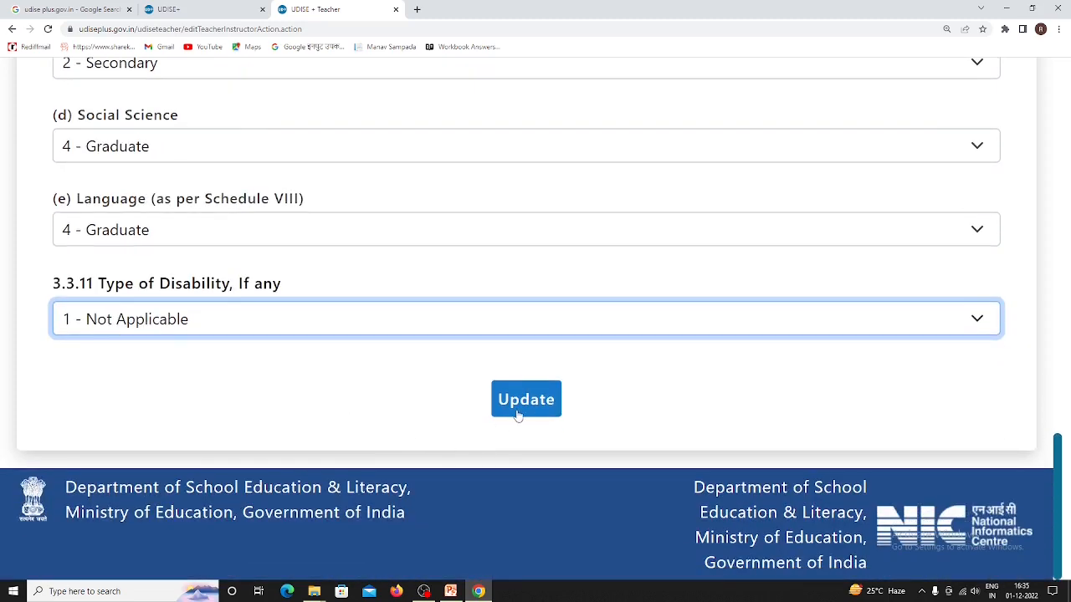
{"action": "left_click", "coordinate": [517, 414]}
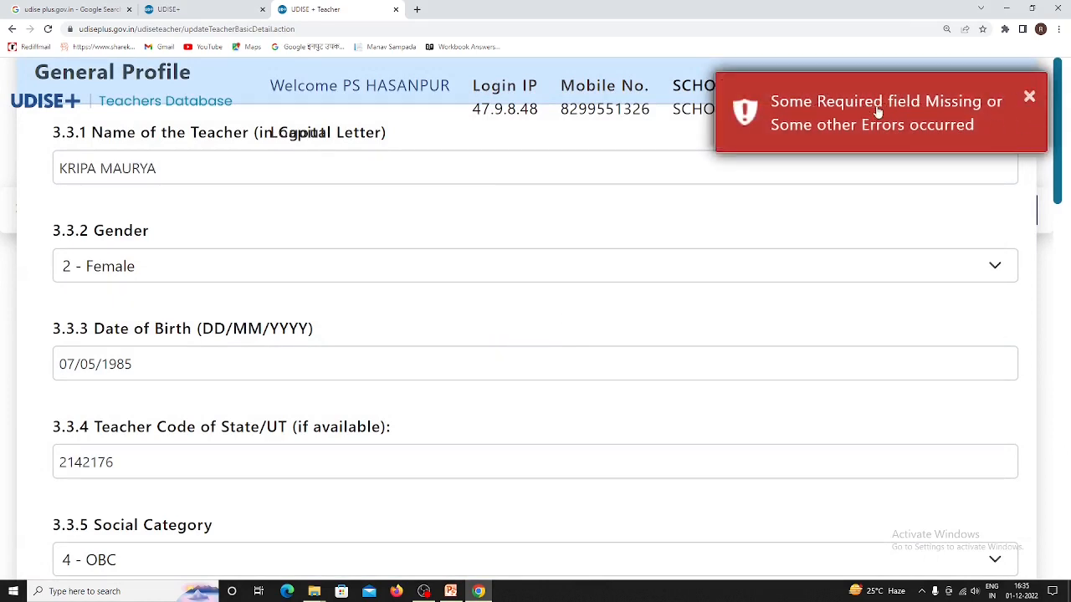
{"action": "left_click", "coordinate": [1029, 101]}
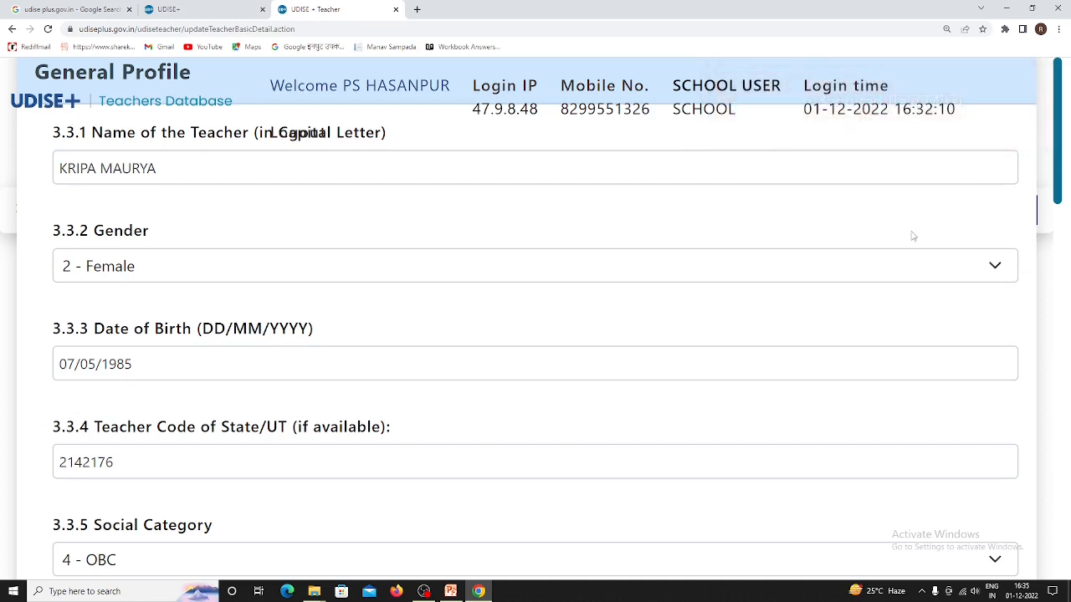
- Return from the General Profile to the teachers list and open the first teacher's Appointment & Teaching details
{"action": "scroll", "coordinate": [917, 248], "scroll_direction": "down", "scroll_amount": 9}
{"action": "scroll", "coordinate": [920, 242], "scroll_direction": "up", "scroll_amount": 9}
{"action": "scroll", "coordinate": [581, 272], "scroll_direction": "down", "scroll_amount": 15}
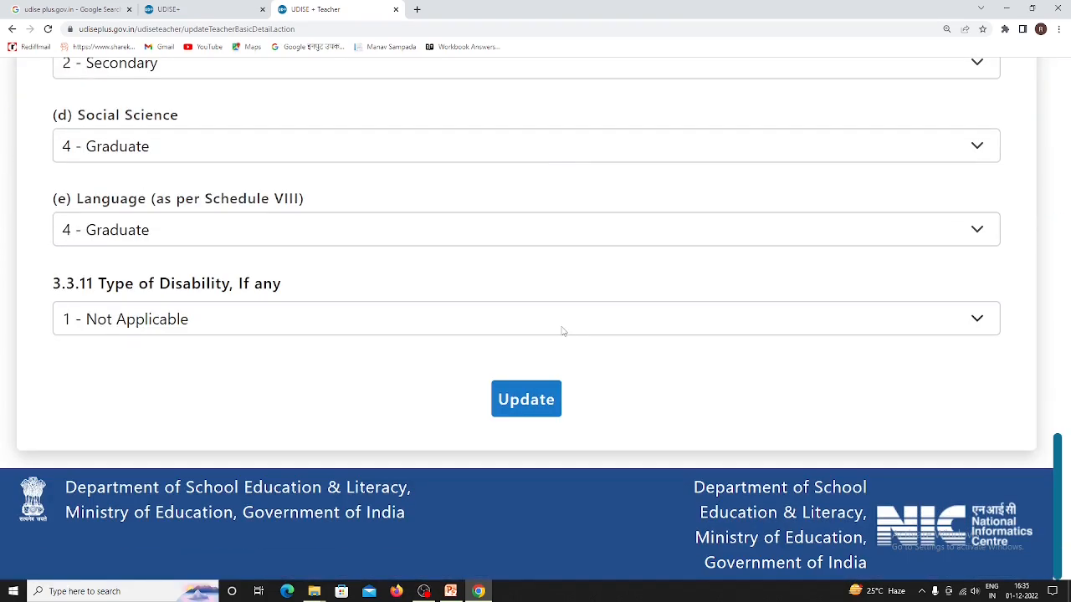
{"action": "scroll", "coordinate": [562, 331], "scroll_direction": "up", "scroll_amount": 15}
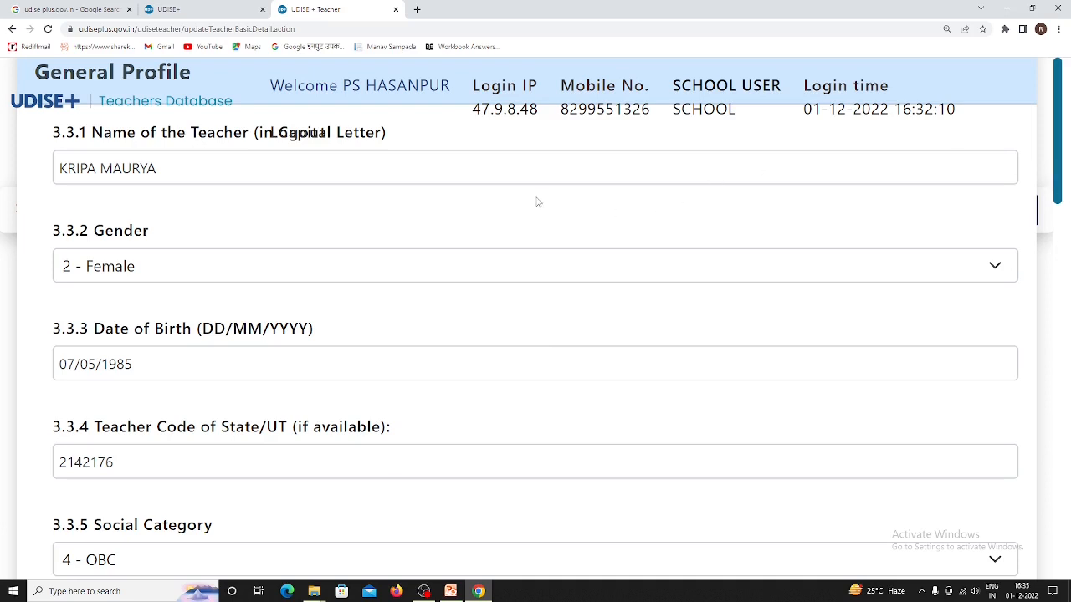
{"action": "key", "text": "ctrl+minus"}
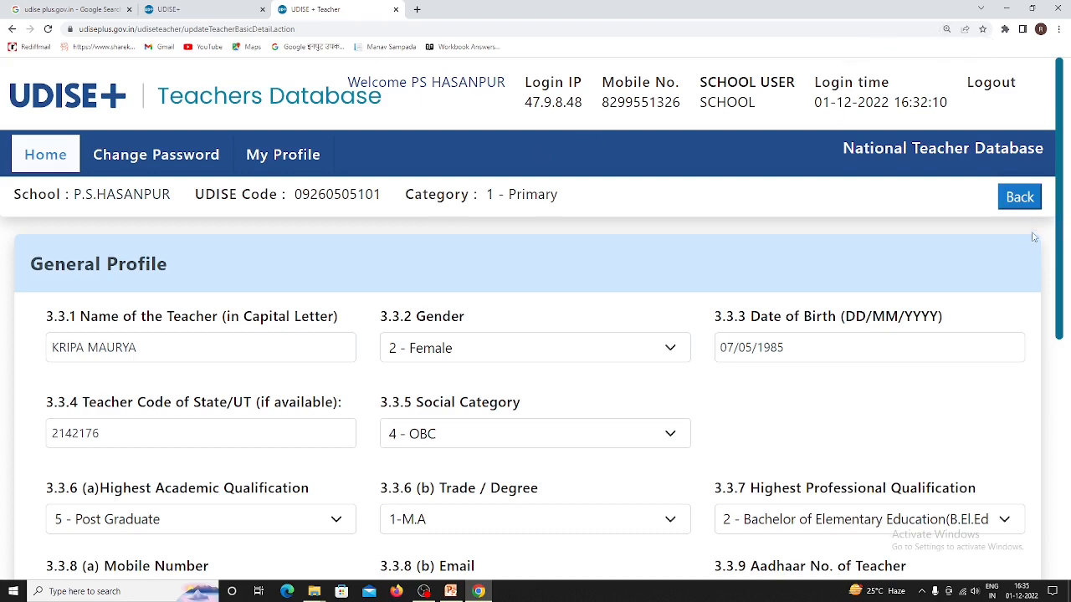
{"action": "left_click", "coordinate": [1019, 197]}
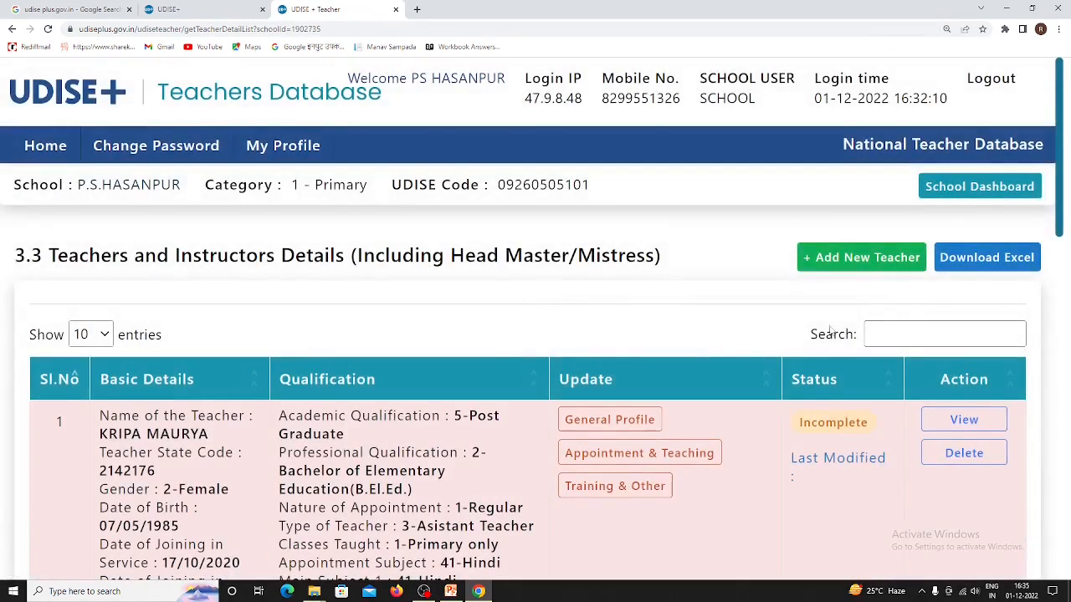
{"action": "left_click", "coordinate": [674, 457]}
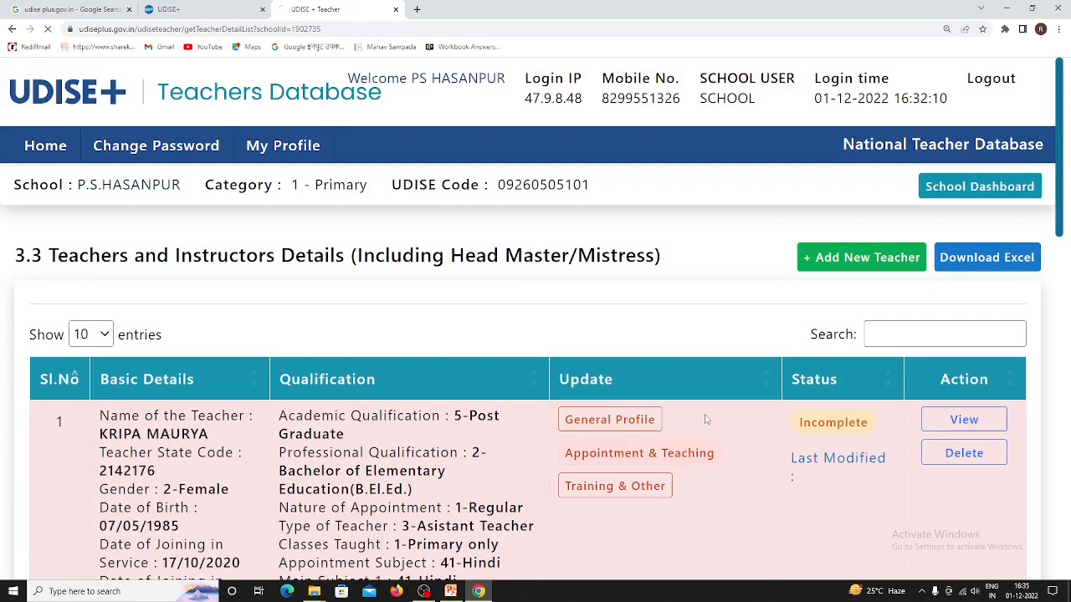
{"action": "scroll", "coordinate": [702, 359], "scroll_direction": "down", "scroll_amount": 2}
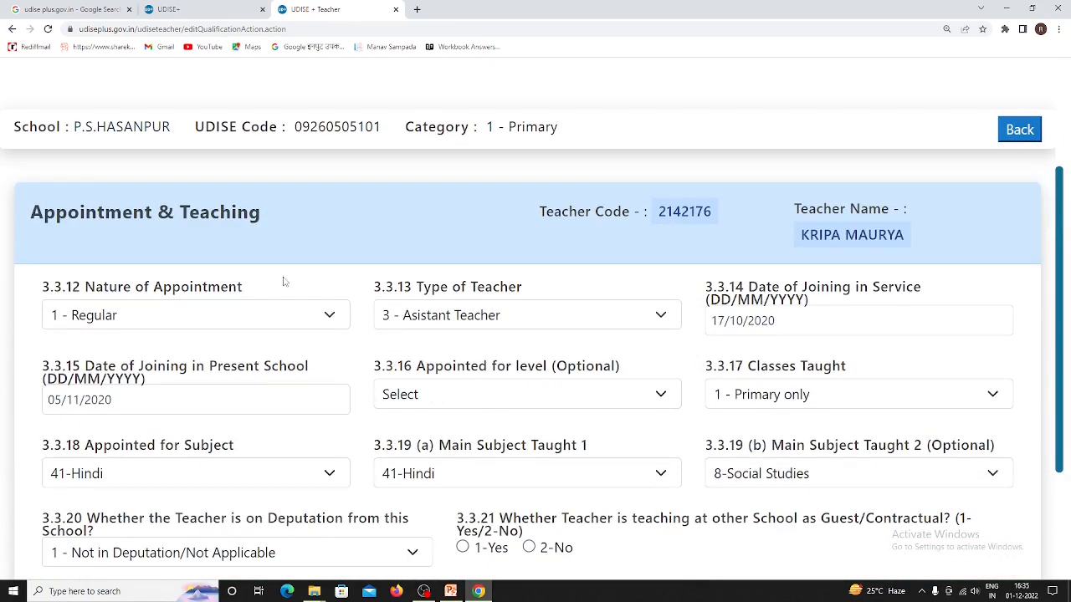
- Set 3.3.12 Nature of Appointment to 2 - Contract and 3.3.13 Type of Teacher to 4 - Shiksha Mitra
{"action": "left_click", "coordinate": [294, 322]}
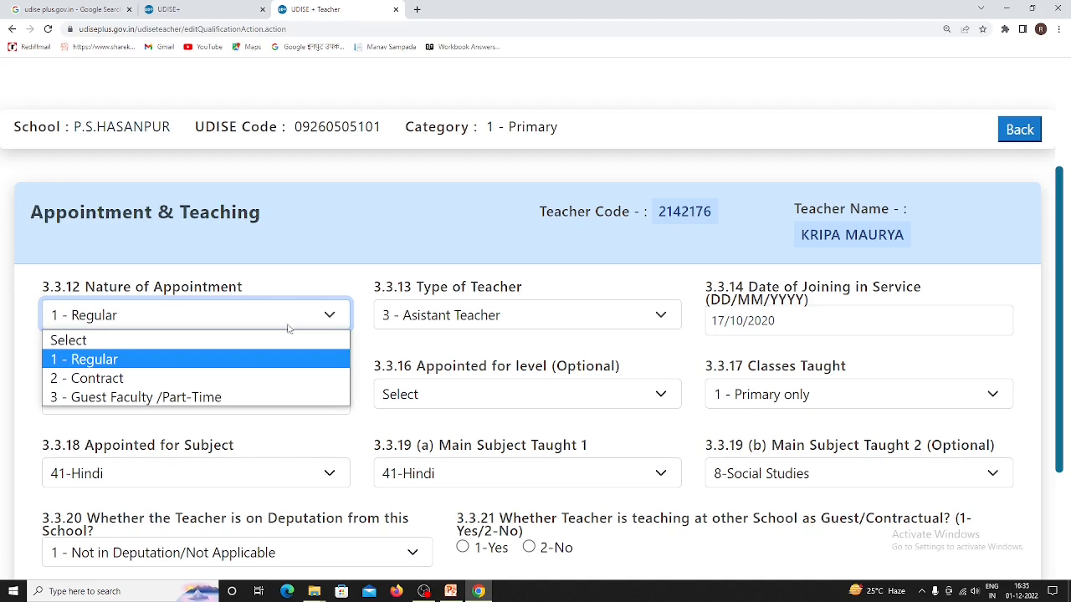
{"action": "left_click", "coordinate": [228, 385]}
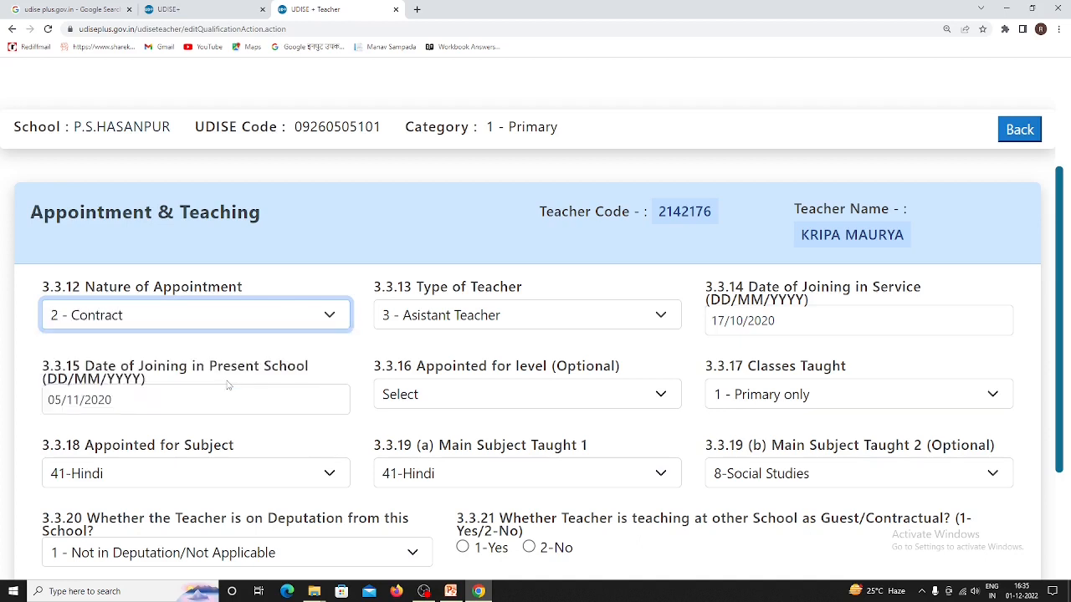
{"action": "left_click", "coordinate": [540, 326]}
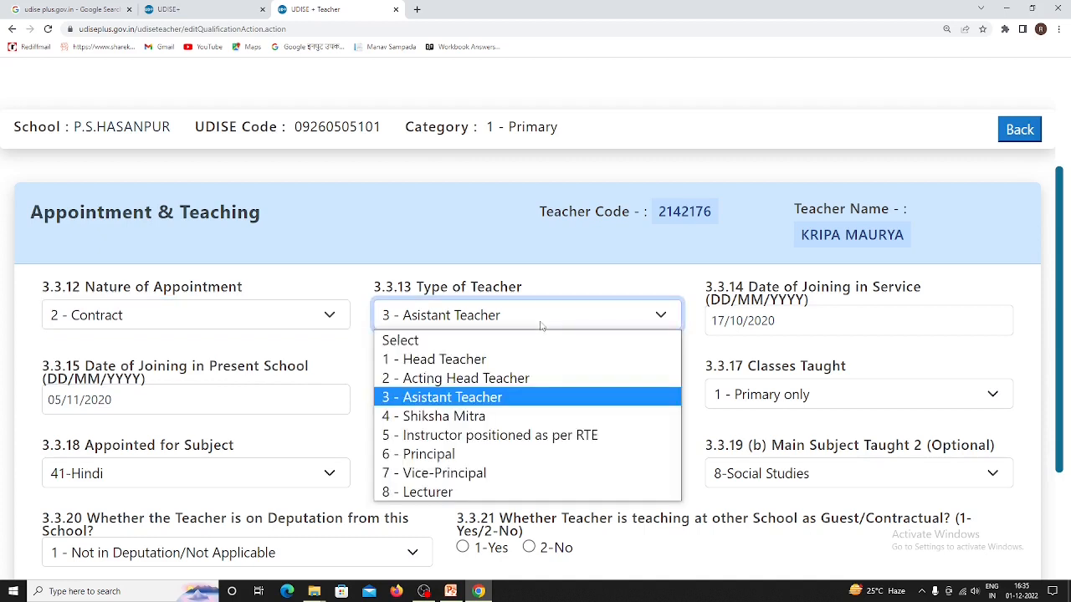
{"action": "left_click", "coordinate": [466, 417]}
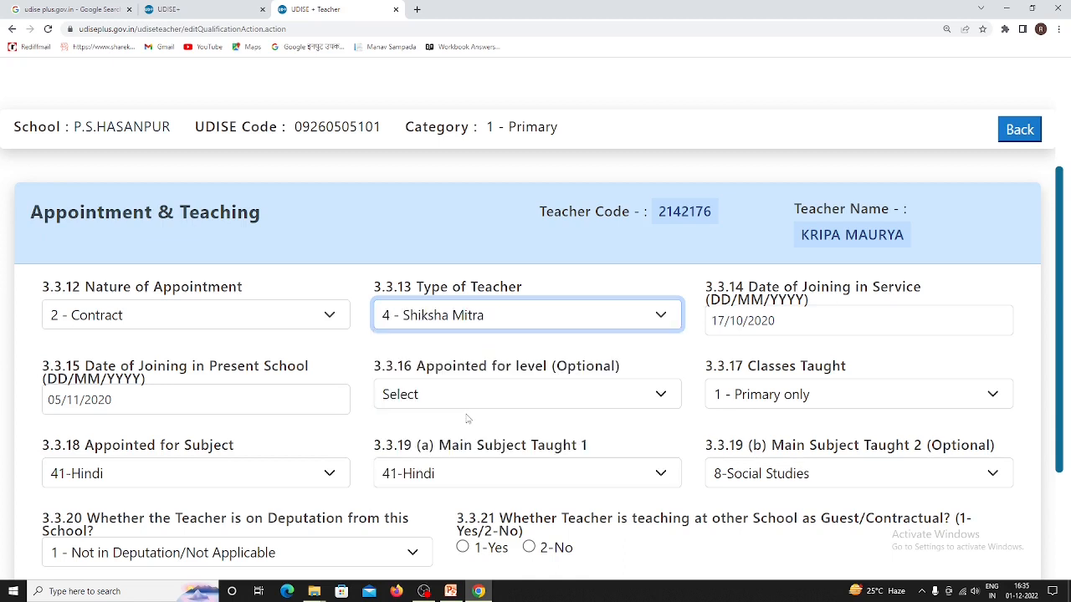
- Set 3.3.12 Nature of Appointment to 3 - Guest Faculty /Part-Time and 3.3.13 Type of Teacher to 5 - Instructor positioned as per RTE
{"action": "left_click", "coordinate": [334, 318]}
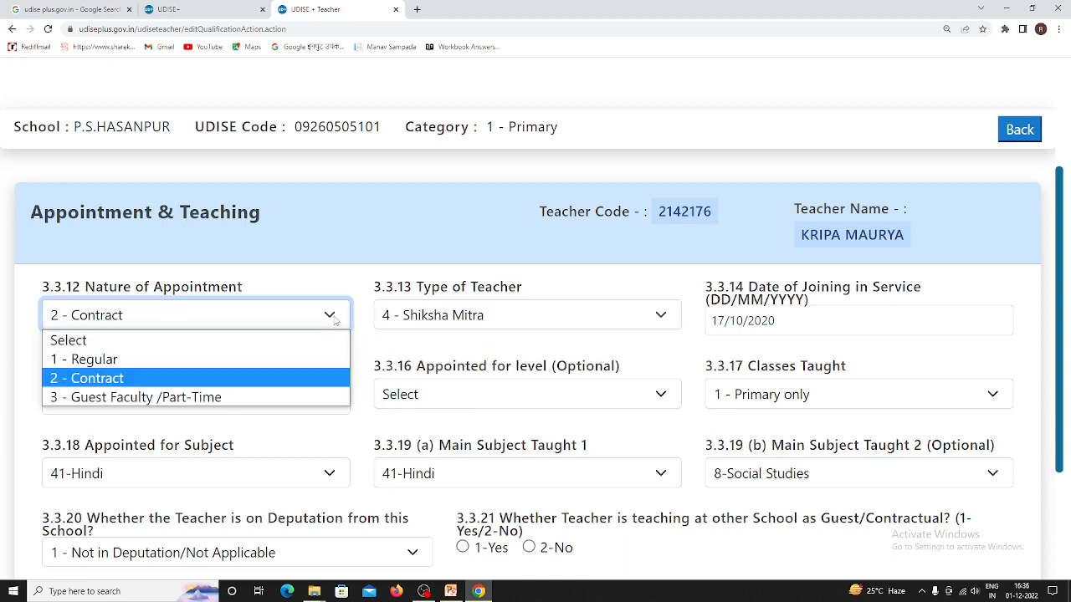
{"action": "left_click", "coordinate": [281, 398]}
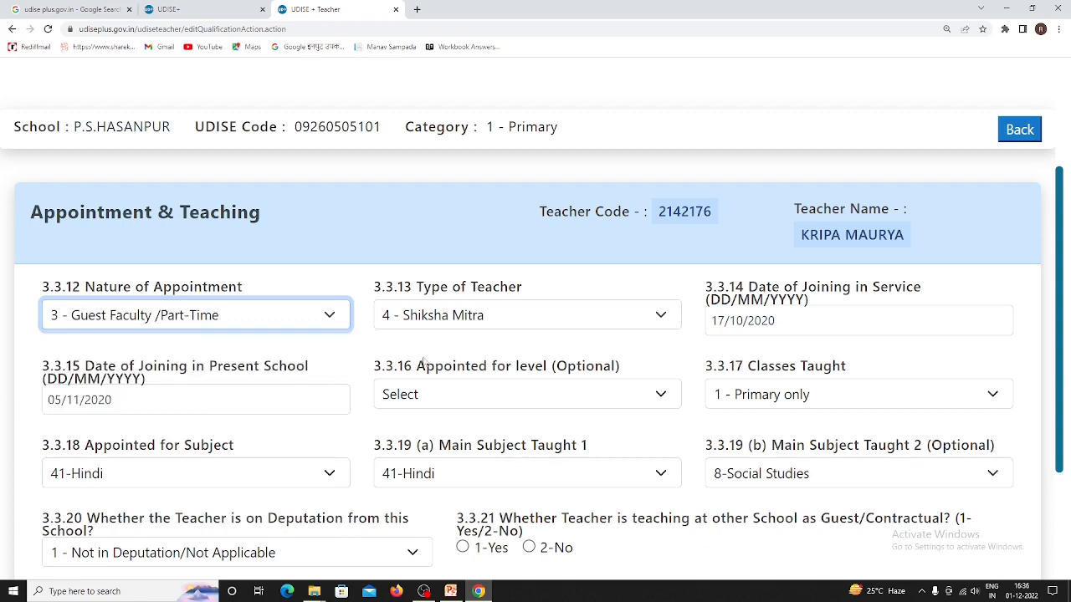
{"action": "left_click", "coordinate": [563, 323]}
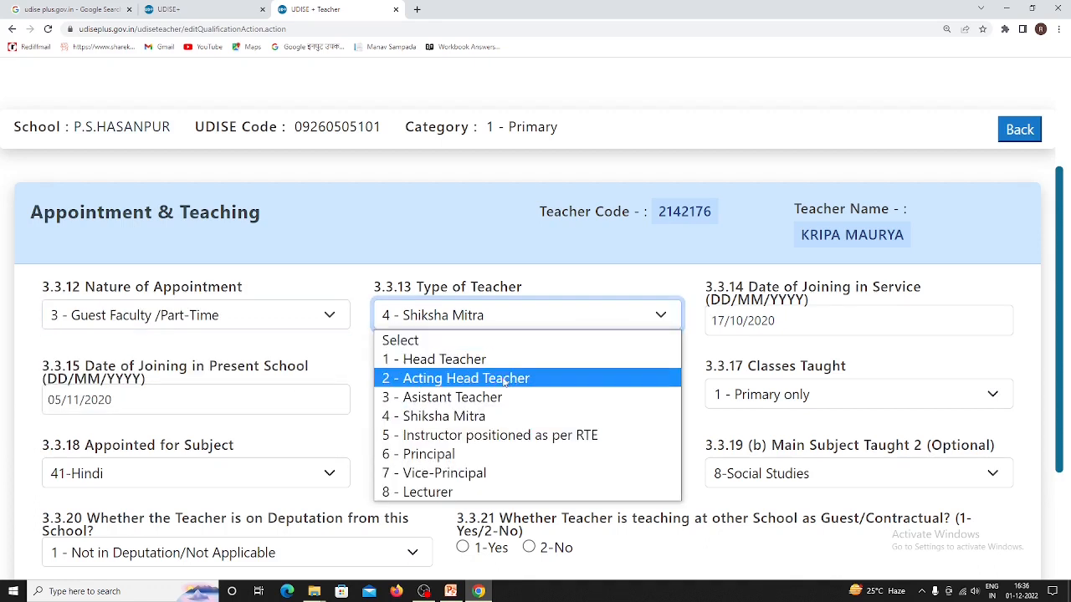
{"action": "left_click", "coordinate": [511, 441]}
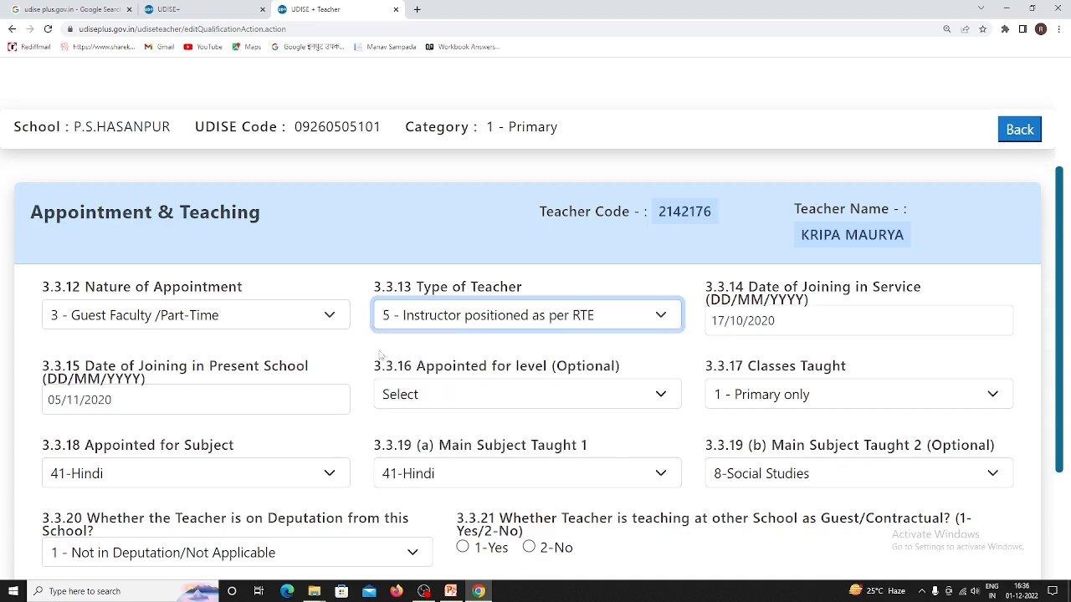
- Set 3.3.12 Nature of Appointment to 1 - Regular and 3.3.13 Type of Teacher to 3 - Asistant Teacher
{"action": "left_click", "coordinate": [331, 316]}
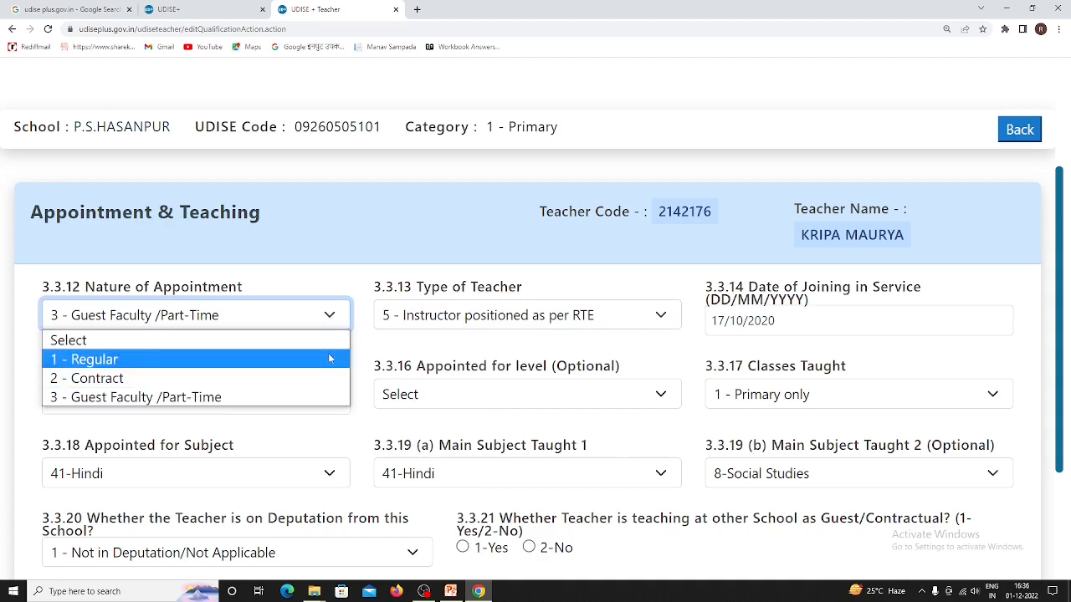
{"action": "left_click", "coordinate": [254, 361]}
{"action": "left_click", "coordinate": [525, 325]}
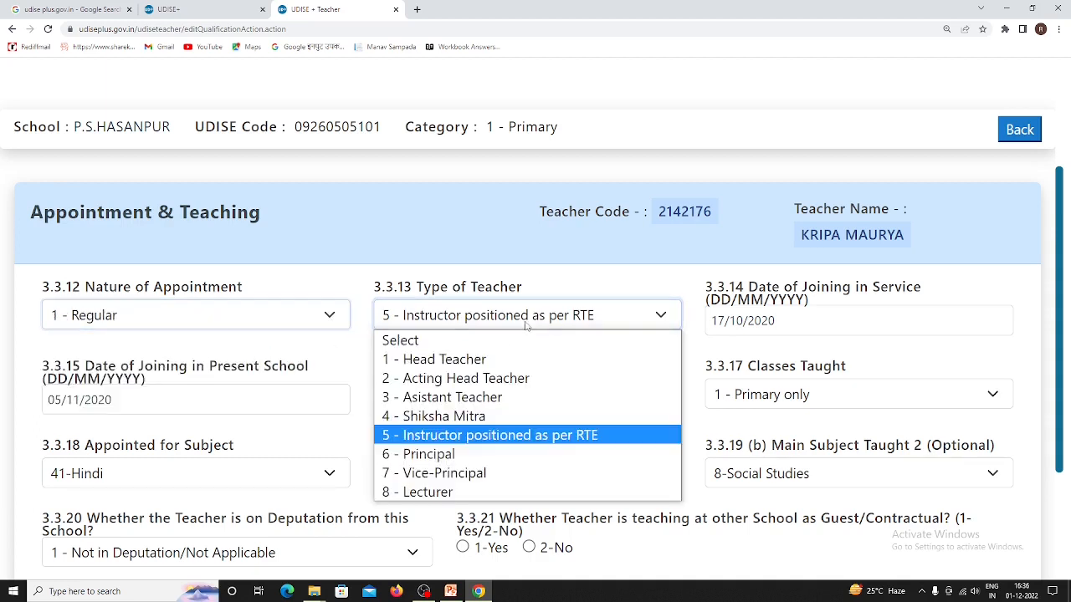
{"action": "left_click", "coordinate": [474, 399]}
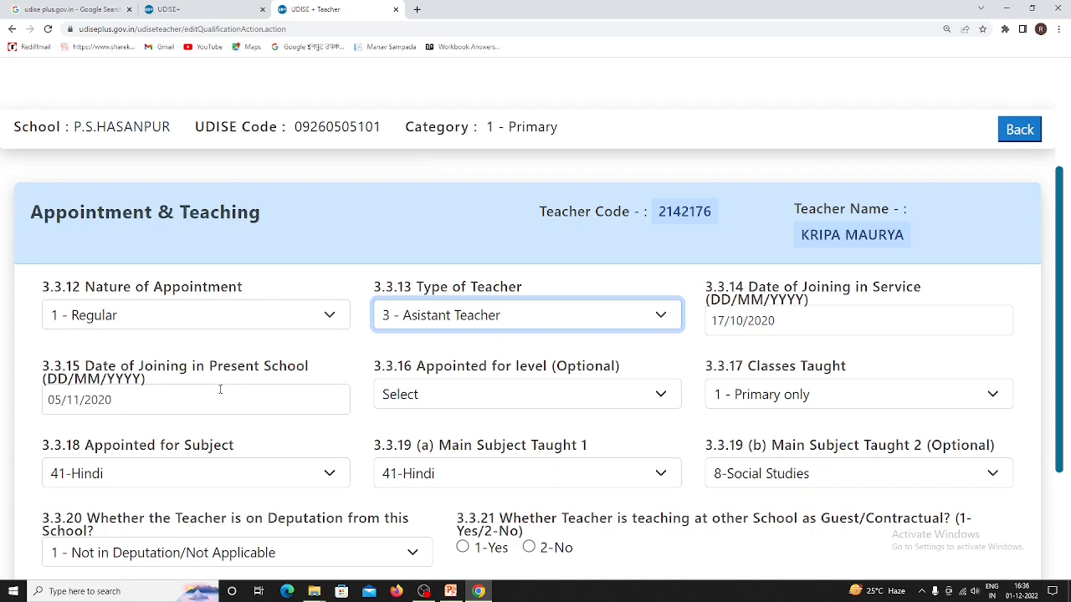
- Set 3.3.16 Appointed for level to 1-PRT/Primary Teacher and select 1 - Primary only for 3.3.17 Classes Taught
{"action": "left_click", "coordinate": [555, 400]}
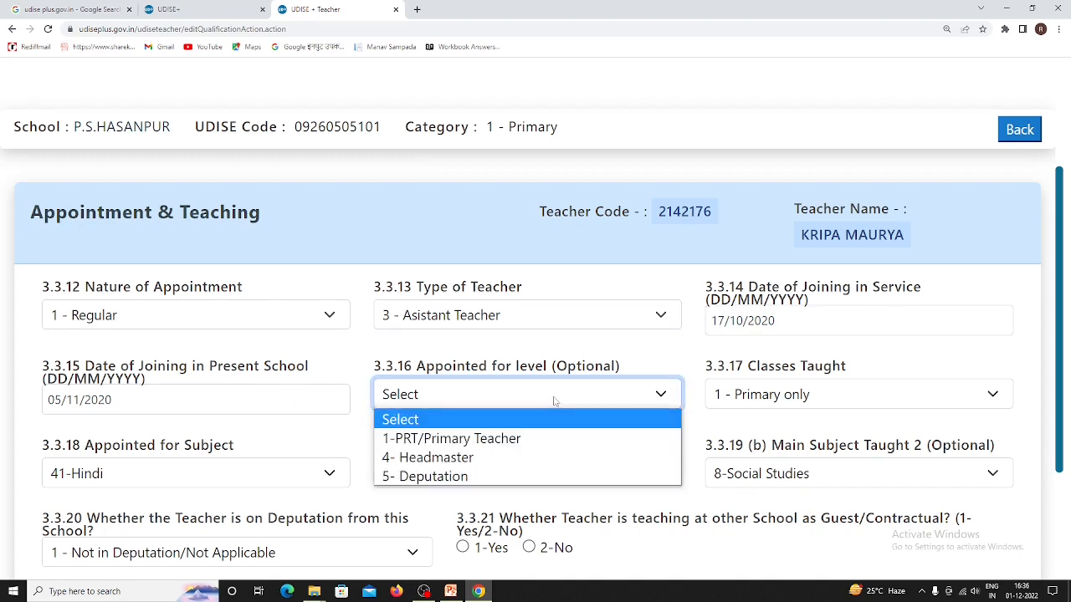
{"action": "left_click", "coordinate": [507, 441]}
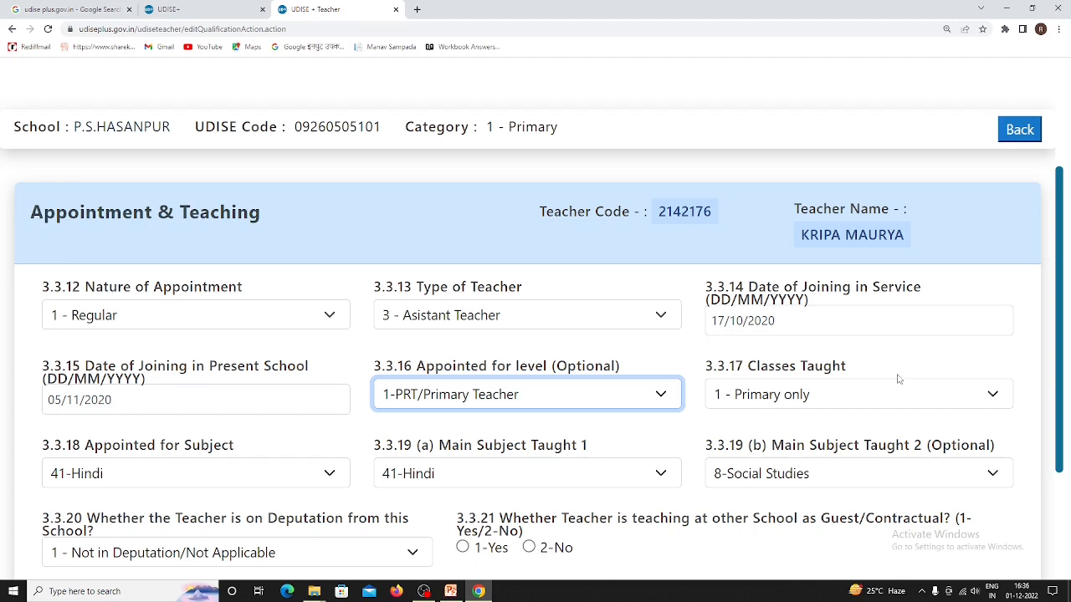
{"action": "left_click", "coordinate": [859, 395]}
{"action": "left_click", "coordinate": [814, 438]}
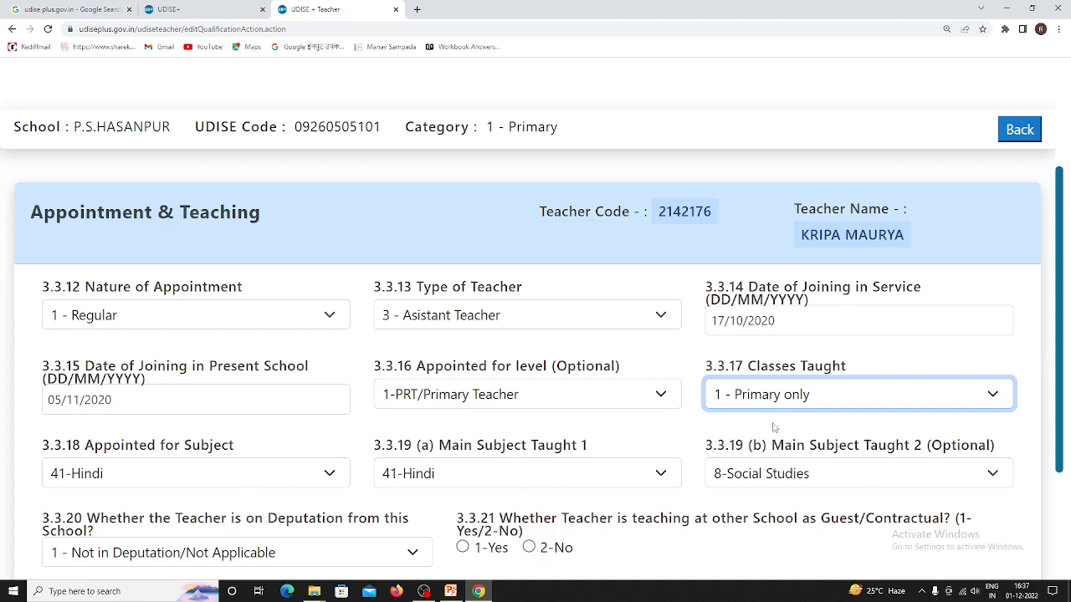
- Answer 2-No to 3.3.21, whether the teacher is teaching at another school as Guest/Contractual
{"action": "scroll", "coordinate": [773, 426], "scroll_direction": "down", "scroll_amount": 3}
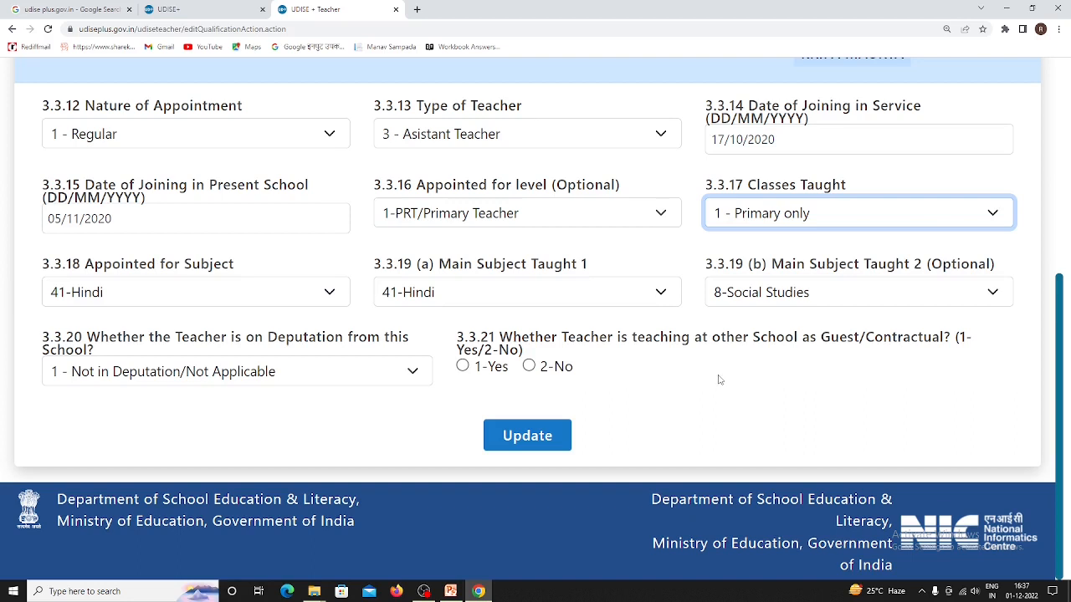
{"action": "left_click", "coordinate": [529, 365]}
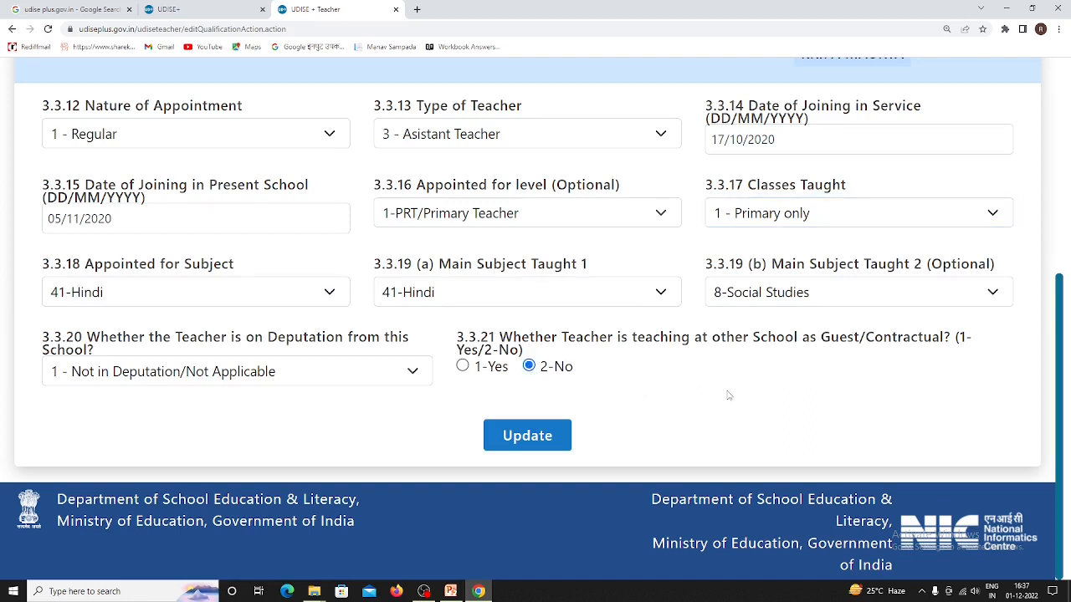
- Return from Appointment & Teaching to the teachers list and open the first teacher's Training & Other details
{"action": "scroll", "coordinate": [734, 394], "scroll_direction": "up", "scroll_amount": 2}
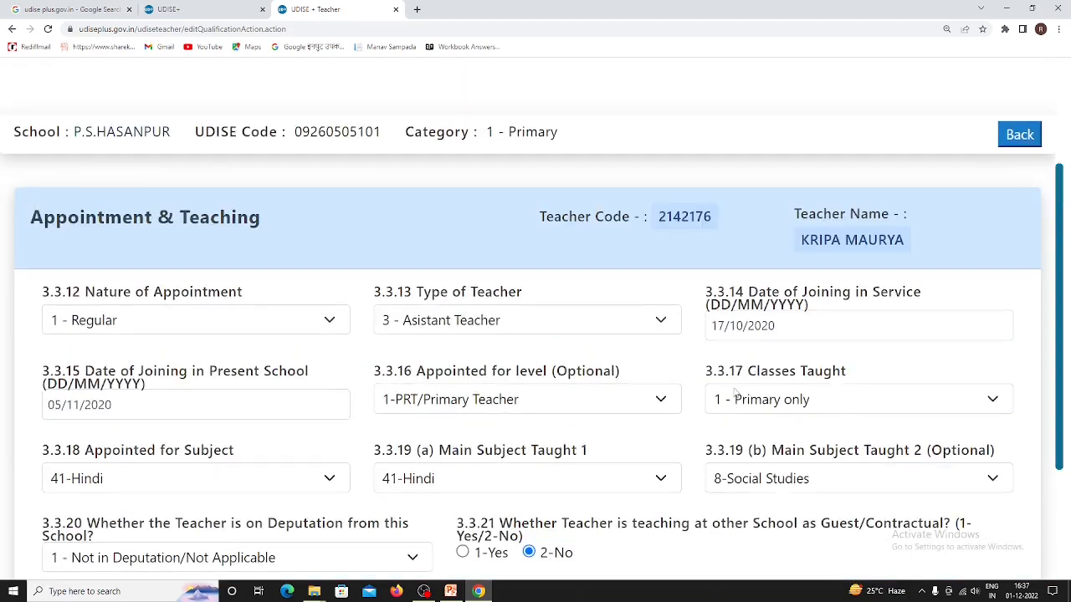
{"action": "scroll", "coordinate": [734, 394], "scroll_direction": "up", "scroll_amount": 3}
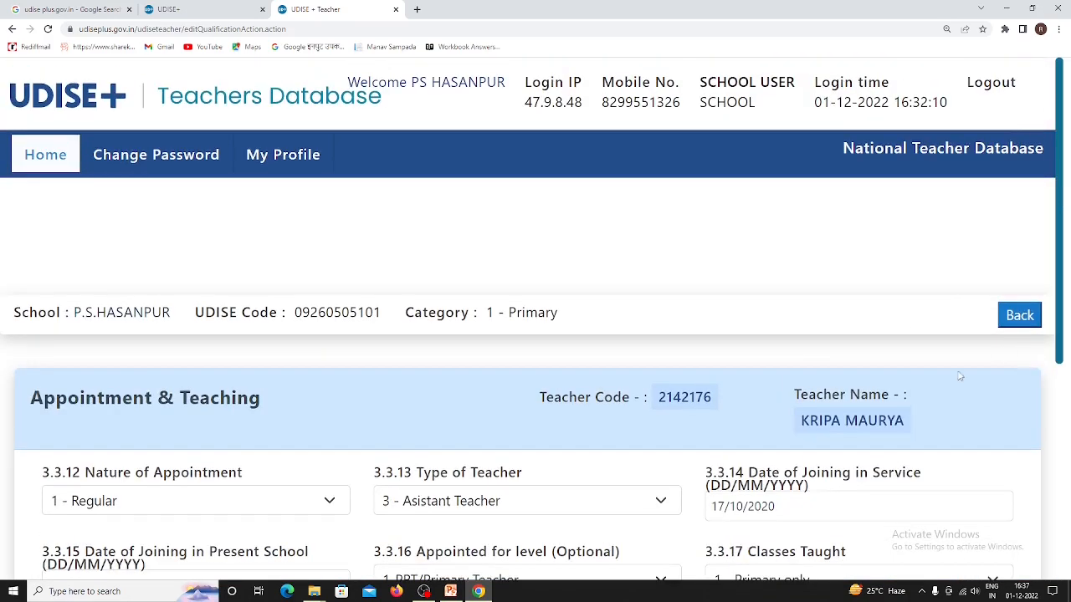
{"action": "scroll", "coordinate": [853, 422], "scroll_direction": "down", "scroll_amount": 5}
{"action": "scroll", "coordinate": [889, 382], "scroll_direction": "up", "scroll_amount": 4}
{"action": "left_click", "coordinate": [1018, 318]}
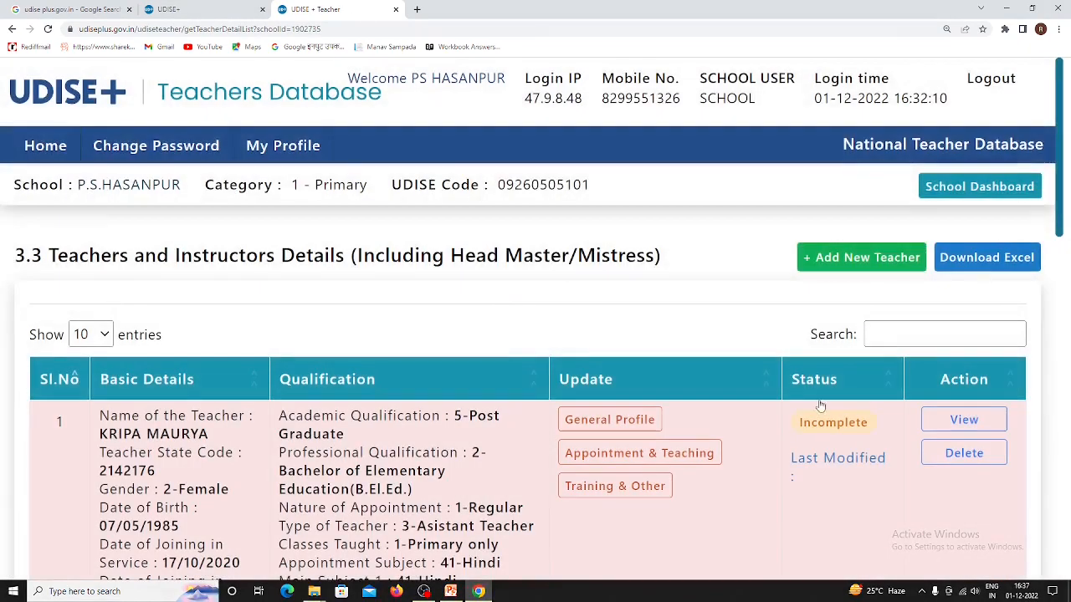
{"action": "left_click", "coordinate": [657, 486]}
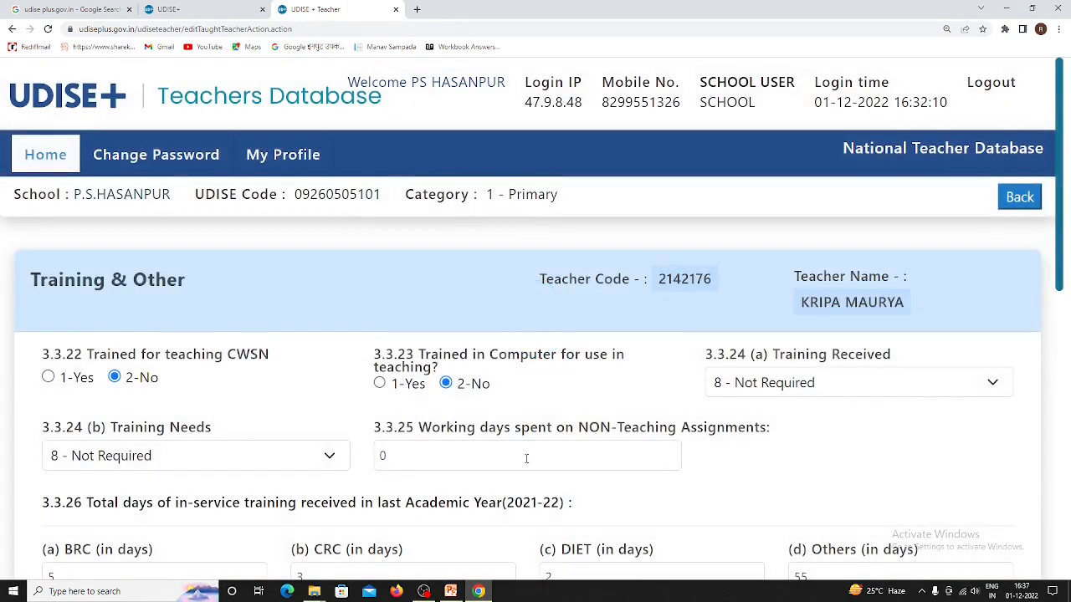
- Set 3.3.24 (a) Training Received to 3 - ICT skills and select 8 - Not Required for 3.3.24 (b) Training Needs
{"action": "scroll", "coordinate": [526, 458], "scroll_direction": "down", "scroll_amount": 2}
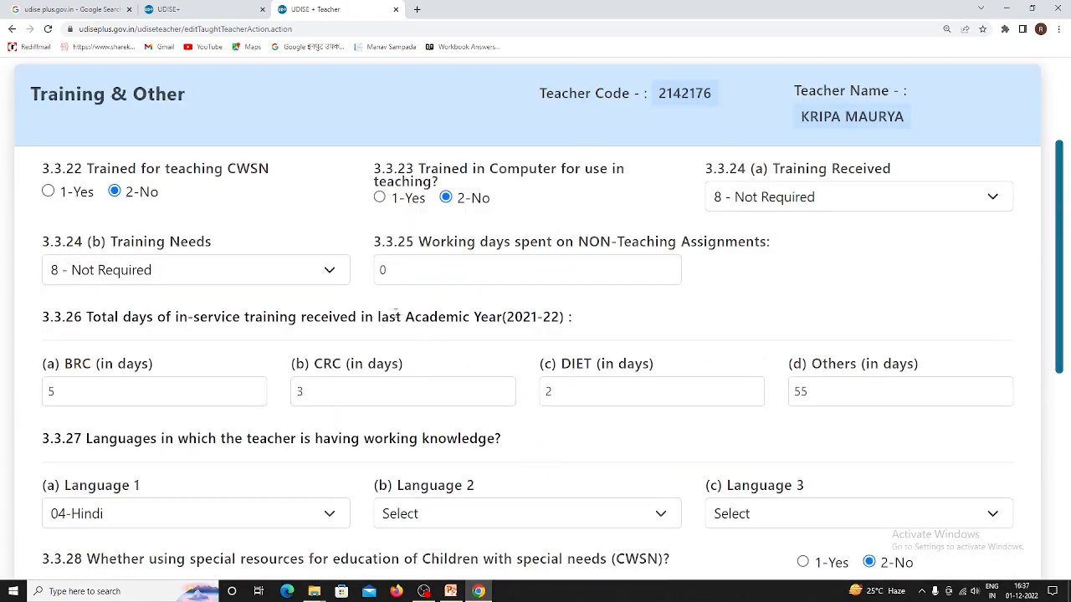
{"action": "left_click", "coordinate": [845, 205]}
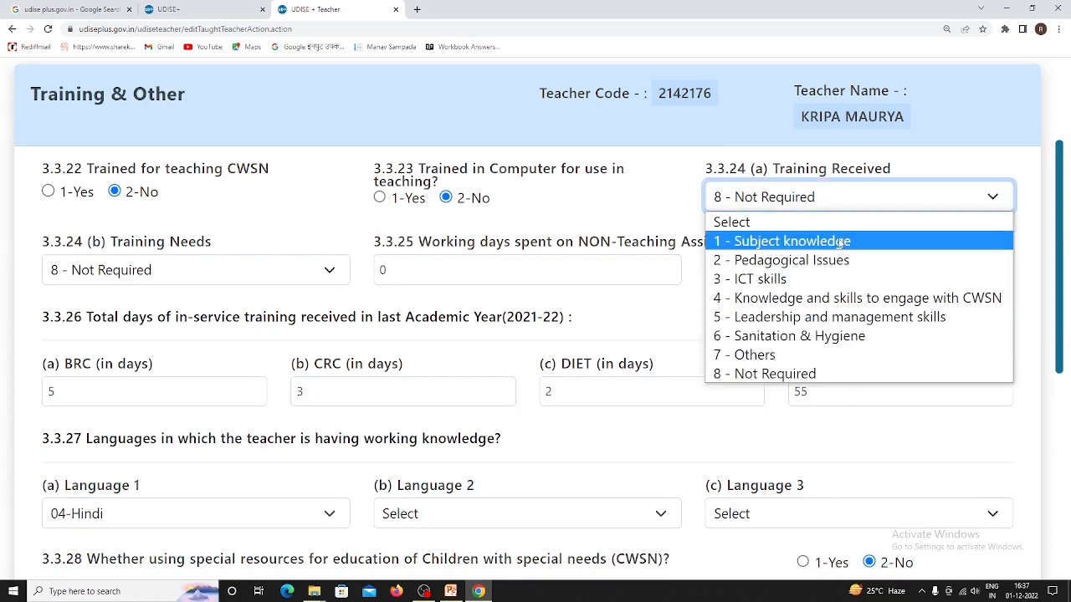
{"action": "left_click", "coordinate": [799, 286]}
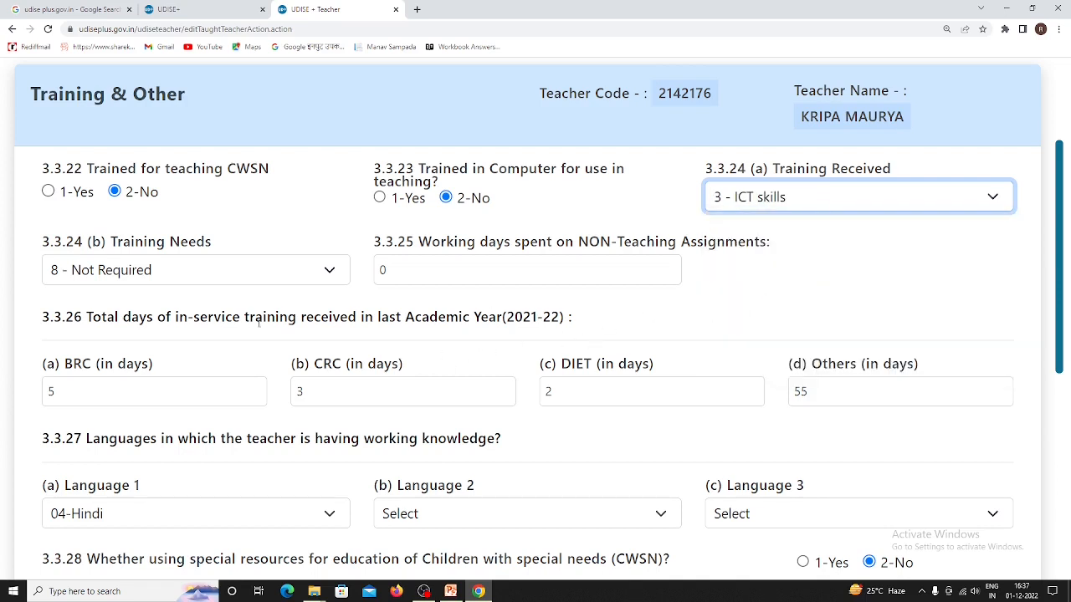
{"action": "left_click", "coordinate": [255, 271]}
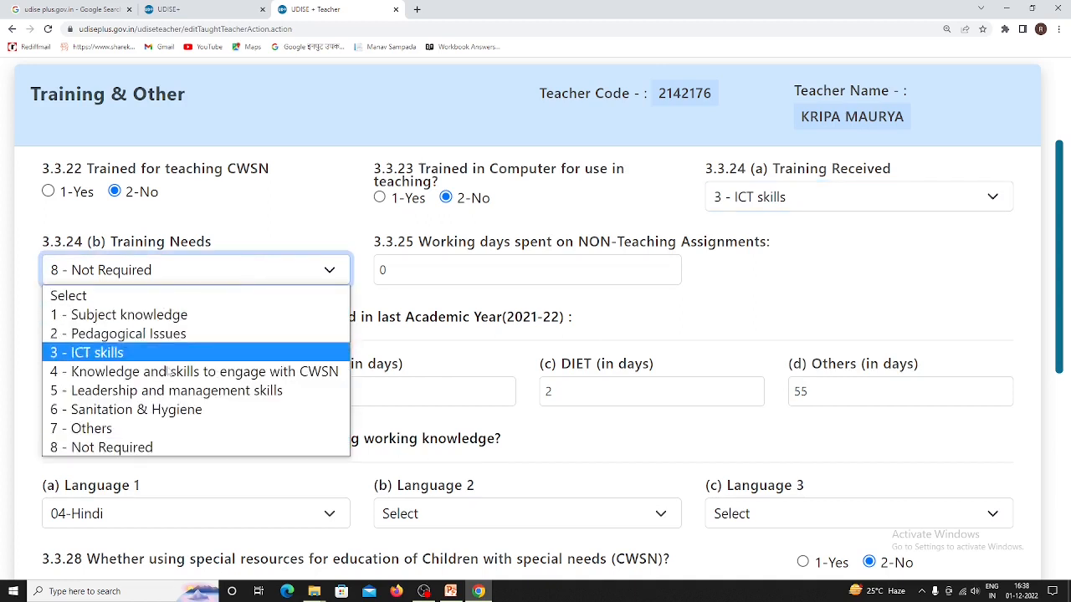
{"action": "left_click", "coordinate": [144, 449]}
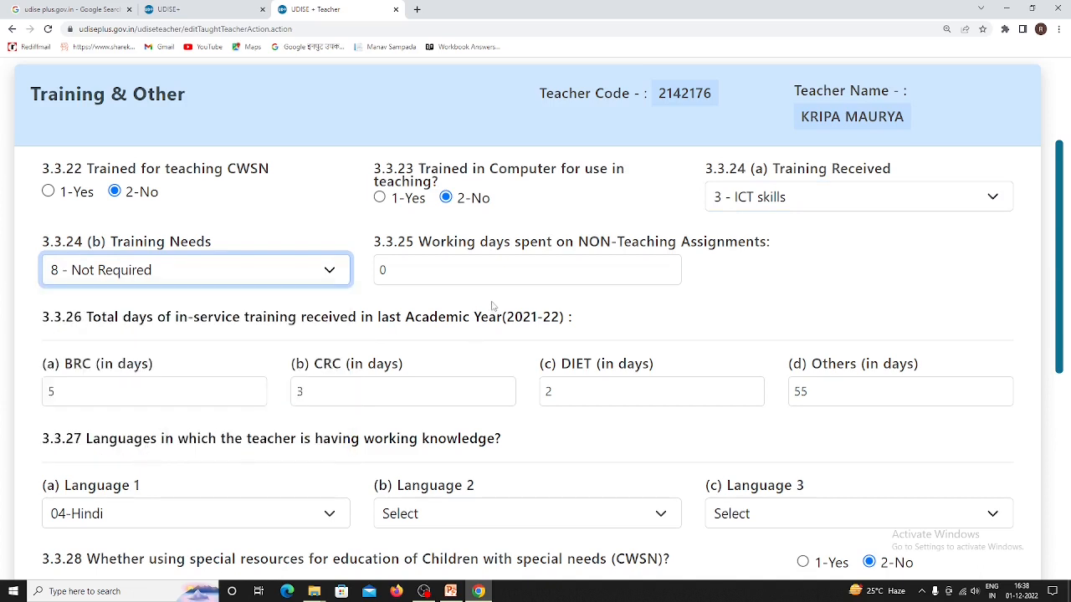
- Set 3.3.25 Working days spent on NON-Teaching Assignments to 5 and clear the Others days value in 3.3.26 (d)
{"action": "left_click", "coordinate": [396, 267]}
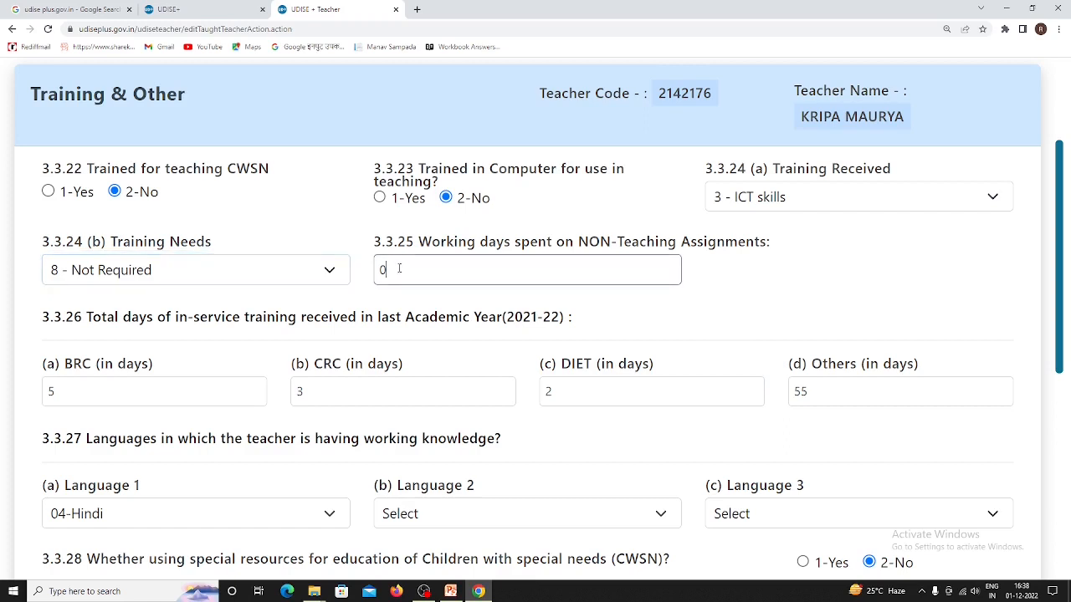
{"action": "key", "text": "BackSpace"}
{"action": "type", "text": "5"}
{"action": "left_click", "coordinate": [833, 393]}
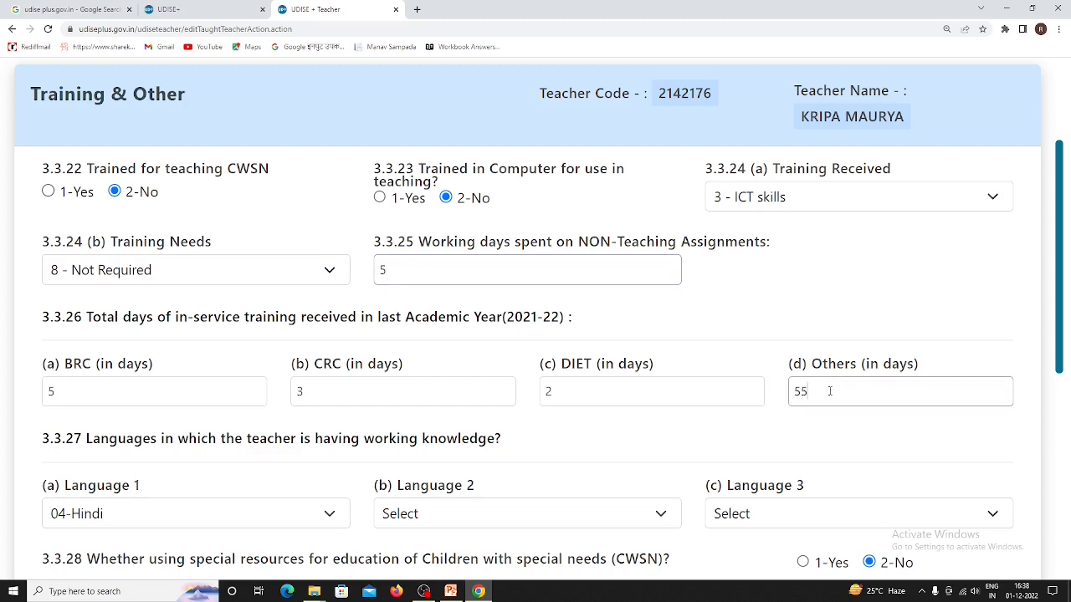
{"action": "key", "text": "BackSpace"}
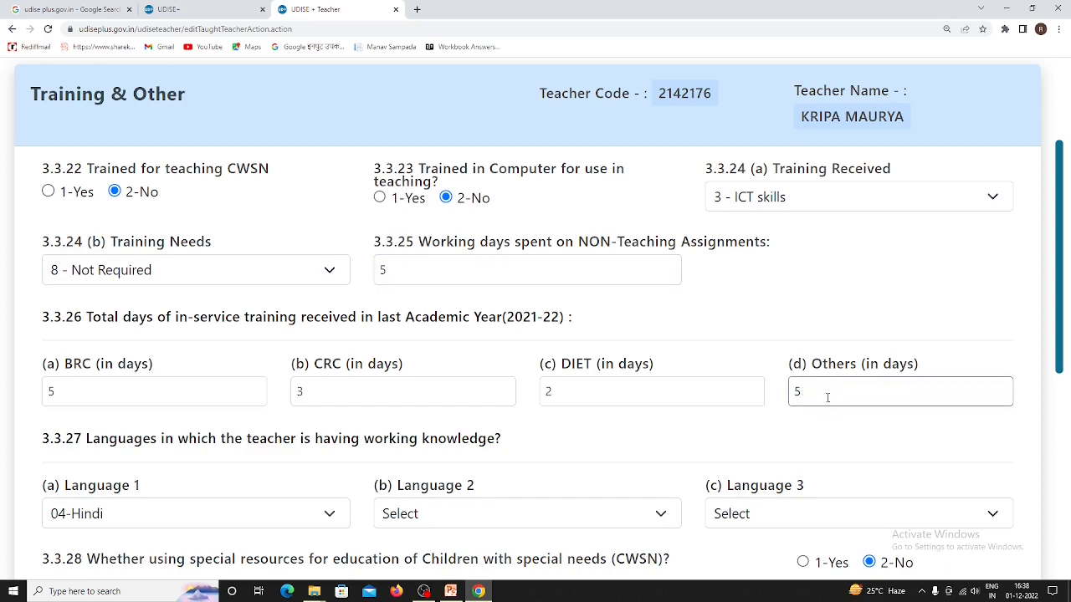
{"action": "key", "text": "BackSpace"}
{"action": "left_click", "coordinate": [649, 441]}
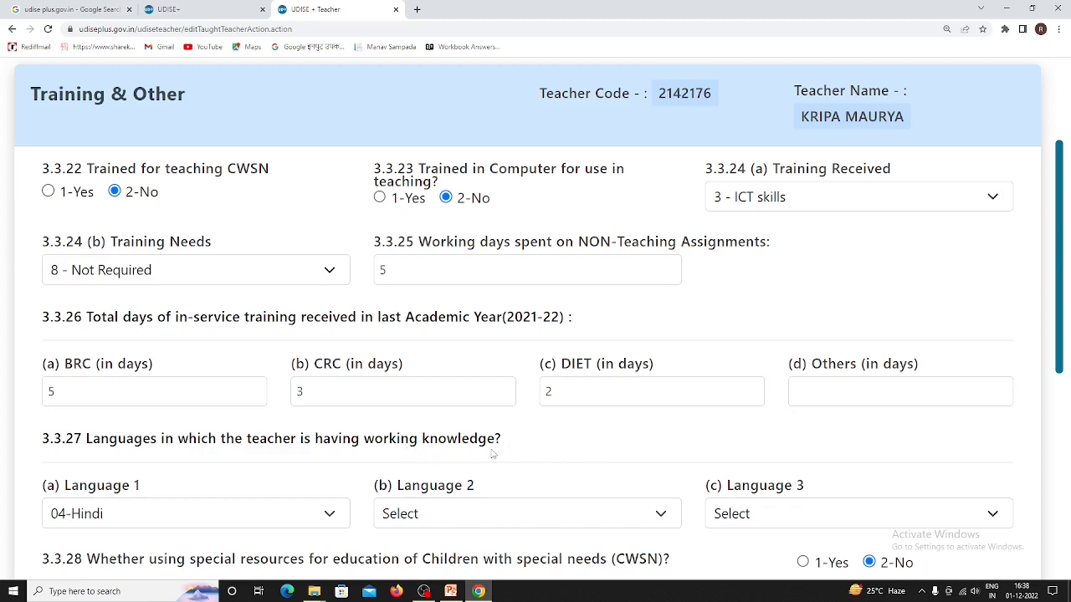
- In 3.3.27, set Language 2 to 19-English and Language 3 to 14-Sanskrit
{"action": "scroll", "coordinate": [492, 453], "scroll_direction": "down", "scroll_amount": 2}
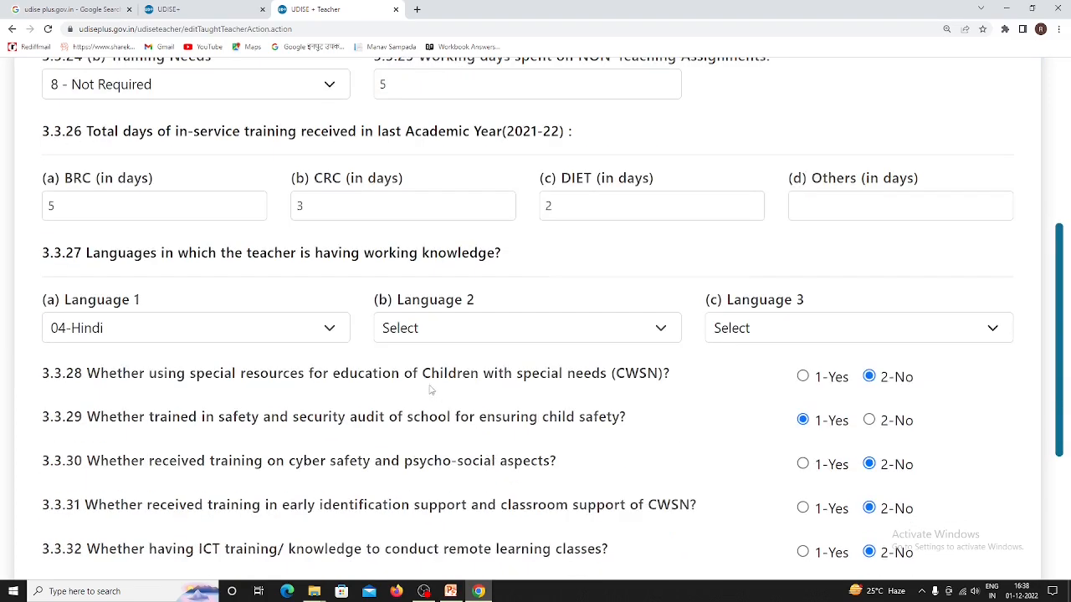
{"action": "left_click", "coordinate": [506, 340]}
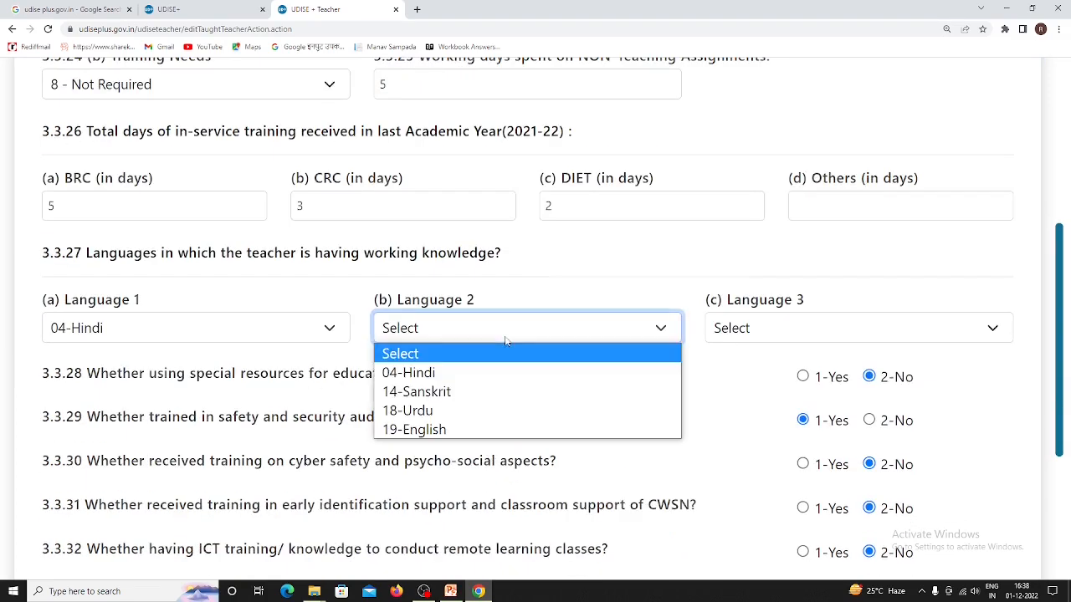
{"action": "left_click", "coordinate": [460, 430]}
{"action": "left_click", "coordinate": [846, 334]}
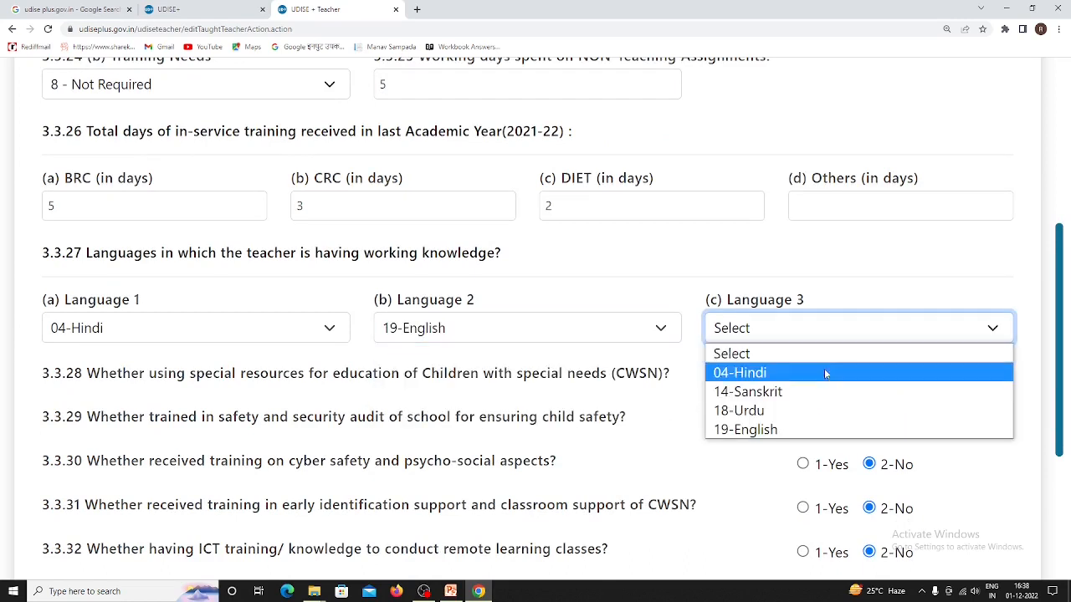
{"action": "left_click", "coordinate": [786, 400]}
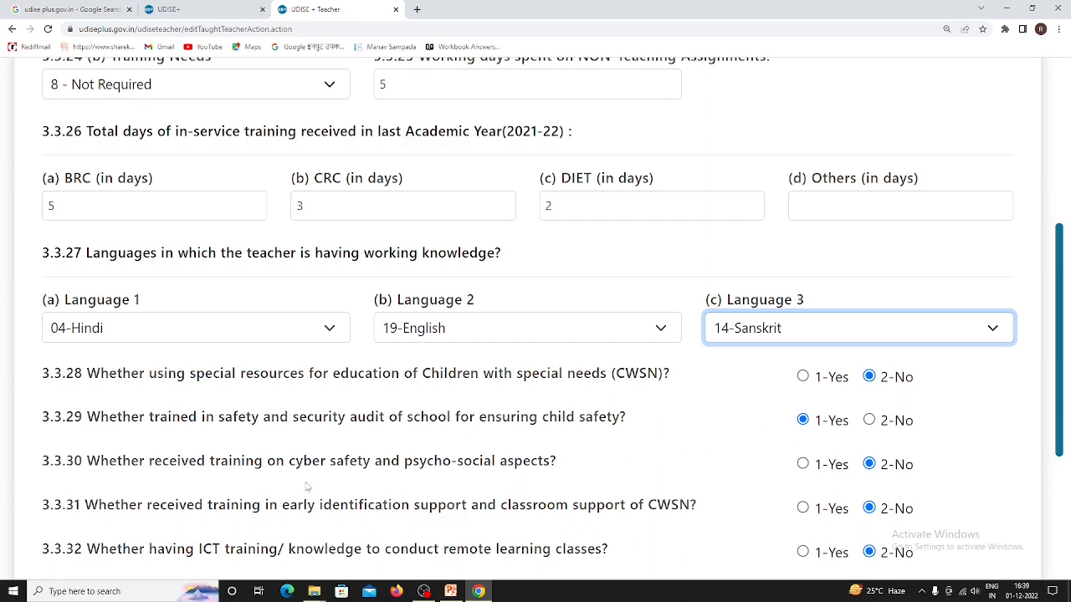
- Answer 1-Yes to 3.3.30 on cyber safety training, 3.3.32 on ICT training and 3.3.33 on remote learning classes conducted
{"action": "left_click", "coordinate": [803, 464]}
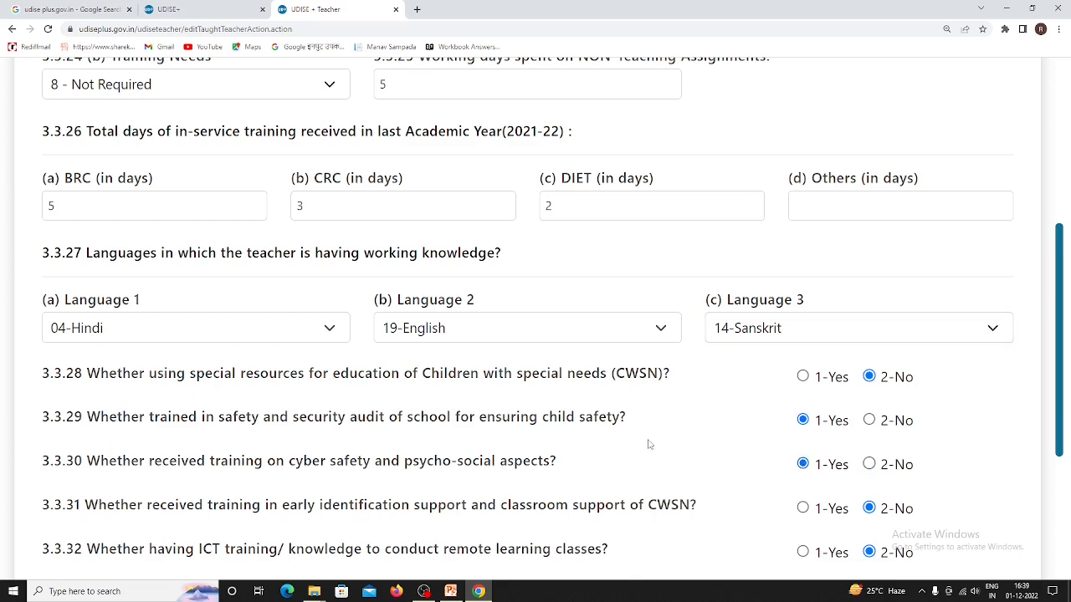
{"action": "scroll", "coordinate": [648, 444], "scroll_direction": "down", "scroll_amount": 2}
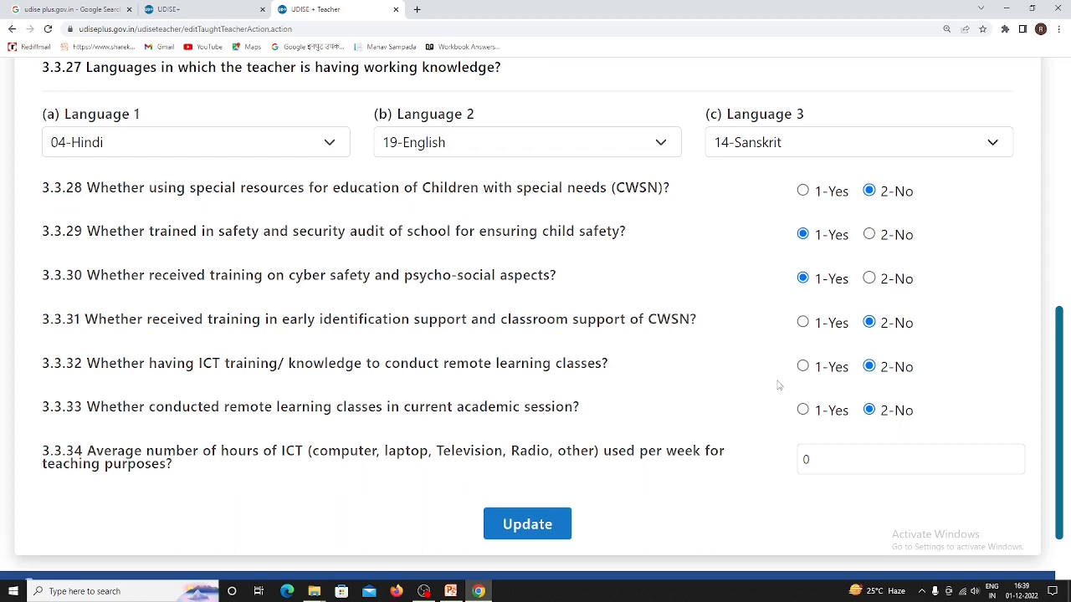
{"action": "left_click", "coordinate": [803, 368]}
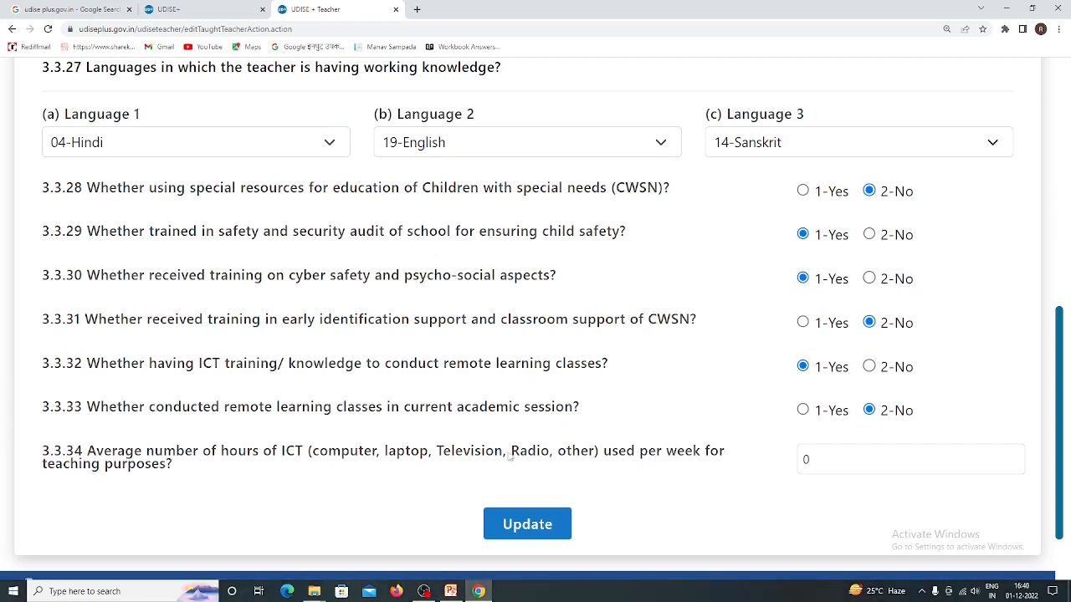
{"action": "left_click", "coordinate": [804, 410]}
- Set the average weekly ICT hours in 3.3.34 to 1 and return to the teachers list
{"action": "left_click_drag", "start_coordinate": [819, 460], "coordinate": [796, 468]}
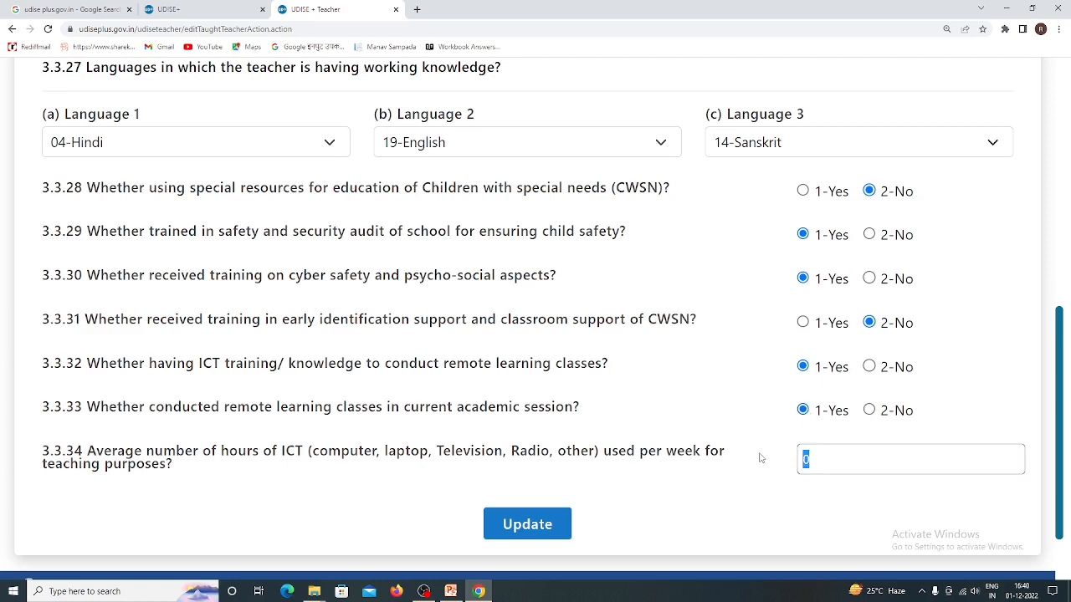
{"action": "type", "text": "1"}
{"action": "scroll", "coordinate": [623, 481], "scroll_direction": "up", "scroll_amount": 7}
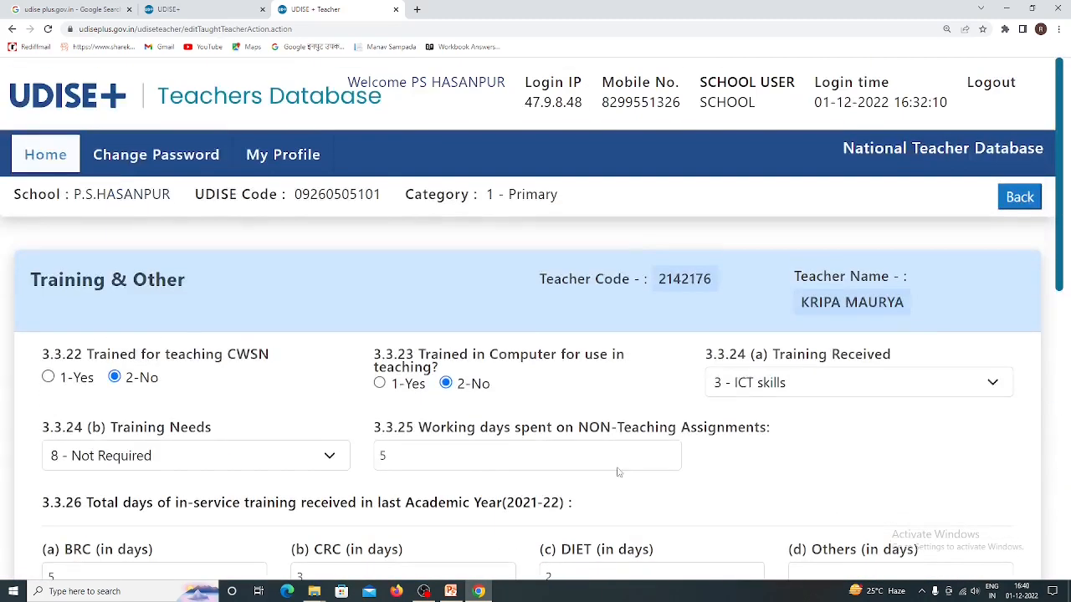
{"action": "left_click", "coordinate": [1016, 203]}
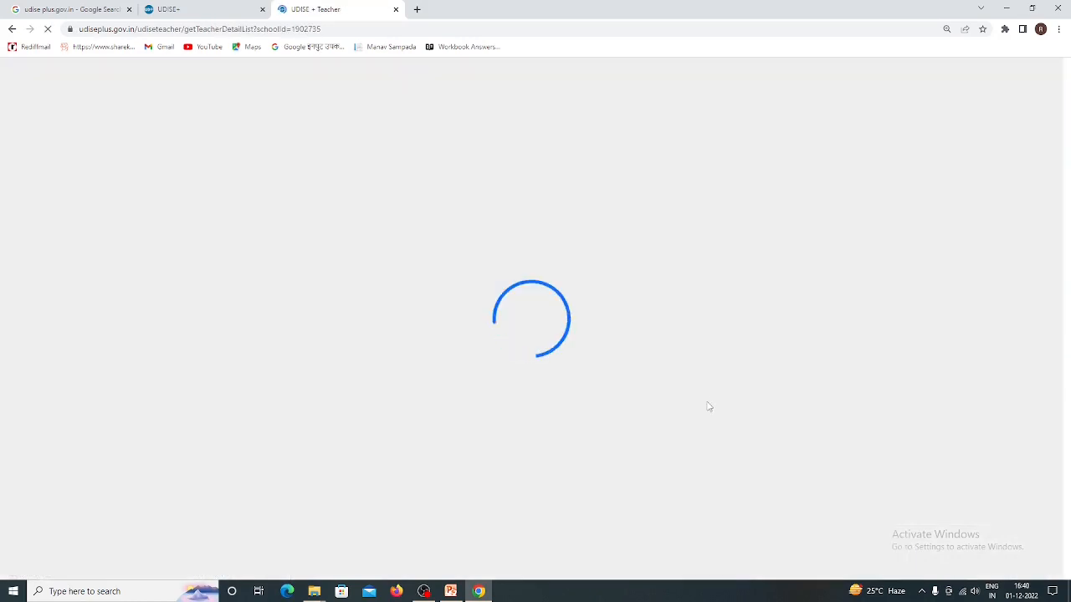
- Download the 3.3 teachers and instructors list as an Excel file, open it in Excel and discard the recovered files
{"action": "scroll", "coordinate": [712, 402], "scroll_direction": "down", "scroll_amount": 2}
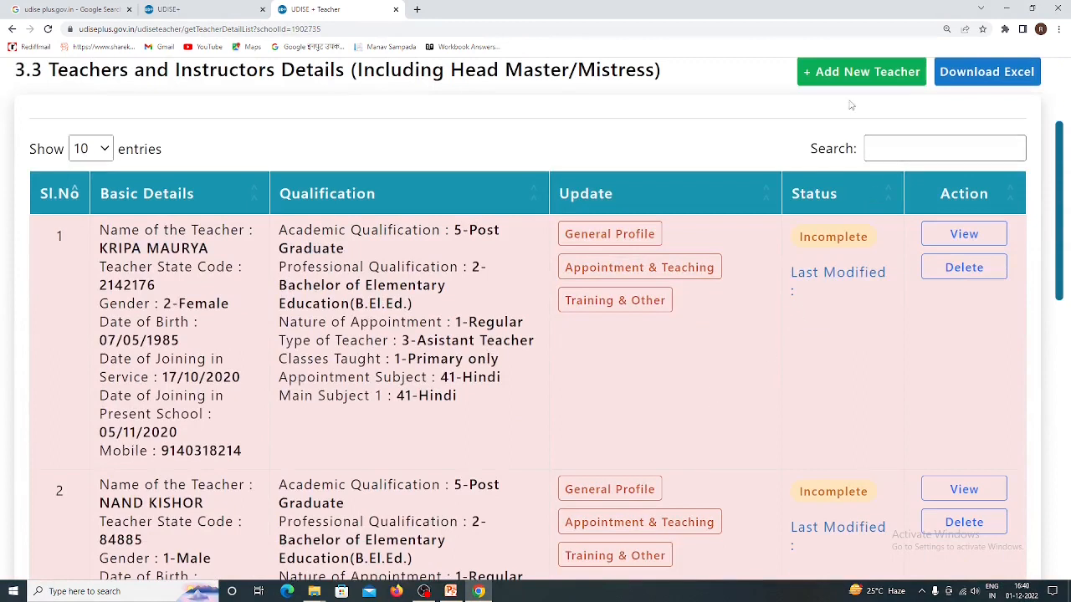
{"action": "left_click", "coordinate": [1003, 80]}
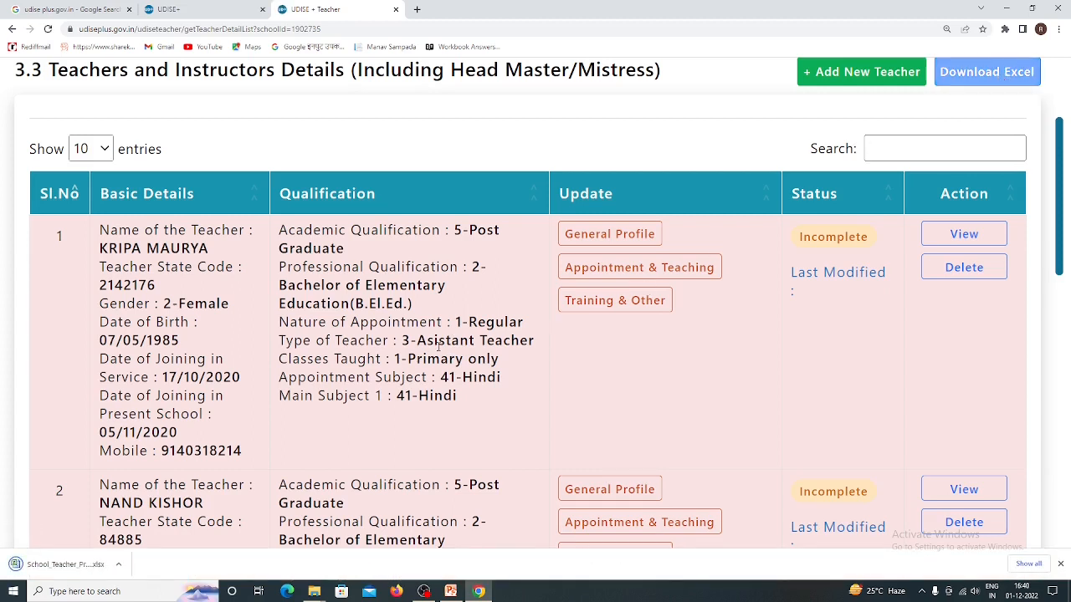
{"action": "left_click", "coordinate": [58, 563]}
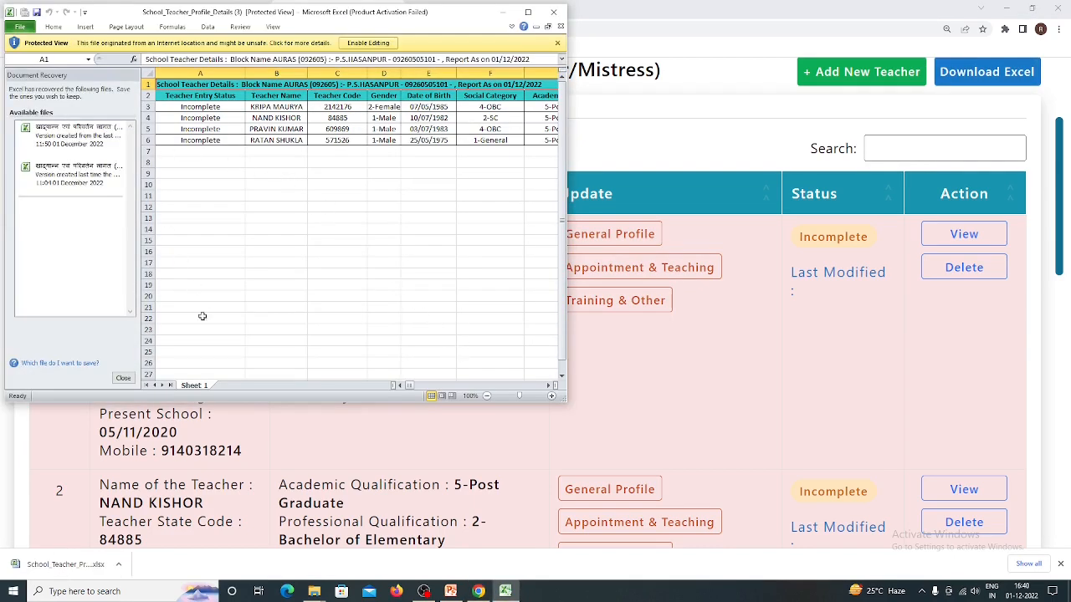
{"action": "left_click", "coordinate": [123, 378]}
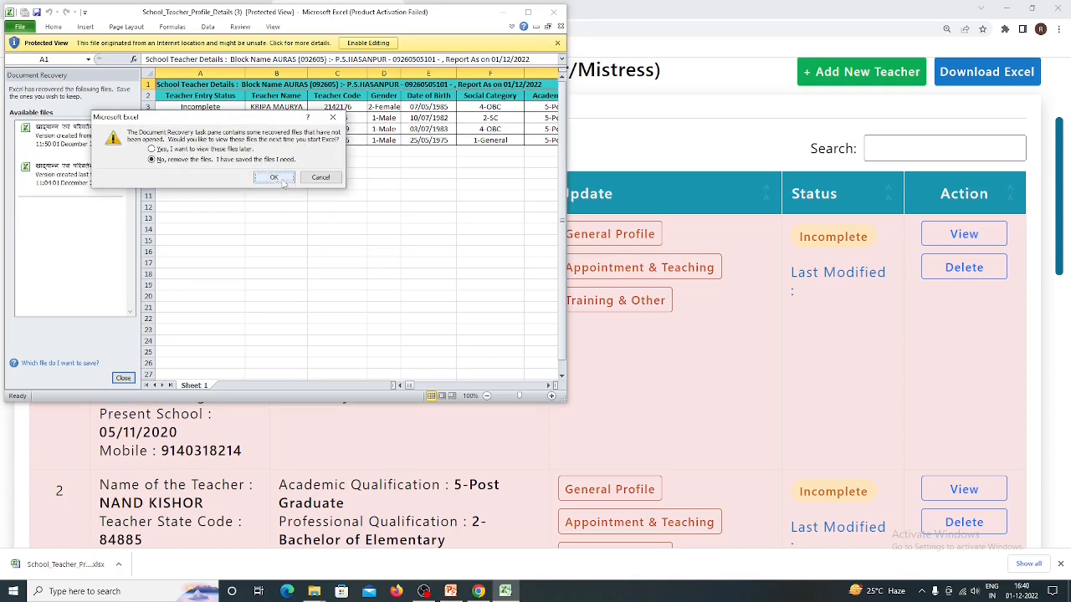
{"action": "left_click", "coordinate": [276, 178]}
- Enable editing in the downloaded teacher report, dismiss the Office activation notice, view the sheet full size and close the workbook
{"action": "left_click", "coordinate": [366, 43]}
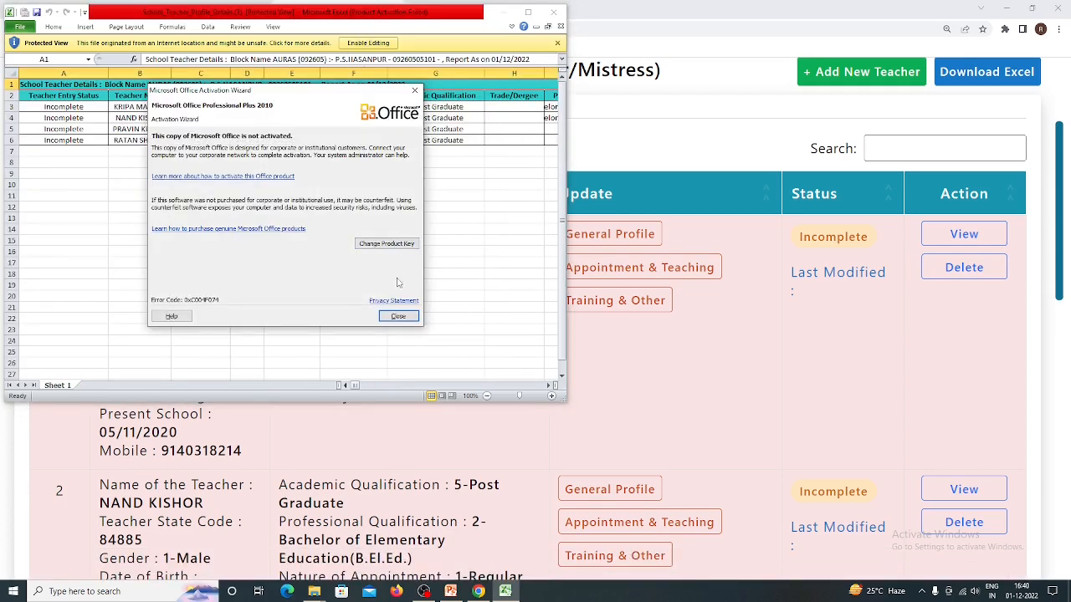
{"action": "left_click", "coordinate": [398, 314]}
{"action": "left_click", "coordinate": [367, 43]}
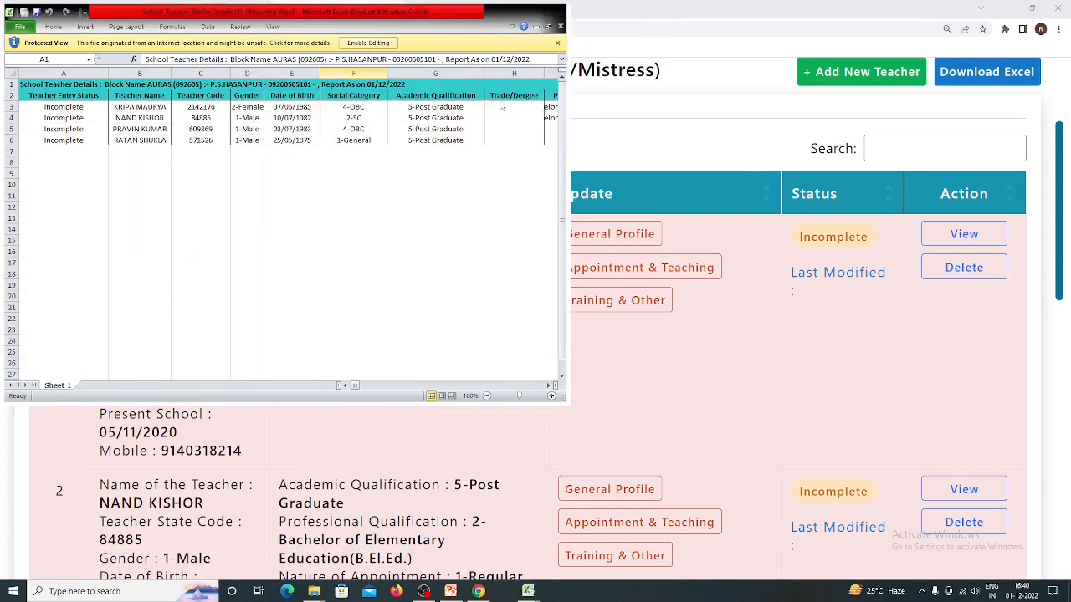
{"action": "left_click", "coordinate": [528, 11]}
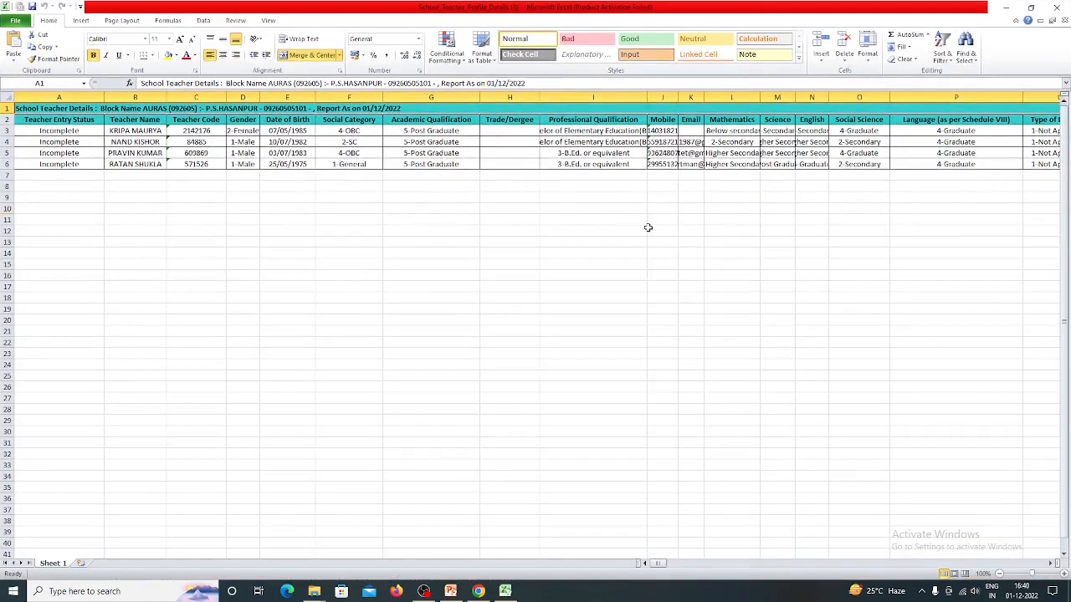
{"action": "left_click", "coordinate": [1063, 9]}
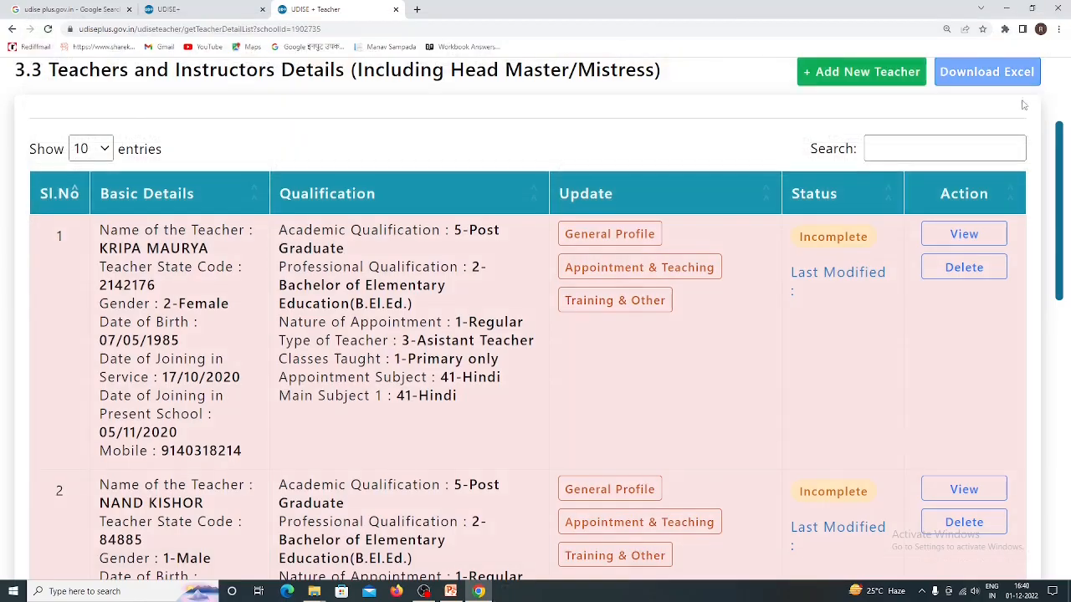
- Open the blank form for adding a new teacher and review the General Profile fields from 3.3.1 to 3.3.11
{"action": "left_click", "coordinate": [870, 75]}
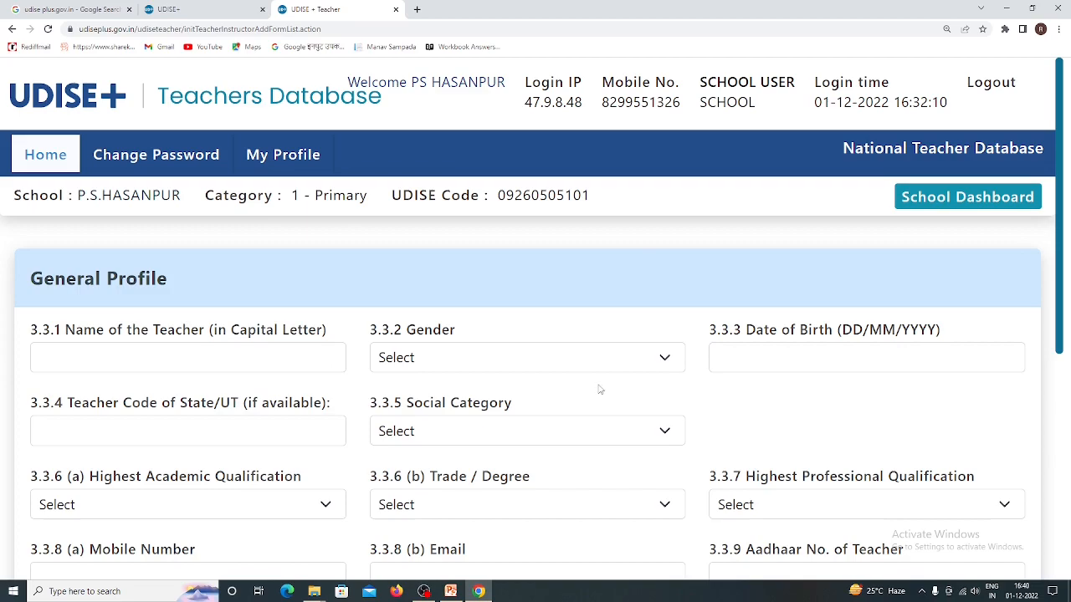
{"action": "scroll", "coordinate": [600, 389], "scroll_direction": "down", "scroll_amount": 4}
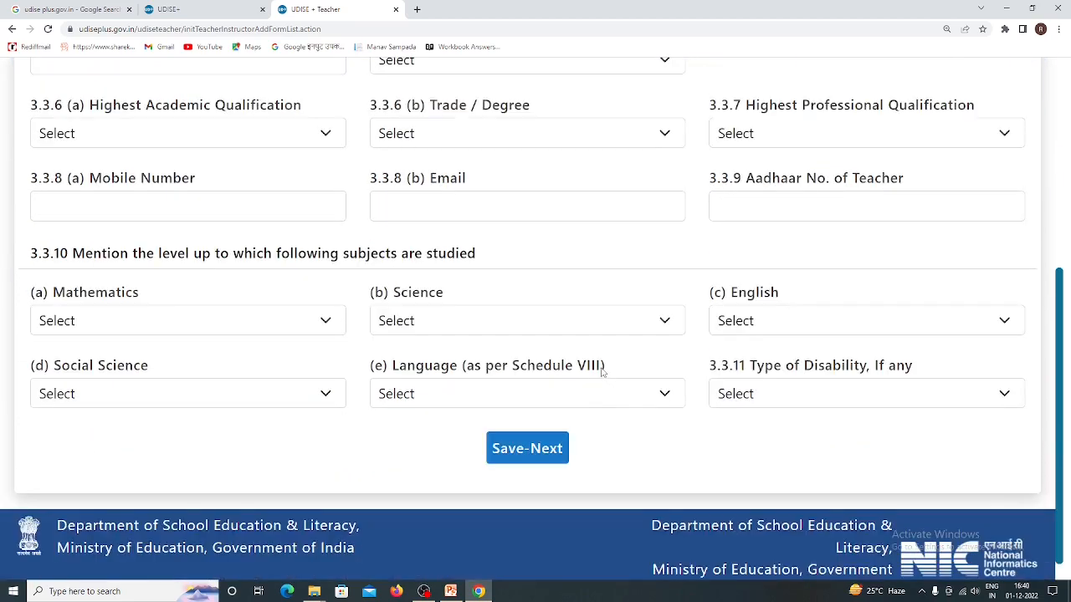
{"action": "scroll", "coordinate": [601, 370], "scroll_direction": "up", "scroll_amount": 5}
{"action": "scroll", "coordinate": [601, 370], "scroll_direction": "down", "scroll_amount": 5}
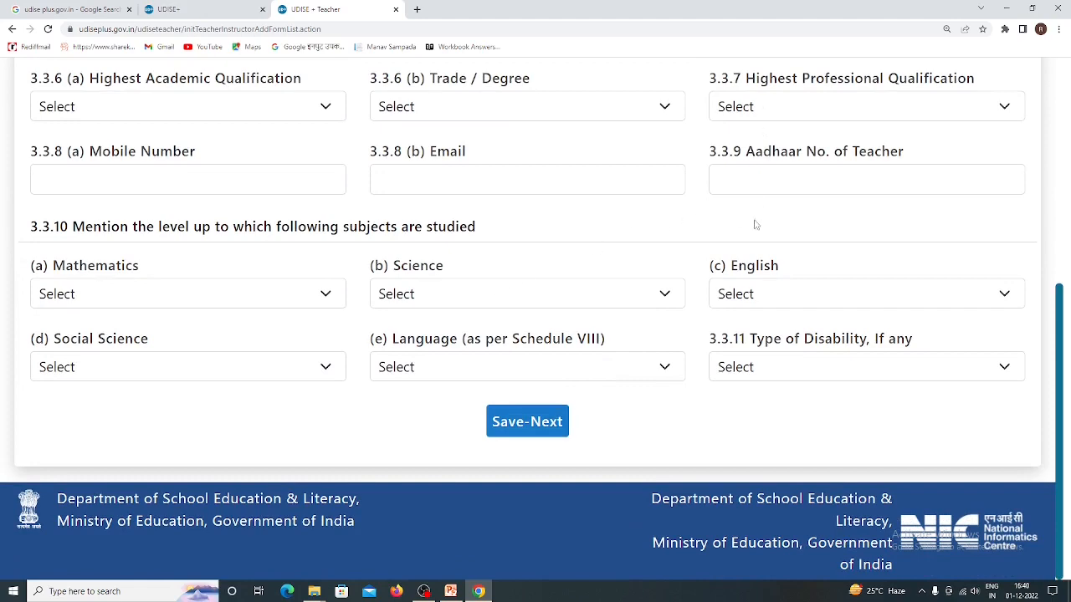
{"action": "scroll", "coordinate": [629, 350], "scroll_direction": "up", "scroll_amount": 5}
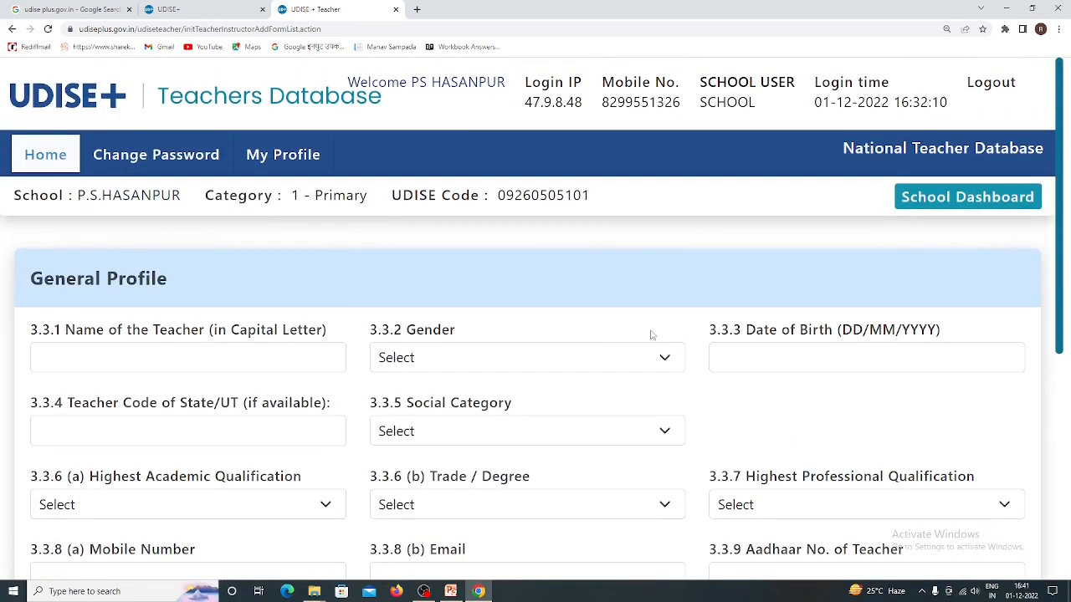
- Minimize the browser, switch to the UDISE presentation in PowerPoint and display its thank-you slide
{"action": "left_click", "coordinate": [1008, 8]}
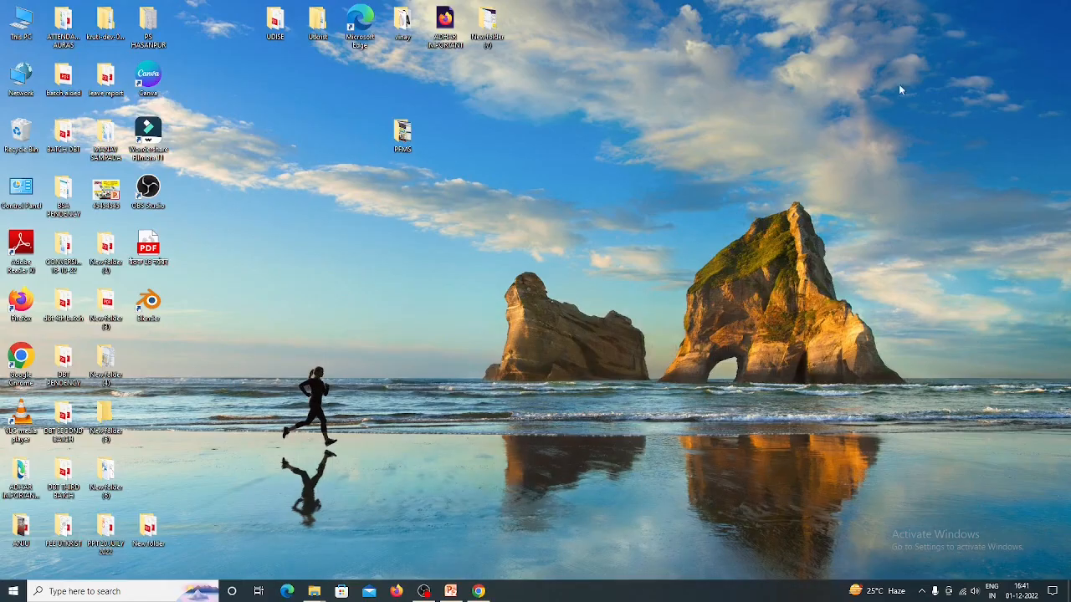
{"action": "left_click", "coordinate": [451, 591]}
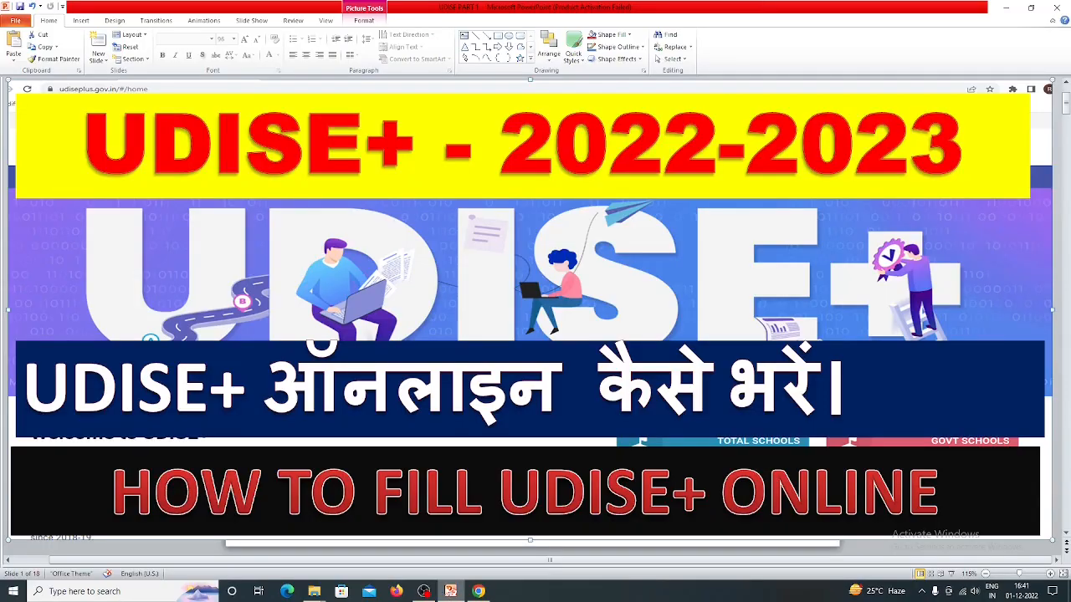
{"action": "scroll", "coordinate": [478, 370], "scroll_direction": "down", "scroll_amount": 6}
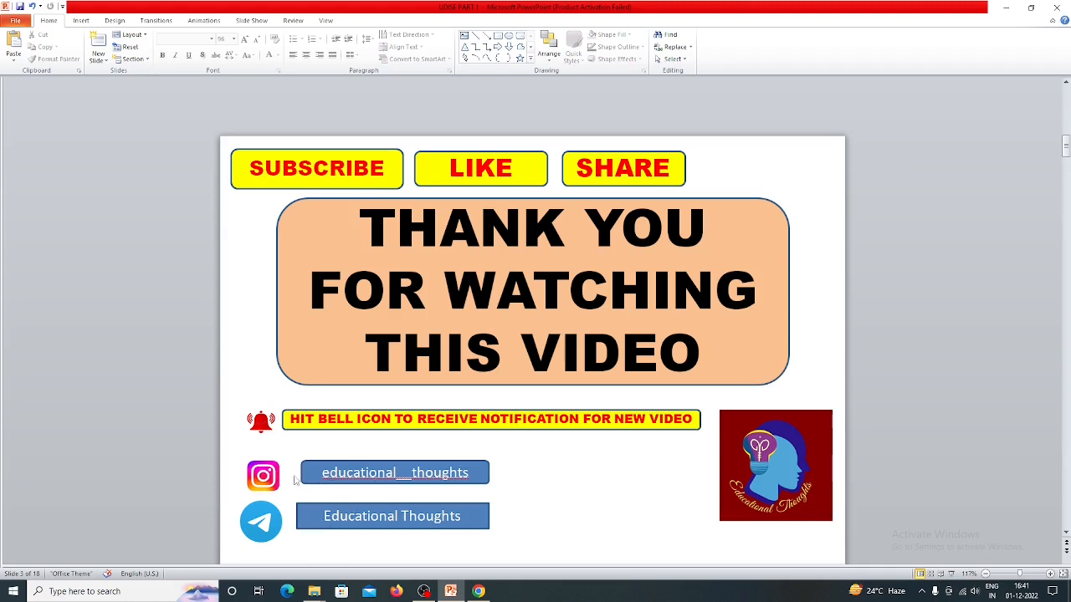
{"action": "scroll", "coordinate": [546, 405], "scroll_direction": "down", "scroll_amount": 1}
{"action": "scroll", "coordinate": [545, 399], "scroll_direction": "up", "scroll_amount": 1}
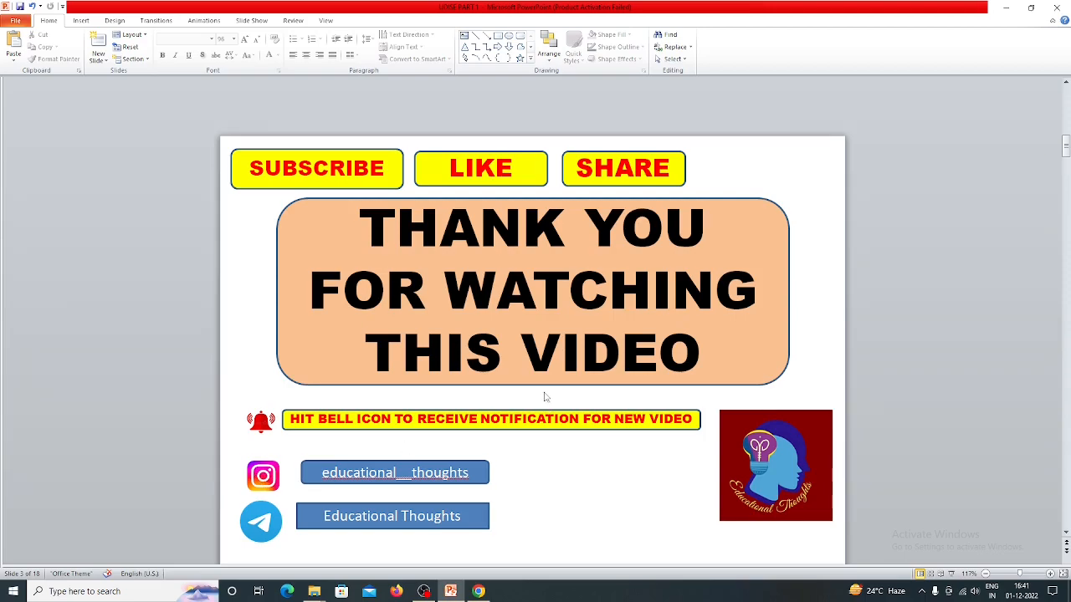